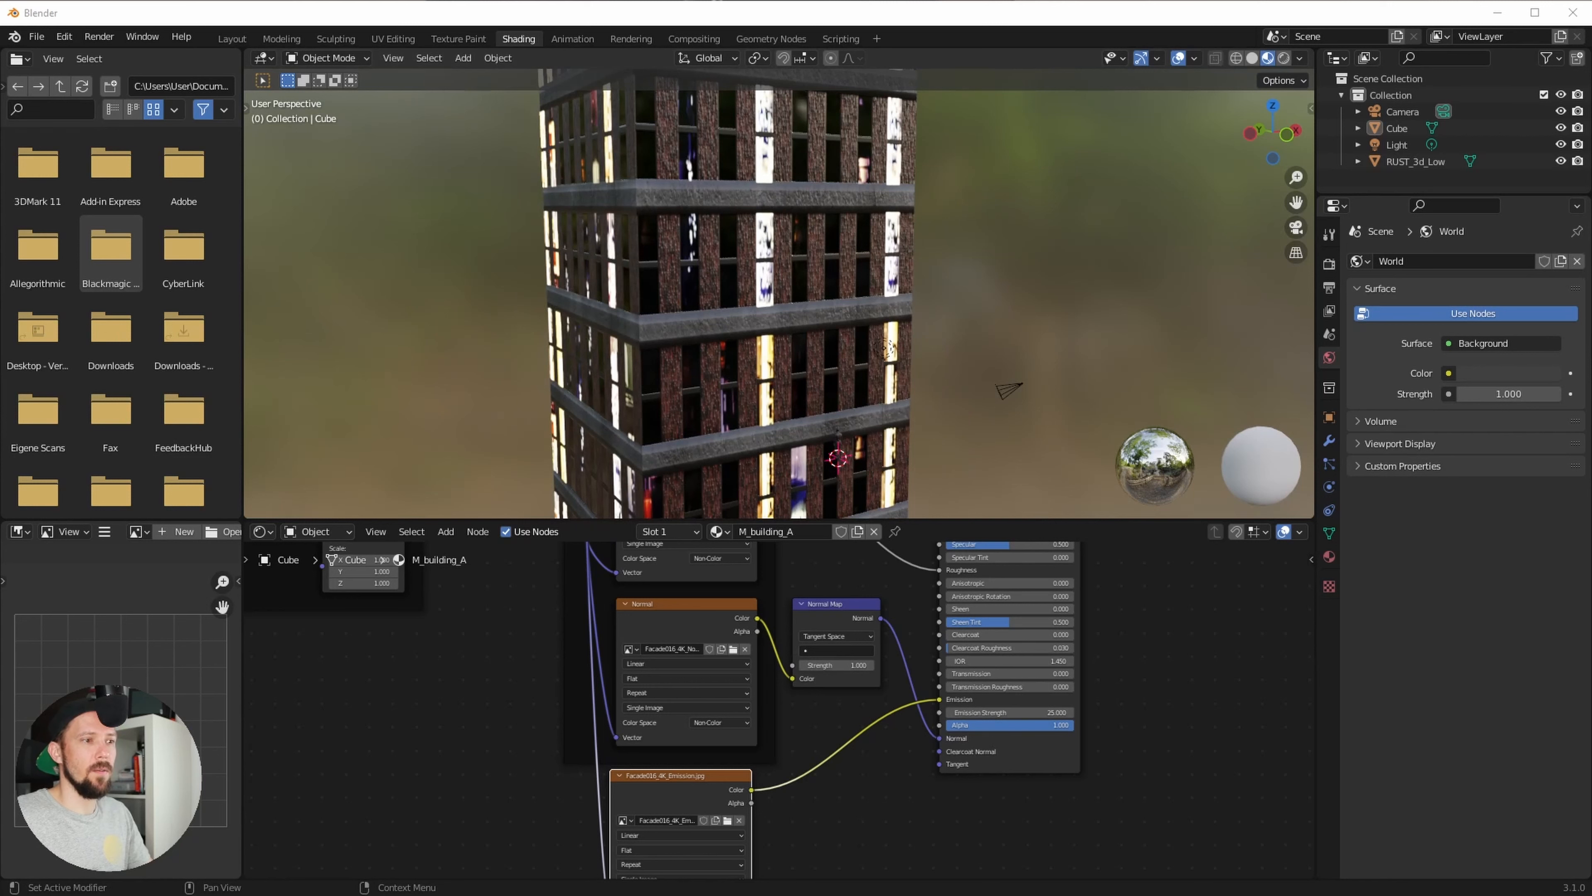
# Set the Z rotation of the M_building_A material's Mapping node to 90°
pyautogui.moveTo(377, 612); pyautogui.dragTo(647, 775, button='middle')
pyautogui.scroll(2, 698, 744)
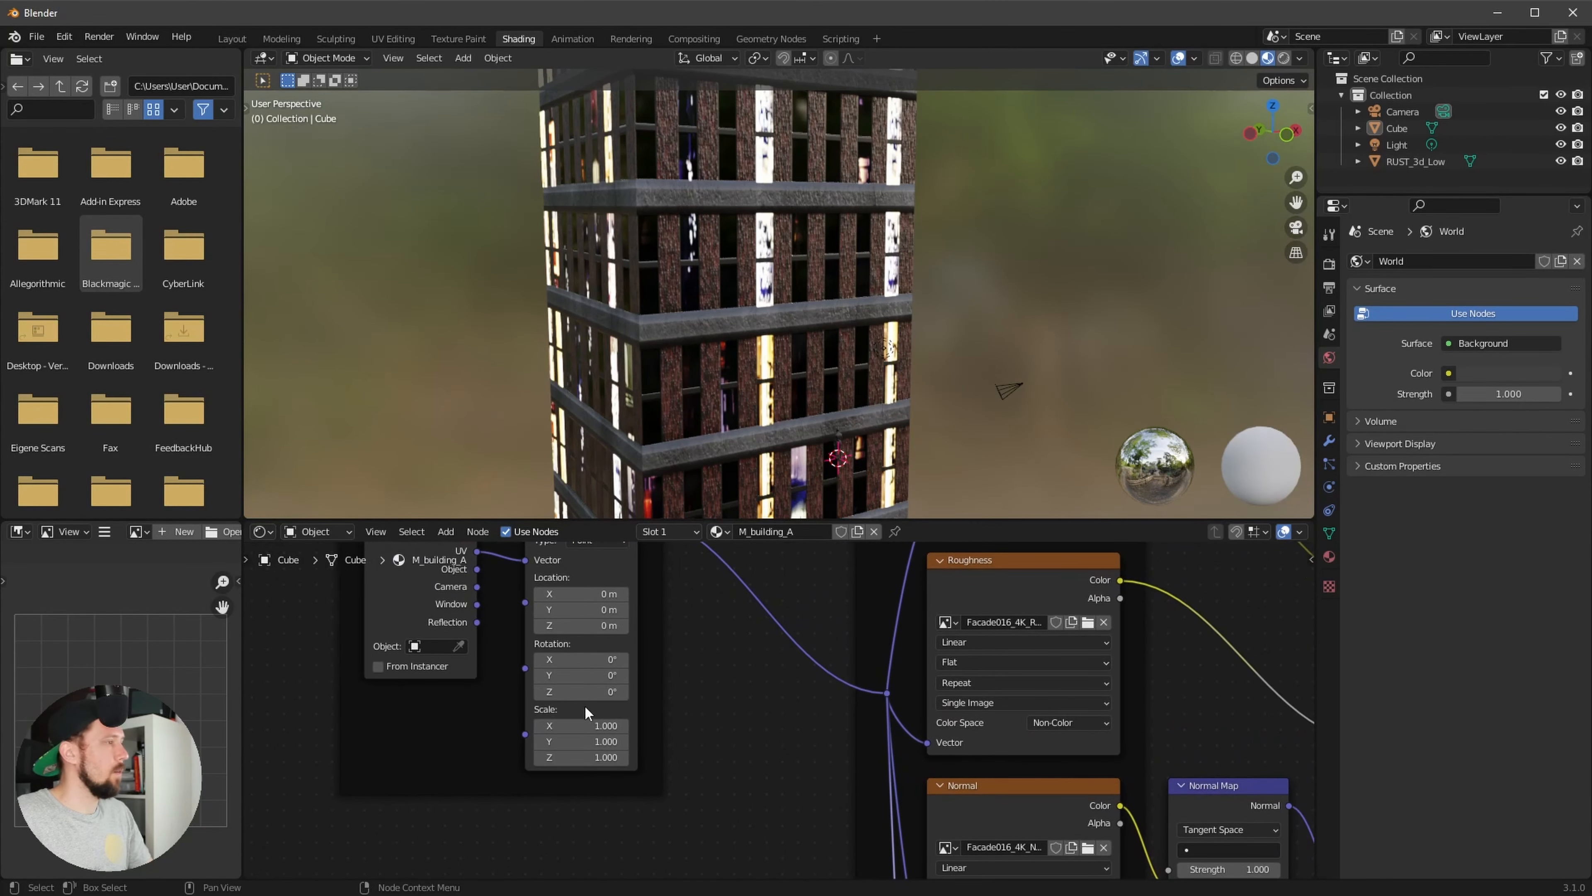
pyautogui.click(607, 692)
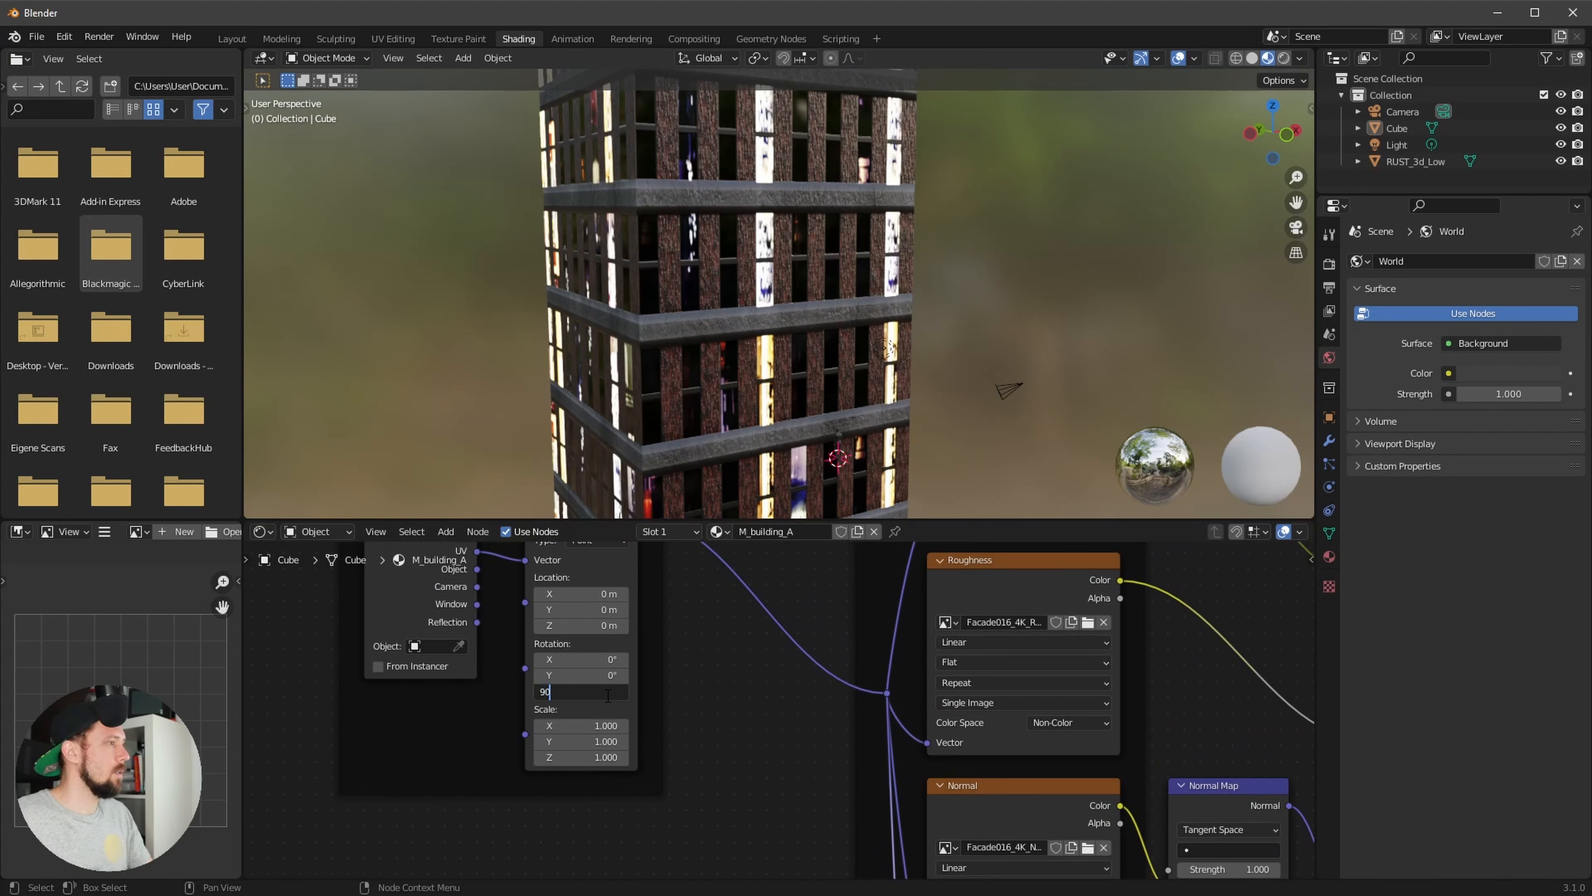
pyautogui.press('Return')
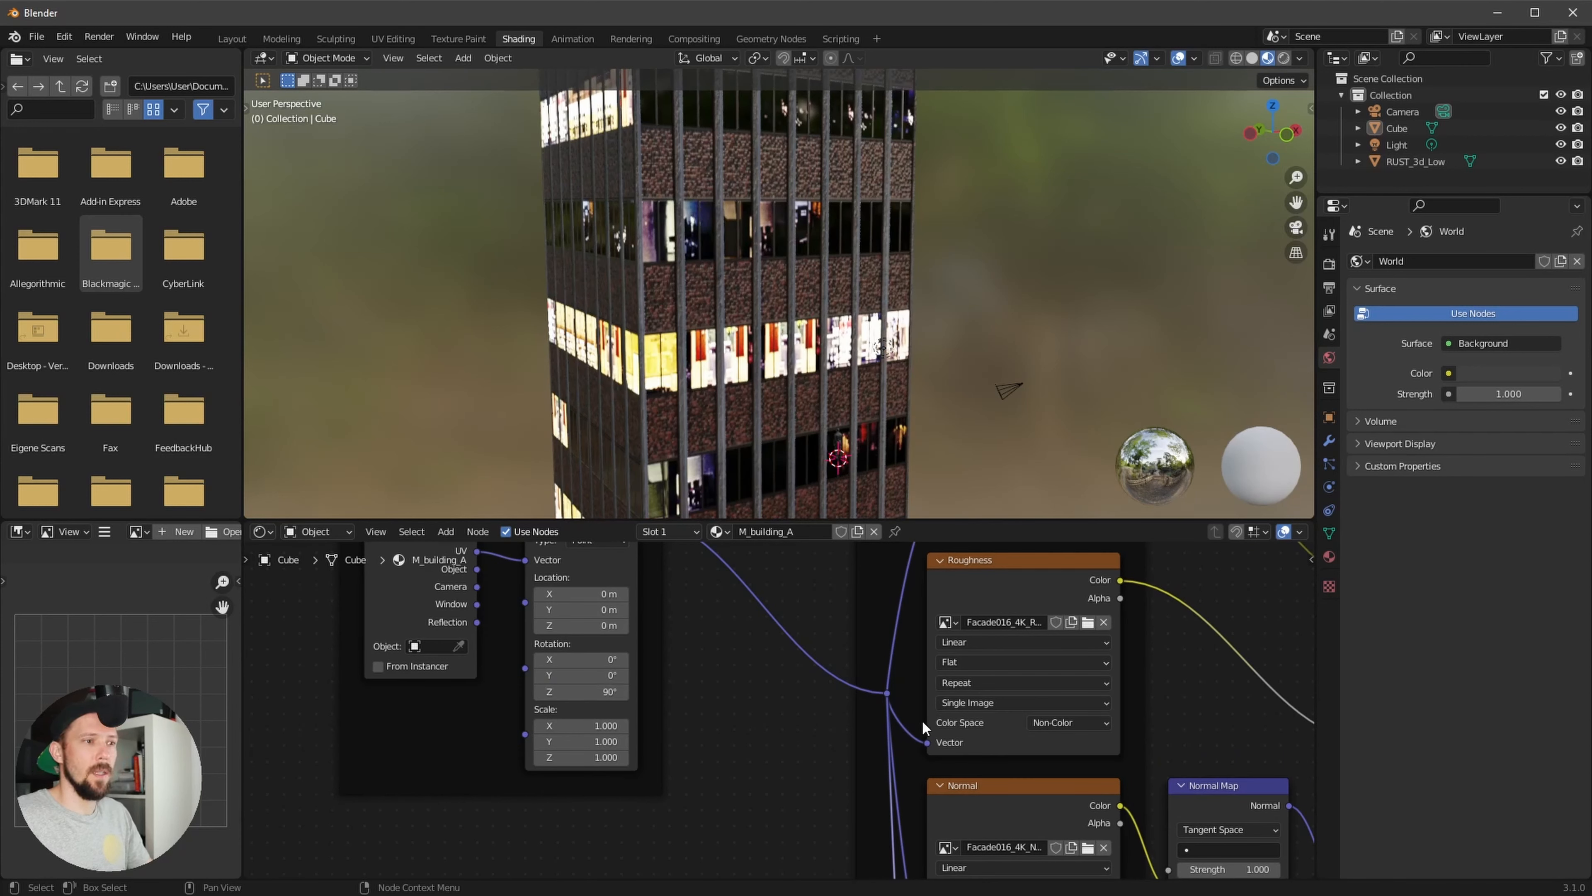
# Set the Mapping node's scale to X 3 and Y 2 in the M_building_A material
pyautogui.click(602, 725)
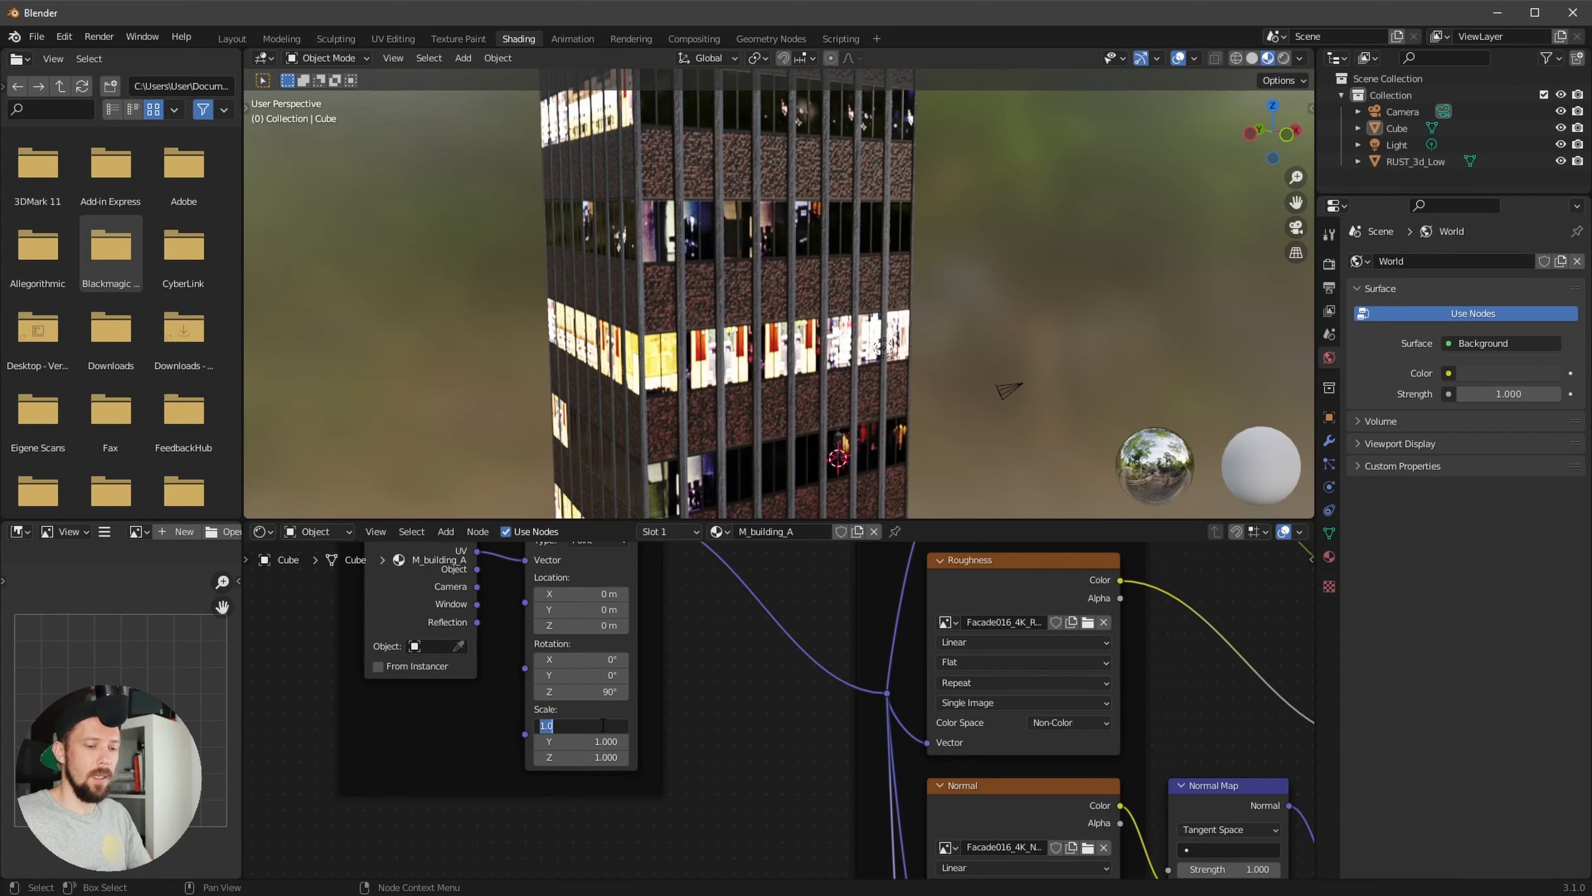
pyautogui.write('3')
pyautogui.press('Tab')
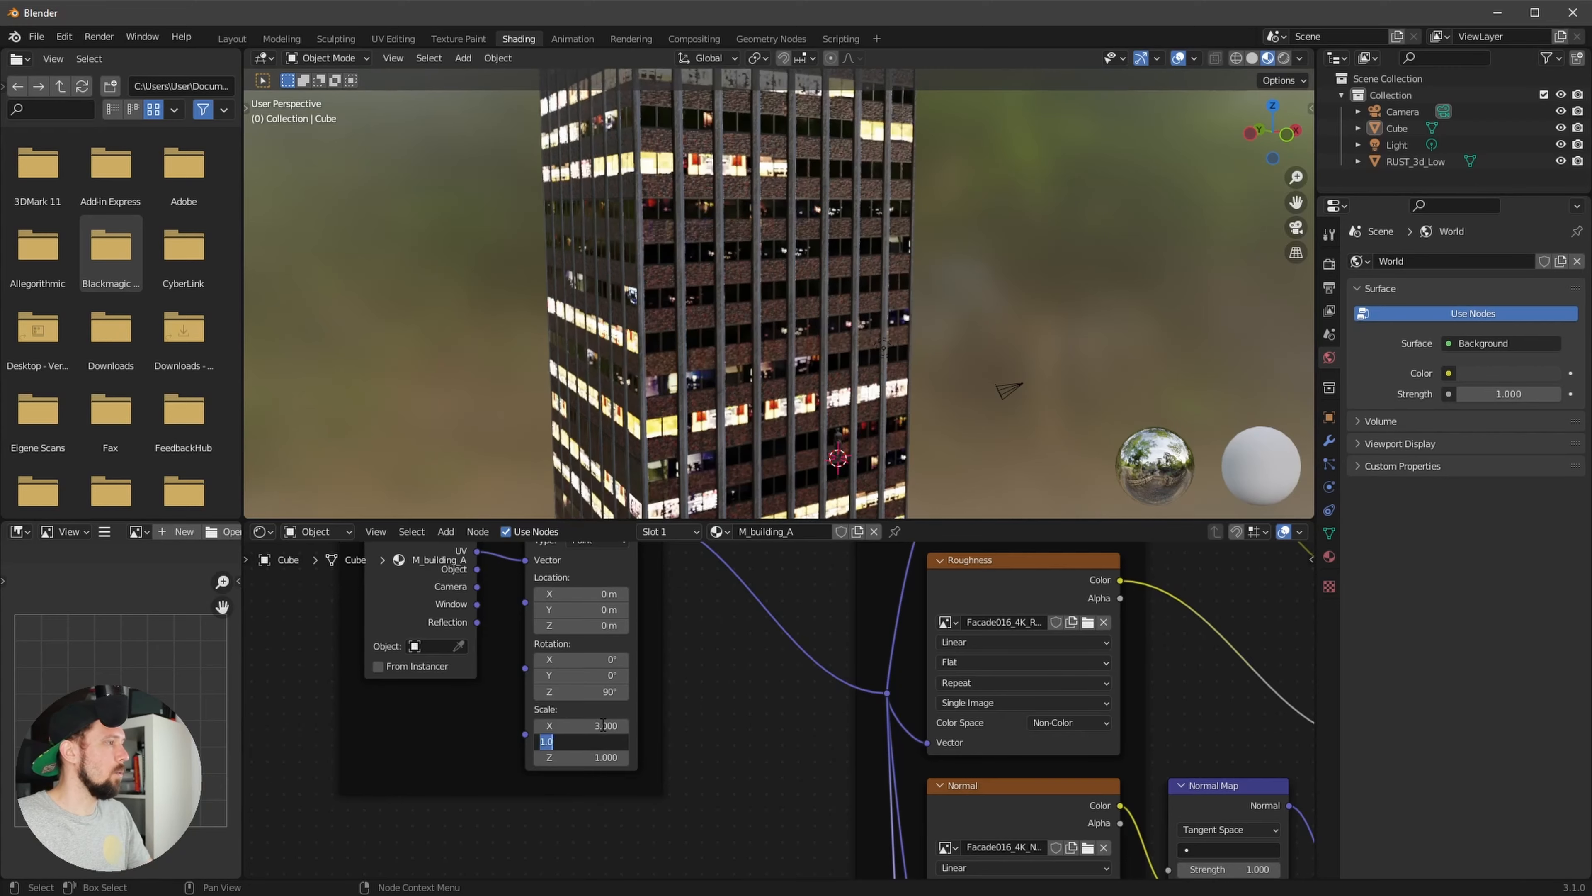
pyautogui.write('2')
pyautogui.press('Return')
# Examine the rescaled facade texture from several sides of the tower
pyautogui.keyDown('alt'); pyautogui.moveTo(882, 351); pyautogui.dragTo(815, 383); pyautogui.keyUp('alt')
pyautogui.scroll(-4, 907, 377)
pyautogui.scroll(3, 998, 339)
pyautogui.keyDown('alt'); pyautogui.moveTo(998, 340); pyautogui.dragTo(900, 361); pyautogui.keyUp('alt')
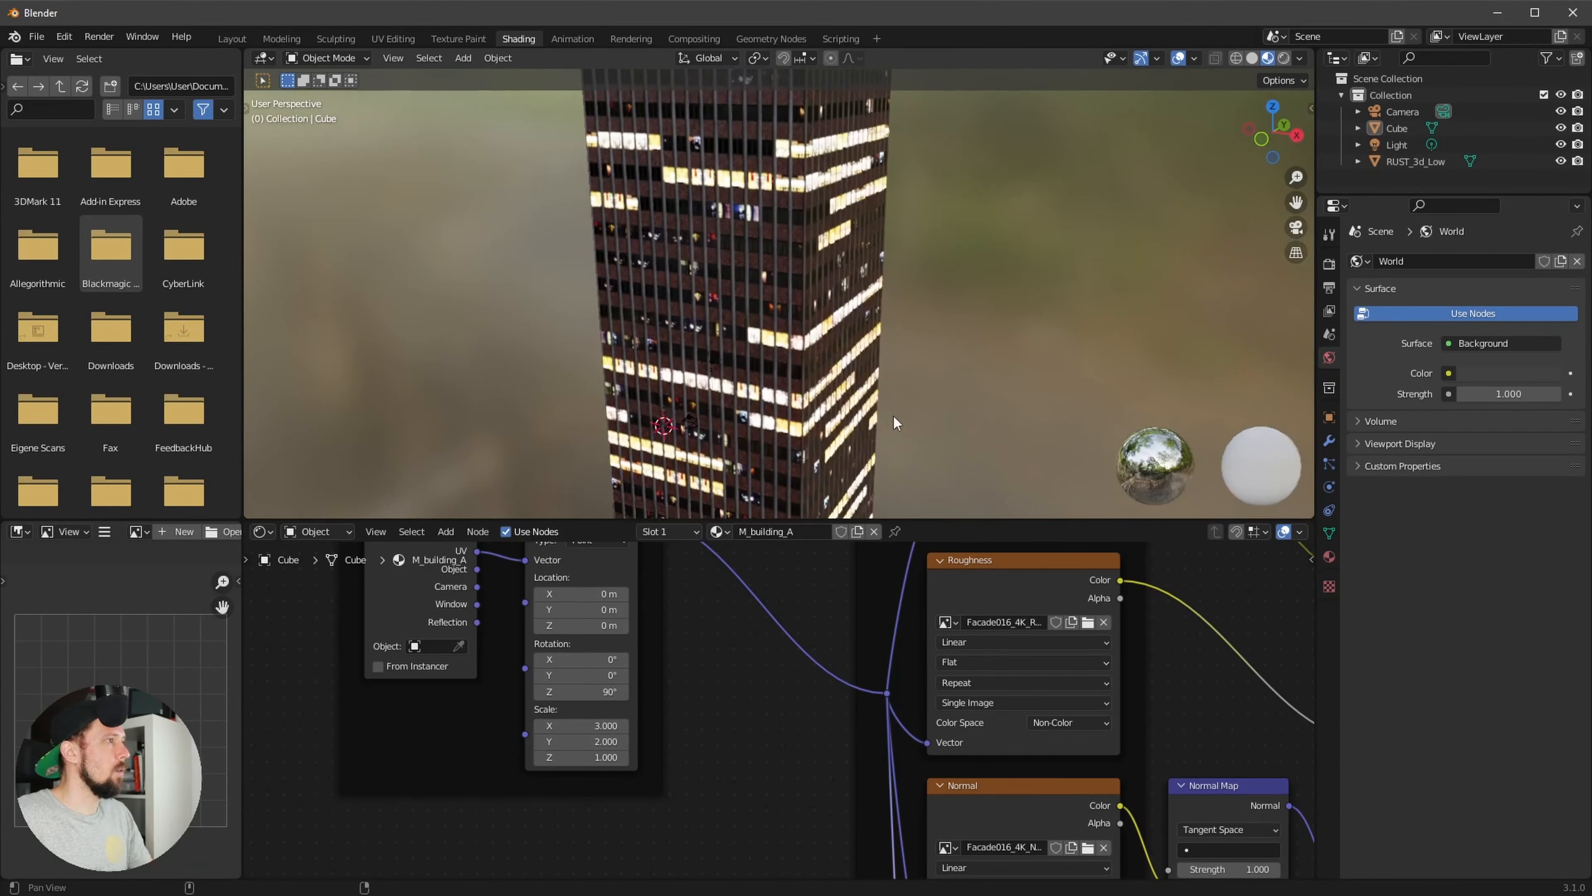
pyautogui.keyDown('alt'); pyautogui.keyDown('shift'); pyautogui.moveTo(896, 419); pyautogui.dragTo(941, 410); pyautogui.keyUp('shift'); pyautogui.keyUp('alt')
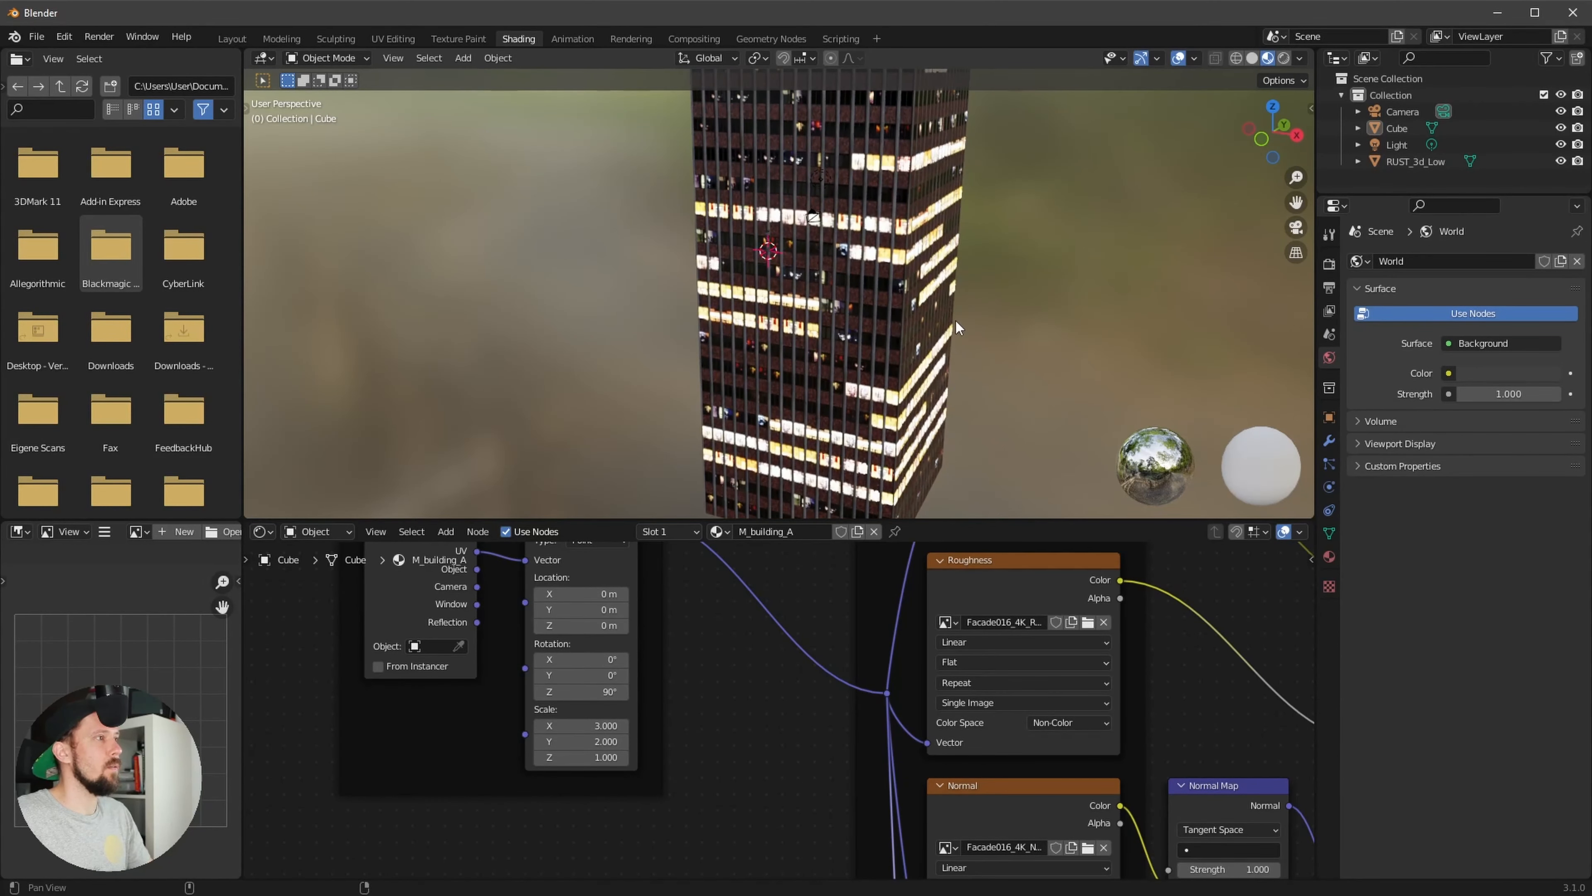
pyautogui.keyDown('alt'); pyautogui.moveTo(896, 325); pyautogui.dragTo(960, 402); pyautogui.keyUp('alt')
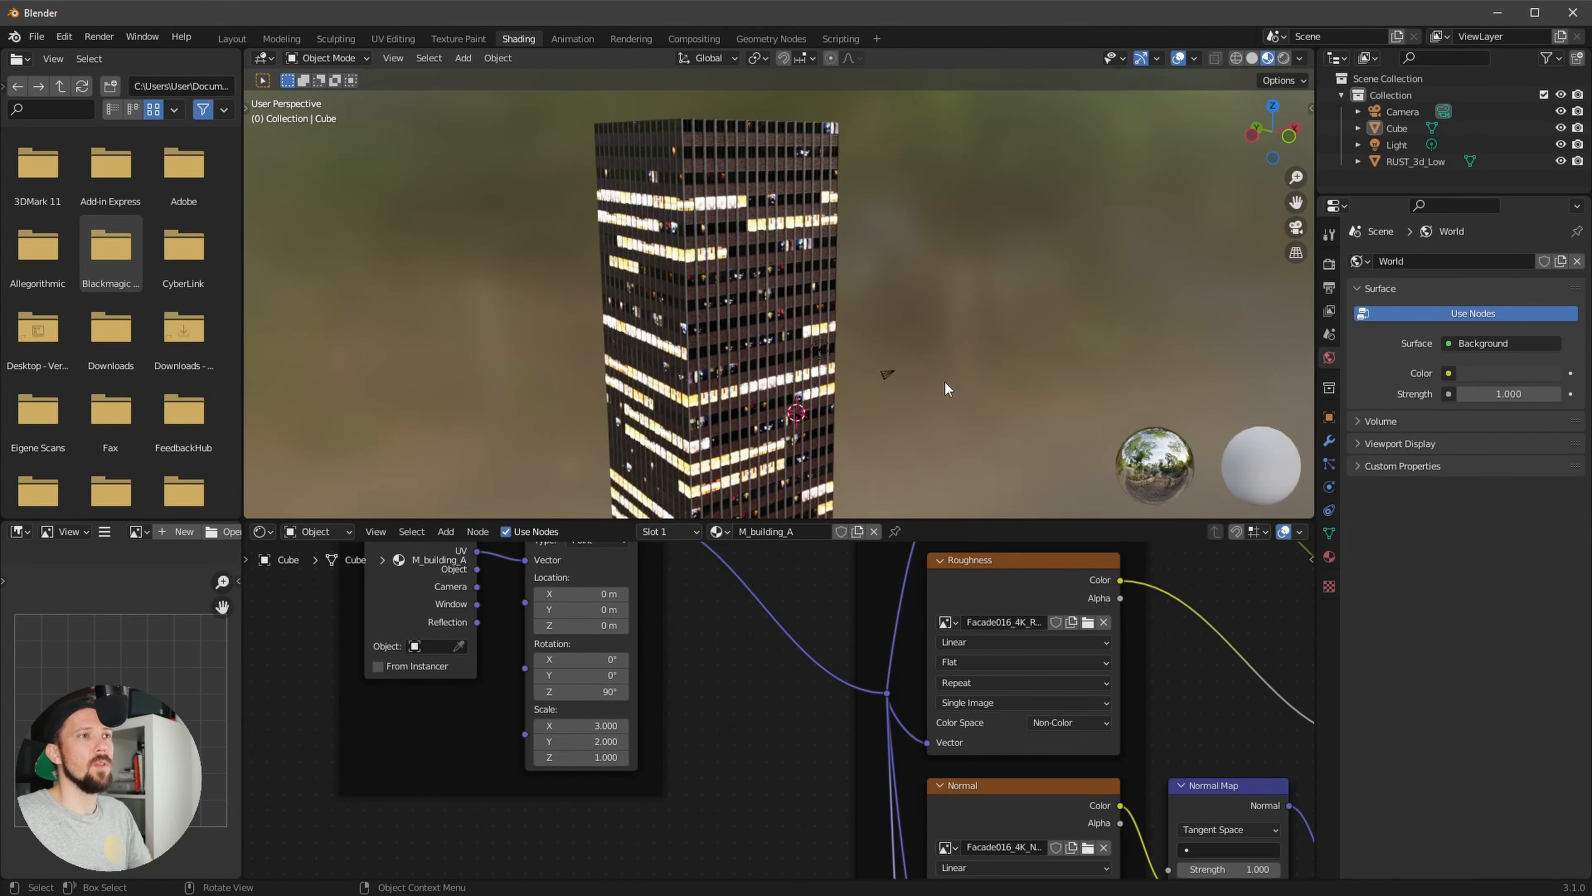
pyautogui.moveTo(948, 389)
pyautogui.mouseDown(button='middle')
pyautogui.moveTo(1008, 384)
pyautogui.moveTo(976, 400)
pyautogui.mouseUp(button='middle')
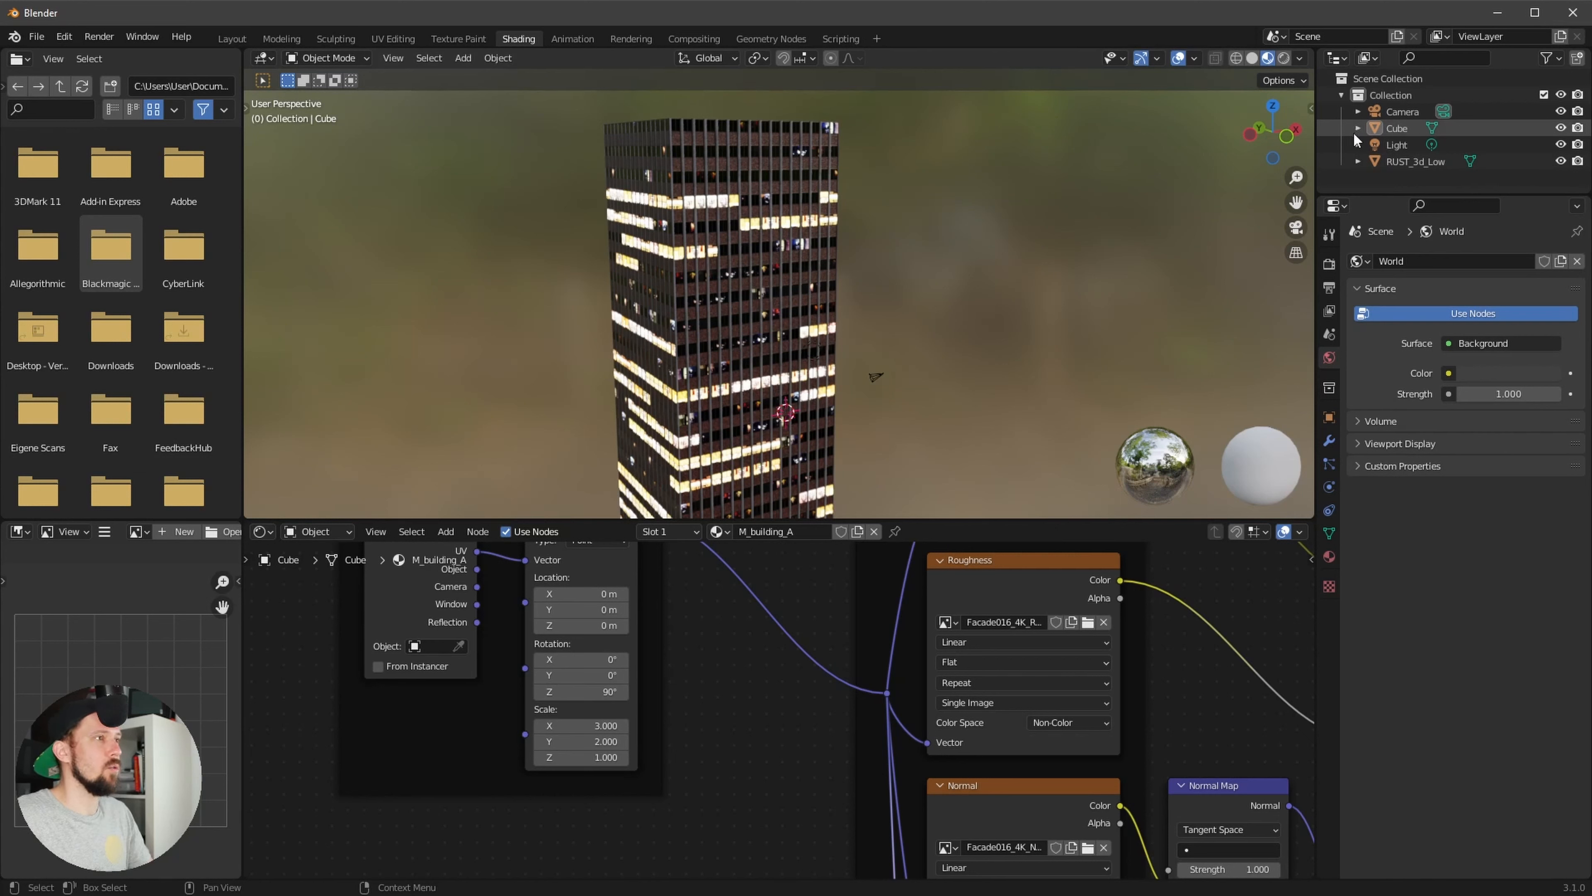
# Rename the tower object buidling_A and duplicate it in place as buidling_B, hiding the original
pyautogui.doubleClick(1395, 127)
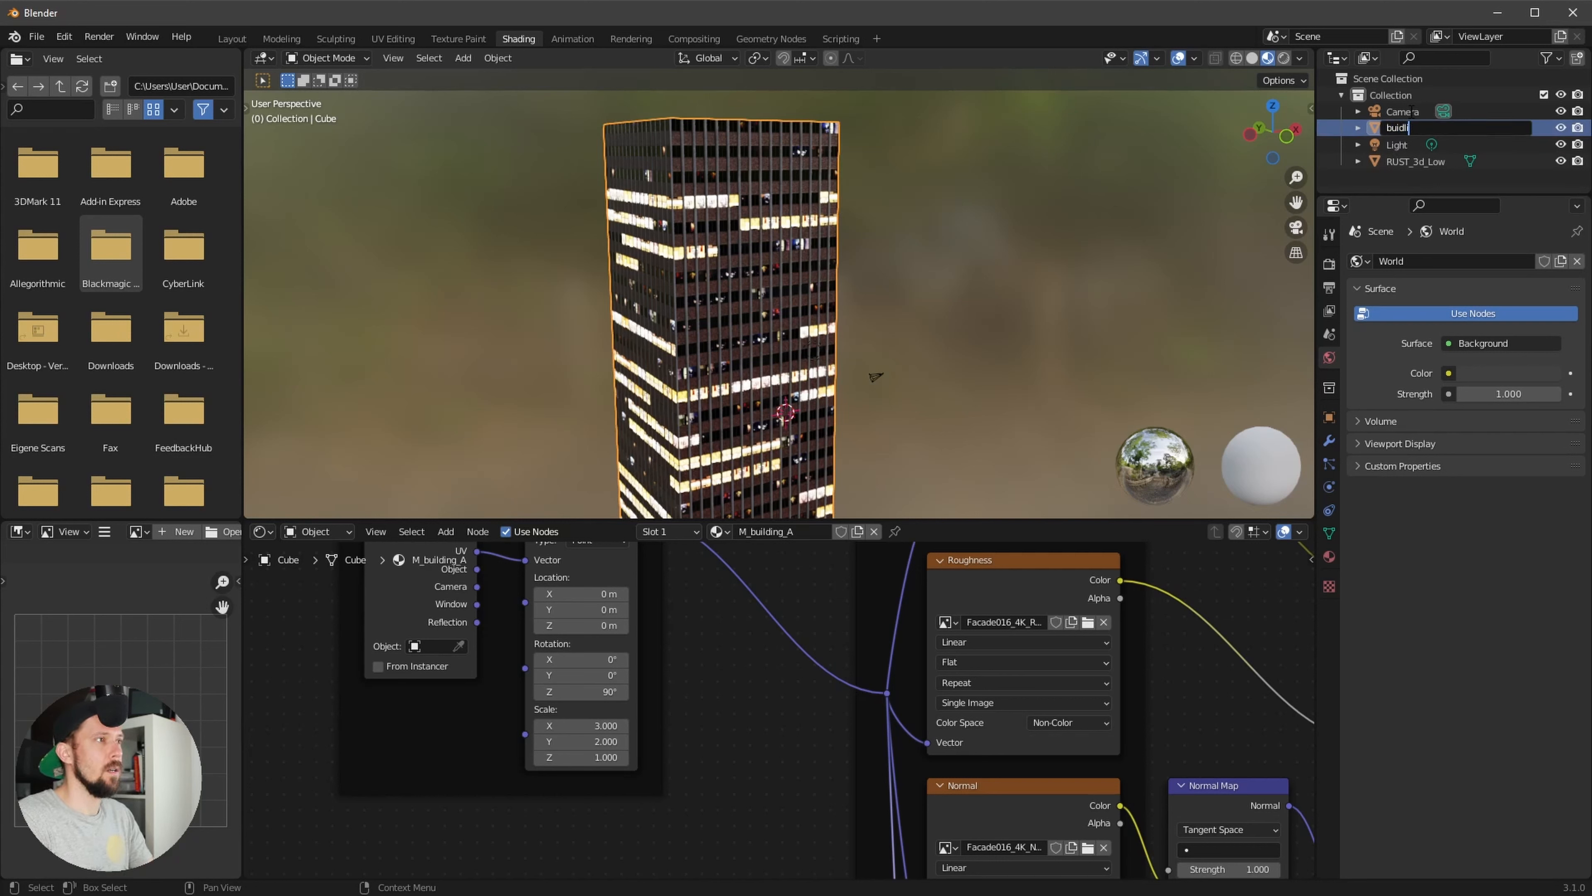
pyautogui.press('Return')
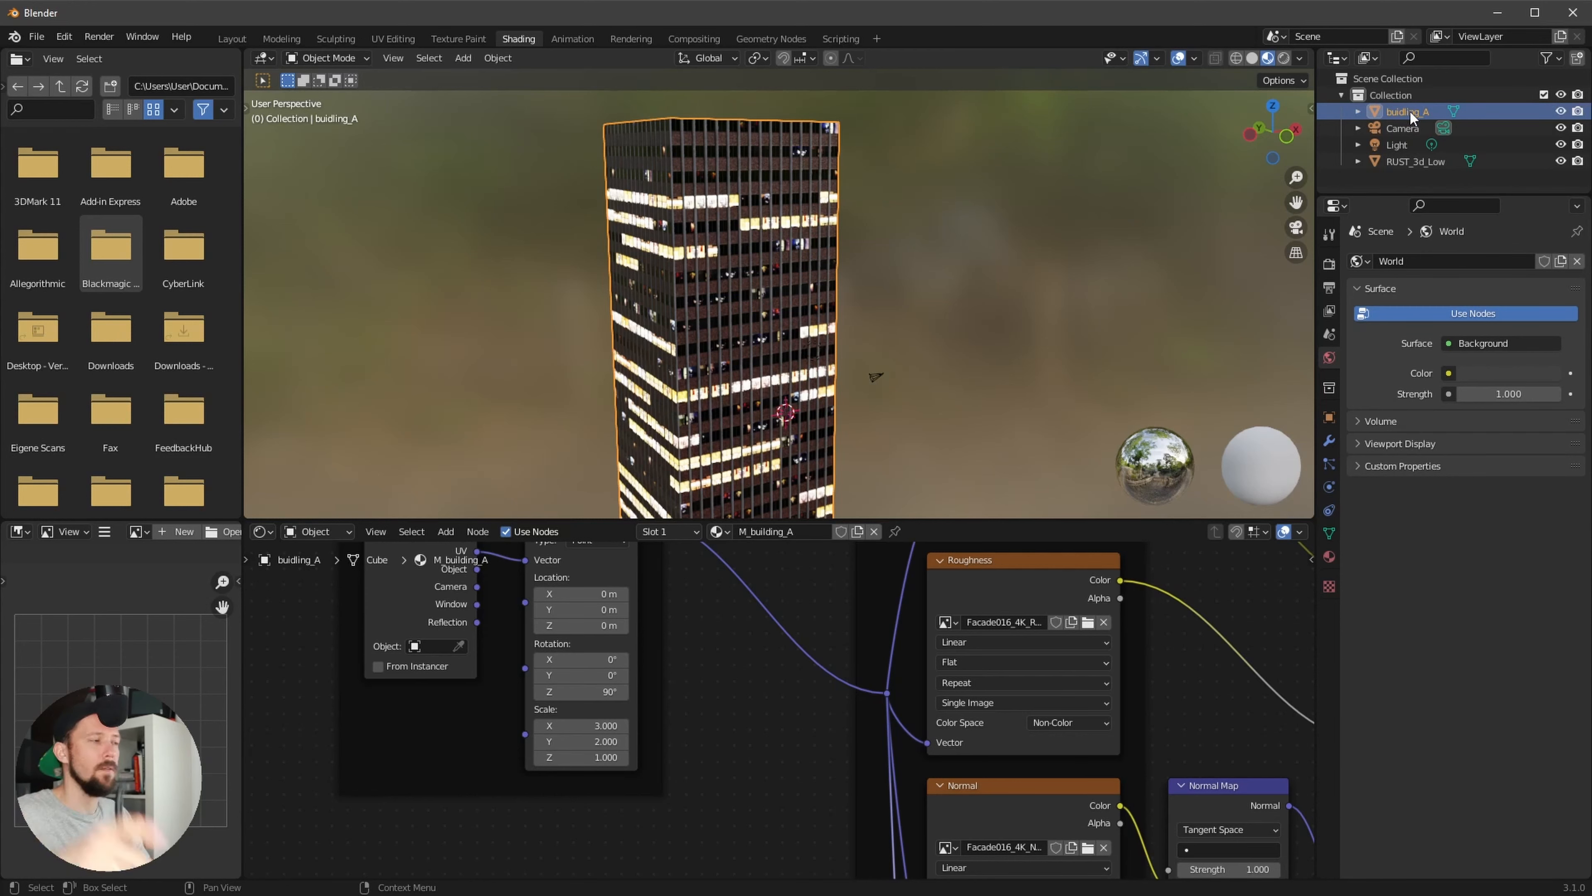
pyautogui.hotkey('shift', 'd')
pyautogui.press('Escape')
pyautogui.doubleClick(1472, 128)
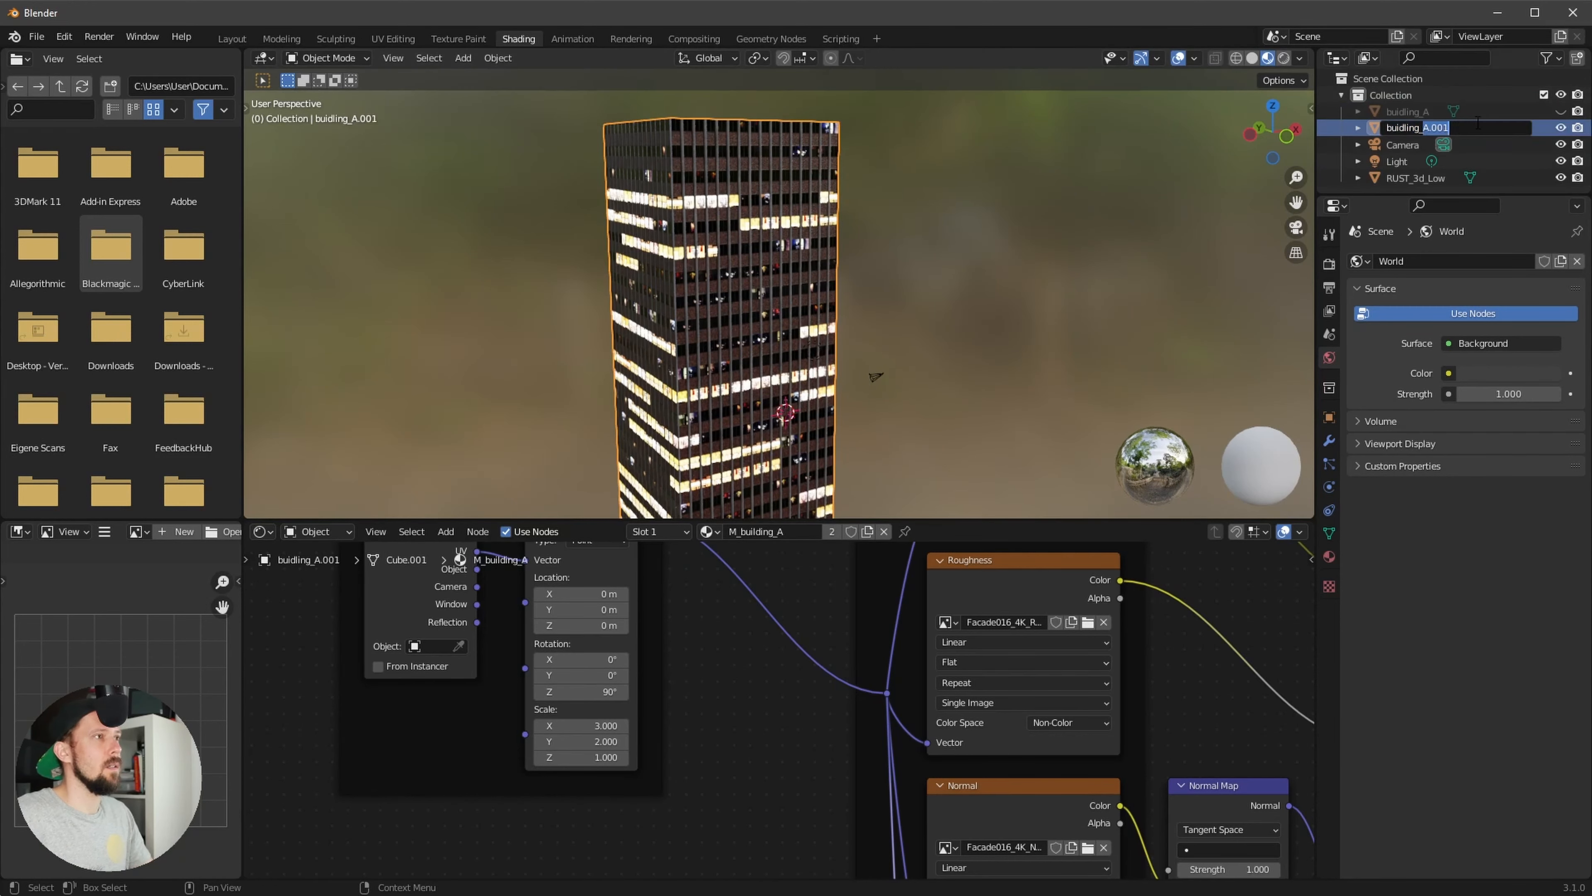
pyautogui.write('B')
pyautogui.press('Return')
# Replace the duplicate's shared material with a new one named m_building_B
pyautogui.click(884, 531)
pyautogui.click(752, 531)
pyautogui.doubleClick(771, 531)
pyautogui.write('m_building_B')
pyautogui.press('Return')
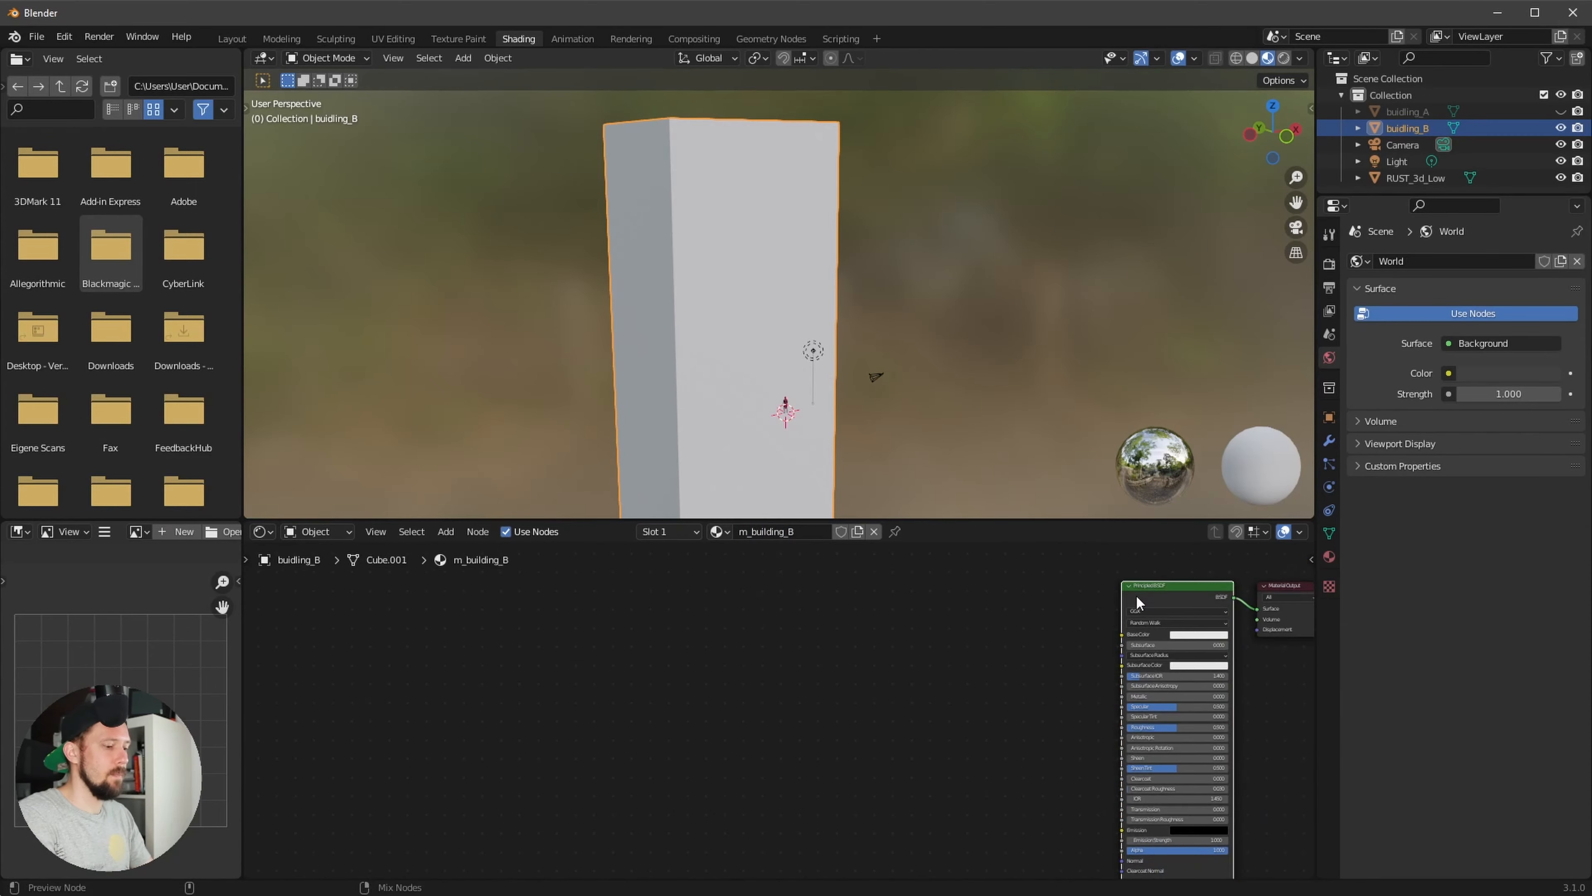
# Apply the Facade011 4K texture maps to the m_building_B shader with Principled Texture Setup
pyautogui.hotkey('ctrl', 'shift', 't')
pyautogui.doubleClick(415, 170)
pyautogui.moveTo(587, 178); pyautogui.dragTo(1210, 189)
pyautogui.click(1344, 811)
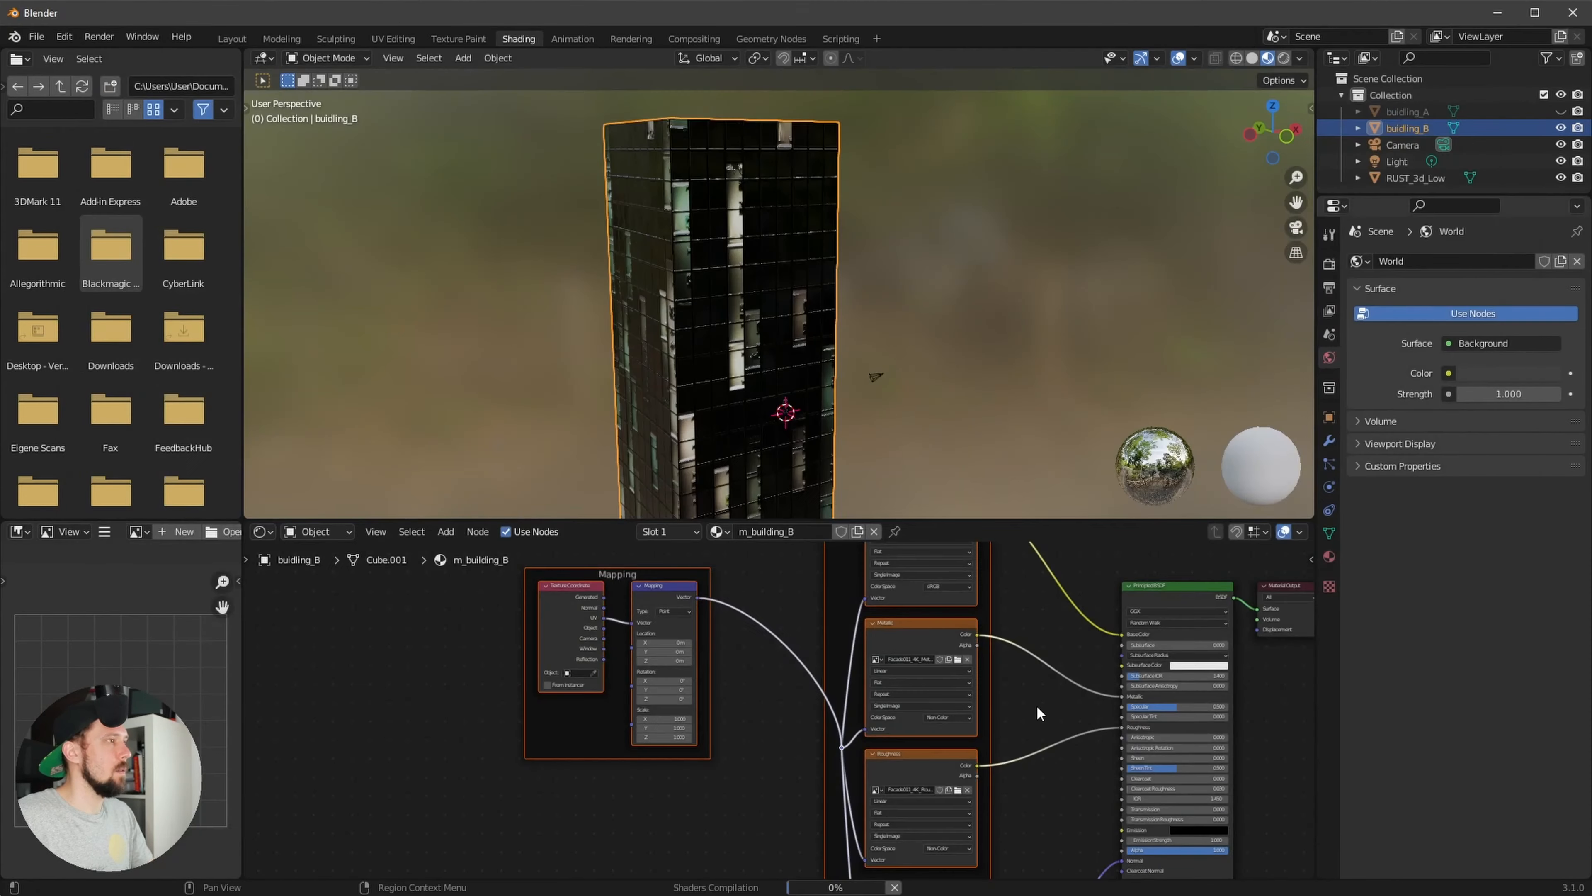
# Add Facade011_4K_Emission.jpg to the node tree and link its color to the shader's Emission, with emission strength 25
pyautogui.hotkey('alt', 'Tab')
pyautogui.moveTo(1280, 587); pyautogui.dragTo(969, 579)
pyautogui.scroll(-2, 855, 819)
pyautogui.scroll(3, 935, 775)
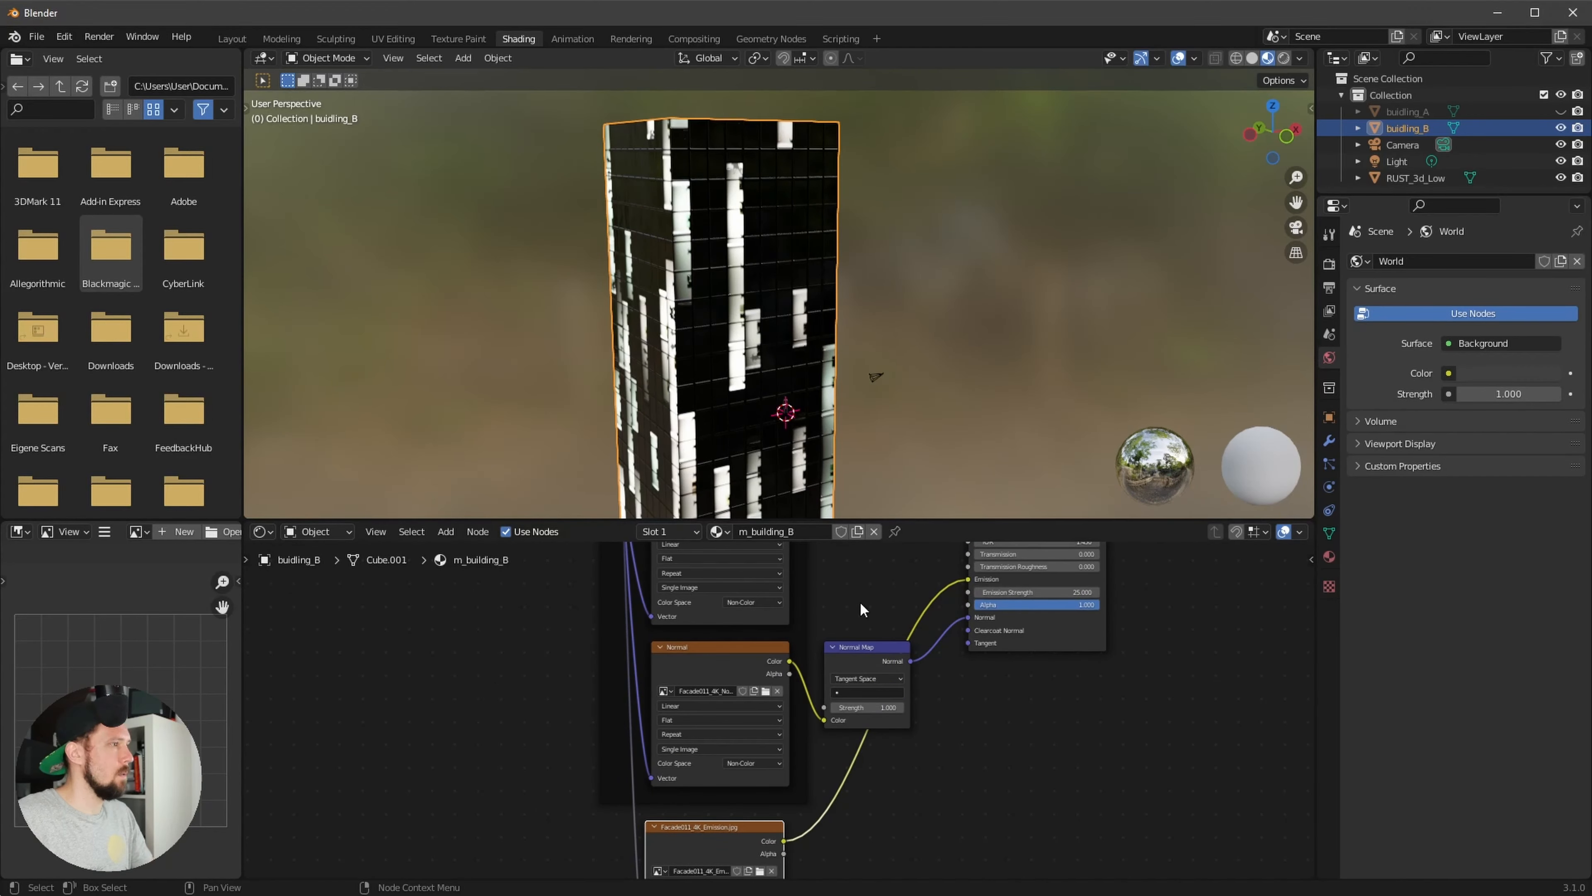
# Set the m_building_B Mapping node to 90° Z rotation and X scale 4
pyautogui.moveTo(862, 608); pyautogui.dragTo(1104, 872, button='middle')
pyautogui.scroll(1, 814, 761)
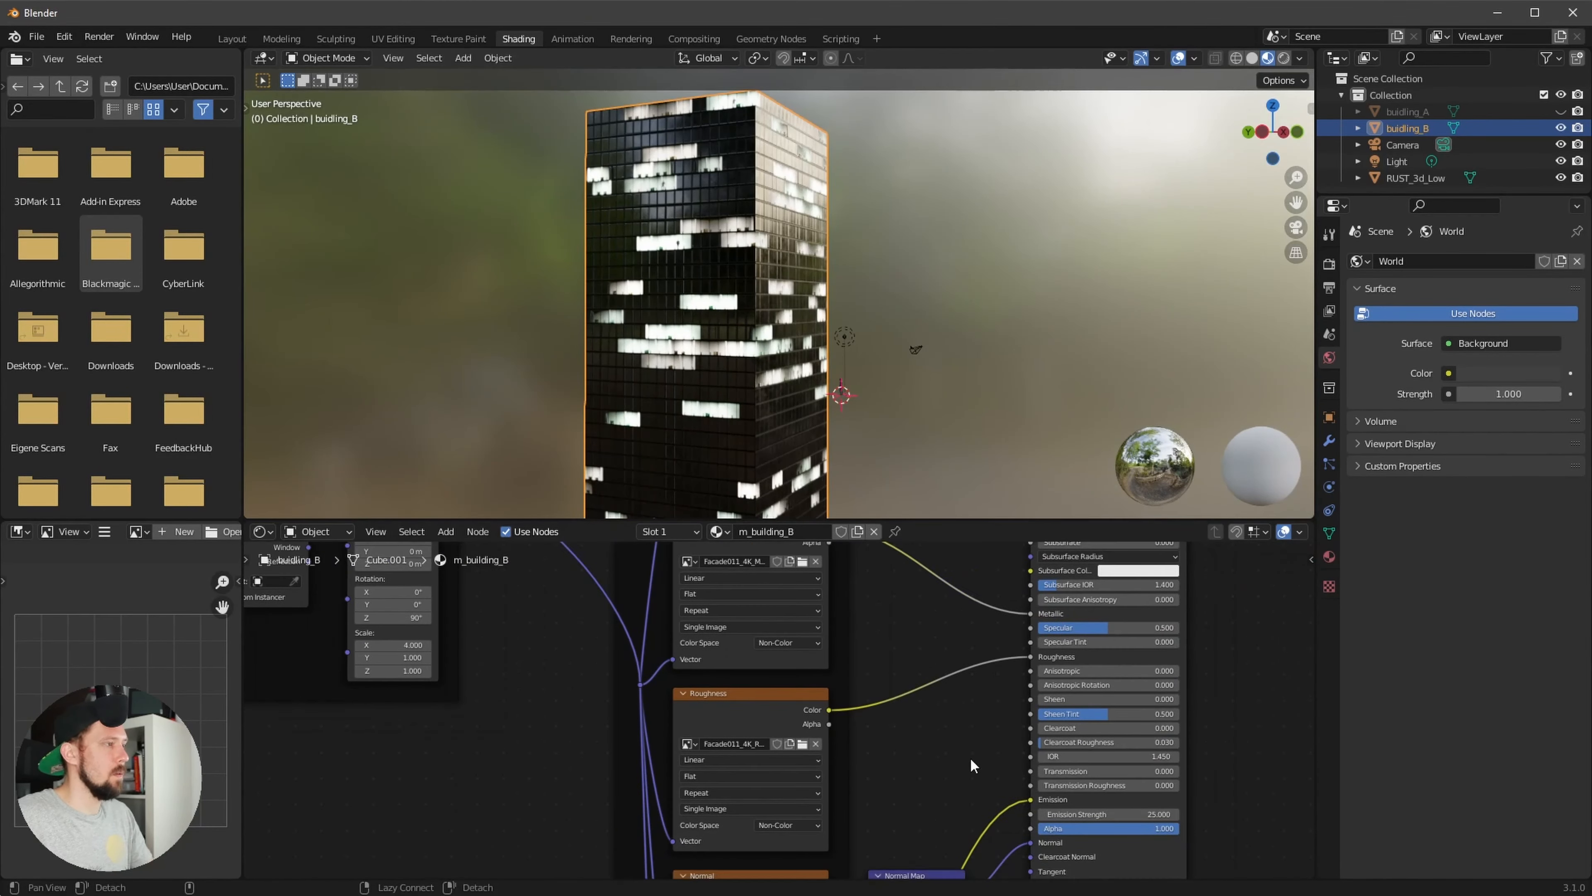
pyautogui.scroll(-2, 971, 757)
# Duplicate buidling_B in place as buidling_C and give the copy a new material named m_building_C
pyautogui.hotkey('shift', 'd')
pyautogui.press('Escape')
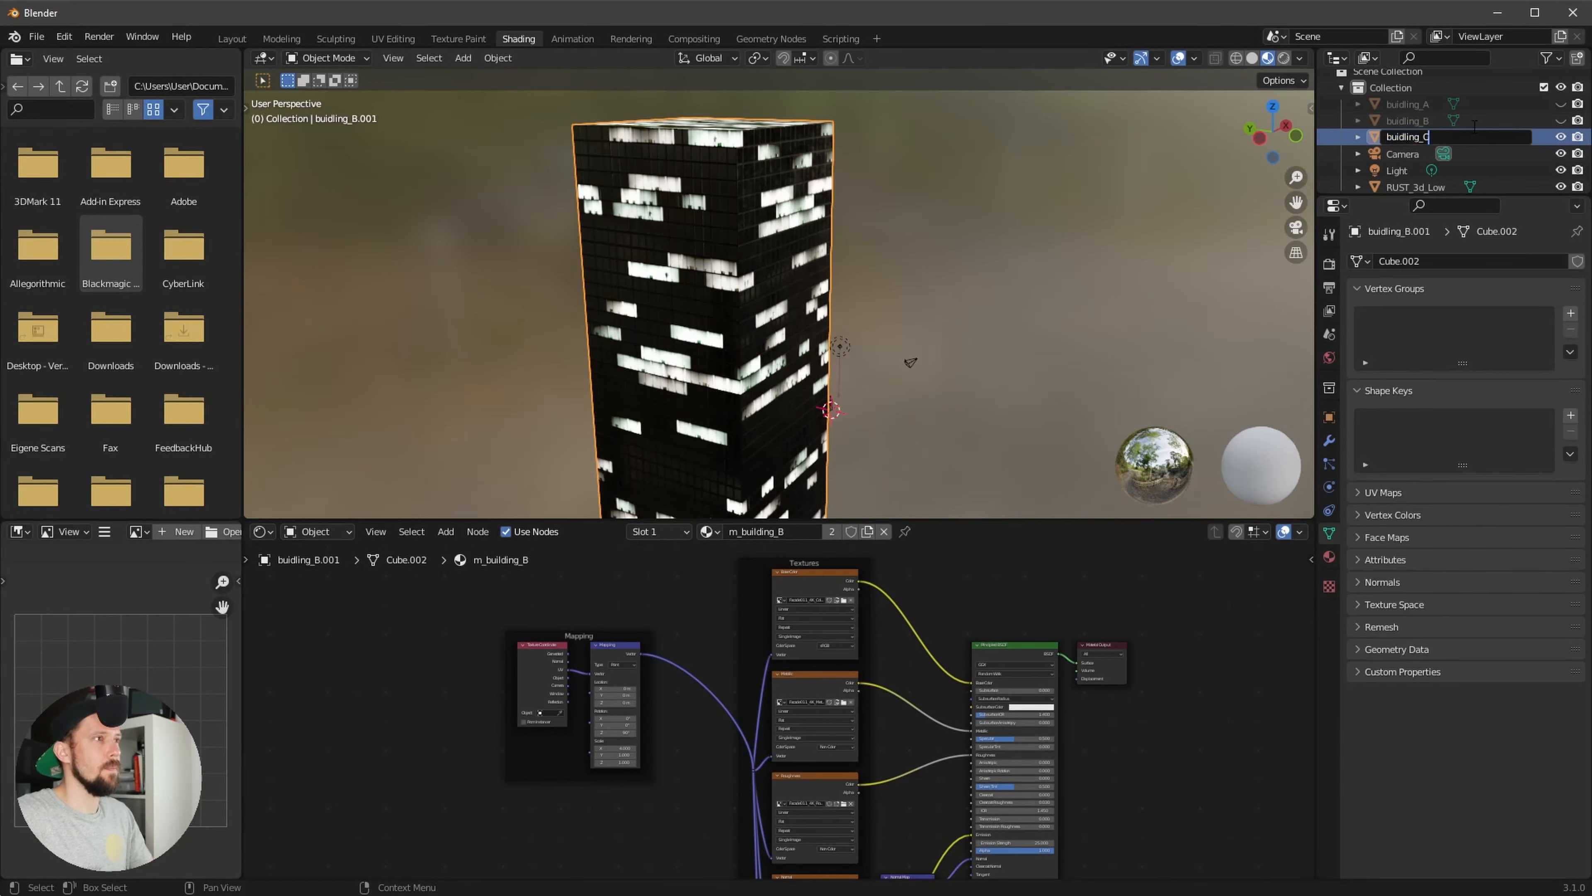
pyautogui.click(777, 531)
pyautogui.write('C')
pyautogui.press('Return')
# Apply the Facade014 4K texture maps to m_building_C and link Facade014_4K_Emission.jpg to the shader's Emission, with strength 25
pyautogui.hotkey('ctrl', 'shift', 't')
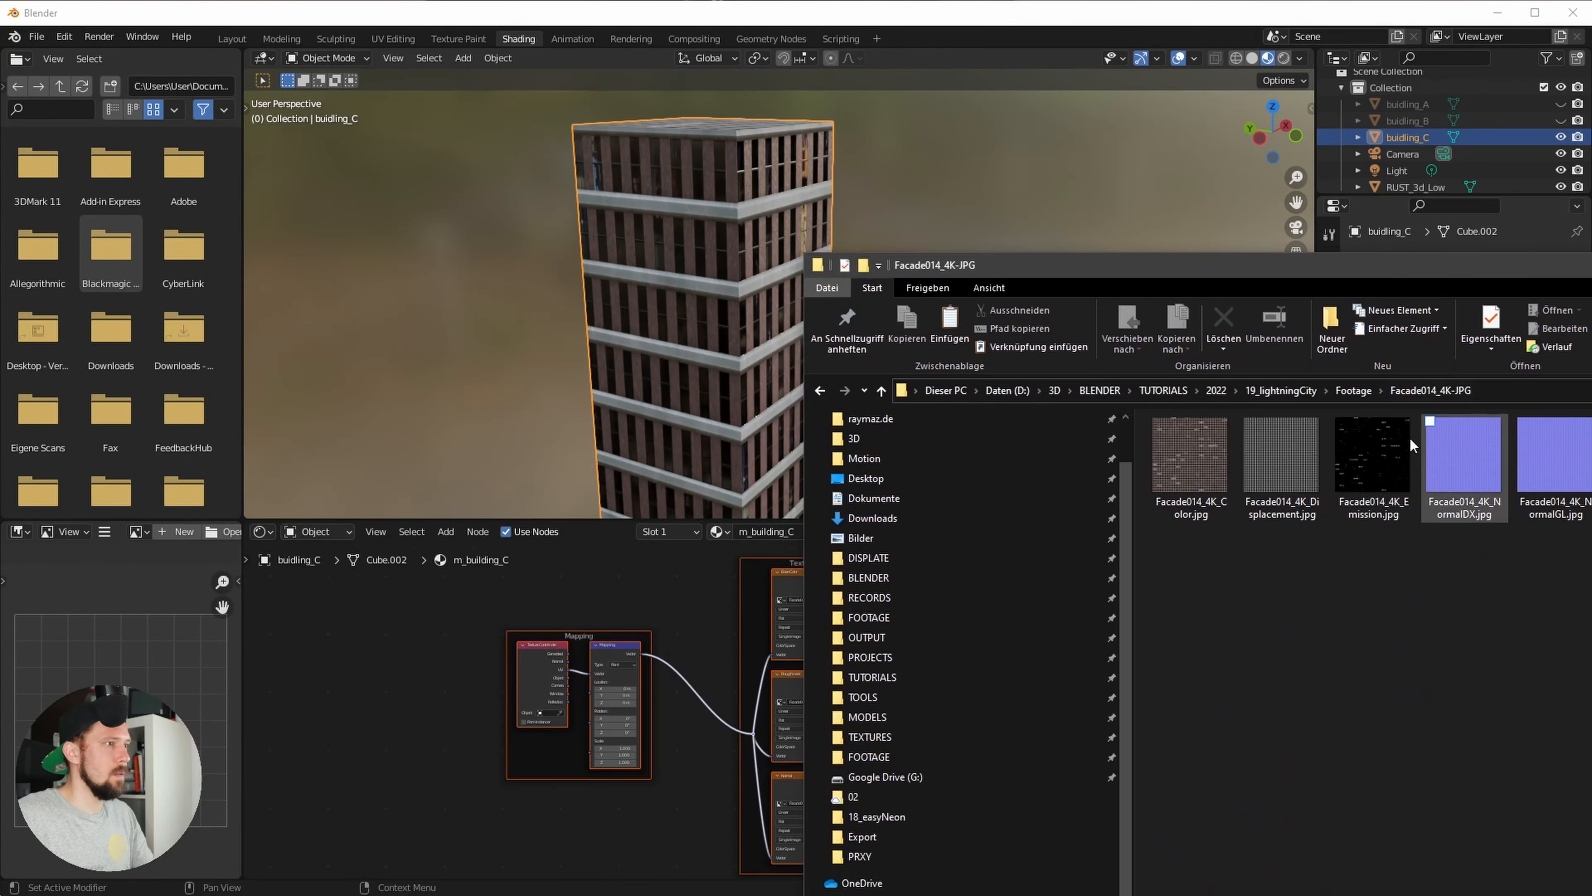
pyautogui.moveTo(1368, 455); pyautogui.dragTo(692, 776)
pyautogui.scroll(2, 749, 646)
pyautogui.moveTo(749, 647); pyautogui.dragTo(749, 583, button='middle')
pyautogui.scroll(5, 840, 715)
pyautogui.moveTo(973, 739); pyautogui.dragTo(941, 744, button='middle')
pyautogui.moveTo(857, 785); pyautogui.dragTo(1073, 687)
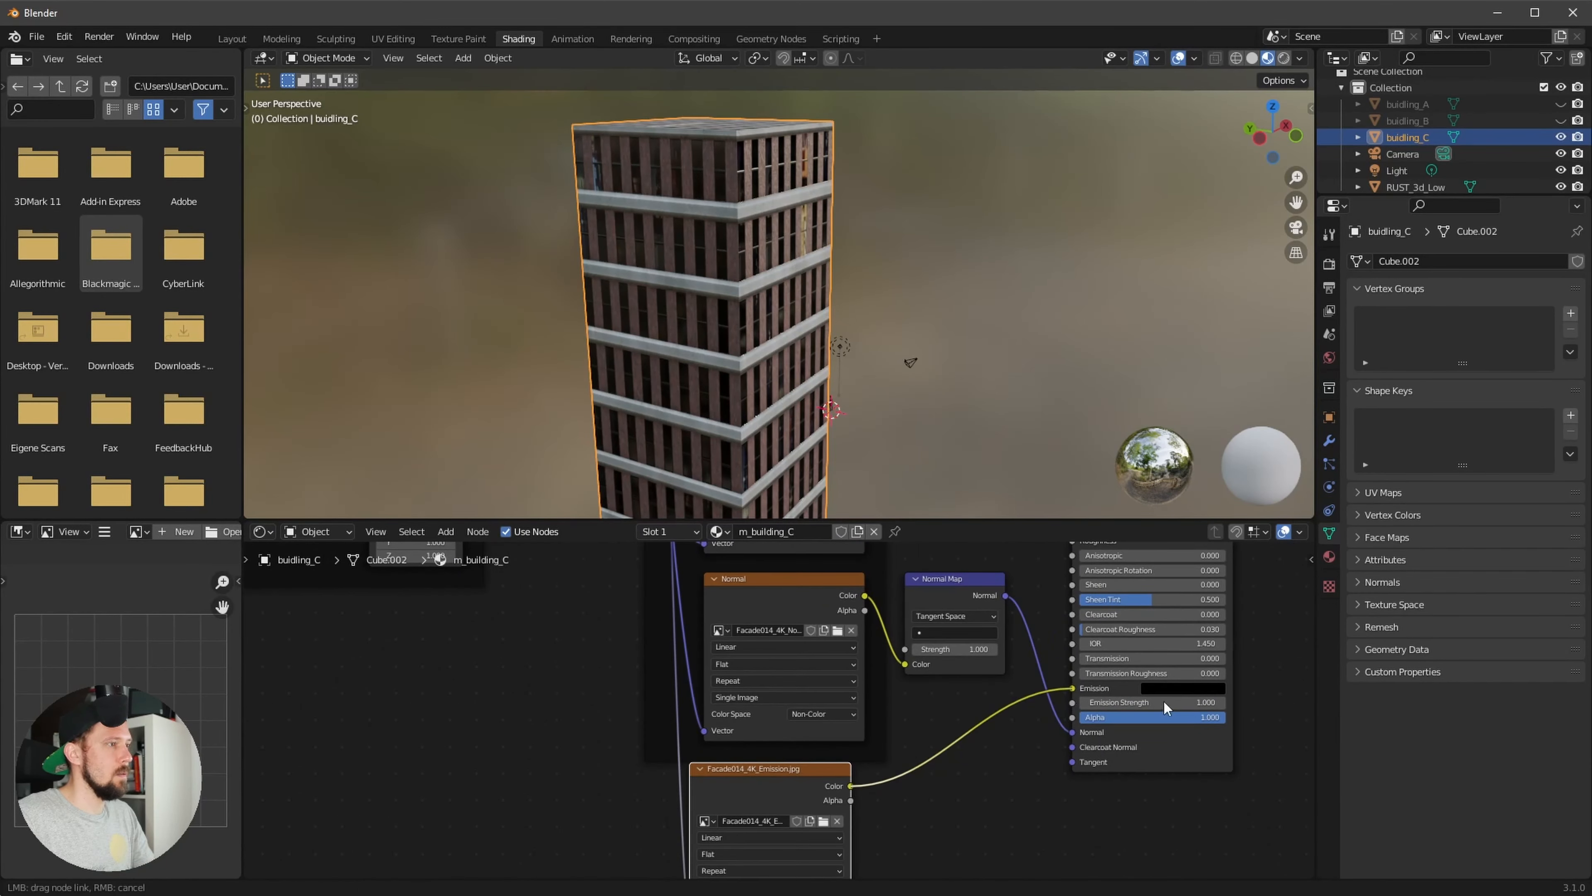
# Set the m_building_C Mapping node to 90° Z rotation, with scale X 4 and Y 2.4
pyautogui.doubleClick(600, 665)
pyautogui.write('90')
pyautogui.press('Return')
pyautogui.doubleClick(600, 706)
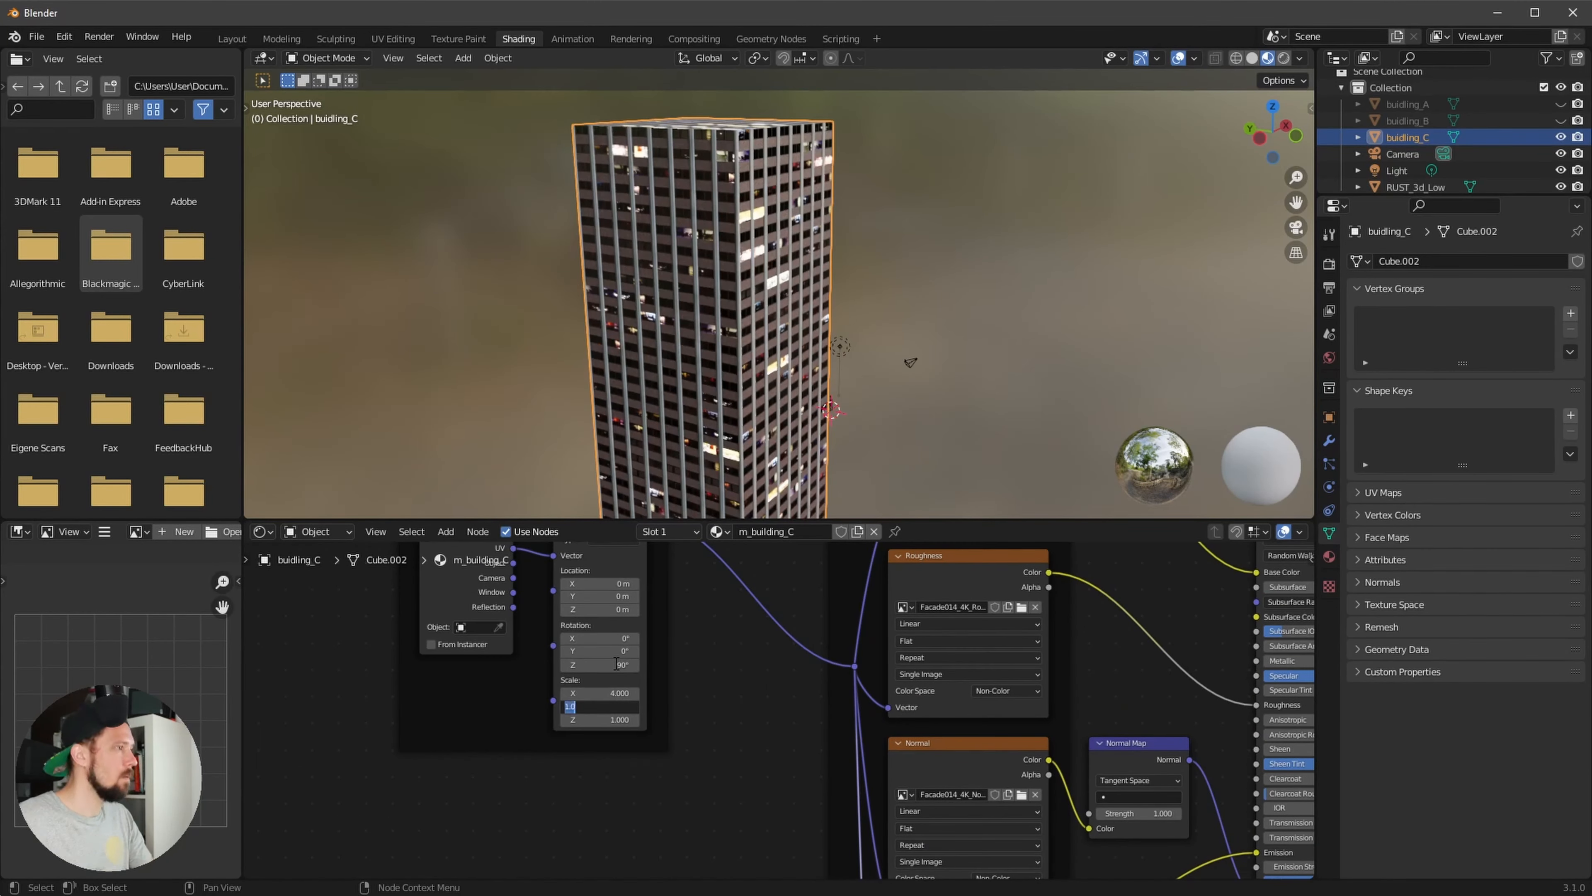
pyautogui.write('2.4')
pyautogui.press('Return')
pyautogui.moveTo(1230, 675); pyautogui.dragTo(966, 669, button='middle')
# Duplicate buidling_C in place as buidling_D and hide buidling_C
pyautogui.click(1560, 138)
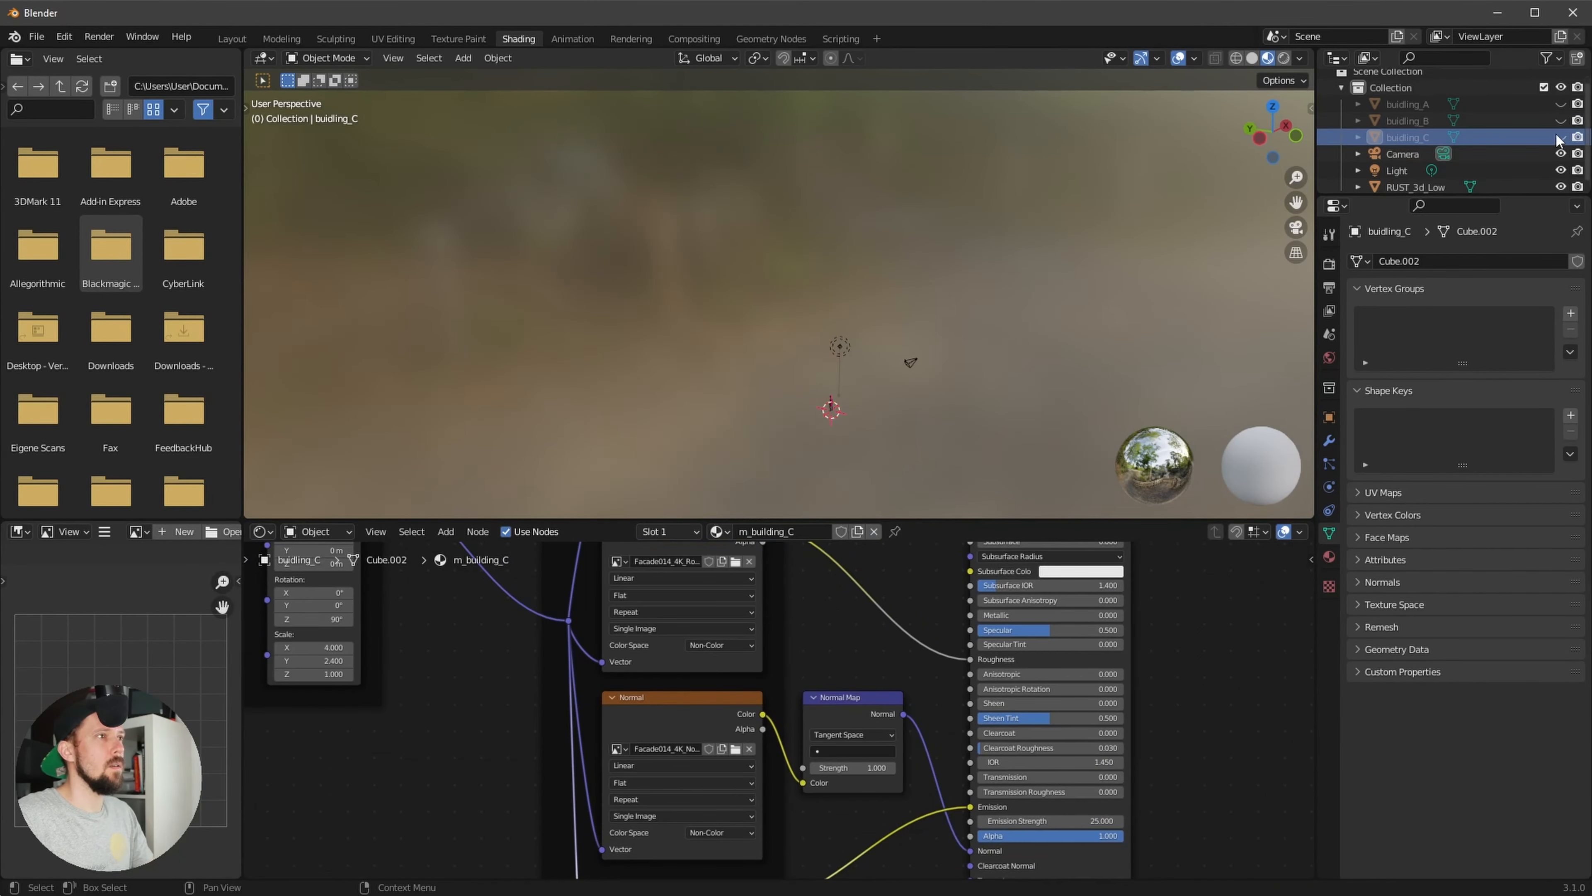
pyautogui.scroll(-1, 1557, 139)
pyautogui.click(1560, 137)
pyautogui.click(1407, 137)
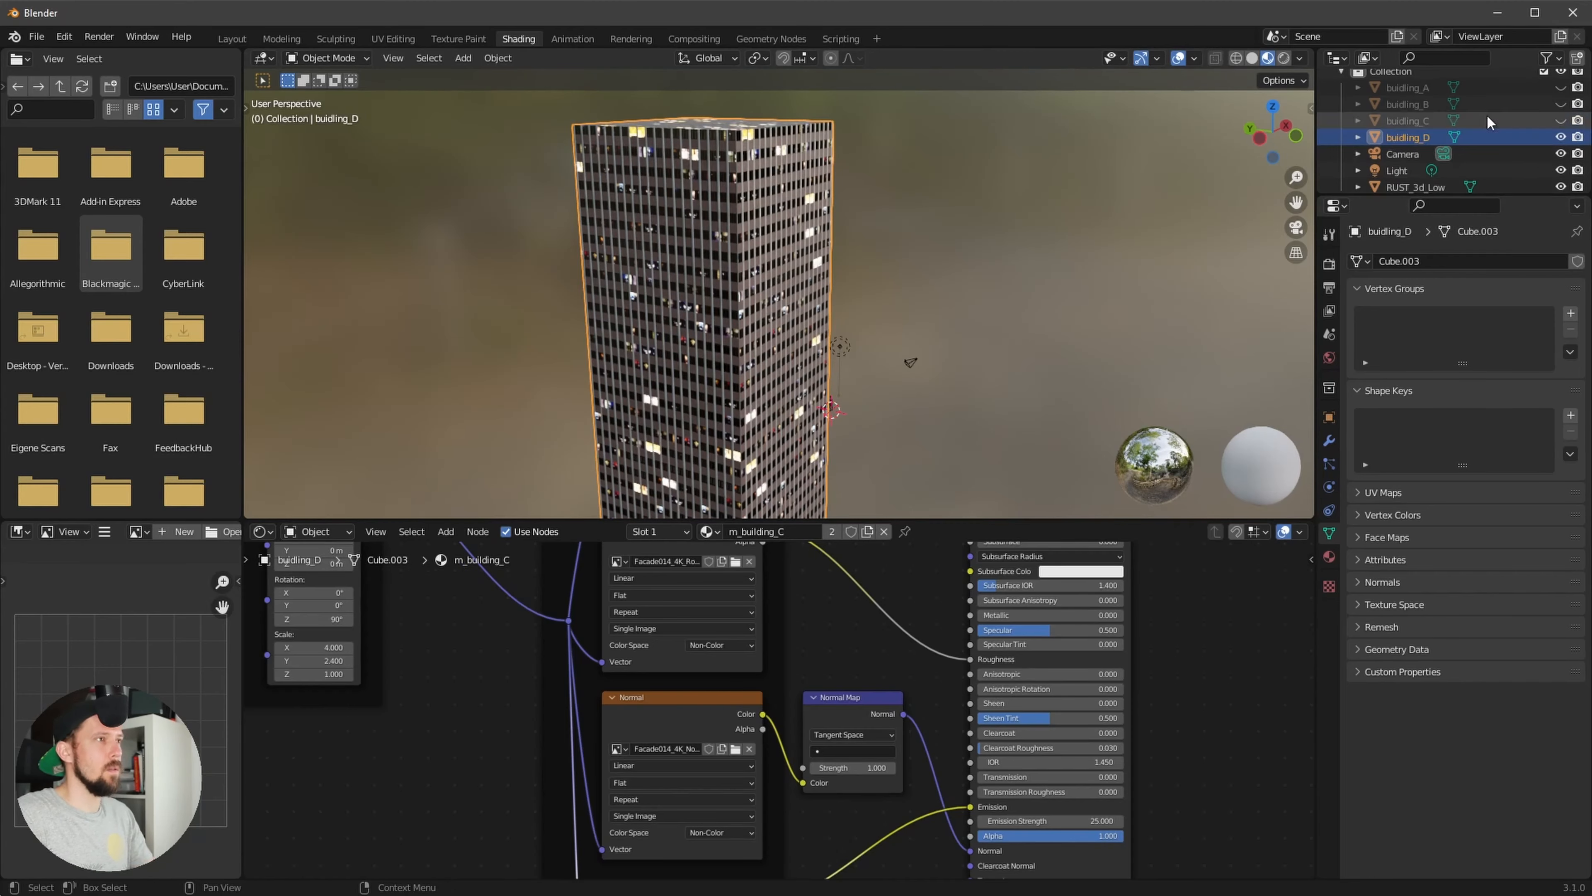
# Give buidling_D its own new material named m_building_D
pyautogui.write('m_buil')
pyautogui.write('ding_D')
pyautogui.press('Return')
# Apply the facade texture maps from the Facade015_4K-JPG folder to the m_building_D shader with Principled Texture Setup
pyautogui.click(947, 563)
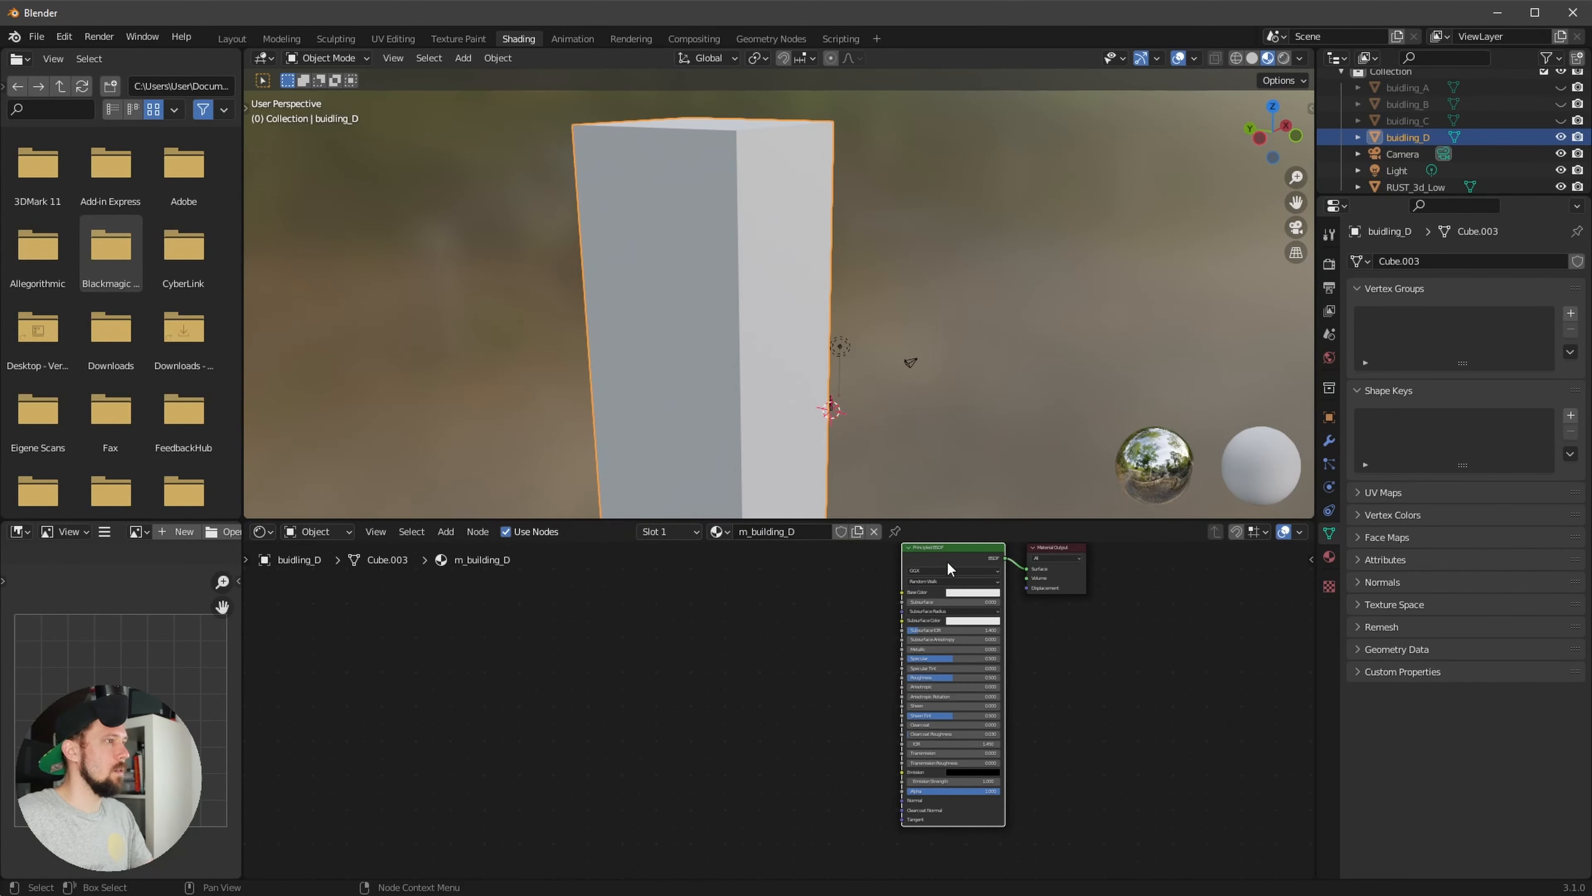
pyautogui.hotkey('ctrl', 'shift', 't')
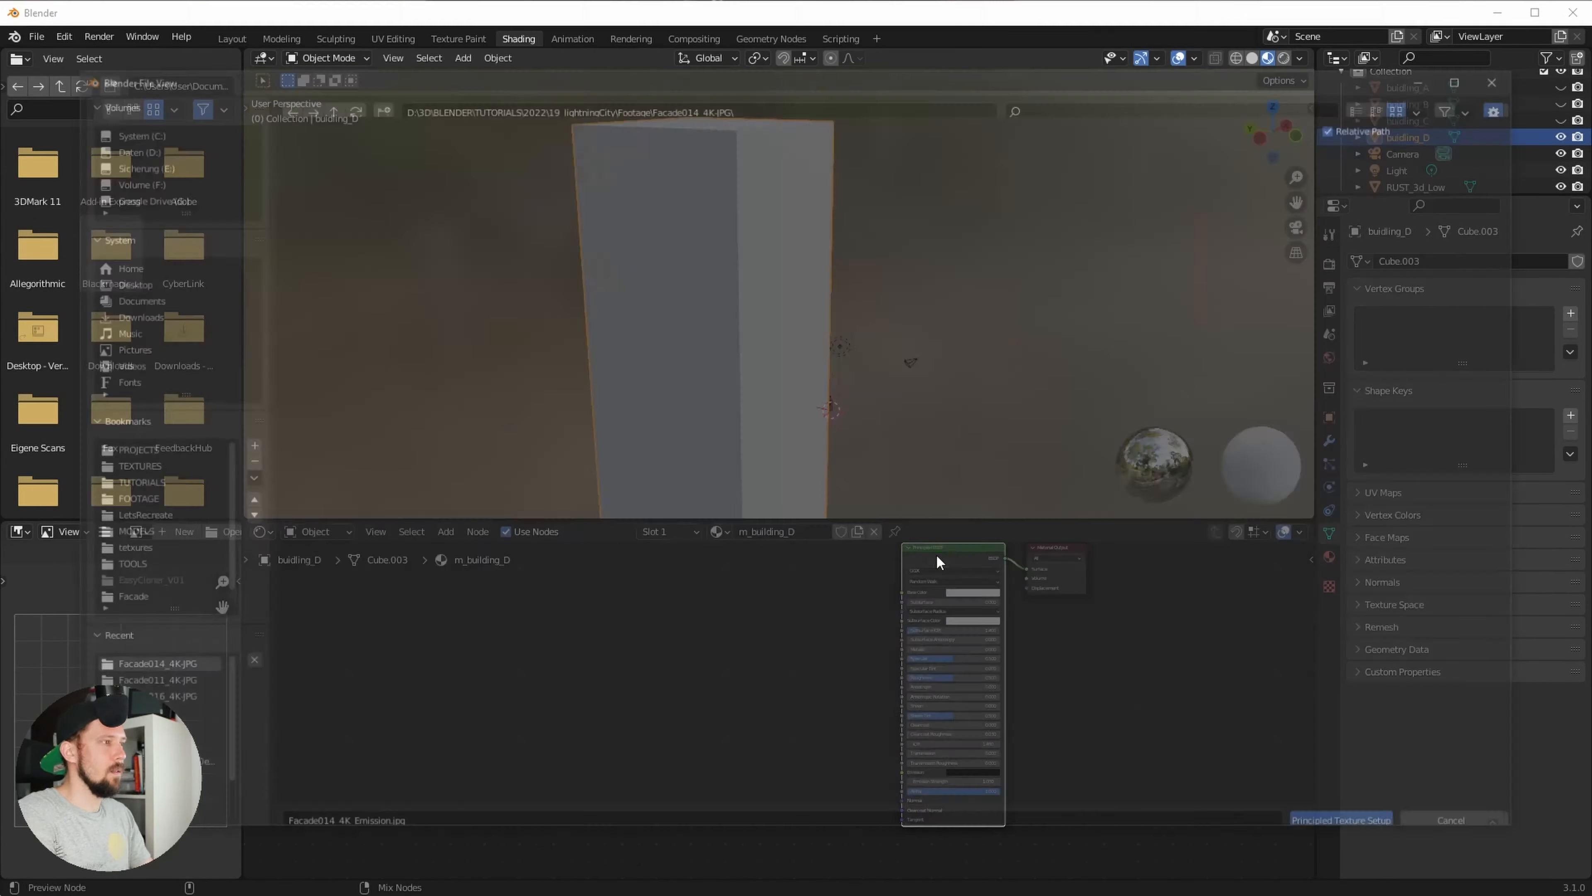
pyautogui.doubleClick(700, 254)
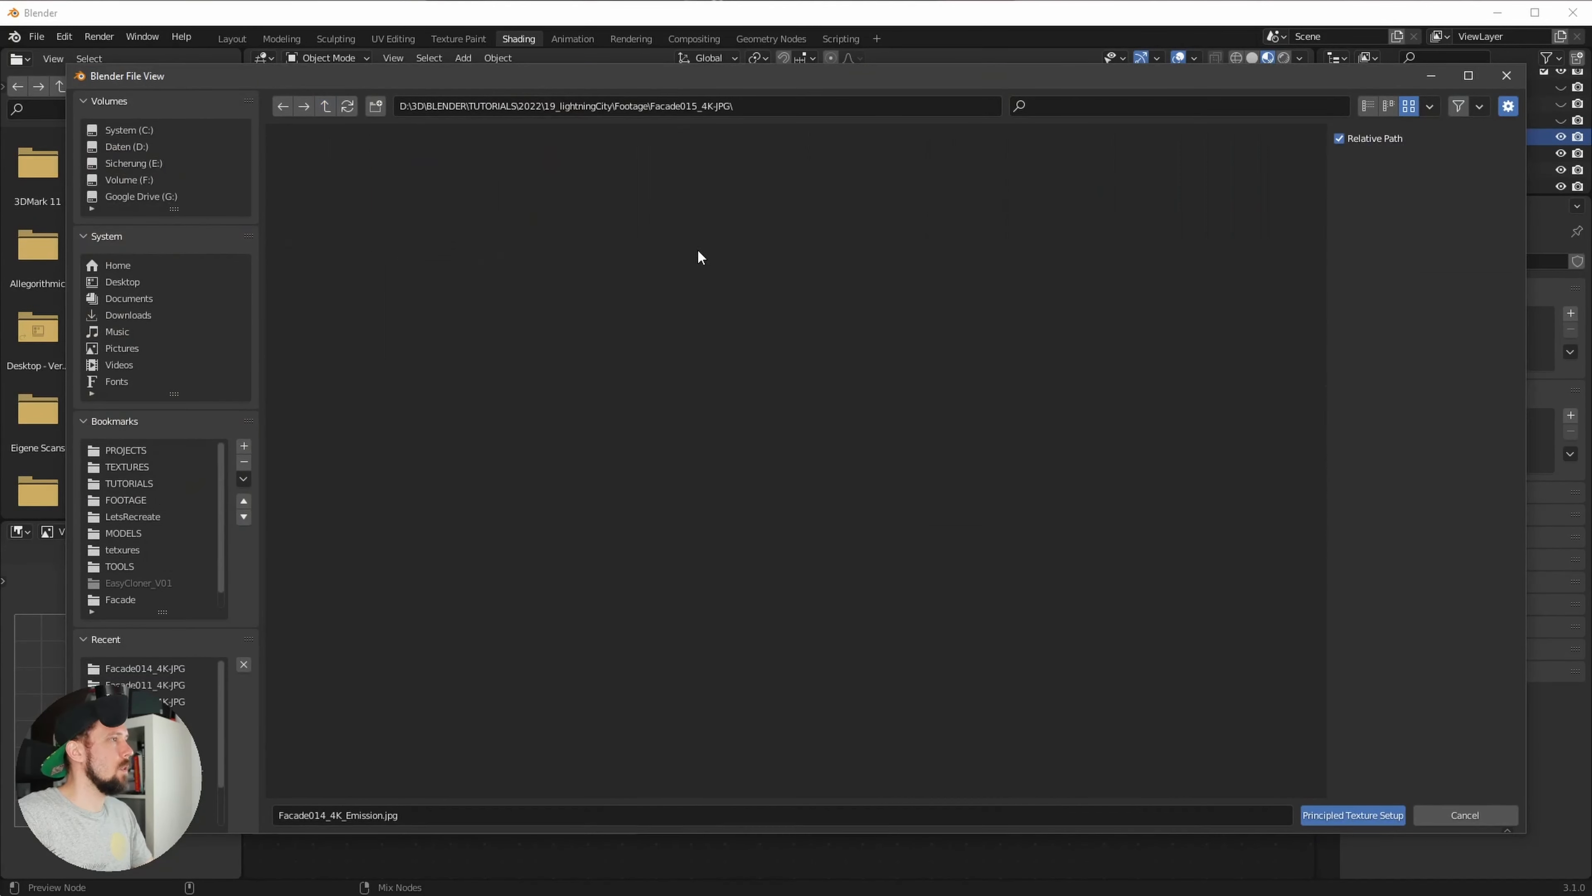
pyautogui.click(583, 201)
pyautogui.keyDown('ctrl'); pyautogui.click(708, 201); pyautogui.keyUp('ctrl')
pyautogui.keyDown('ctrl'); pyautogui.click(834, 204); pyautogui.keyUp('ctrl')
pyautogui.keyDown('ctrl'); pyautogui.click(1122, 210); pyautogui.keyUp('ctrl')
pyautogui.click(1352, 815)
# Link the Facade015 emission texture to the m_building_D shader and set its mapping to 90° Z rotation, scale X 3, Y 2
pyautogui.click(515, 732)
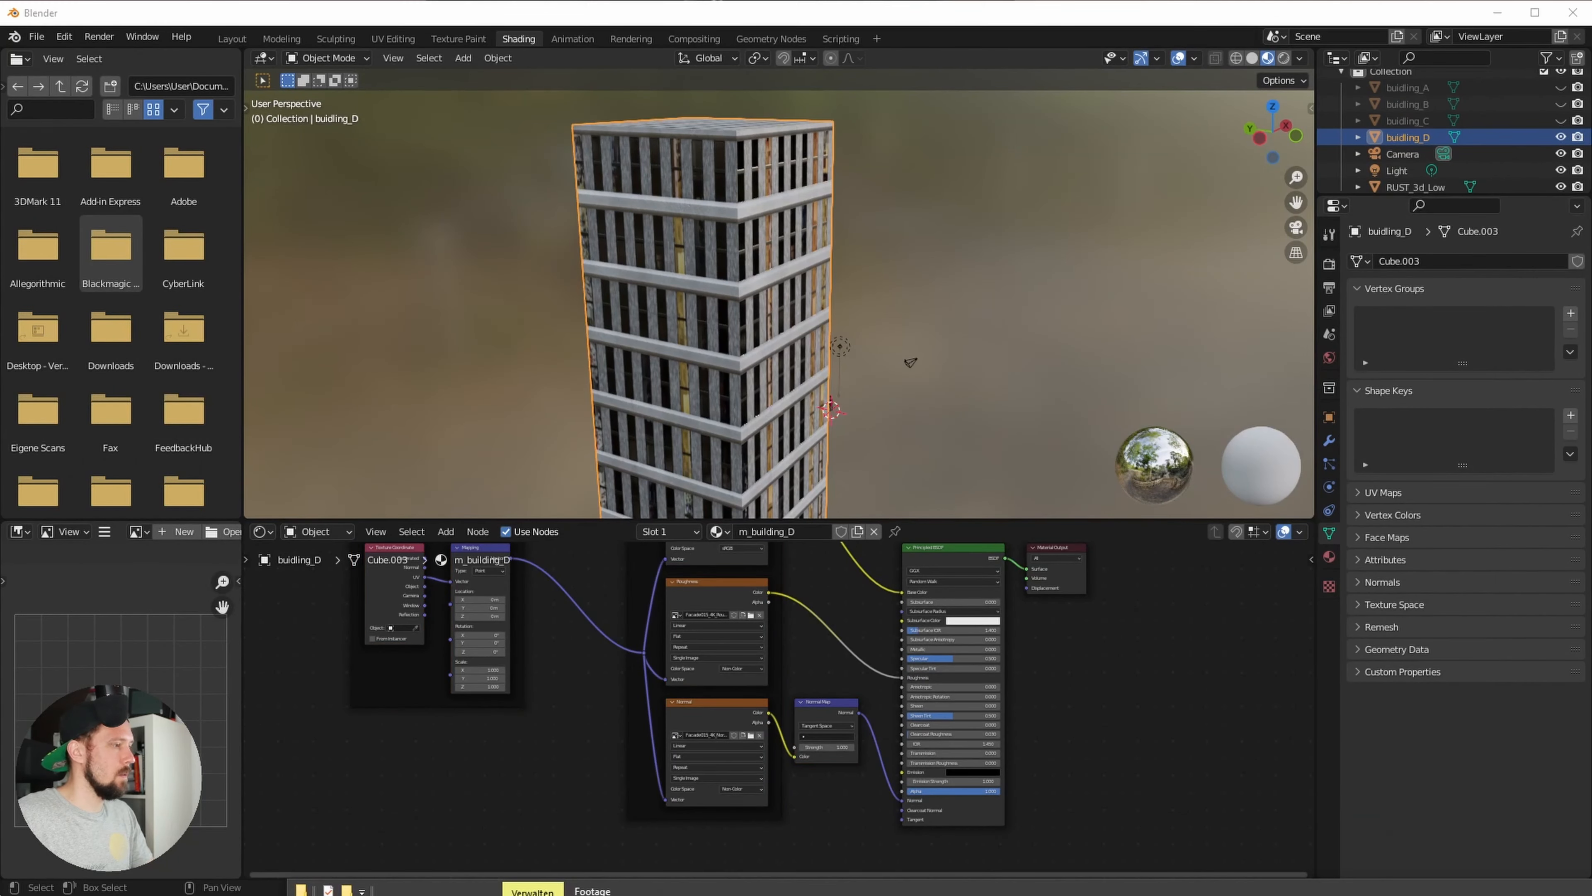
pyautogui.moveTo(771, 838); pyautogui.dragTo(897, 722, button='middle')
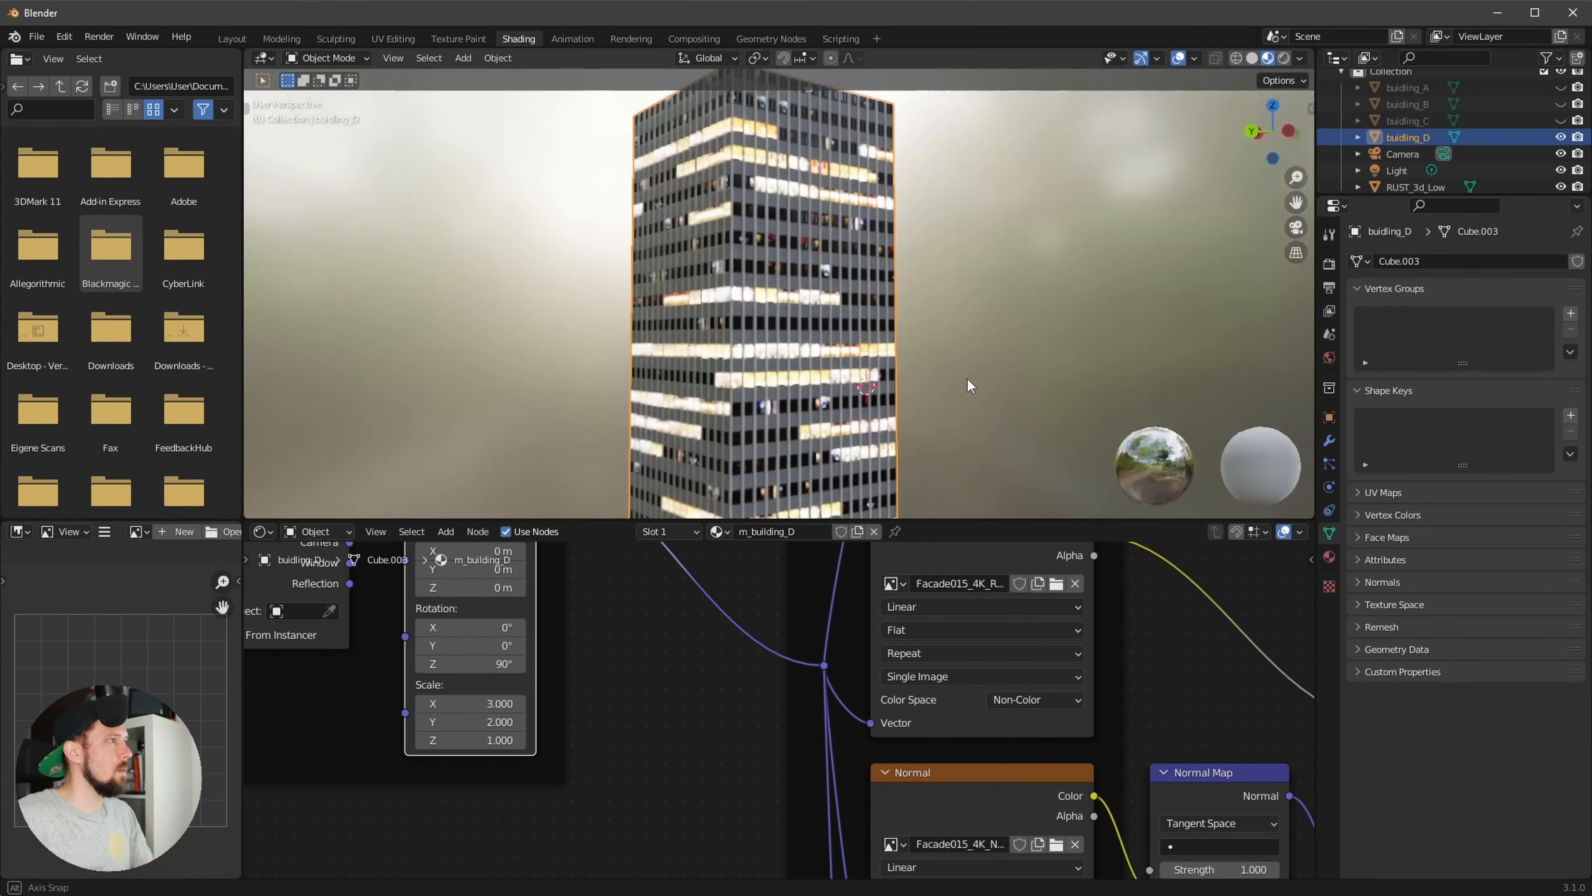
pyautogui.moveTo(970, 385); pyautogui.dragTo(900, 404, button='middle')
pyautogui.scroll(-3, 900, 404)
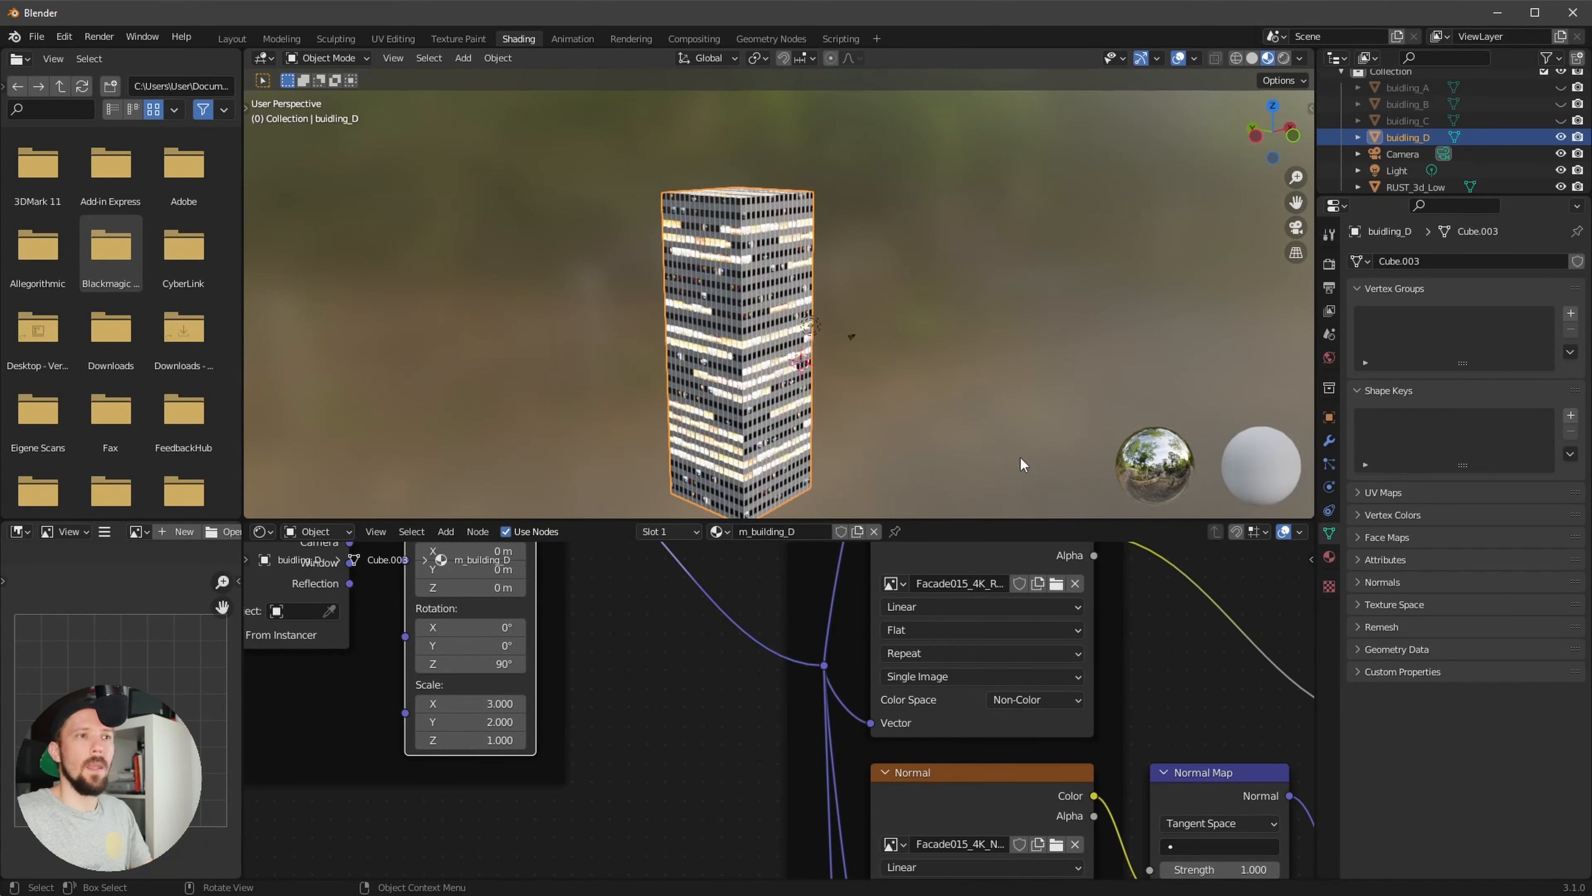
pyautogui.moveTo(994, 392); pyautogui.dragTo(1084, 420, button='middle')
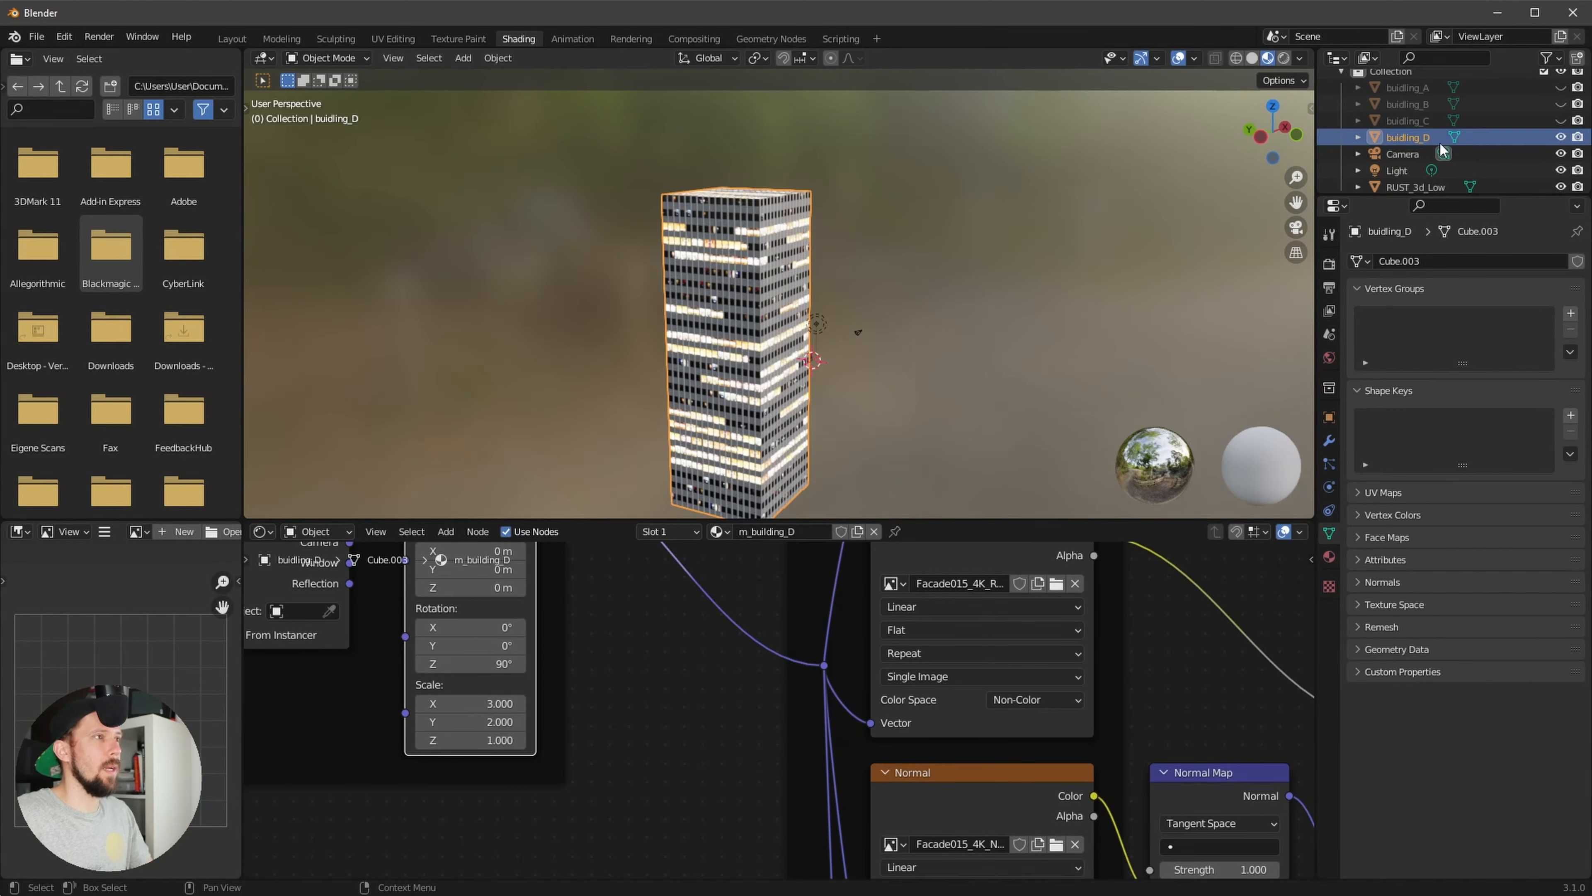
# Compare the finished towers by showing them one at a time, ending with only buidling_D visible
pyautogui.click(1561, 120)
pyautogui.click(1560, 138)
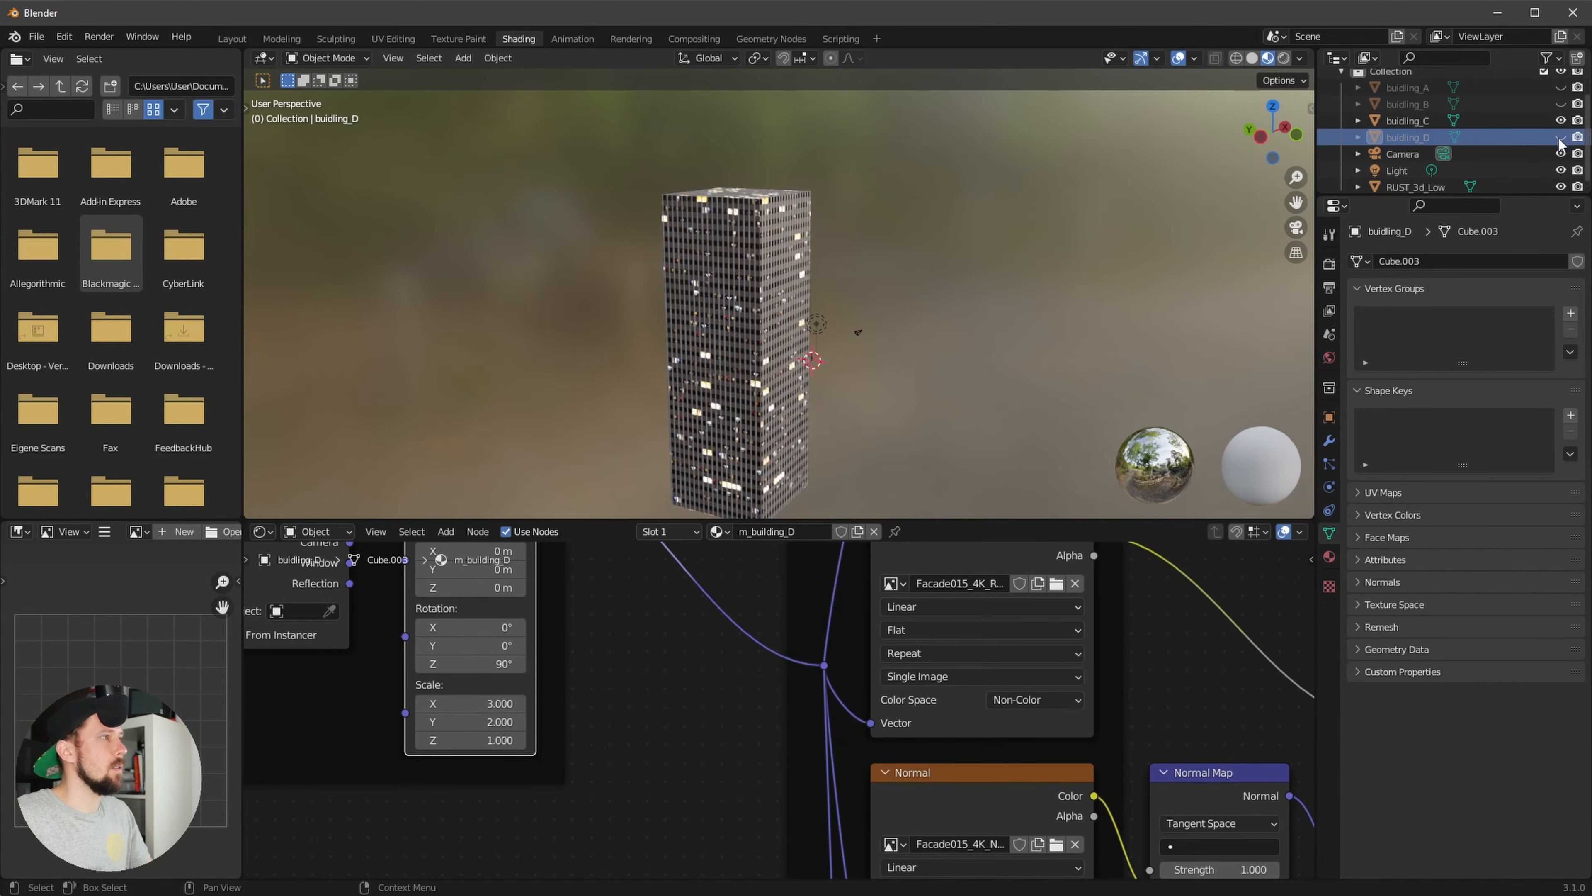
pyautogui.click(1560, 121)
pyautogui.click(1561, 104)
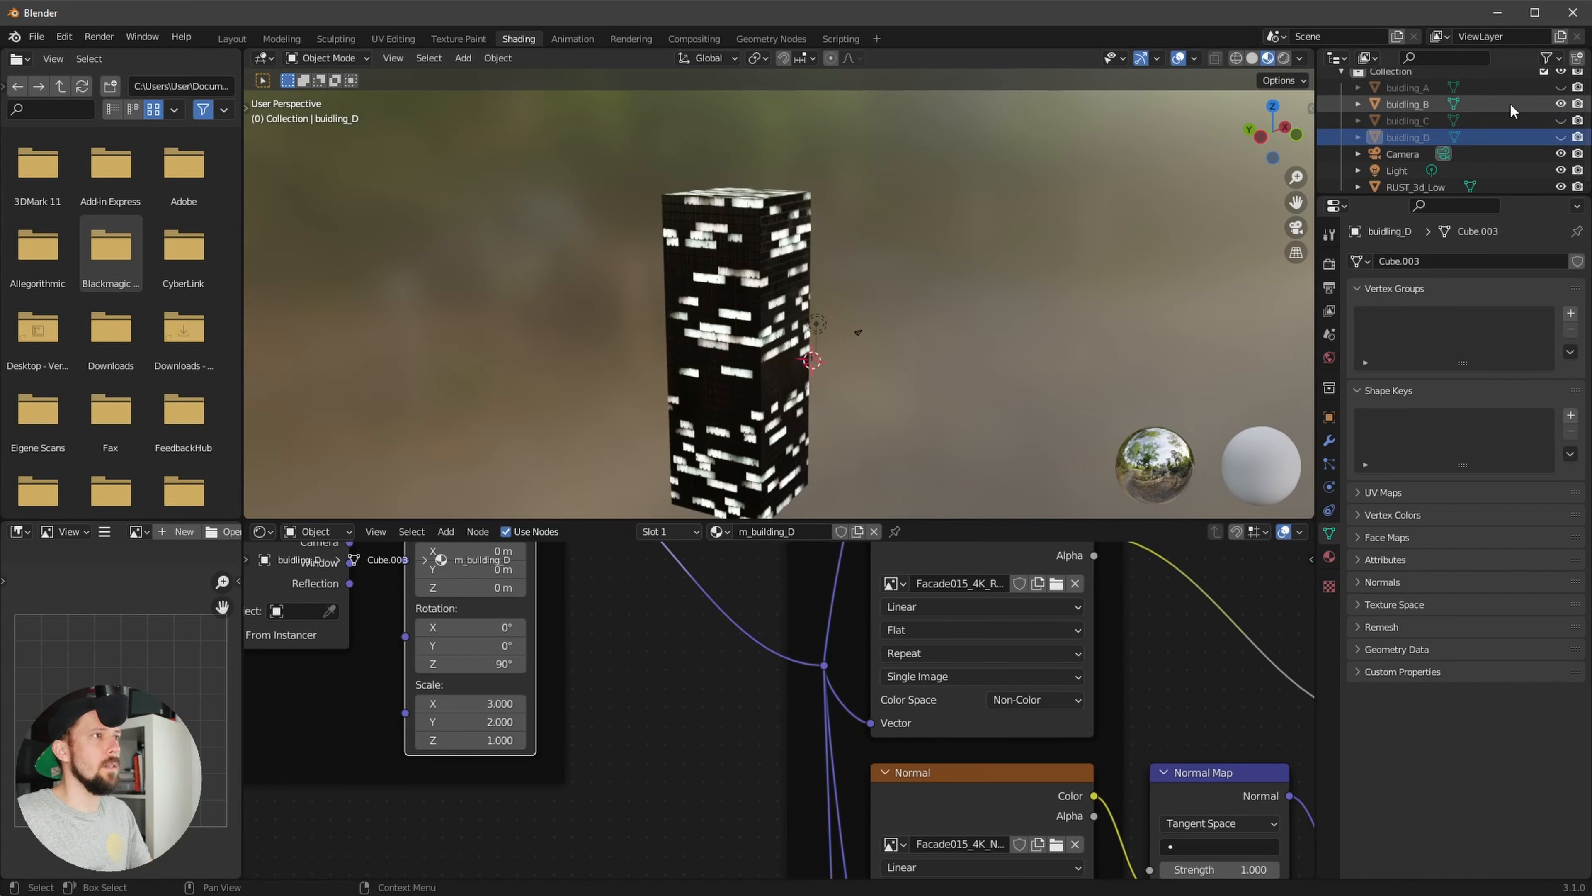
pyautogui.click(1511, 106)
pyautogui.click(1561, 104)
pyautogui.click(1561, 87)
pyautogui.click(1561, 87)
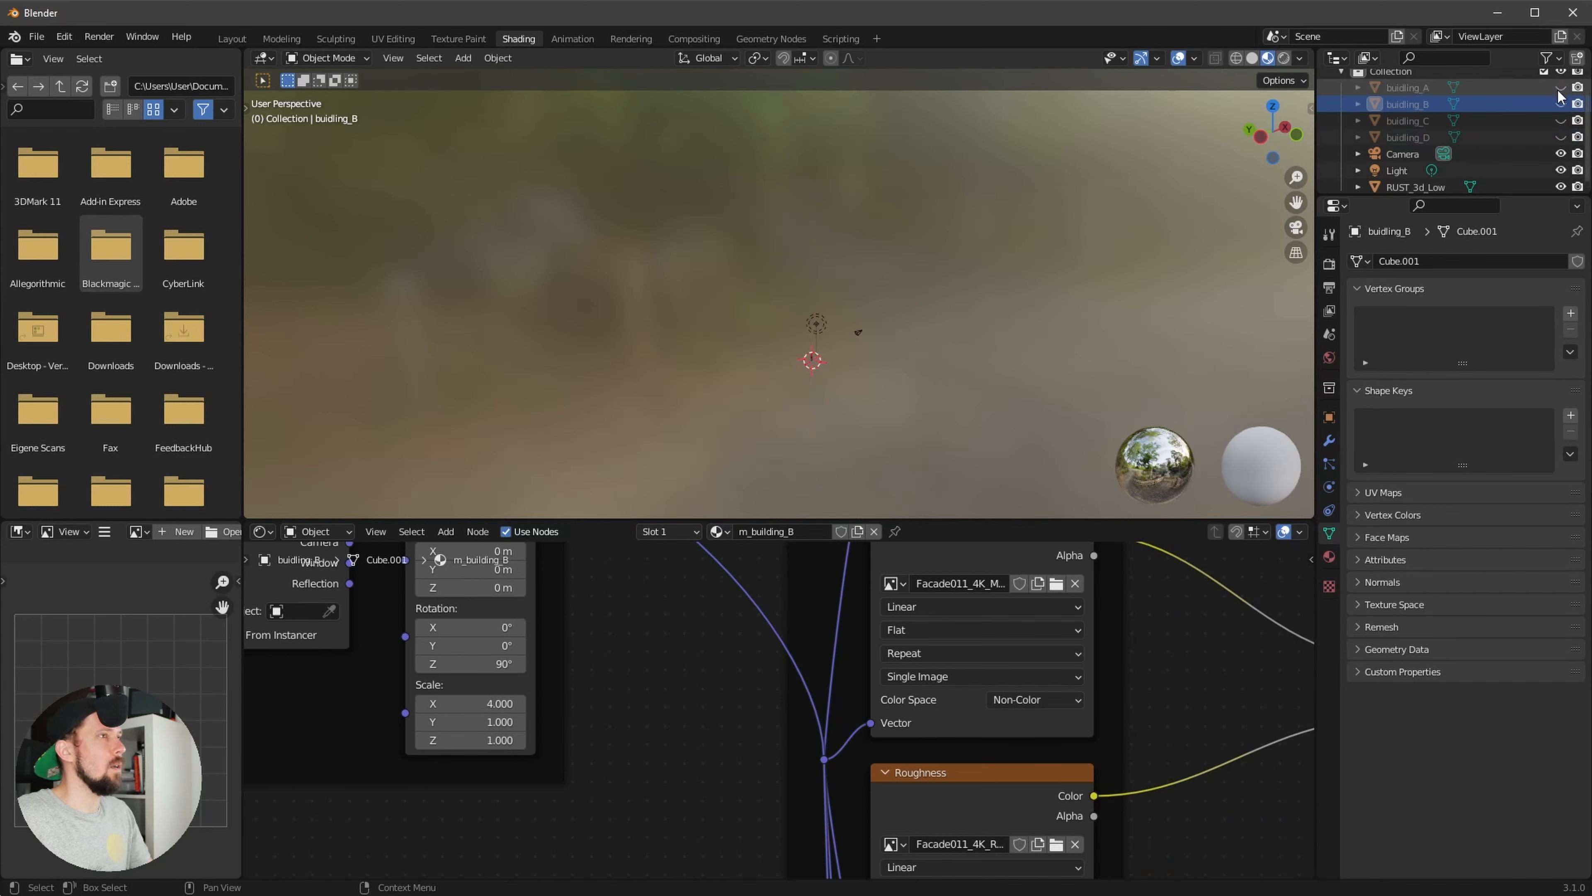
pyautogui.click(1561, 120)
pyautogui.click(1561, 120)
pyautogui.click(1561, 137)
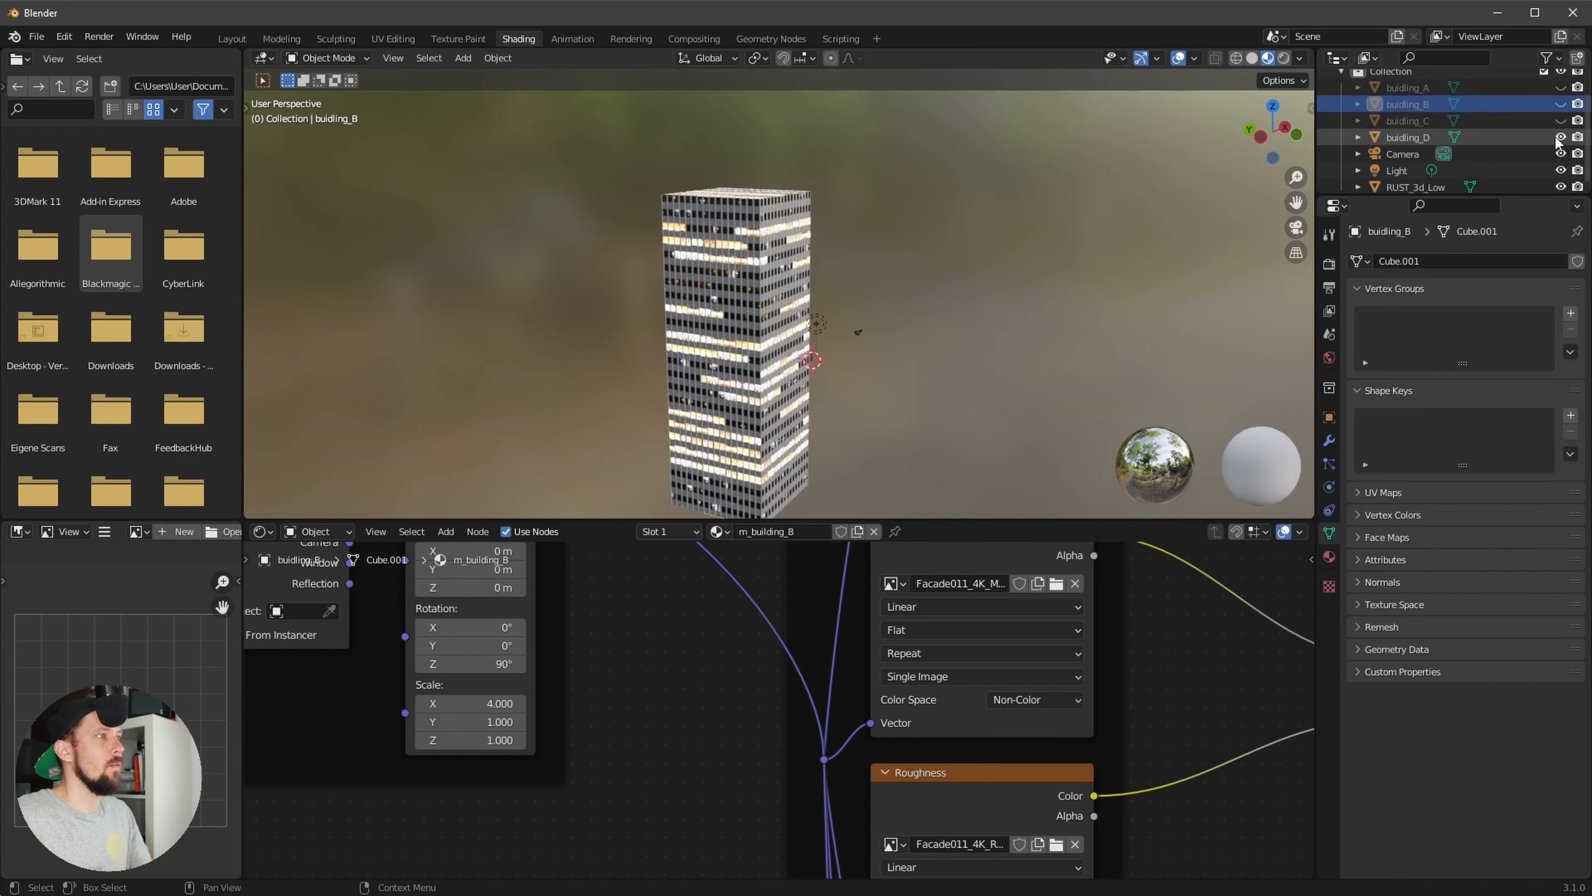
# Select buidling_D and inspect the rotation and scale values of its material's Mapping node
pyautogui.click(1524, 138)
pyautogui.scroll(2, 686, 759)
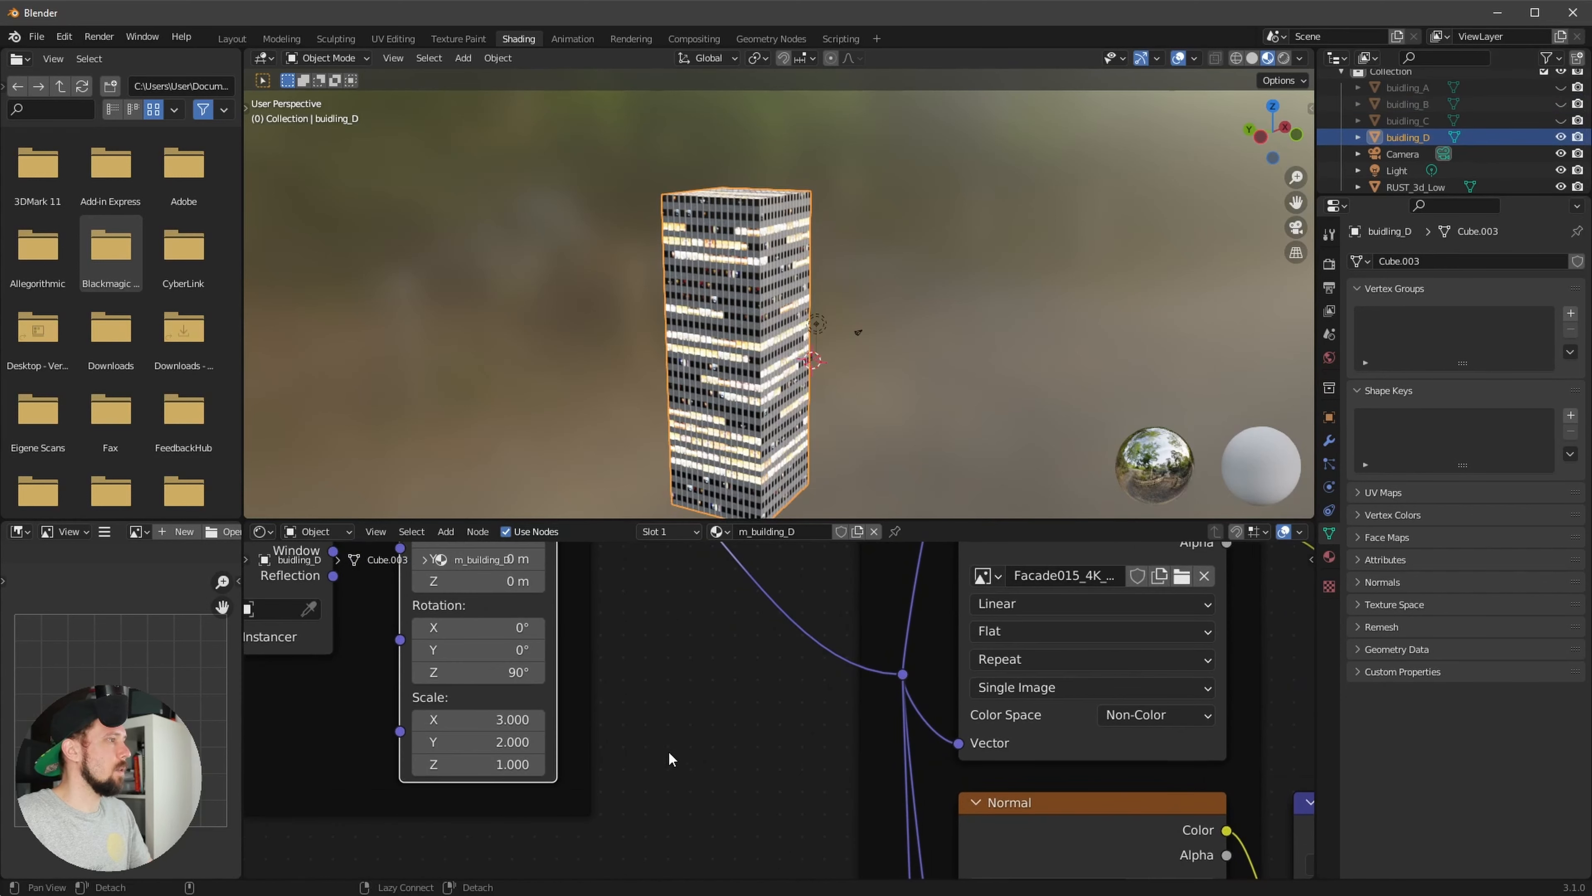
pyautogui.keyDown('alt'); pyautogui.moveTo(630, 731); pyautogui.dragTo(713, 789); pyautogui.keyUp('alt')
pyautogui.scroll(-2, 689, 776)
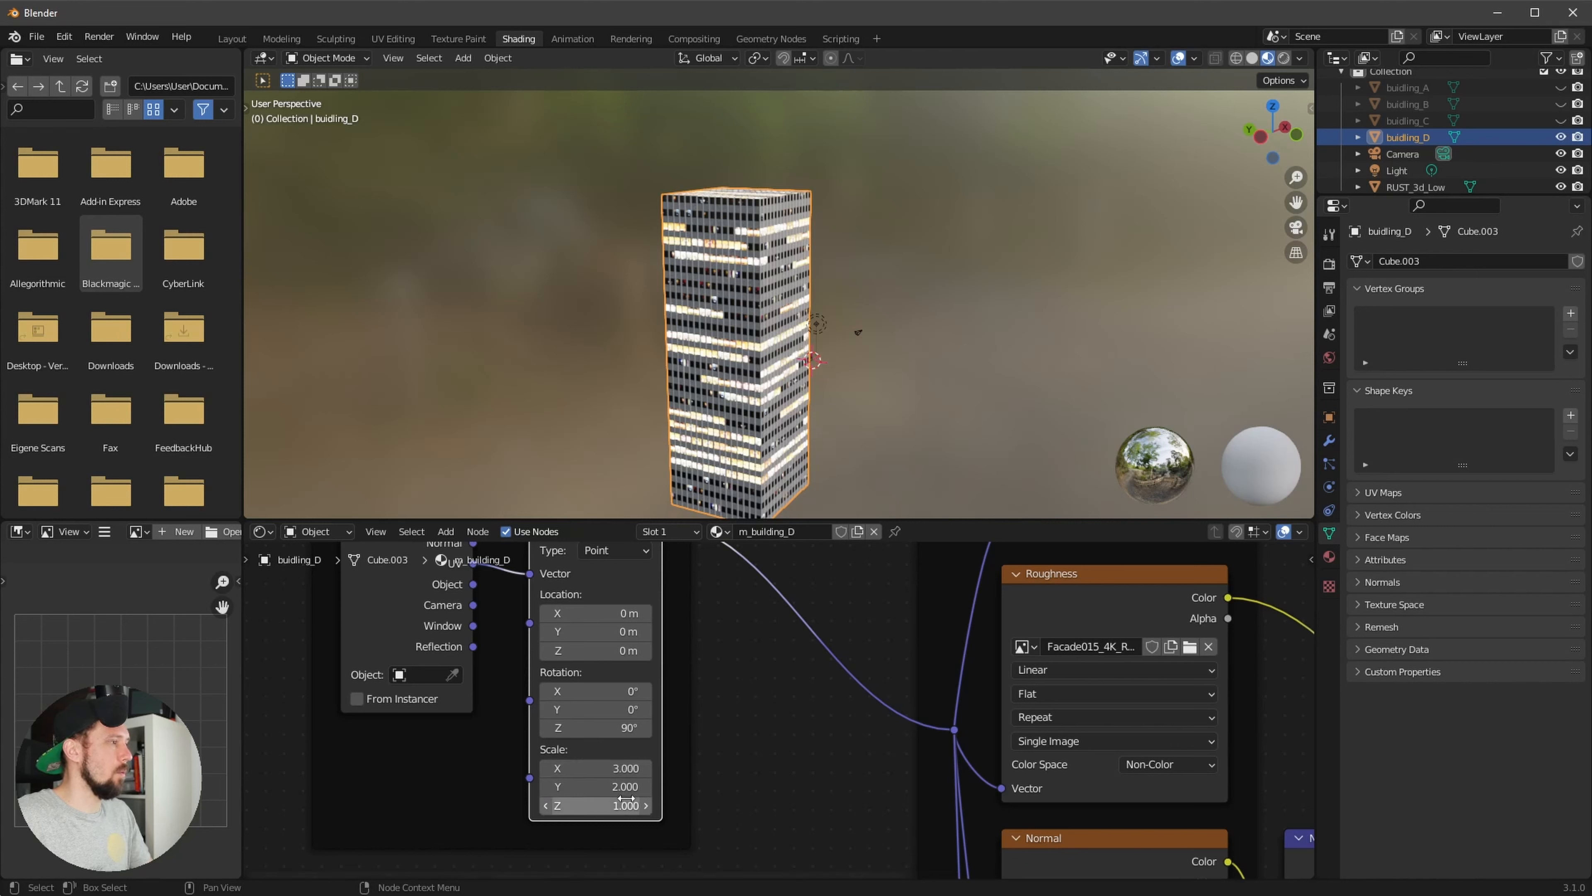
# Show buidling_C and buidling_B one at a time and inspect the rotation and scale in each material's Mapping node
pyautogui.click(1561, 136)
pyautogui.click(1560, 121)
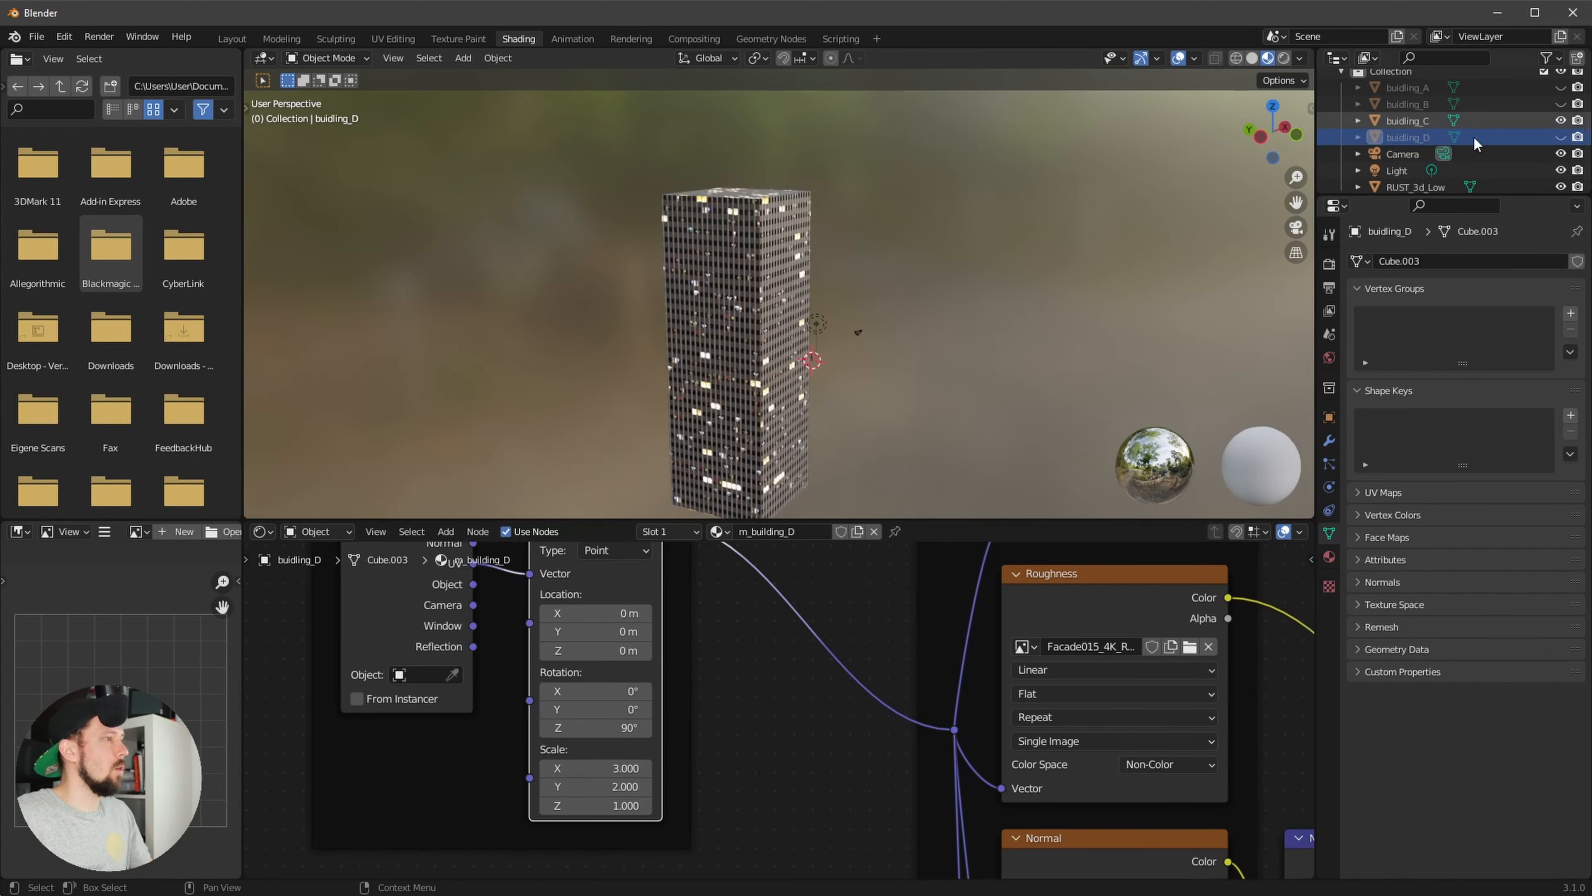
pyautogui.click(735, 384)
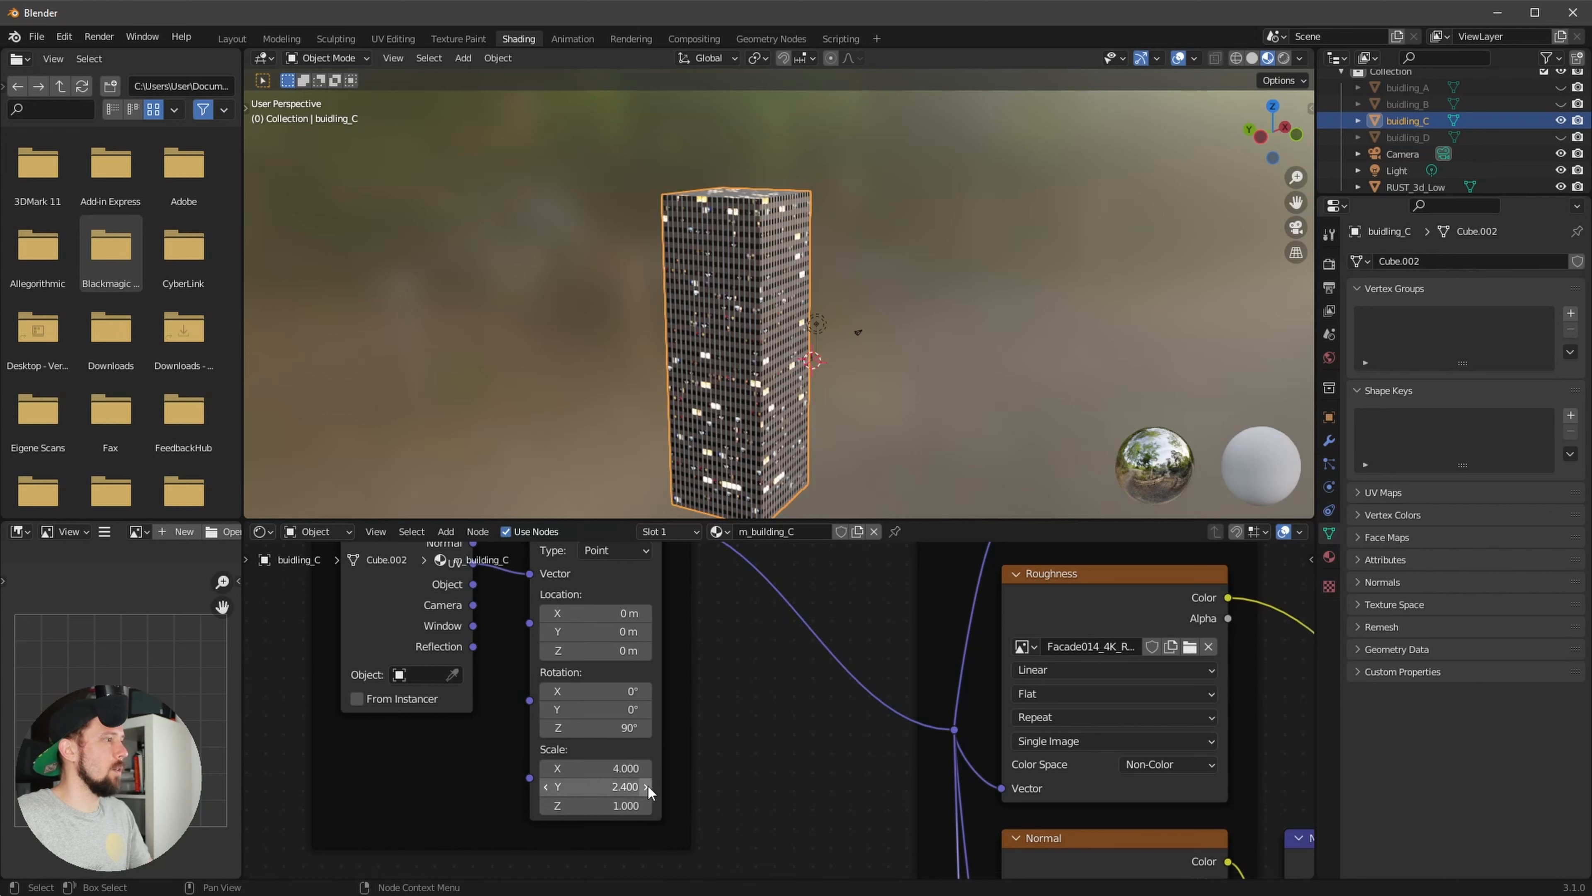
pyautogui.click(1560, 120)
pyautogui.click(1561, 104)
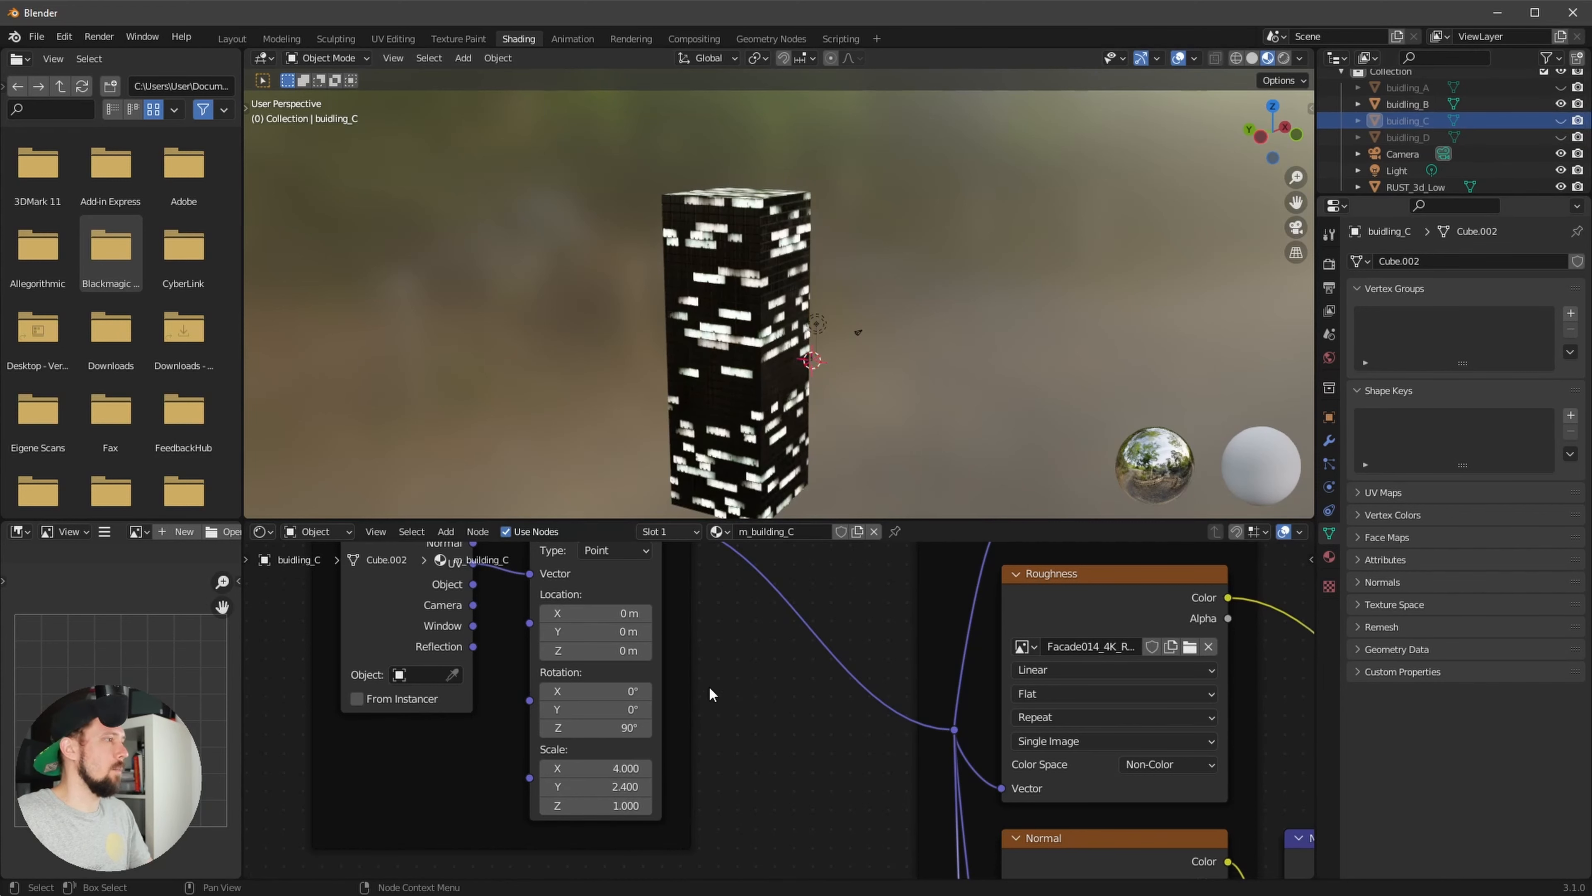
pyautogui.click(760, 405)
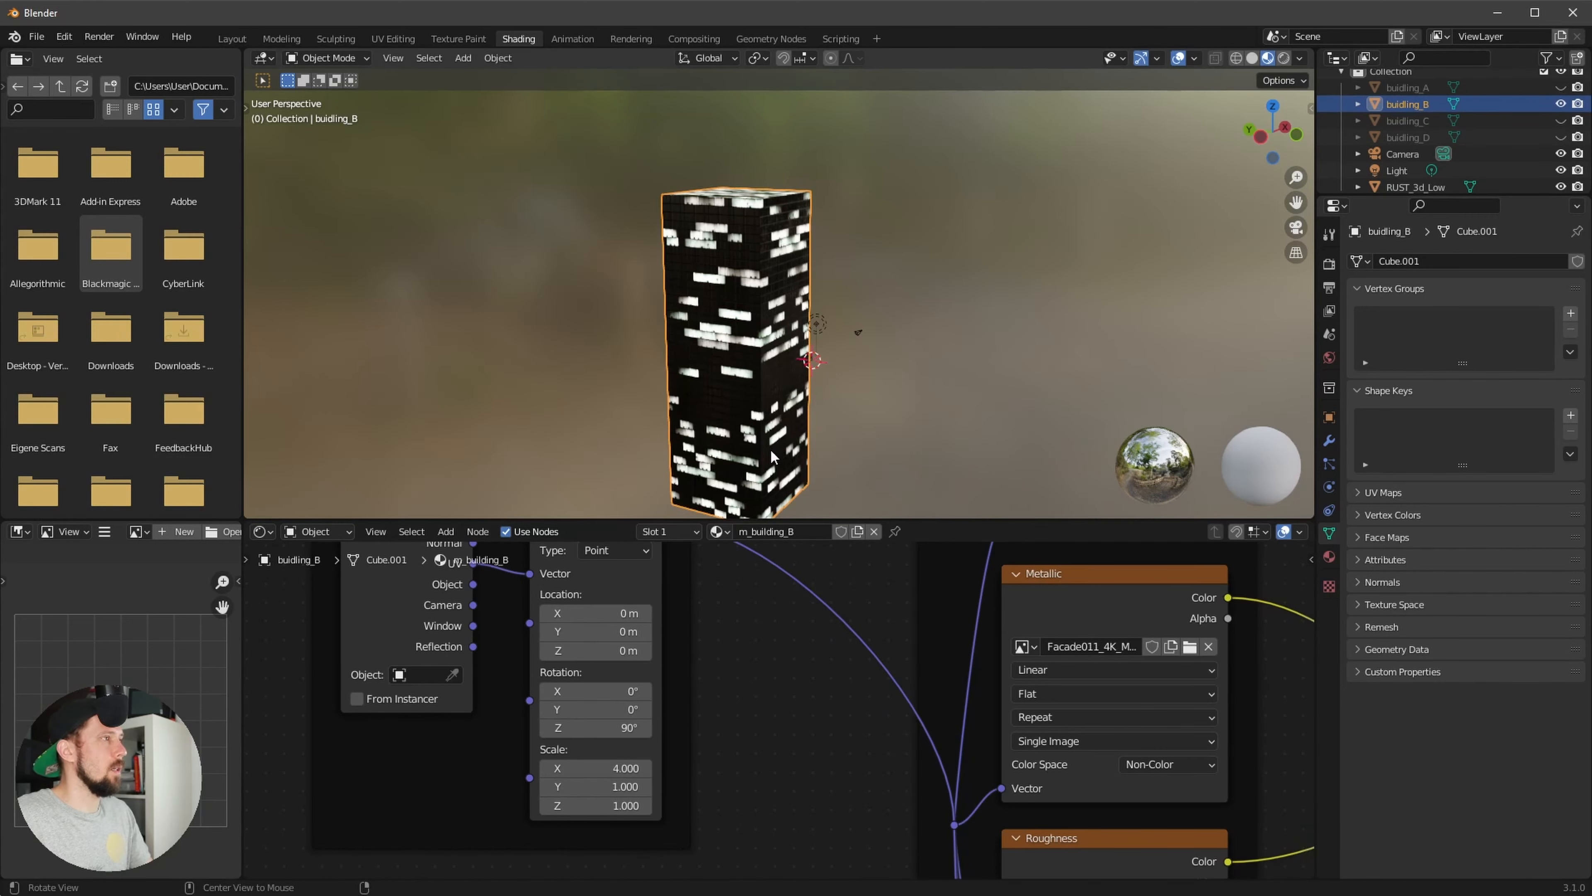
# Compare the towers by toggling their visibility, leave all four visible, and save the file as record_A.blend
pyautogui.moveTo(784, 439); pyautogui.dragTo(994, 411, button='middle')
pyautogui.click(1561, 103)
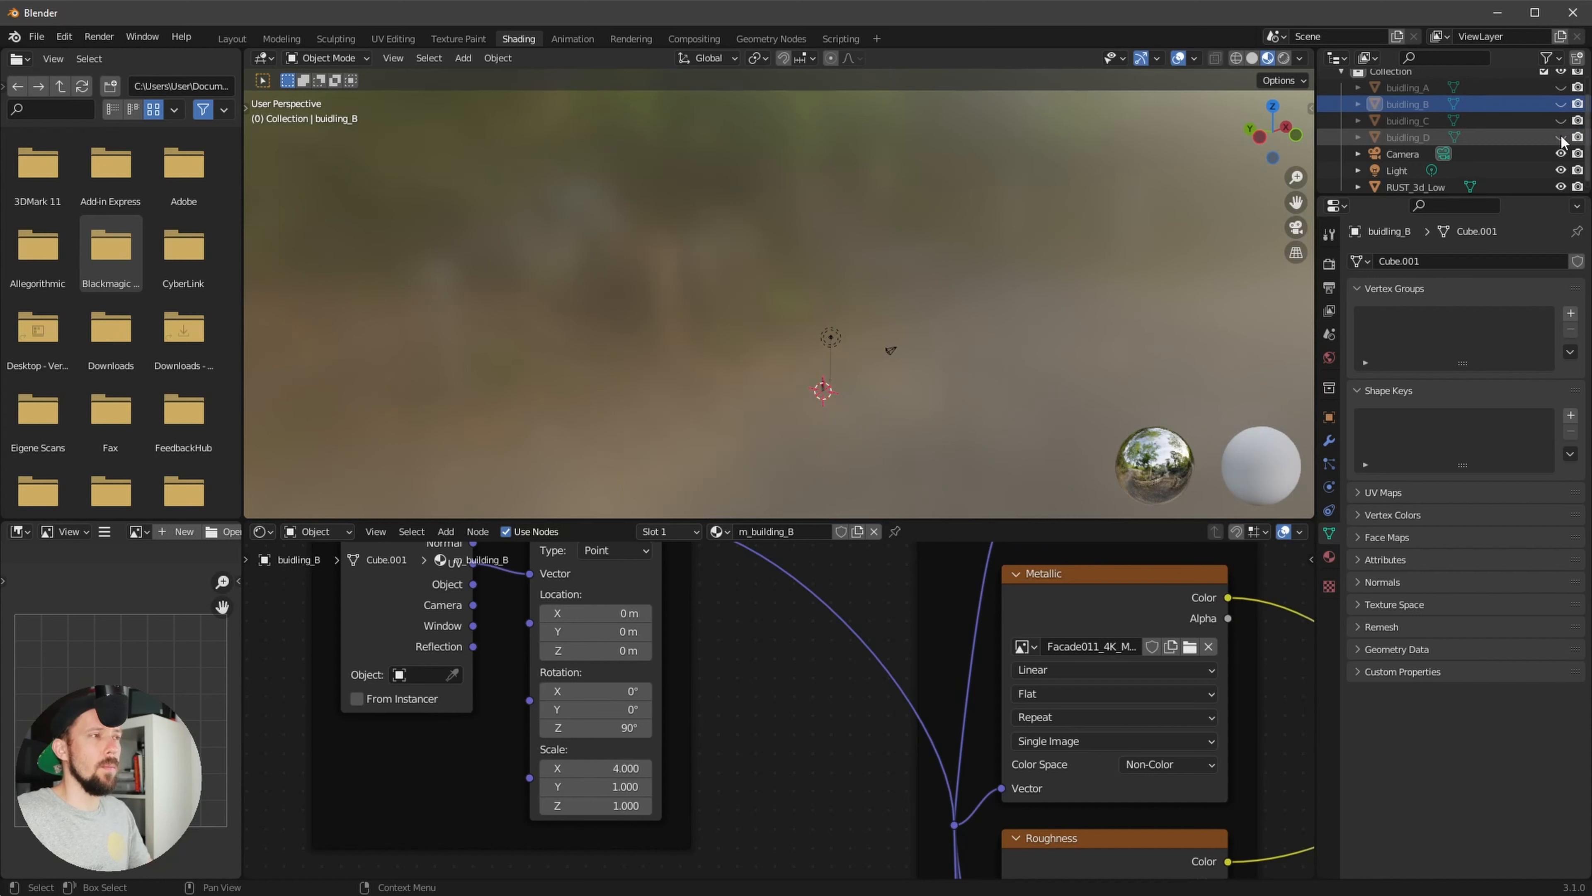
pyautogui.click(1560, 120)
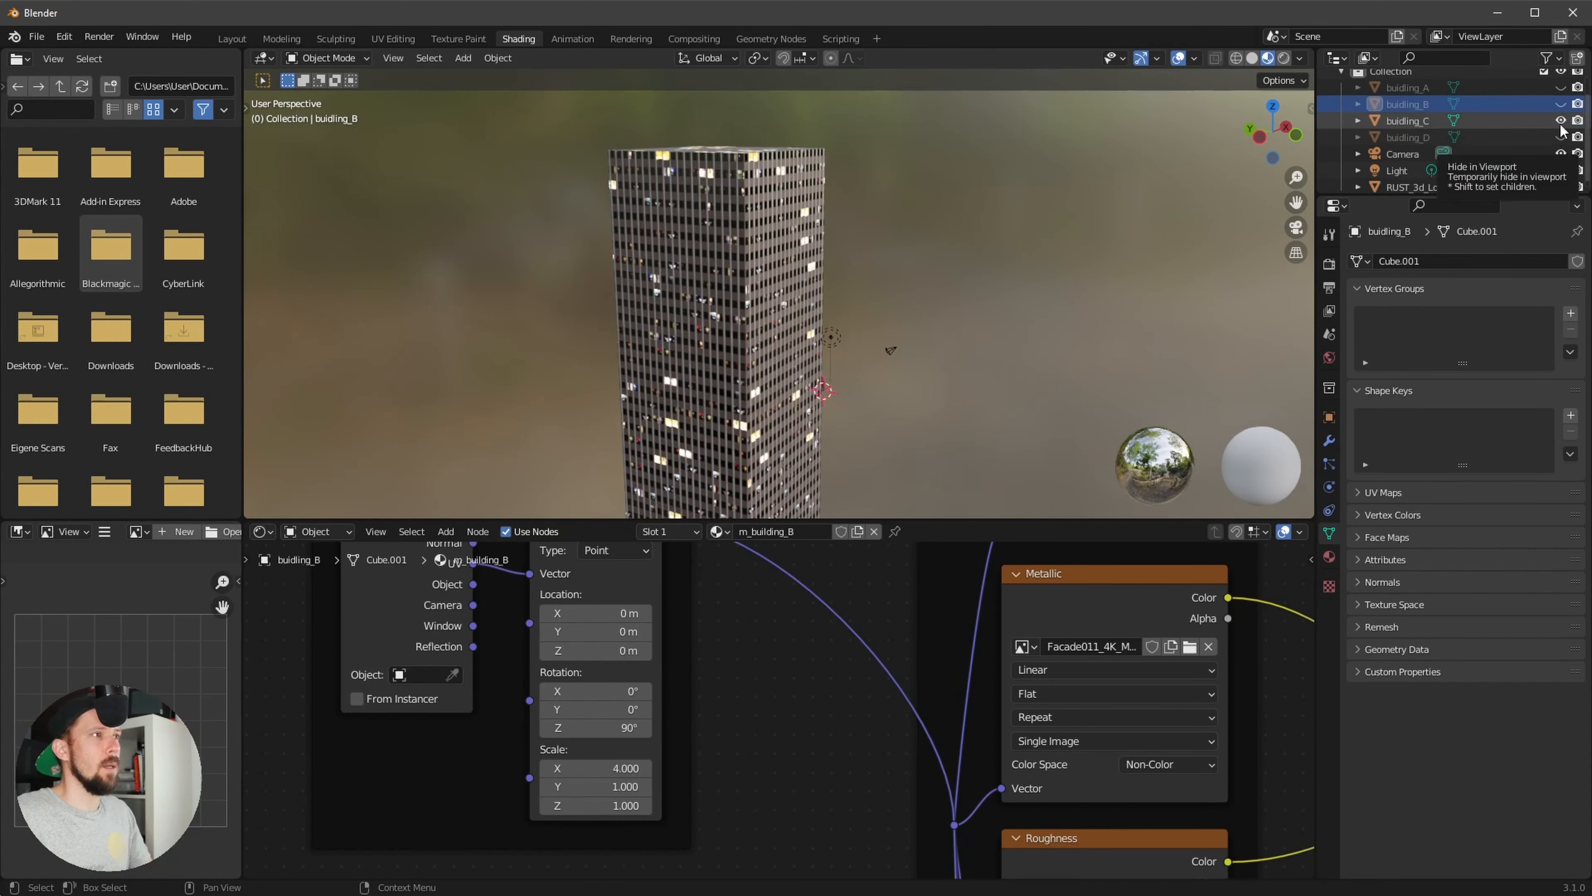
pyautogui.click(1561, 120)
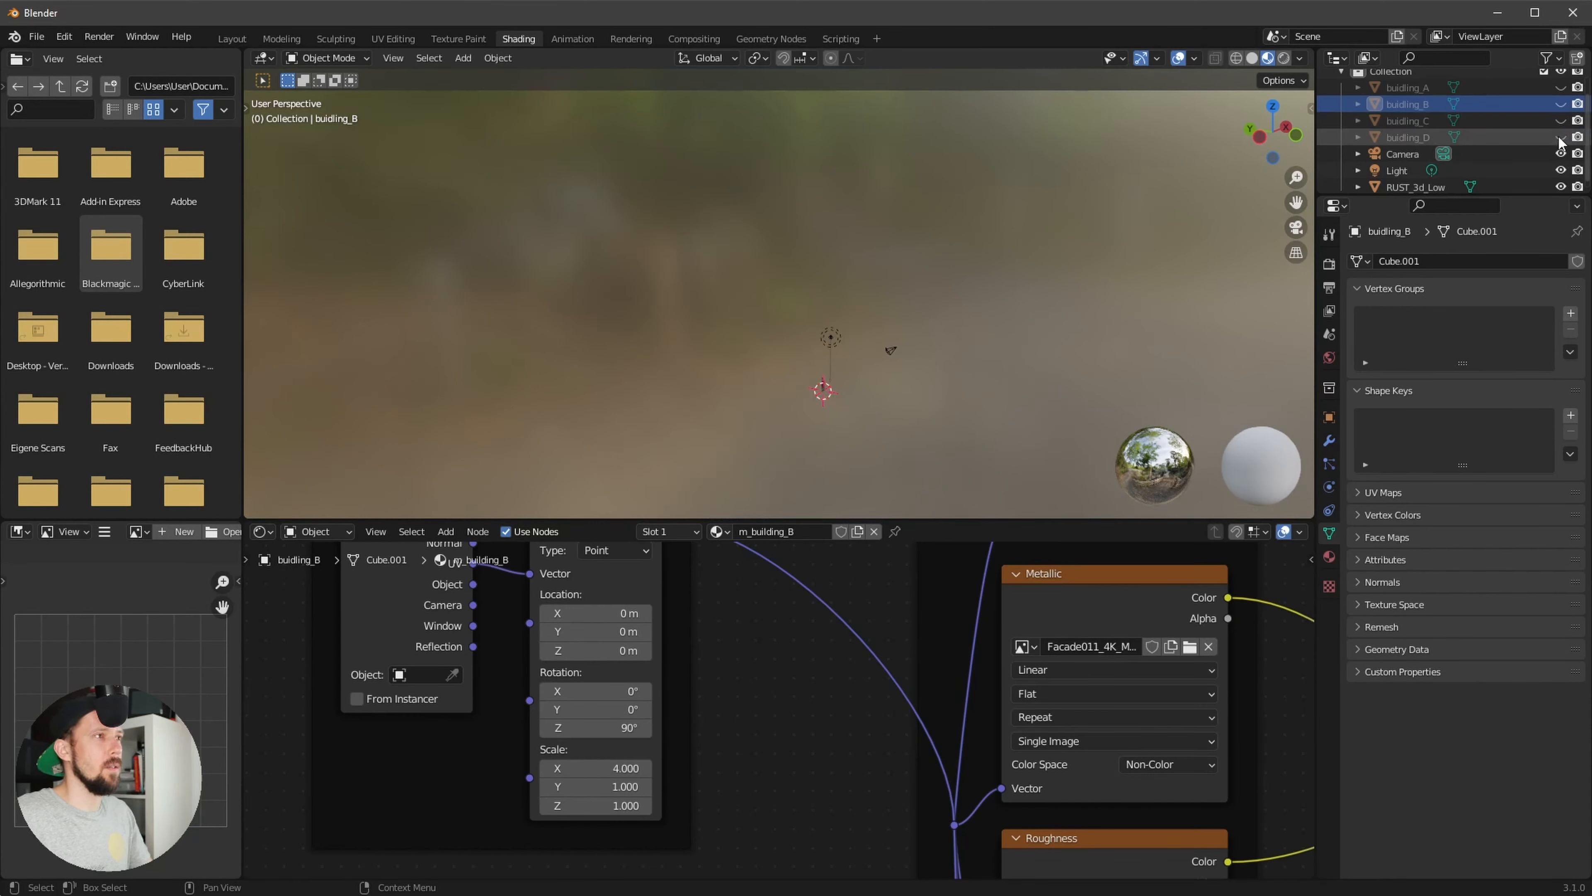
pyautogui.click(1561, 137)
pyautogui.click(1561, 137)
pyautogui.click(1561, 120)
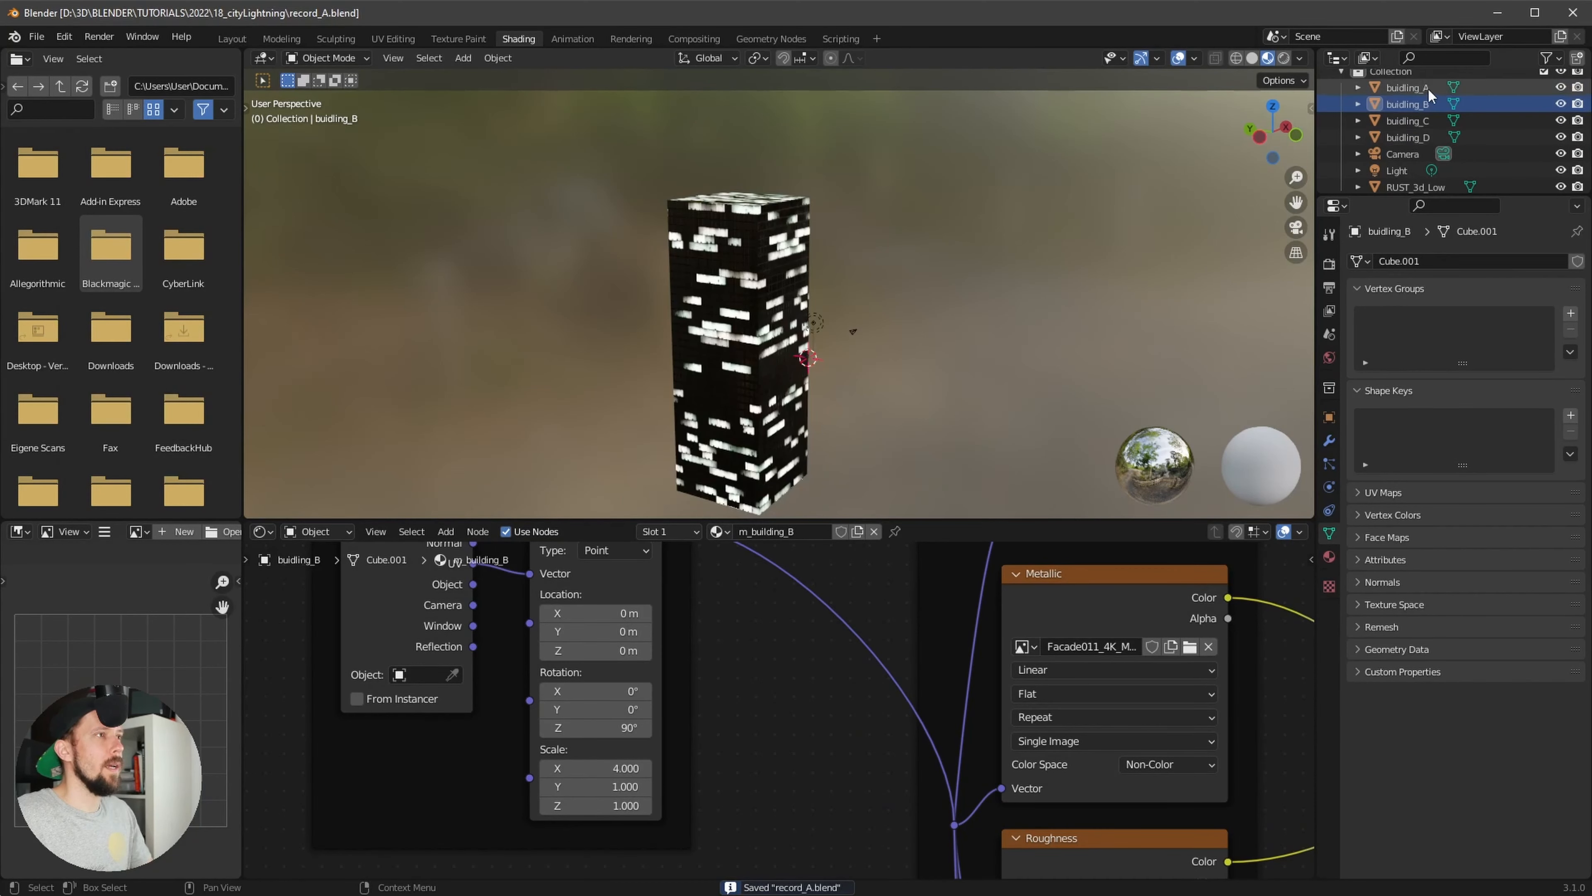
# Move buidling_A through buidling_D into a new collection named _buildings and exclude that collection from the view layer
pyautogui.click(1415, 89)
pyautogui.keyDown('shift'); pyautogui.click(1408, 137); pyautogui.keyUp('shift')
pyautogui.press('m')
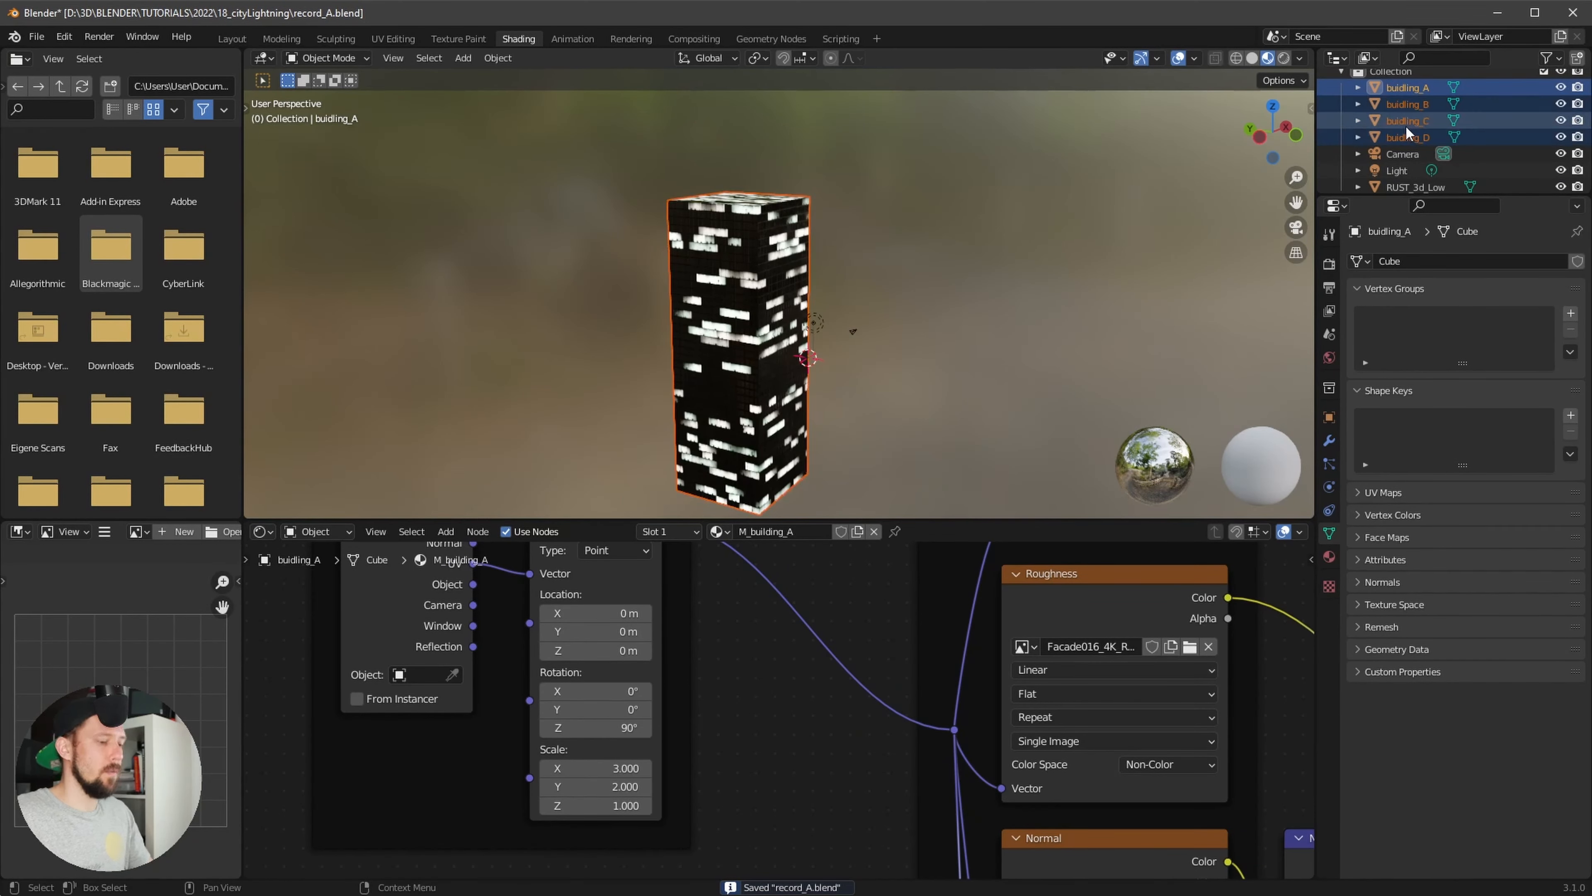
pyautogui.click(1412, 129)
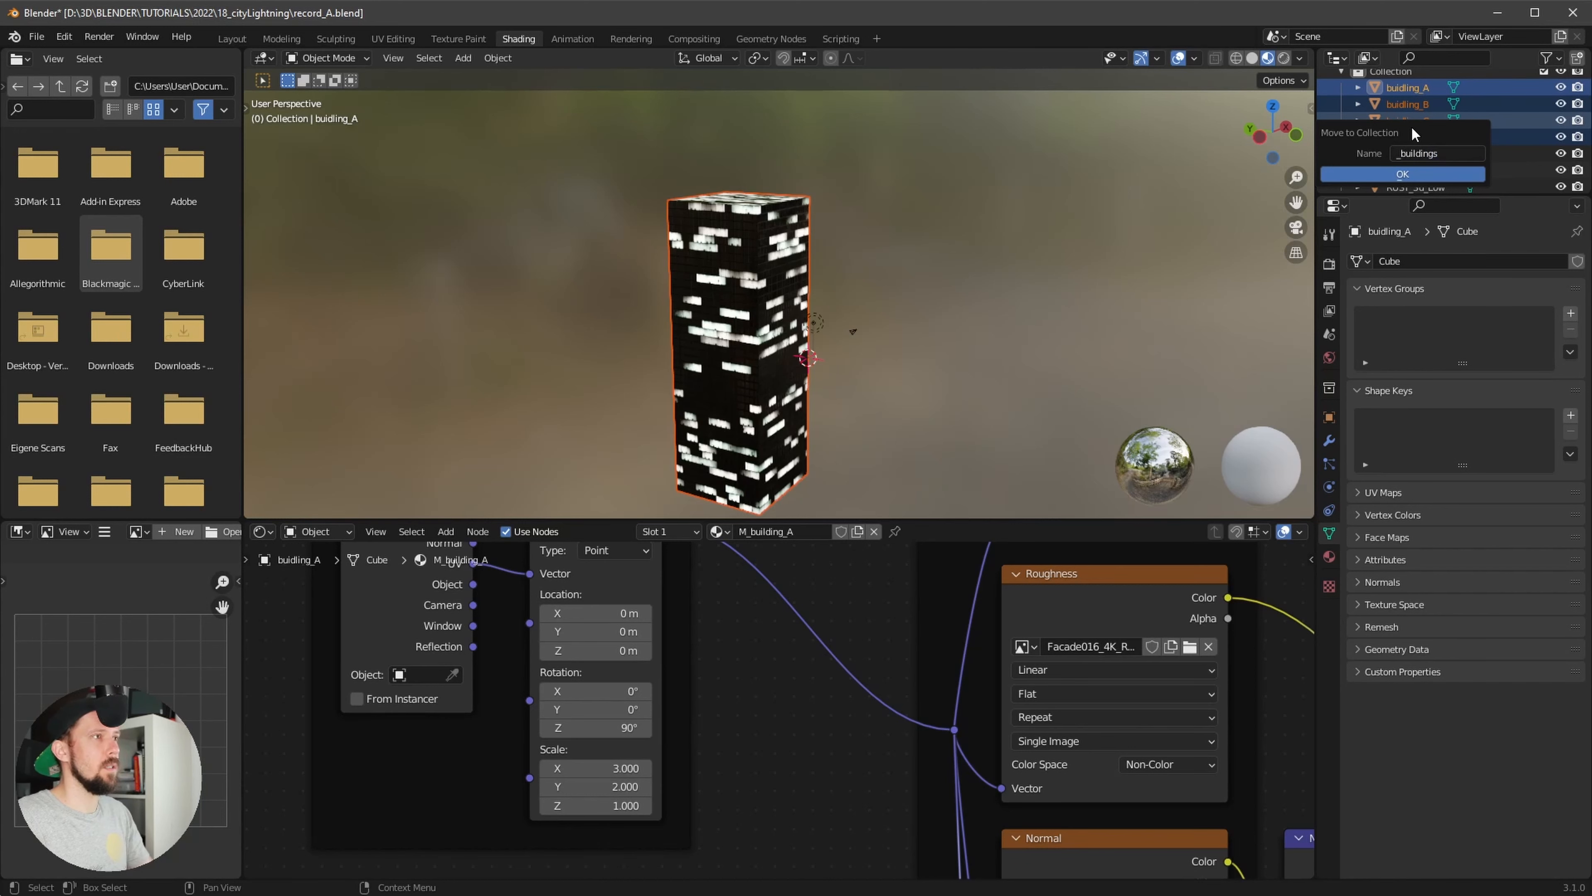
pyautogui.press('Return')
pyautogui.click(1544, 139)
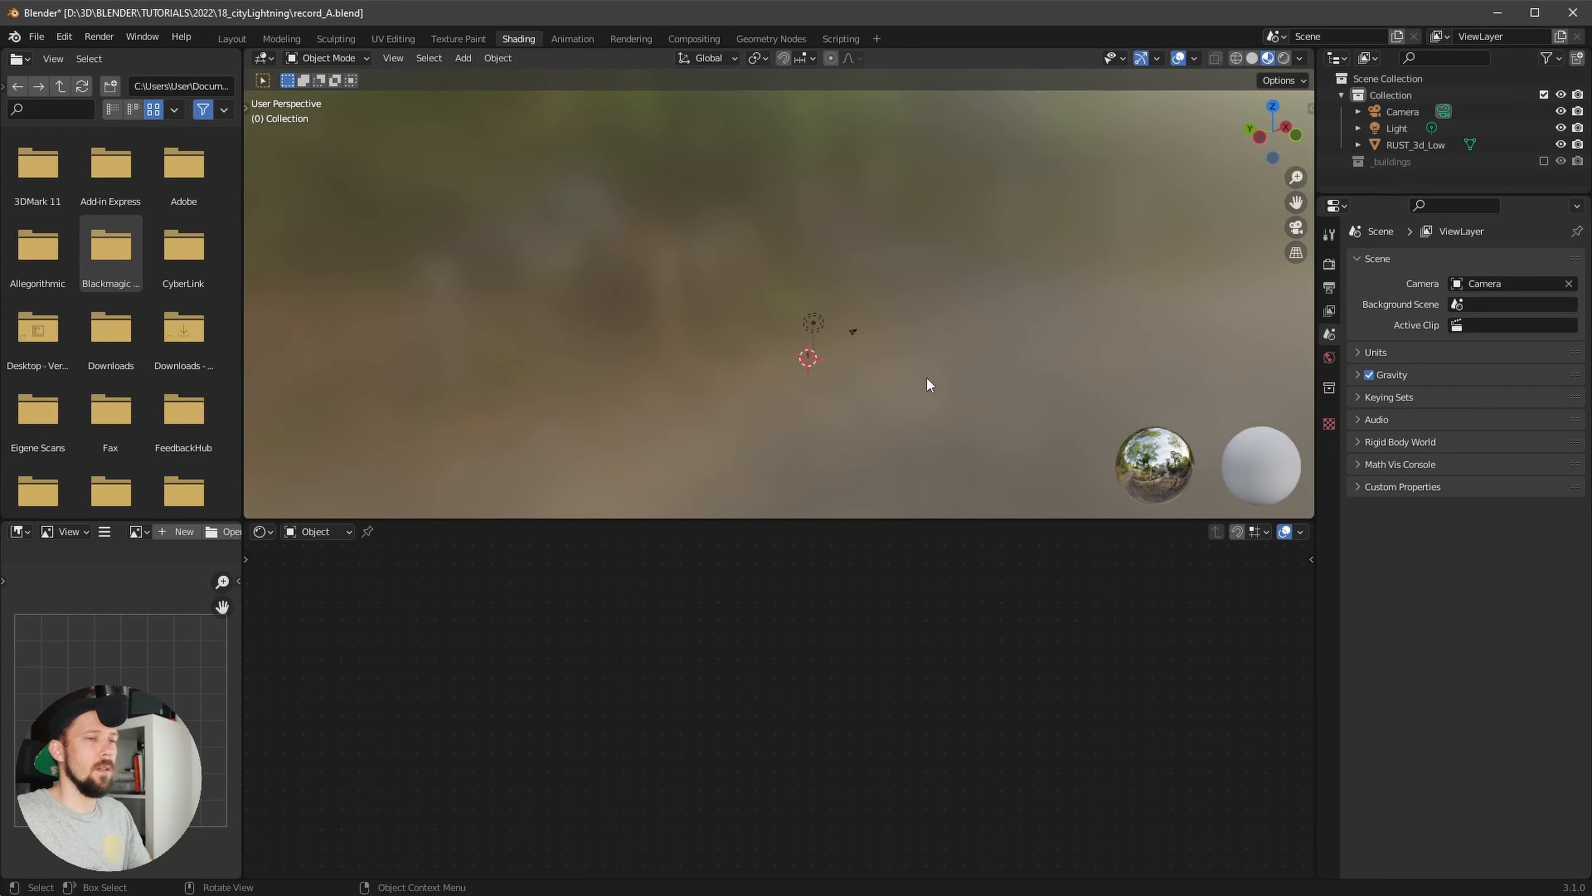
# Add a cube mesh at the world origin and rename it GN_city
pyautogui.hotkey('shift', 'a')
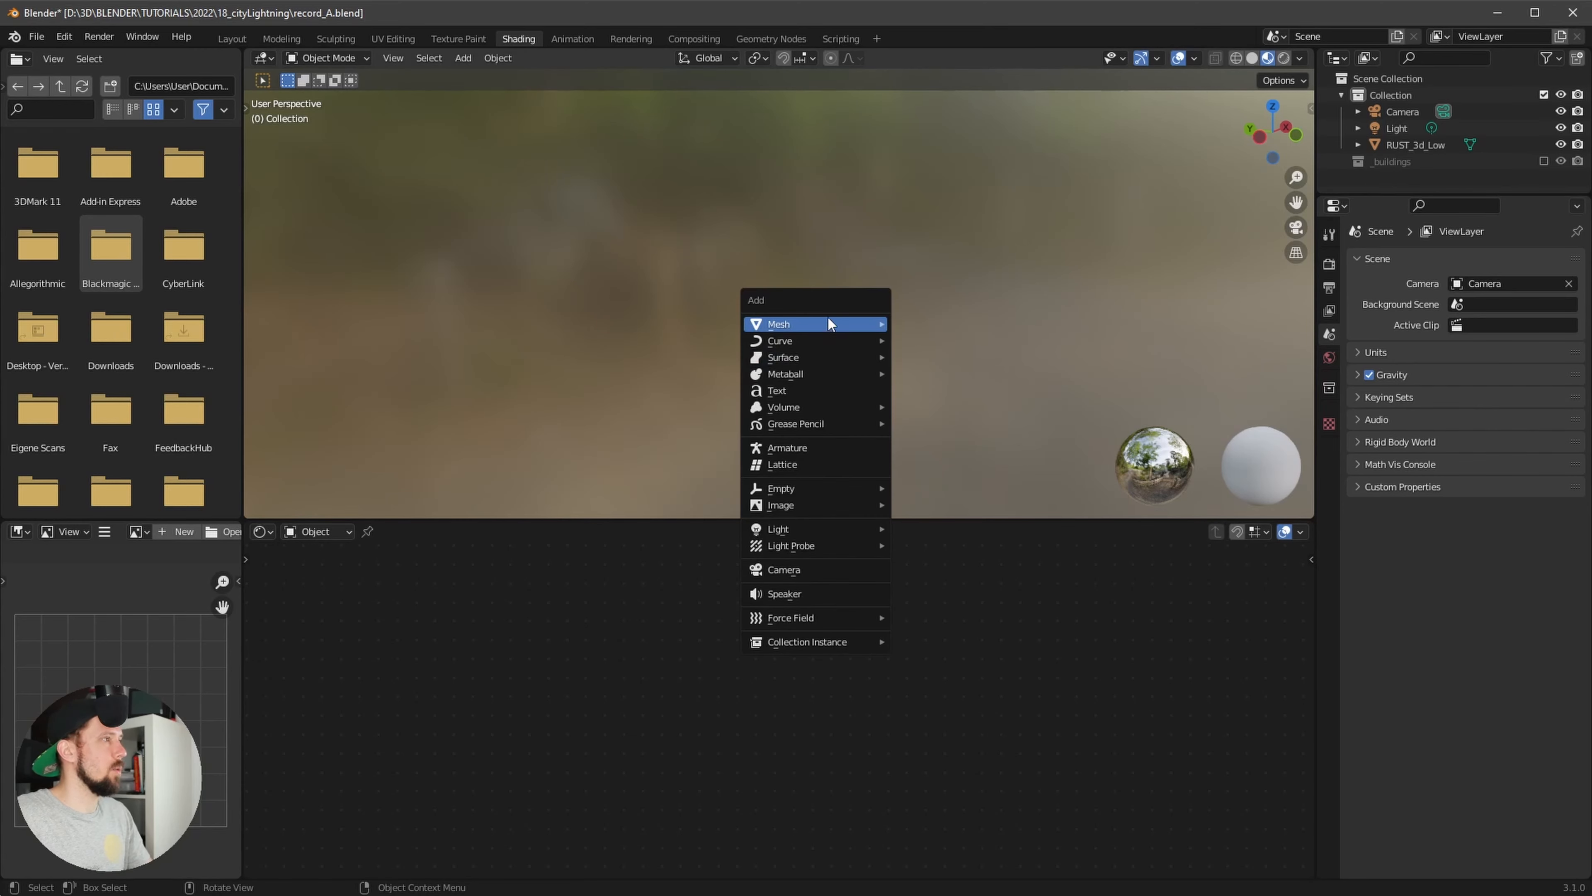
pyautogui.moveTo(829, 324)
pyautogui.click(939, 340)
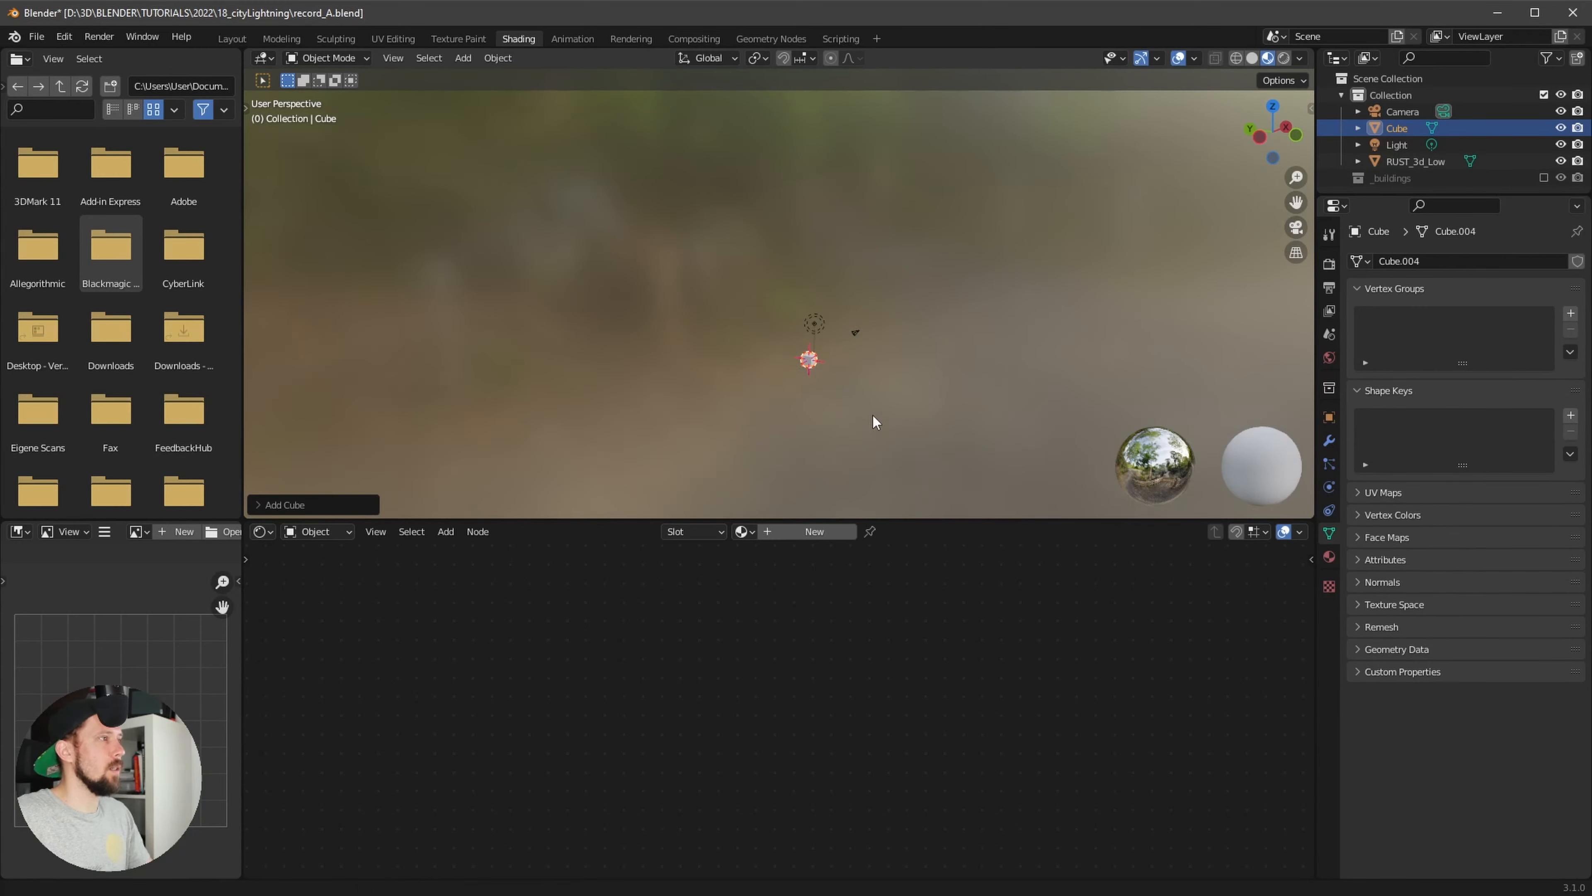
pyautogui.keyDown('shift'); pyautogui.moveTo(988, 384); pyautogui.dragTo(949, 298, button='middle'); pyautogui.keyUp('shift')
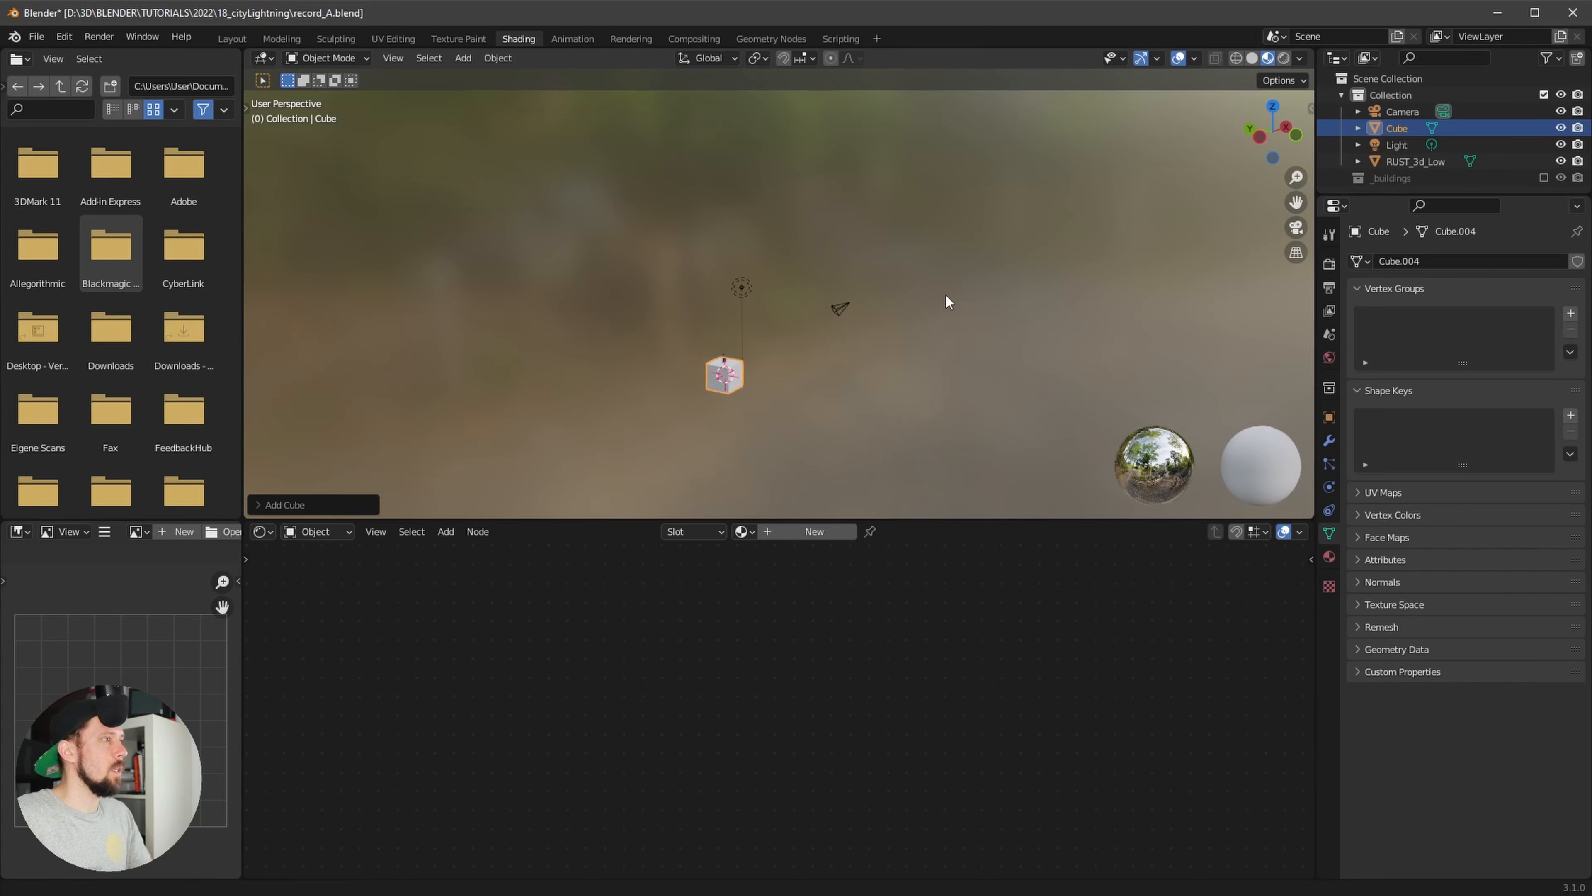
pyautogui.doubleClick(1396, 128)
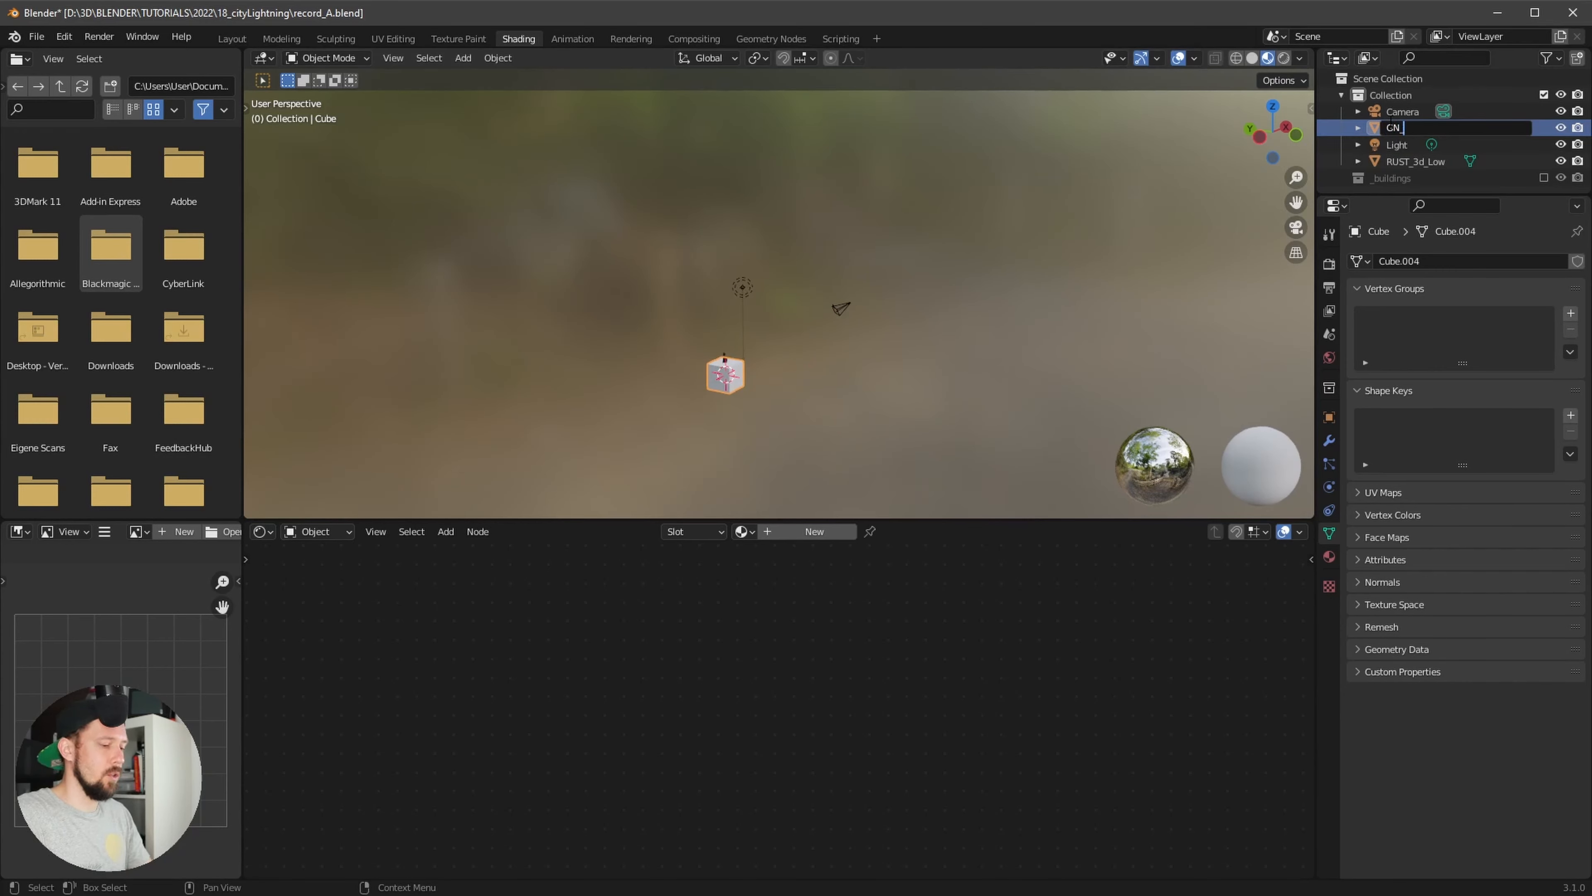
pyautogui.press('Return')
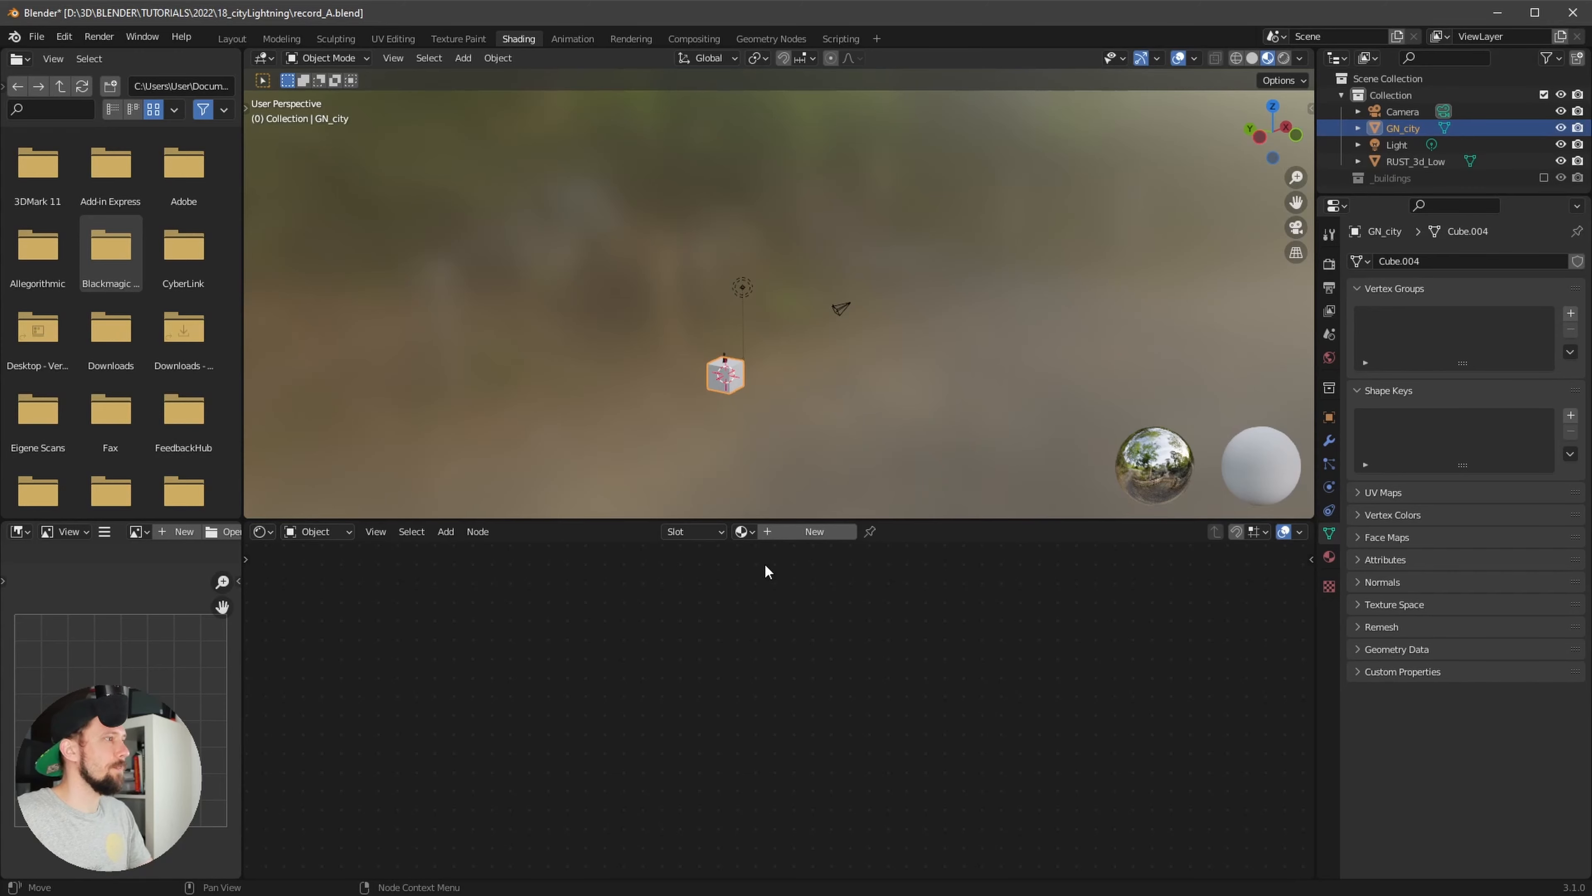
pyautogui.click(806, 531)
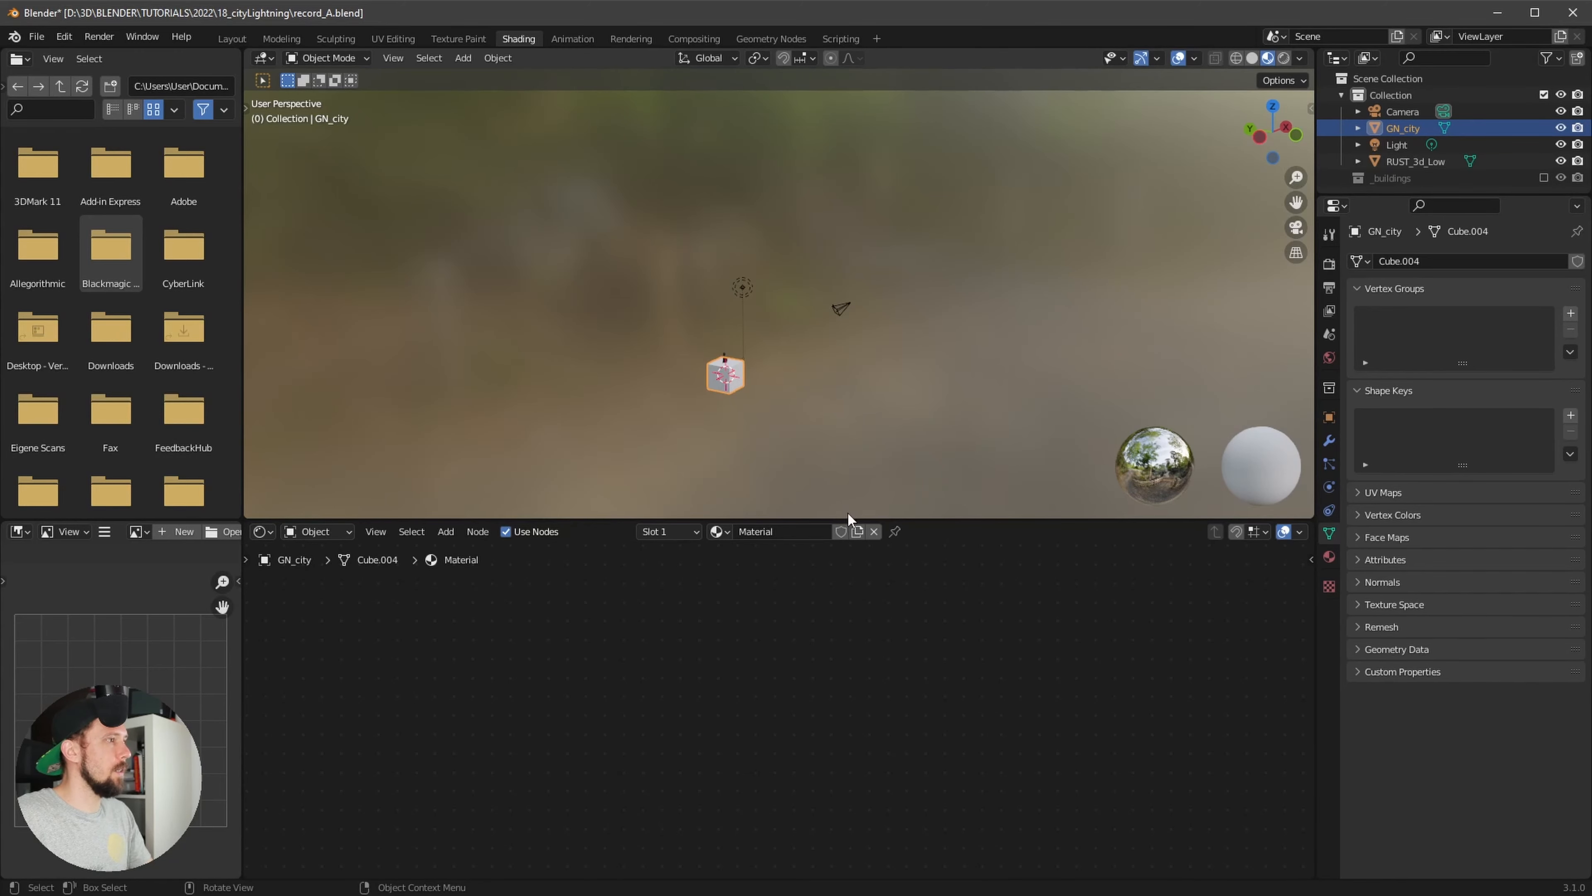
pyautogui.moveTo(848, 516); pyautogui.dragTo(851, 371)
pyautogui.hotkey('ctrl', 'z')
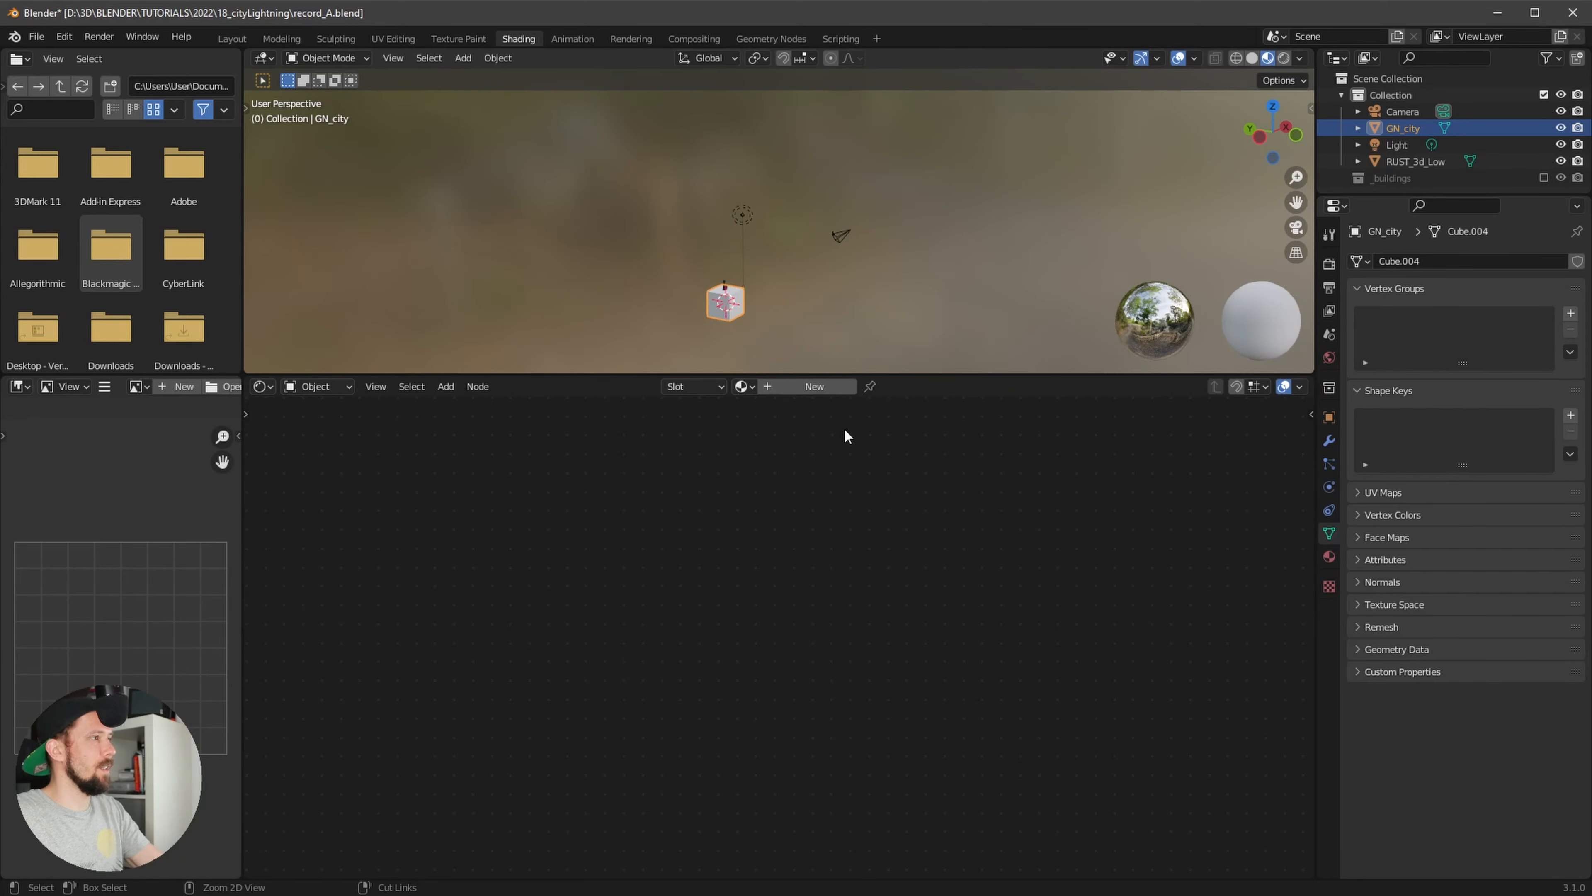
# Create a new geometry nodes tree on the GN_city cube and name it GN_city
pyautogui.click(786, 37)
pyautogui.moveTo(899, 371); pyautogui.dragTo(957, 351, button='middle')
pyautogui.scroll(2, 958, 351)
pyautogui.moveTo(1084, 321); pyautogui.dragTo(936, 308, button='middle')
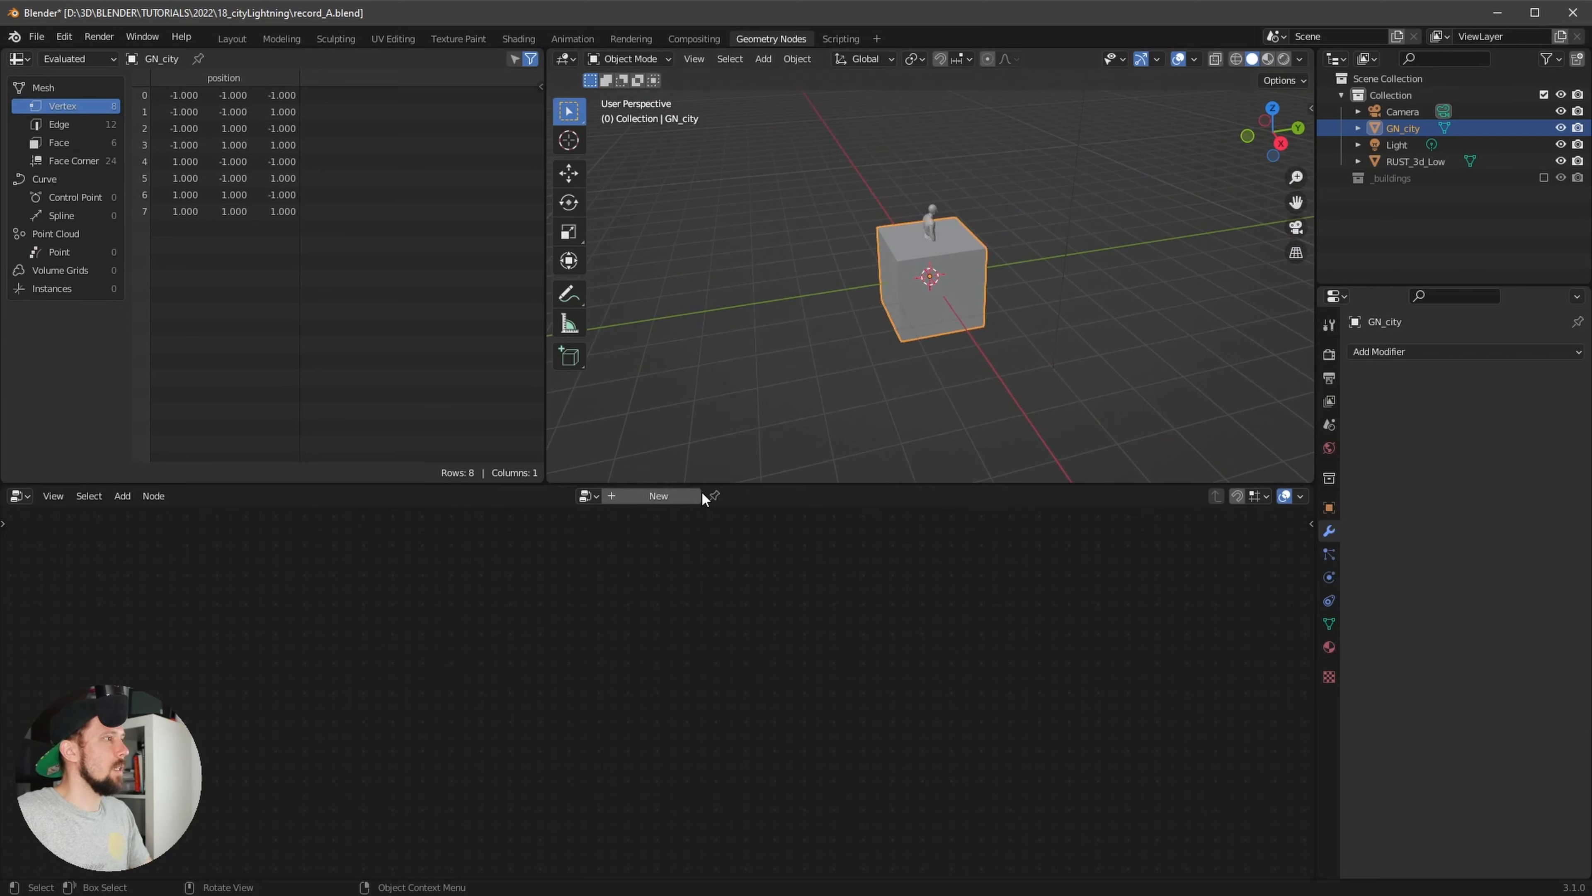
pyautogui.click(658, 495)
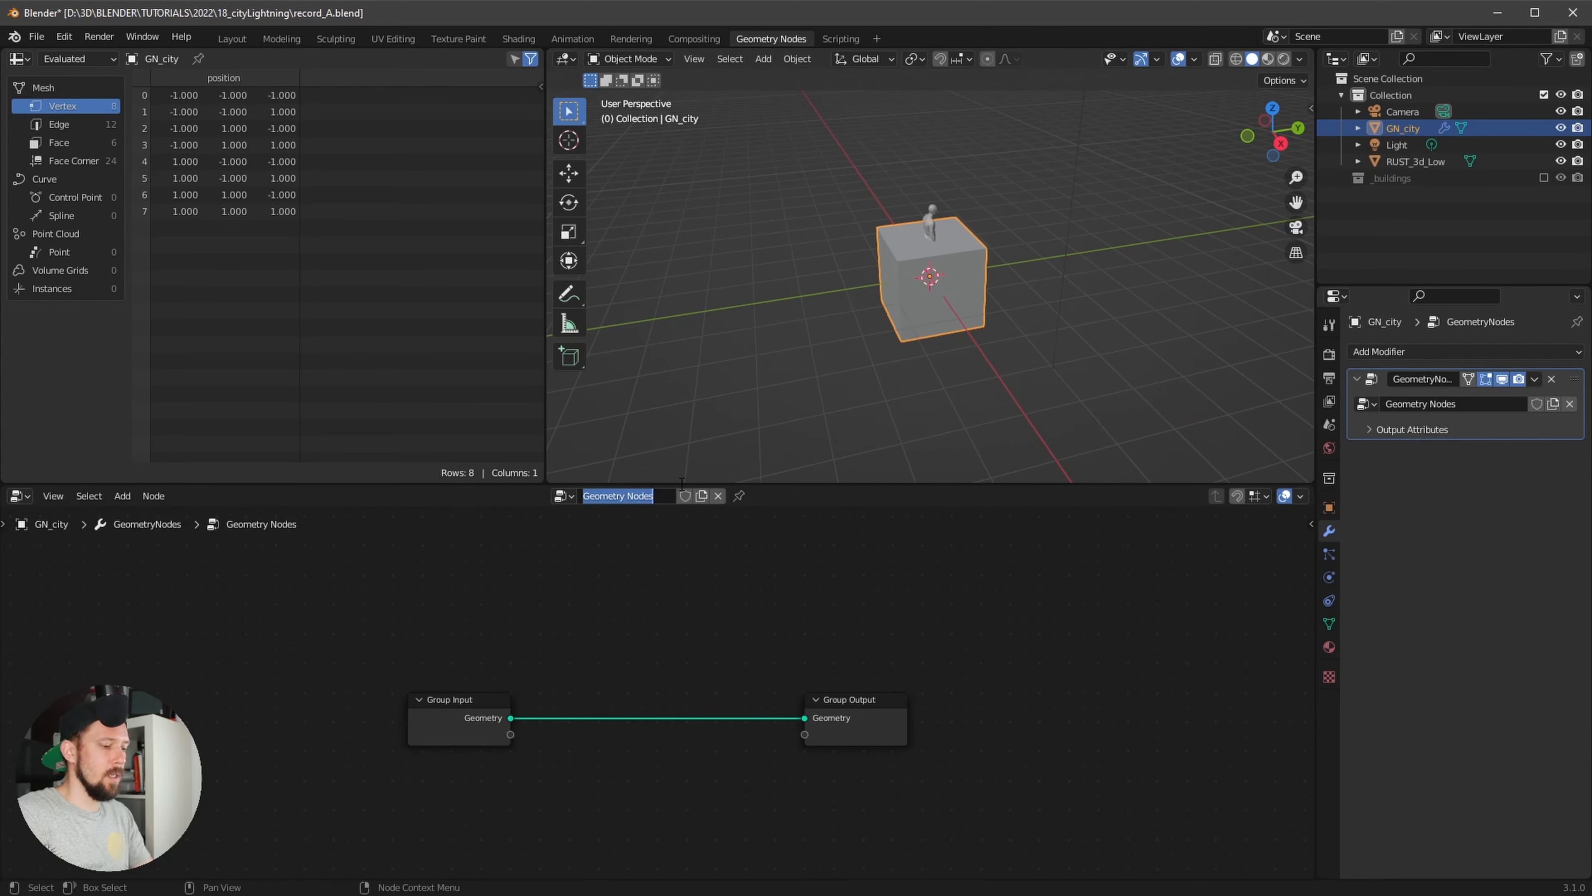
pyautogui.write('GN_city')
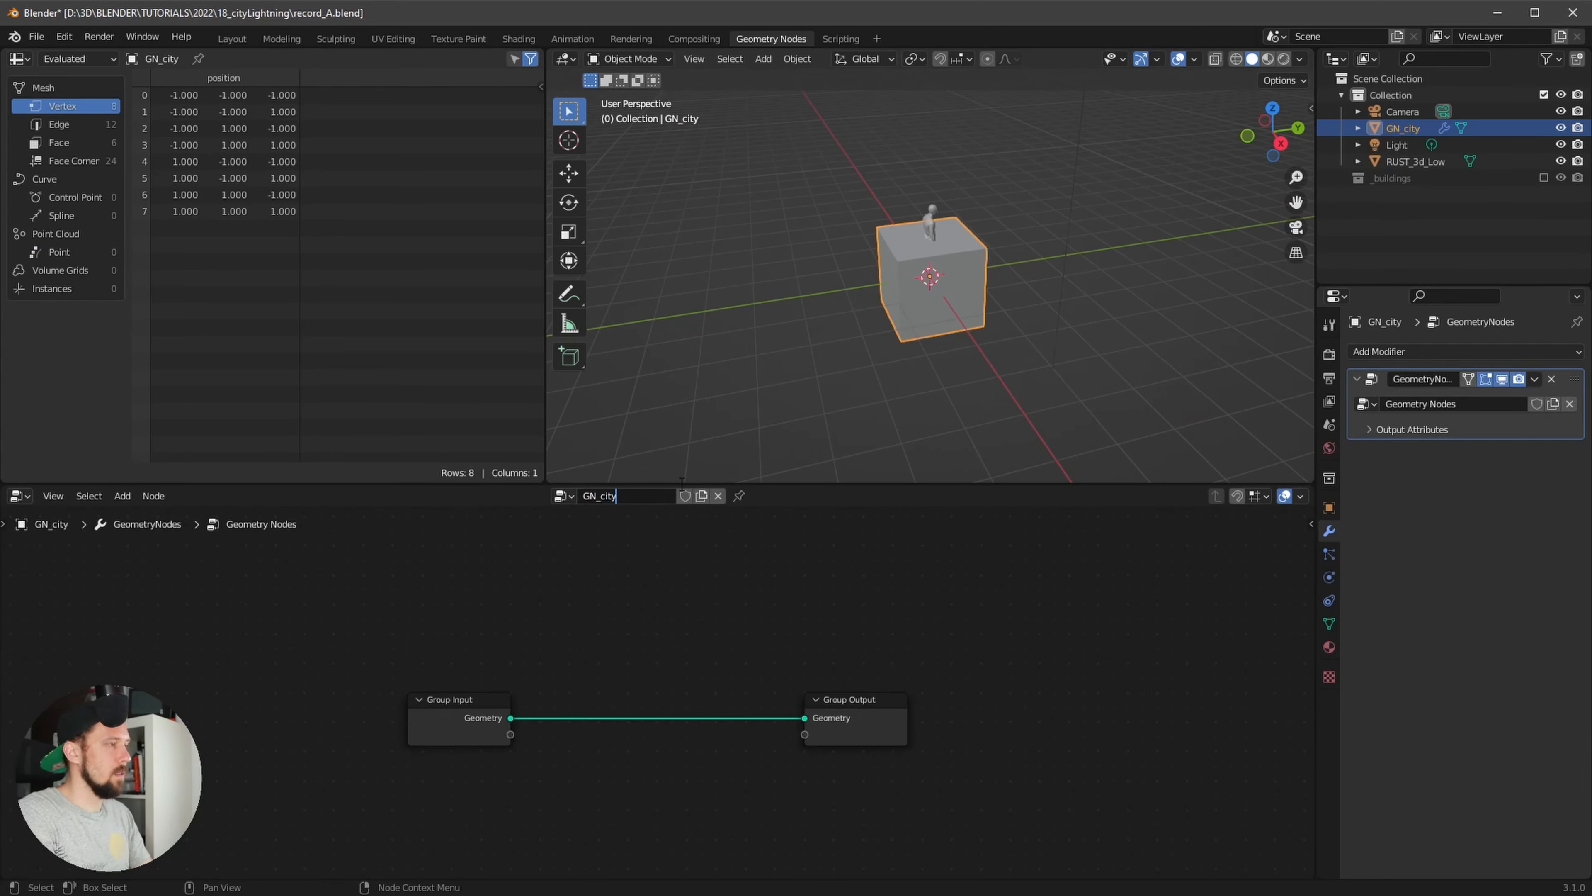
pyautogui.press('Return')
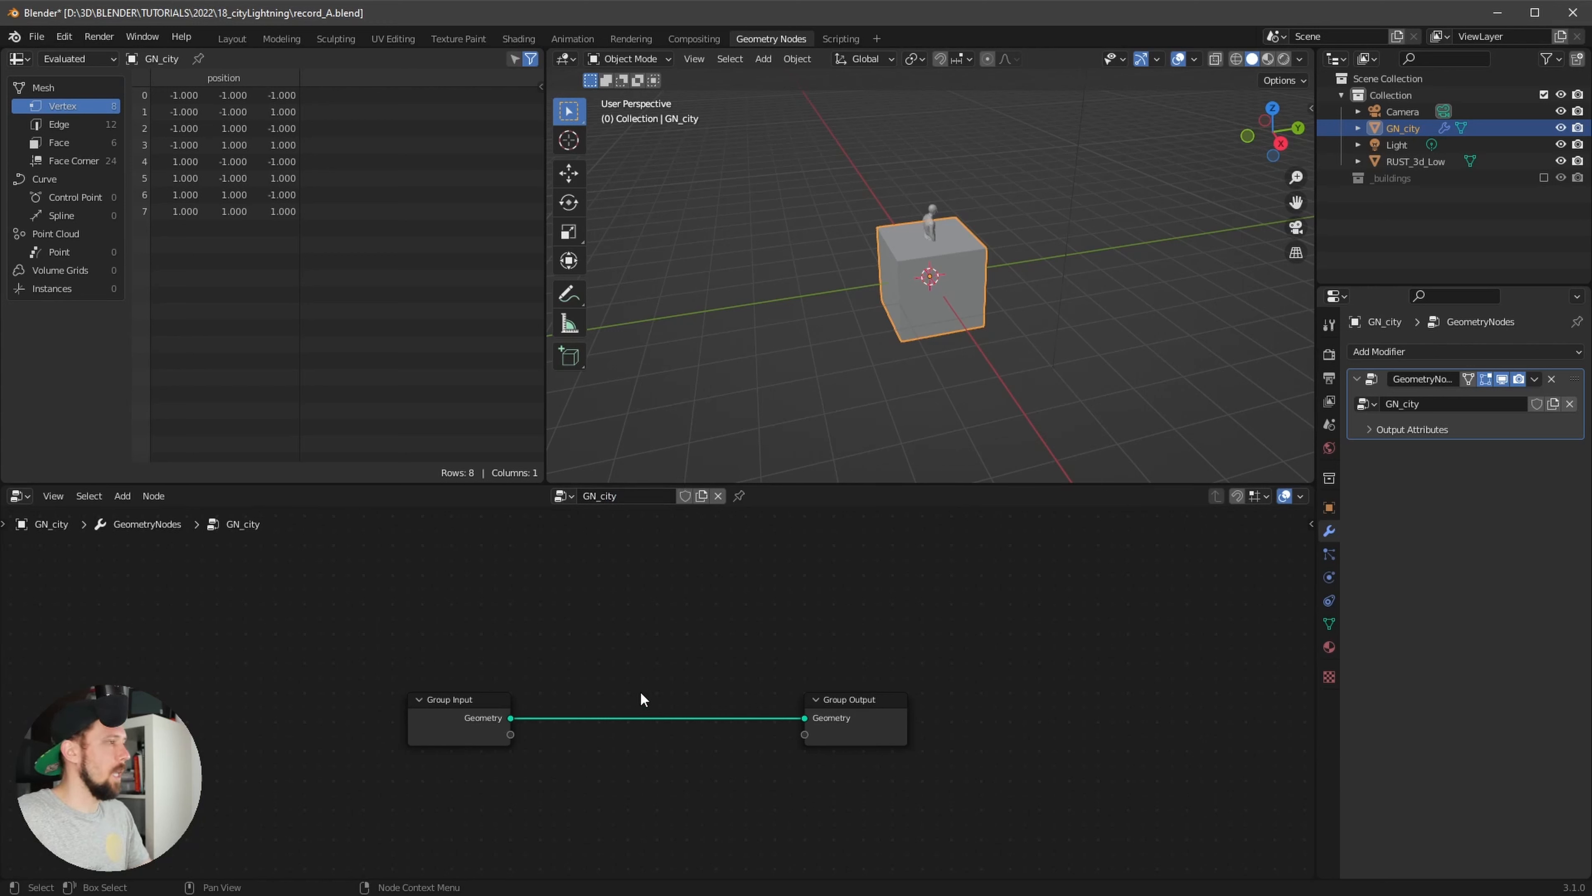
# Move the Group Input node away from the Group Output and cut the geometry link between them
pyautogui.moveTo(424, 733); pyautogui.dragTo(298, 733)
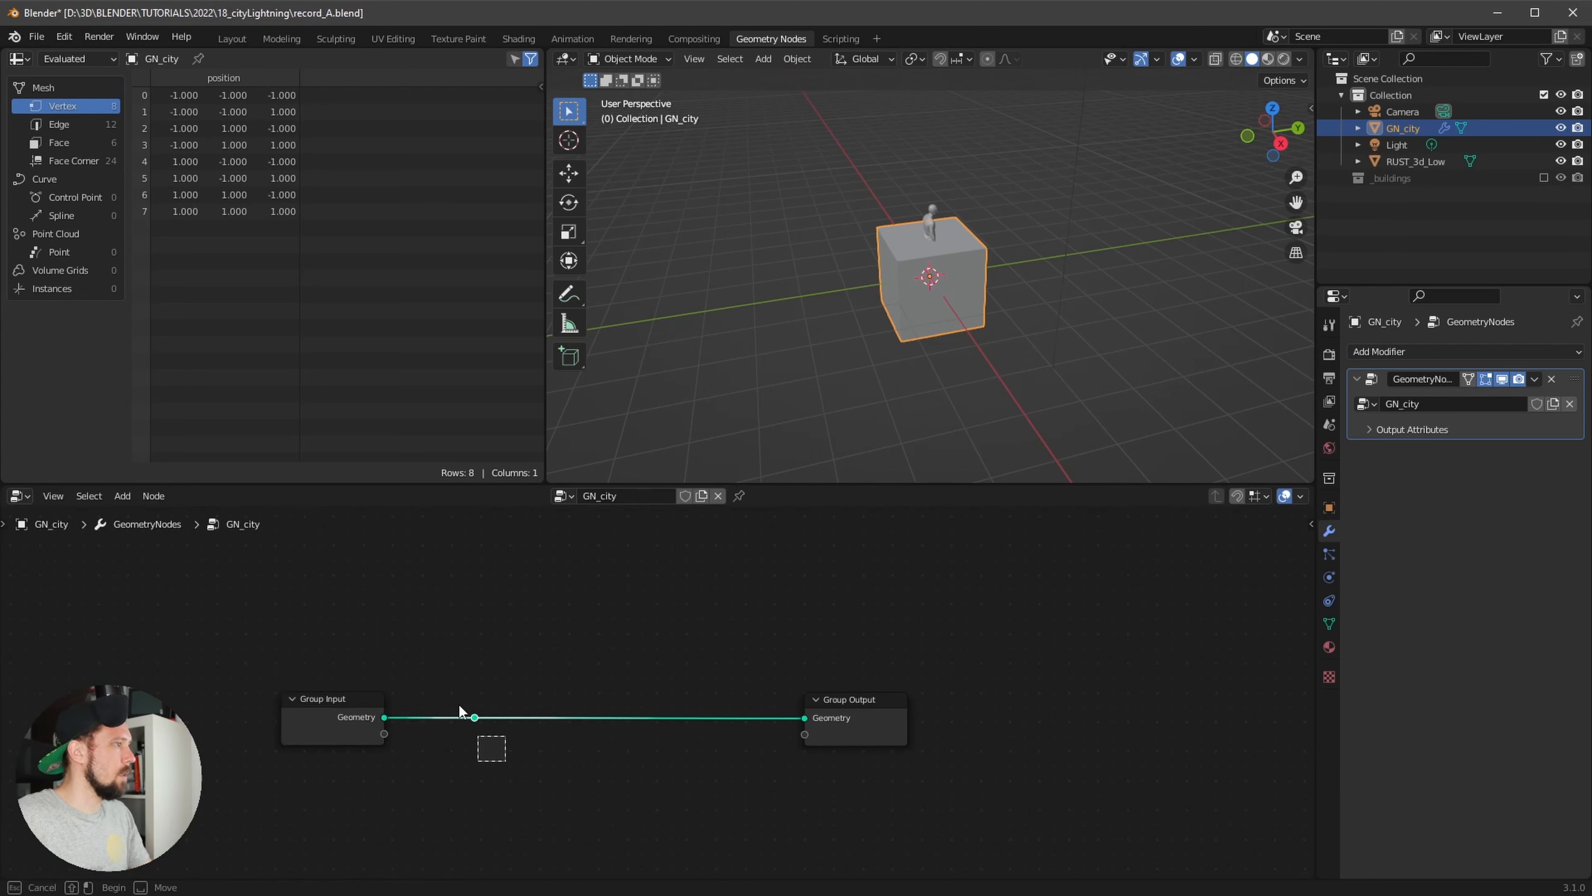
pyautogui.keyDown('ctrl'); pyautogui.moveTo(459, 709); pyautogui.dragTo(477, 697, button='right'); pyautogui.keyUp('ctrl')
pyautogui.scroll(-2, 633, 676)
pyautogui.moveTo(437, 695); pyautogui.dragTo(337, 701)
# Add a Grid mesh primitive node above and between the Group Input and Group Output nodes
pyautogui.hotkey('shift', 'a')
pyautogui.moveTo(585, 637)
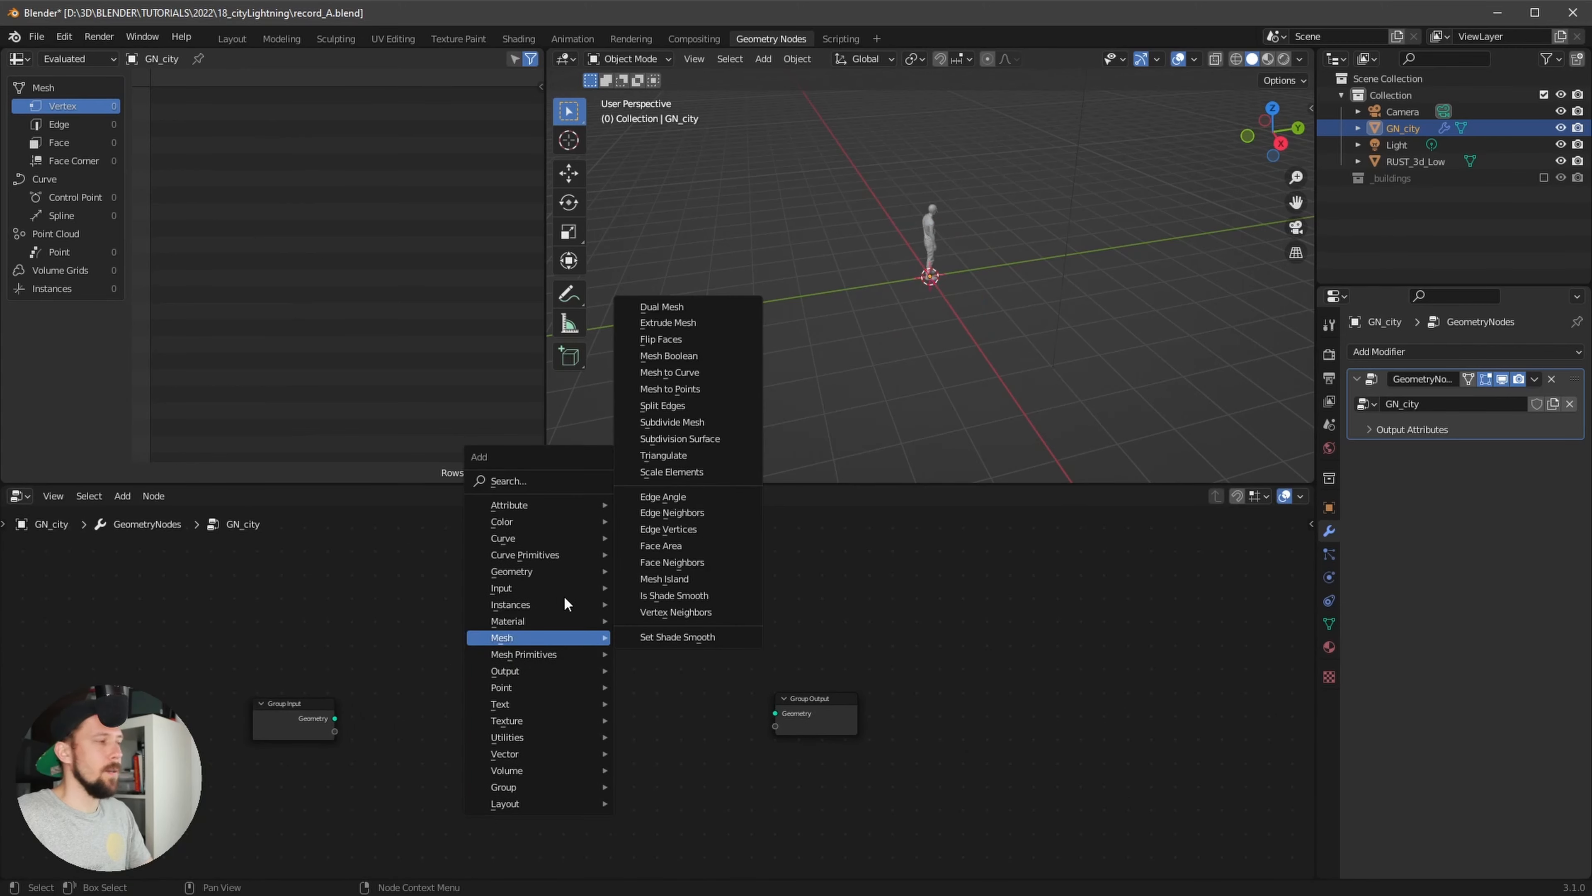
pyautogui.click(527, 483)
pyautogui.write('grid')
pyautogui.press('Return')
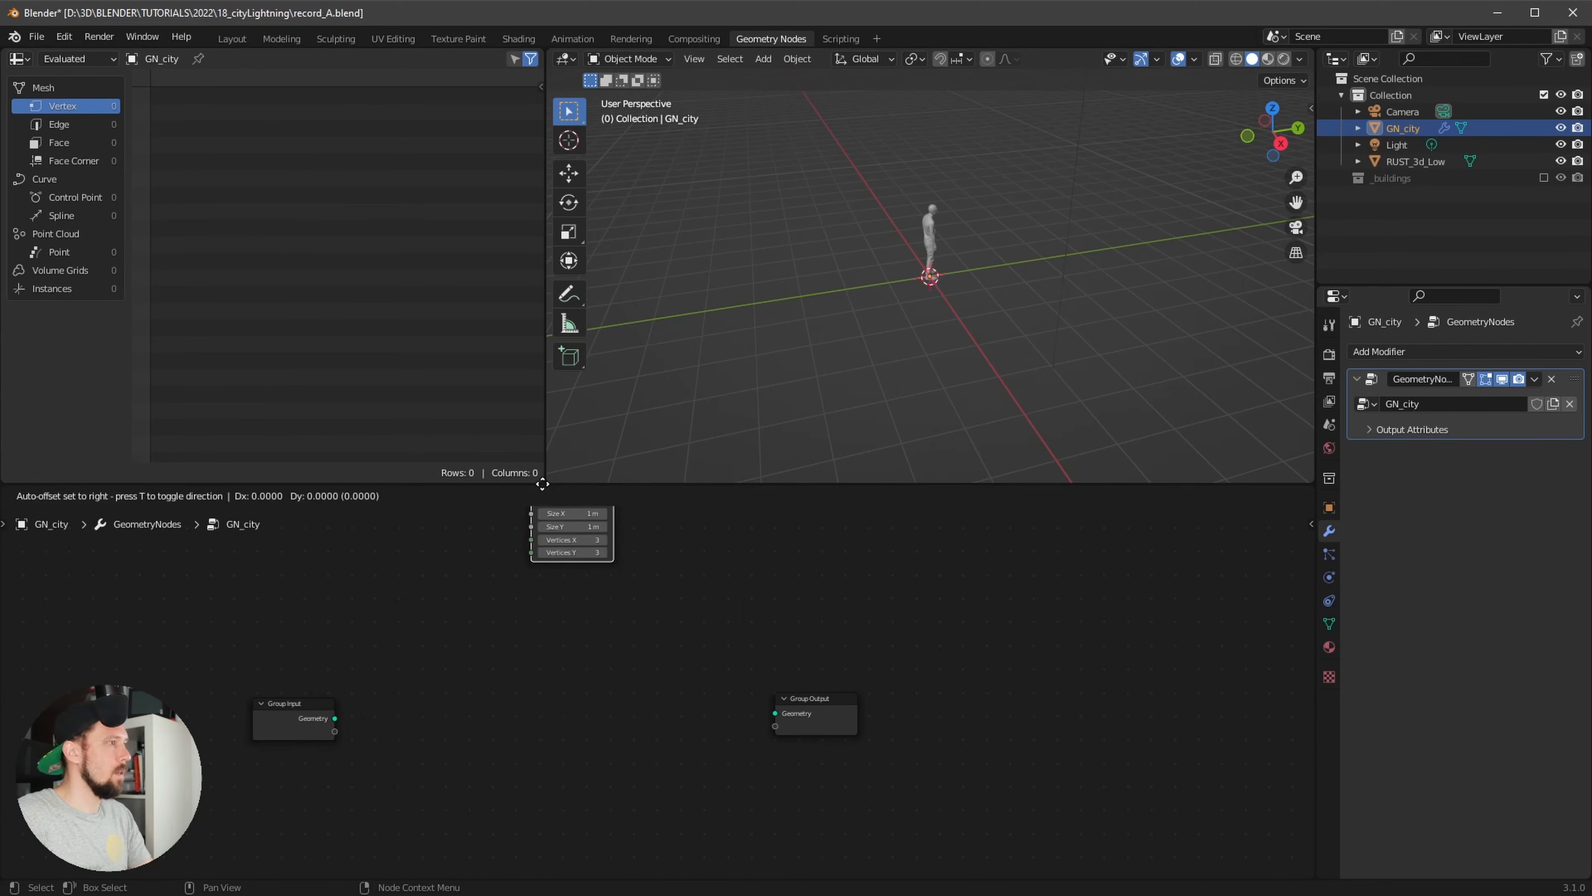
pyautogui.click(453, 580)
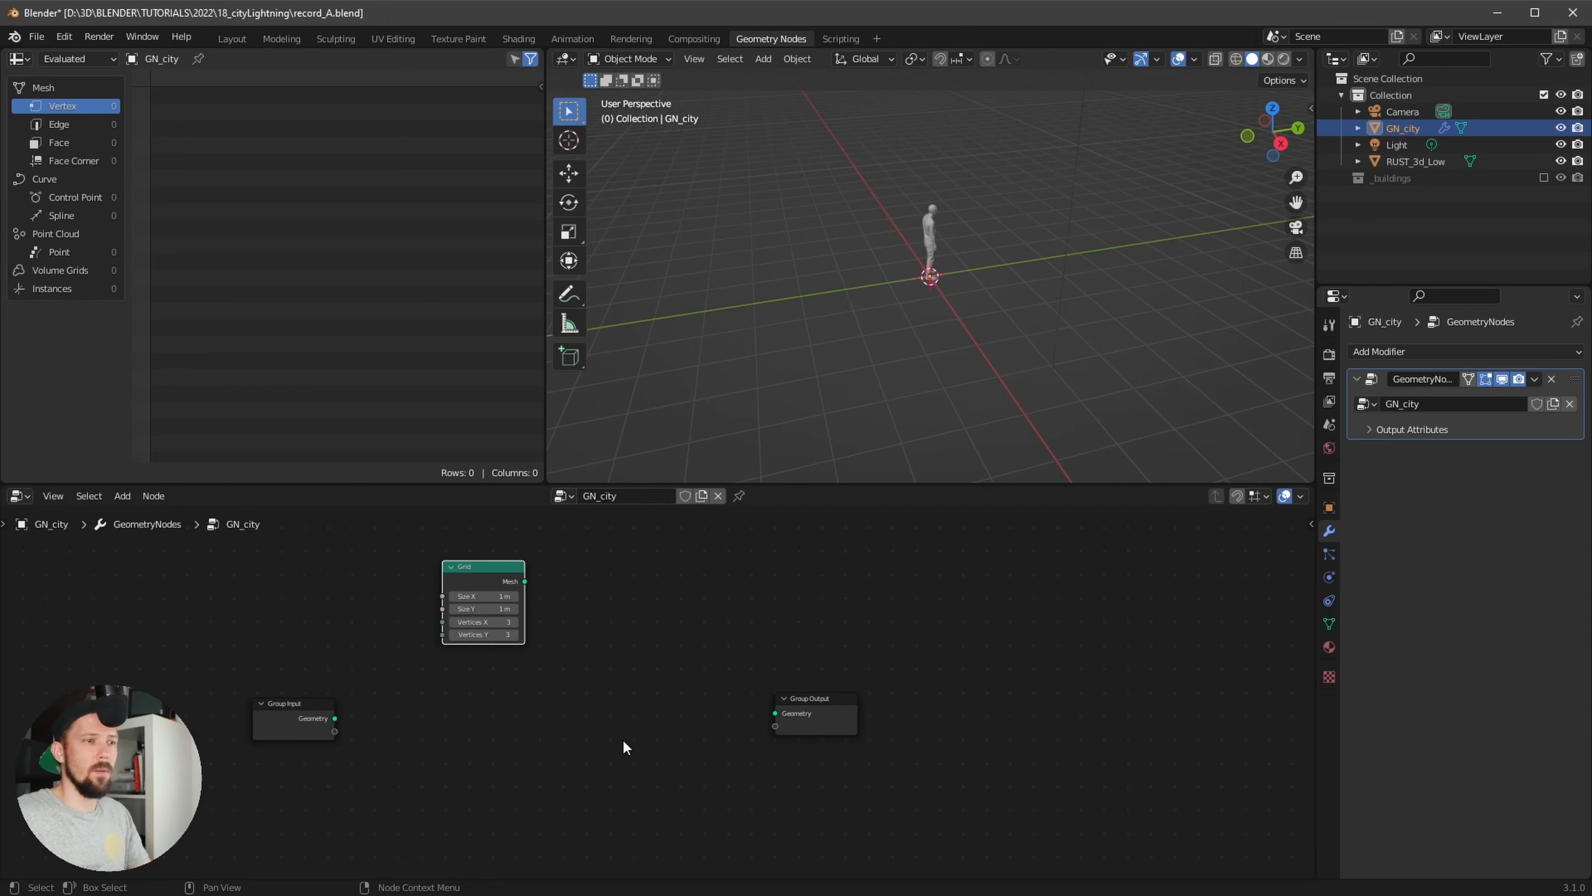
# Add an Instance on Points node between the Grid node and the Group Output
pyautogui.click(680, 664)
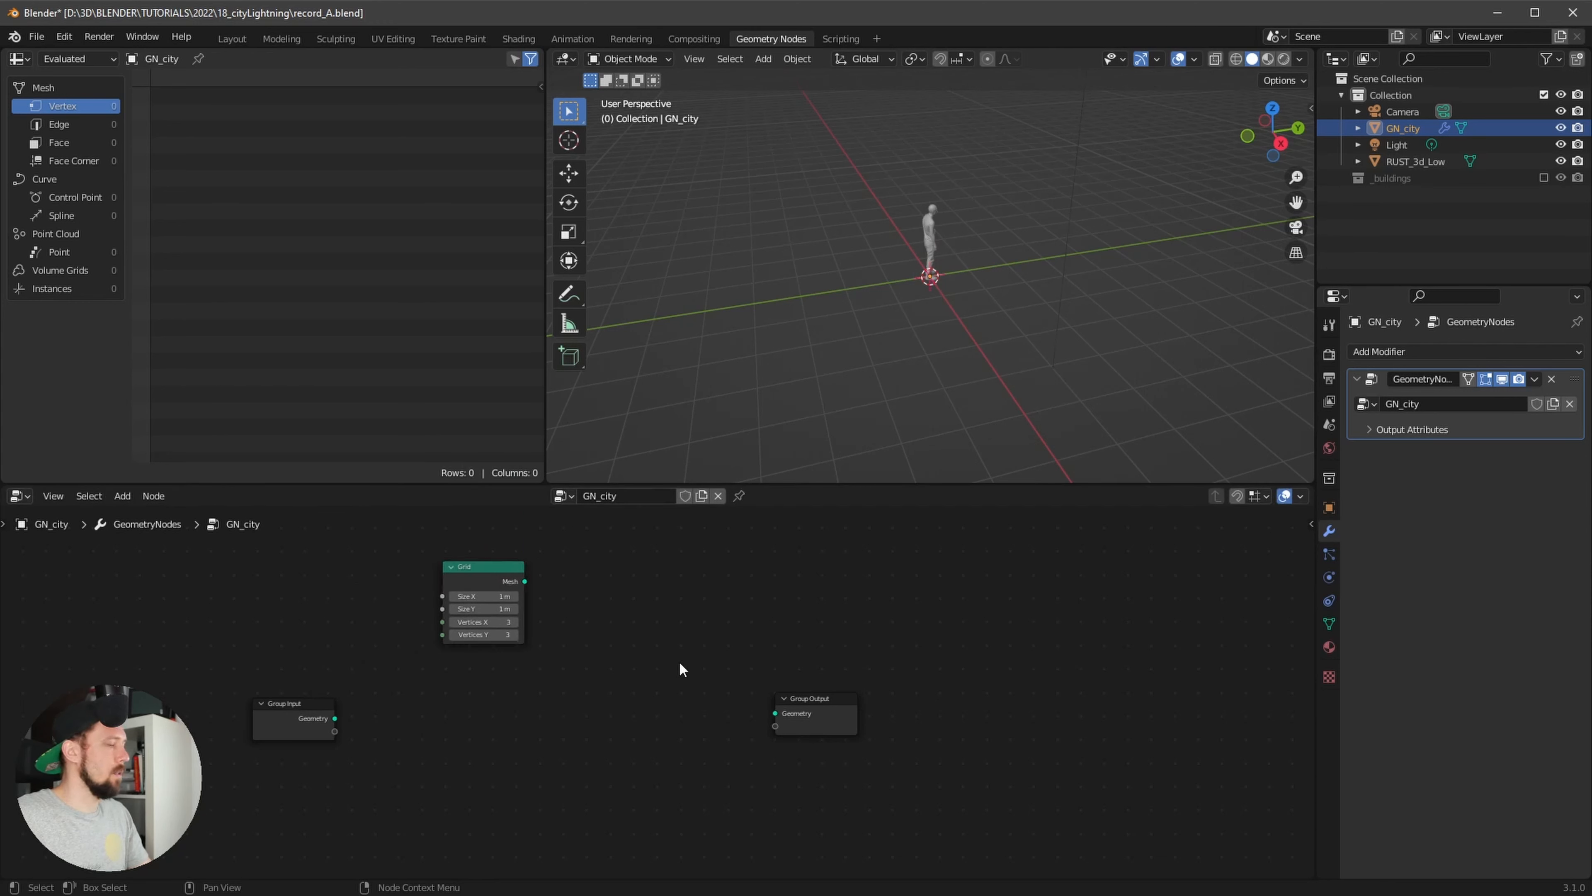
pyautogui.hotkey('shift', 'a')
pyautogui.click(653, 552)
pyautogui.write('instanc')
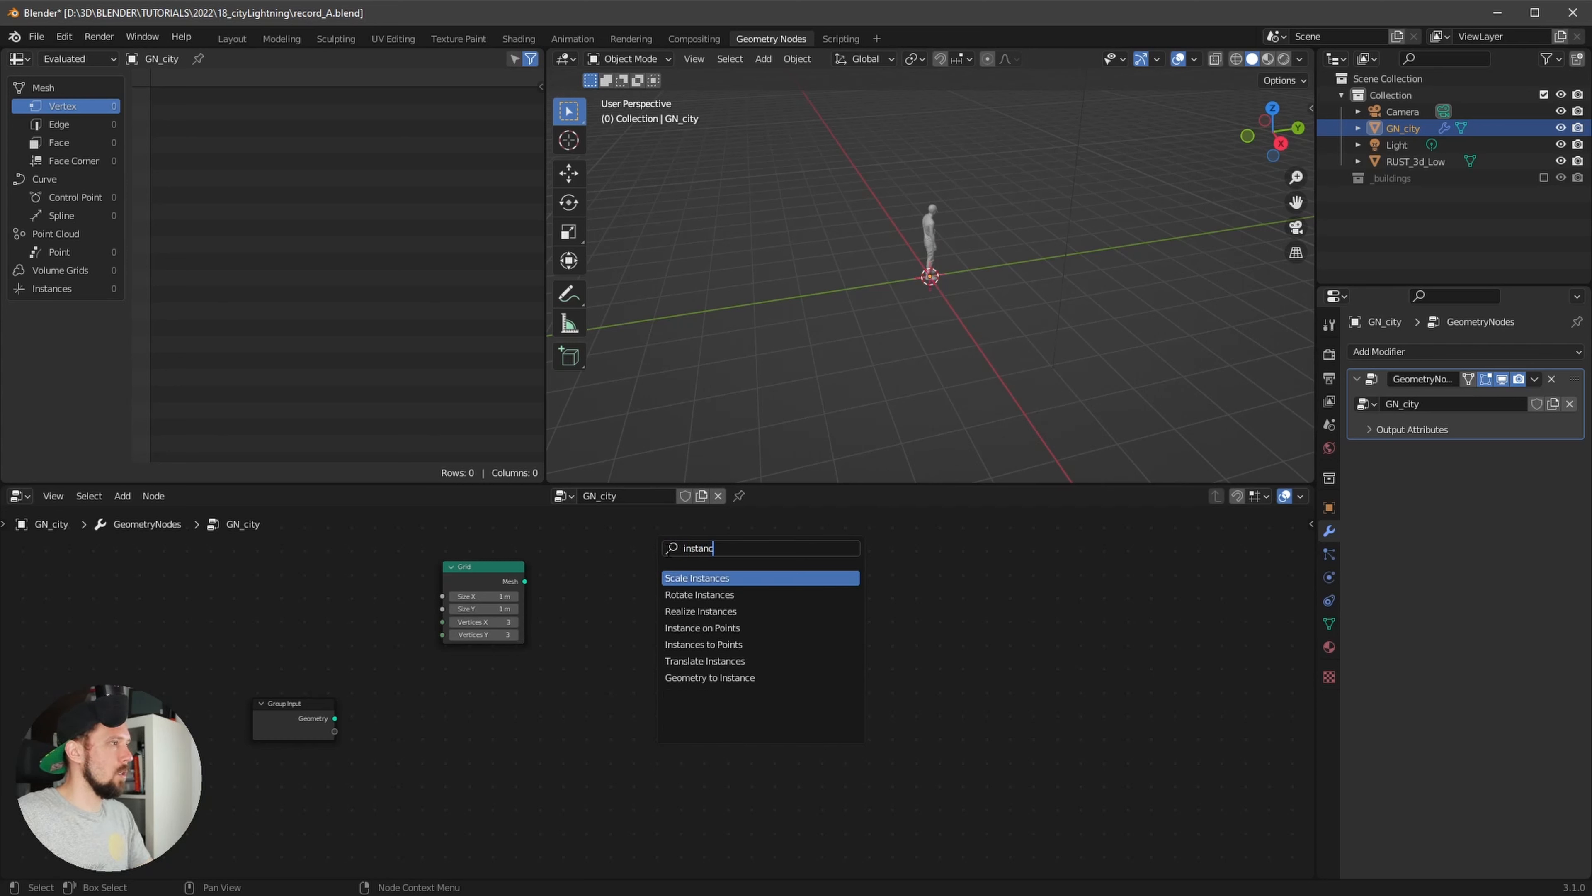
pyautogui.write('e on')
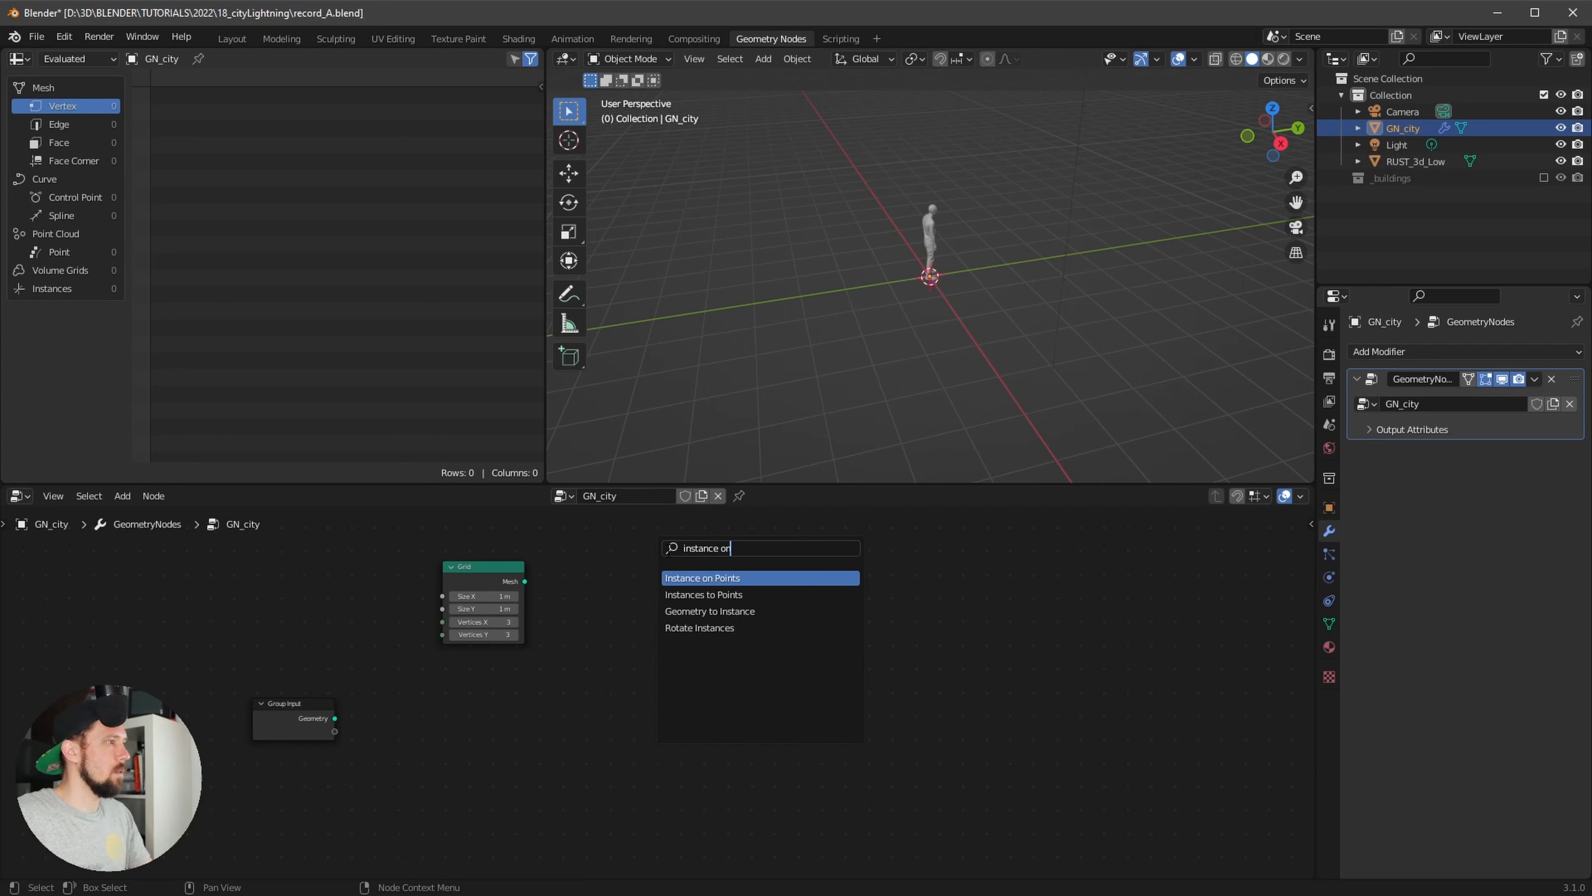
pyautogui.press('Return')
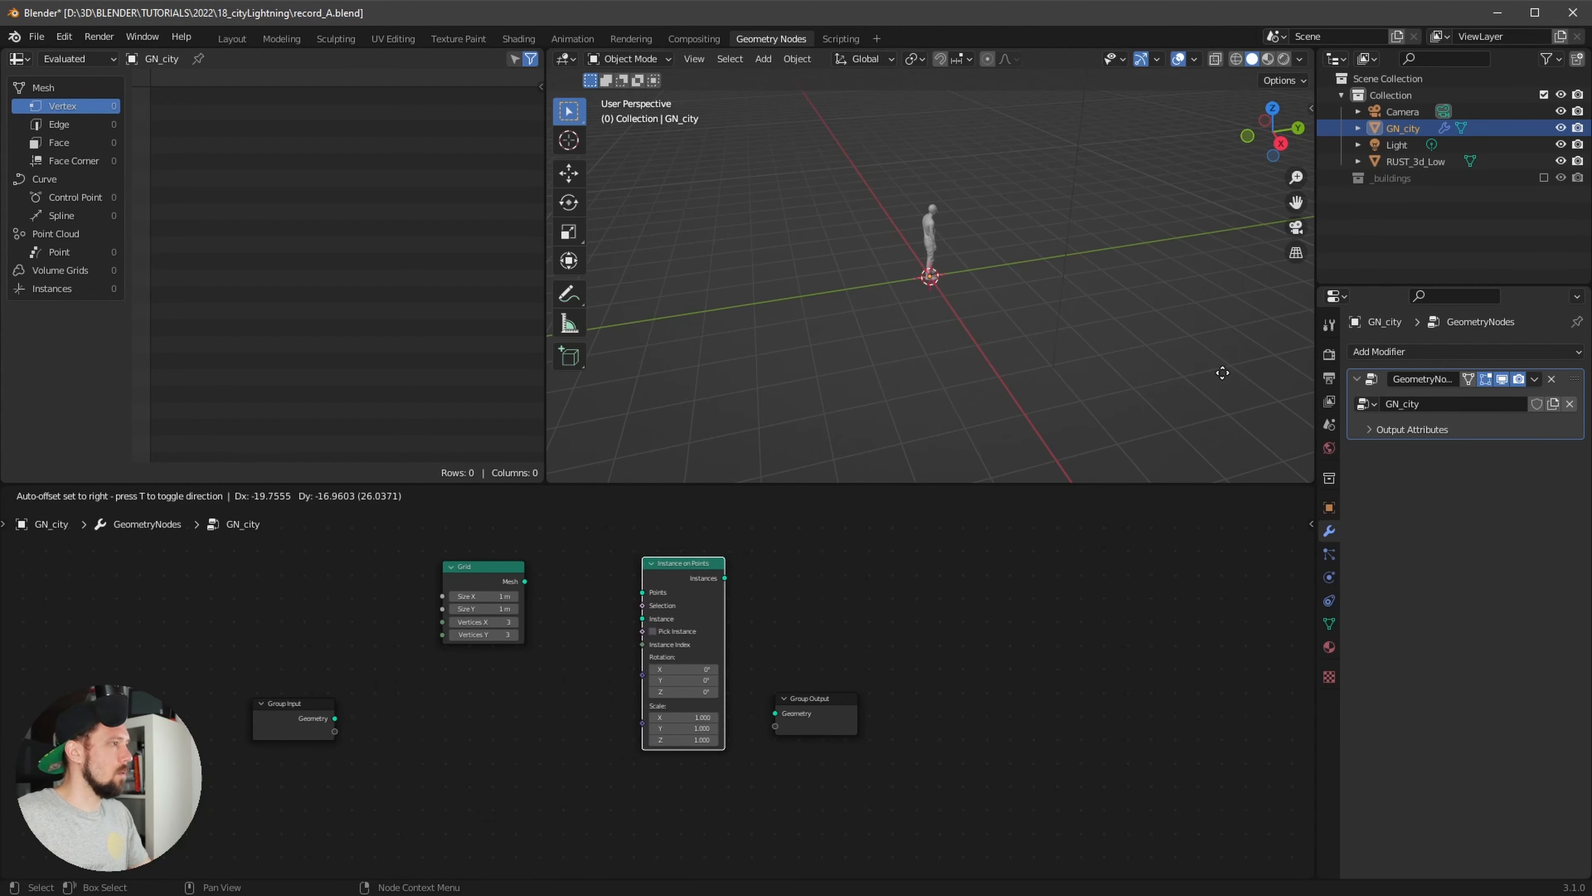
pyautogui.click(655, 558)
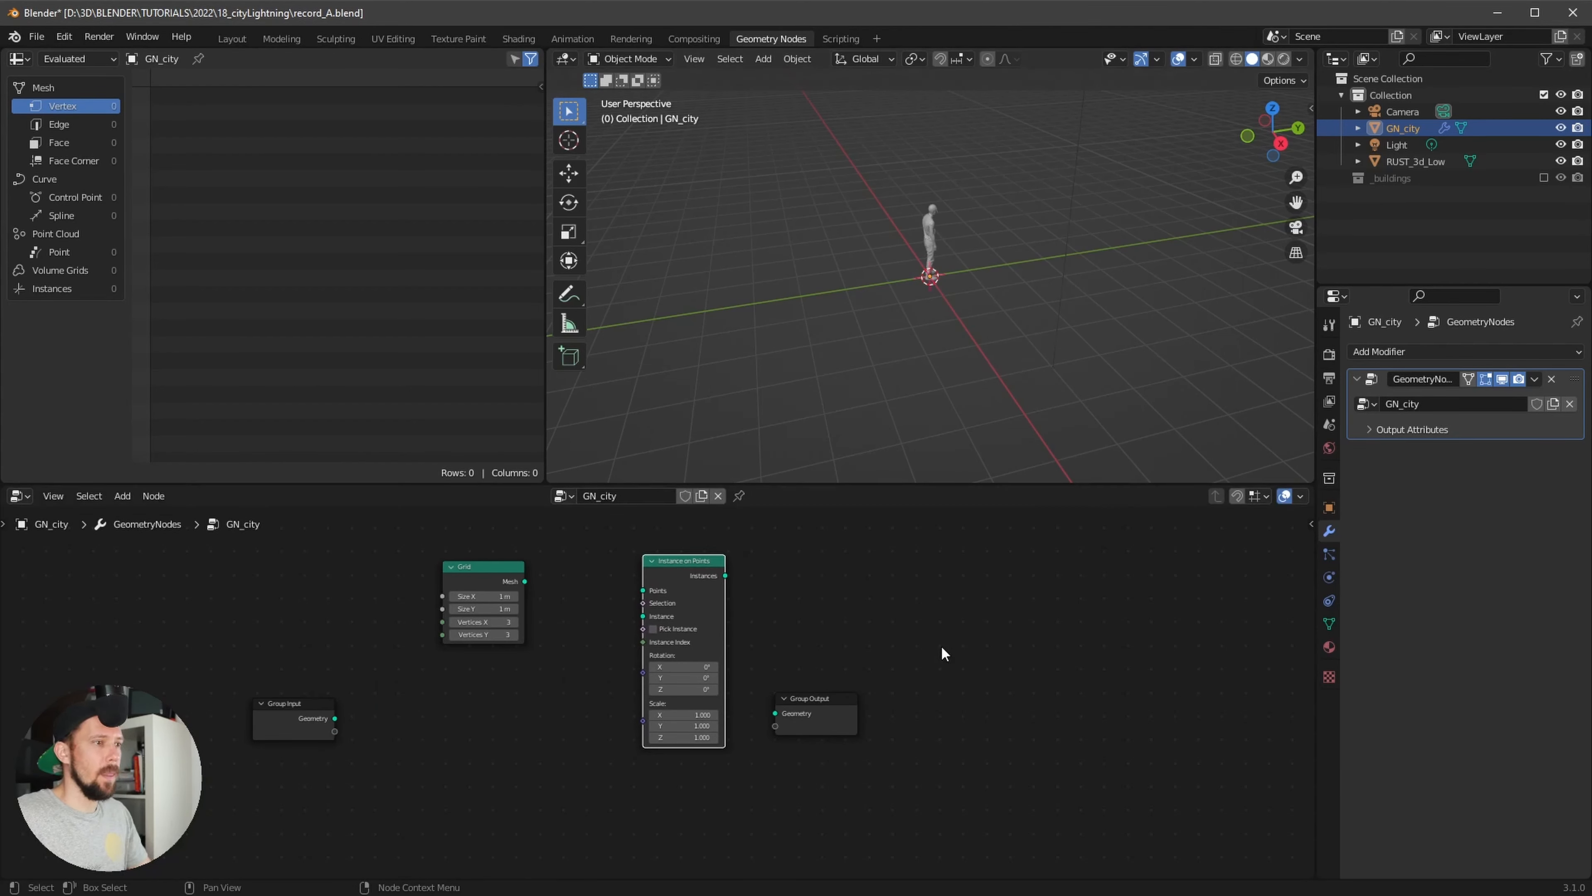
# Add a Collection Info node and line up the Grid node above it
pyautogui.hotkey('shift', 'a')
pyautogui.click(458, 554)
pyautogui.write('collec')
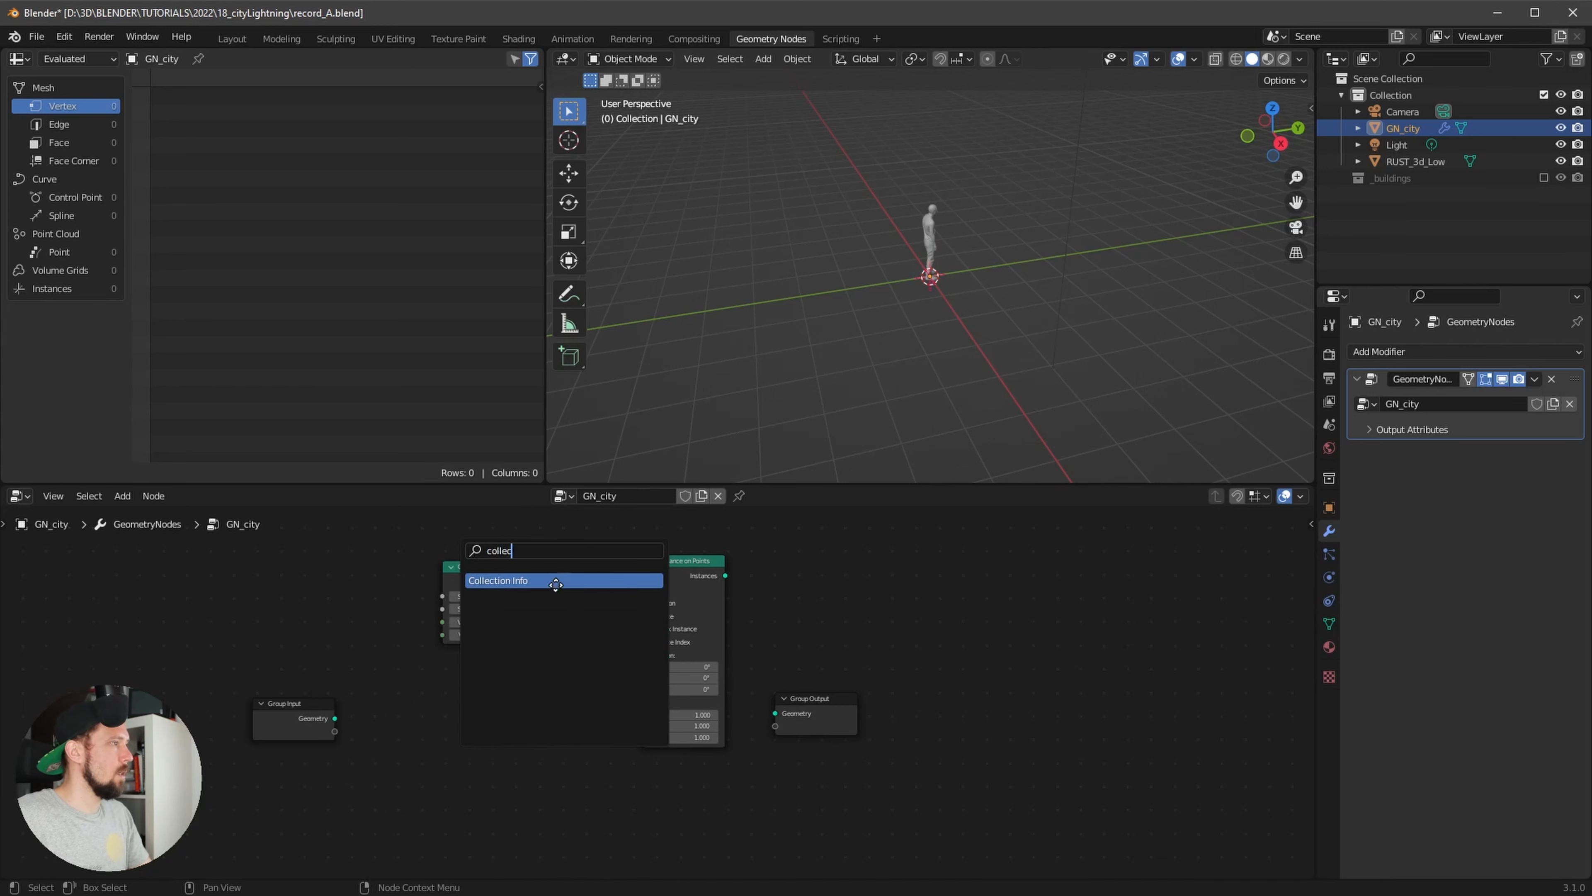
pyautogui.press('Return')
pyautogui.click(513, 677)
pyautogui.moveTo(485, 564); pyautogui.dragTo(443, 577)
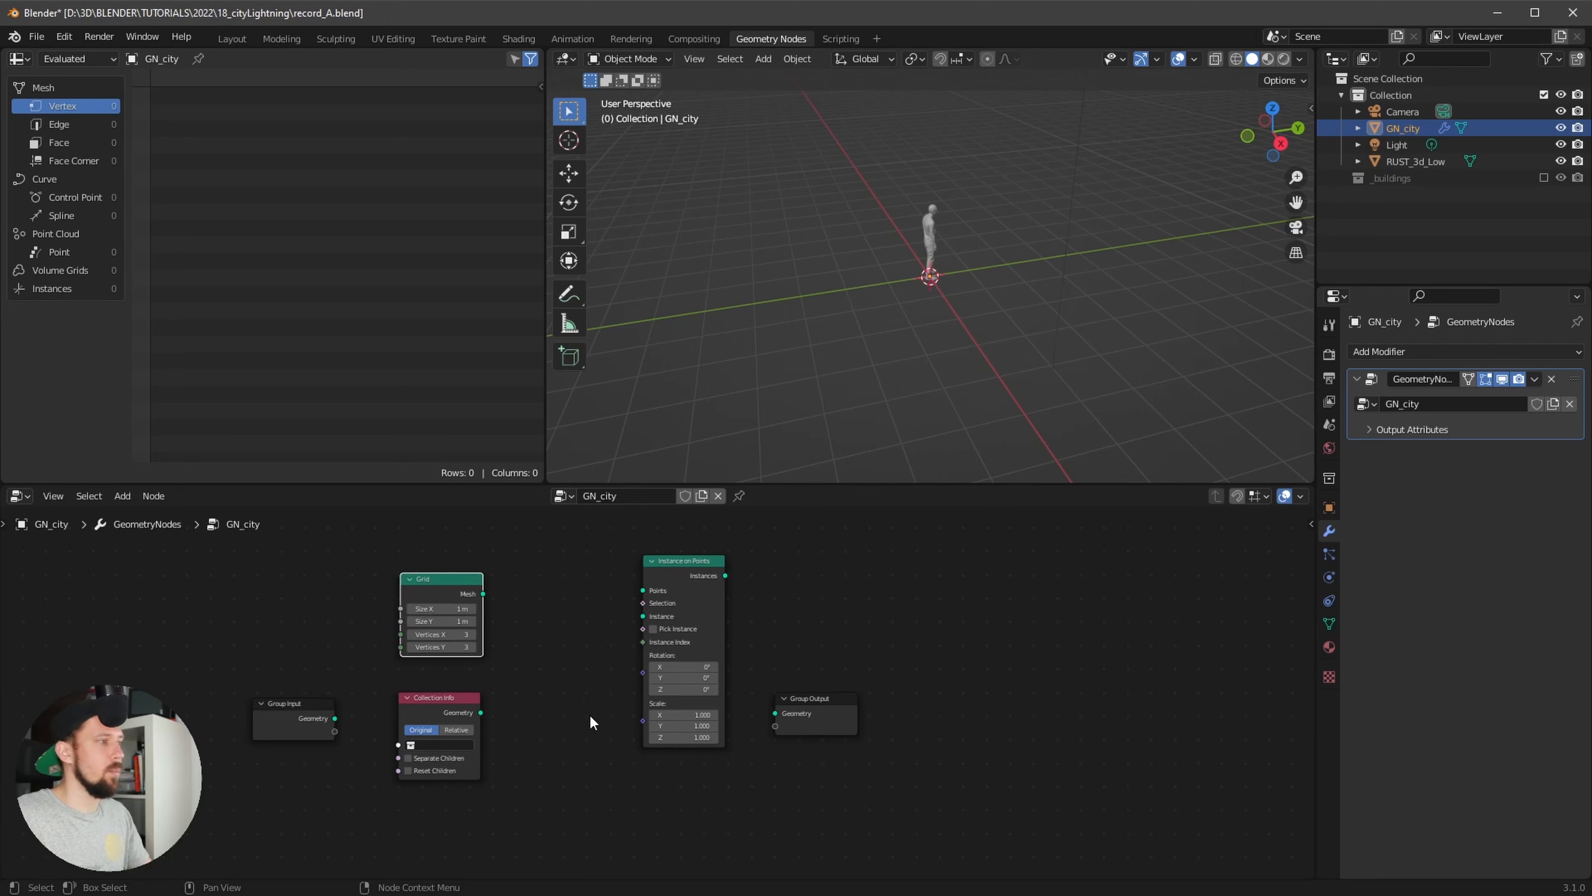
# Feed the Grid mesh into Points and the Collection Info geometry into Instance, and link the resulting instances to the Group Output
pyautogui.moveTo(802, 698); pyautogui.dragTo(855, 688)
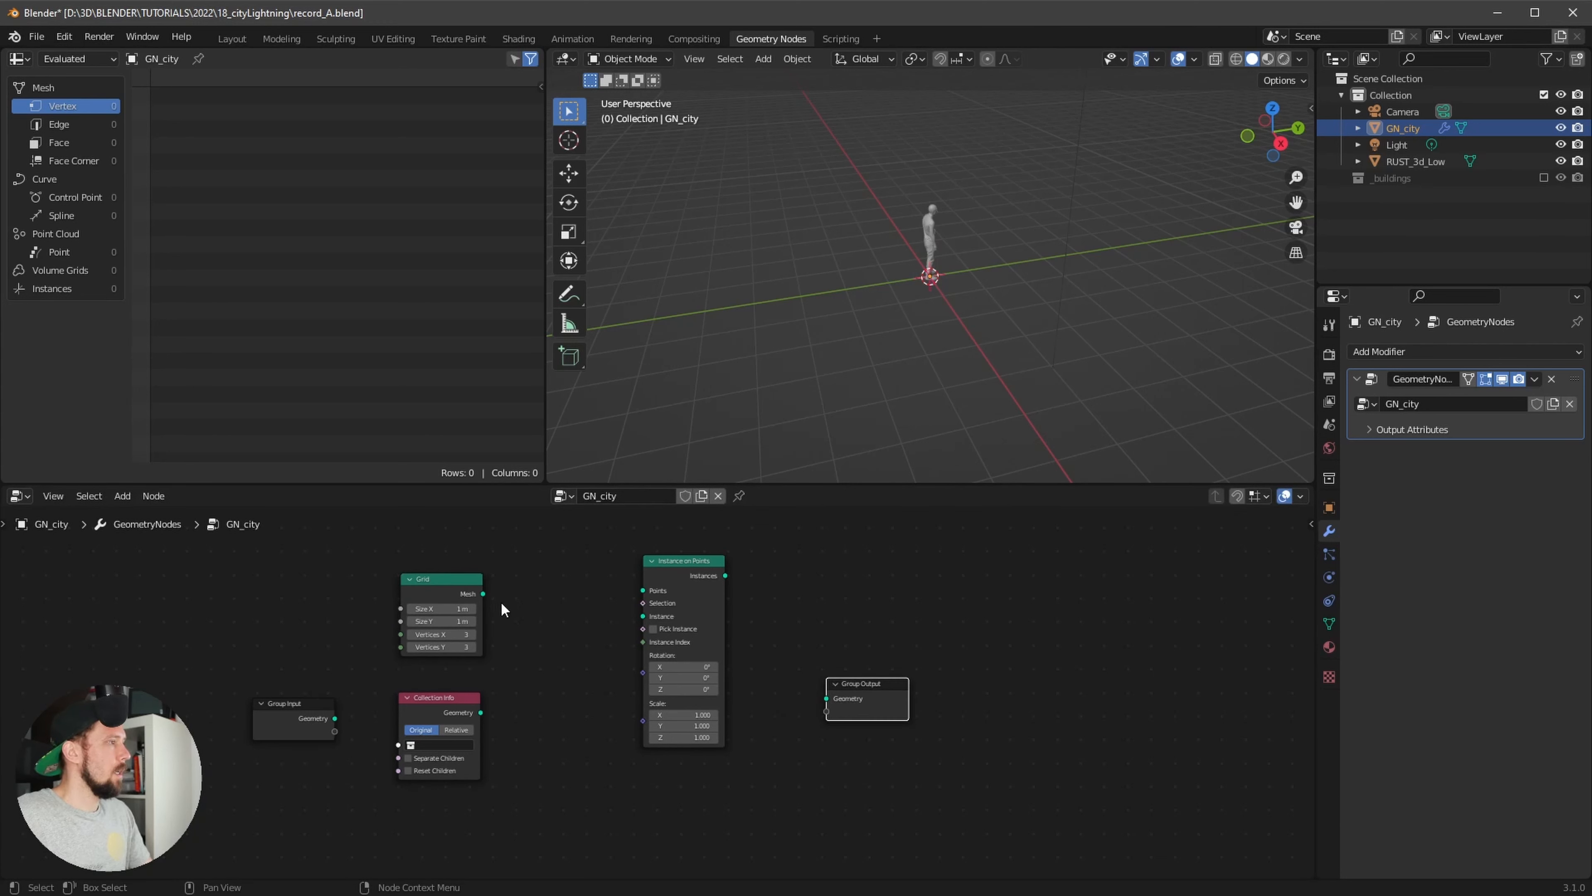
pyautogui.moveTo(482, 592); pyautogui.dragTo(641, 595)
pyautogui.moveTo(481, 712); pyautogui.dragTo(643, 617)
pyautogui.moveTo(725, 576); pyautogui.dragTo(829, 699)
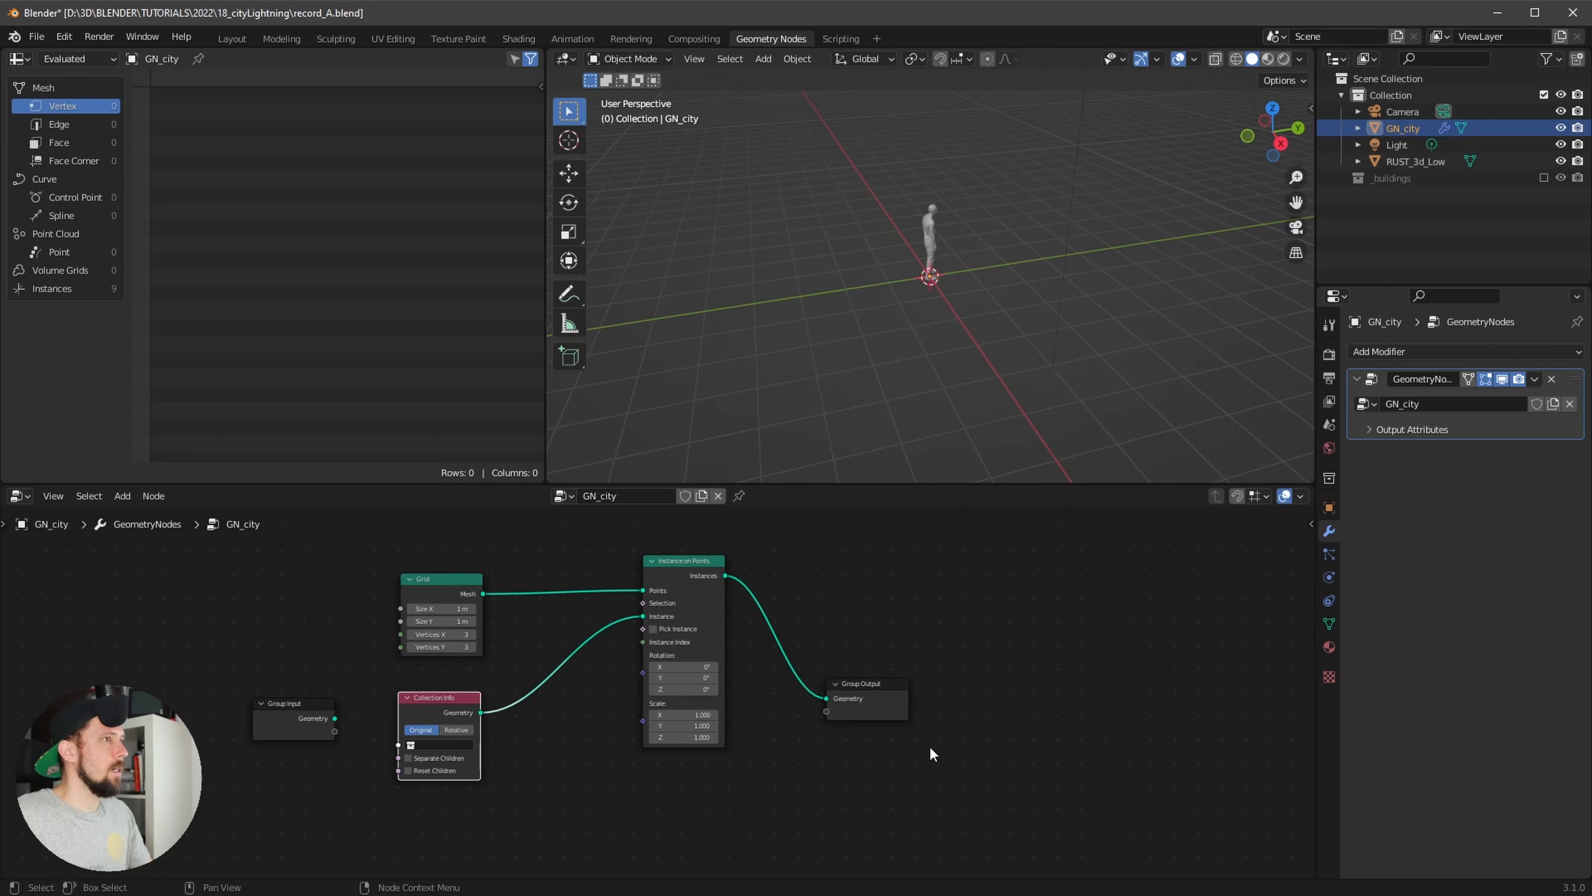
# Set the Collection Info node's collection to _buildings
pyautogui.scroll(2, 967, 602)
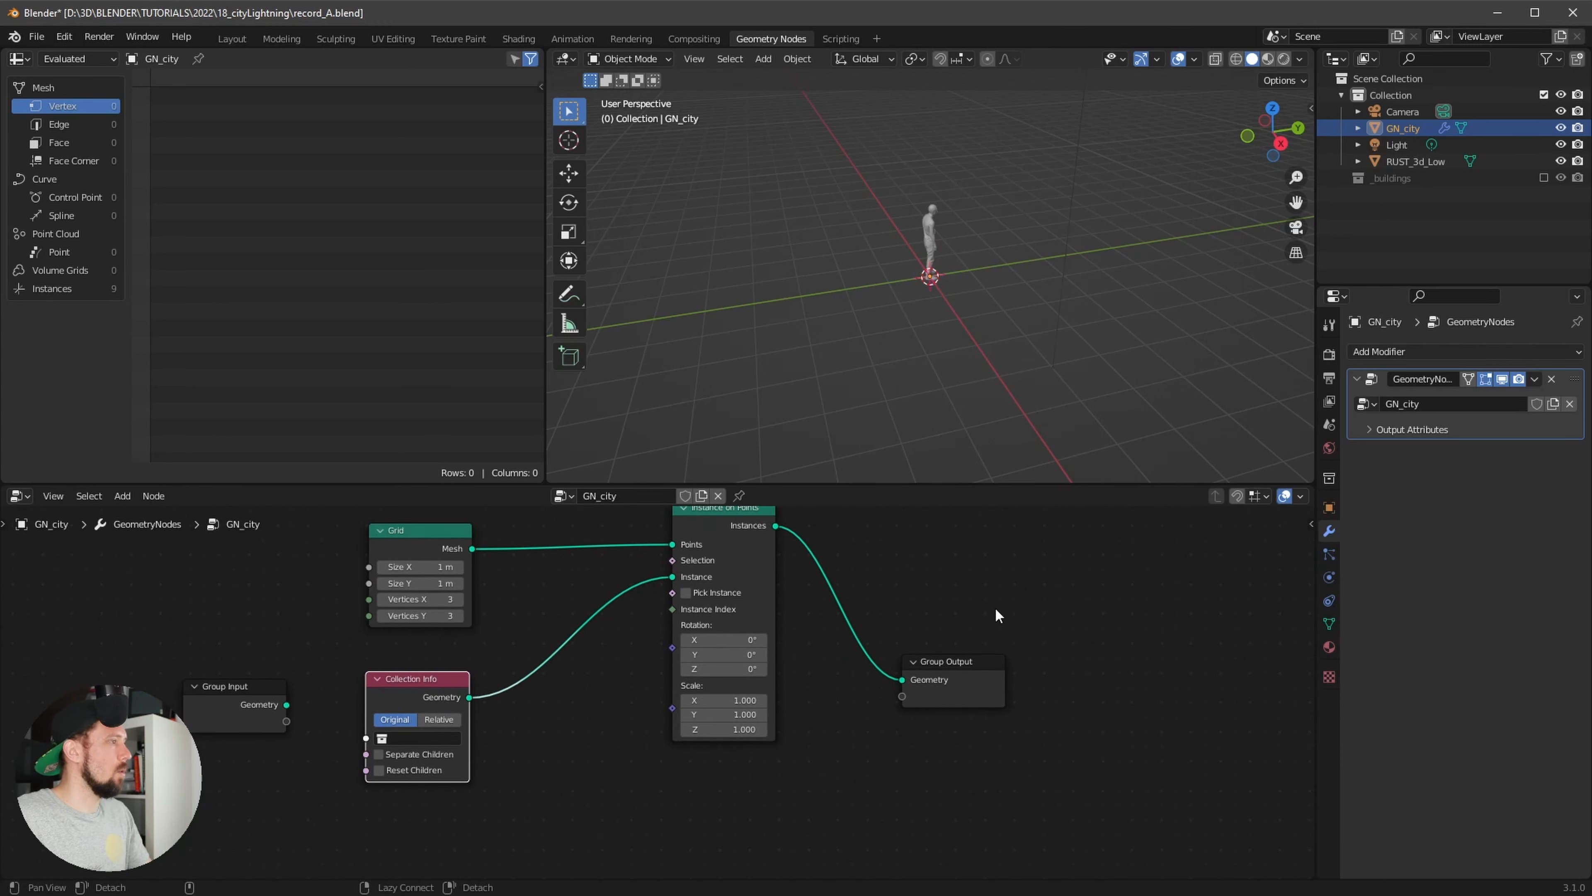
pyautogui.click(410, 738)
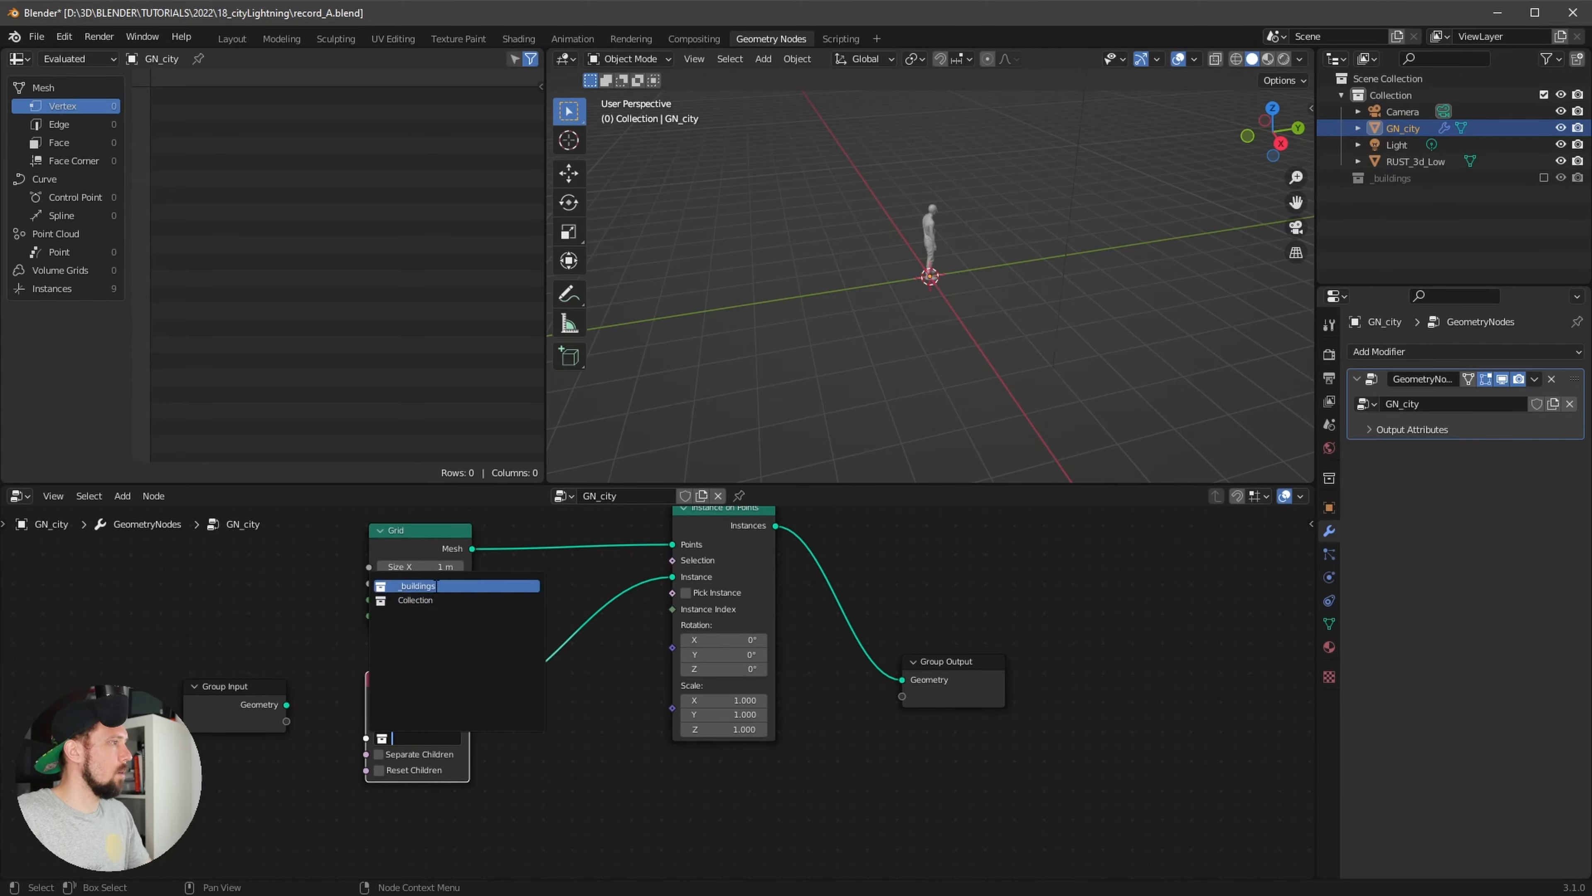
pyautogui.click(435, 599)
# Switch the 3D viewport to Material Preview shading and hide the viewport overlays
pyautogui.moveTo(1003, 326)
pyautogui.mouseDown(button='middle')
pyautogui.moveTo(1060, 345)
pyautogui.moveTo(895, 418)
pyautogui.moveTo(1040, 307)
pyautogui.moveTo(1025, 365)
pyautogui.mouseUp(button='middle')
pyautogui.press('z')
pyautogui.click(1045, 458)
pyautogui.scroll(2, 1128, 360)
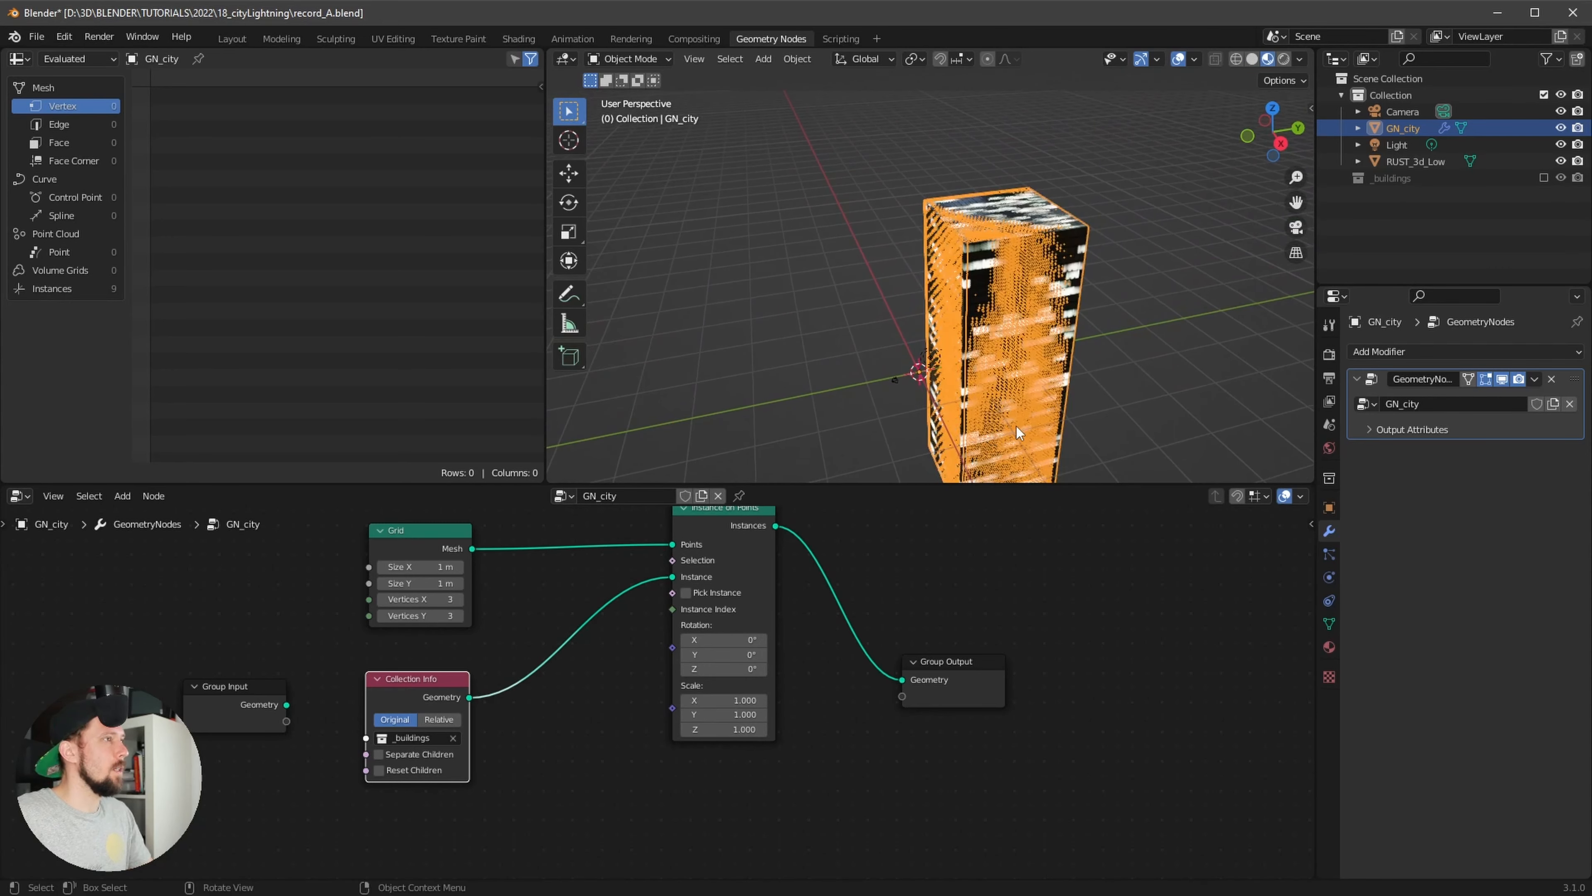
pyautogui.click(1178, 59)
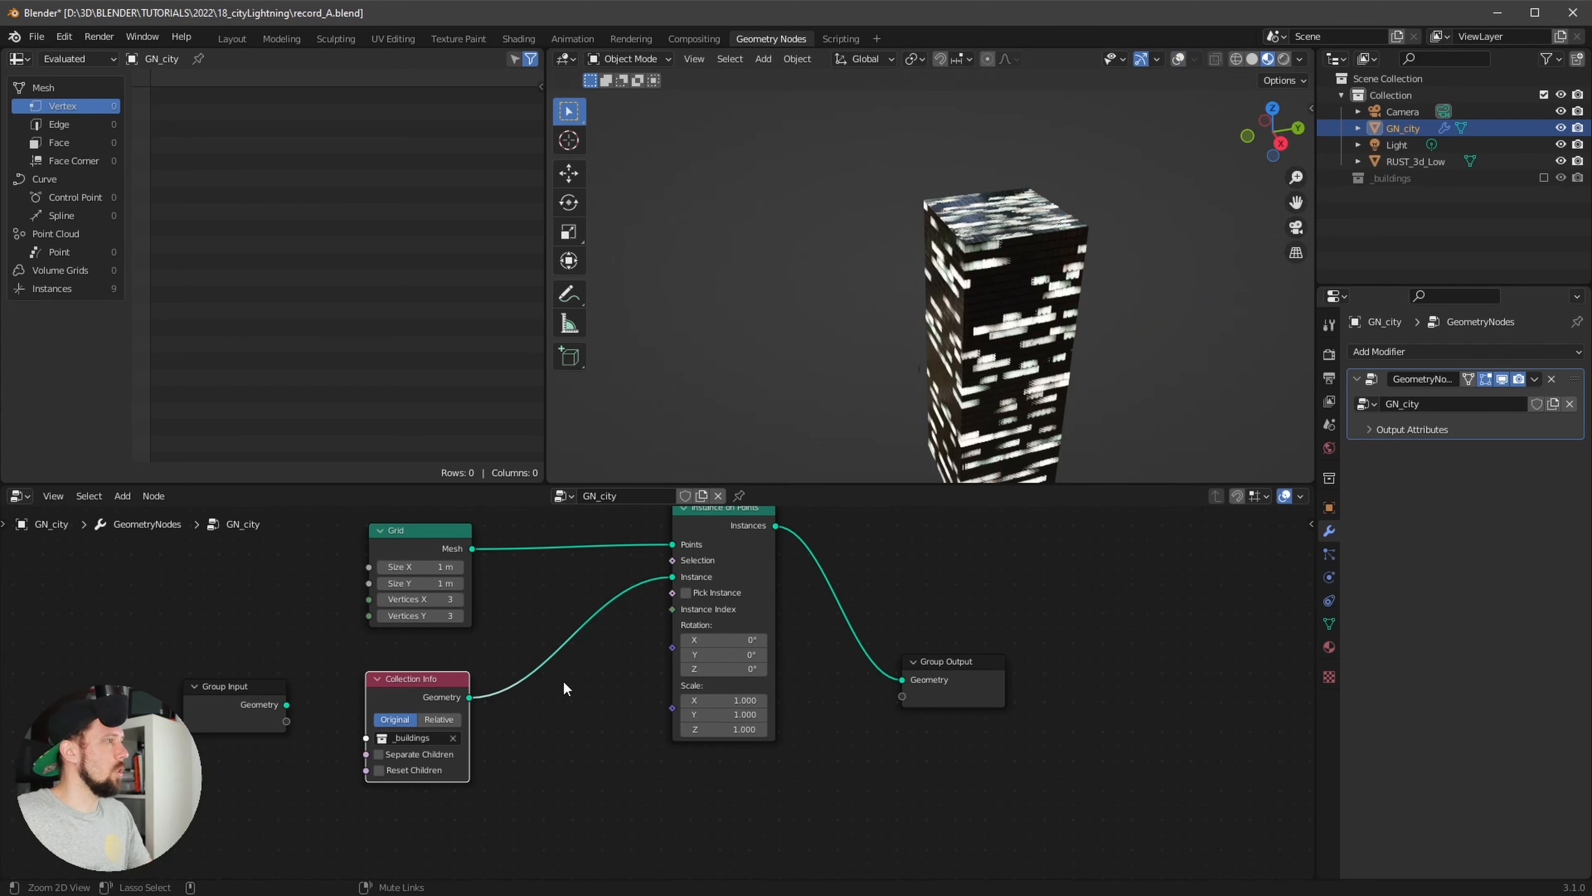
# Enable Separate Children on the Collection Info node and Pick Instance on the Instance on Points node
pyautogui.moveTo(588, 709); pyautogui.dragTo(577, 737, button='middle')
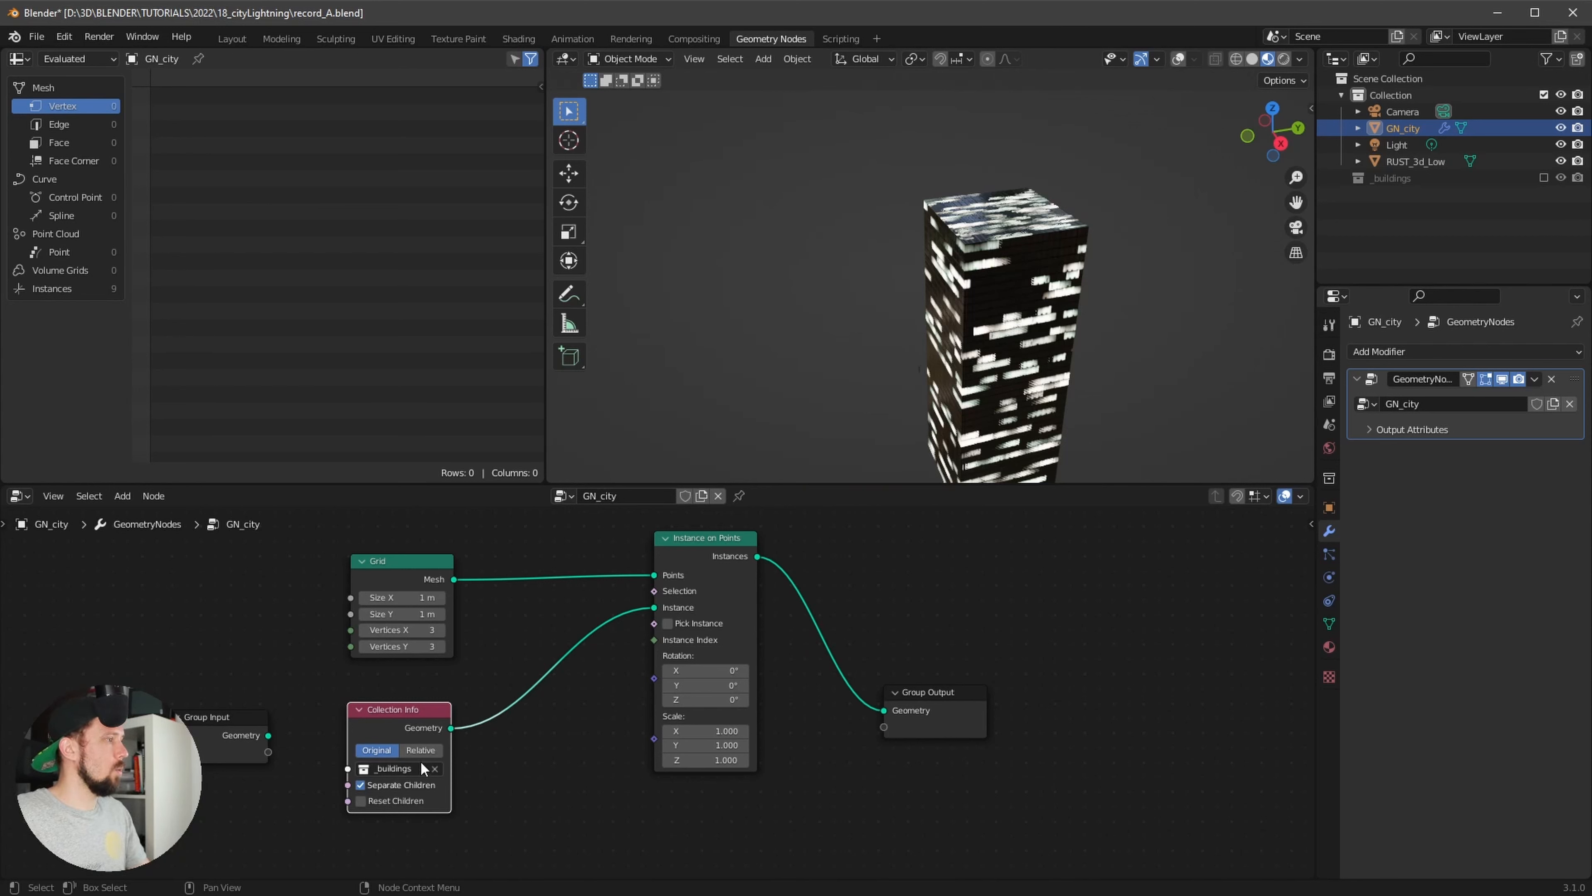
pyautogui.click(667, 624)
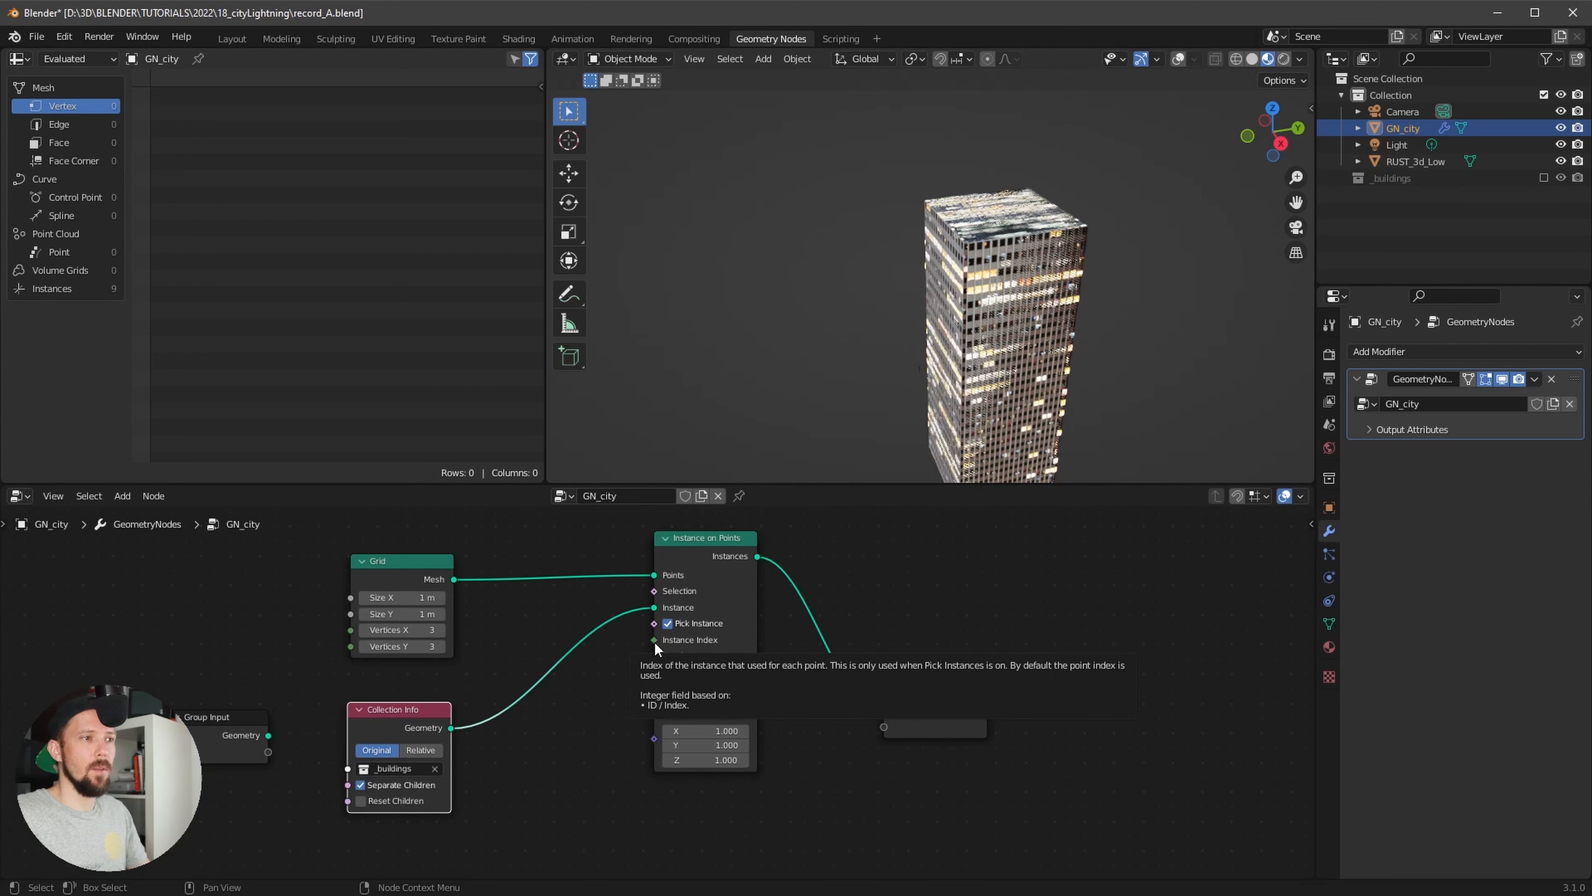
pyautogui.keyDown('ctrl'); pyautogui.moveTo(497, 634); pyautogui.dragTo(552, 641, button='middle'); pyautogui.keyUp('ctrl')
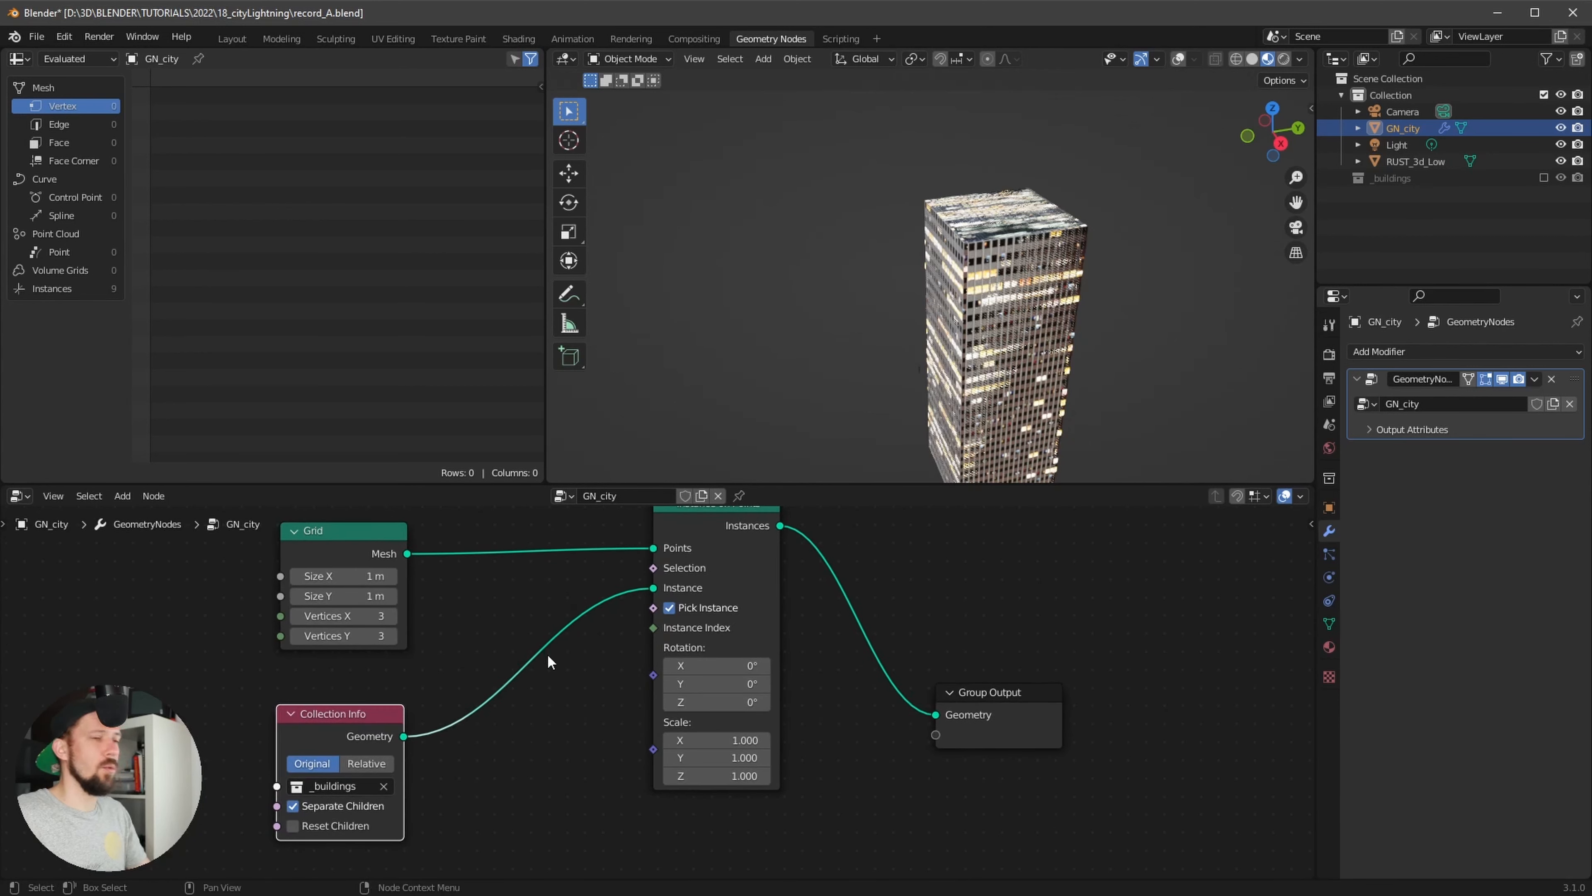
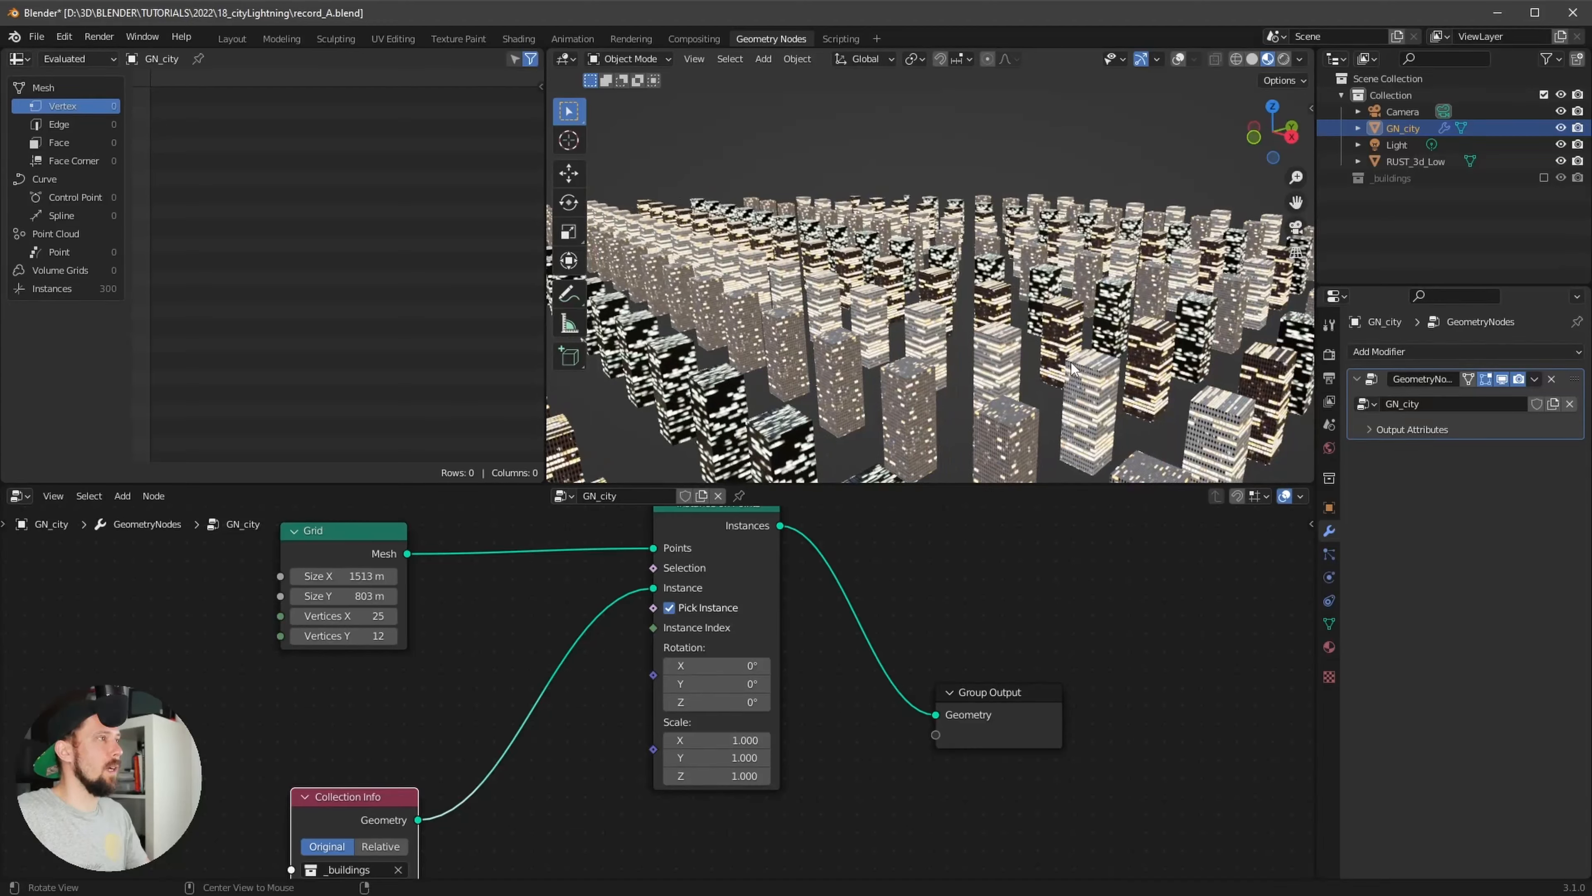
# Add a Random Value node beside the Collection Info node and link its value to Instance Index on Instance on Points
pyautogui.moveTo(729, 299); pyautogui.dragTo(1119, 409, button='middle')
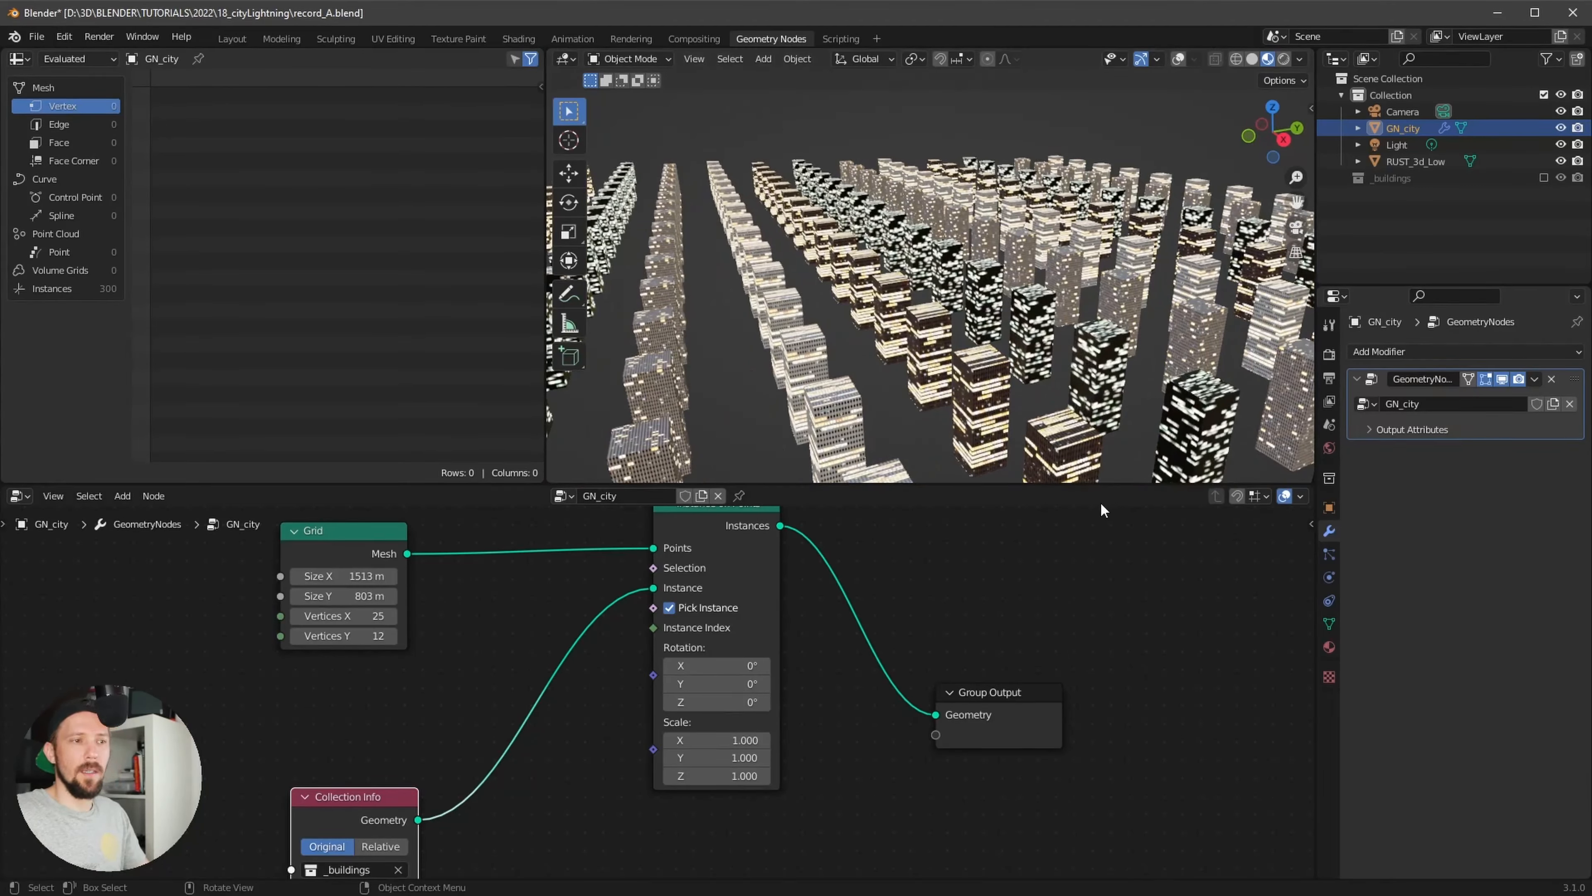
pyautogui.hotkey('shift', 'a')
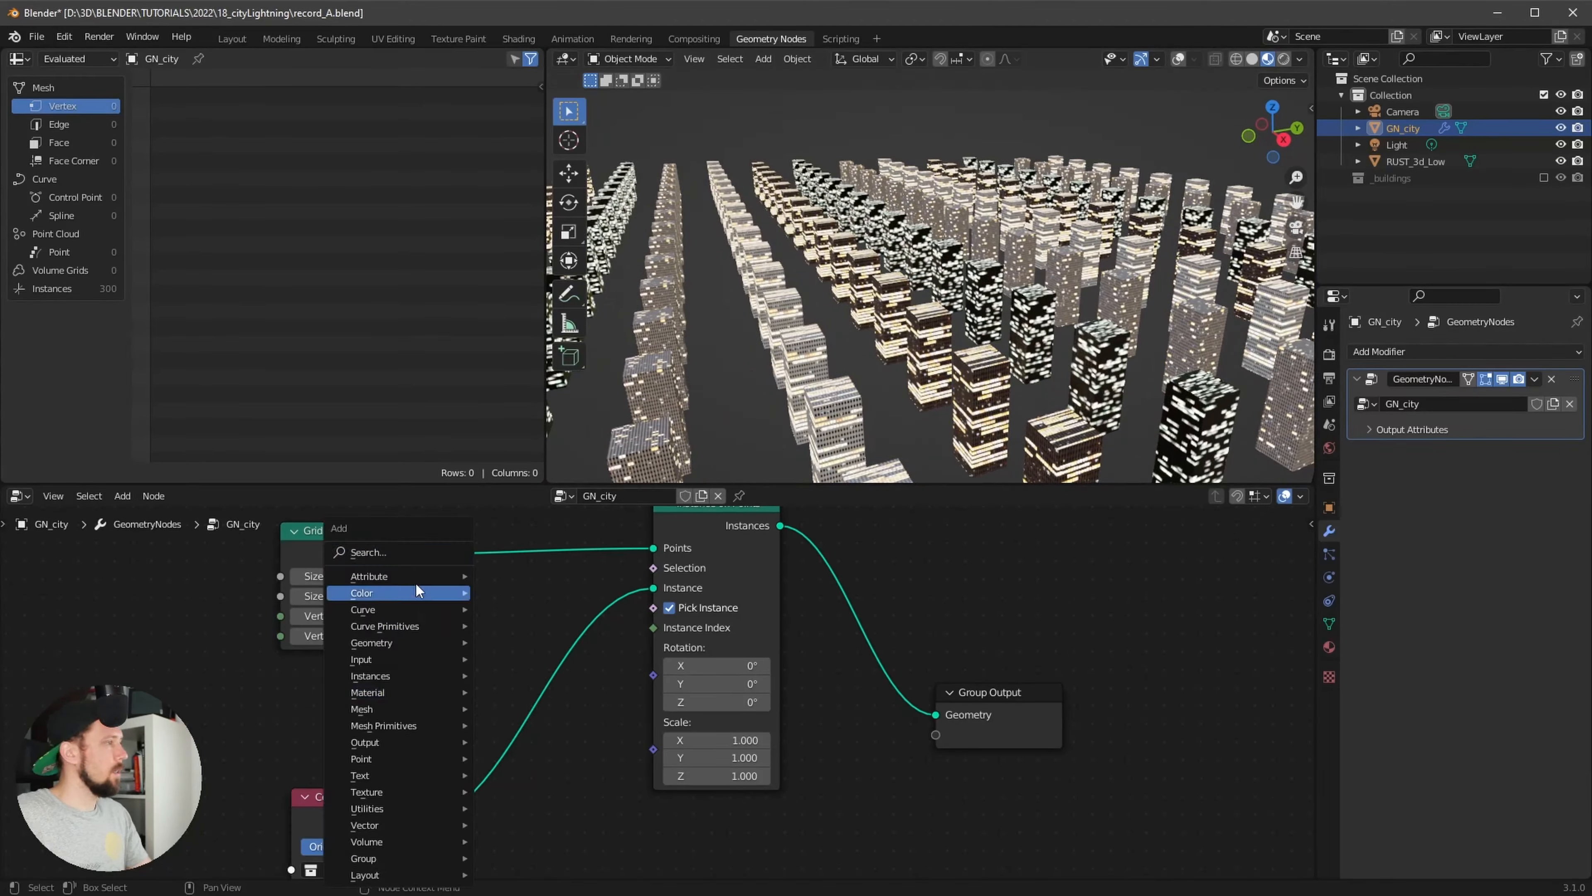
pyautogui.click(414, 552)
pyautogui.write('ramn')
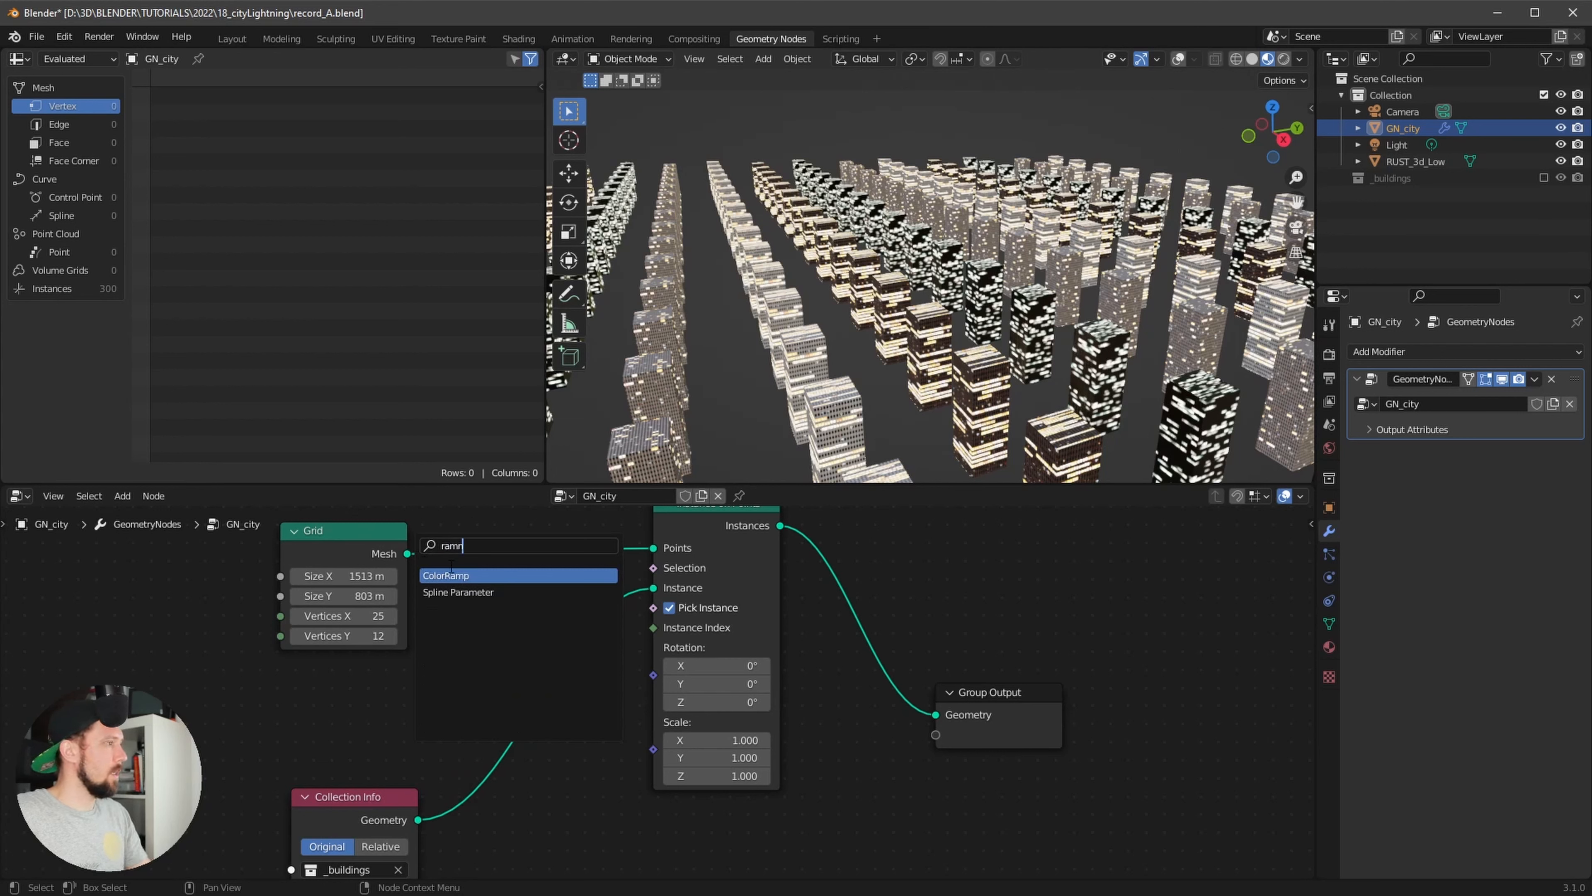
pyautogui.press('BackSpace')
pyautogui.press('BackSpace')
pyautogui.write('fo')
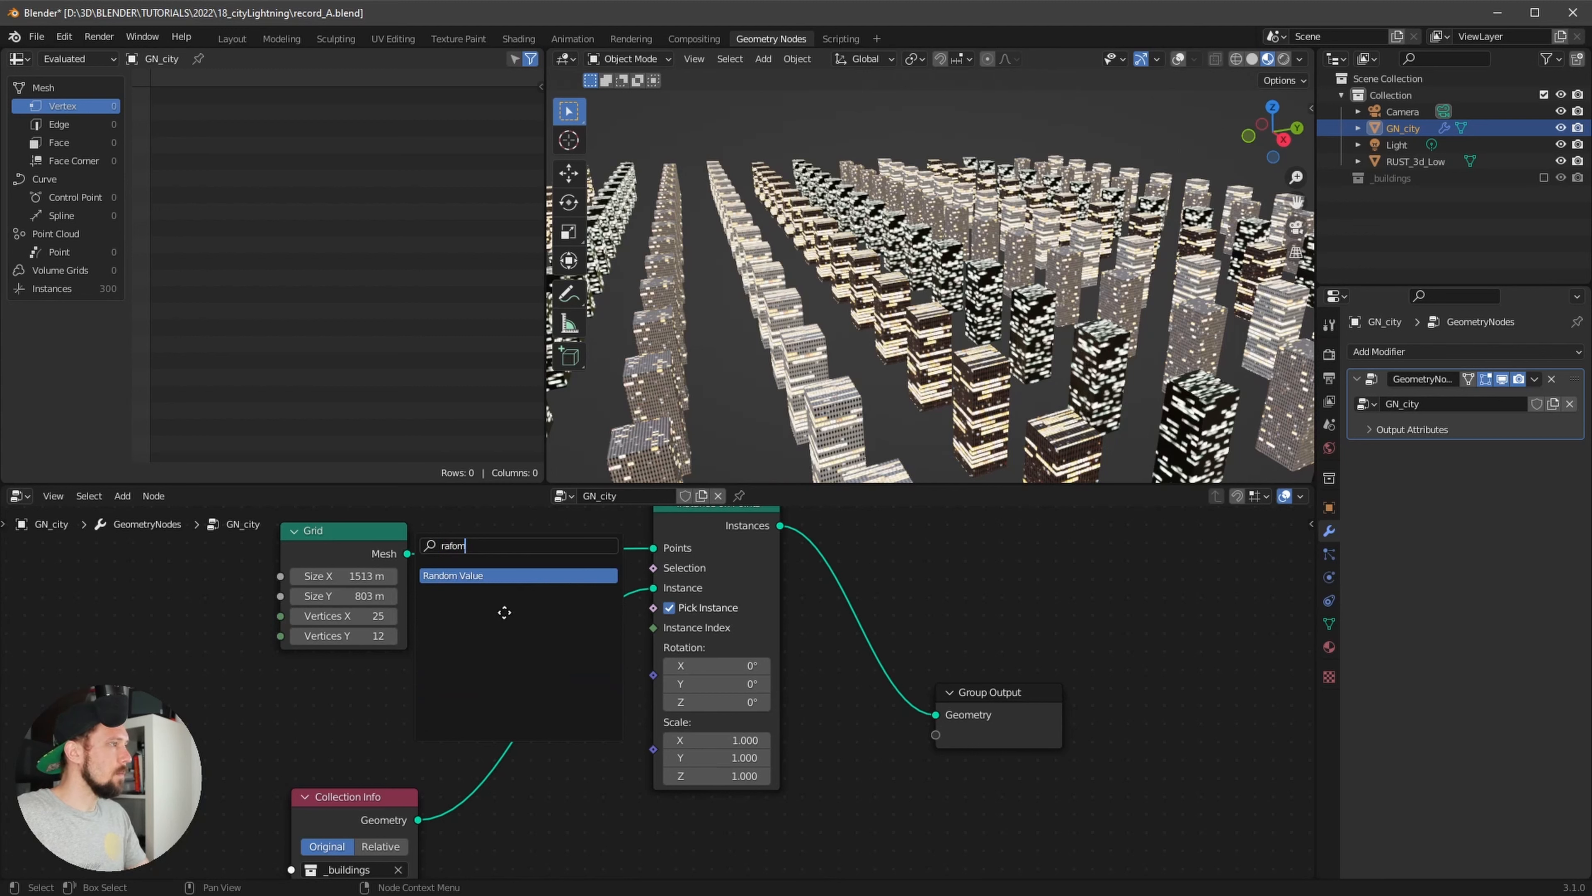
pyautogui.press('Return')
pyautogui.click(230, 723)
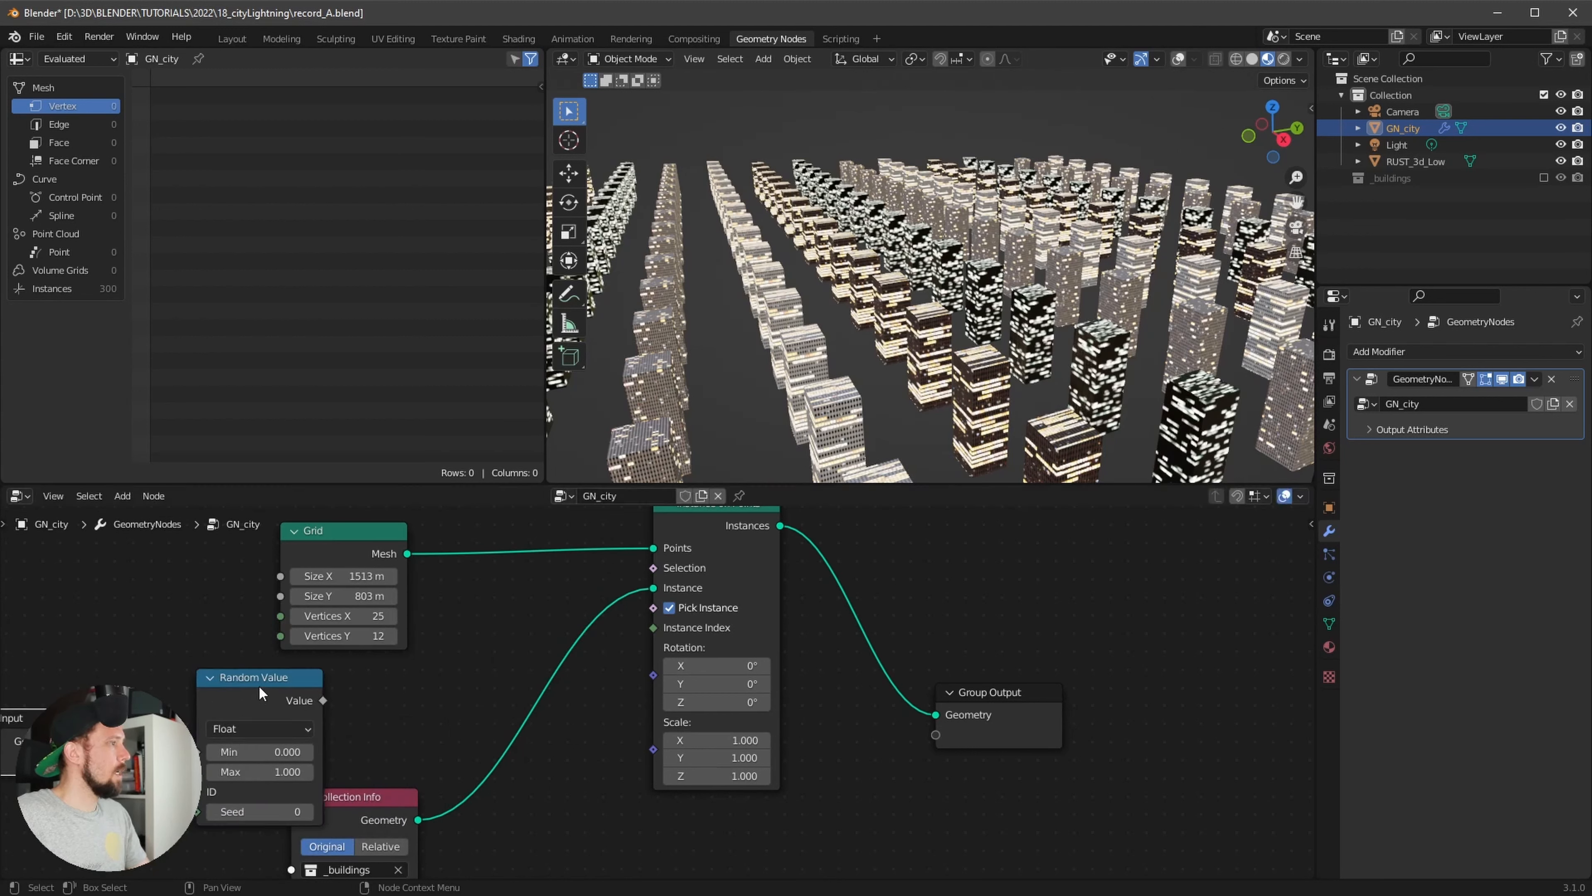
pyautogui.moveTo(254, 717); pyautogui.dragTo(653, 627)
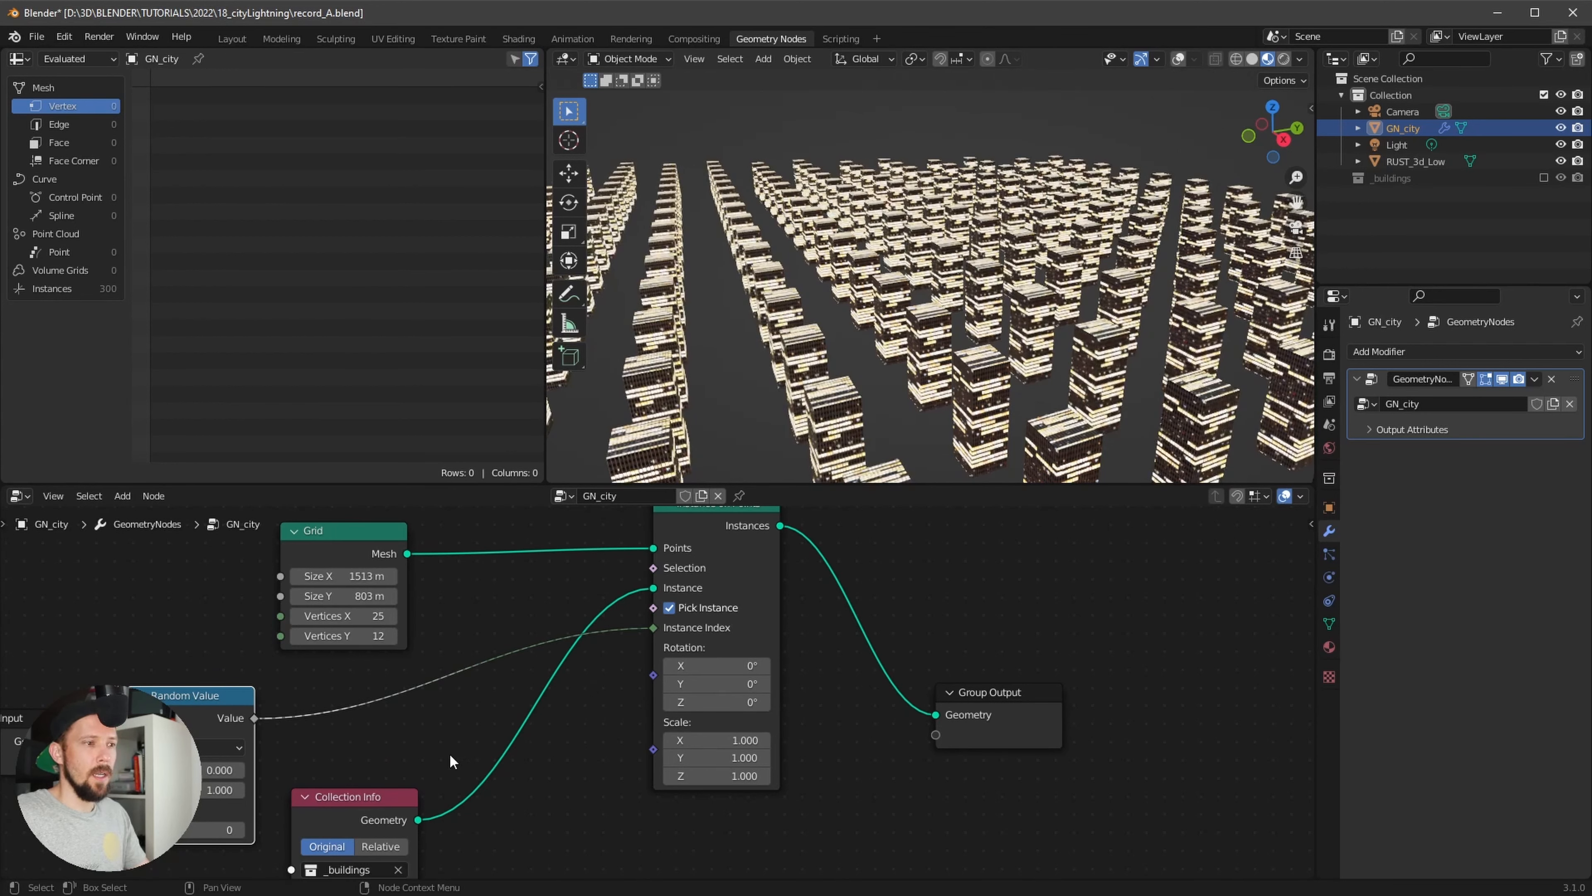
# Switch the Random Value node to Integer with minimum 0 and maximum 118, and reconnect it to Instance Index
pyautogui.click(216, 748)
pyautogui.click(202, 792)
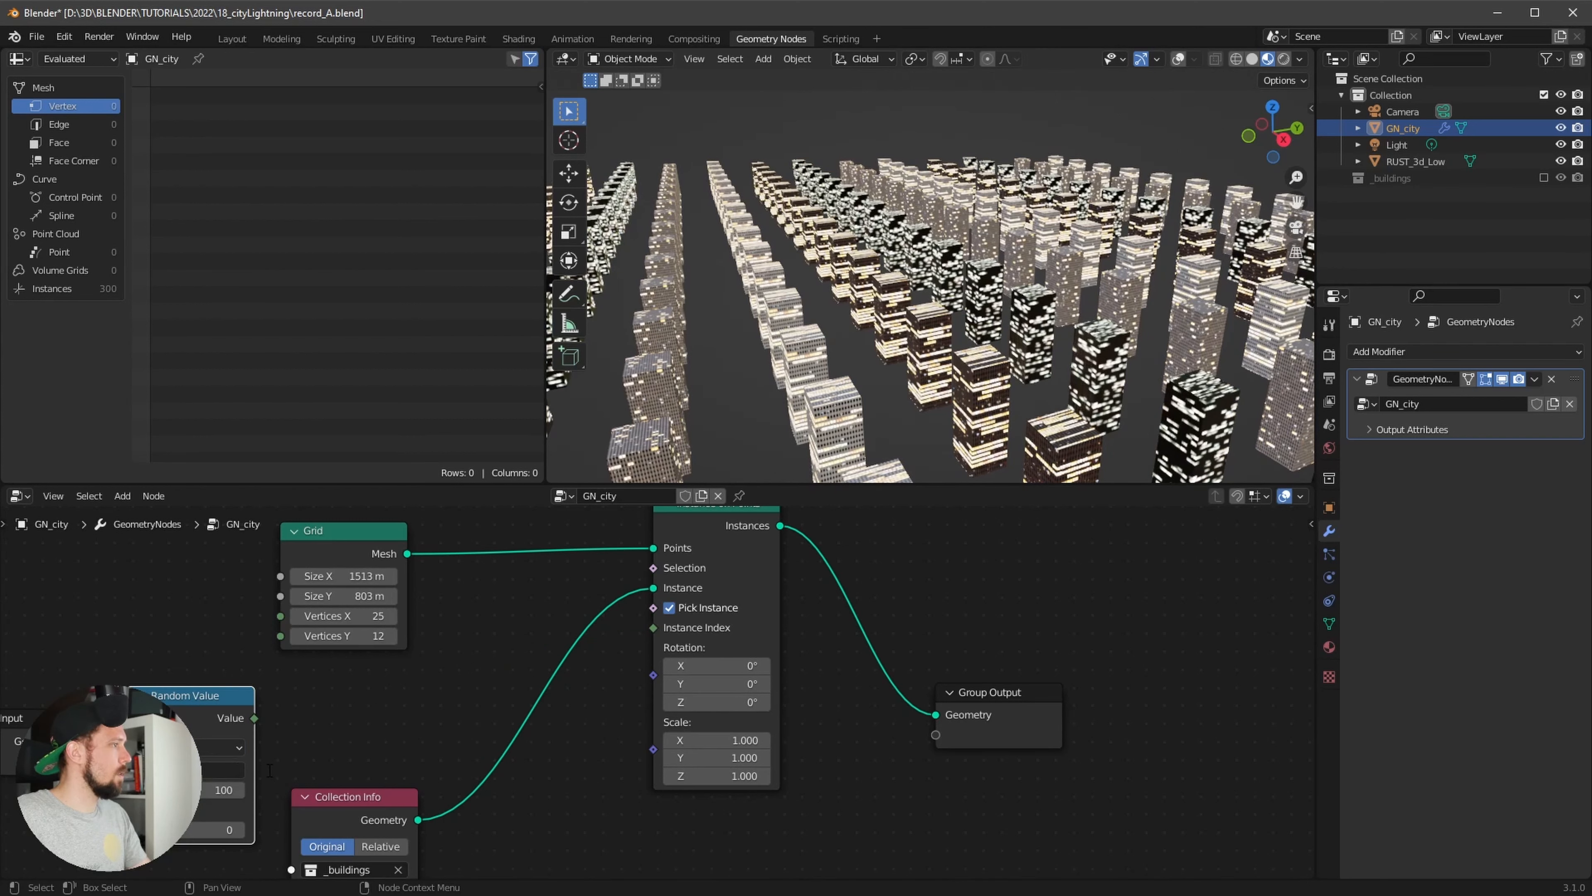
pyautogui.press('Tab')
pyautogui.write('118')
pyautogui.press('Return')
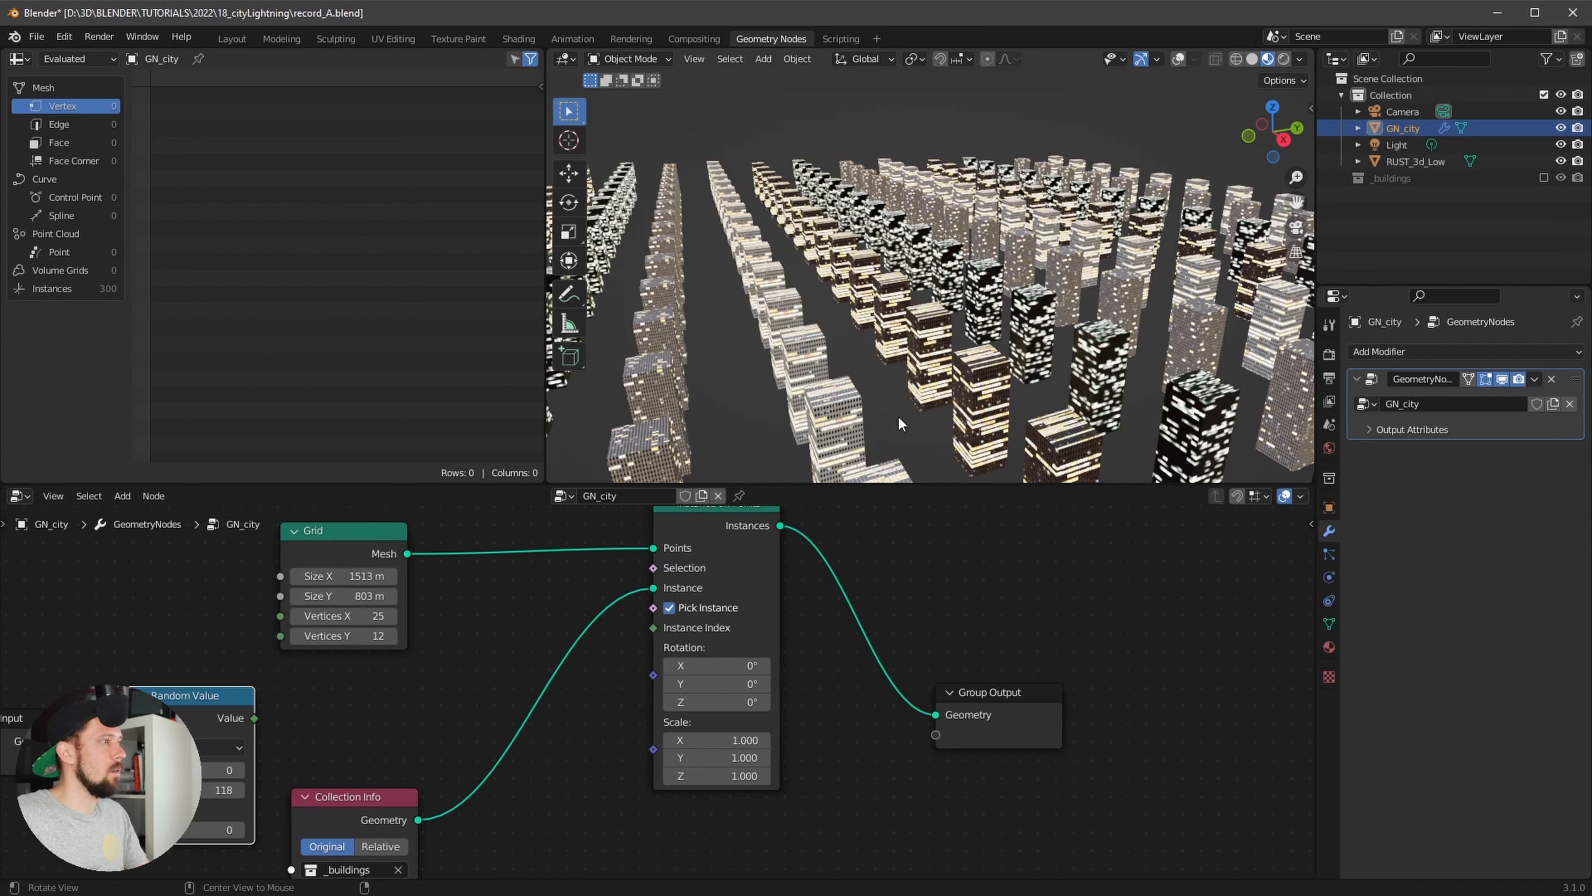
pyautogui.moveTo(254, 717); pyautogui.dragTo(656, 627)
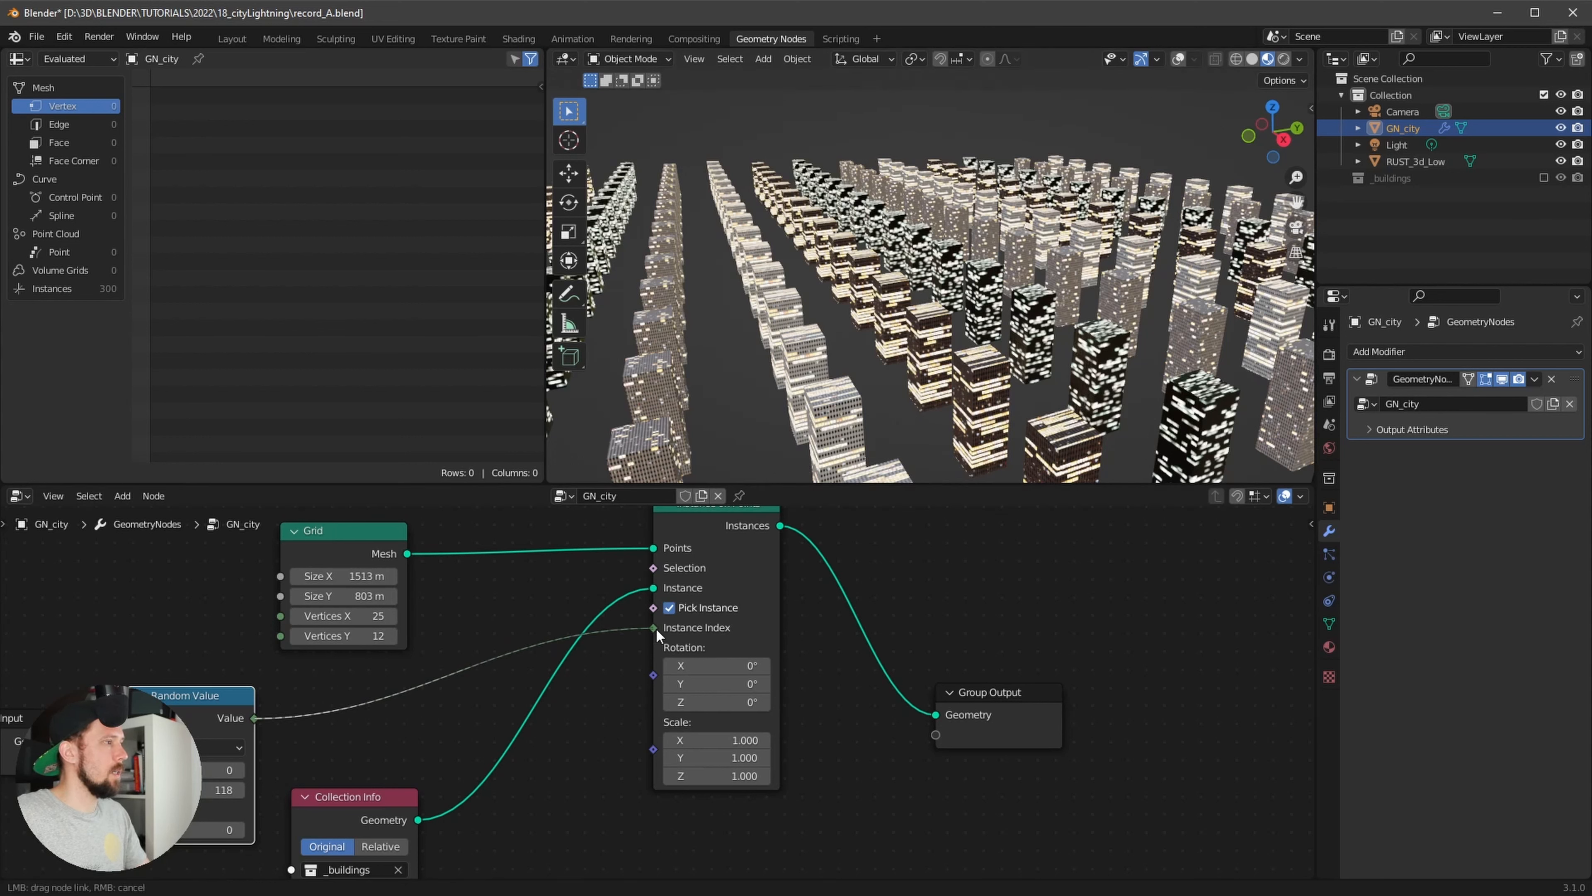
pyautogui.moveTo(1003, 370); pyautogui.dragTo(963, 391, button='middle')
# Try a minimum of -5 on the integer Random Value node and undo it
pyautogui.moveTo(229, 770); pyautogui.dragTo(228, 769)
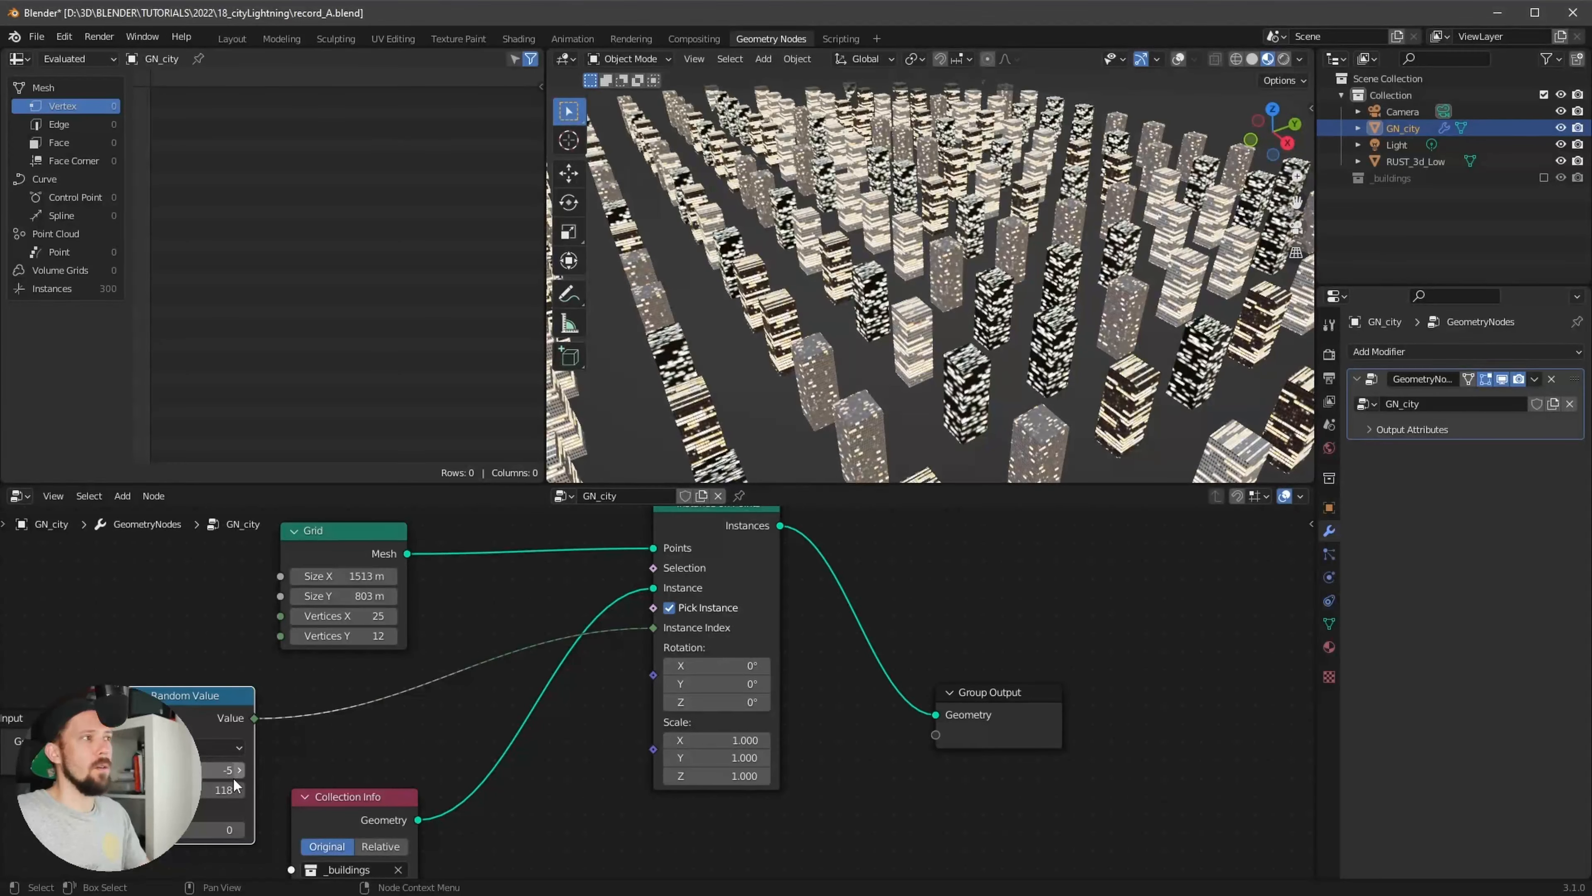
pyautogui.hotkey('ctrl', 'z')
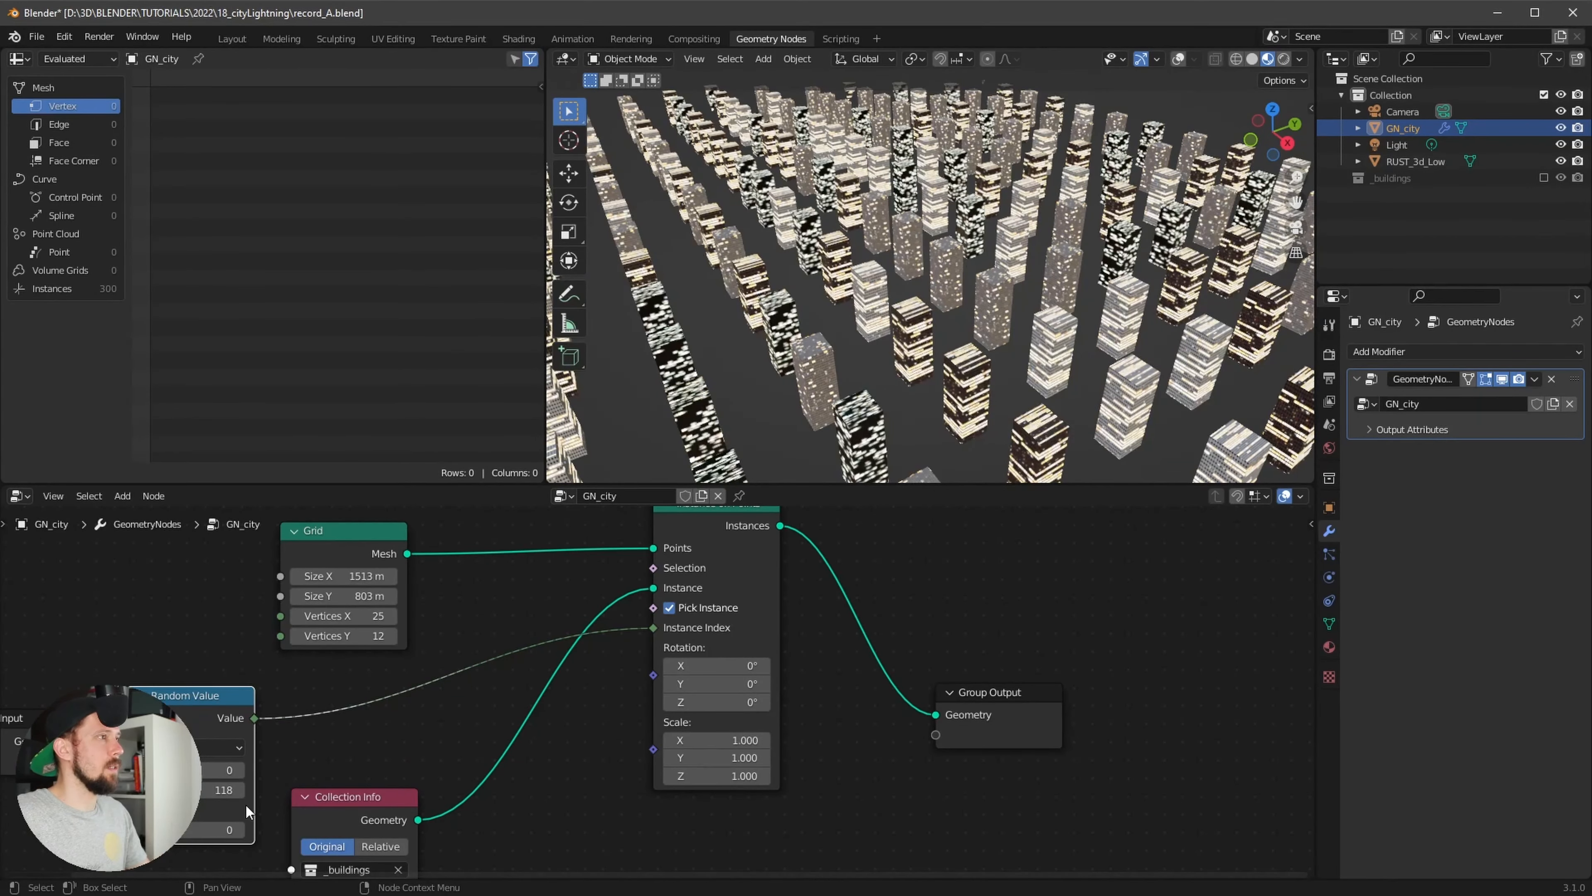
pyautogui.moveTo(966, 358); pyautogui.dragTo(991, 361, button='middle')
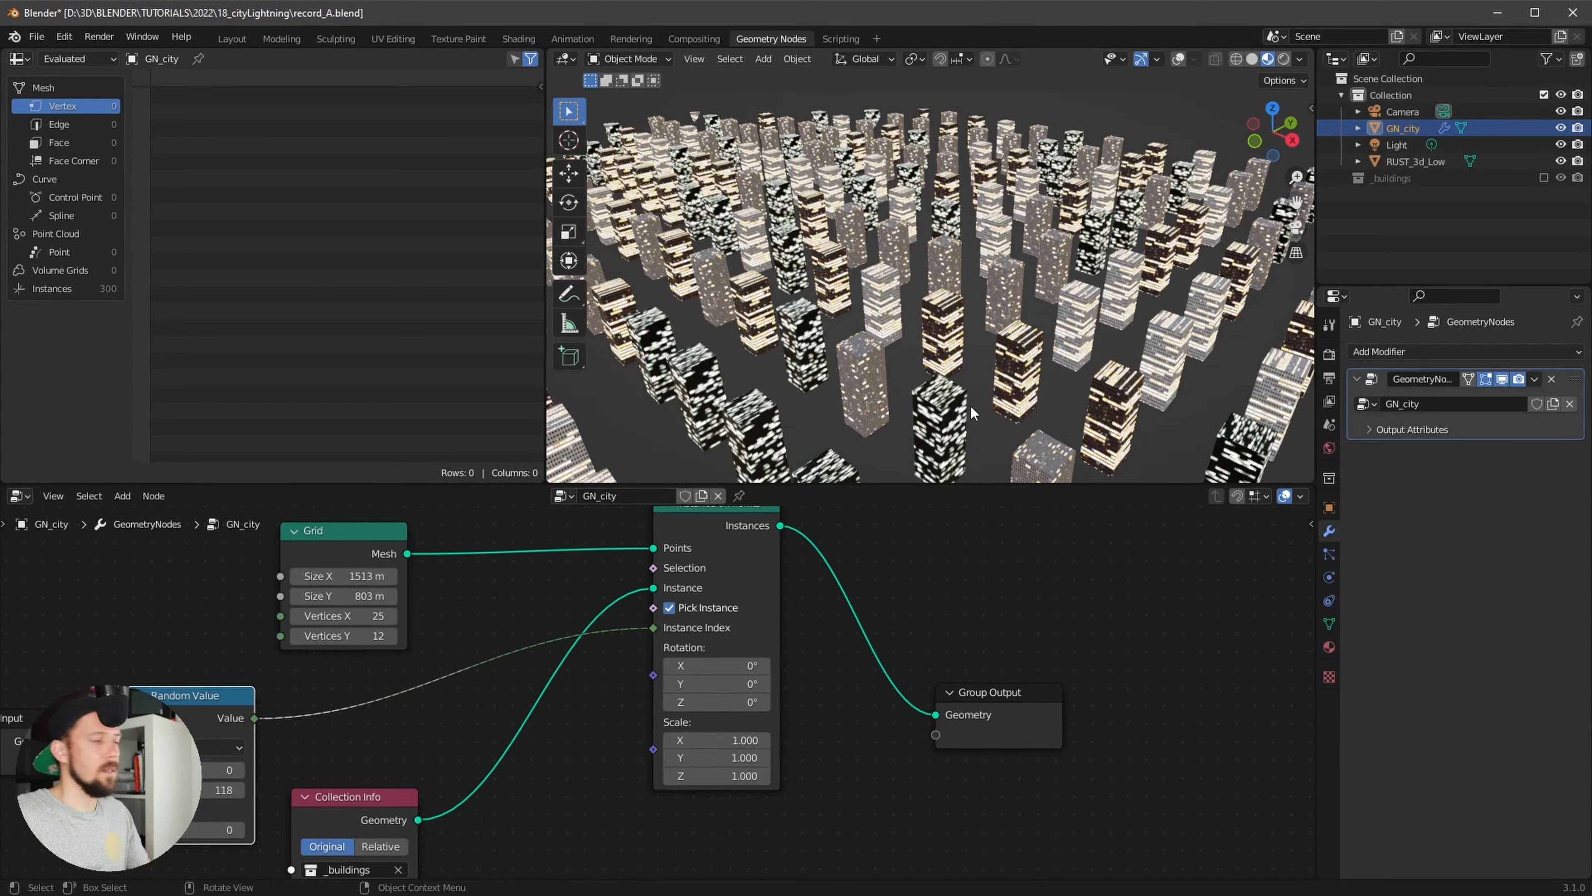
# Tidy the node layout by moving the Random Value and Collection Info nodes slightly upward
pyautogui.scroll(-2, 409, 690)
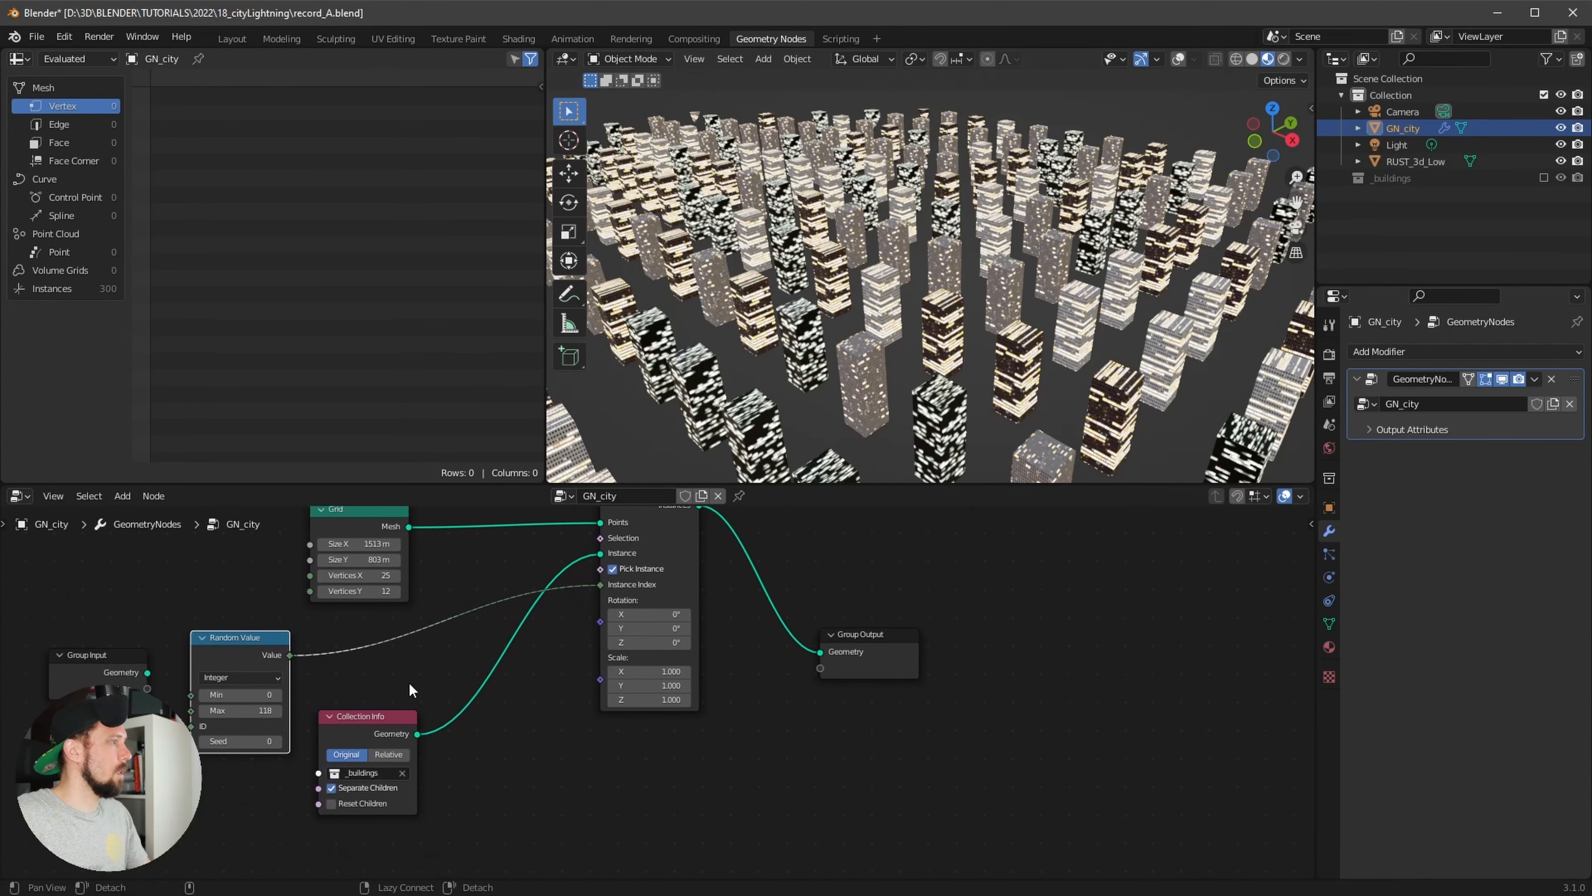
pyautogui.moveTo(261, 655); pyautogui.dragTo(256, 644)
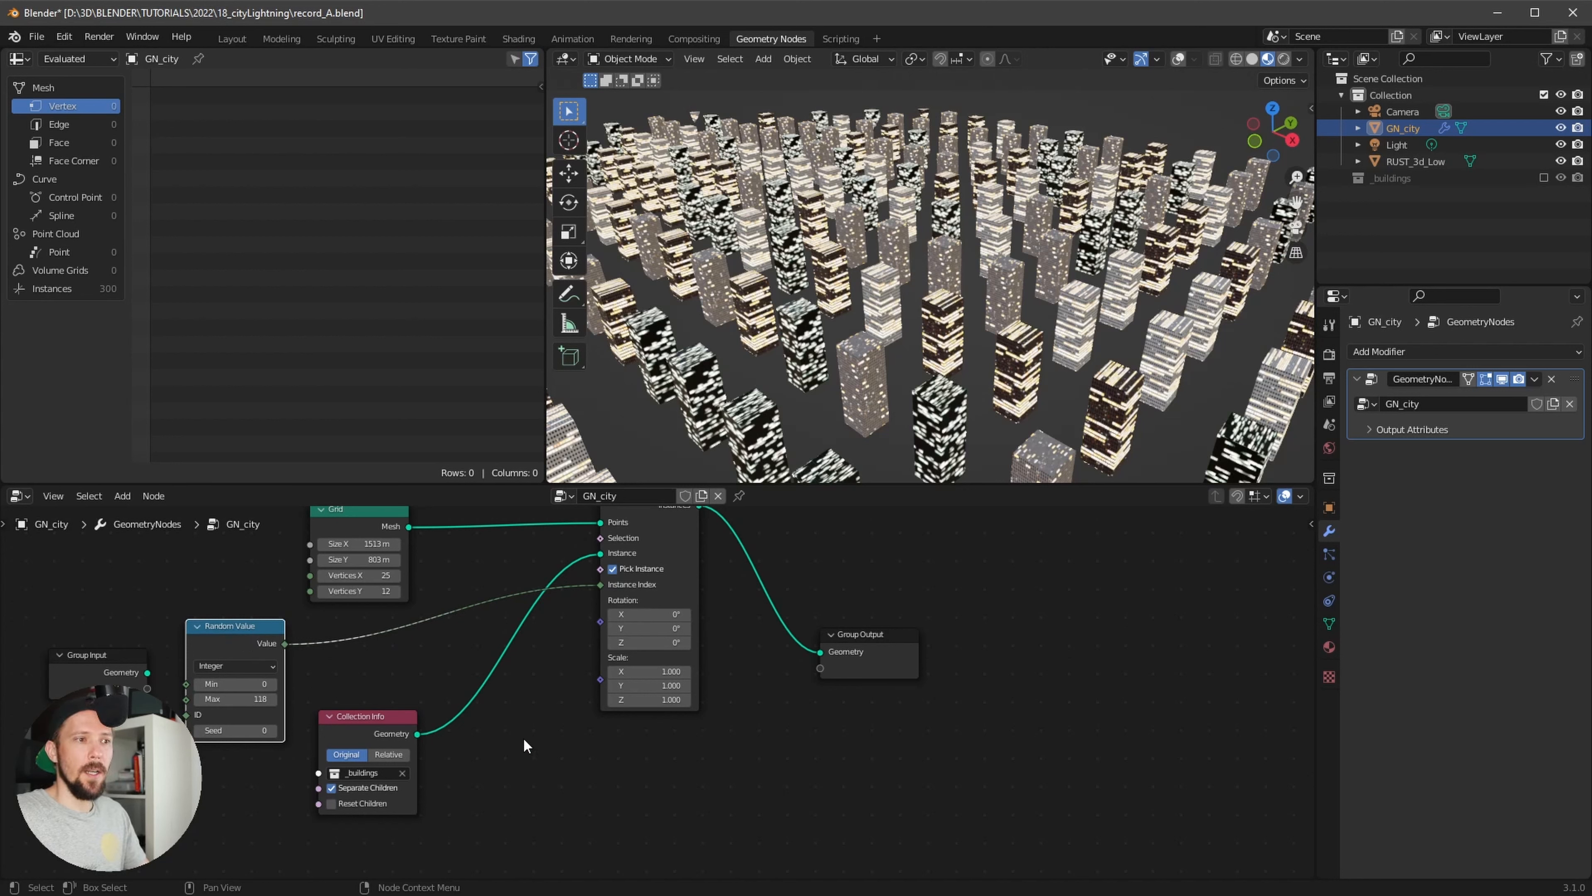
pyautogui.moveTo(660, 779); pyautogui.dragTo(707, 749, button='middle')
pyautogui.moveTo(433, 686); pyautogui.dragTo(433, 664)
pyautogui.moveTo(771, 757); pyautogui.dragTo(790, 692, button='middle')
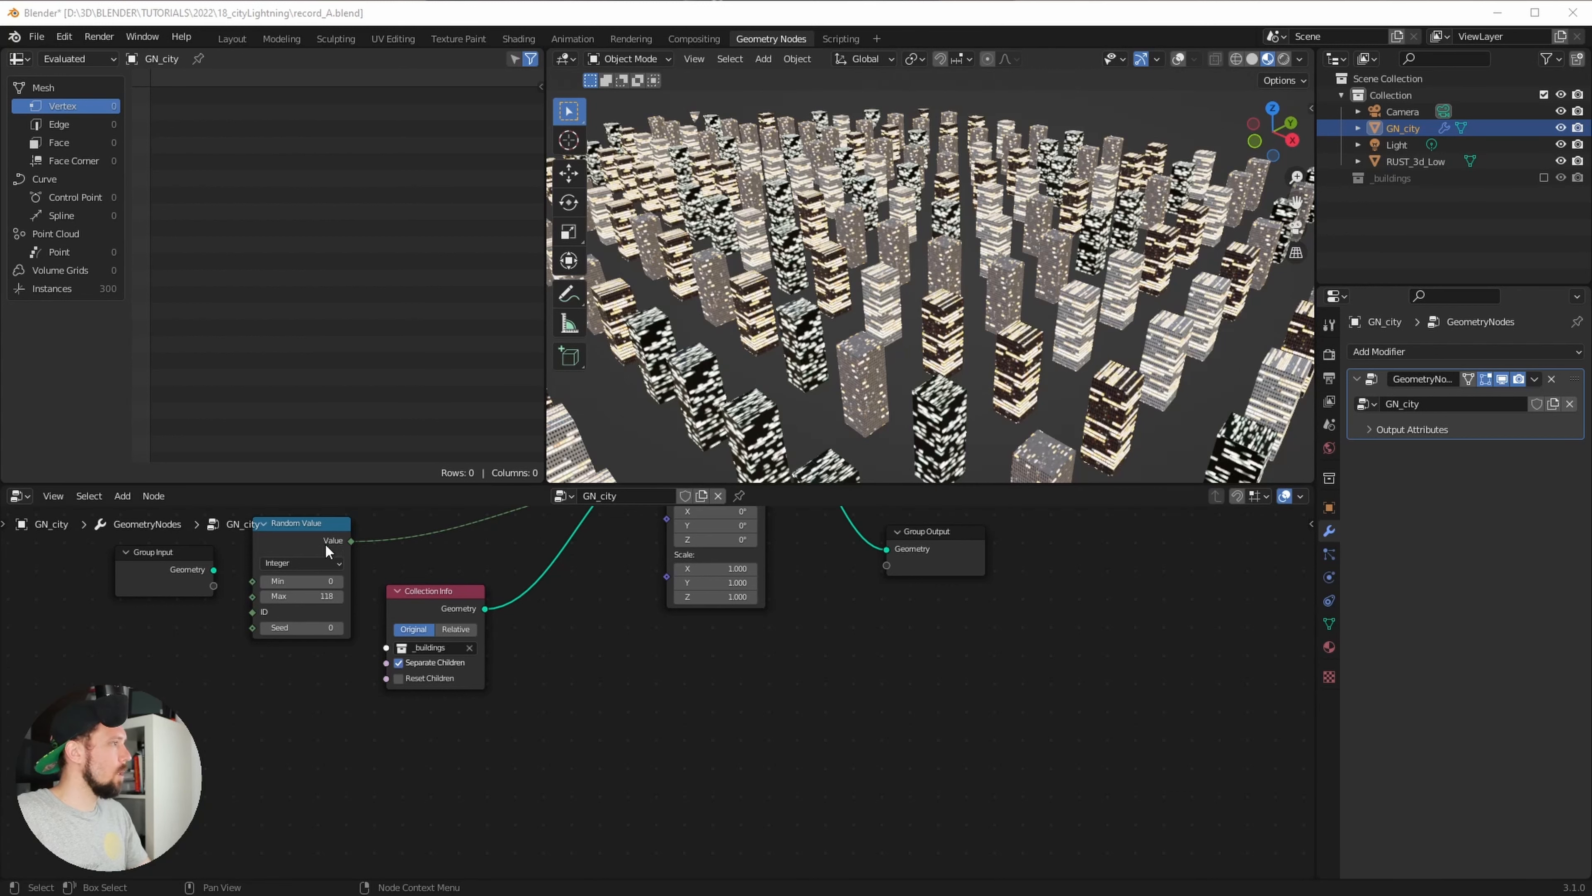
# Duplicate the Random Value node and place the copy below the Collection Info node
pyautogui.click(307, 531)
pyautogui.hotkey('shift', 'd')
pyautogui.click(471, 746)
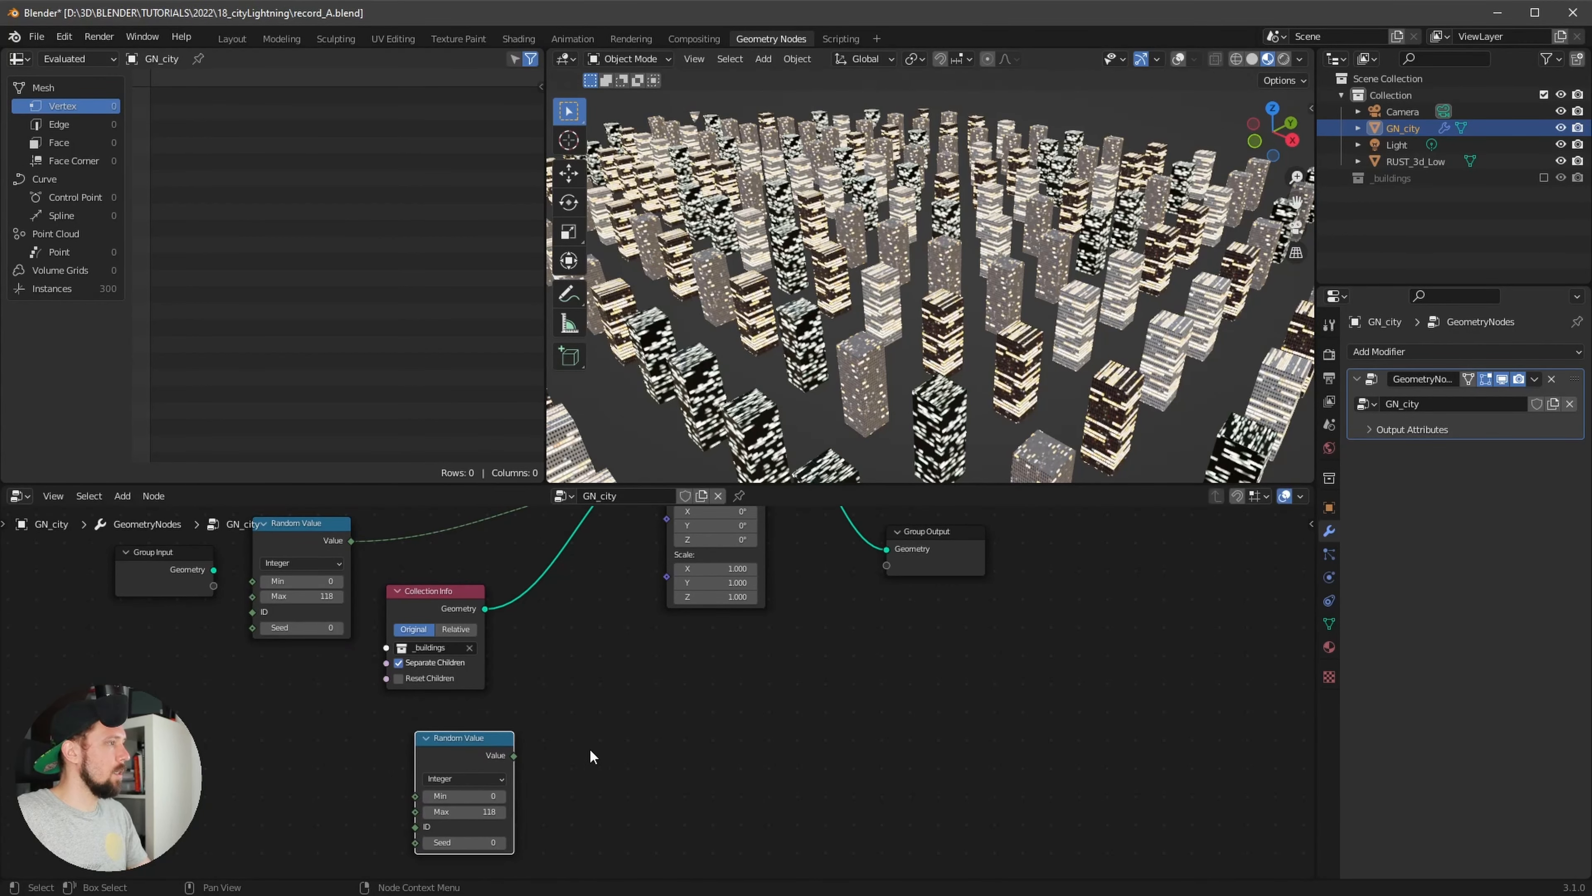
pyautogui.click(578, 776)
pyautogui.moveTo(646, 747); pyautogui.dragTo(629, 747, button='middle')
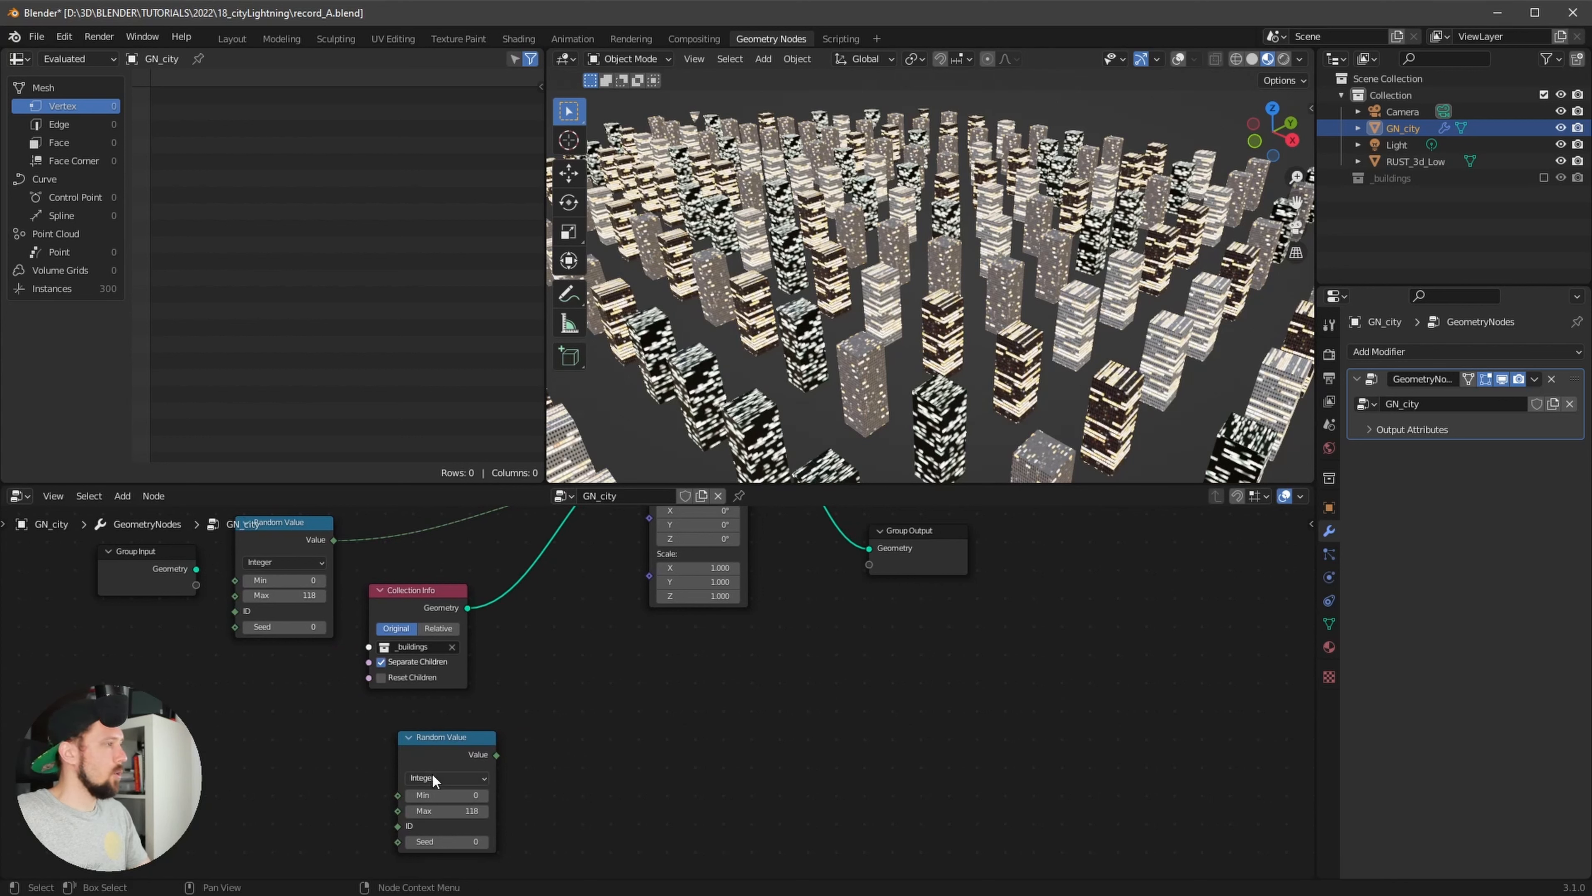
# Set the duplicated Random Value node to Vector and link its value to Scale on Instance on Points
pyautogui.click(448, 778)
pyautogui.click(457, 828)
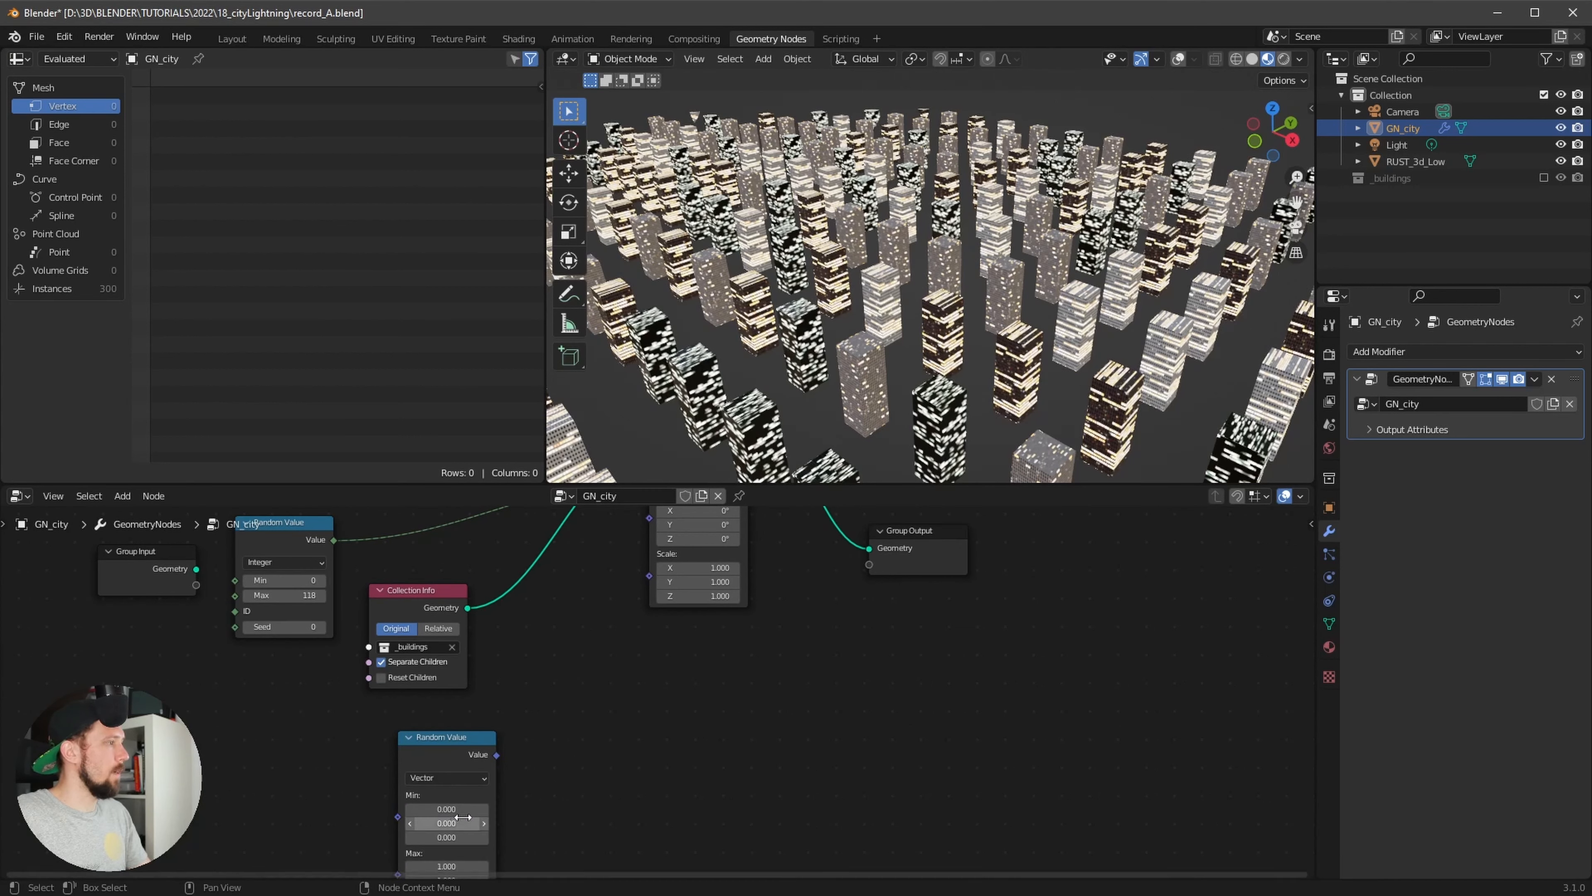
pyautogui.moveTo(464, 734); pyautogui.dragTo(445, 721)
pyautogui.moveTo(686, 737)
pyautogui.mouseDown(button='middle')
pyautogui.moveTo(673, 675)
pyautogui.moveTo(676, 726)
pyautogui.mouseUp(button='middle')
pyautogui.moveTo(469, 732); pyautogui.dragTo(639, 543)
pyautogui.moveTo(953, 346); pyautogui.dragTo(940, 395, button='middle')
# Insert a Vector Math node set to Add on the link between the vector Random Value node and Scale
pyautogui.hotkey('shift', 'a')
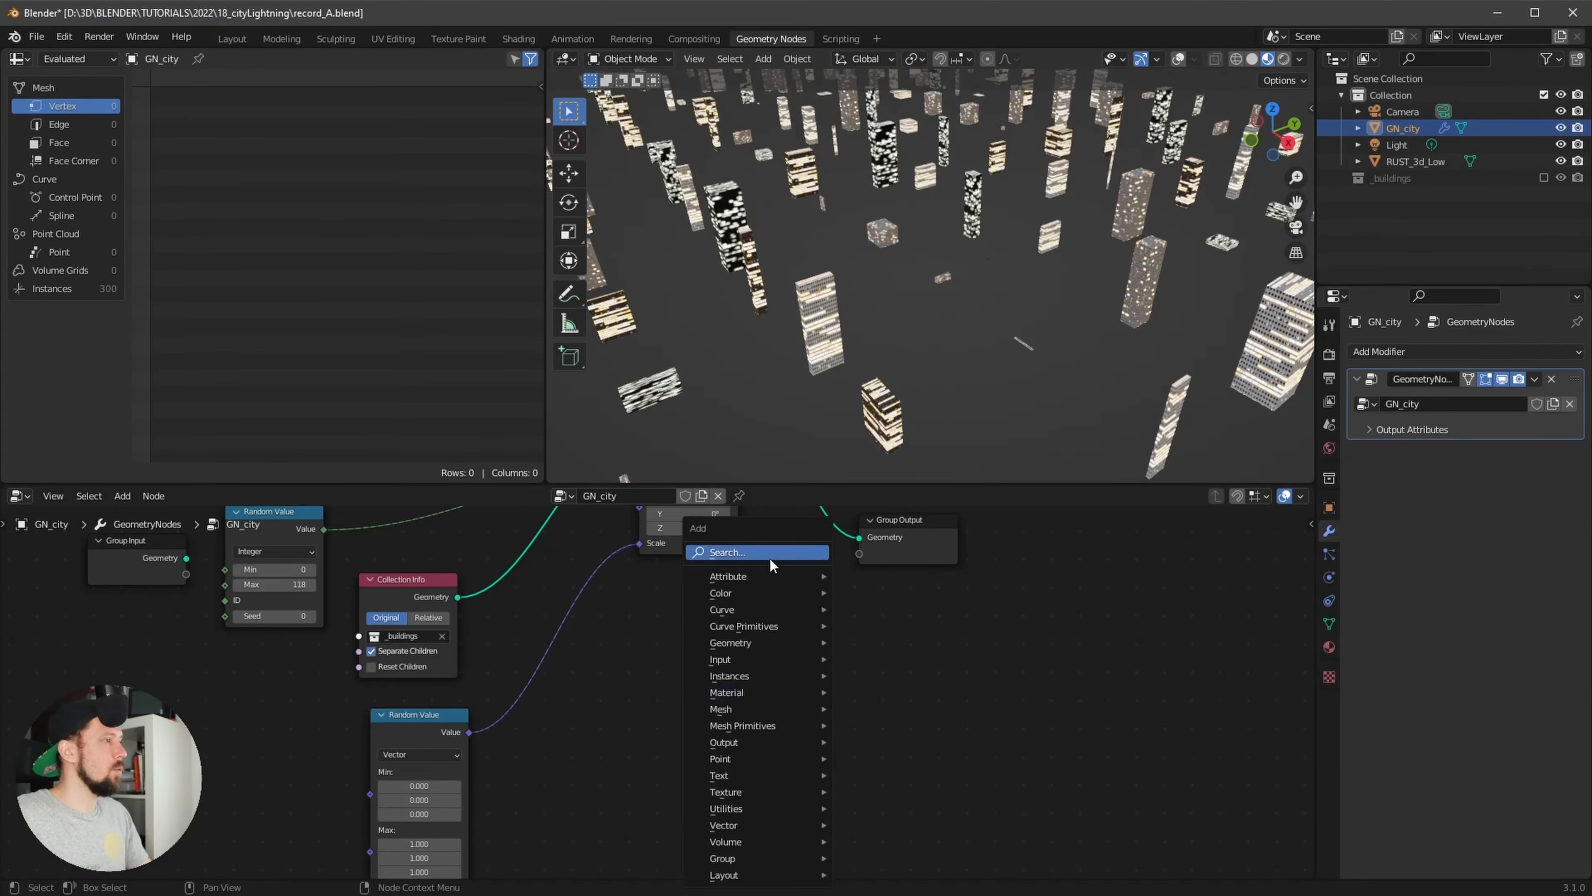
pyautogui.moveTo(713, 679)
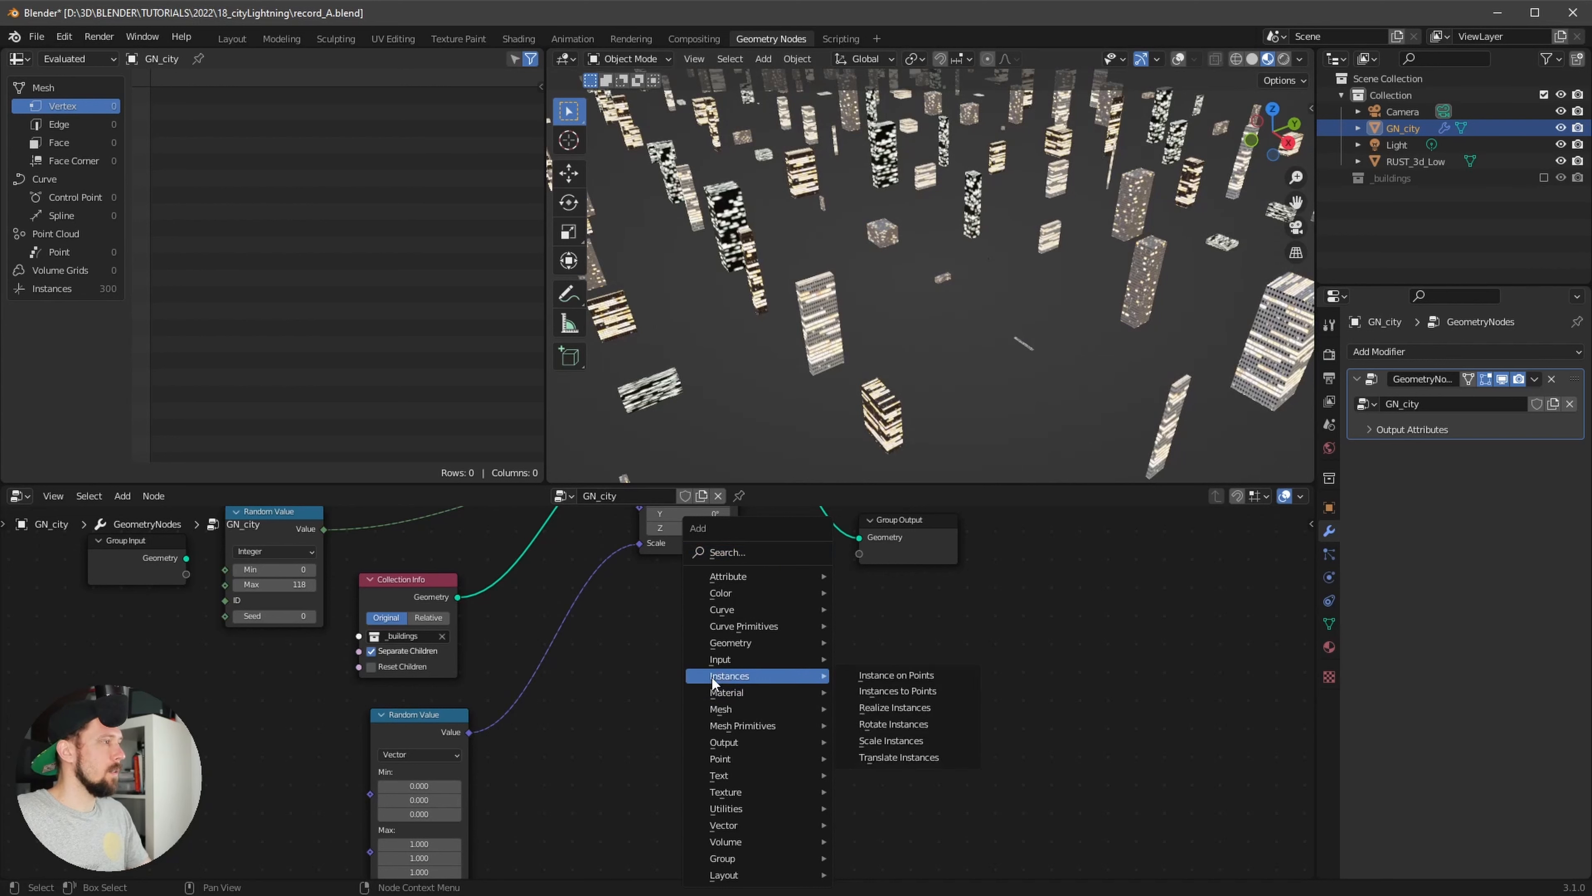
pyautogui.moveTo(735, 642)
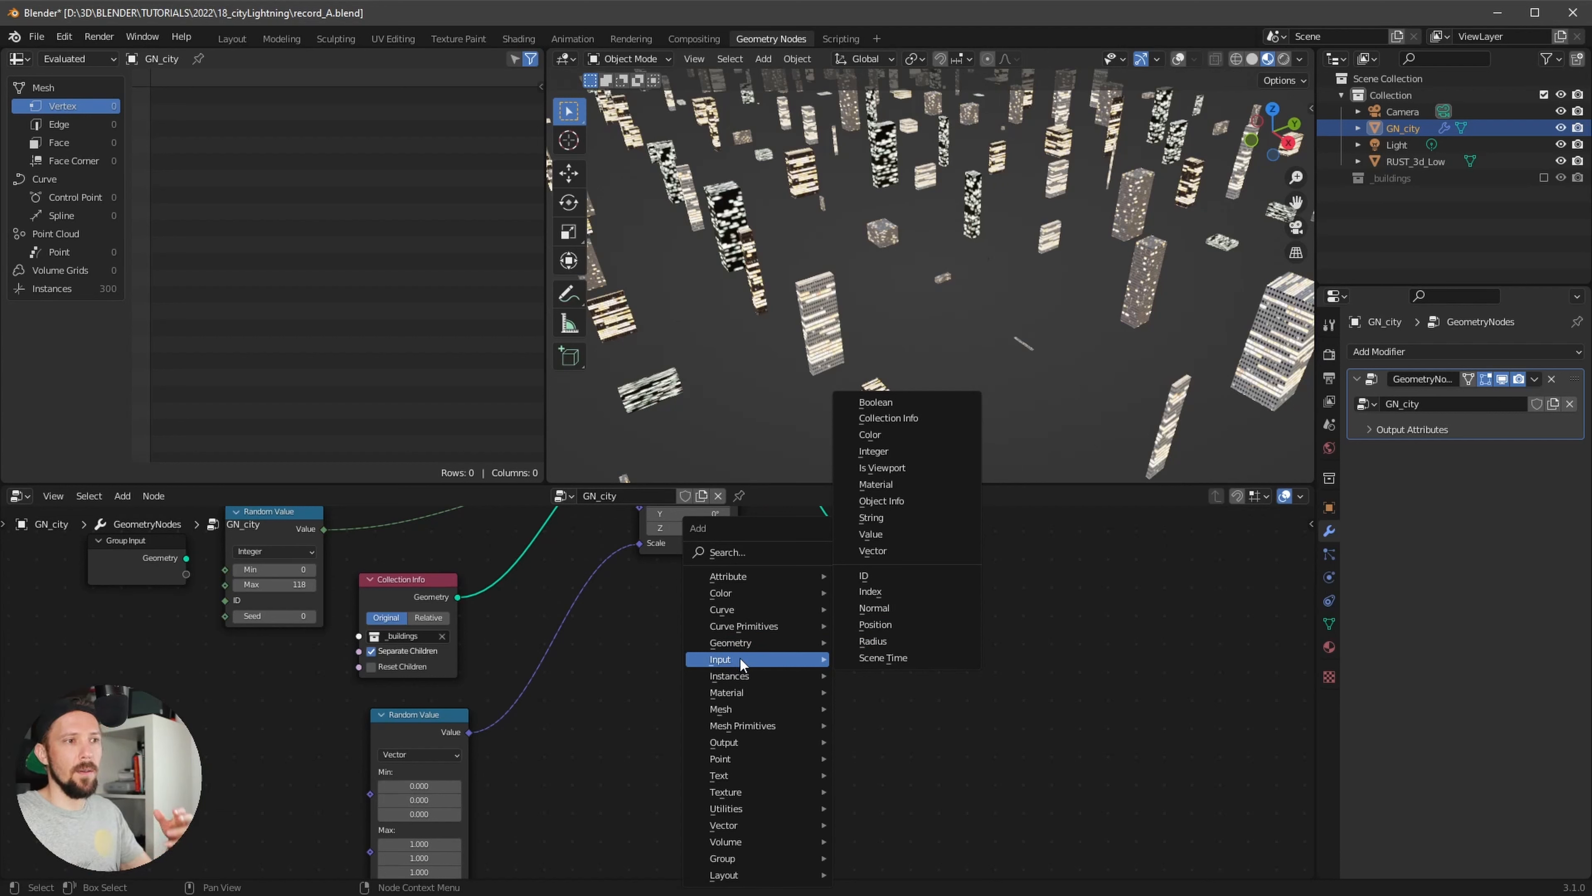
pyautogui.click(762, 552)
pyautogui.write('math')
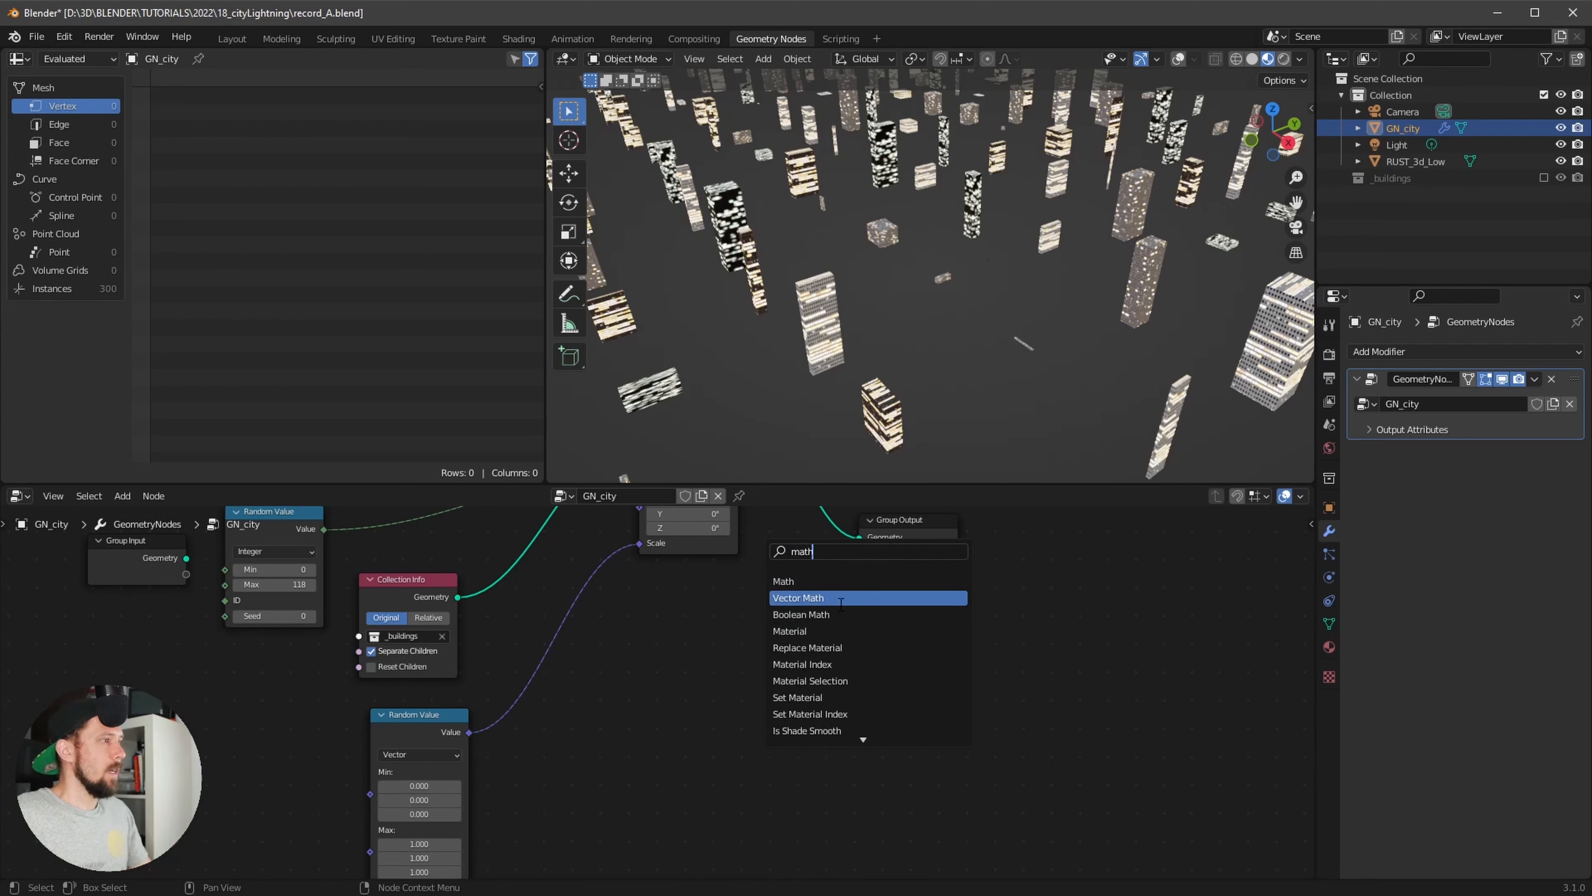
pyautogui.click(841, 603)
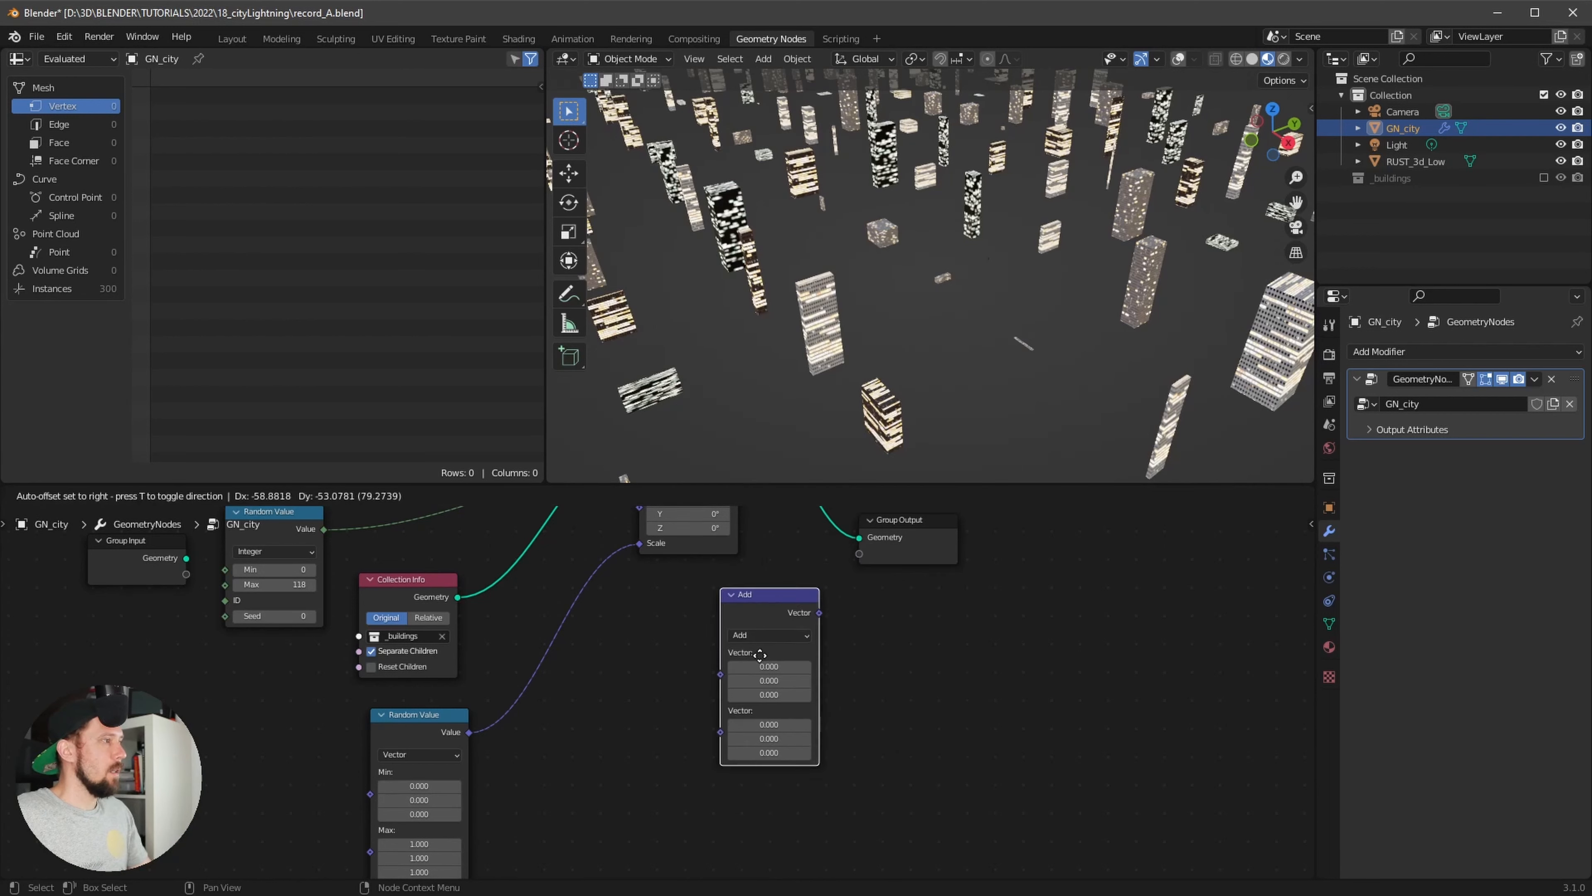
pyautogui.click(613, 643)
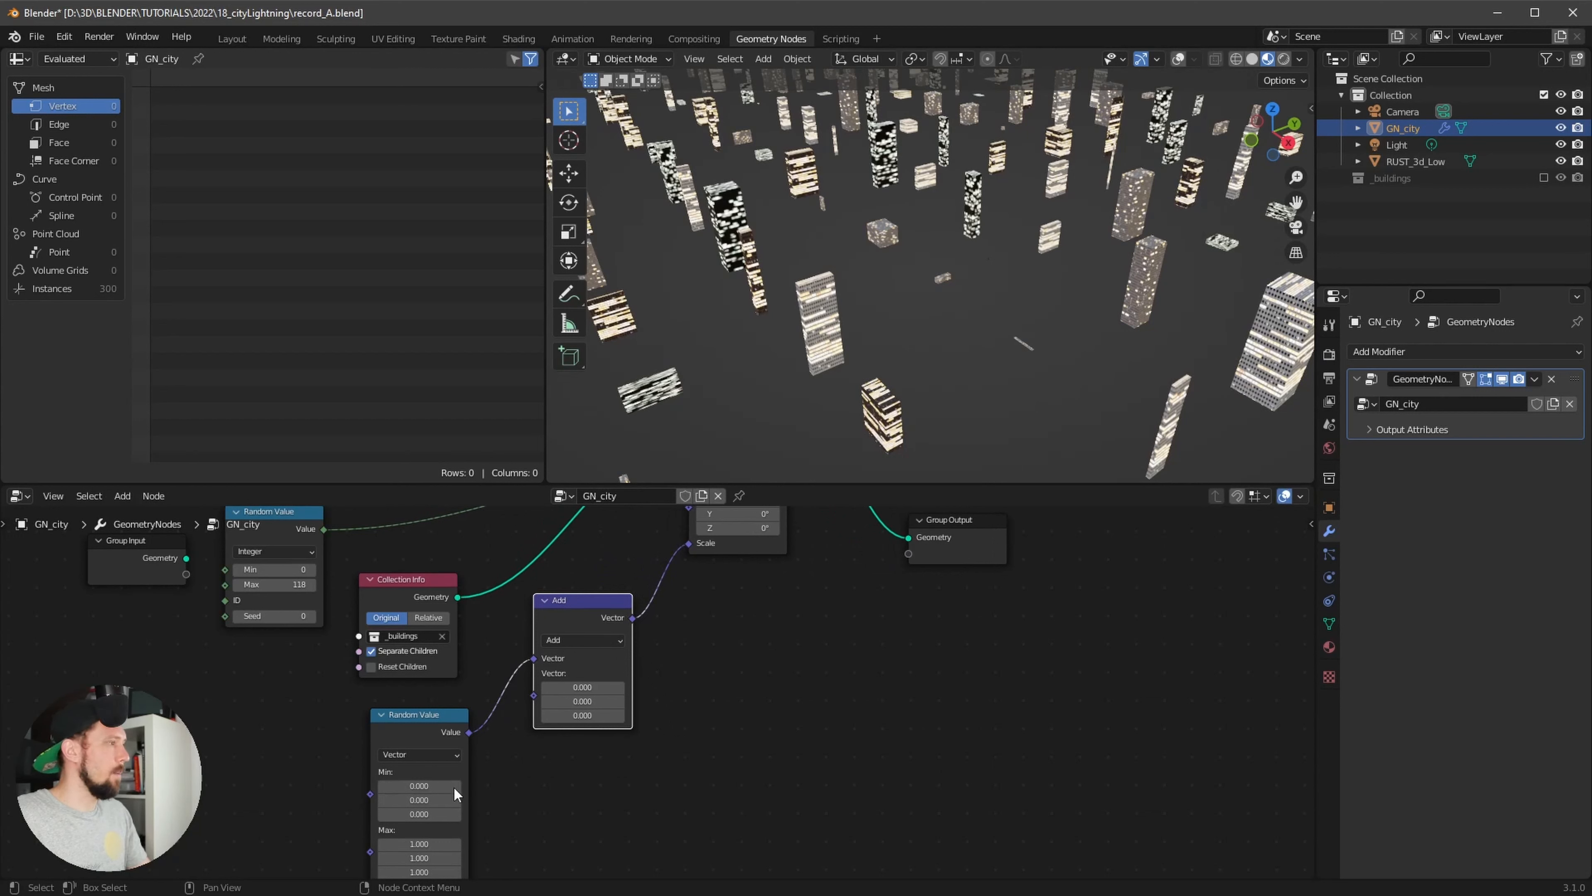
# Move the random vector to the Add node's second input and set its first vector to 1.000 on all three axes
pyautogui.moveTo(539, 663); pyautogui.dragTo(534, 696)
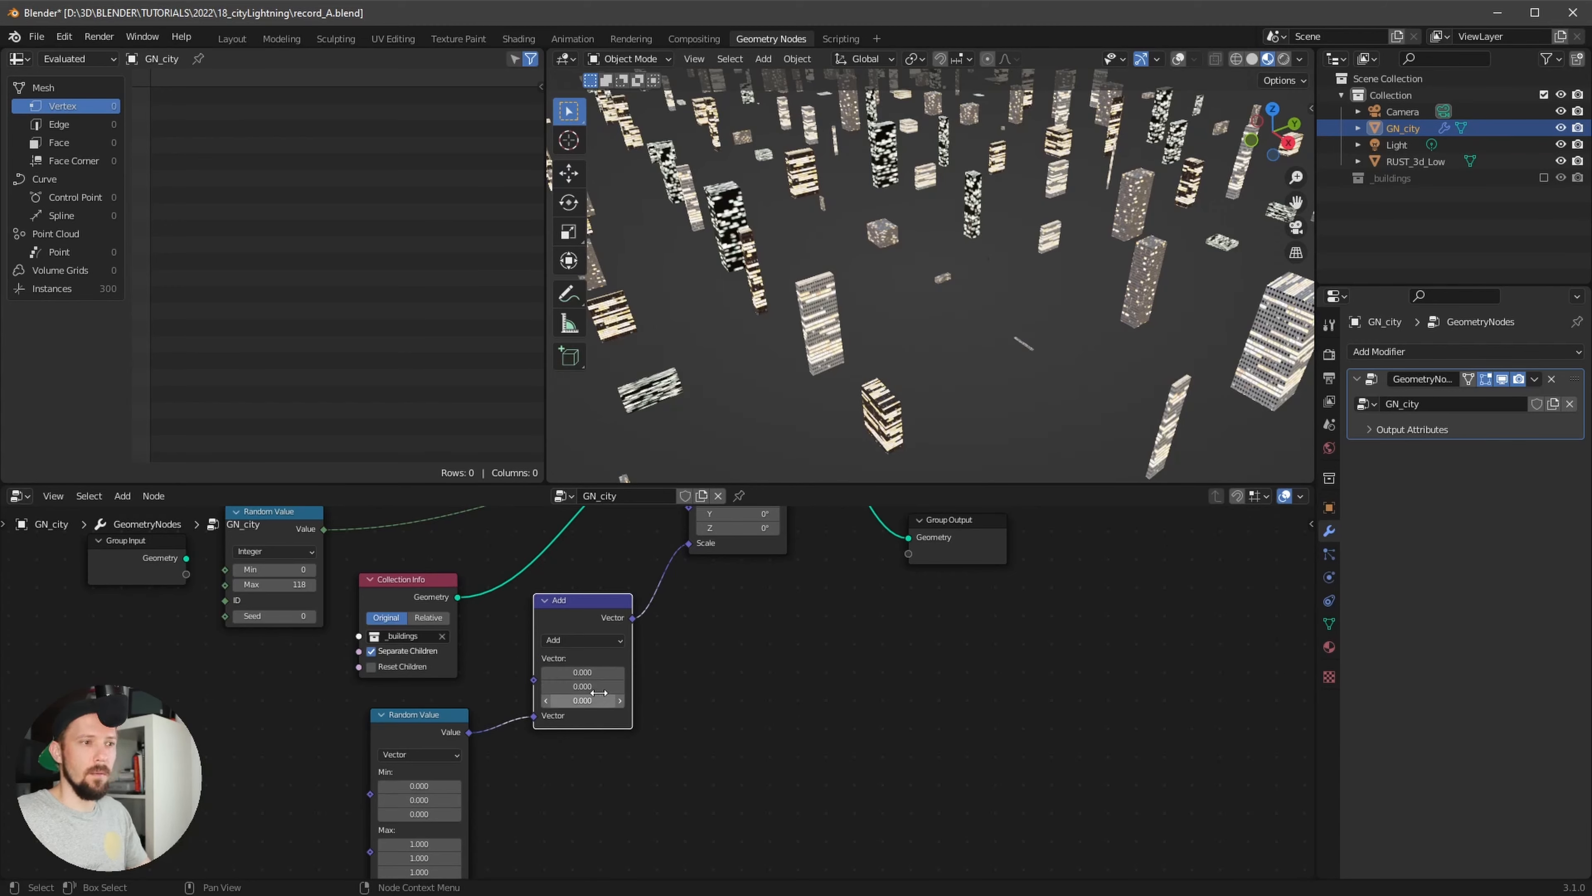
pyautogui.click(600, 676)
pyautogui.write('1')
pyautogui.press('Tab')
pyautogui.write('1')
pyautogui.press('Tab')
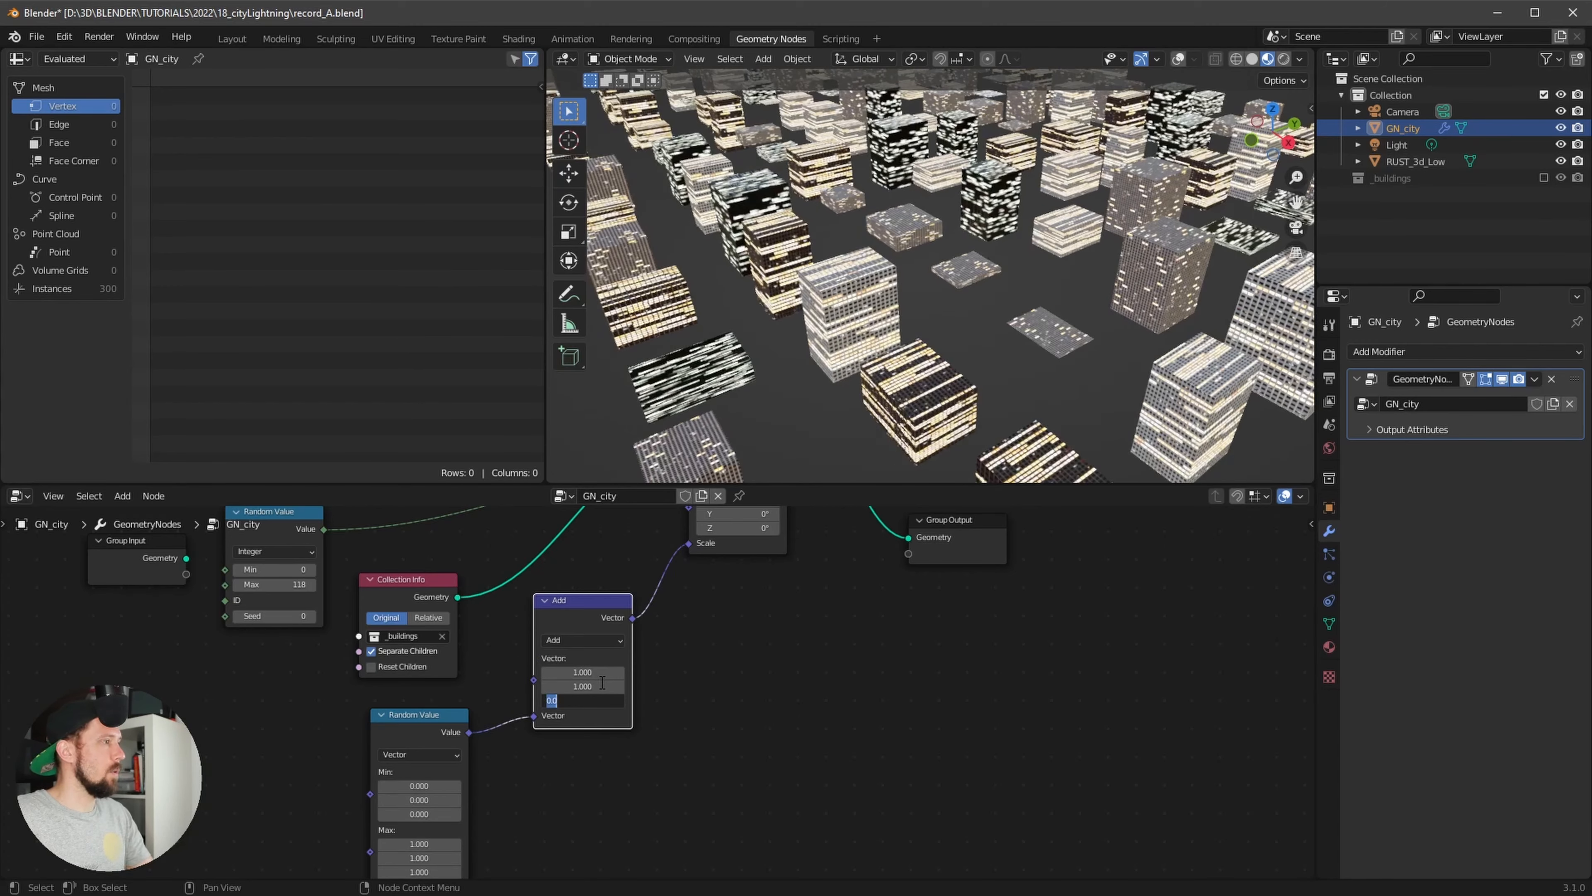
pyautogui.press('Return')
pyautogui.scroll(-5, 786, 465)
pyautogui.moveTo(941, 380); pyautogui.dragTo(970, 301, button='middle')
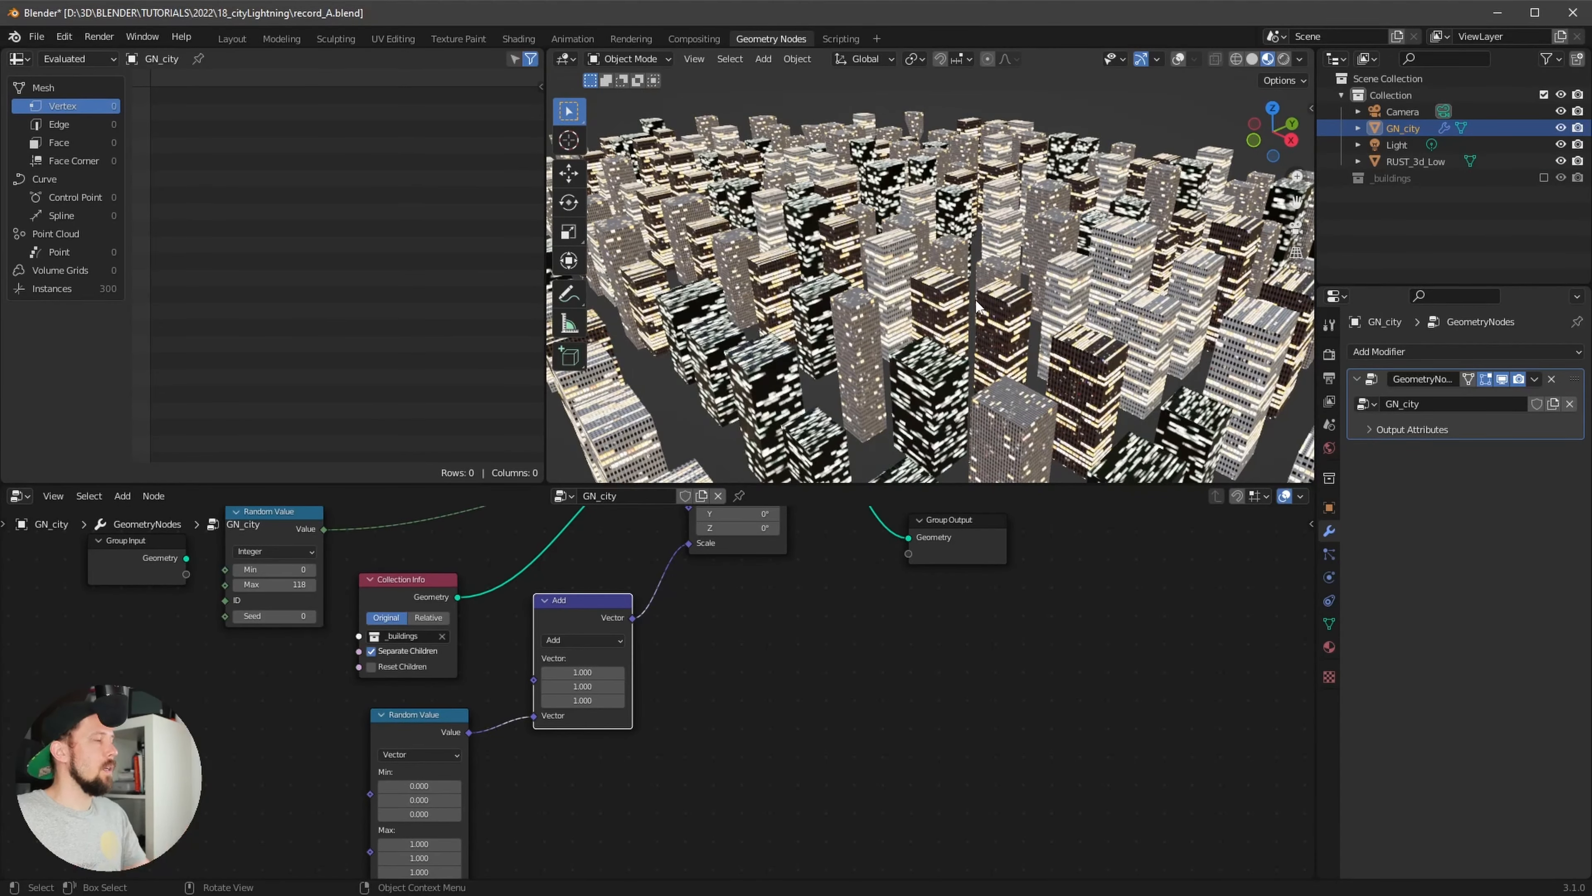
# Set the maximum of the scale's vector Random Value node to 1.500 on all three axes
pyautogui.moveTo(522, 842); pyautogui.dragTo(537, 757, button='middle')
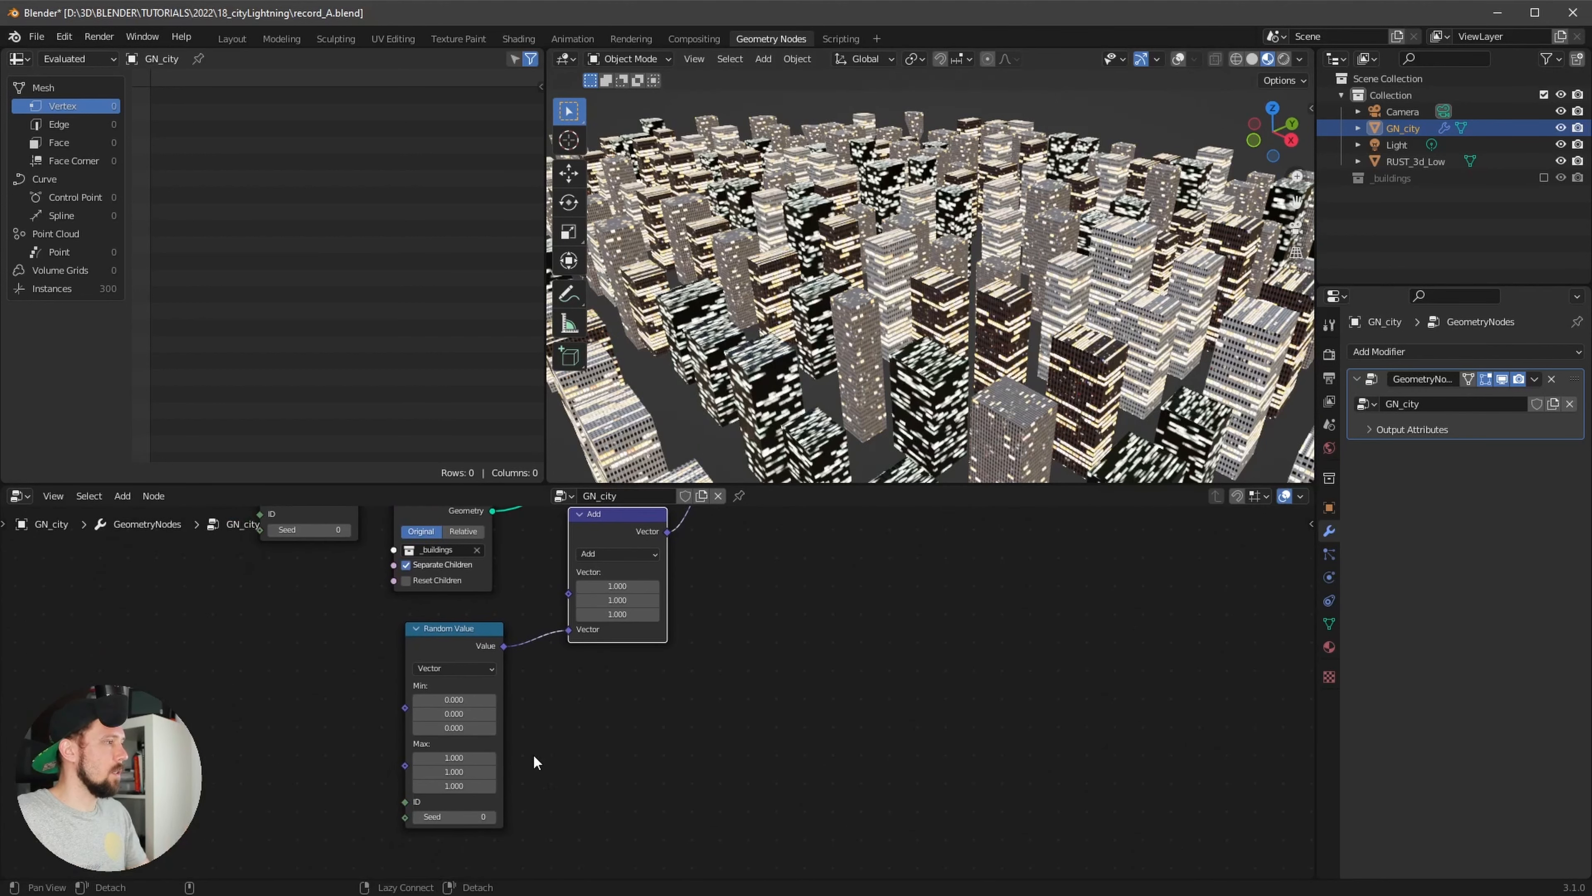
pyautogui.click(464, 760)
pyautogui.write('1.5')
pyautogui.press('Tab')
pyautogui.write('1.5')
pyautogui.press('Tab')
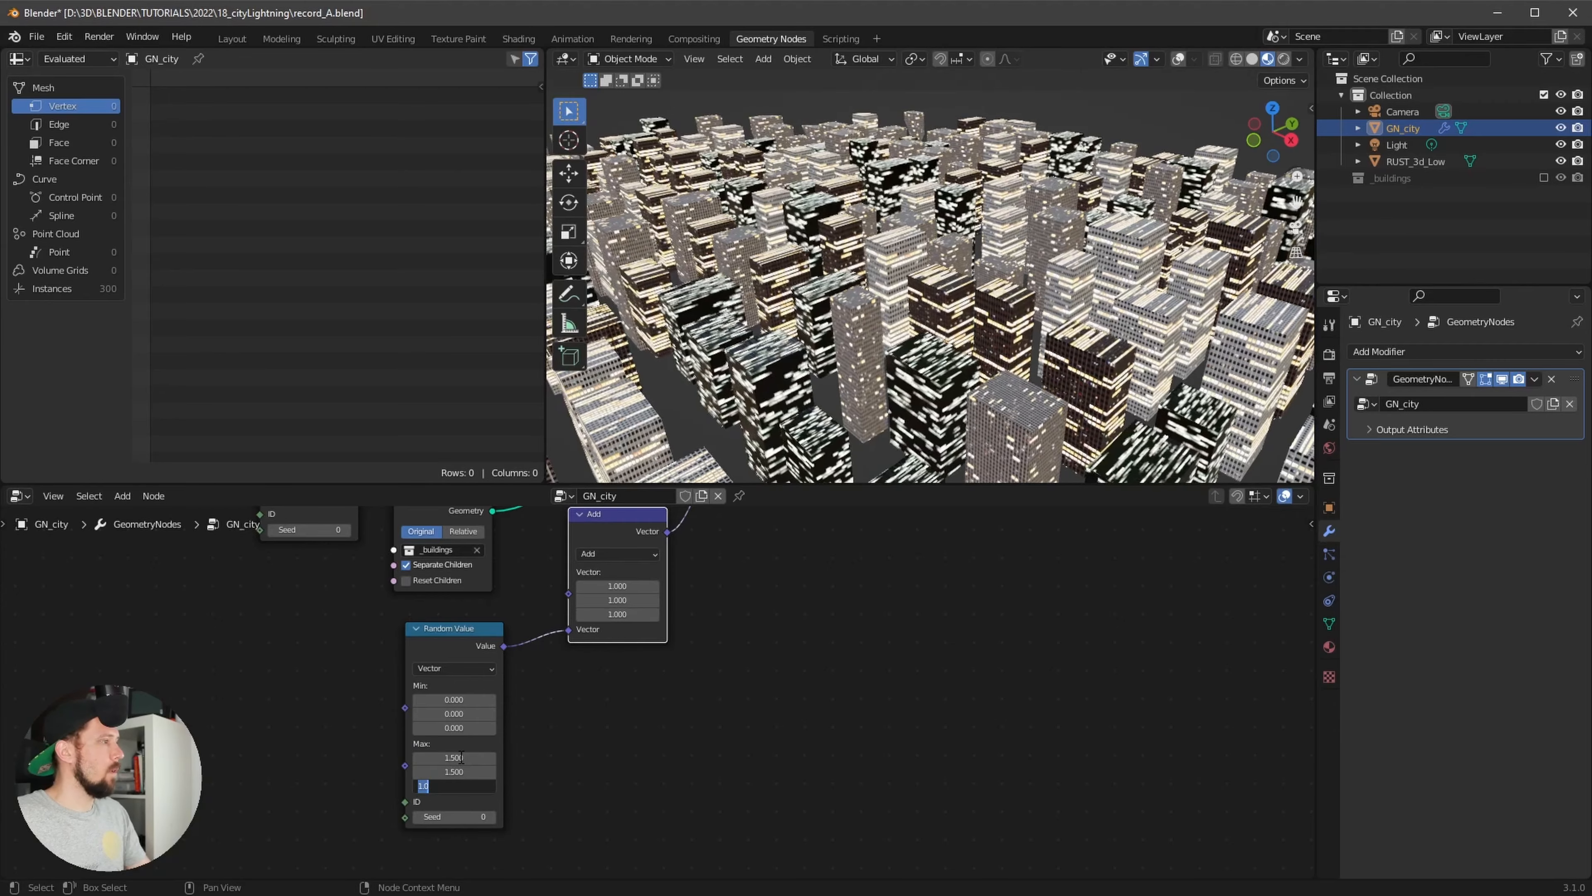
pyautogui.write('1.5')
pyautogui.press('Return')
pyautogui.moveTo(1003, 301); pyautogui.dragTo(843, 361, button='middle')
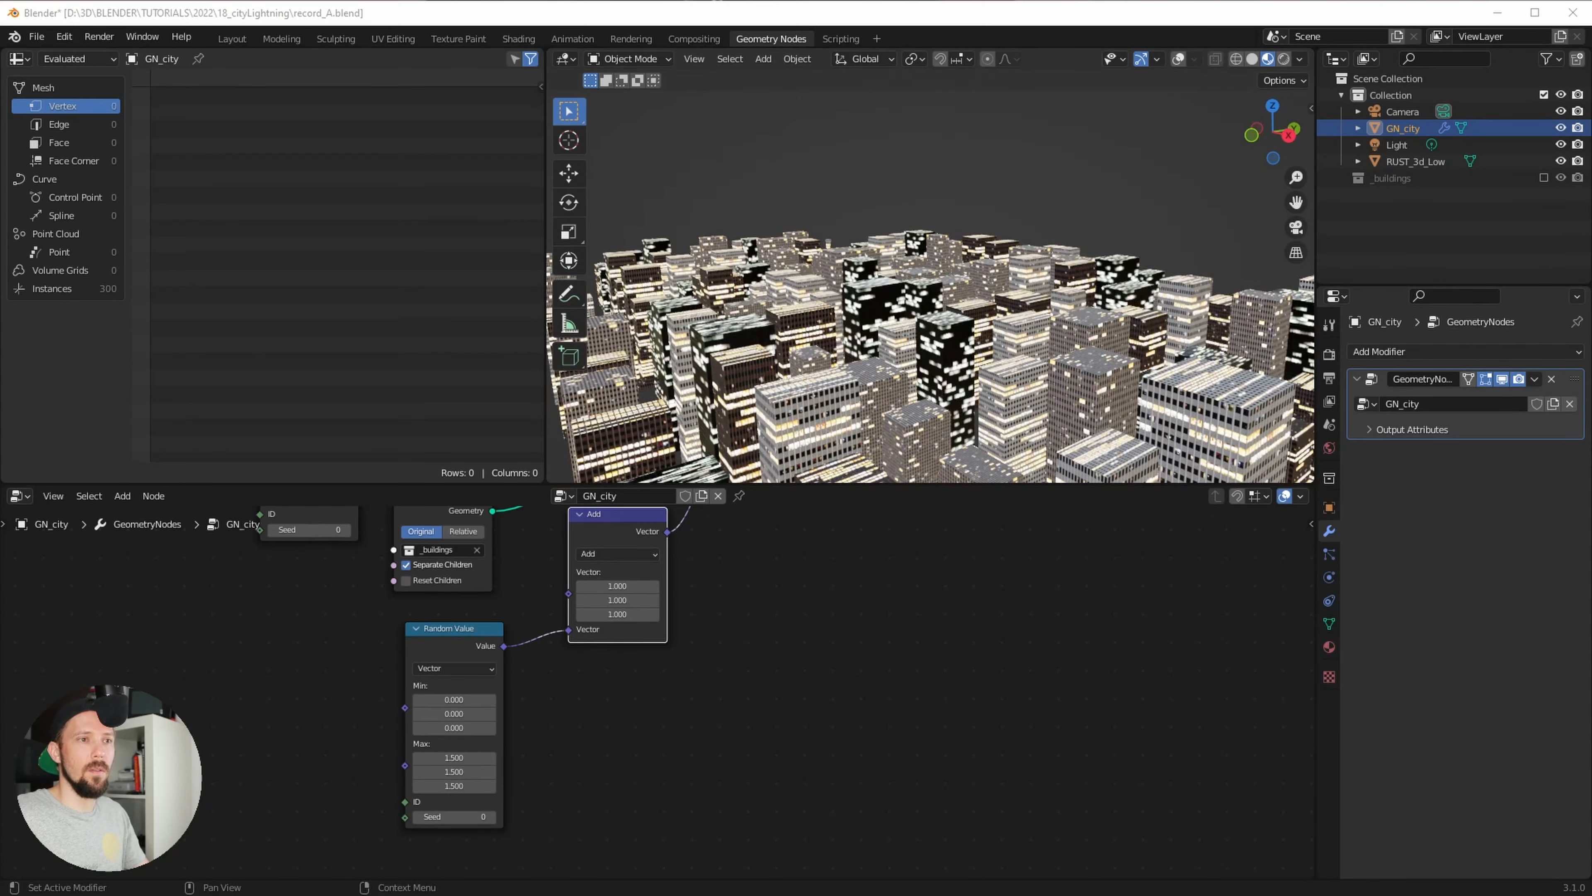
# Move Group Output farther out and insert a Set Position node on the link from Instance on Points
pyautogui.moveTo(938, 567); pyautogui.dragTo(827, 640)
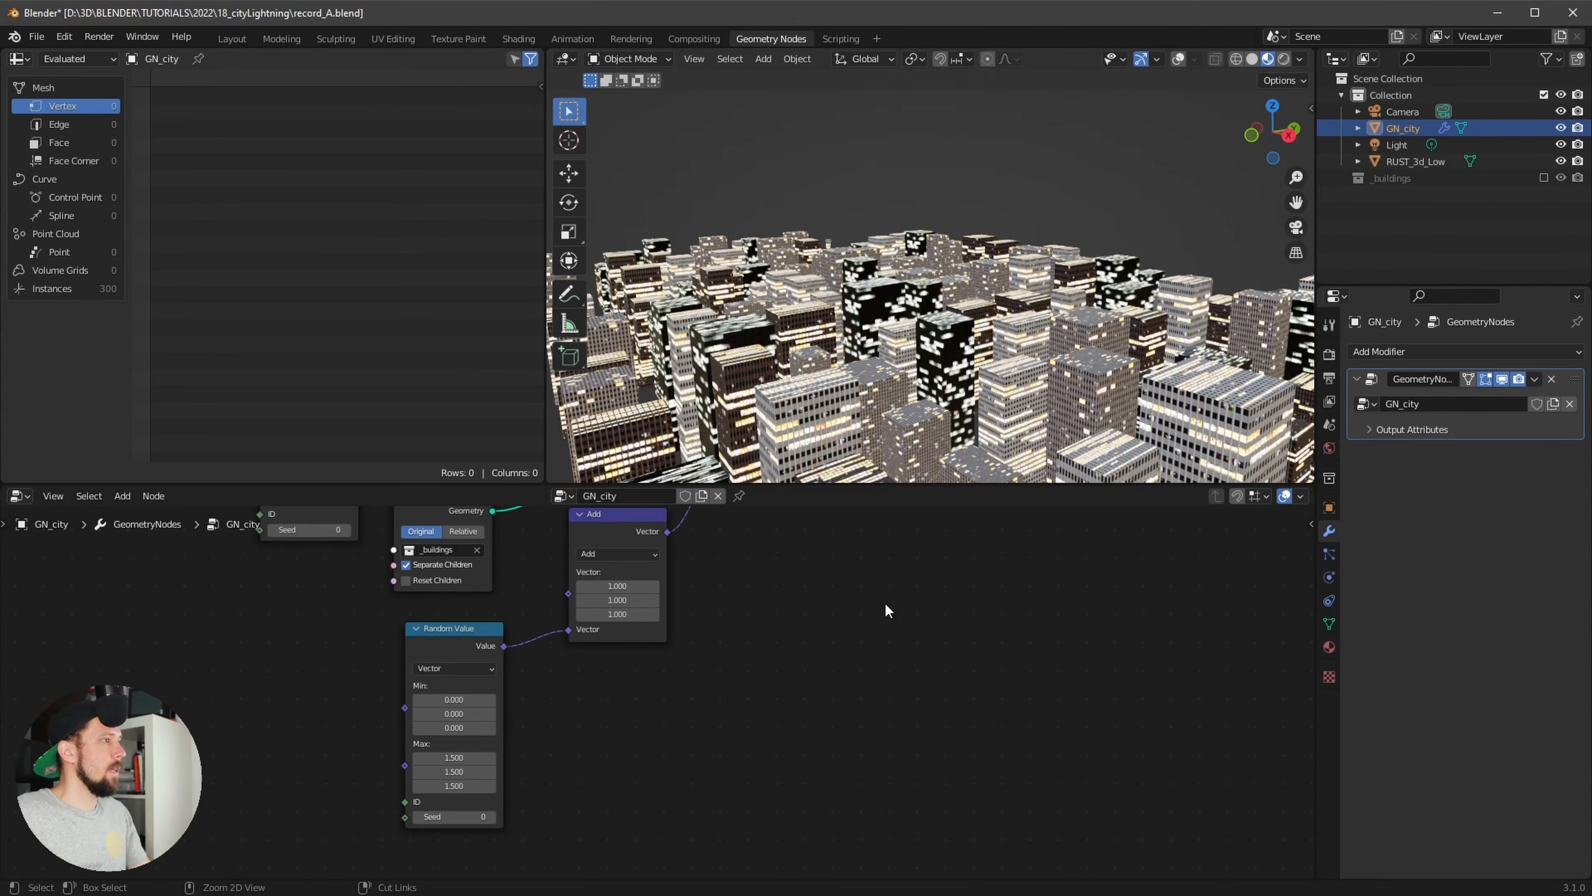
pyautogui.keyDown('ctrl'); pyautogui.moveTo(885, 609); pyautogui.dragTo(746, 680, button='middle'); pyautogui.keyUp('ctrl')
pyautogui.moveTo(878, 585); pyautogui.dragTo(817, 678, button='middle')
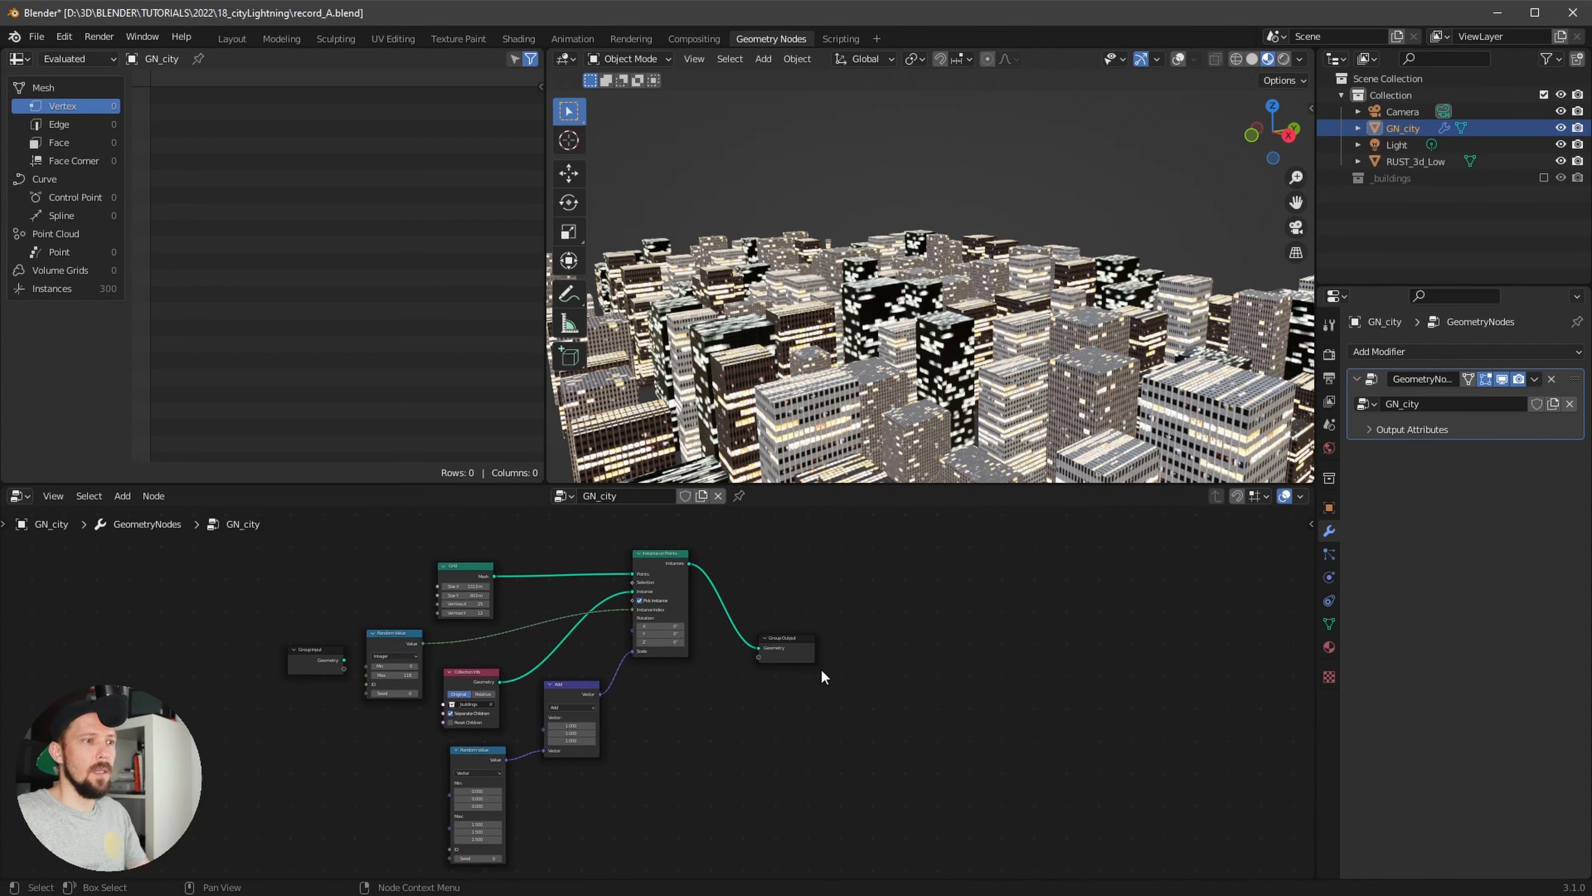
pyautogui.moveTo(785, 647); pyautogui.dragTo(898, 641)
pyautogui.hotkey('shift', 'a')
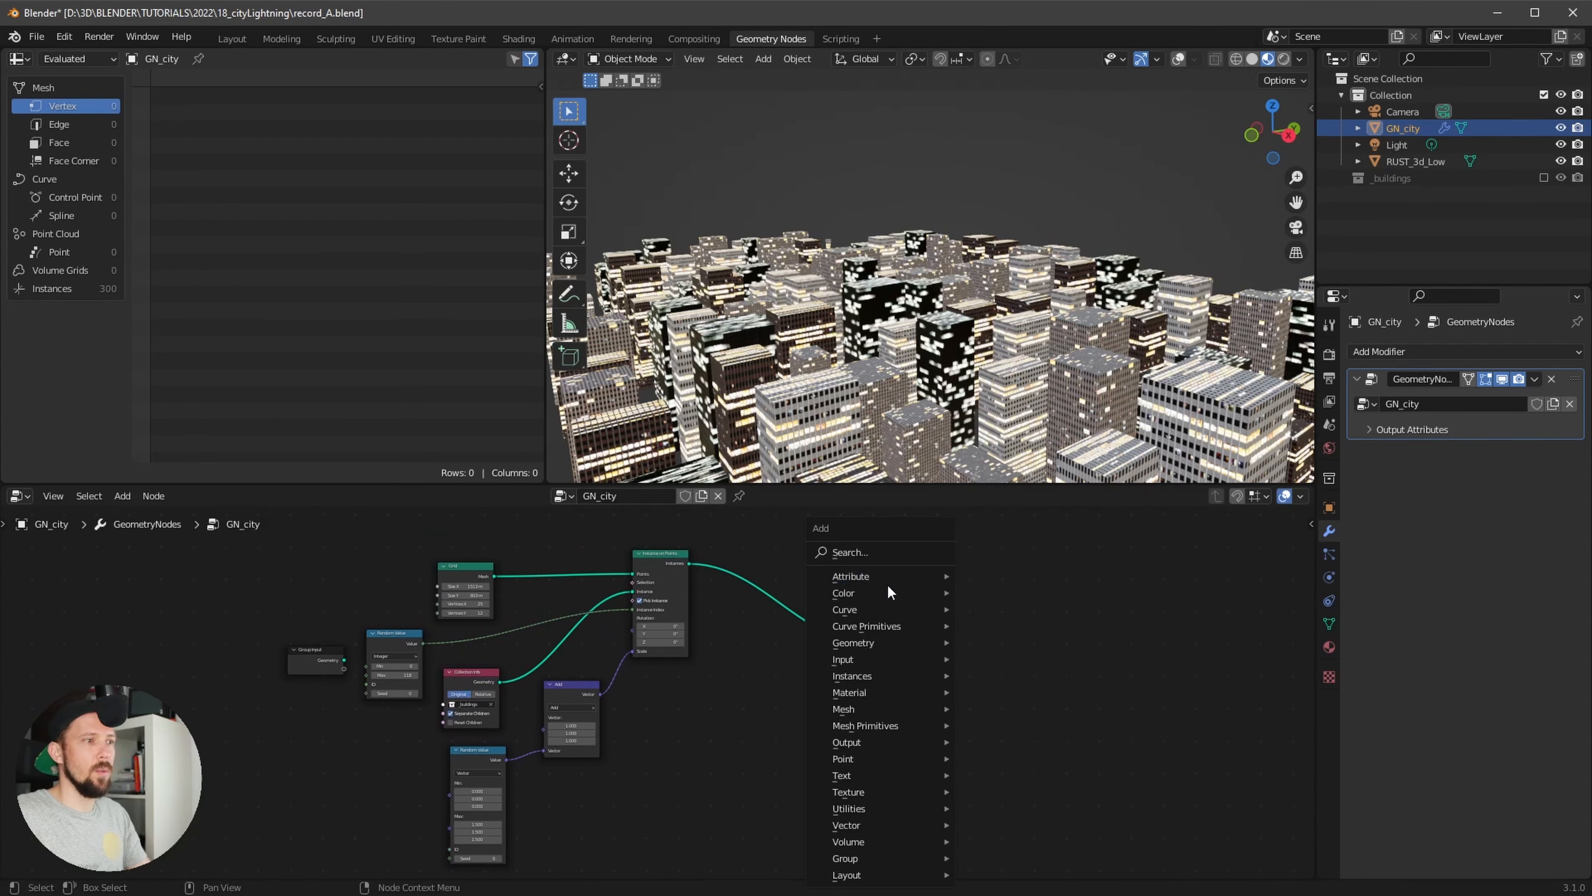
pyautogui.click(889, 549)
pyautogui.write('set')
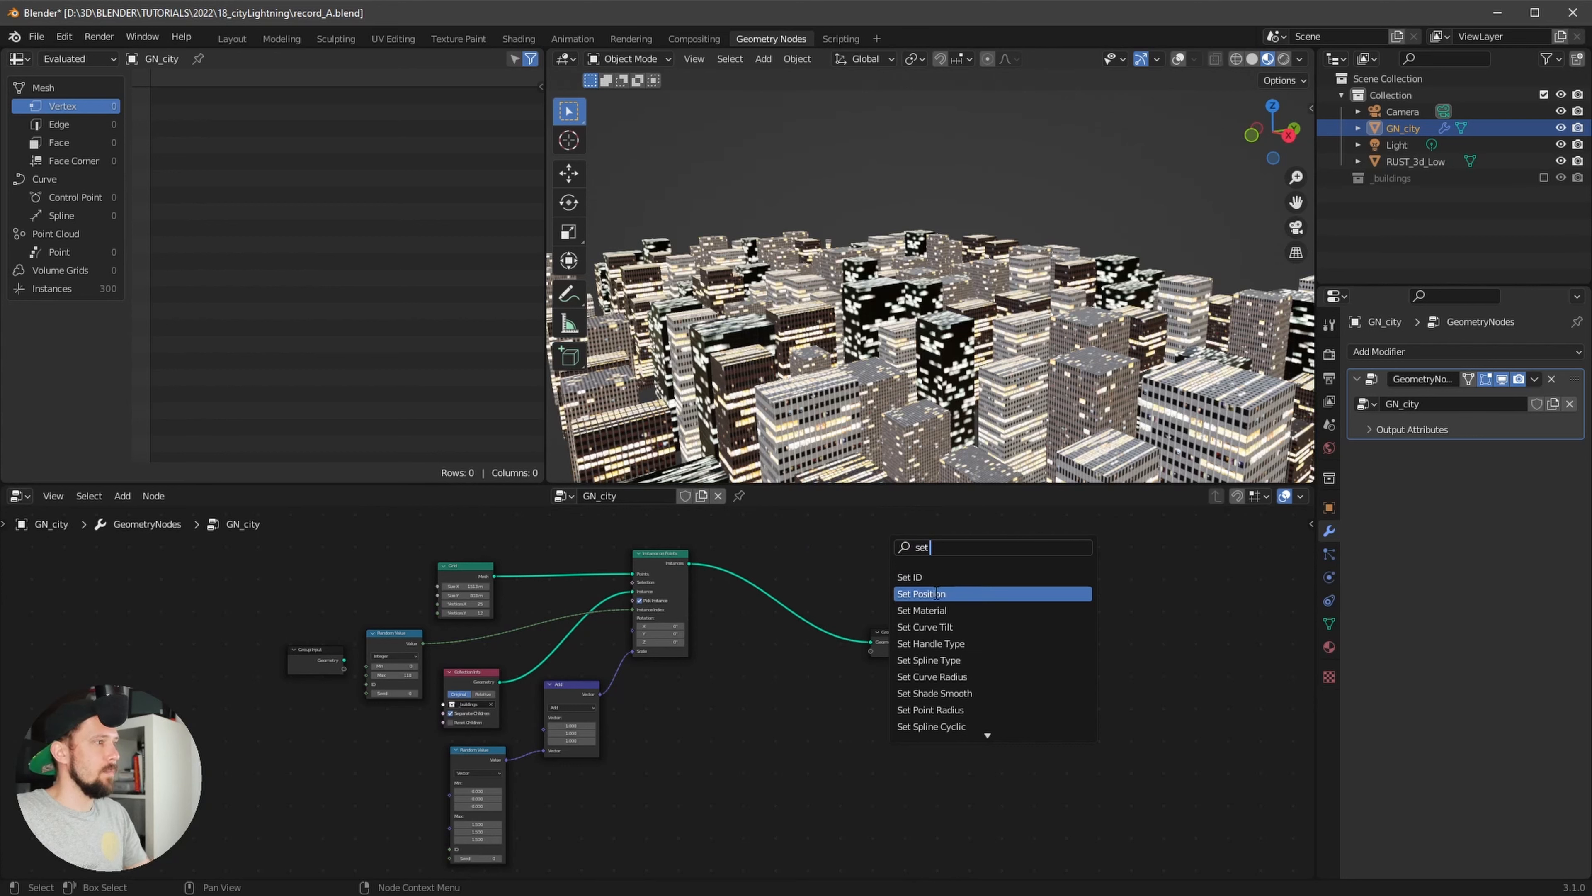
pyautogui.click(934, 595)
pyautogui.click(833, 620)
pyautogui.scroll(3, 941, 646)
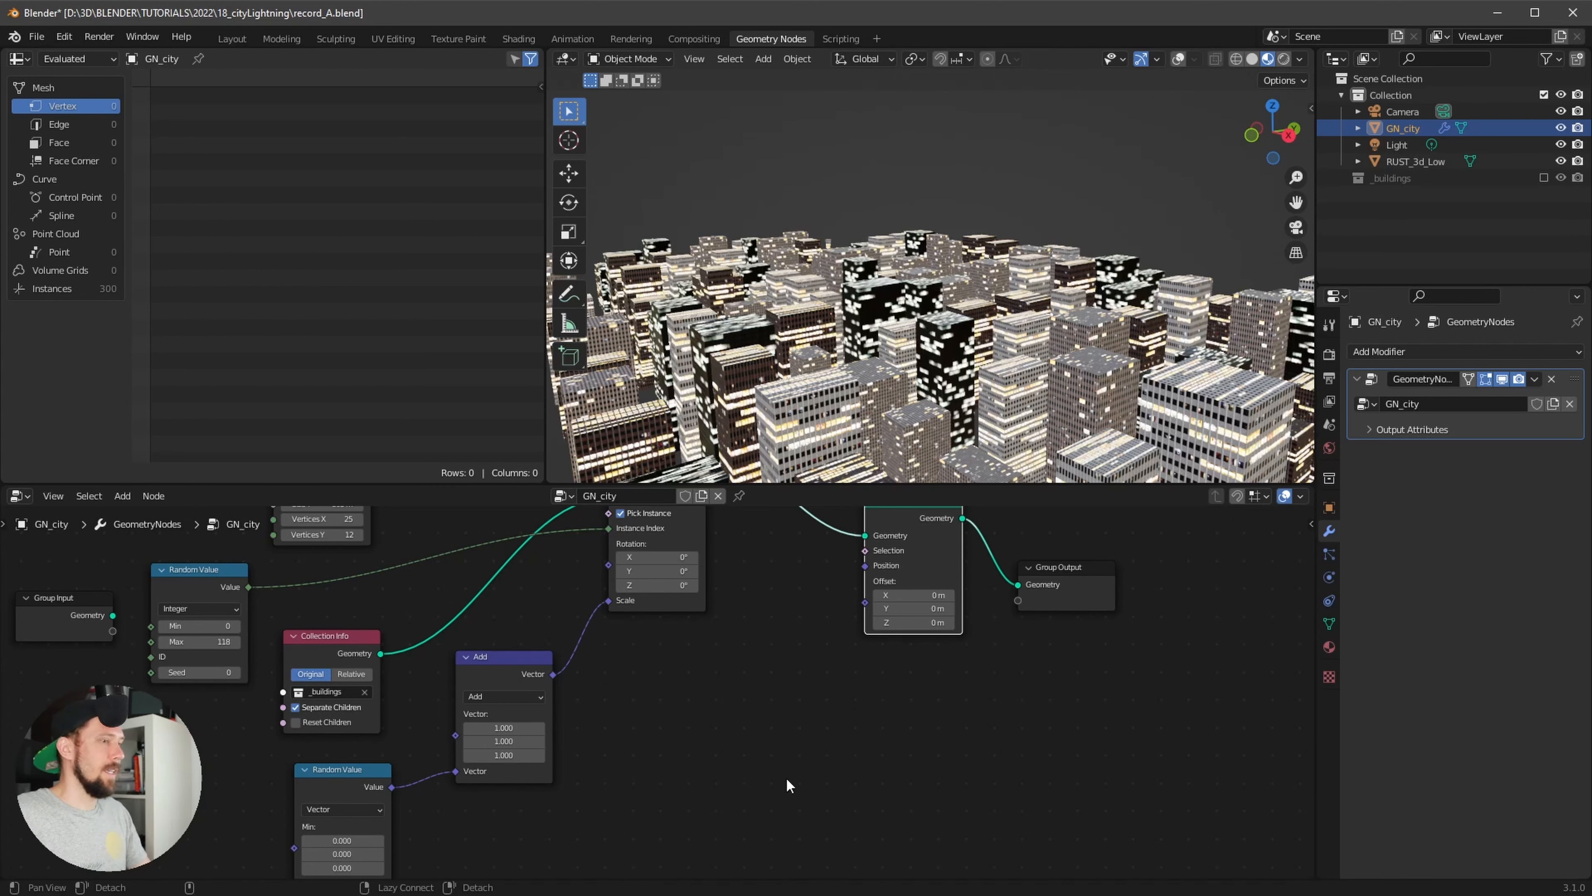
# Duplicate the vector Random Value node and link the copy's value to Offset on Set Position
pyautogui.keyDown('alt'); pyautogui.moveTo(789, 785); pyautogui.dragTo(835, 732); pyautogui.keyUp('alt')
pyautogui.click(410, 694)
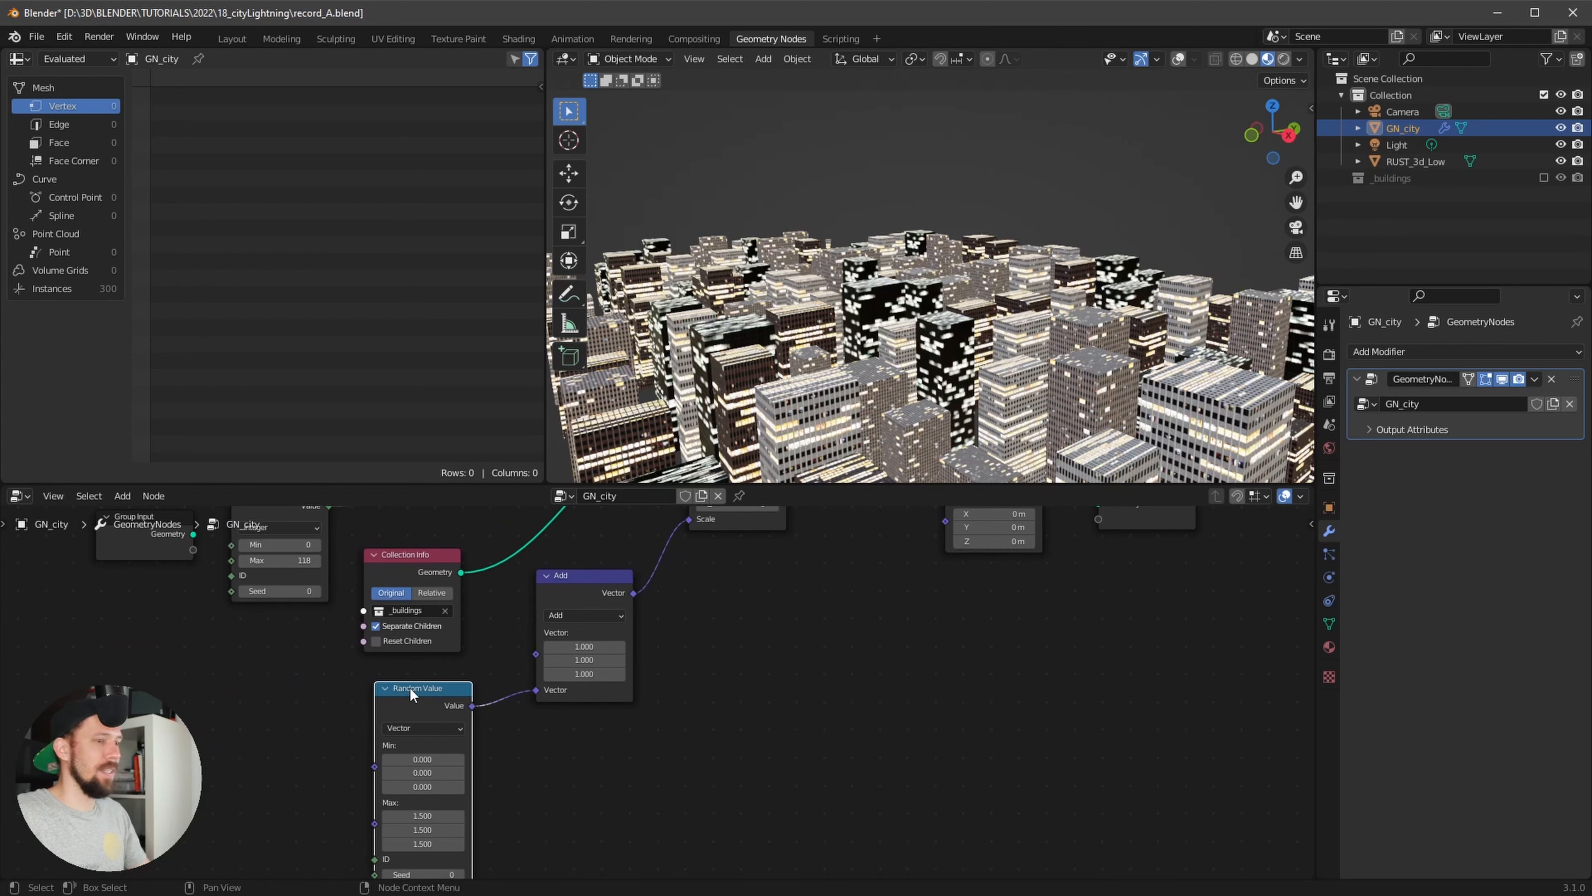
pyautogui.hotkey('shift', 'd')
pyautogui.click(791, 613)
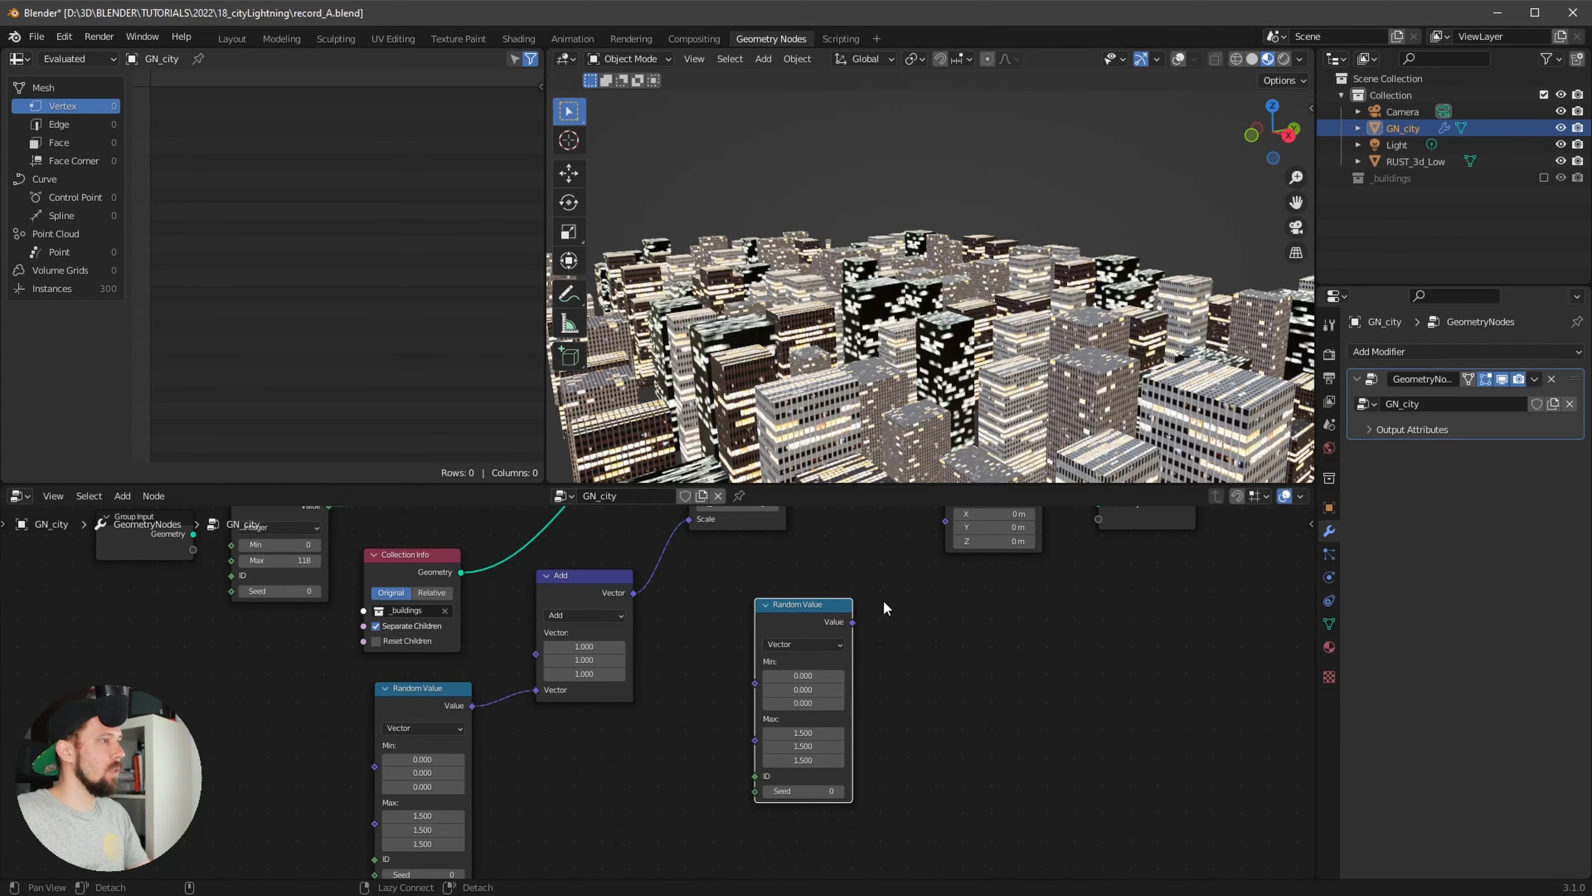
pyautogui.keyDown('alt'); pyautogui.moveTo(881, 604); pyautogui.dragTo(859, 663); pyautogui.keyUp('alt')
pyautogui.keyDown('alt'); pyautogui.moveTo(910, 725); pyautogui.dragTo(890, 566); pyautogui.keyUp('alt')
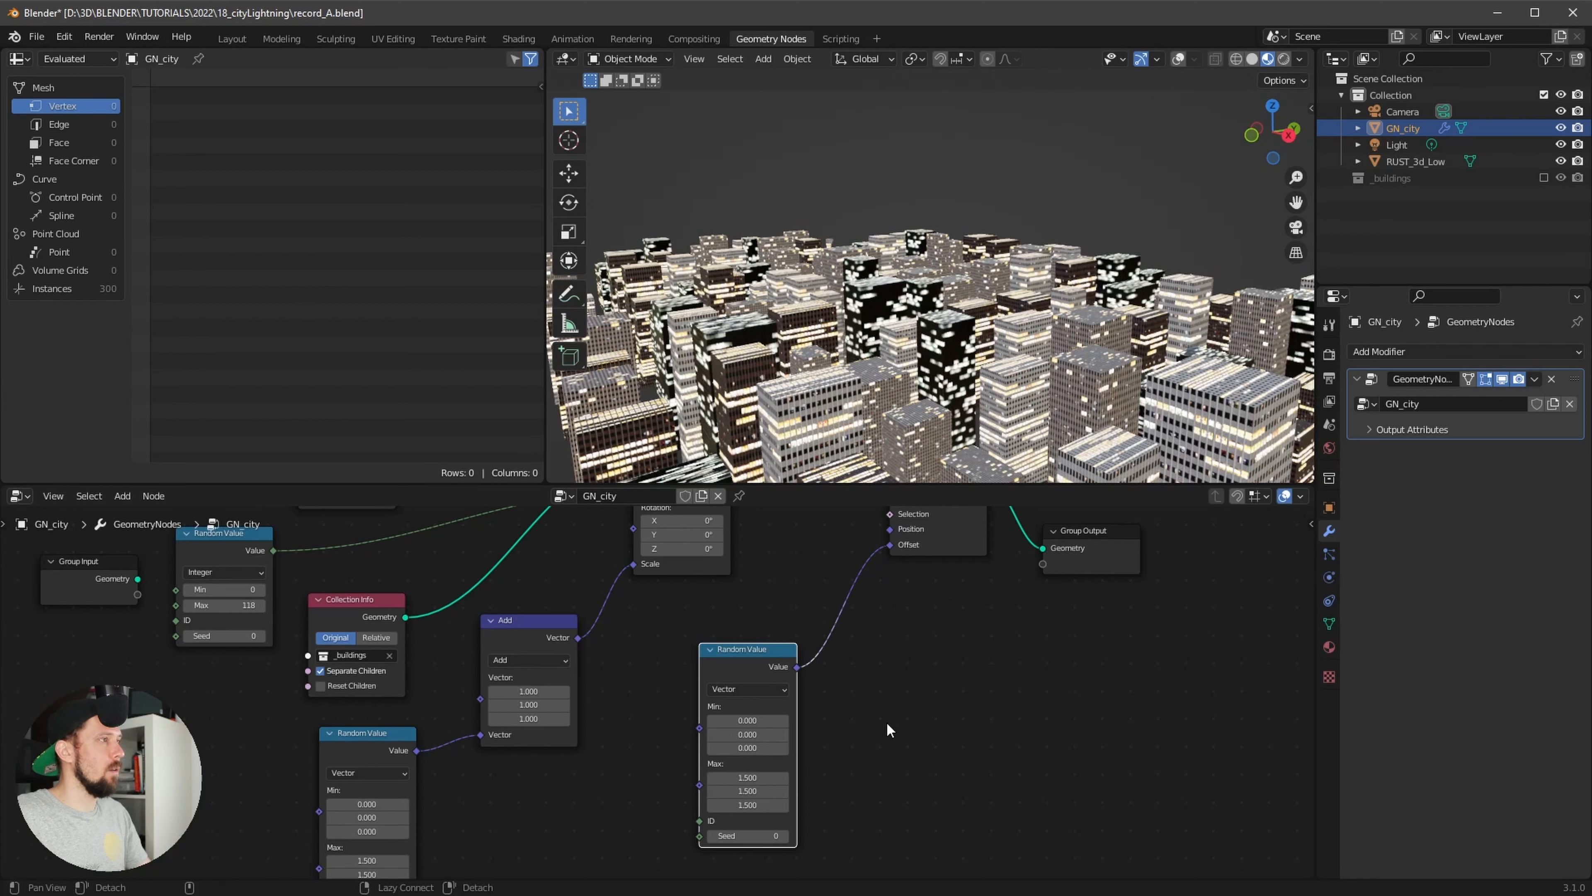
pyautogui.scroll(3, 988, 639)
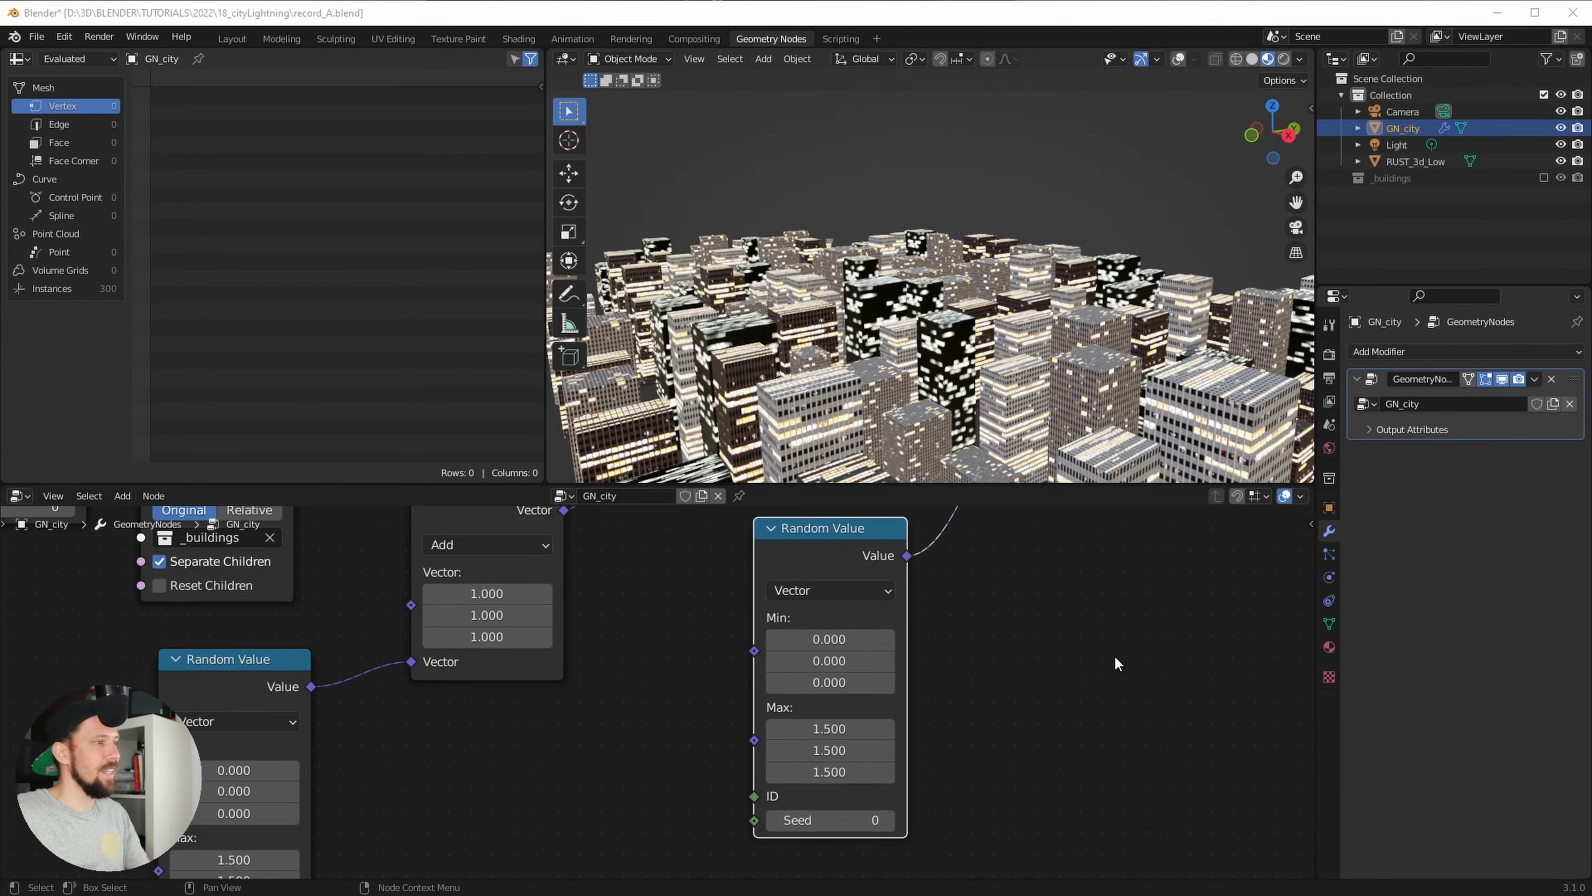
# Set the minimum of the offset's Random Value node to -208.400 on X and -250.000 on Y
pyautogui.click(873, 639)
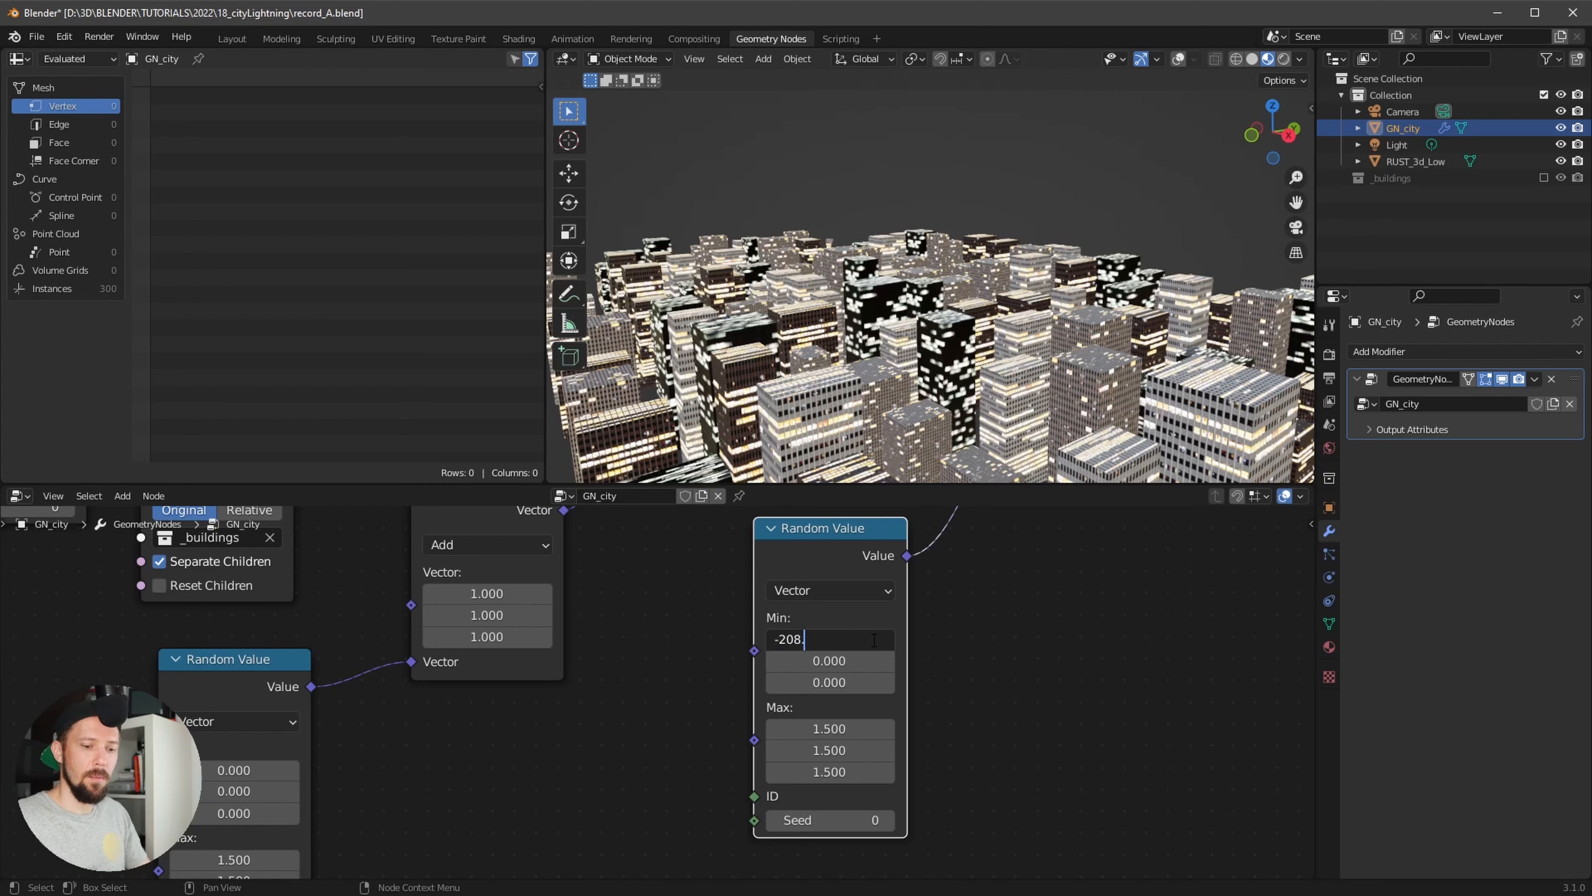
pyautogui.press('Return')
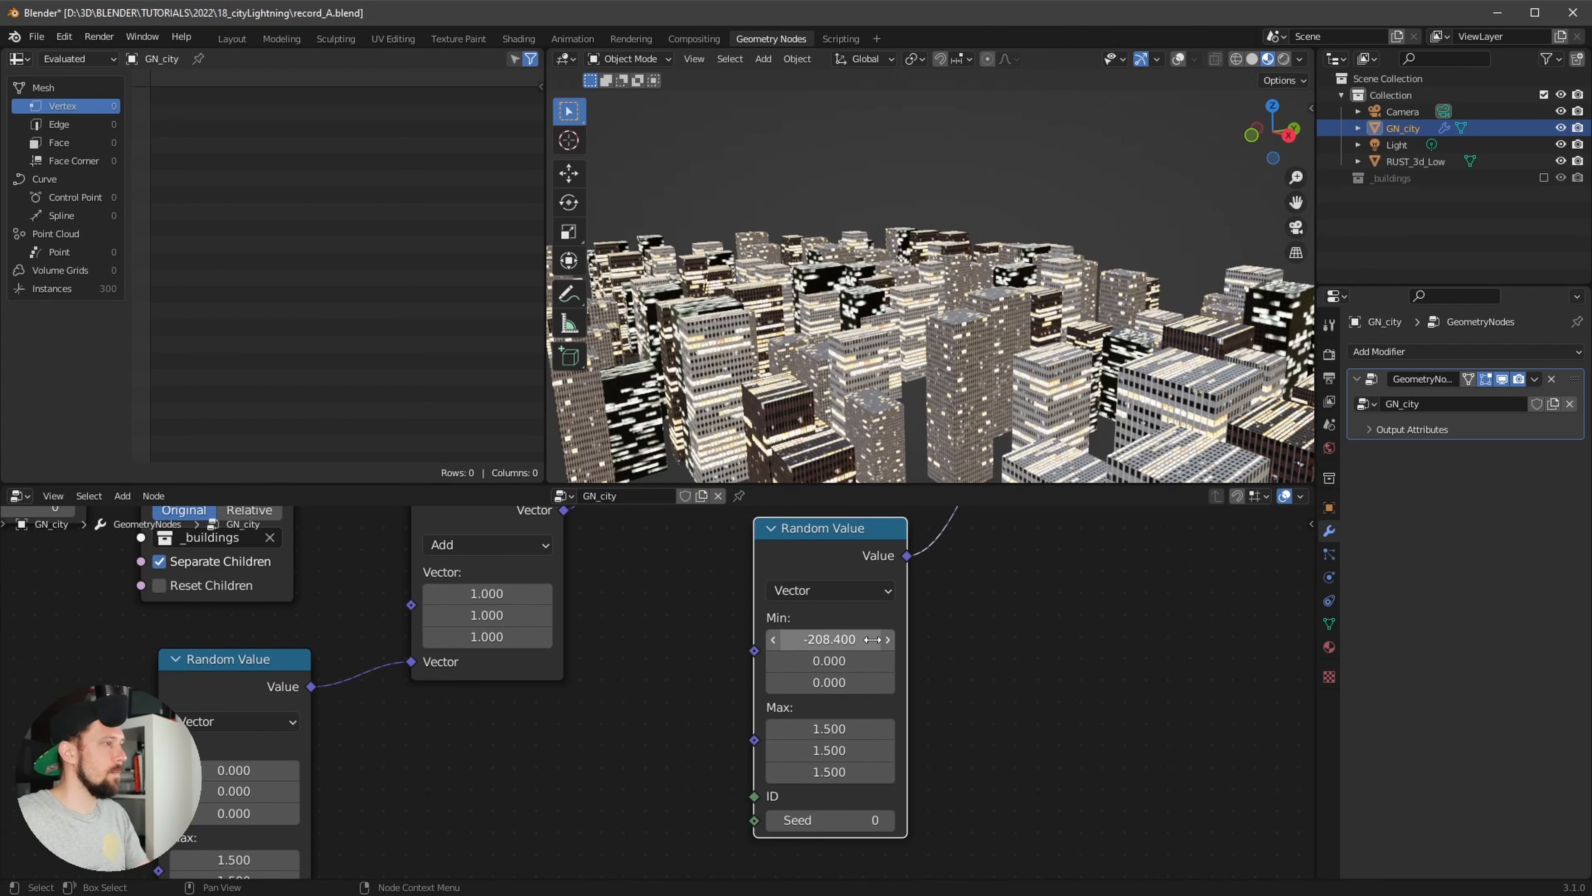
pyautogui.click(831, 661)
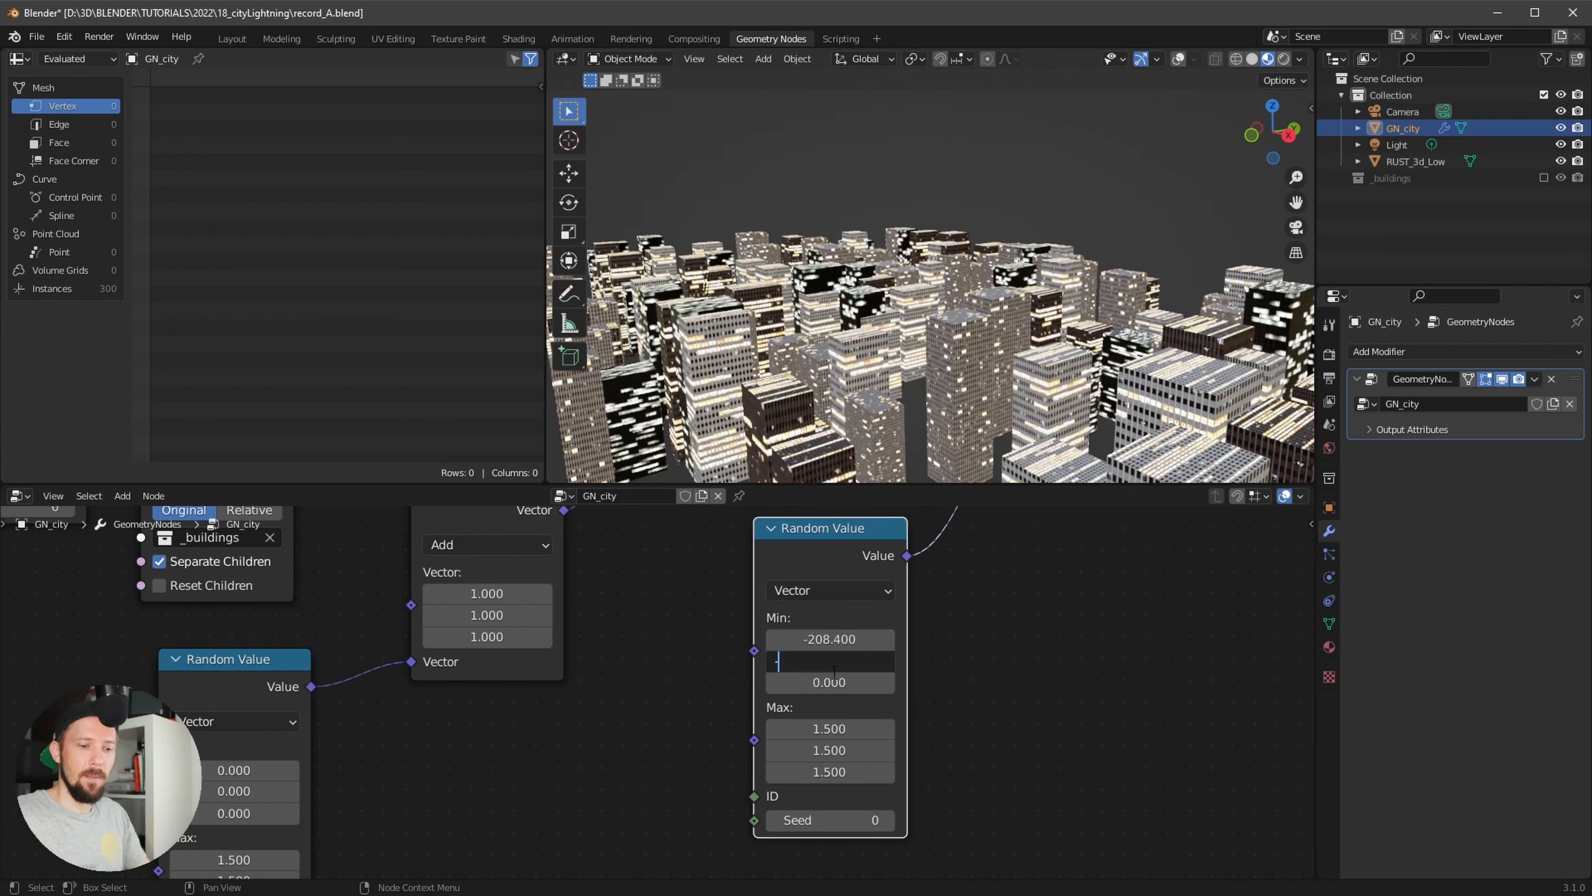
pyautogui.write('-250')
pyautogui.press('Tab')
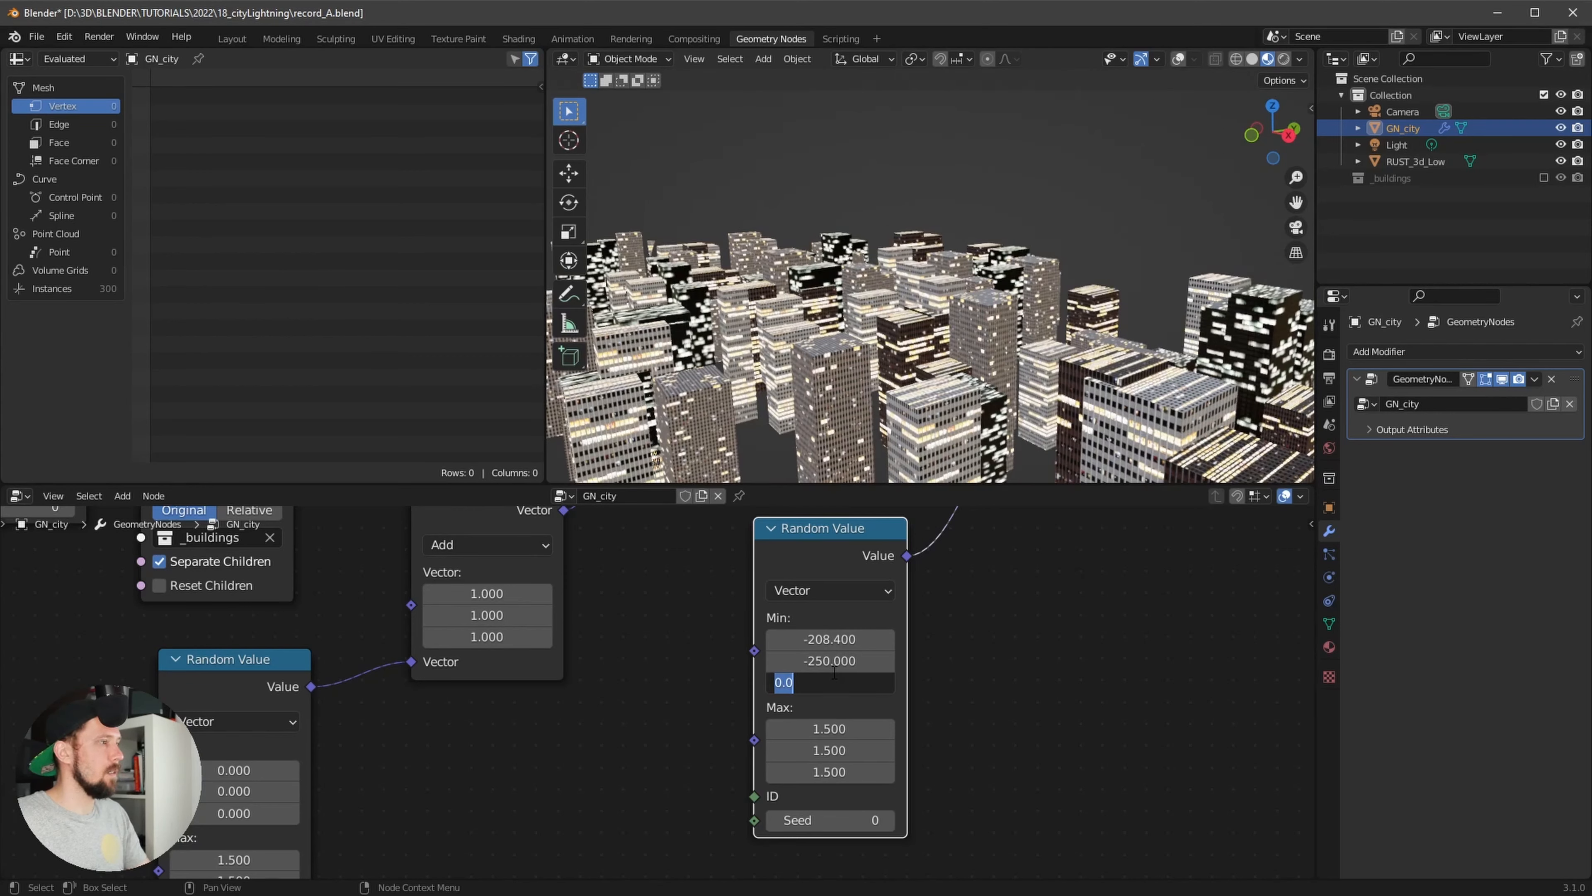
# Set the maximum of the offset's Random Value node to 250.000 on both X and Y
pyautogui.press('Tab')
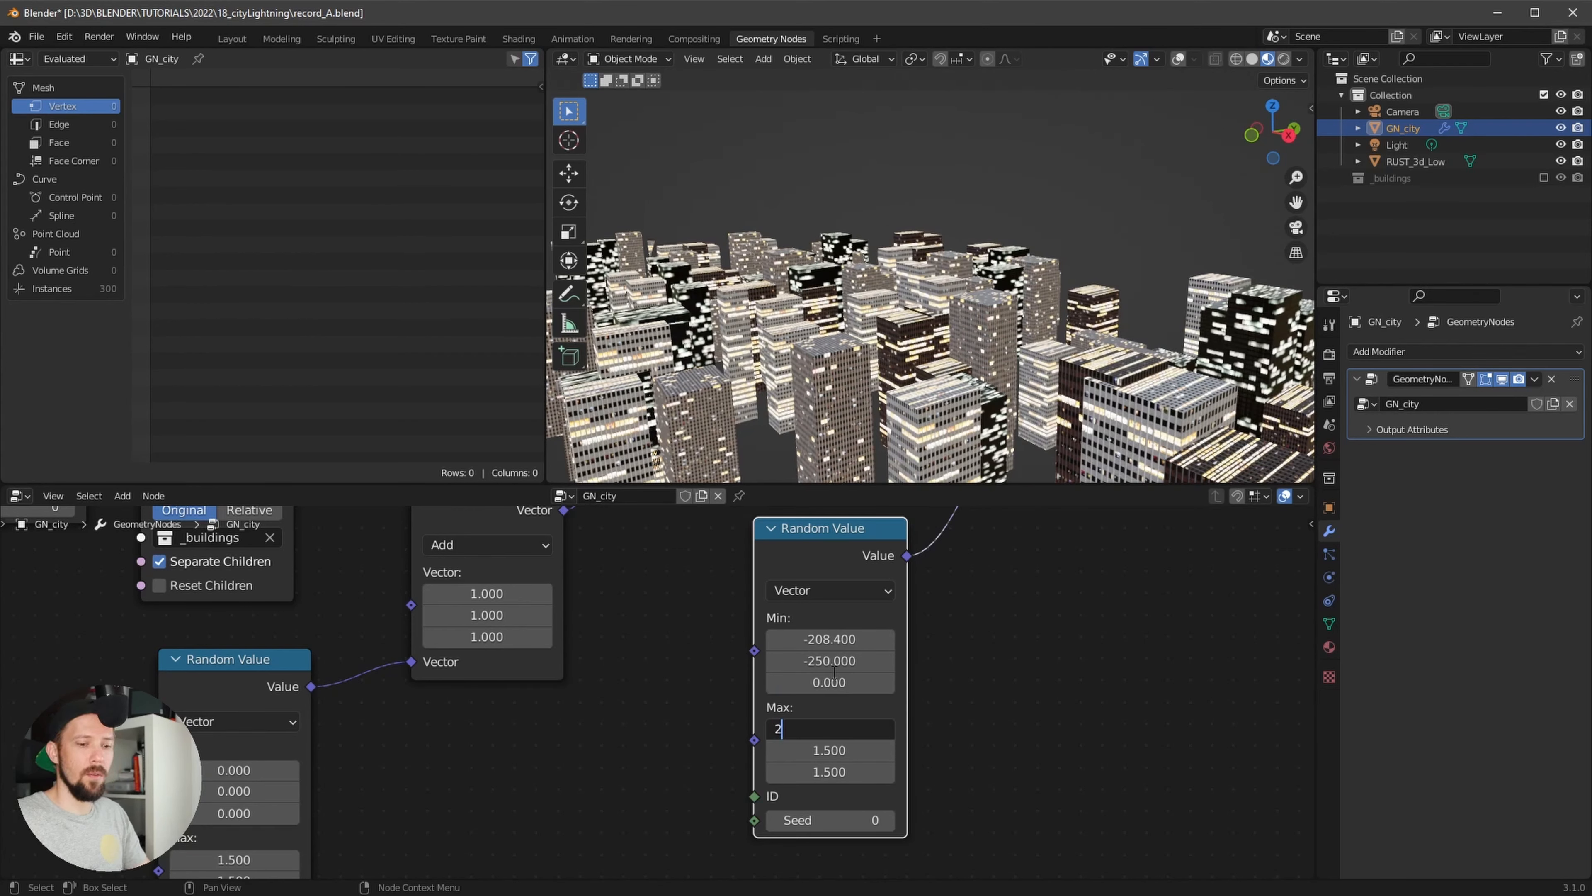
pyautogui.write('250')
pyautogui.press('Tab')
pyautogui.write('250')
pyautogui.press('Return')
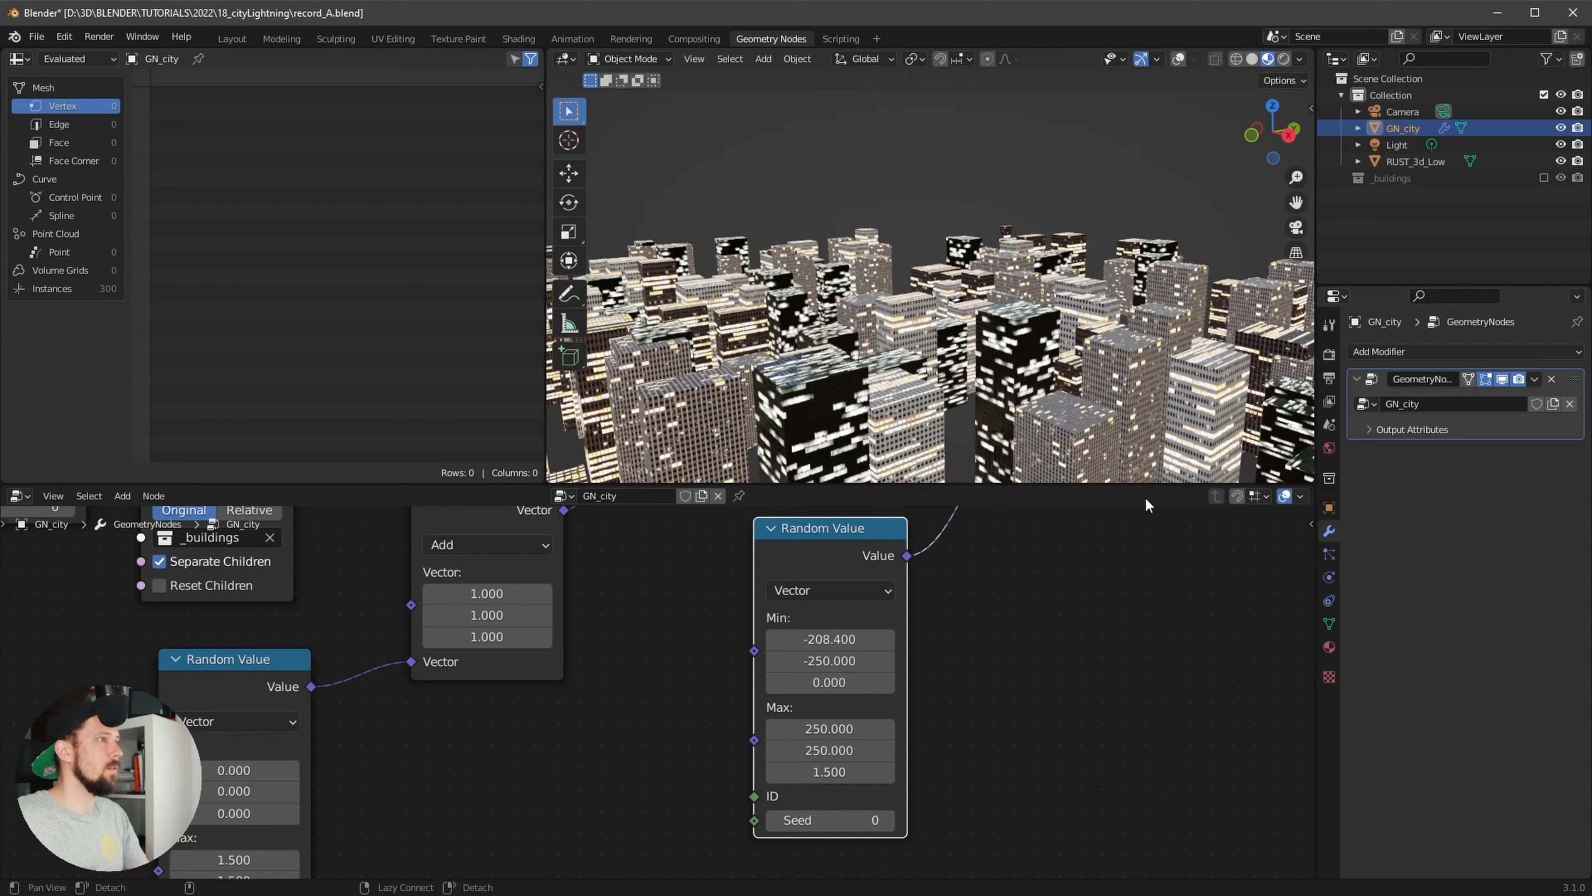
pyautogui.scroll(-4, 807, 469)
pyautogui.moveTo(809, 468); pyautogui.dragTo(978, 402, button='middle')
pyautogui.scroll(5, 1103, 327)
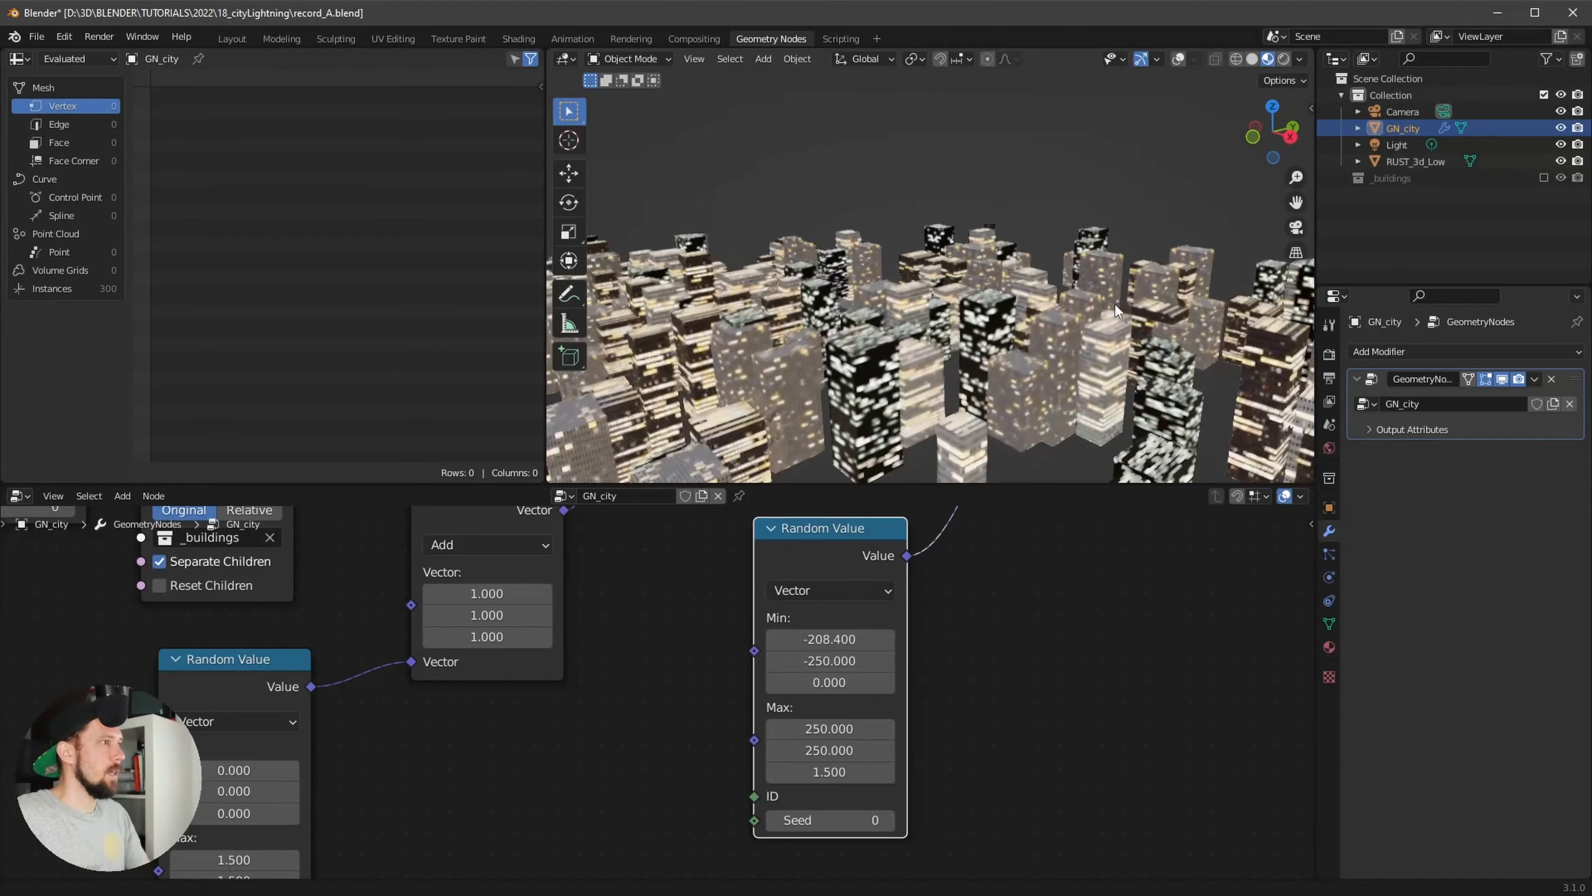
pyautogui.moveTo(1115, 303); pyautogui.dragTo(1037, 379, button='middle')
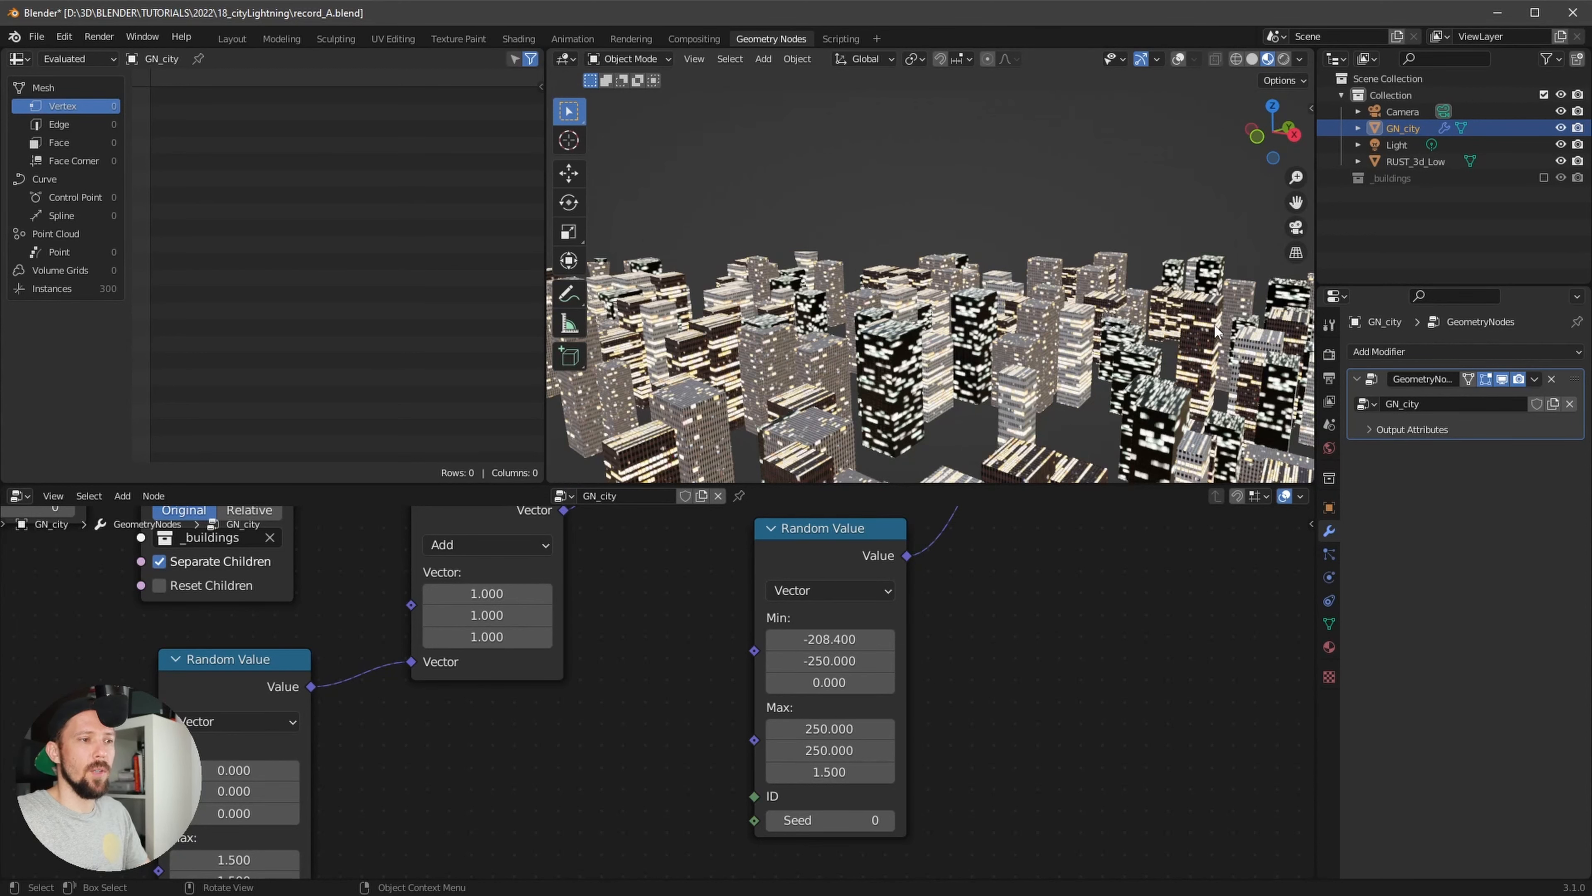
# Switch to the Layout workspace, show the city in Material Preview shading, and check the current camera view
pyautogui.click(232, 39)
pyautogui.press('KP_0')
pyautogui.press('KP_0')
pyautogui.press('z')
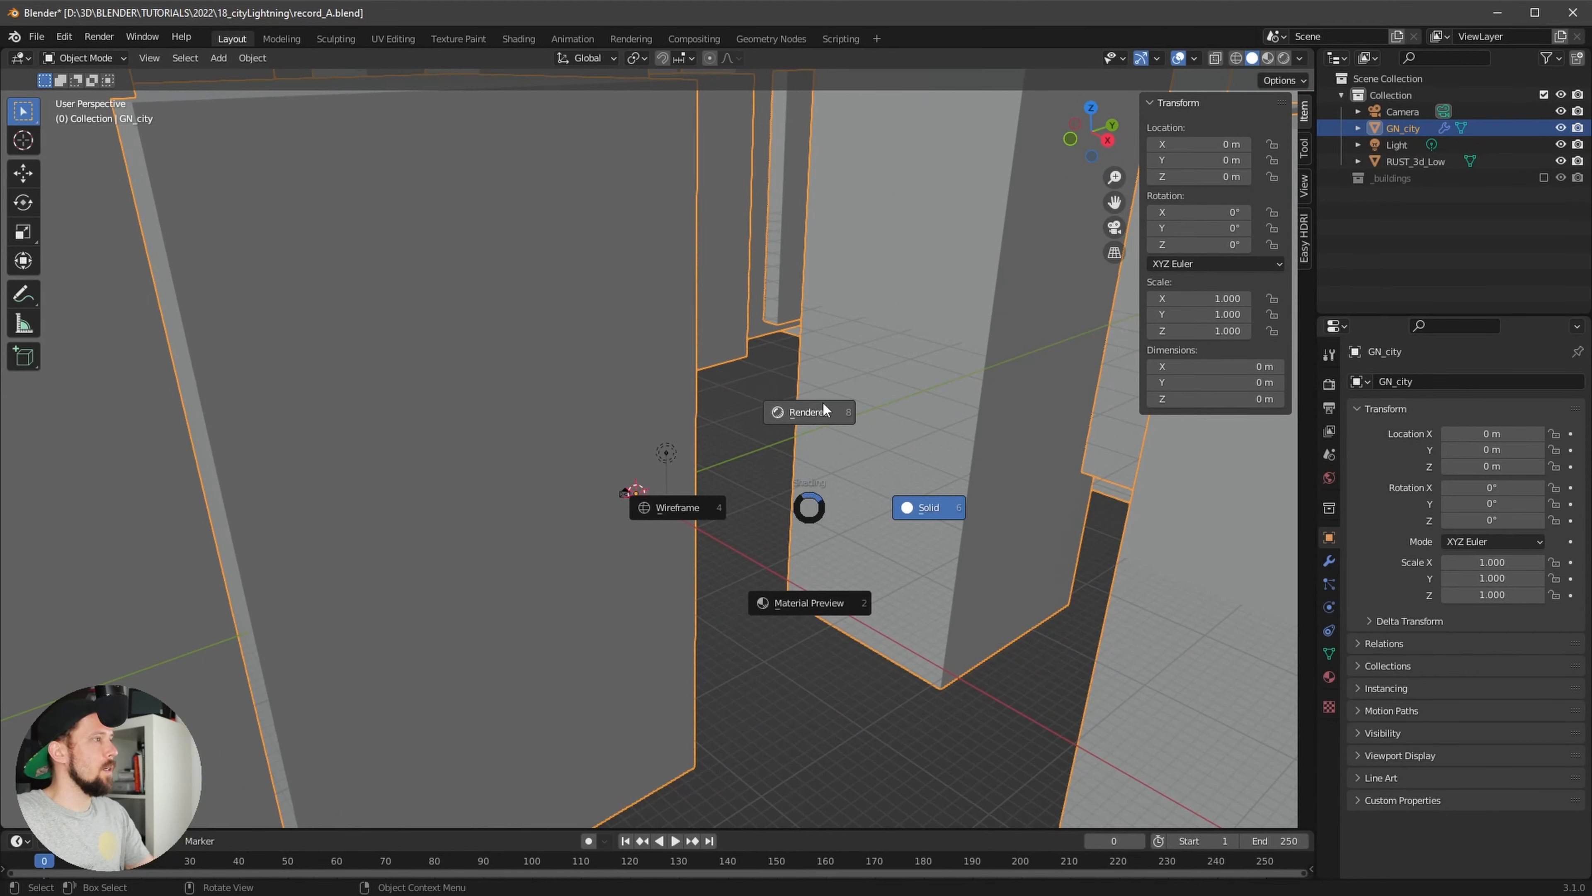
pyautogui.click(821, 615)
pyautogui.scroll(-8, 634, 608)
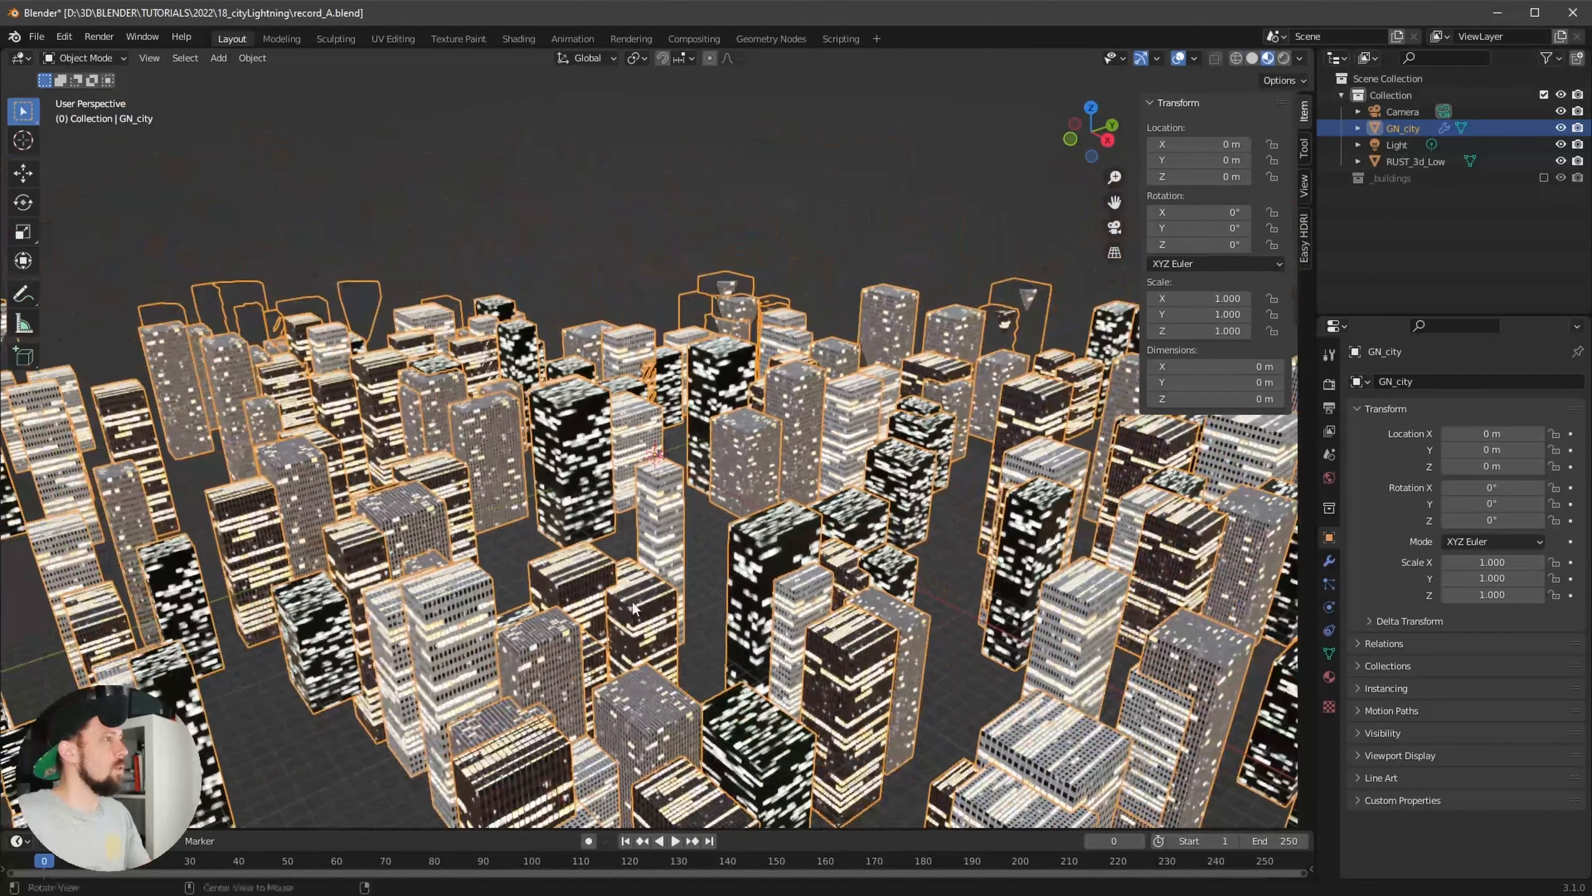
pyautogui.scroll(-3, 634, 607)
pyautogui.press('KP_0')
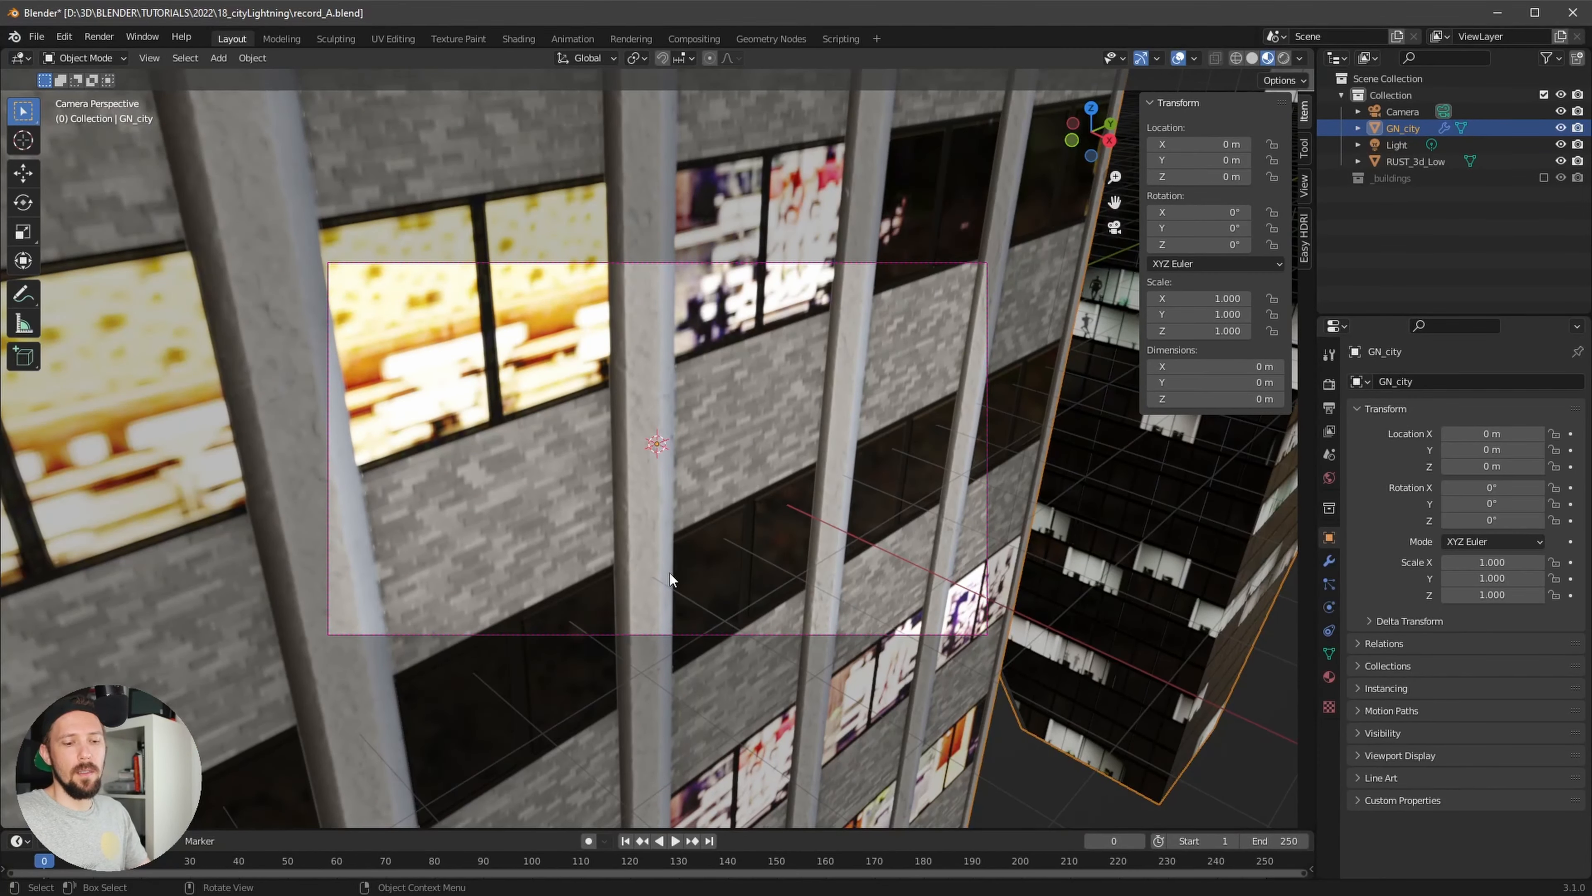
pyautogui.press('KP_0')
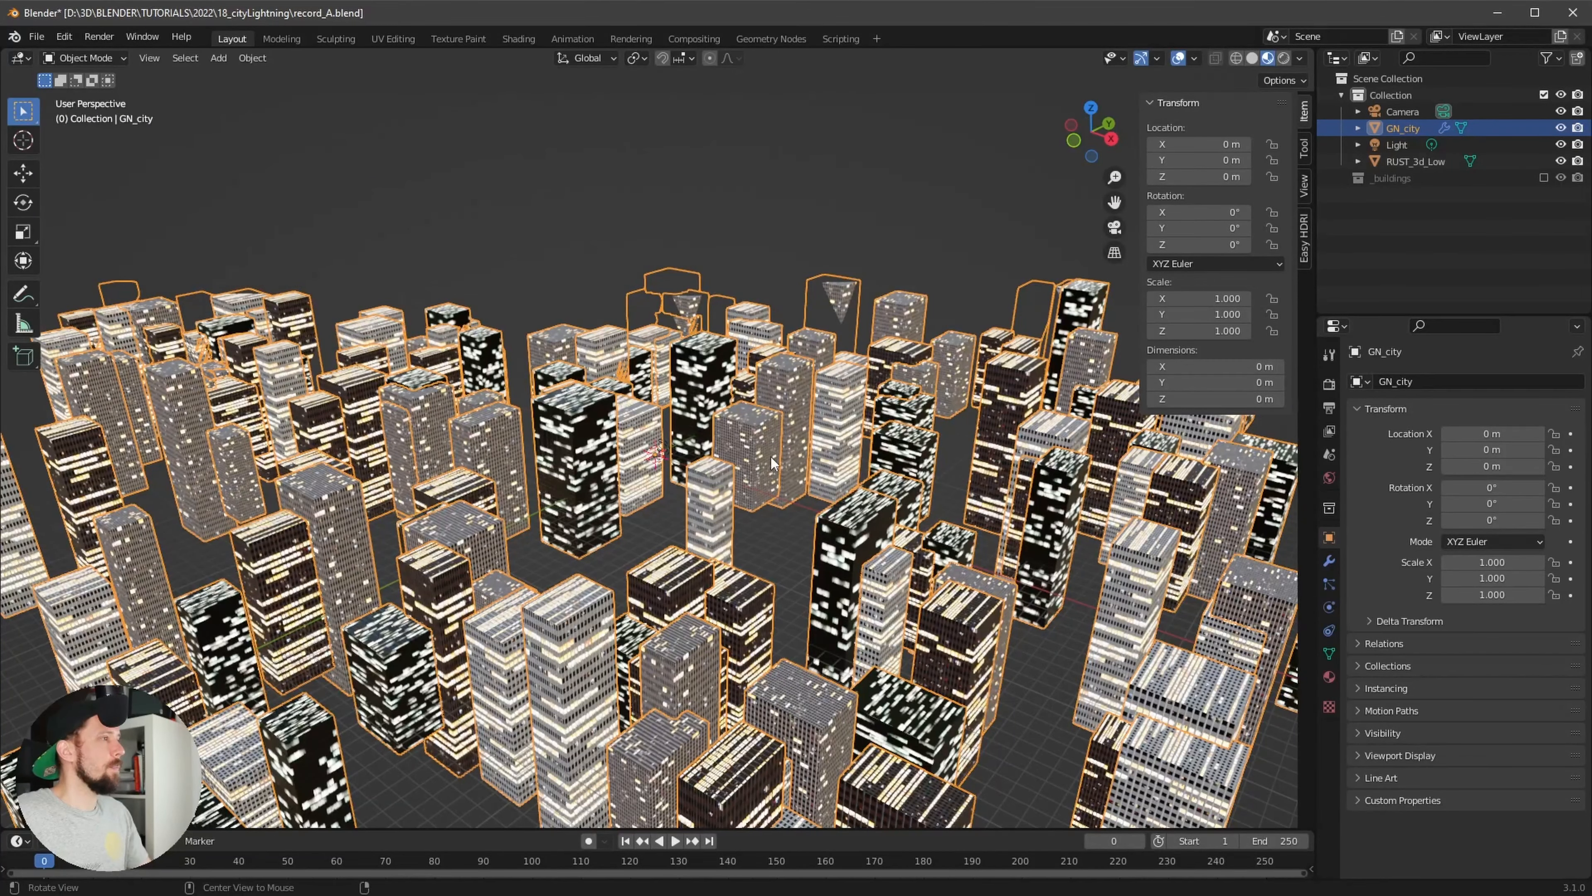
# Select the Camera and set its location to X 80.82 m and Y -94.302 m
pyautogui.click(1402, 111)
pyautogui.moveTo(814, 502); pyautogui.dragTo(959, 484, button='middle')
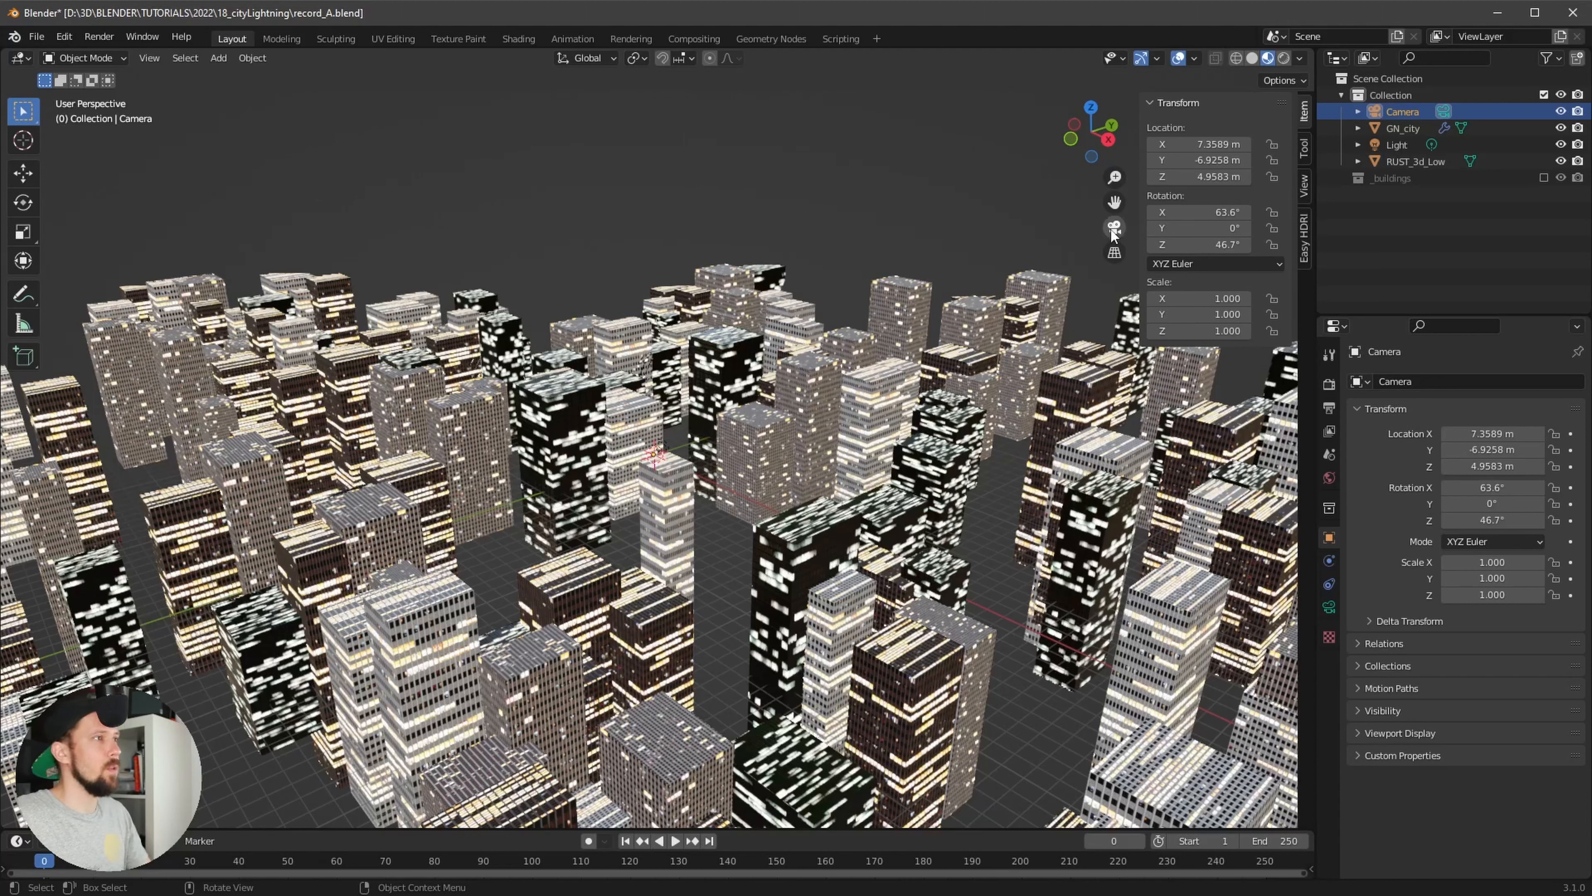
pyautogui.click(1195, 145)
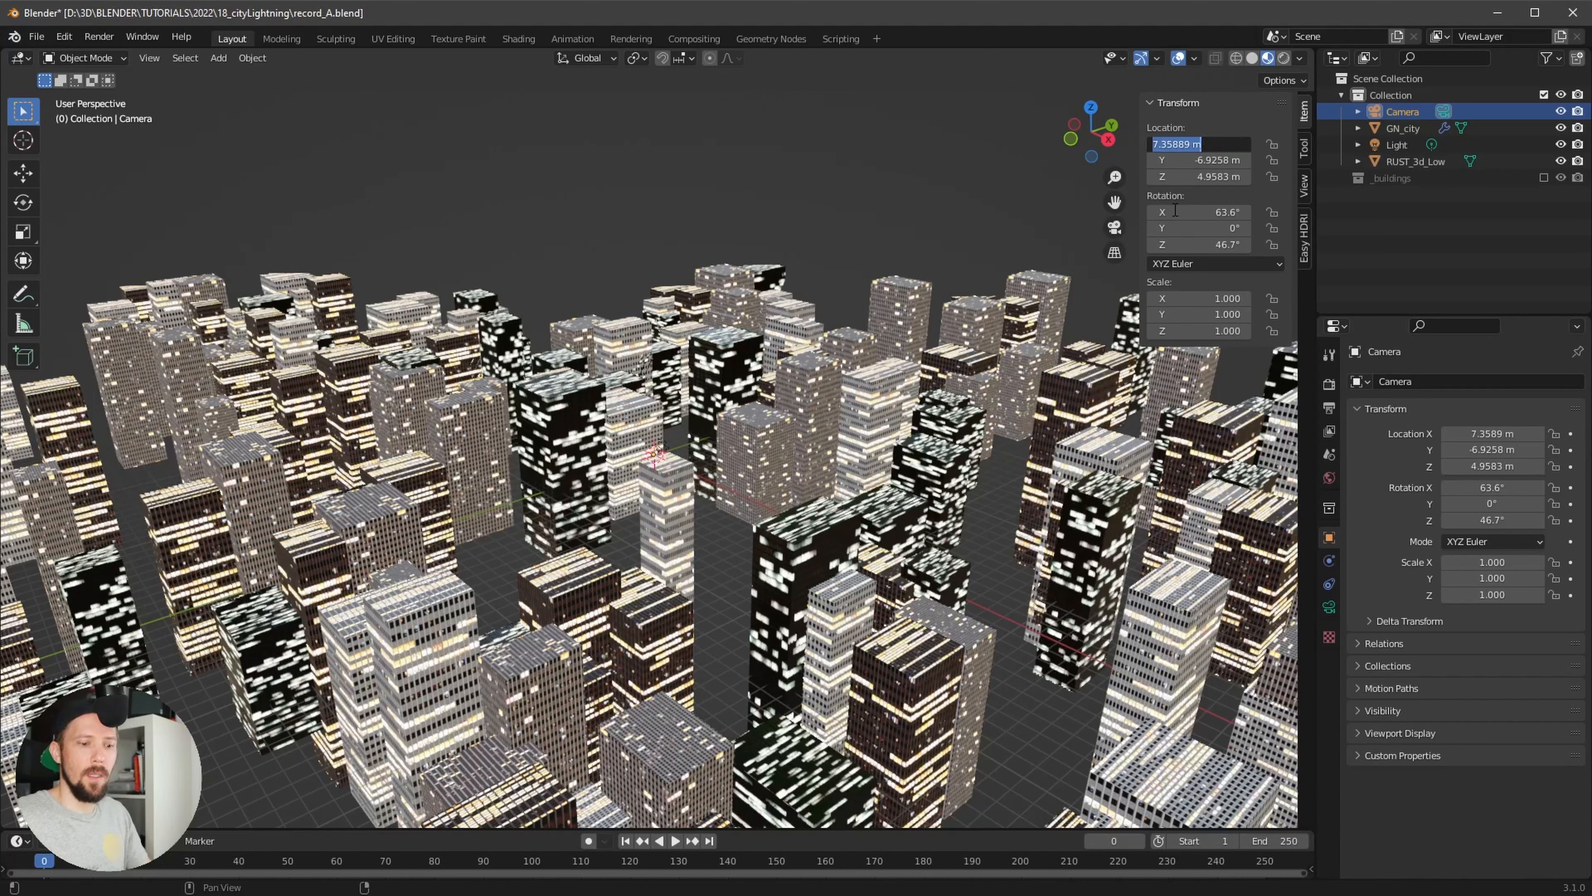
pyautogui.write('80.82')
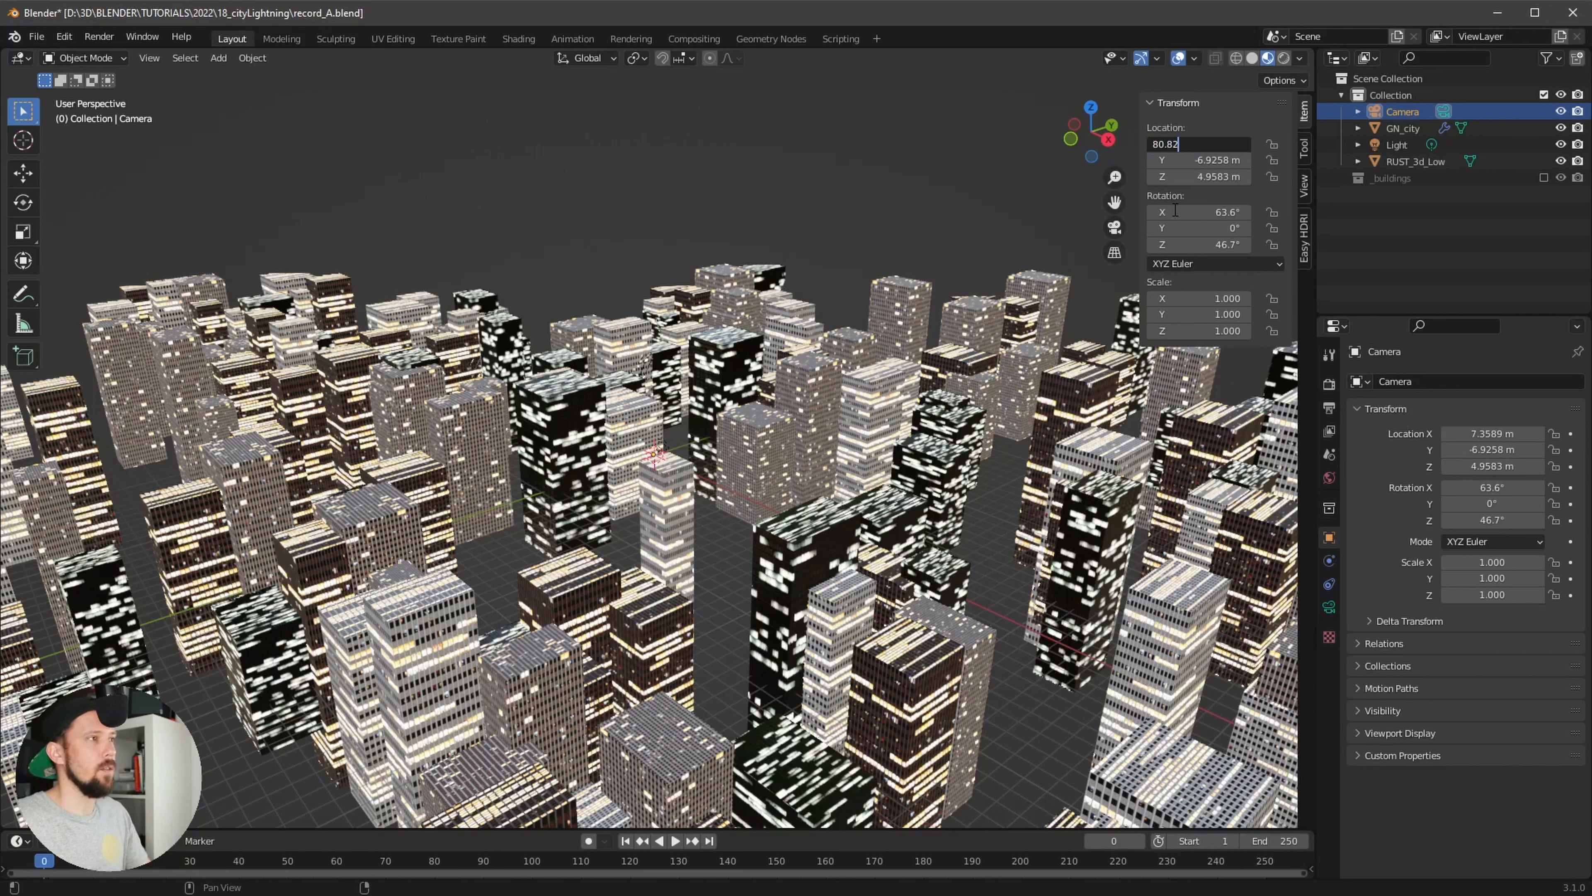
pyautogui.press('Tab')
pyautogui.press('BackSpace')
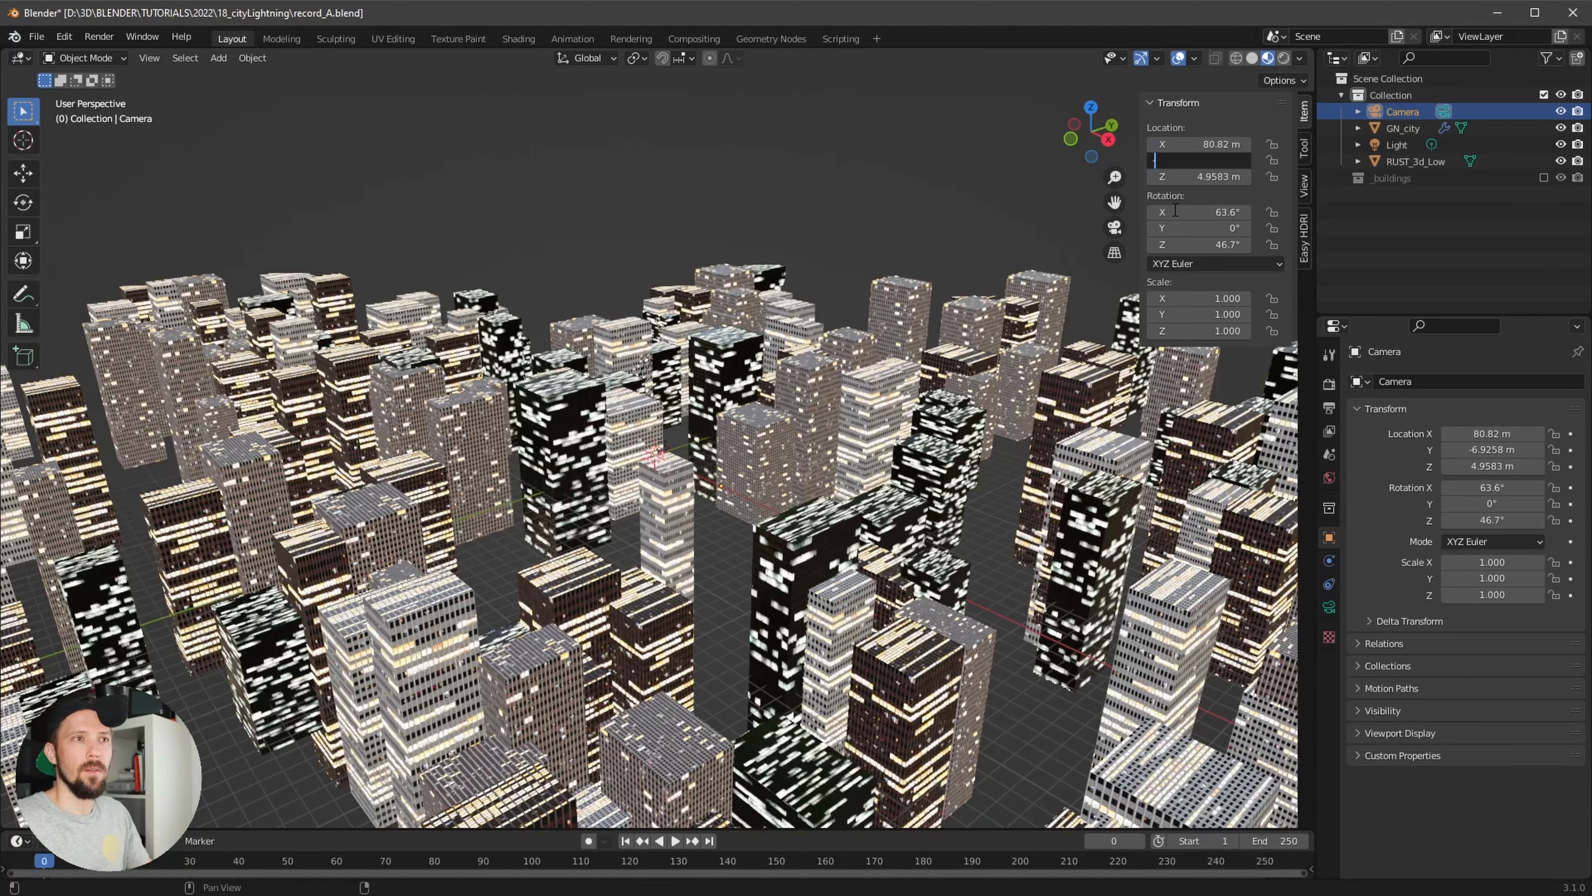
pyautogui.write('-9')
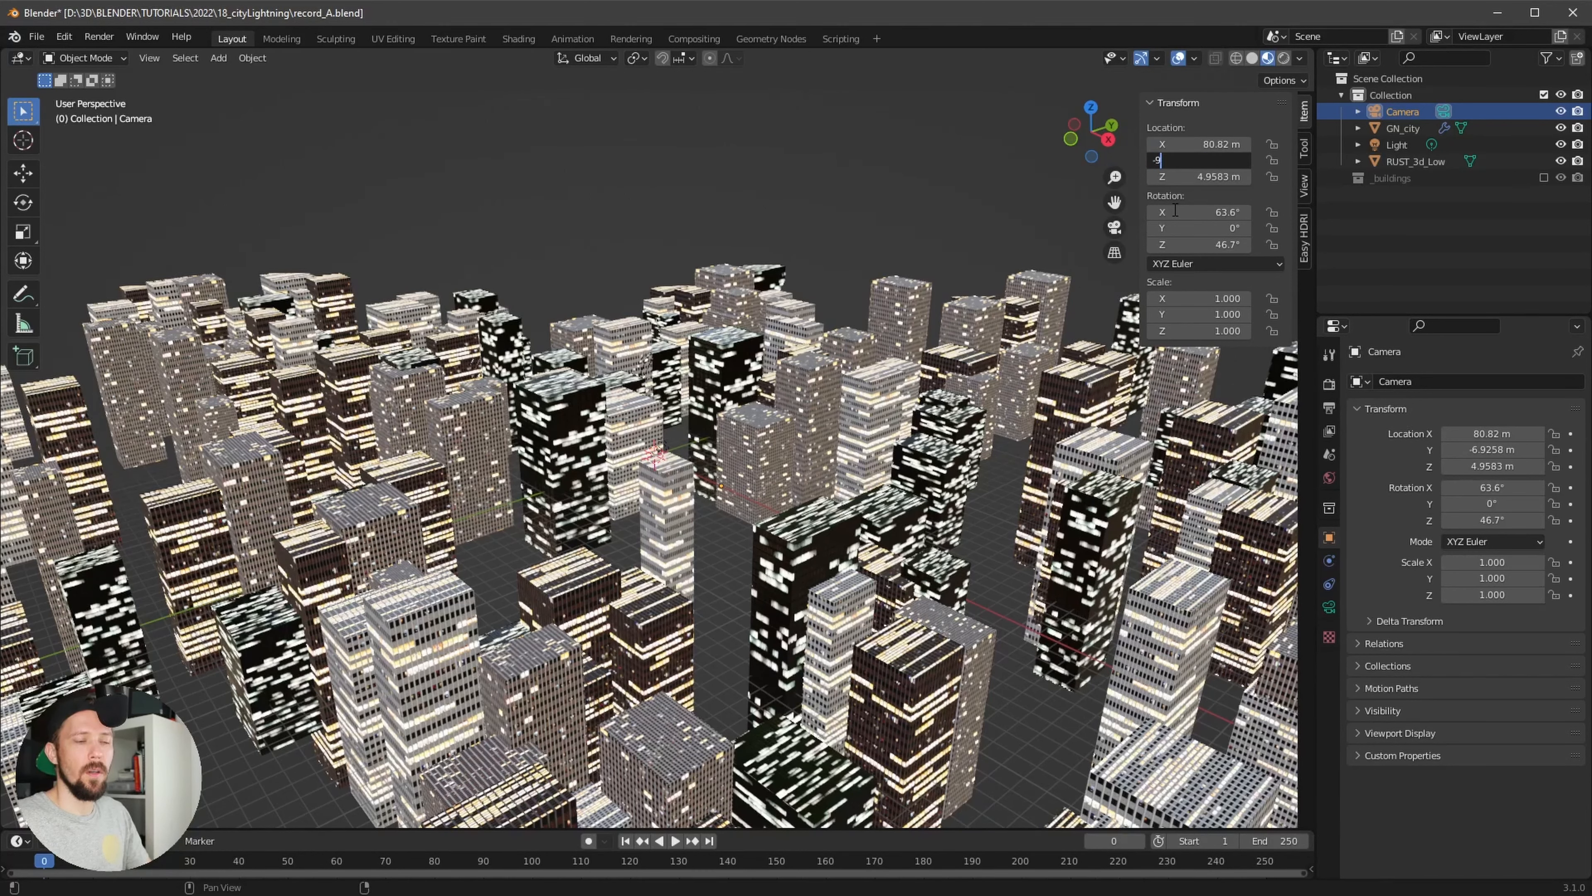
pyautogui.write('4.302')
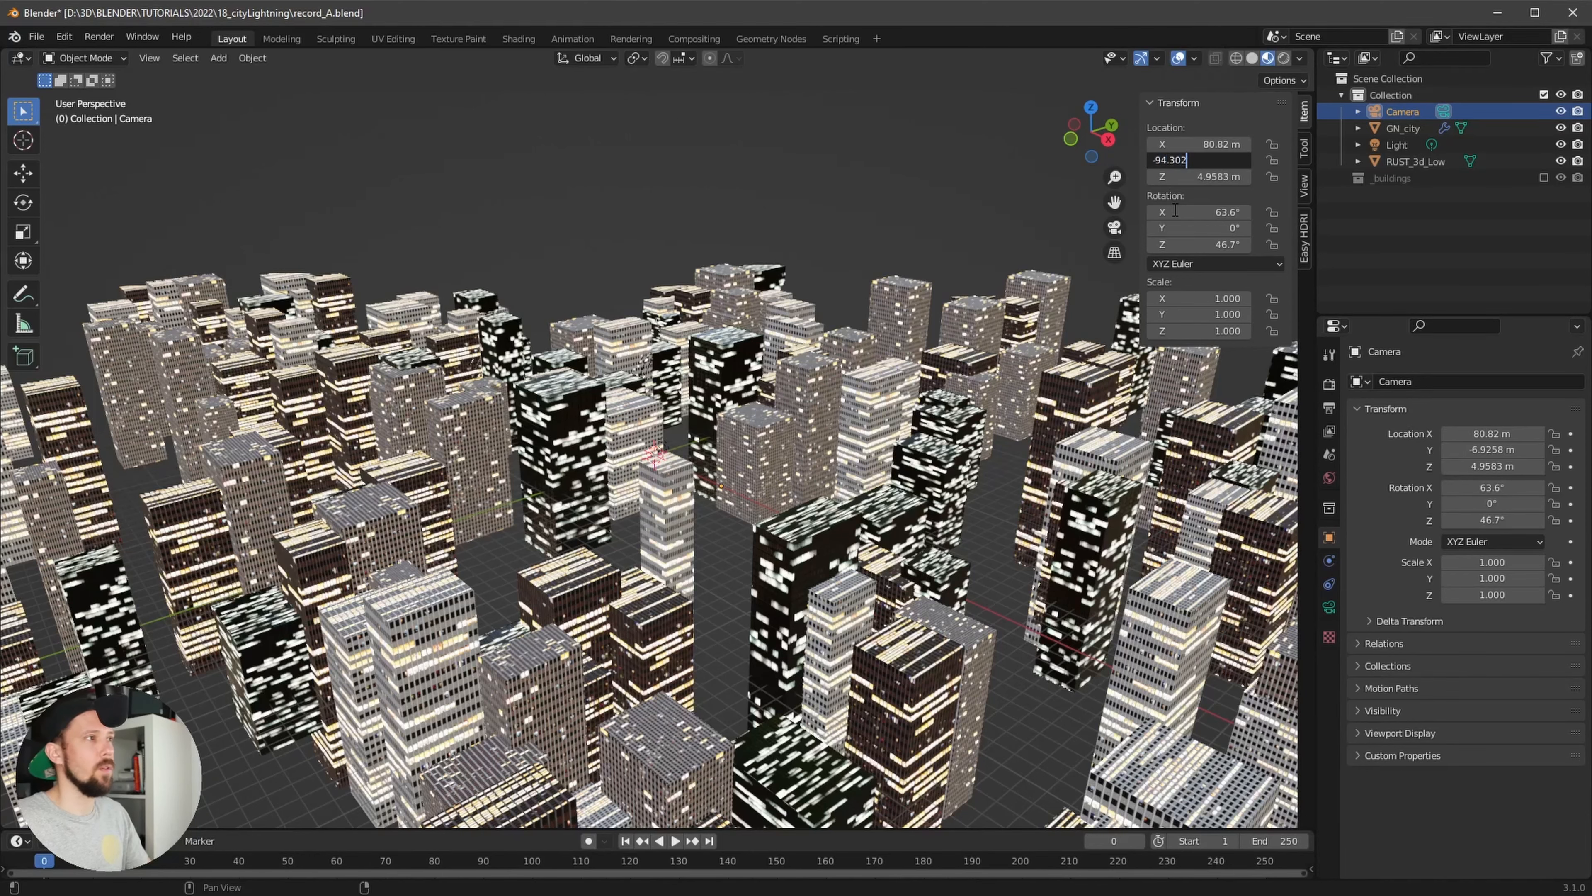
pyautogui.press('Return')
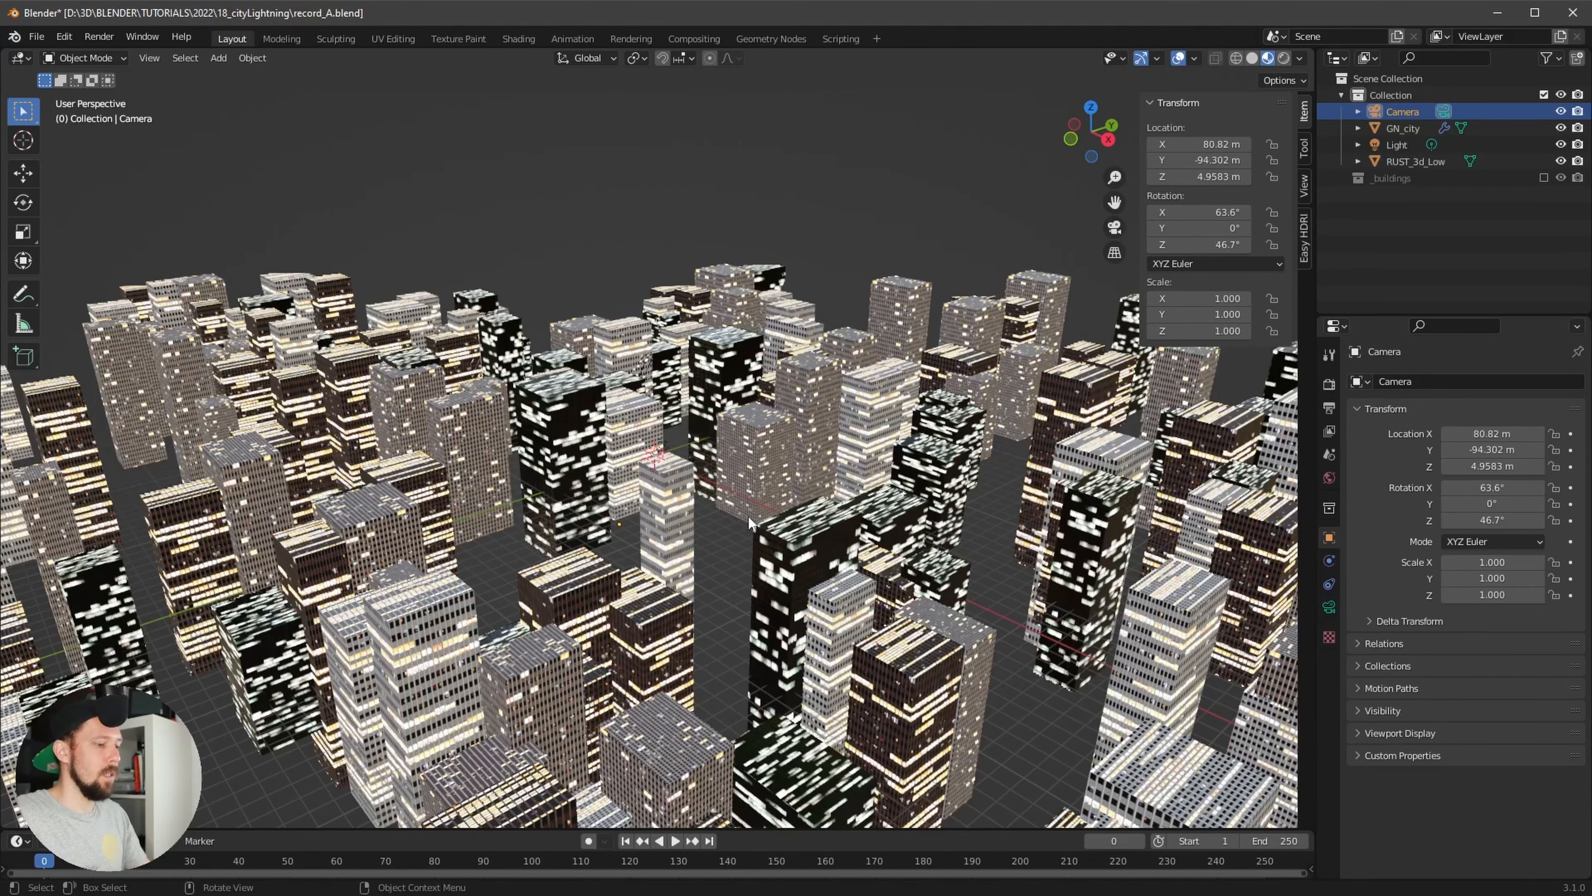
# Look through the camera and set its Z location to 3.2033 m
pyautogui.press('KP_0')
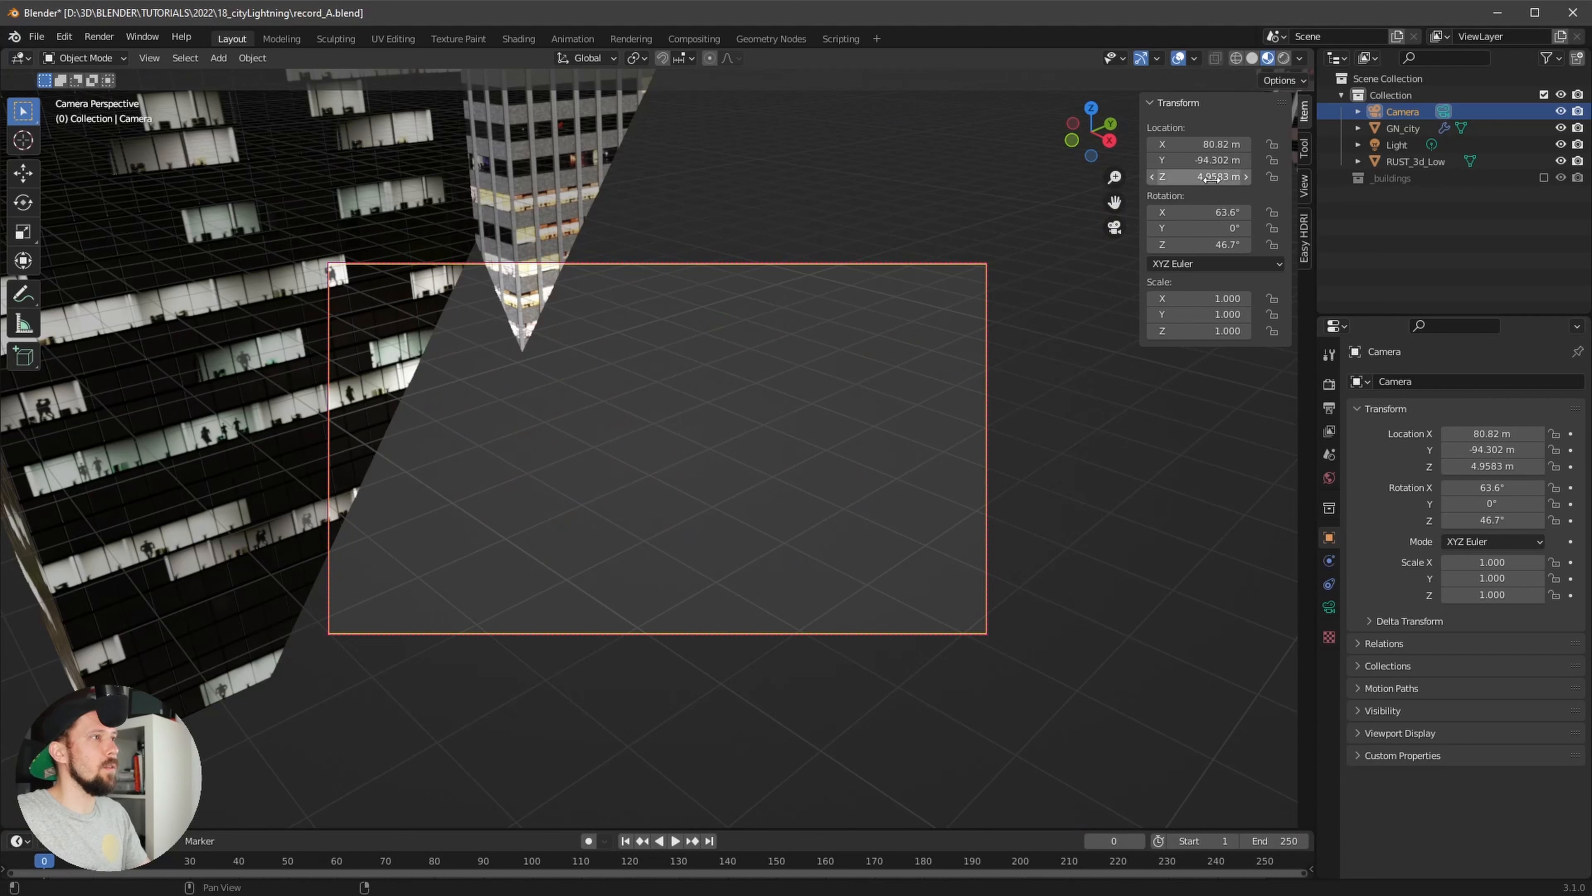
pyautogui.click(1214, 176)
pyautogui.write('3')
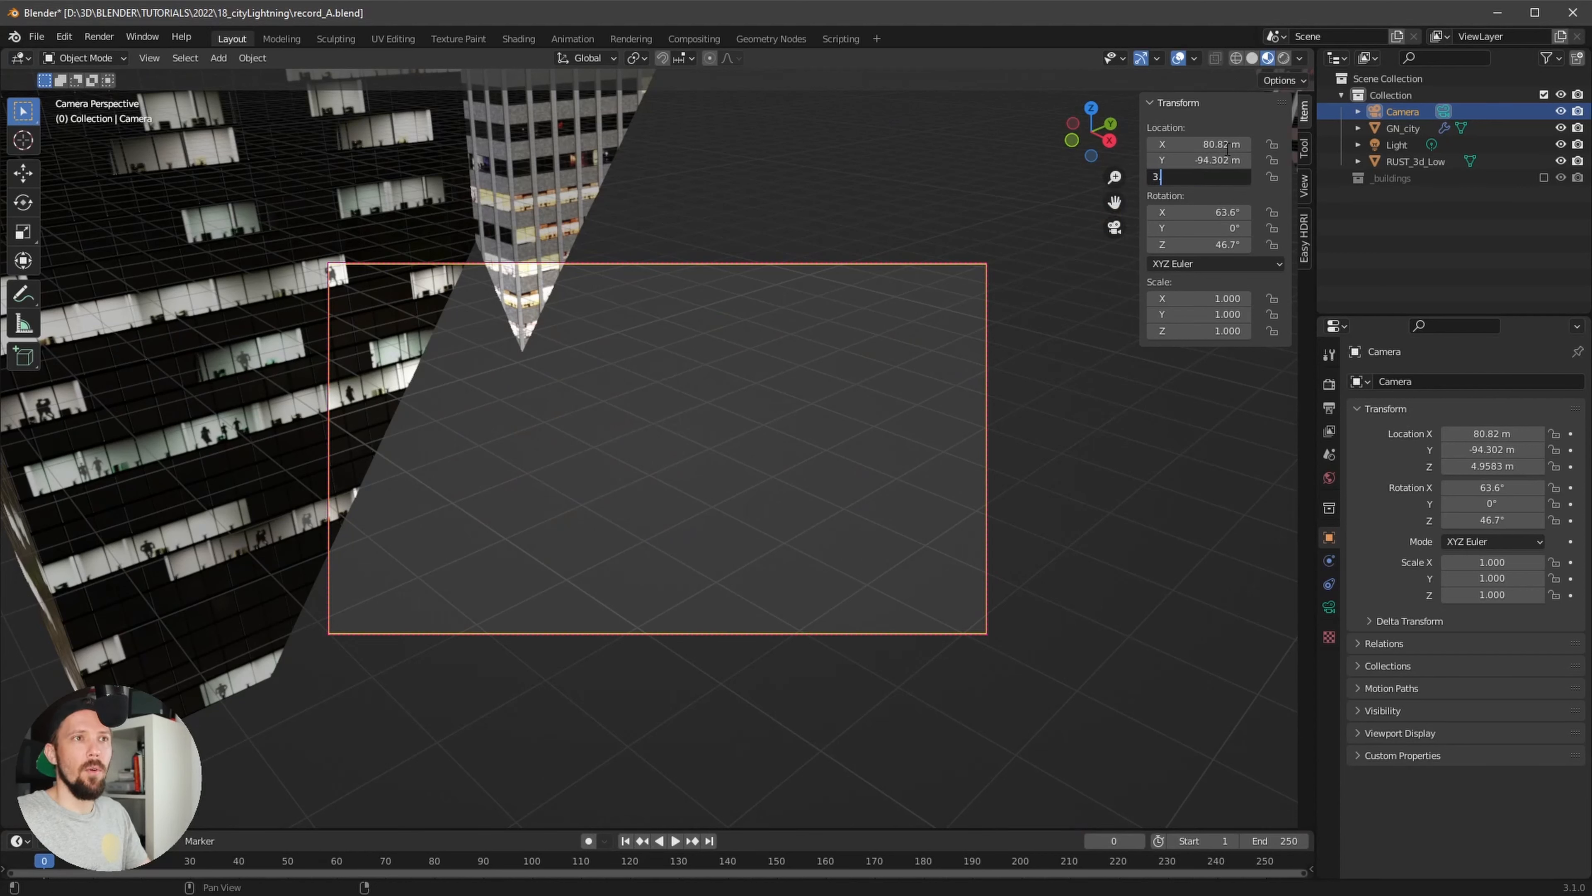
pyautogui.write('.2033')
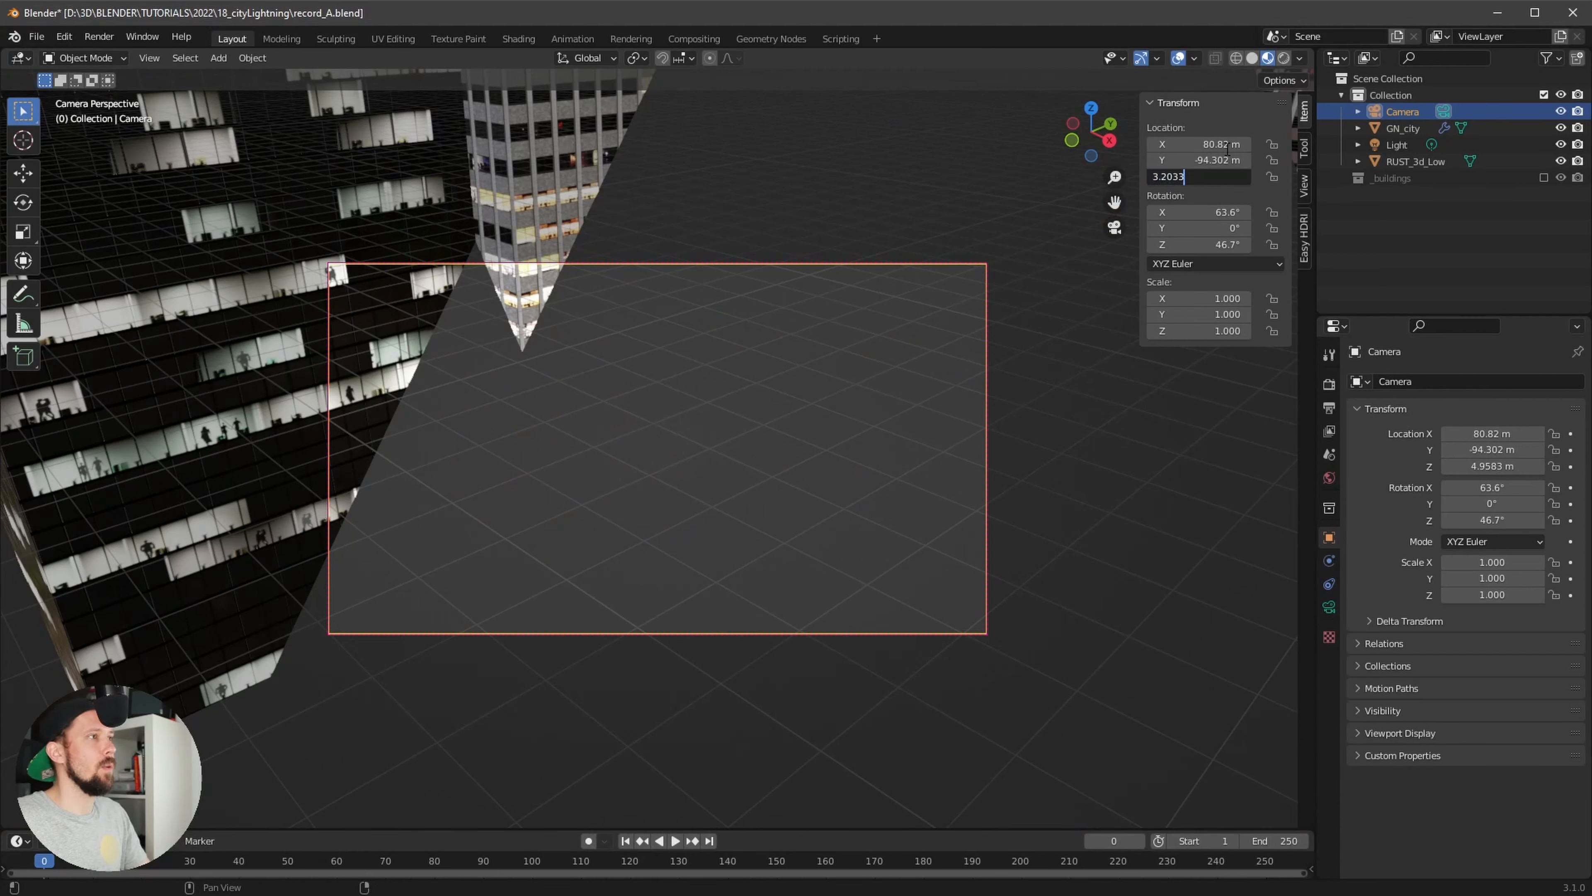
pyautogui.press('Return')
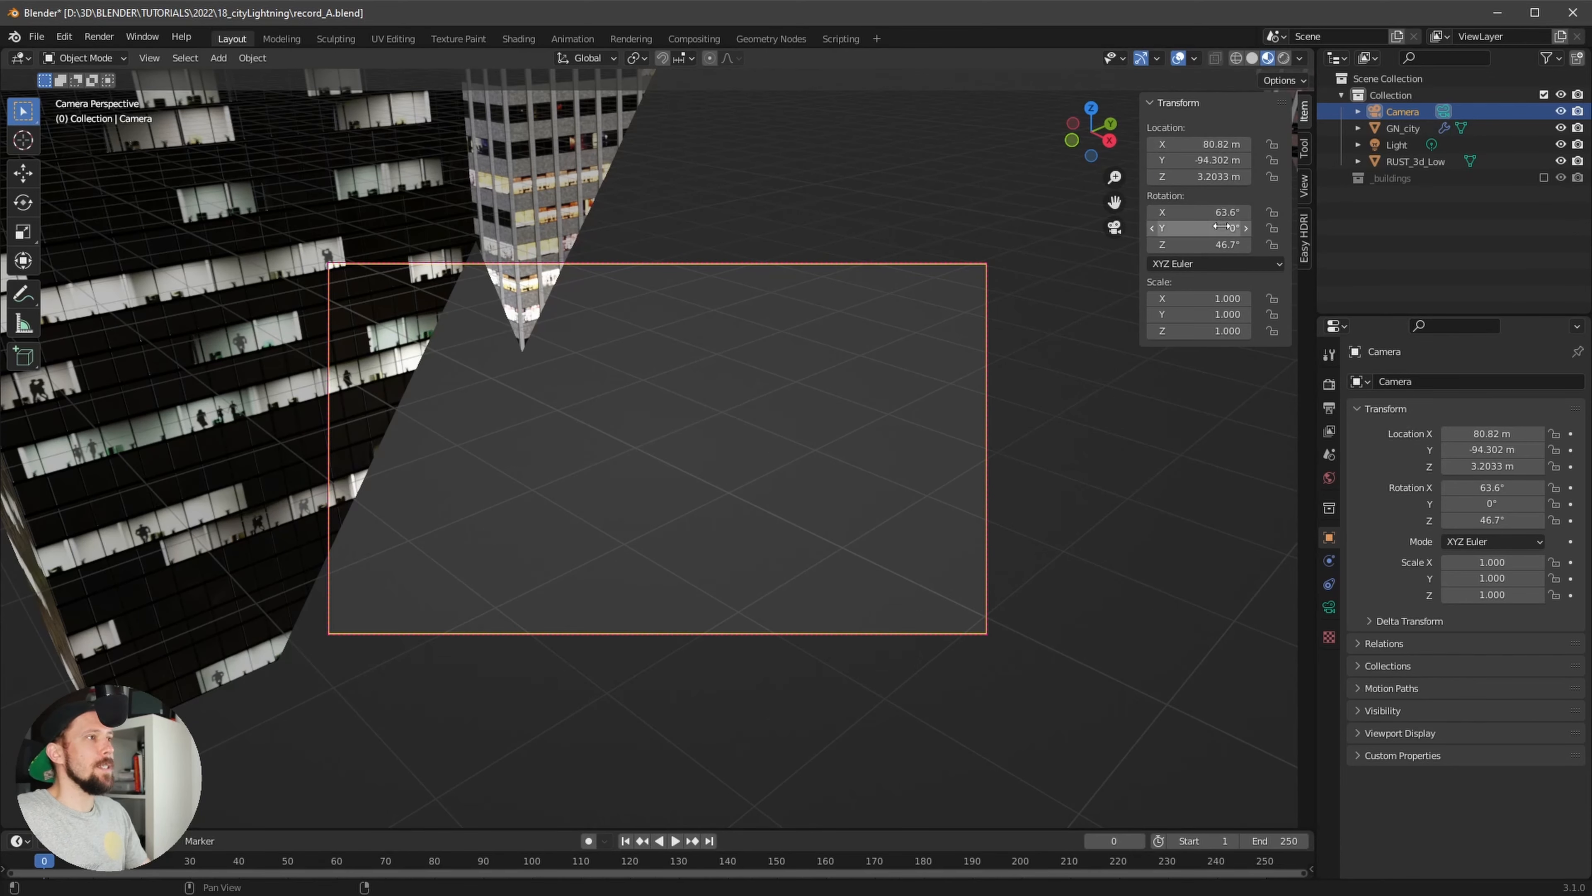
# Set the camera's rotation to X 106°, Y 0° and Z 29.6°
pyautogui.click(1227, 213)
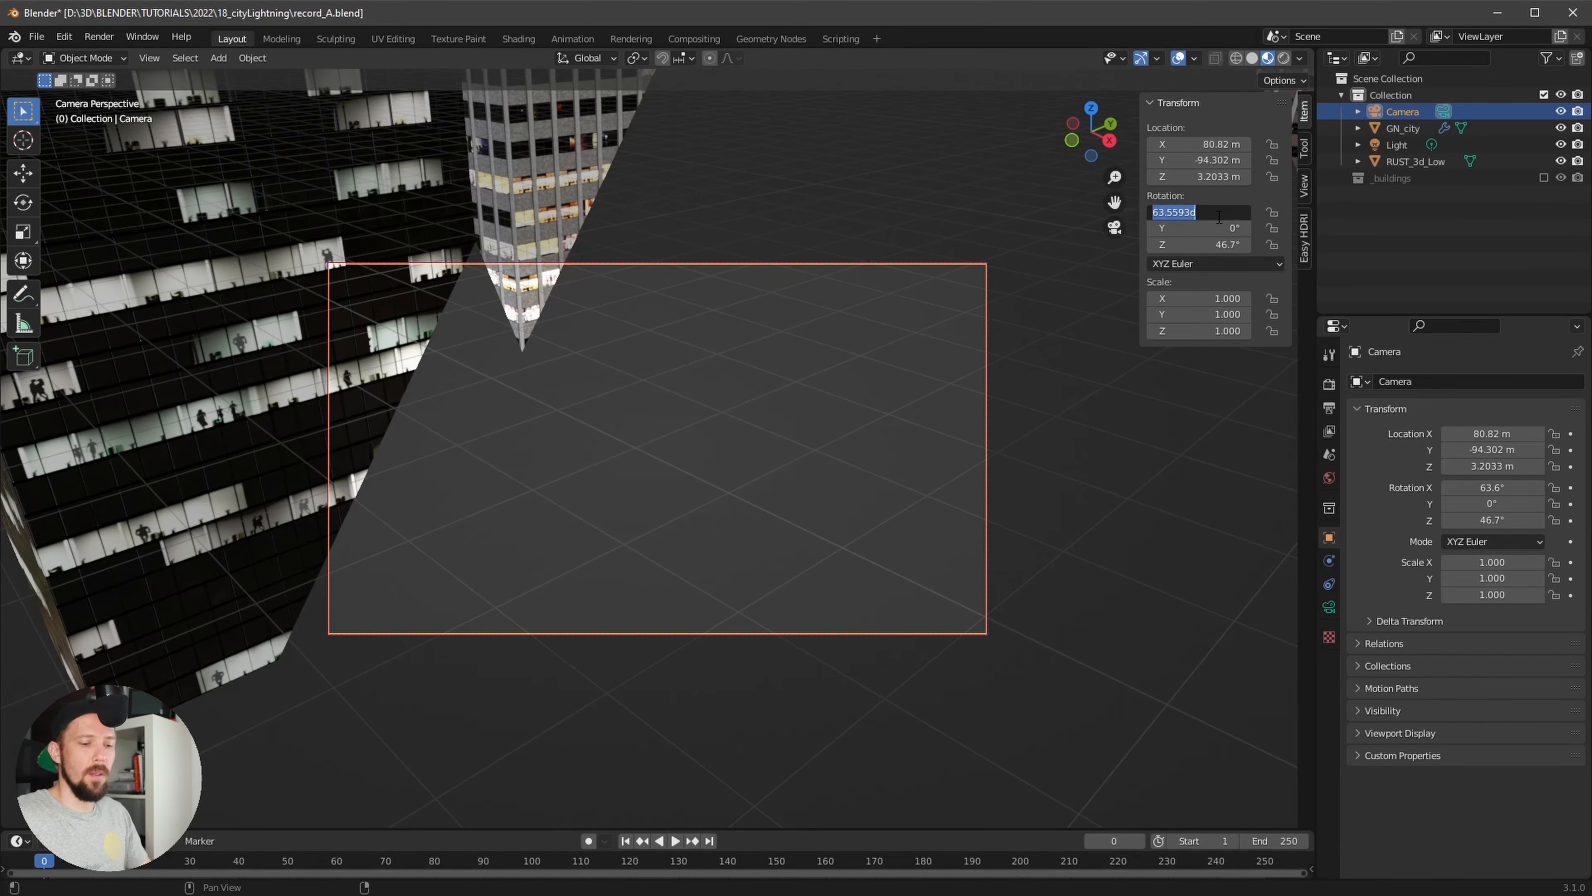
pyautogui.write('106')
pyautogui.press('Tab')
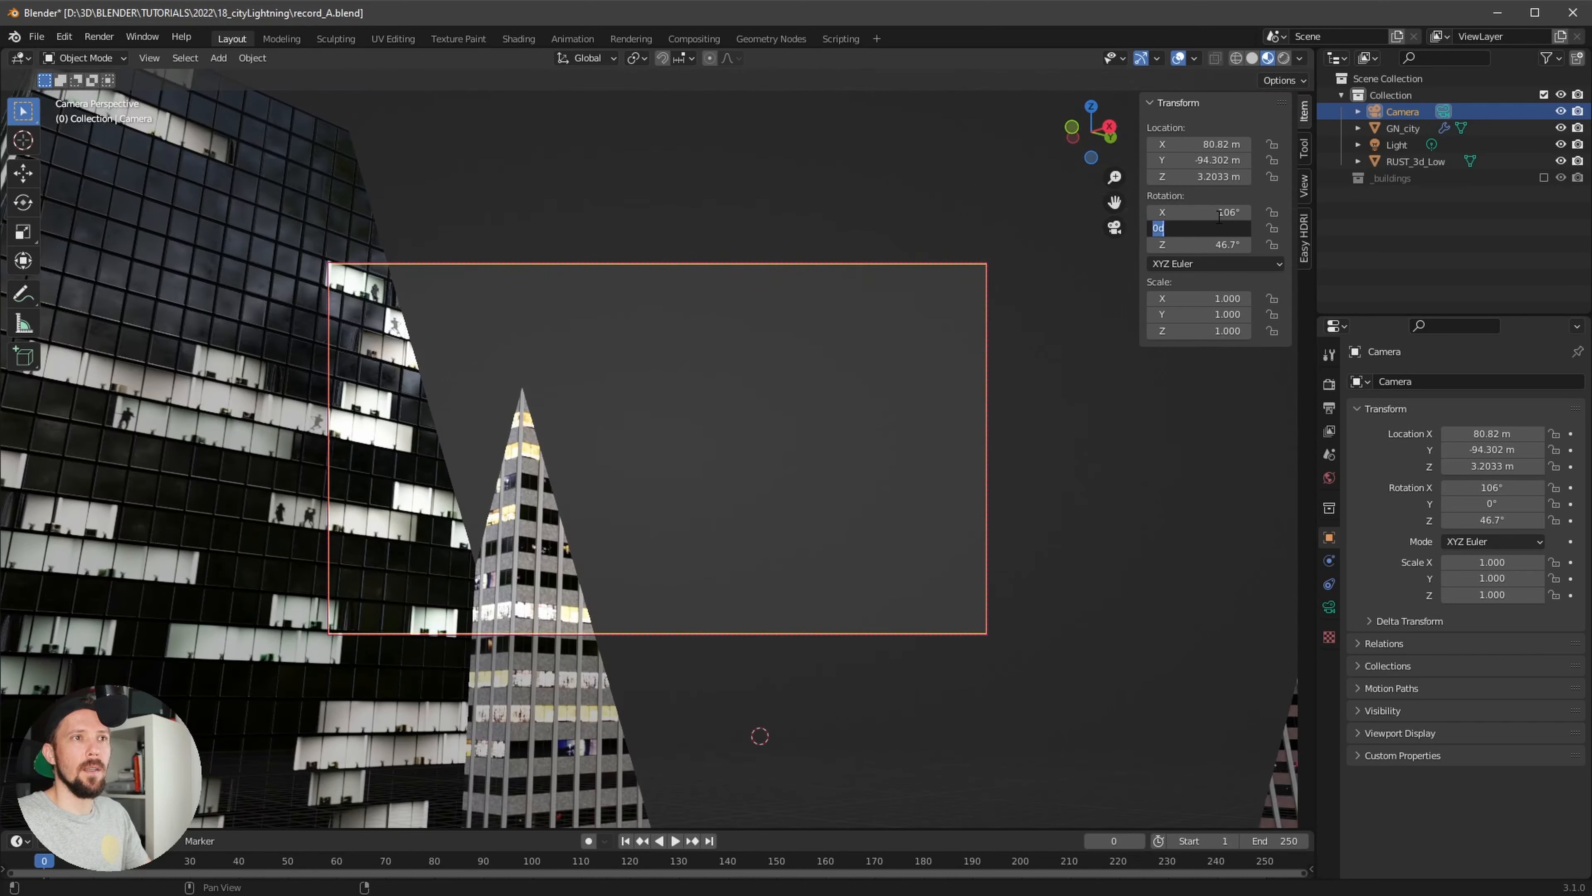
pyautogui.write('0')
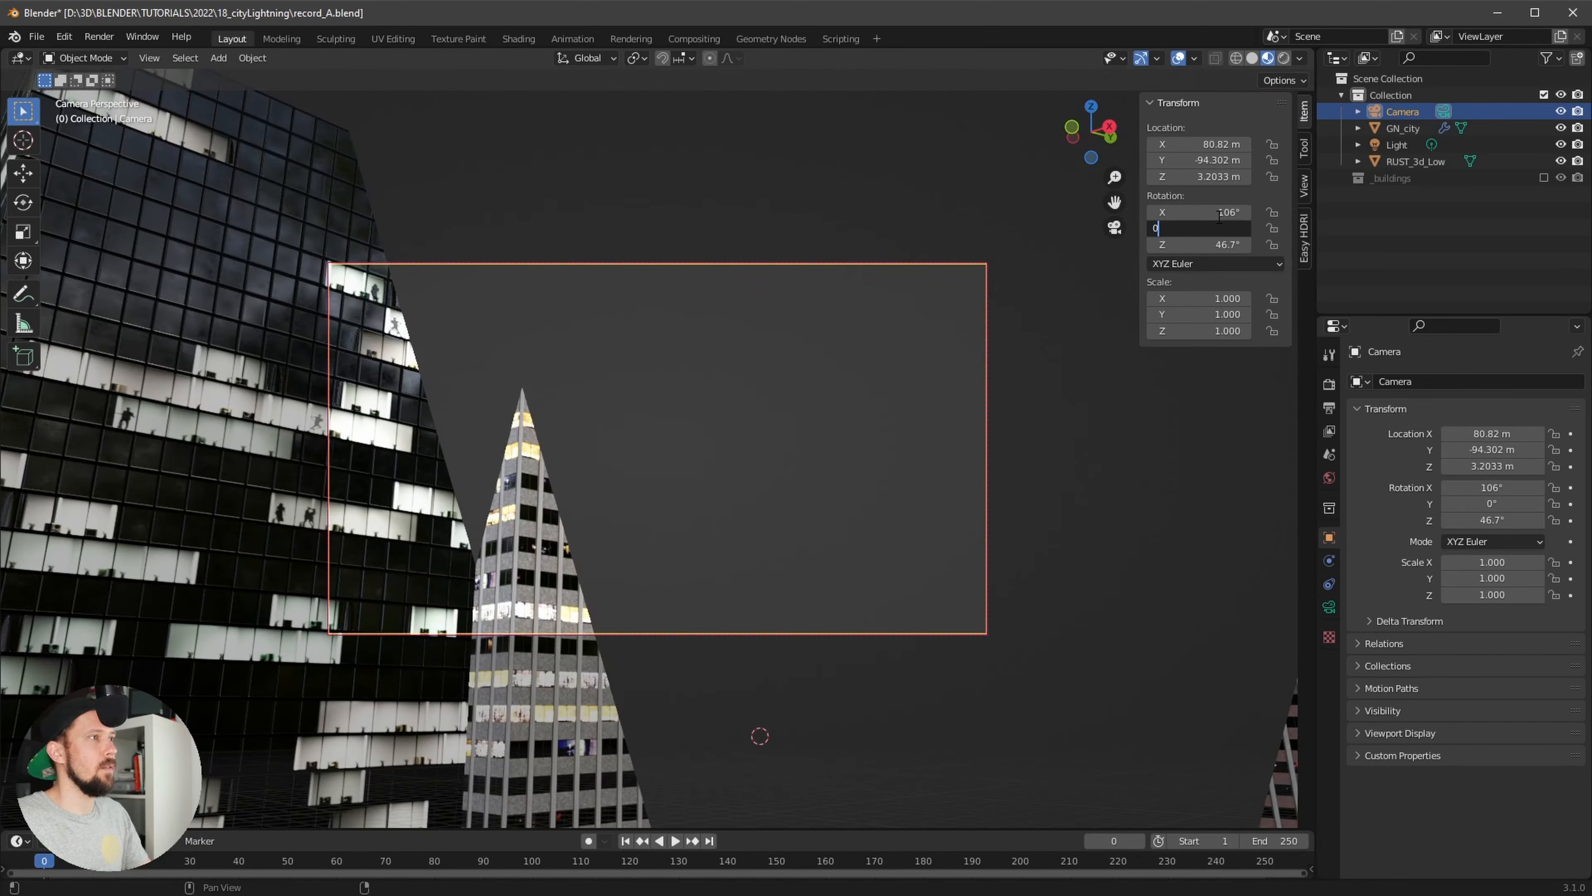
pyautogui.press('Tab')
pyautogui.write('29.0')
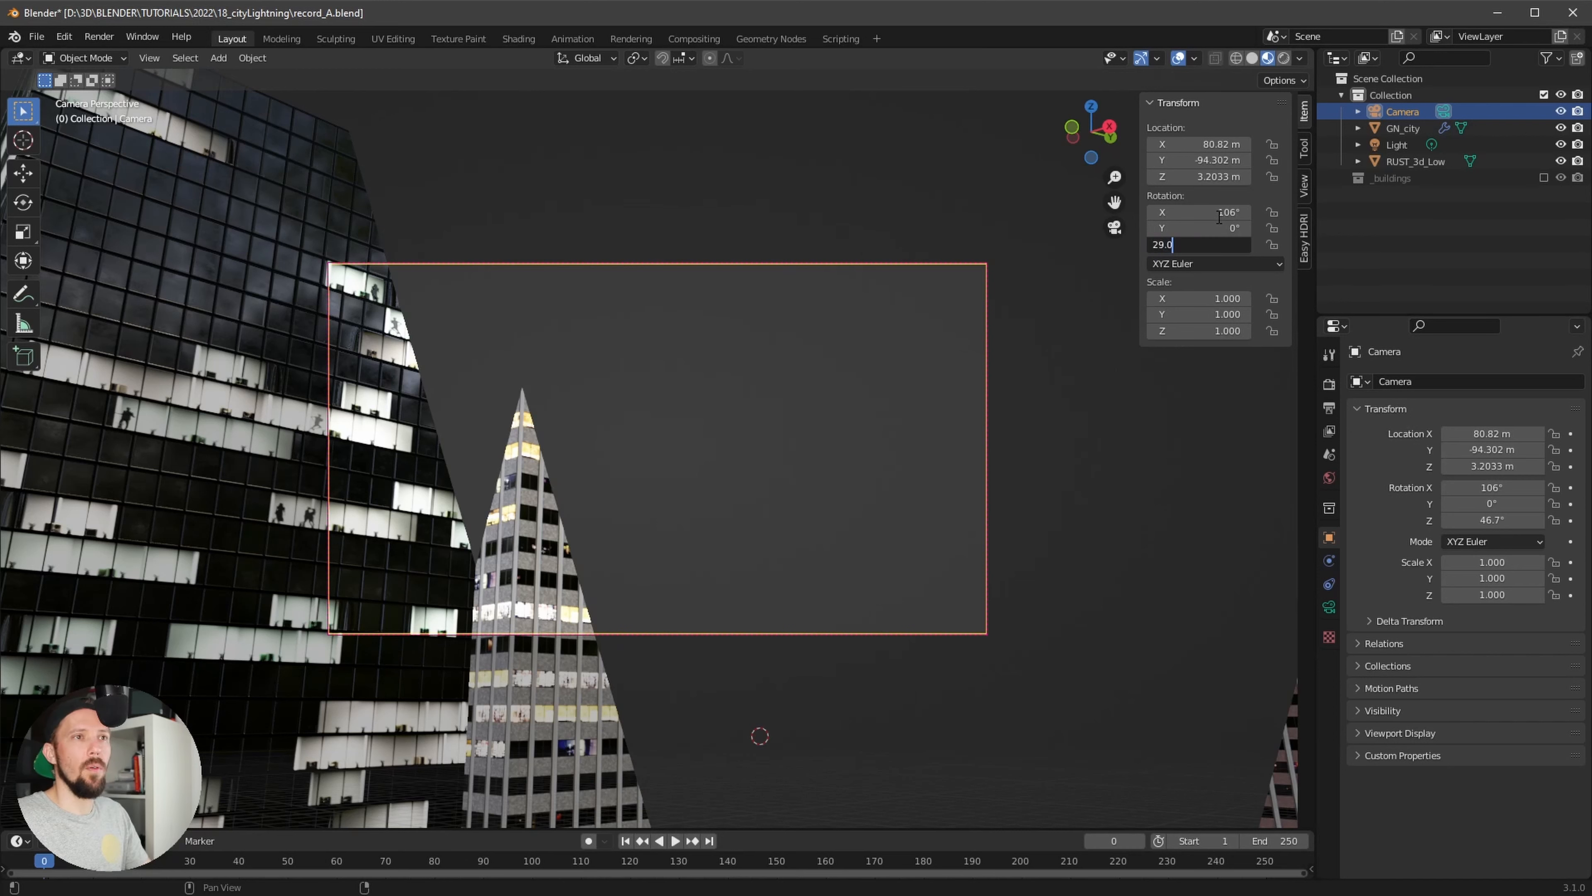
pyautogui.press('BackSpace')
pyautogui.write('6')
pyautogui.press('Return')
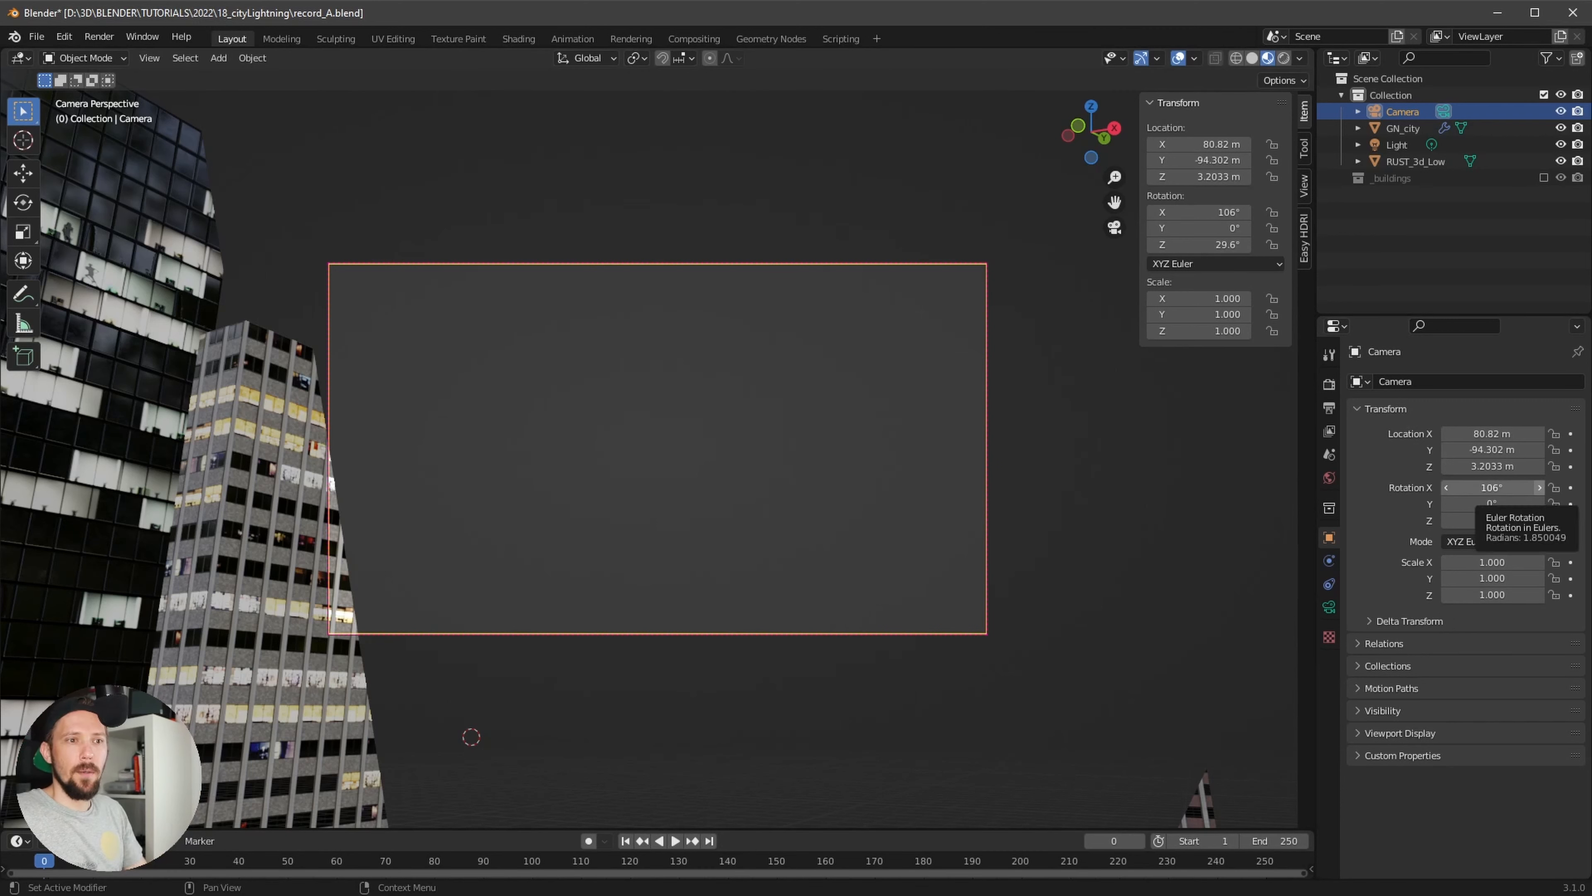
# Set the clip end distance in the camera's lens settings to 1500 m
pyautogui.hotkey('alt', 'Tab')
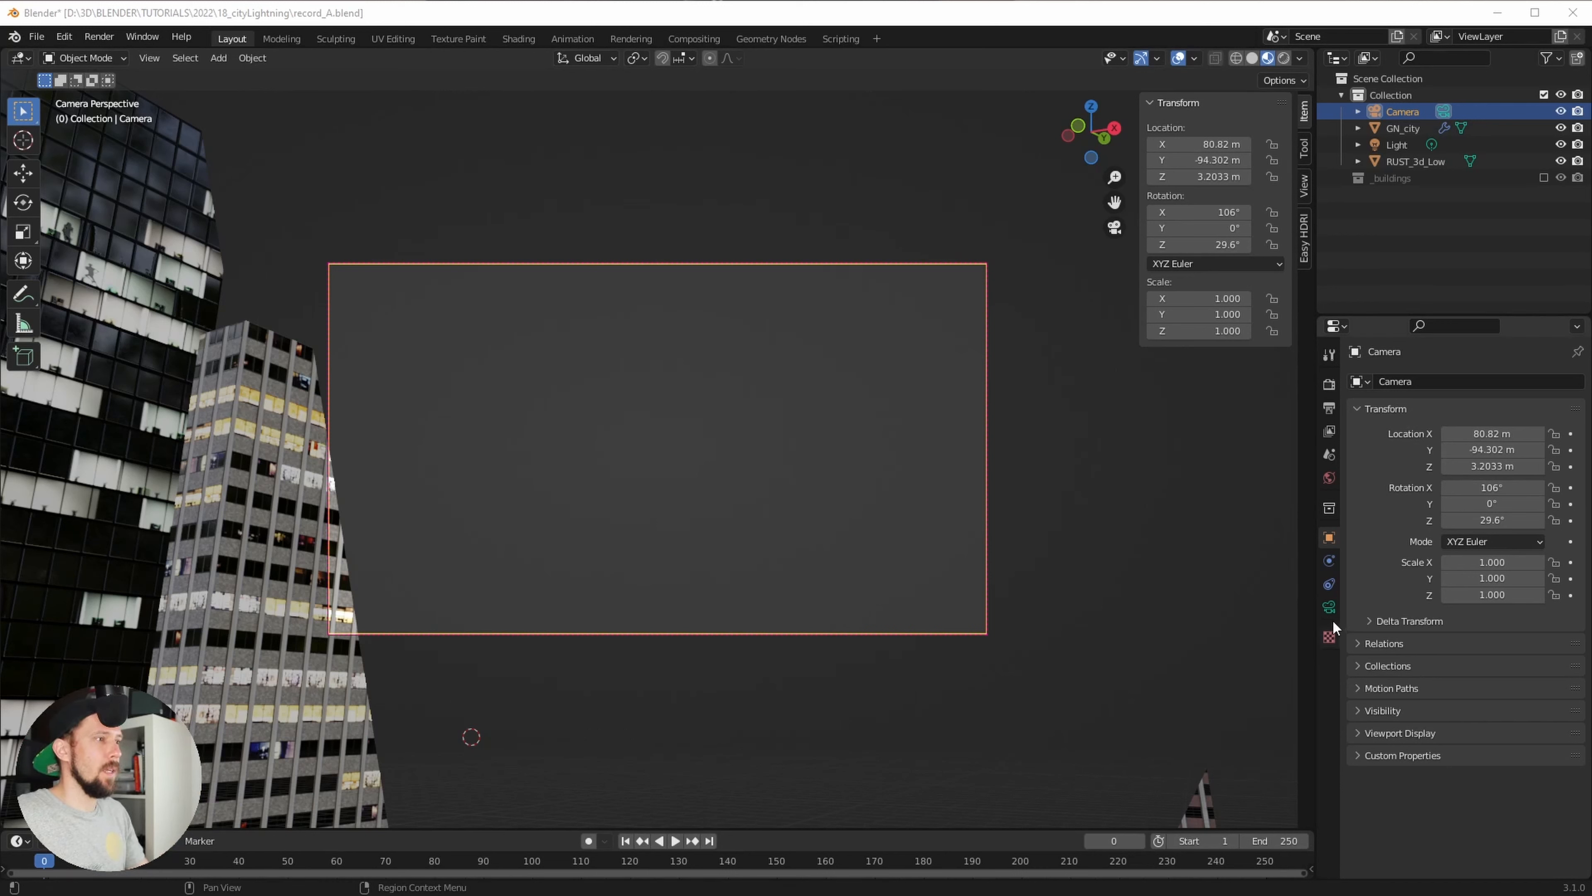
pyautogui.click(1328, 607)
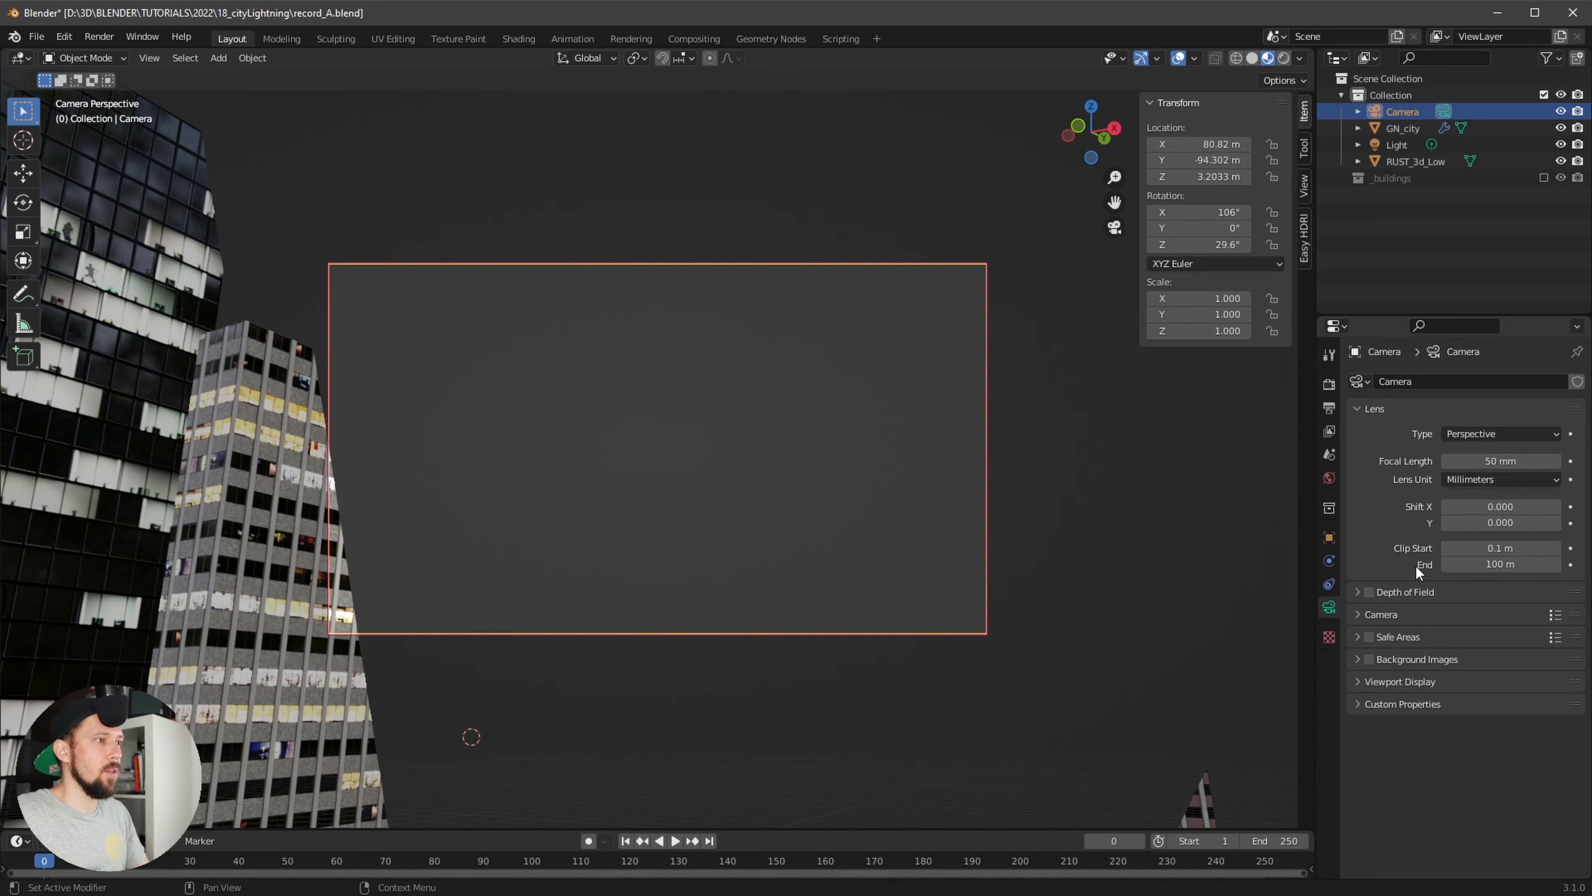
pyautogui.click(1504, 564)
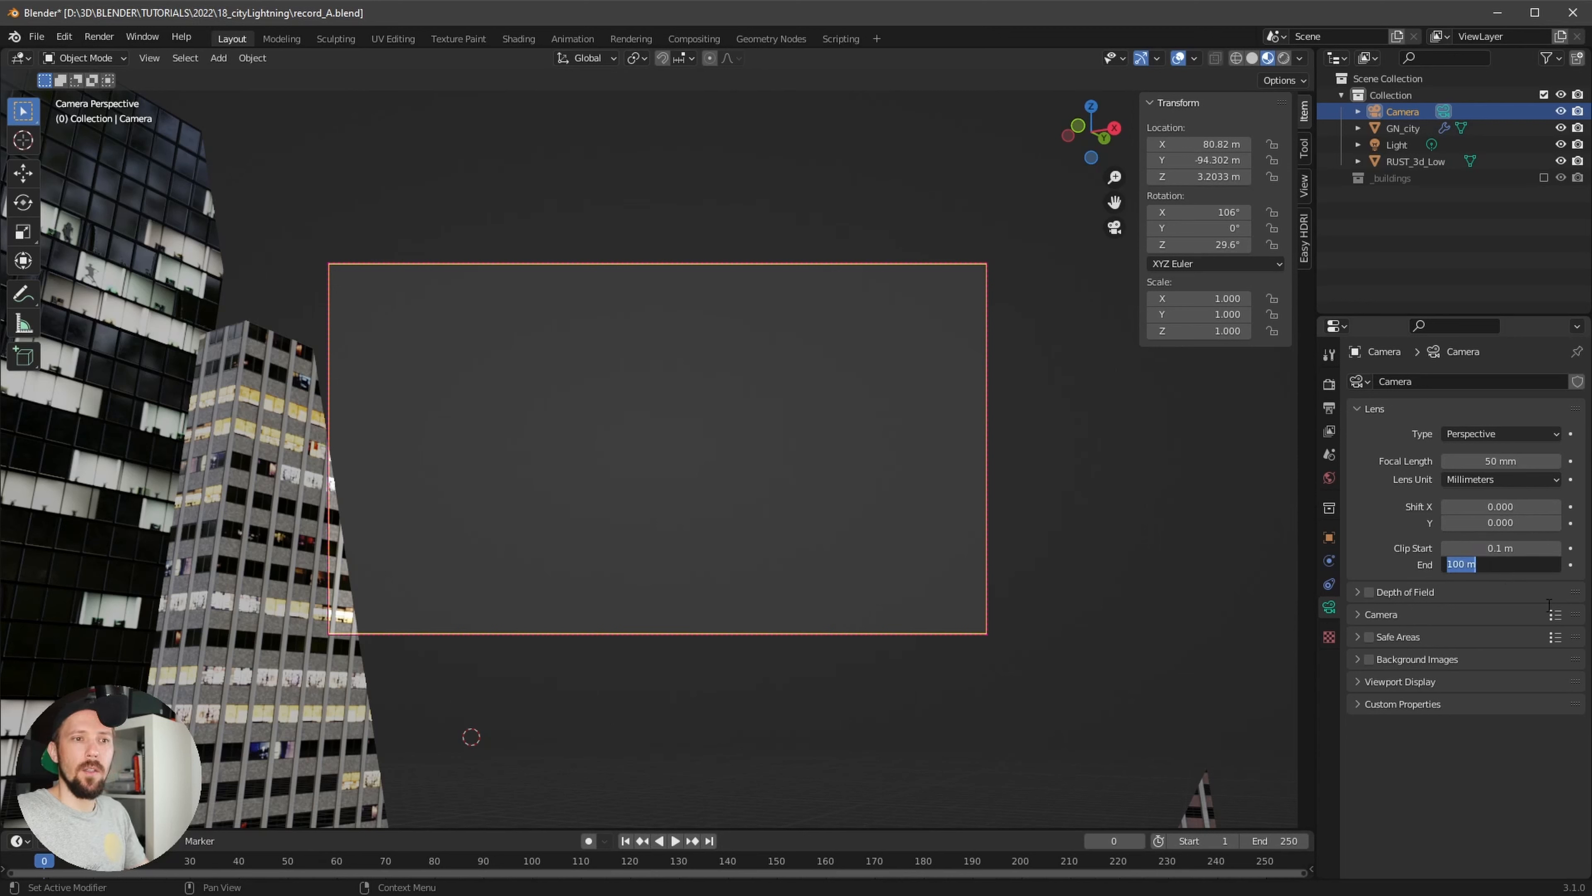
pyautogui.write('15')
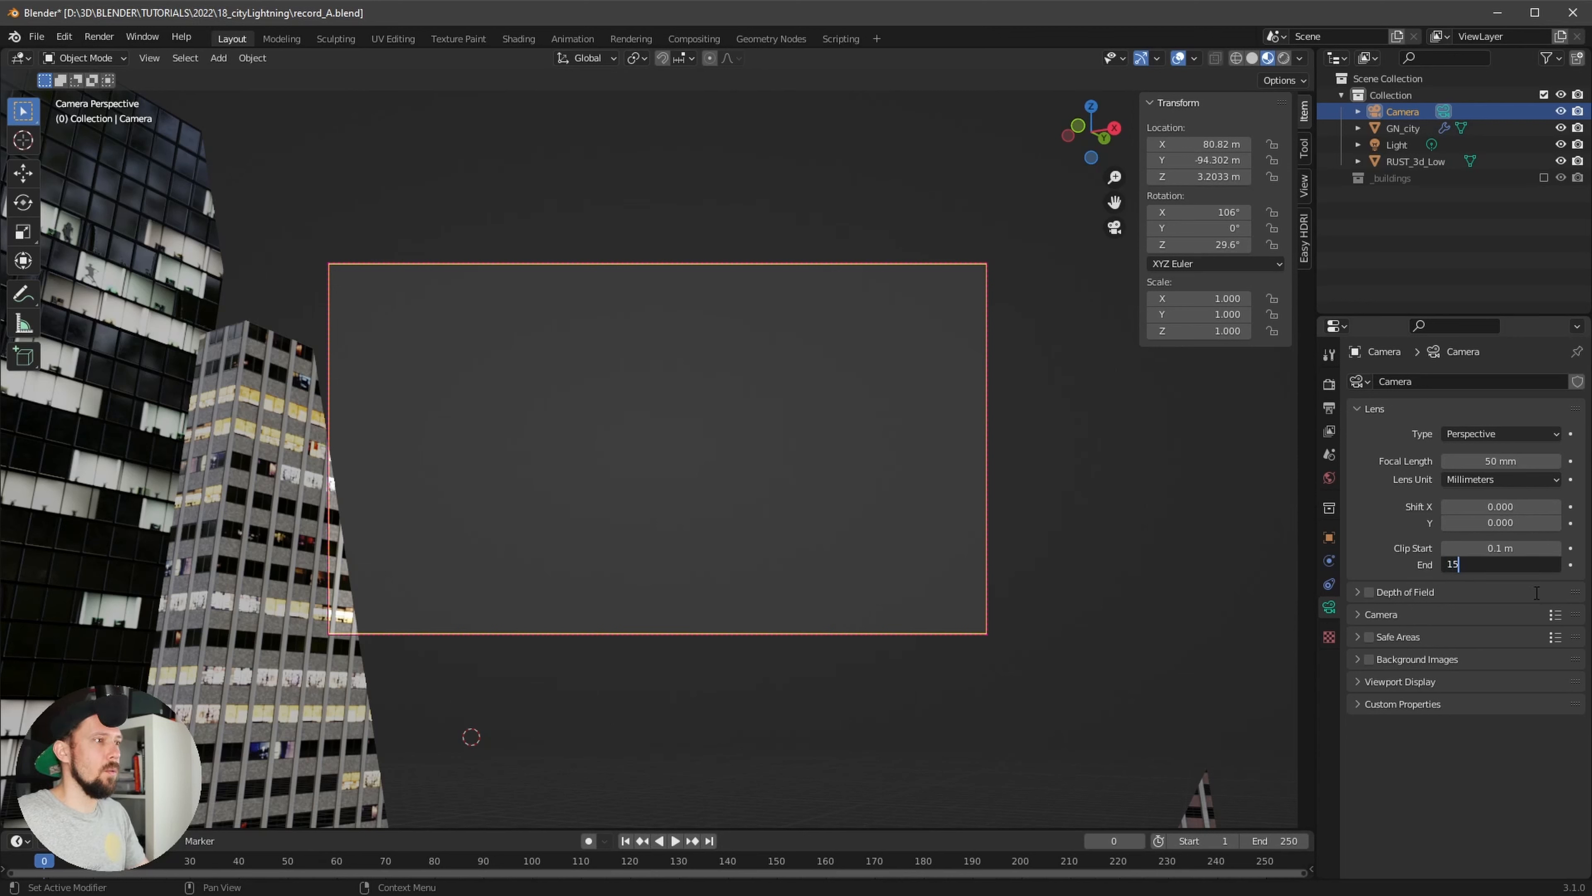
pyautogui.write('00')
pyautogui.press('Return')
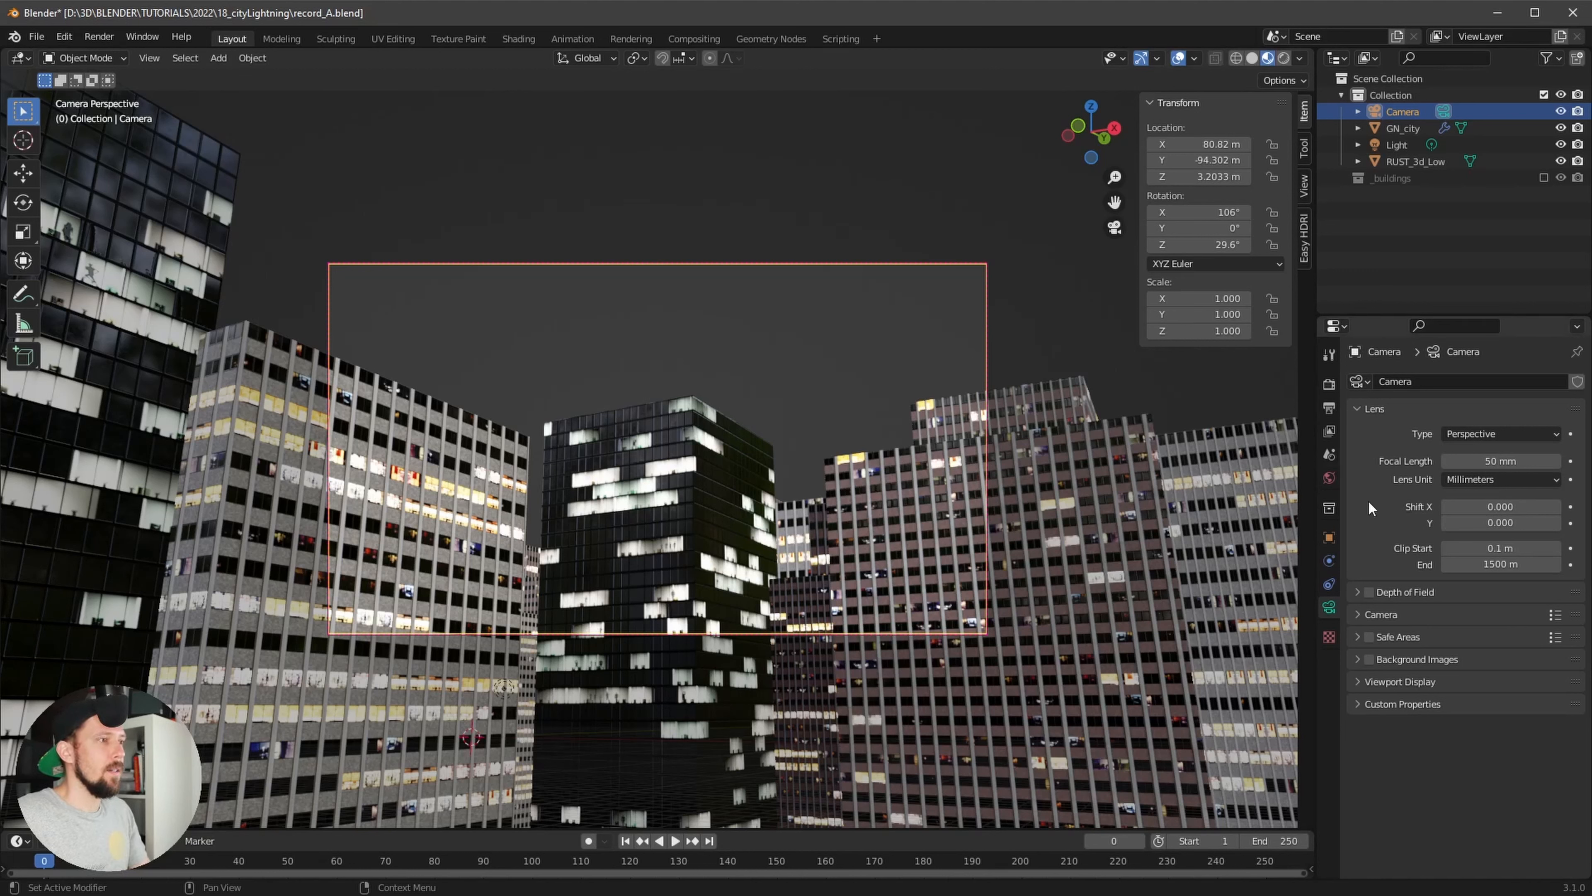
# Set the camera's focal length to 18 mm
pyautogui.click(1498, 462)
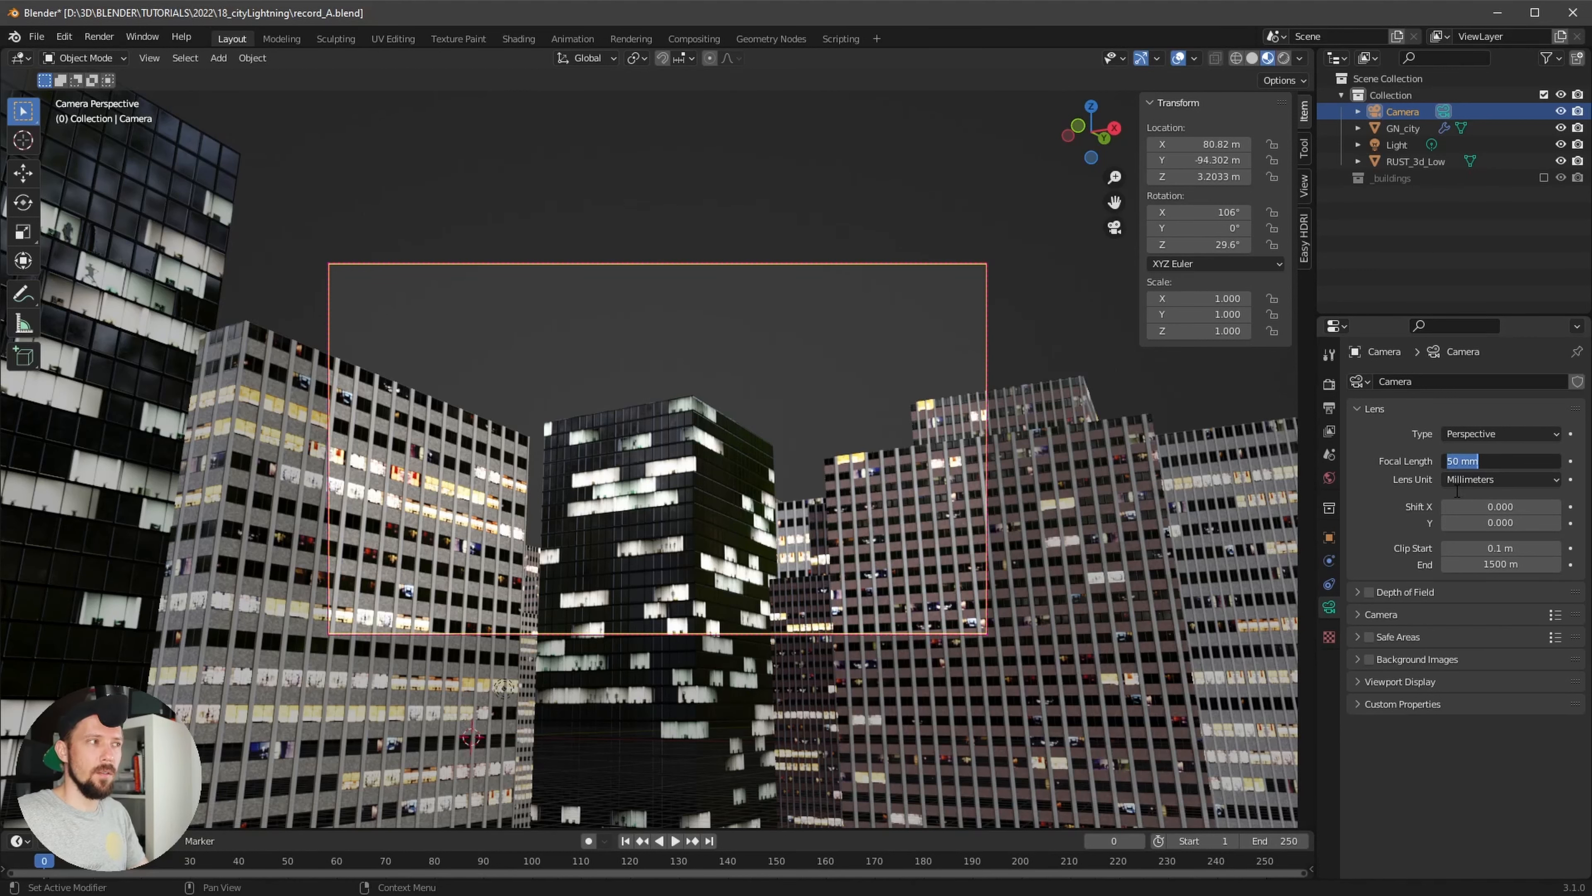
pyautogui.write('18')
pyautogui.press('Return')
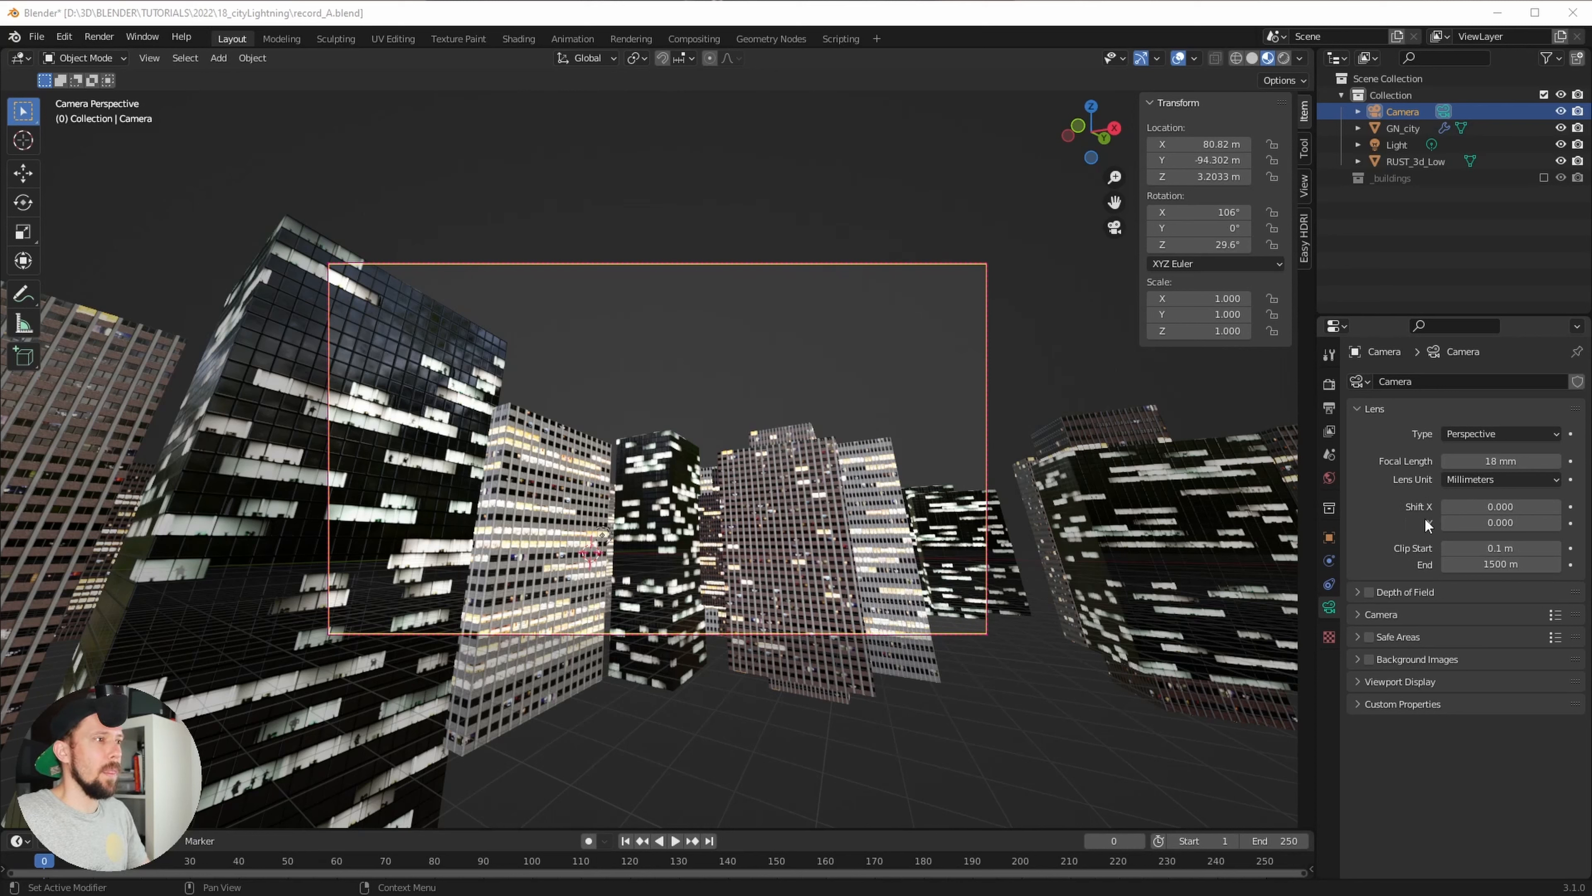
# Set the camera's vertical lens shift to 0.140 and raise its passepartout to full opacity
pyautogui.click(1497, 524)
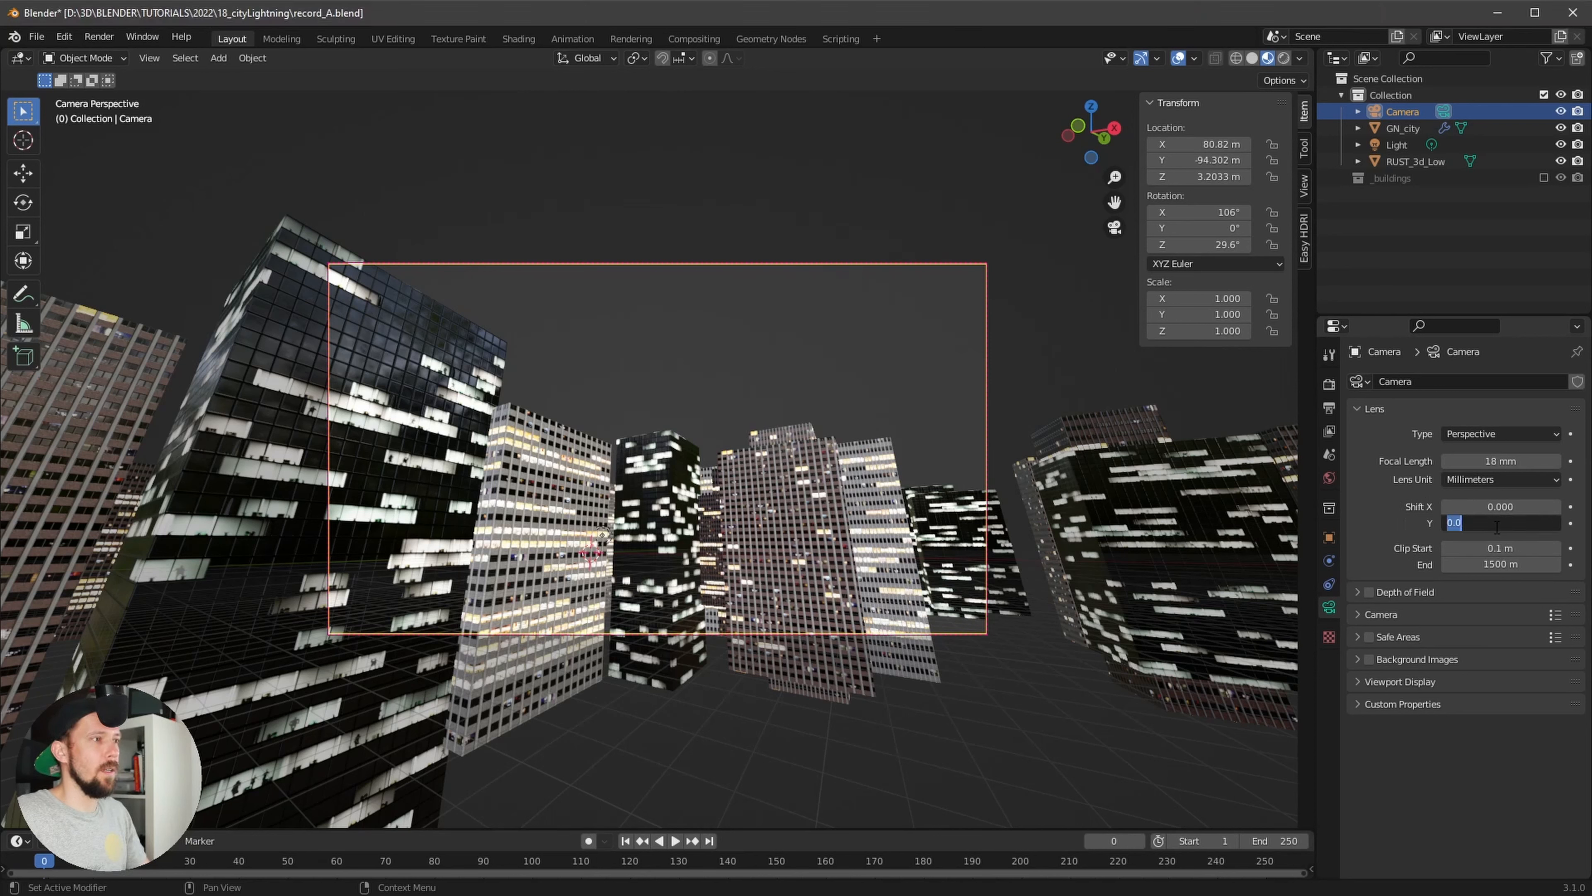
pyautogui.press('BackSpace')
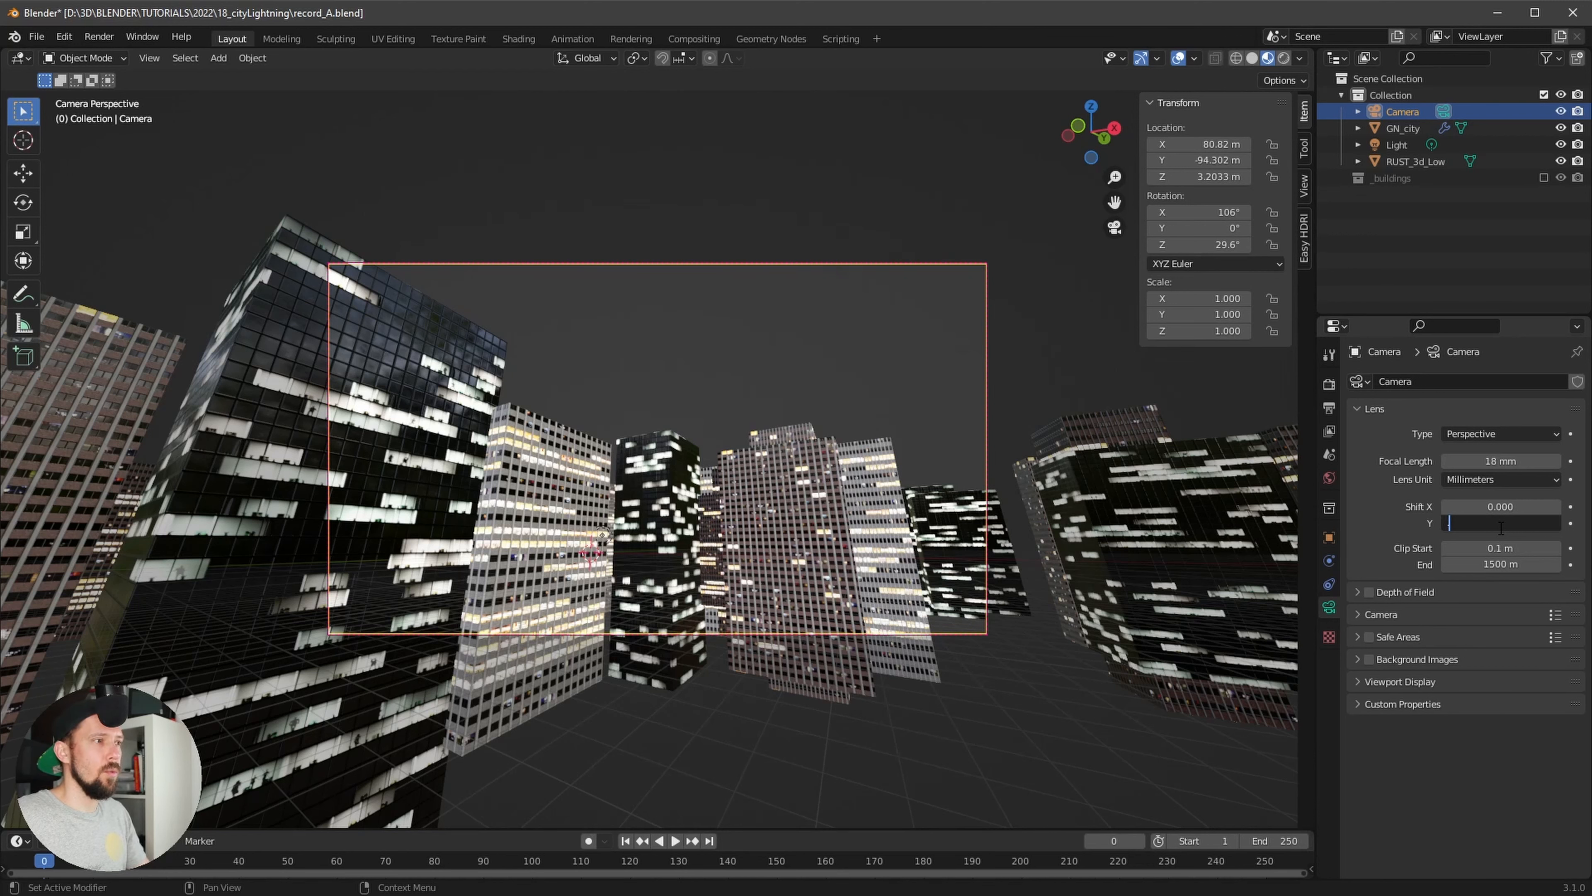
pyautogui.write('.14')
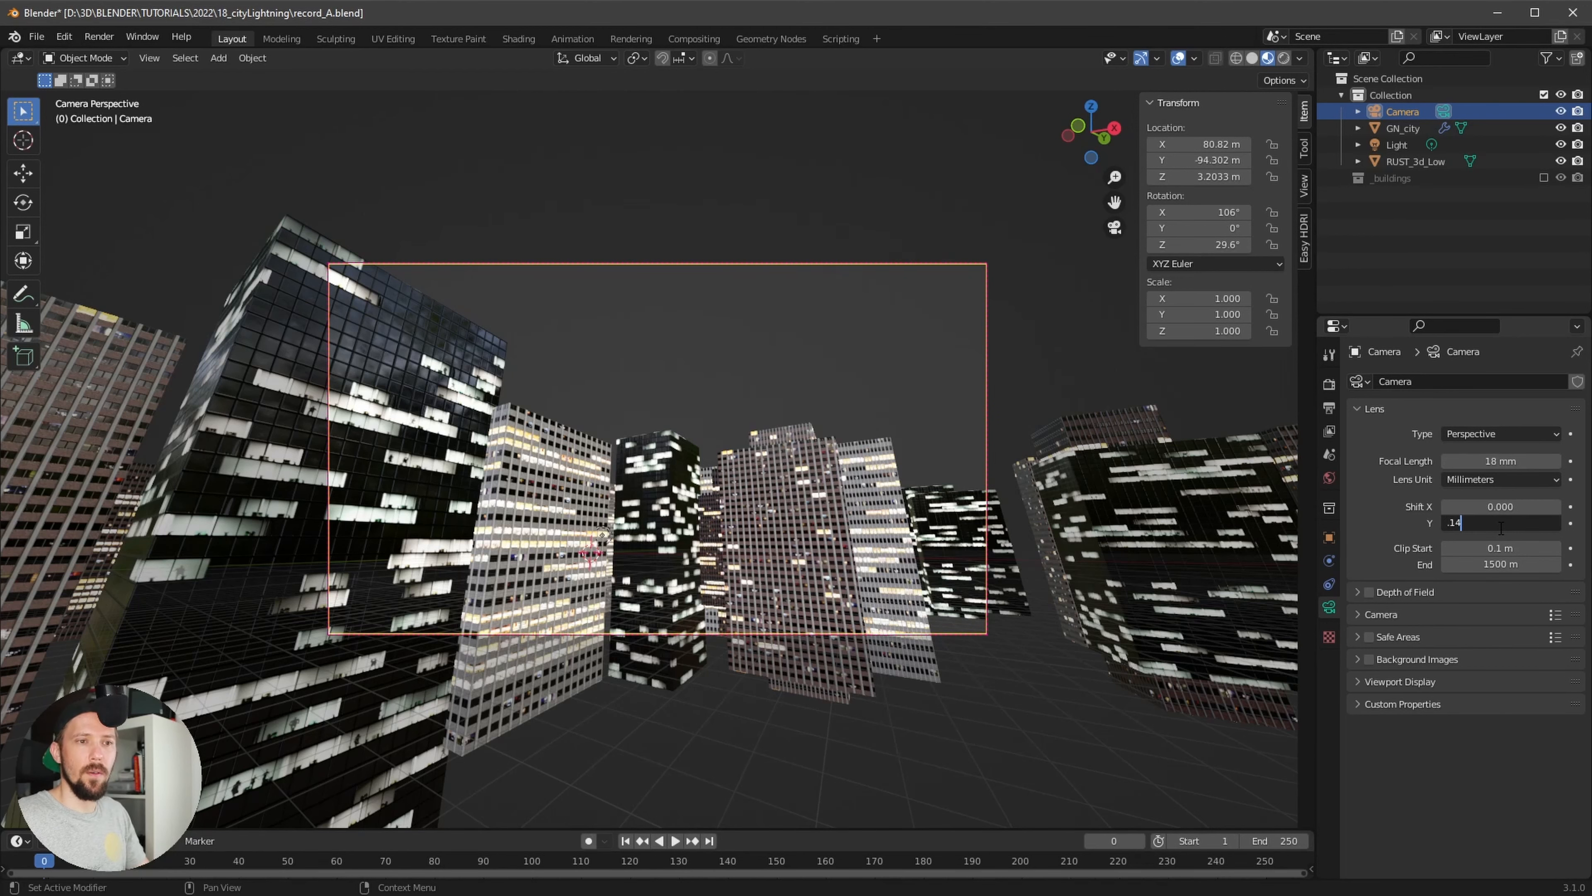
pyautogui.press('Return')
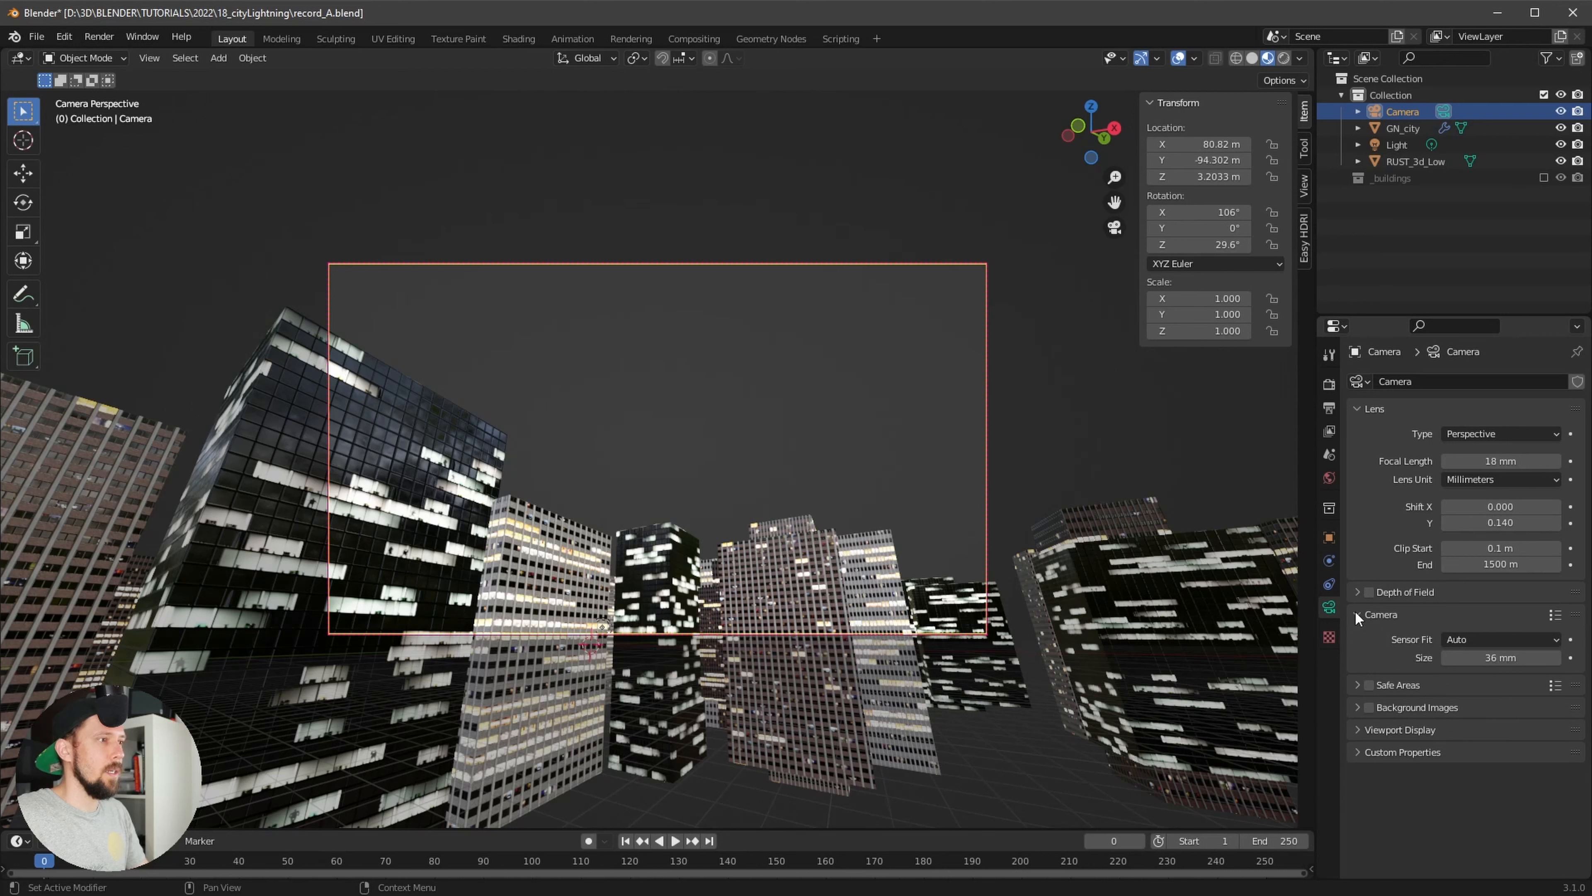
pyautogui.click(1354, 679)
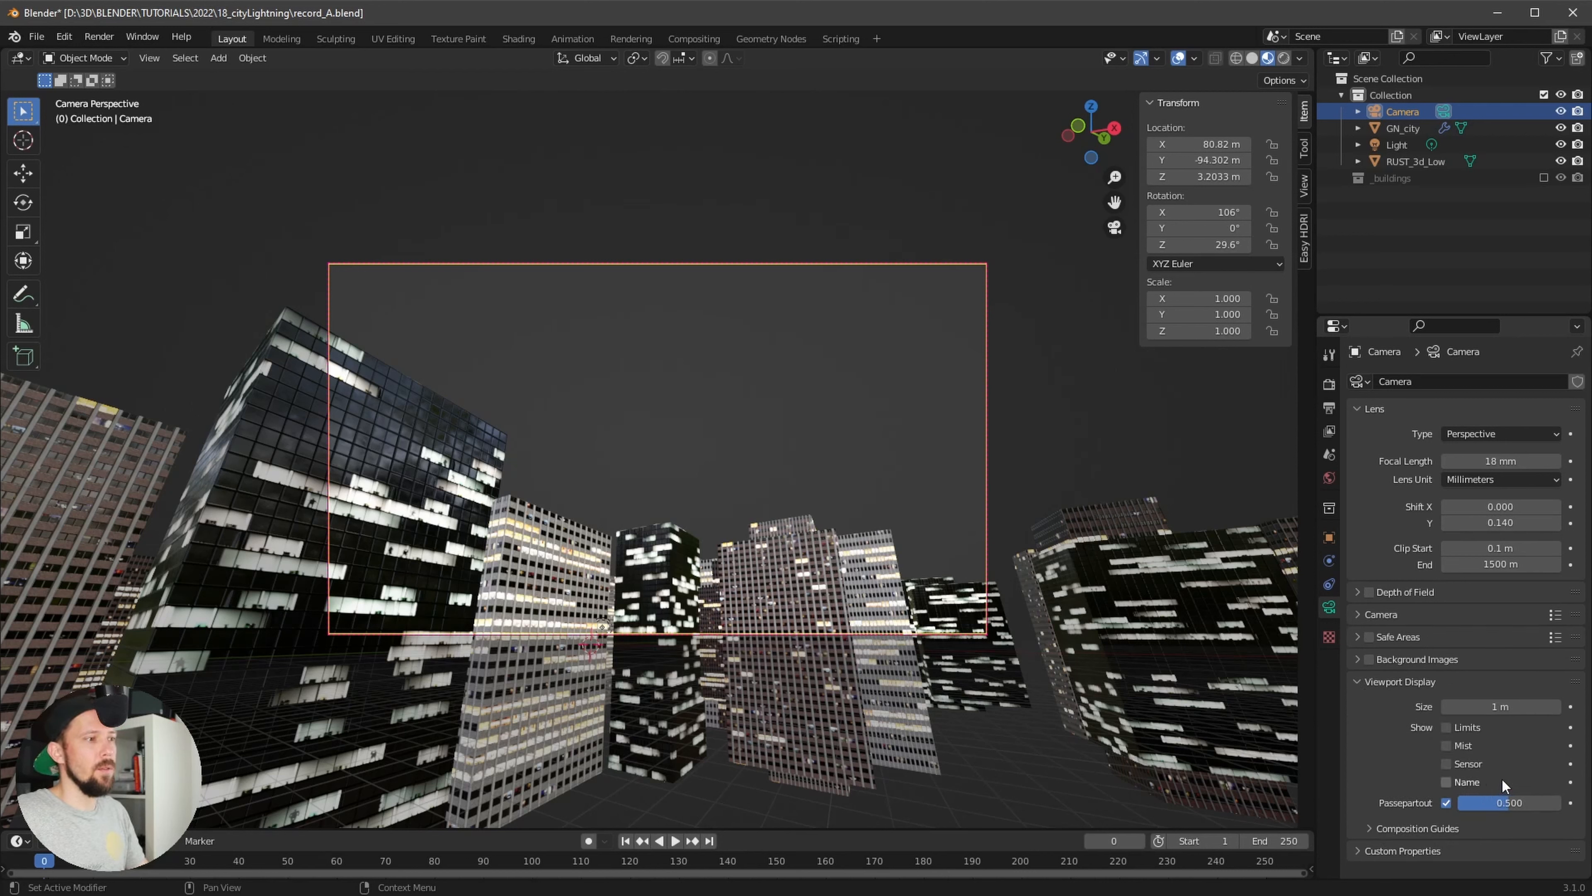
pyautogui.moveTo(1556, 803); pyautogui.dragTo(1550, 840)
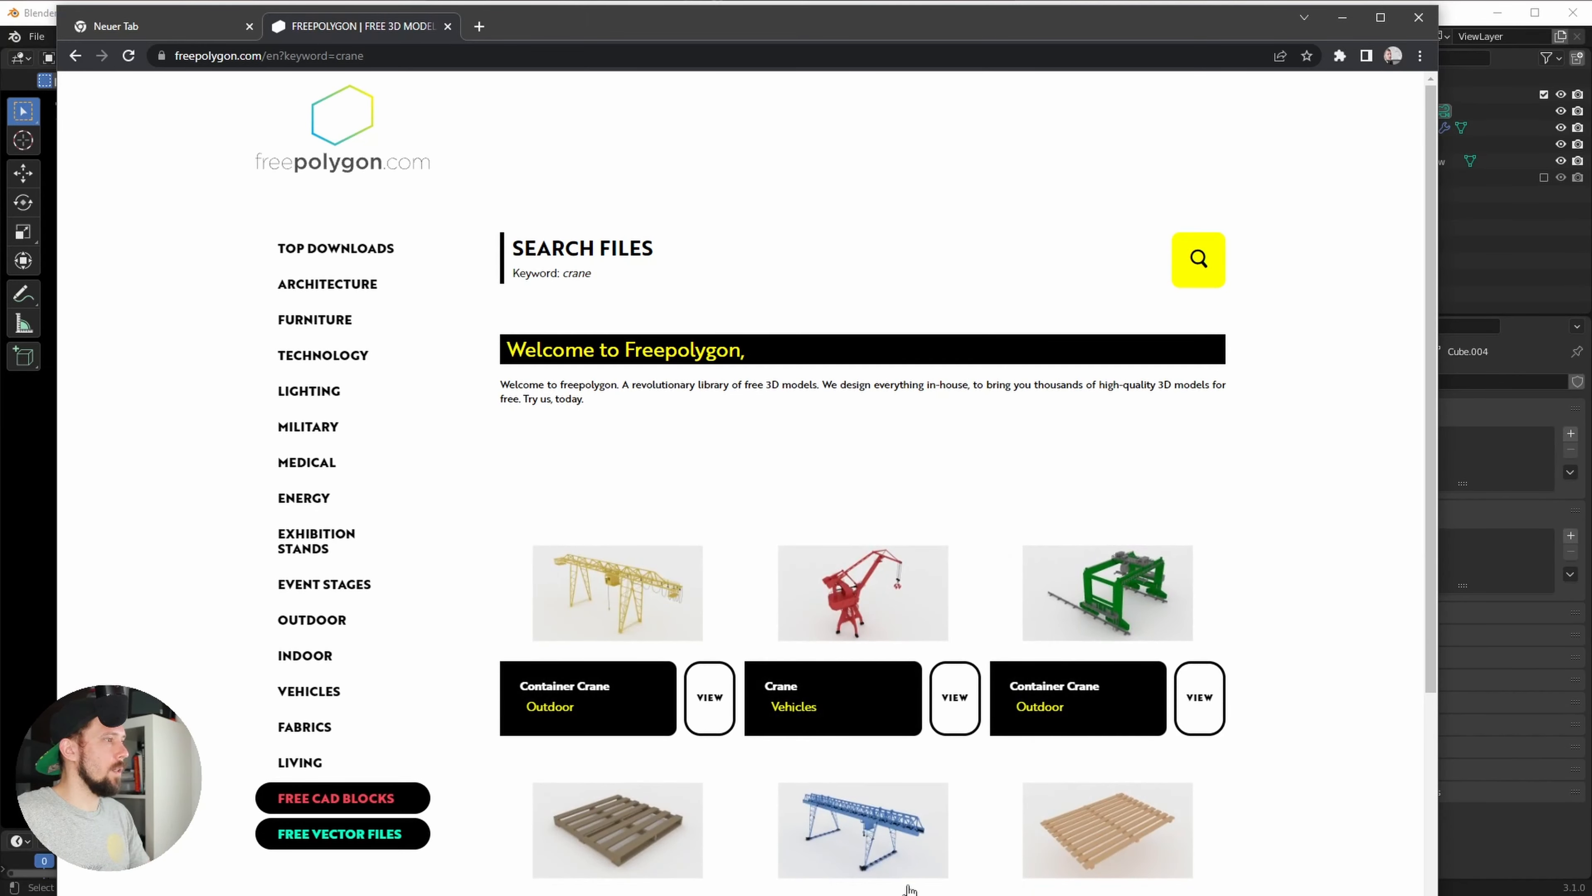
# View the blue Container Crane's page on freepolygon.com, and import its downloaded FBX model into the Blender scene
pyautogui.click(877, 869)
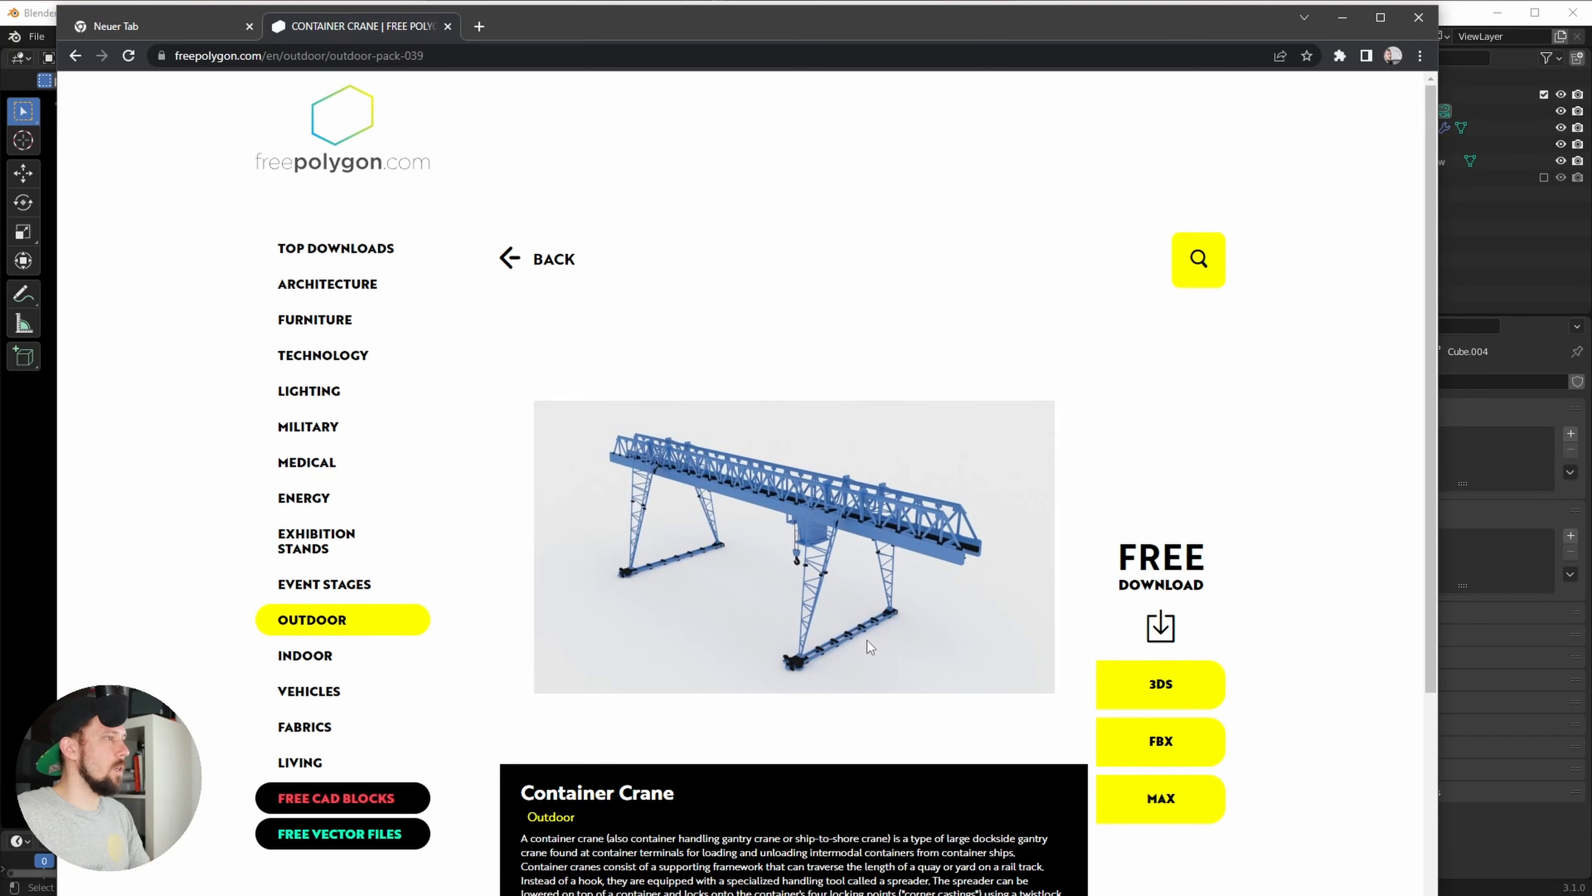
pyautogui.click(1419, 17)
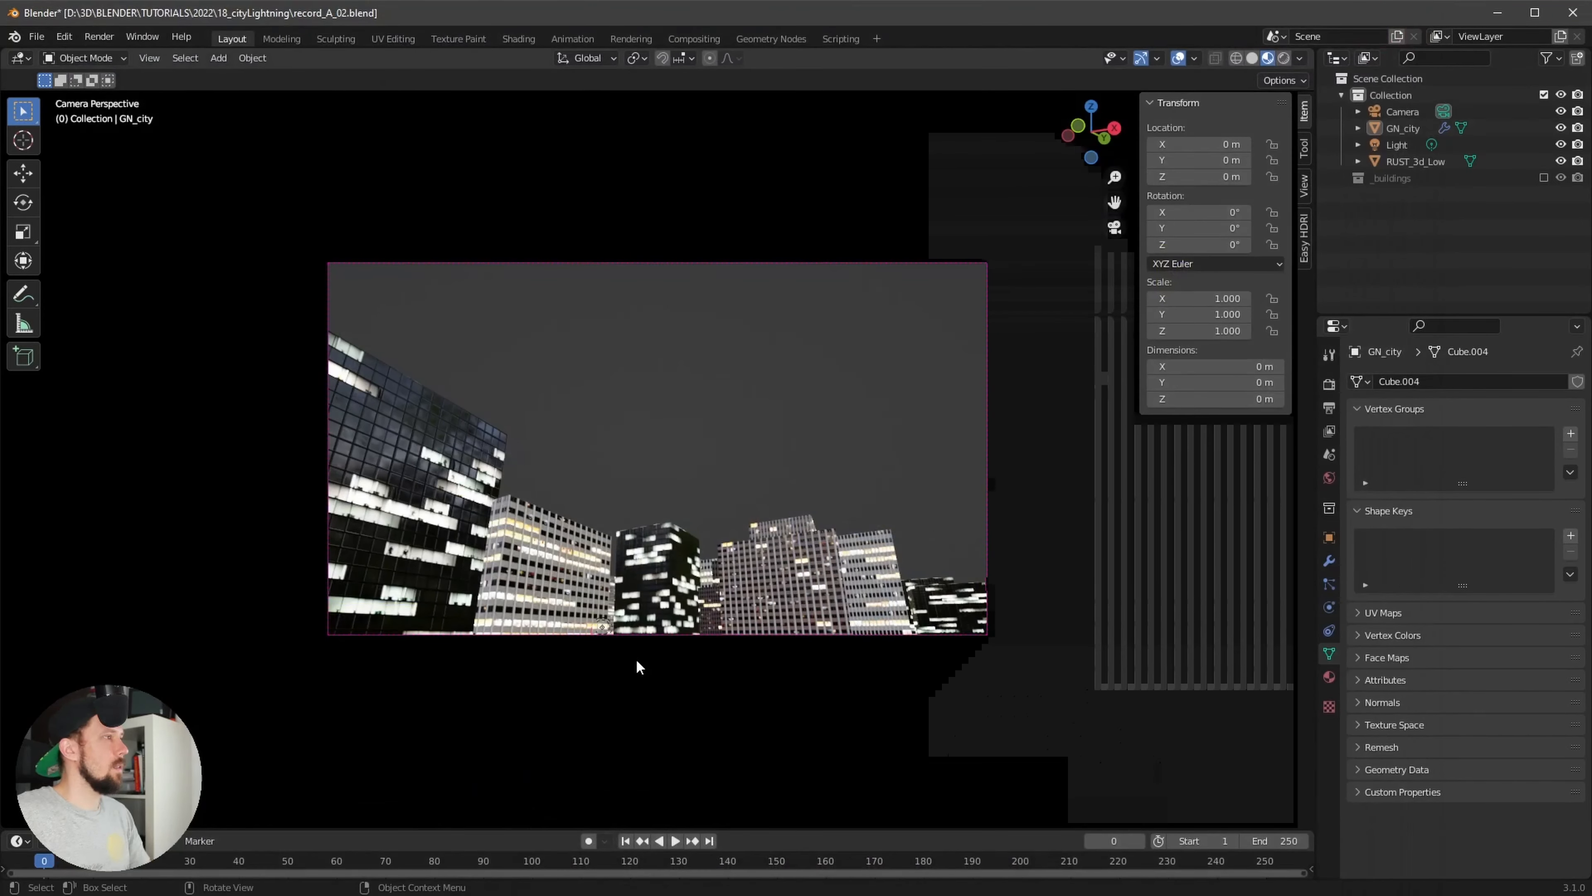
pyautogui.click(39, 36)
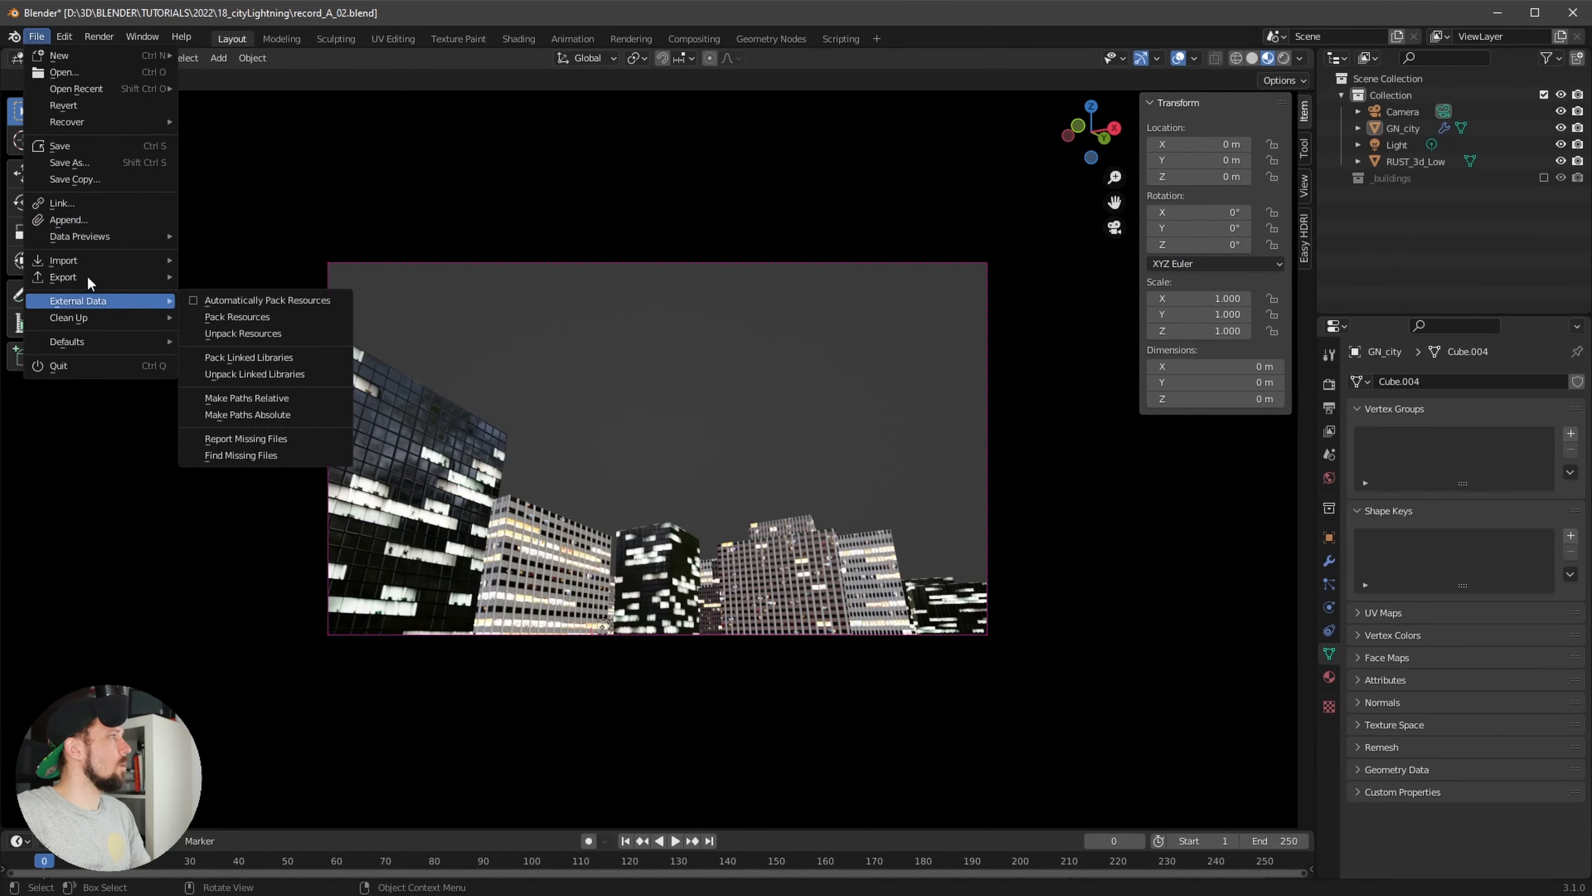
pyautogui.moveTo(88, 262)
pyautogui.click(281, 396)
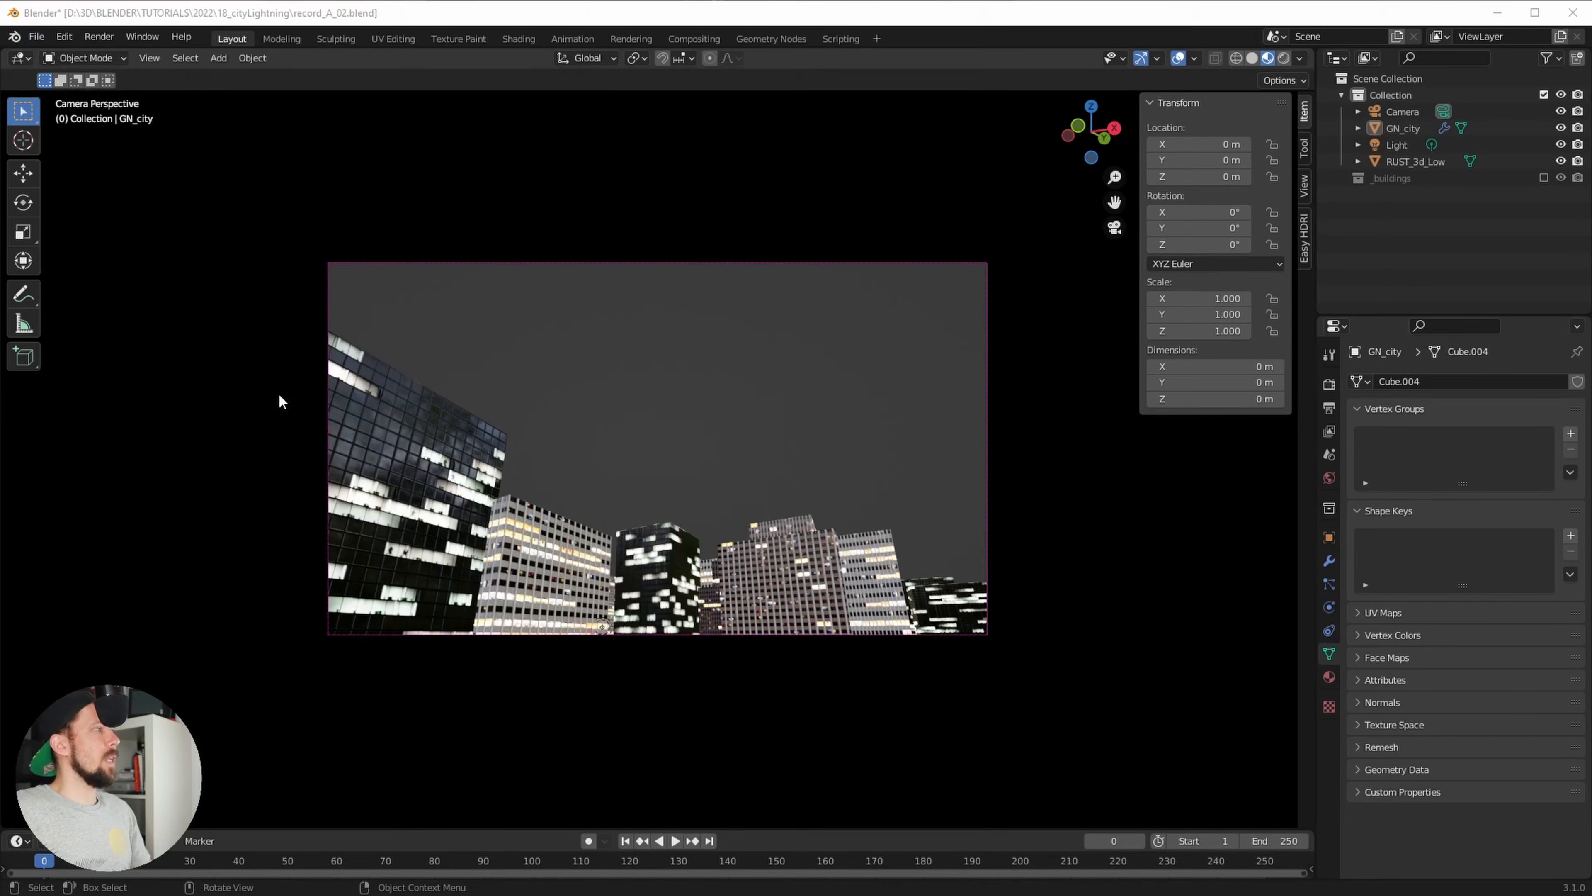
pyautogui.doubleClick(838, 185)
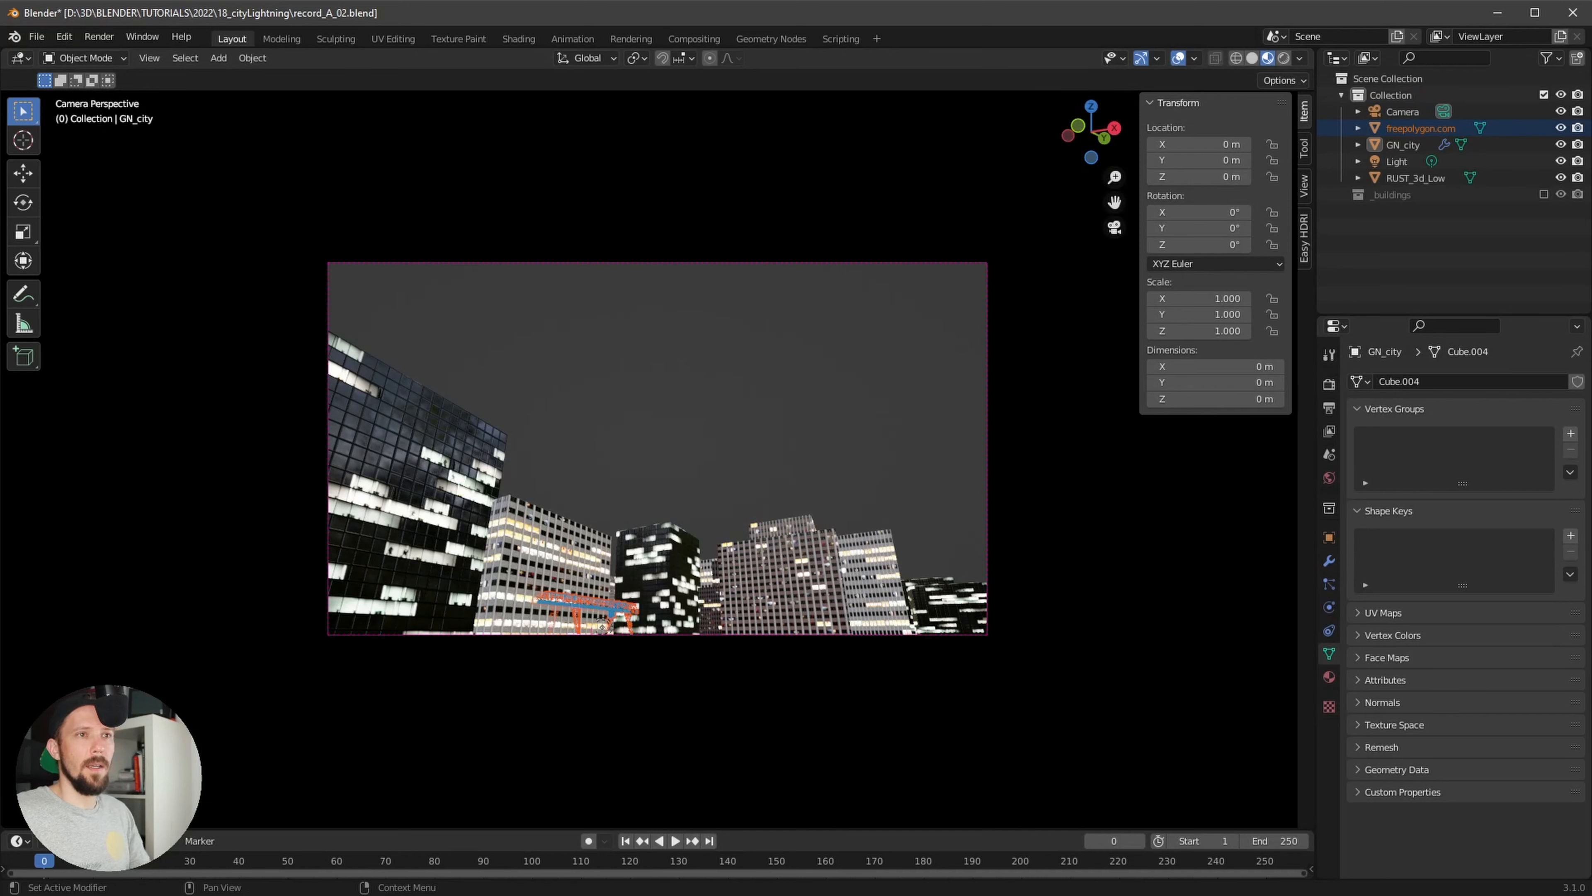
# Select the imported freepolygon.com crane and set its origin to its geometry
pyautogui.click(1418, 128)
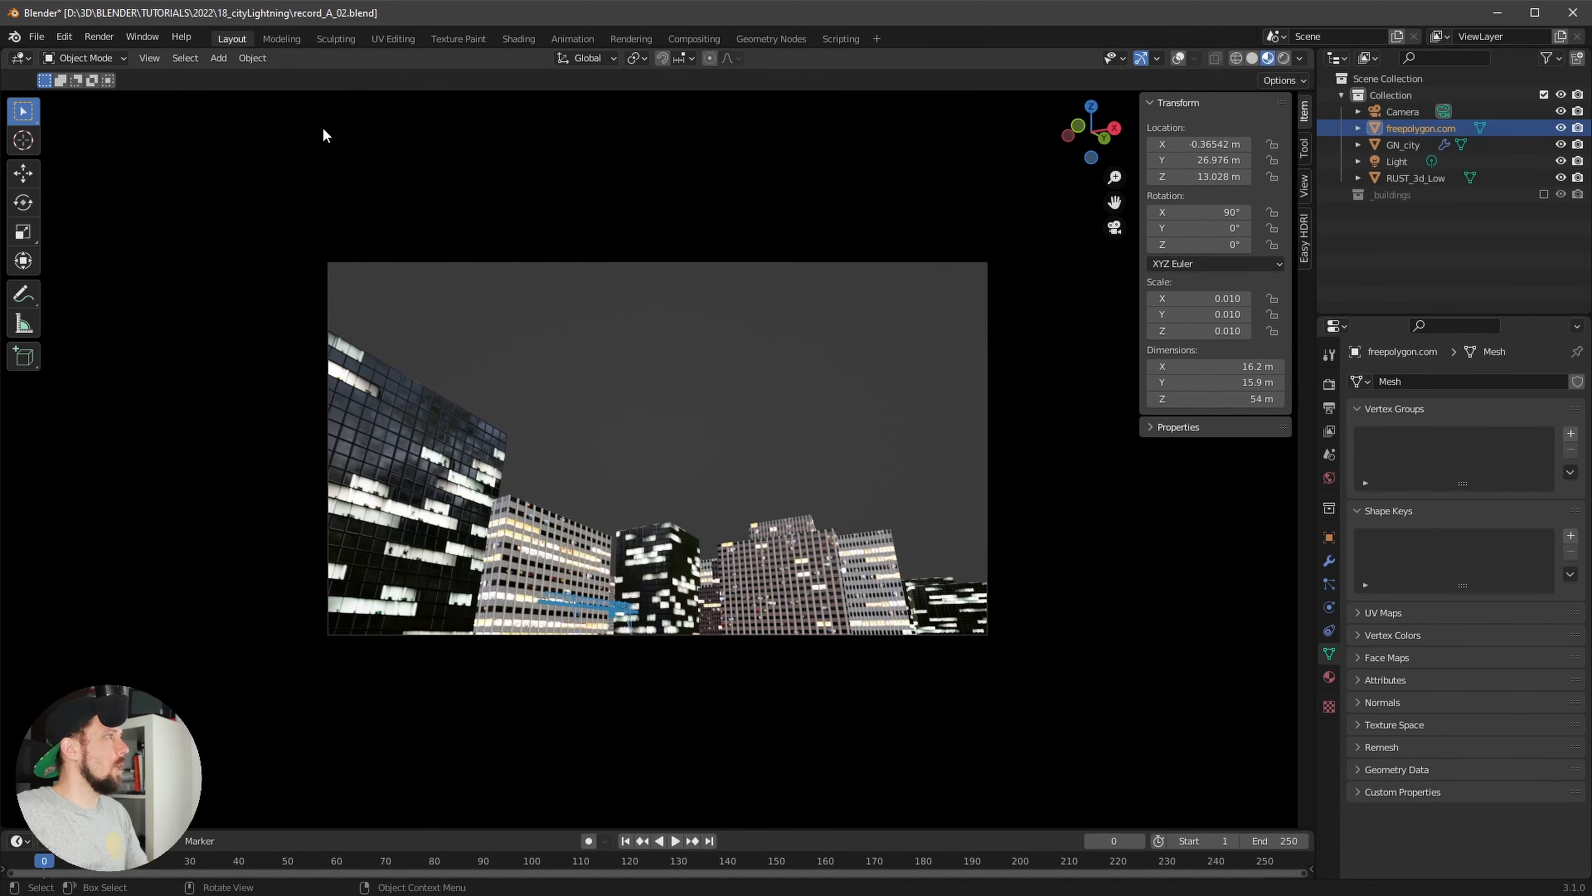
pyautogui.click(252, 58)
pyautogui.moveTo(301, 98)
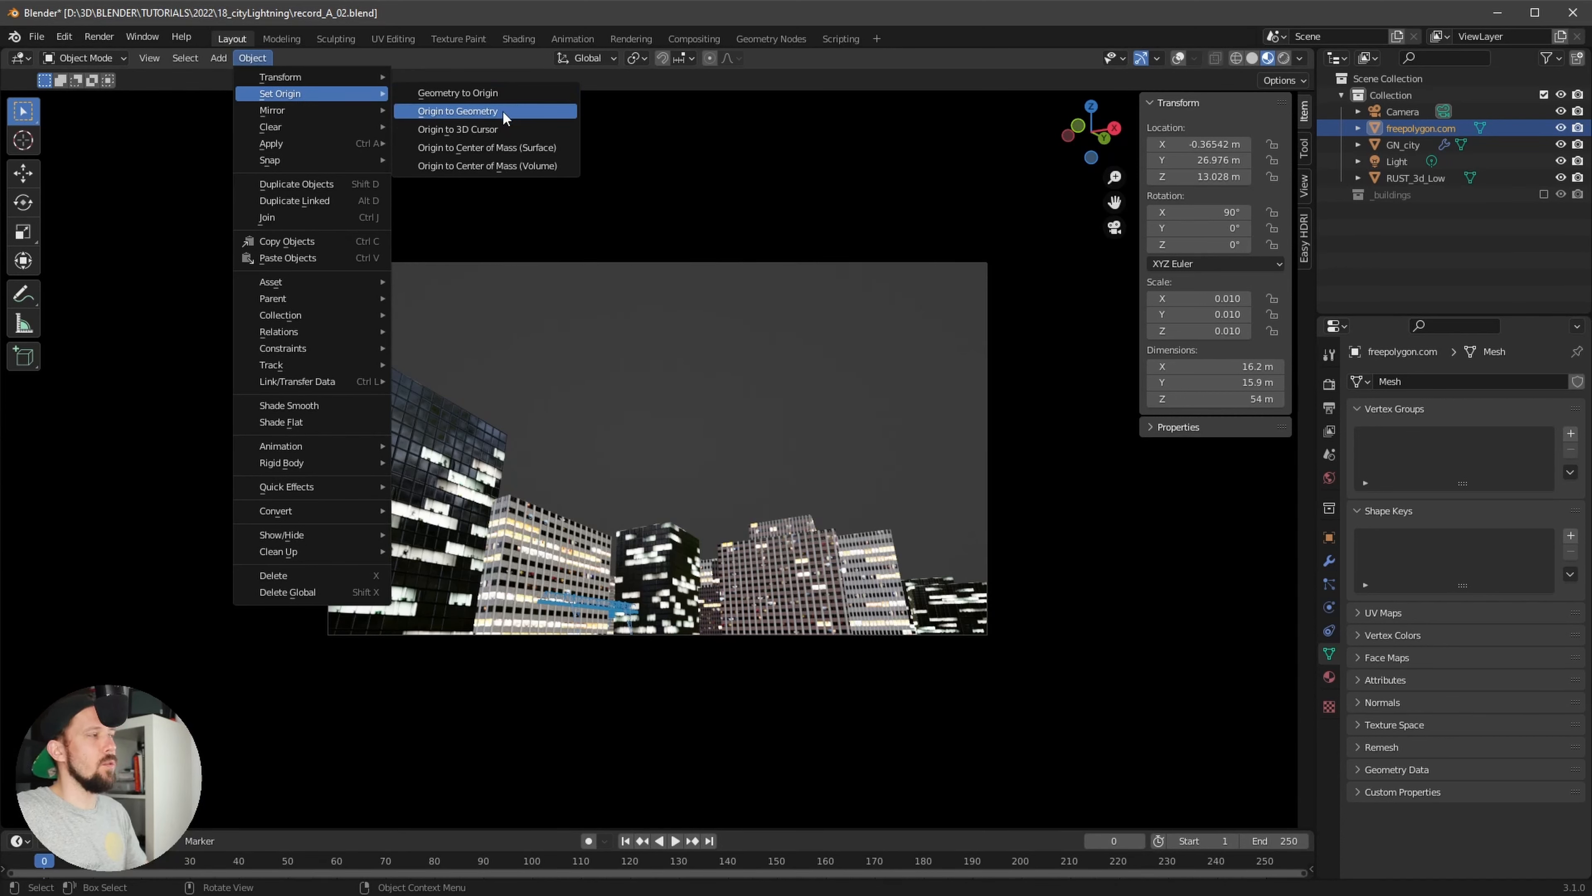
pyautogui.click(488, 111)
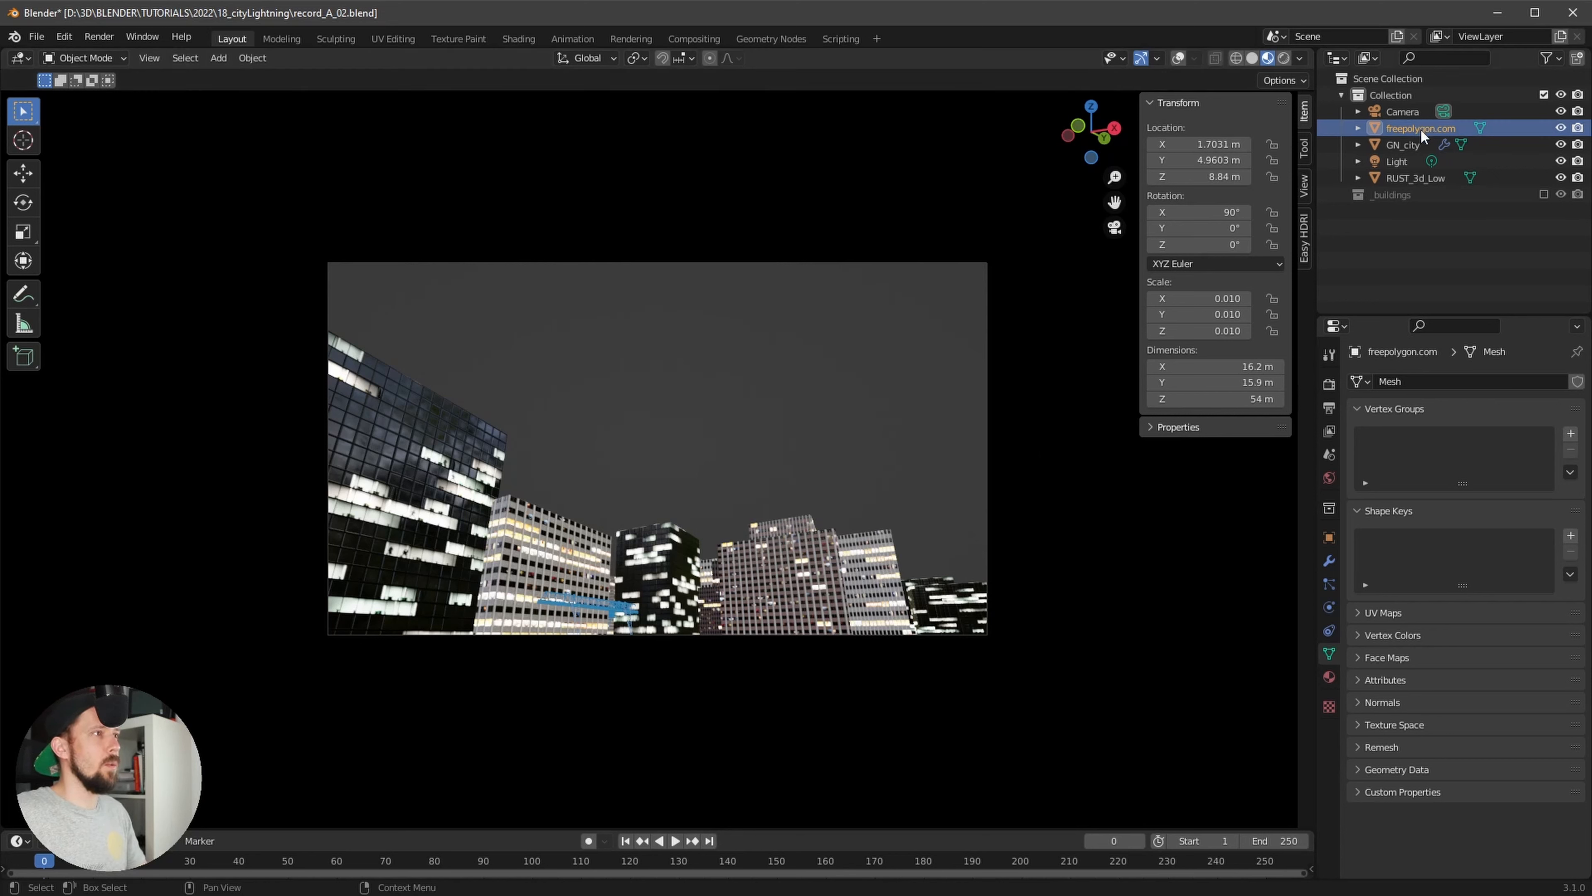
# Set the crane's location to X 77.908 m, Y -85.217 m and Z 2.5545 m
pyautogui.doubleClick(1214, 145)
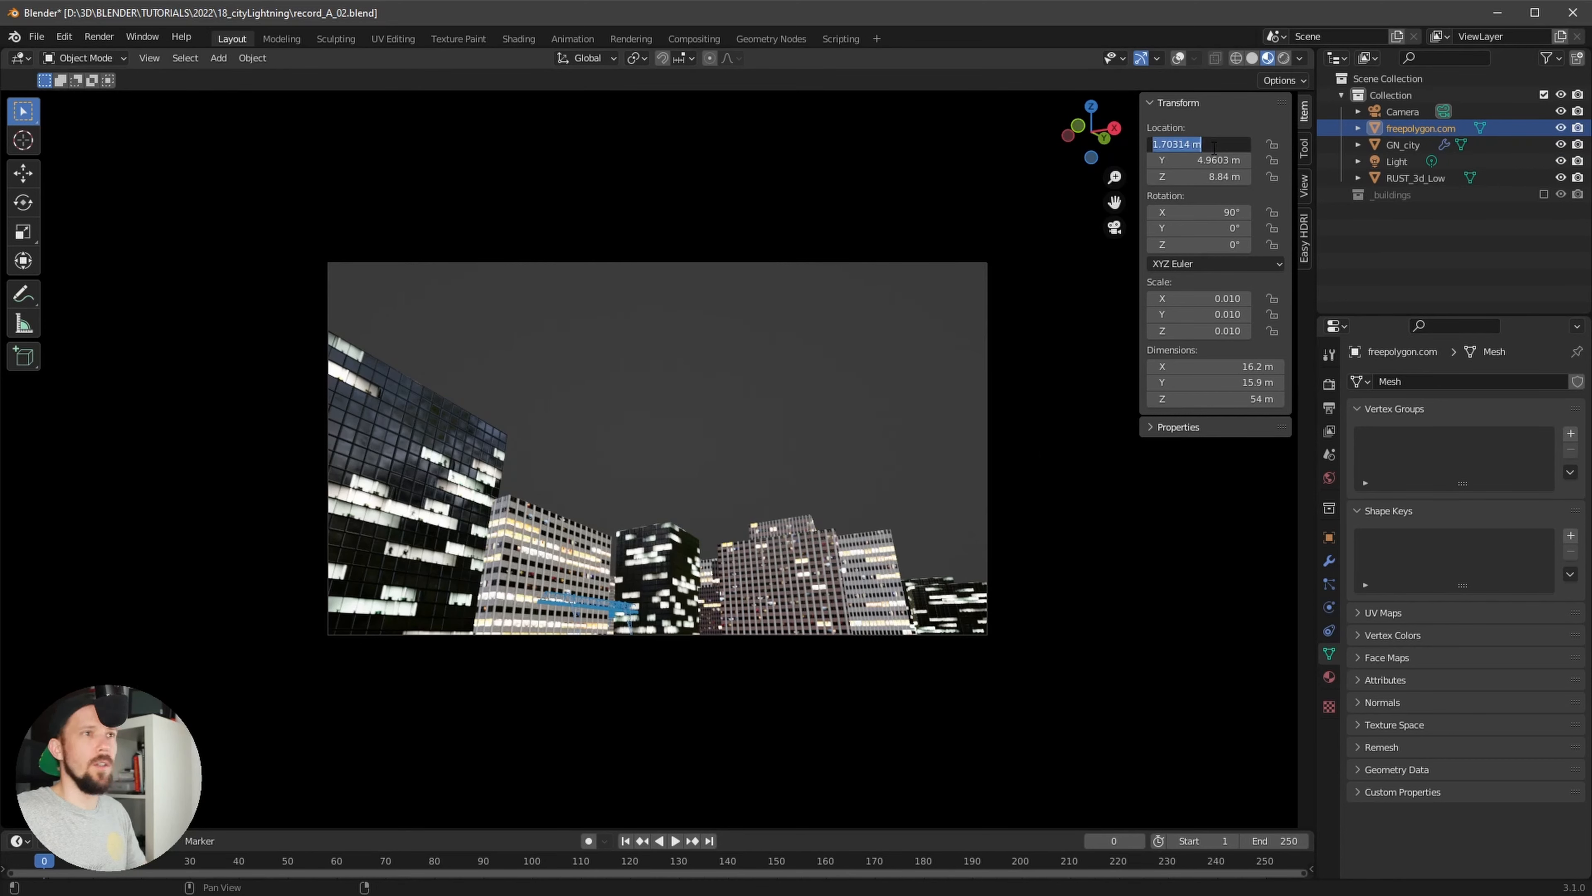
pyautogui.write('77')
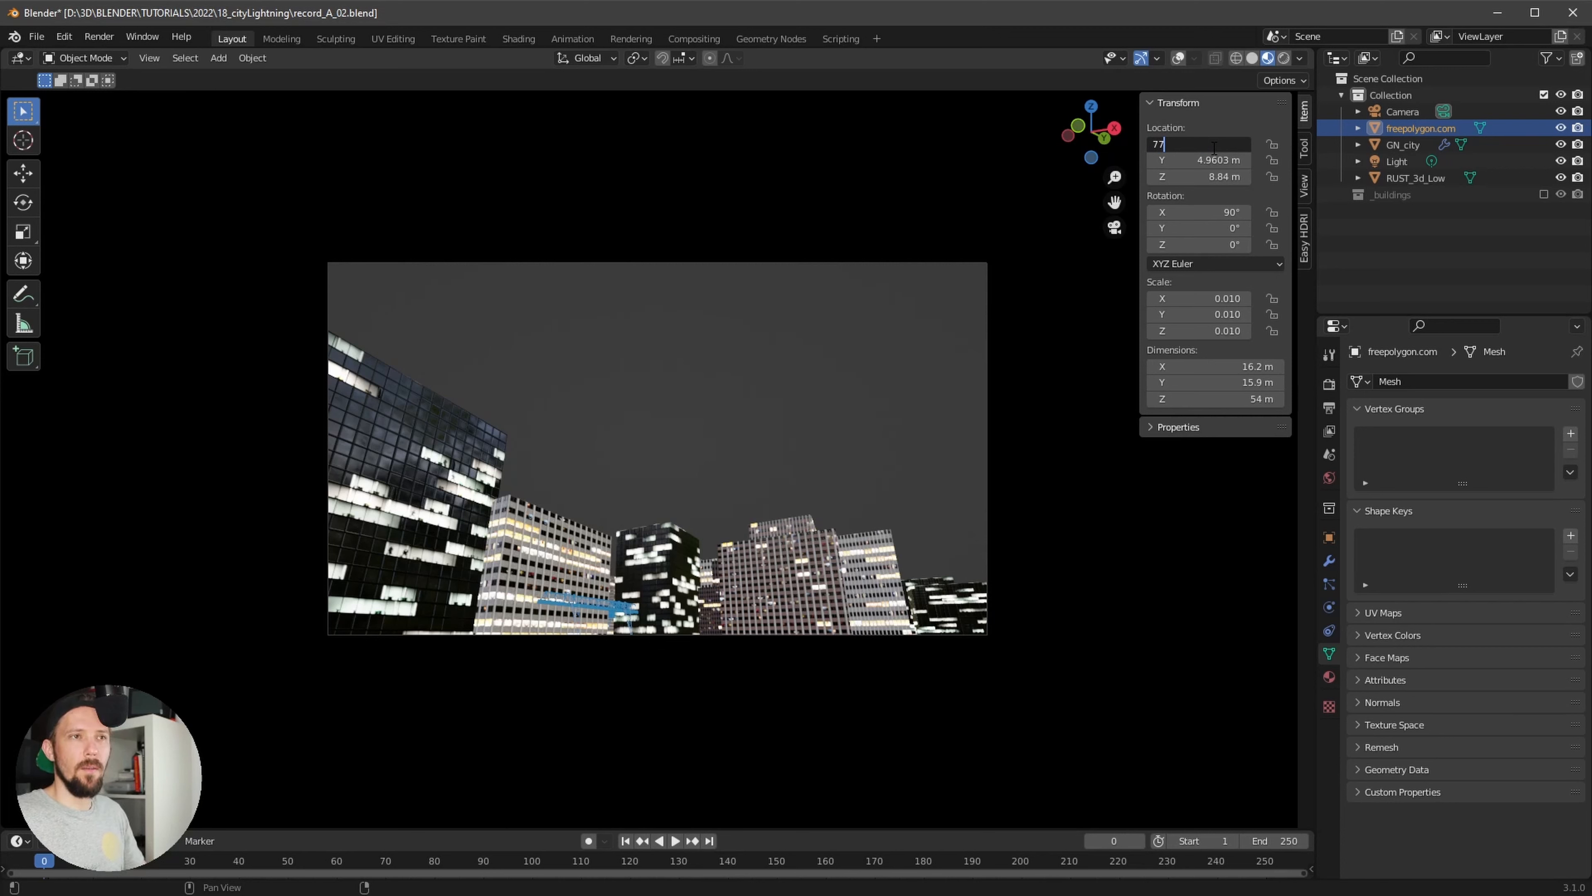
pyautogui.write('.508')
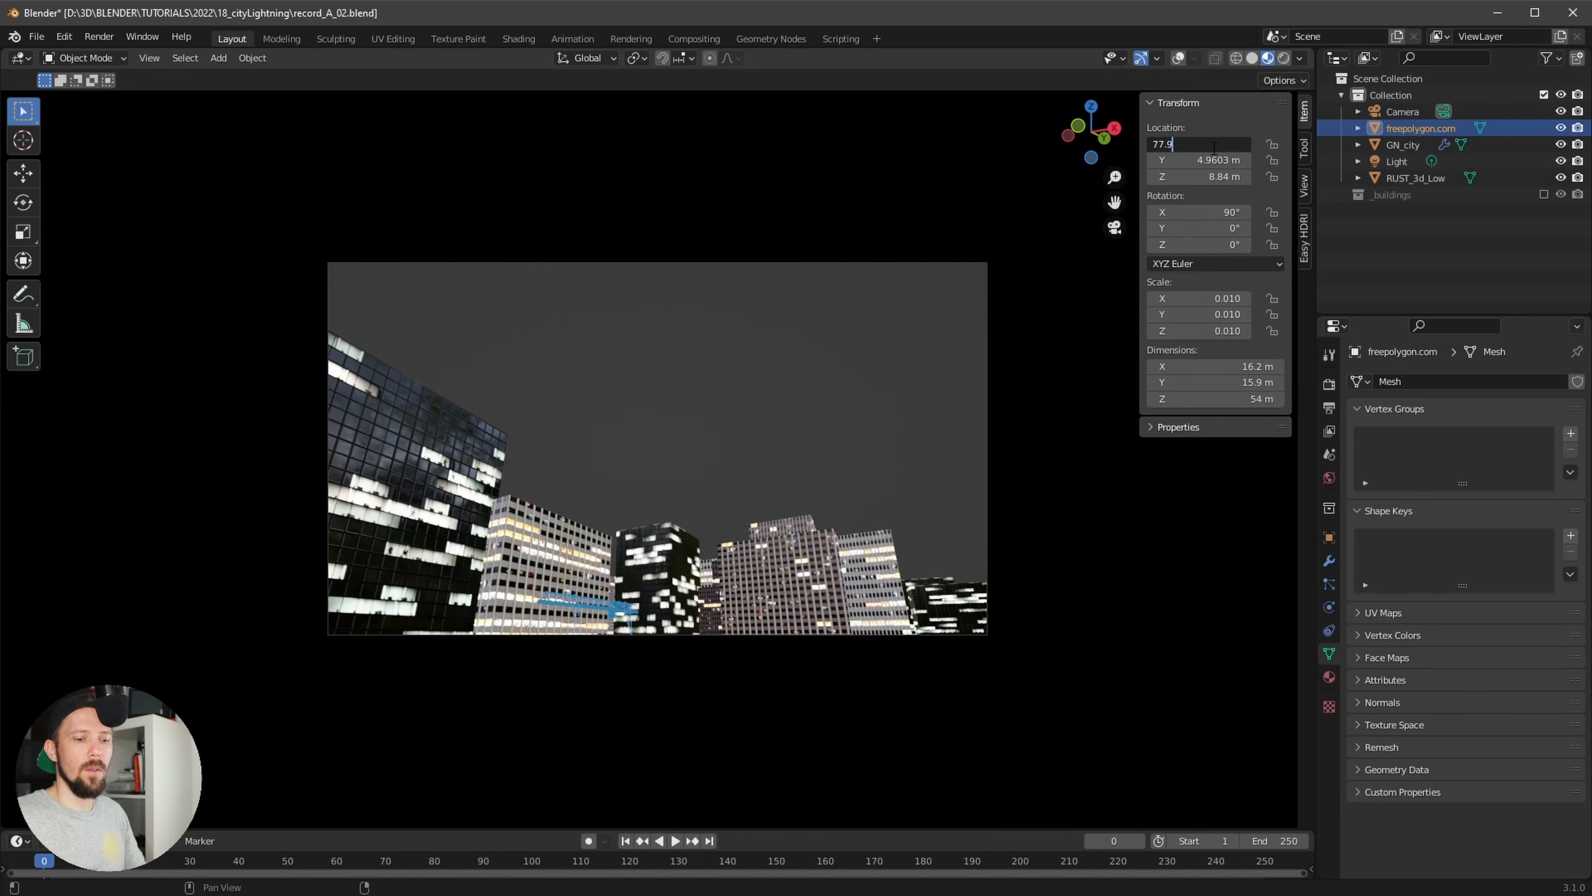
pyautogui.press('Tab')
pyautogui.write('-8')
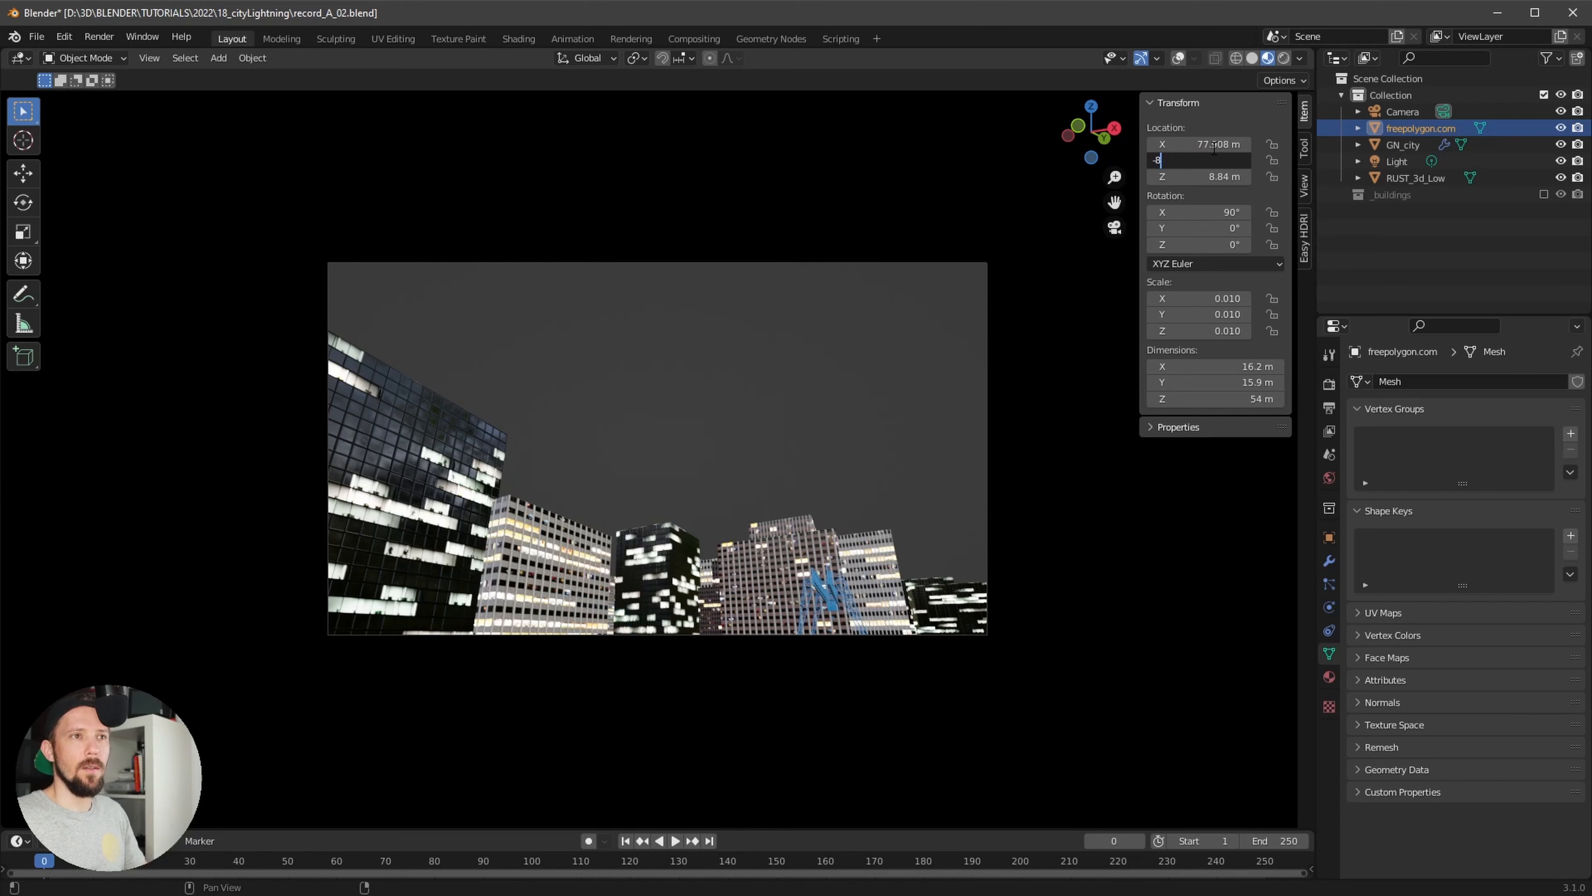
pyautogui.write('5.217')
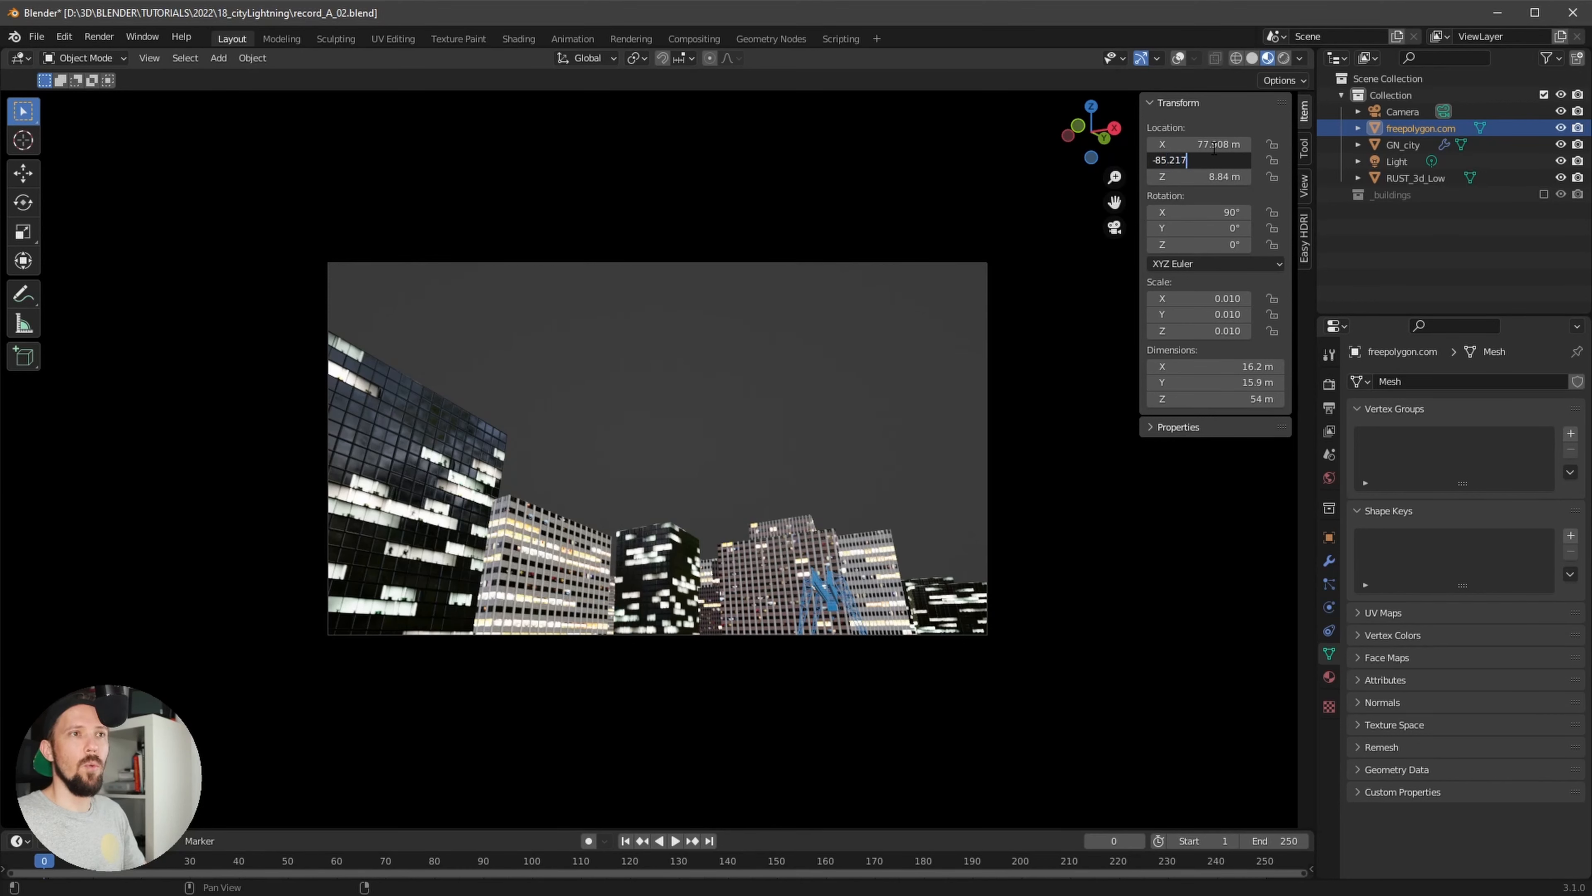
pyautogui.press('Tab')
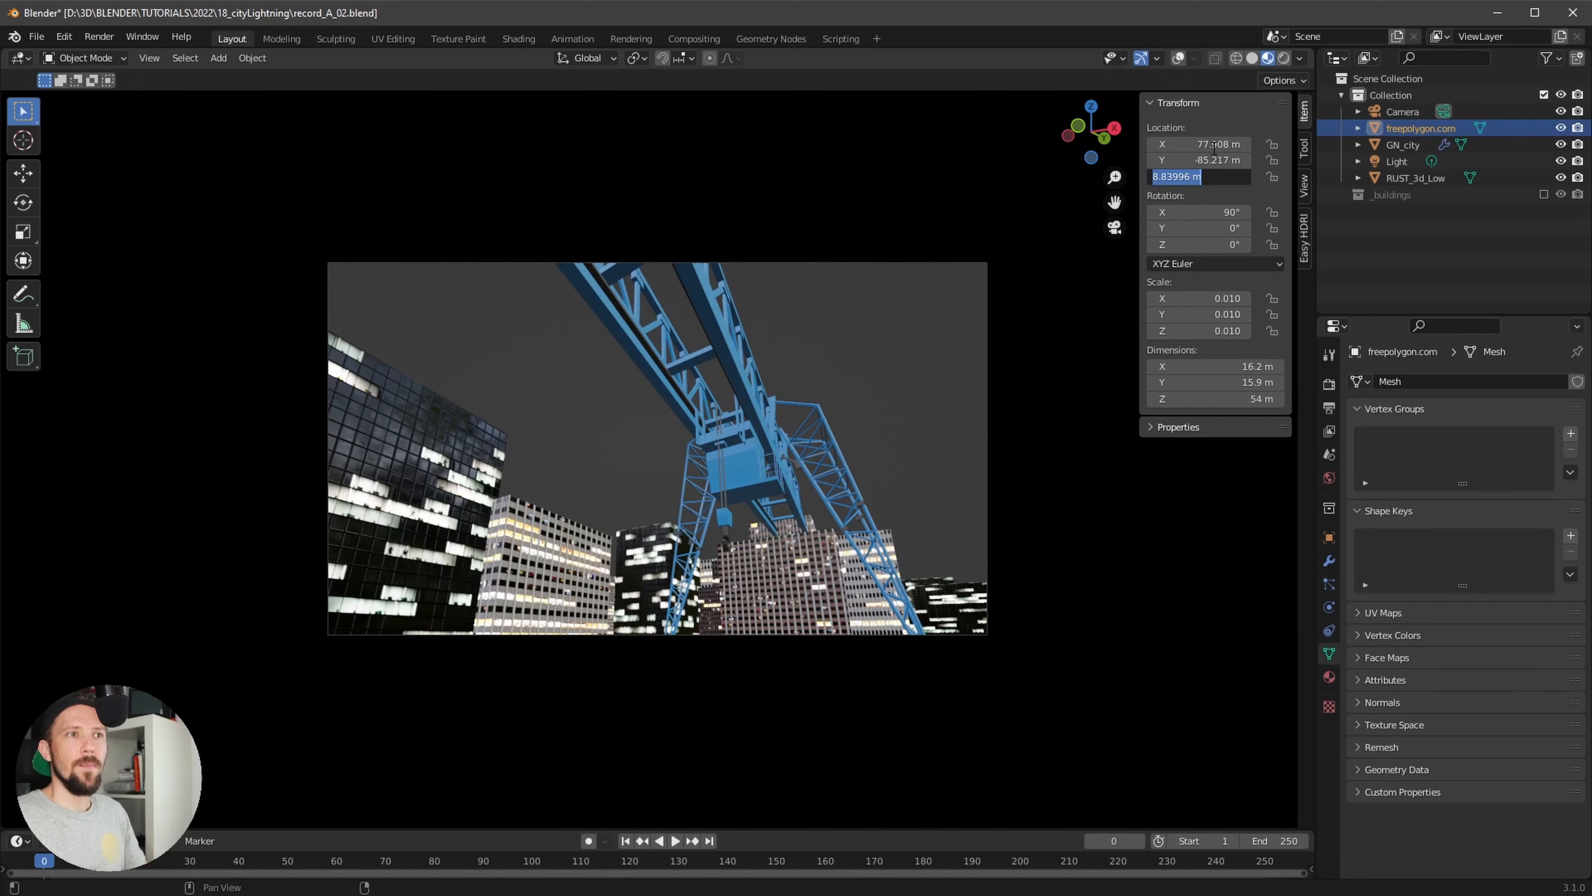
pyautogui.write('2')
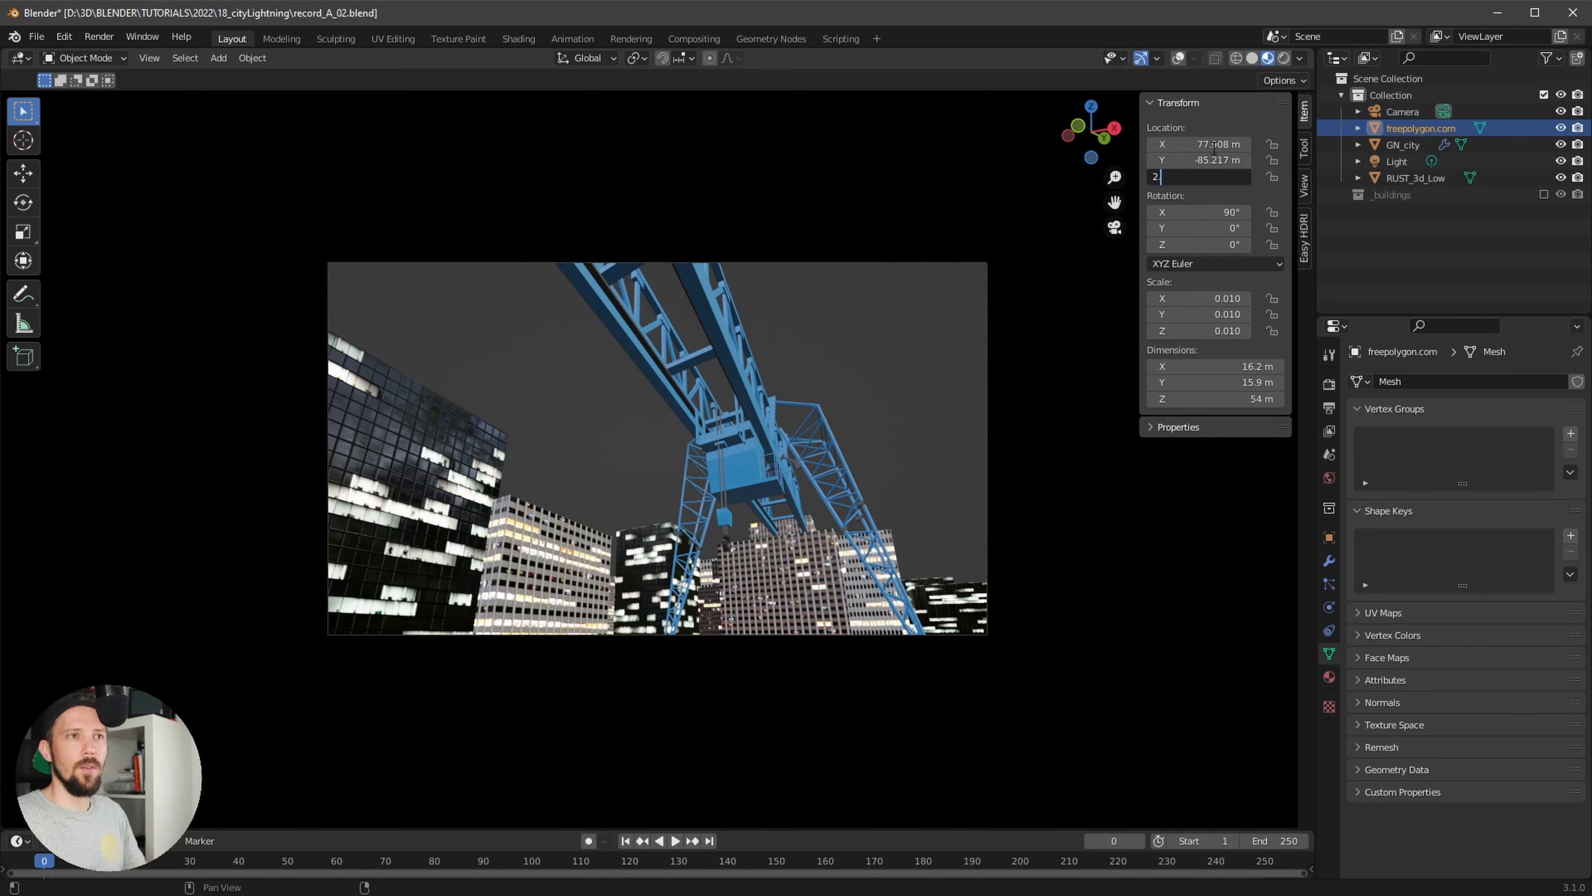
pyautogui.write('.5545')
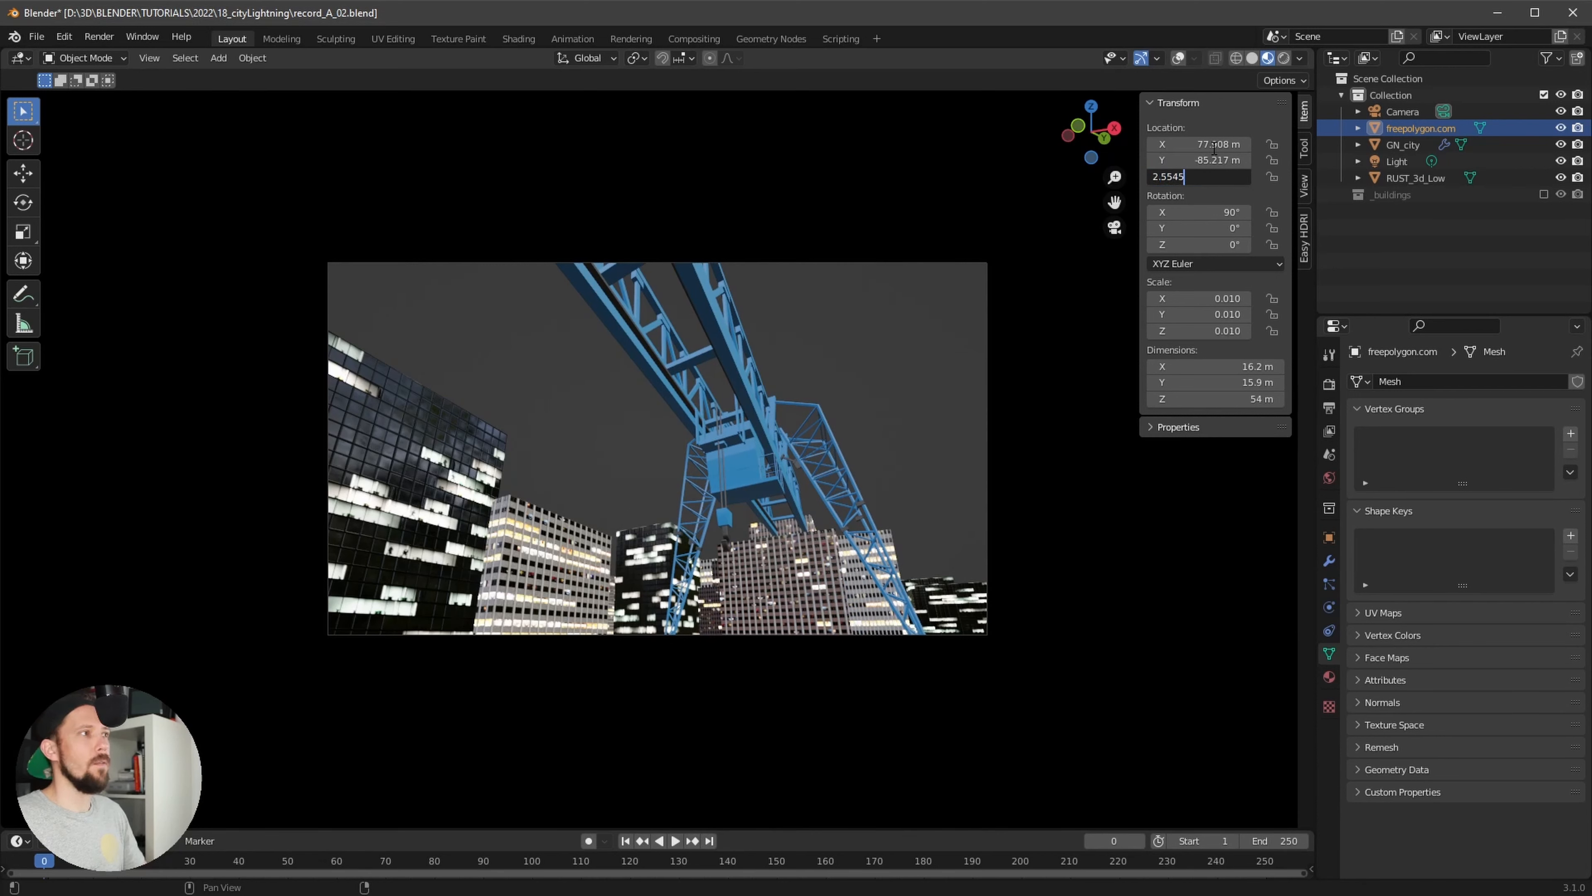
pyautogui.press('Return')
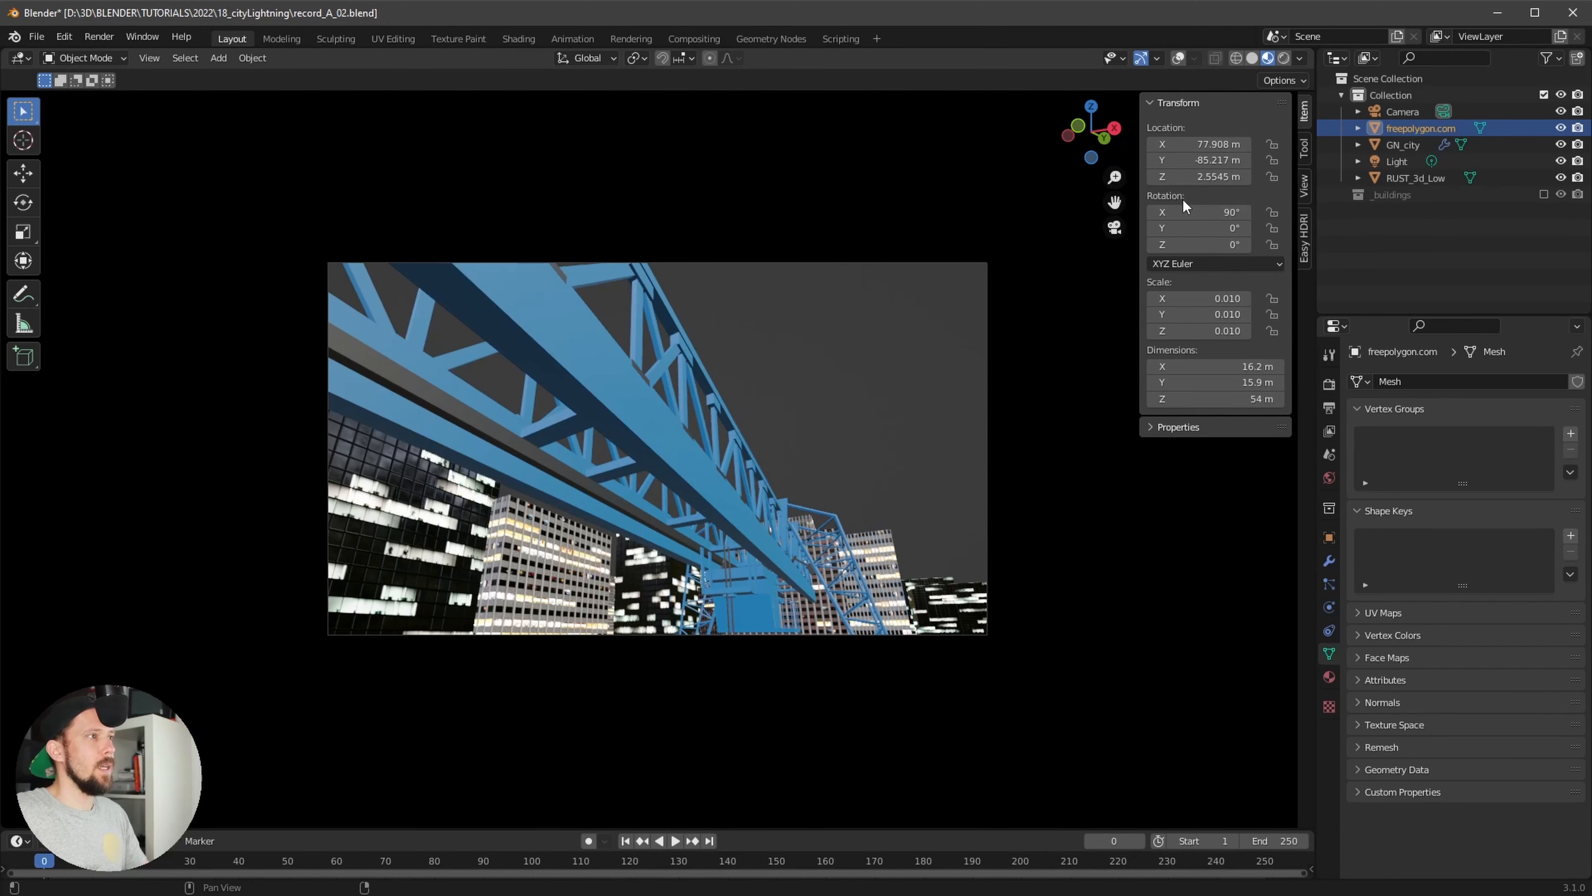
# Rotate the crane to 50.4° about Z and scale it down uniformly to about 0.004
pyautogui.click(1228, 247)
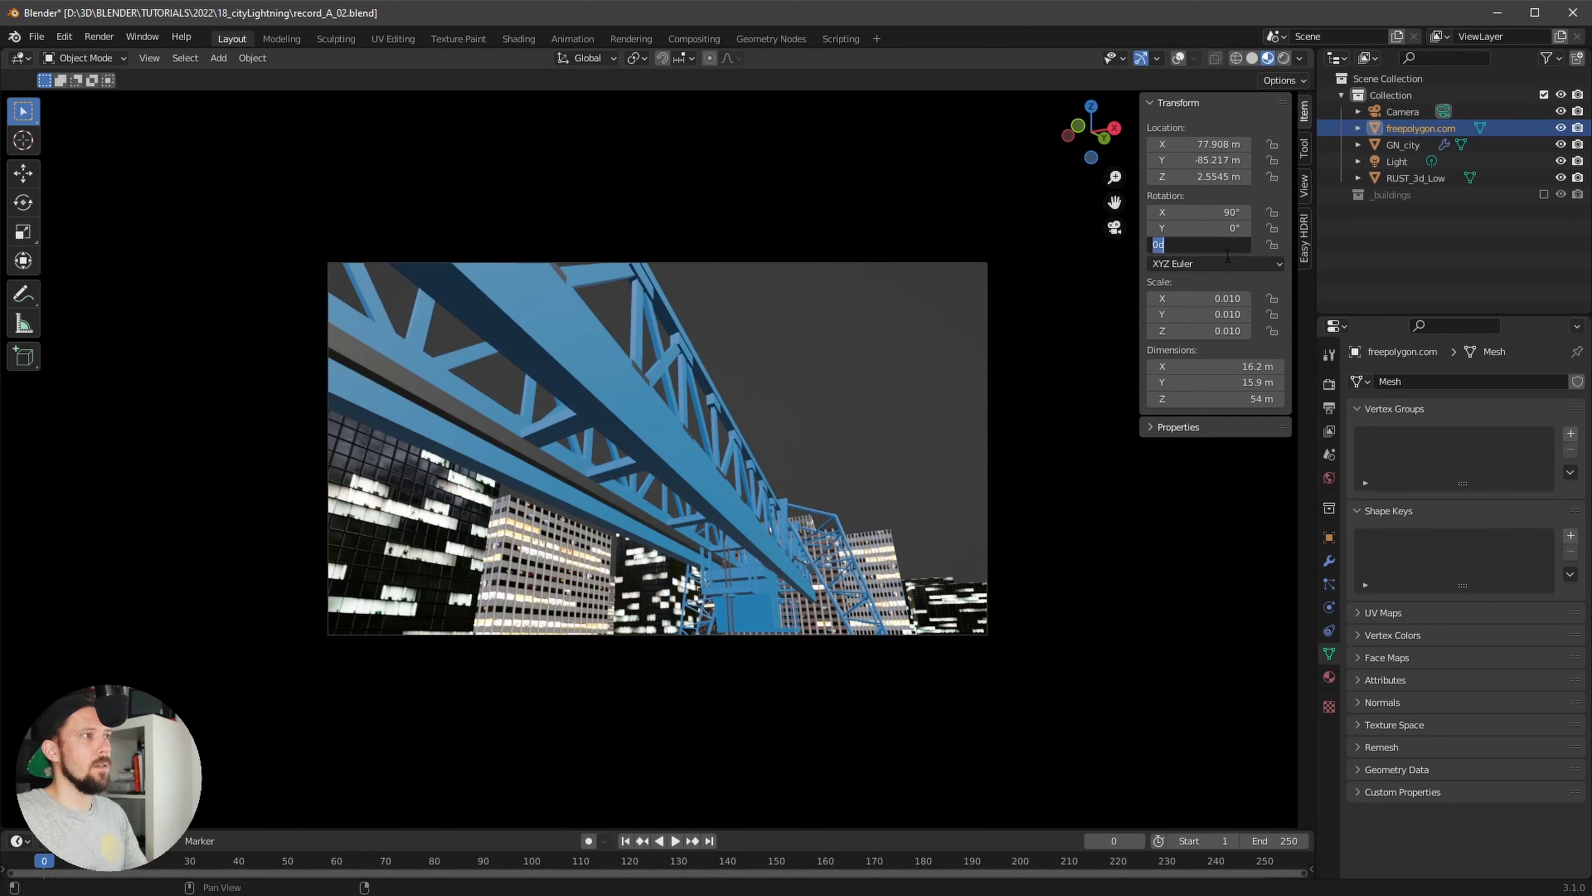
pyautogui.write('50.4')
pyautogui.press('Return')
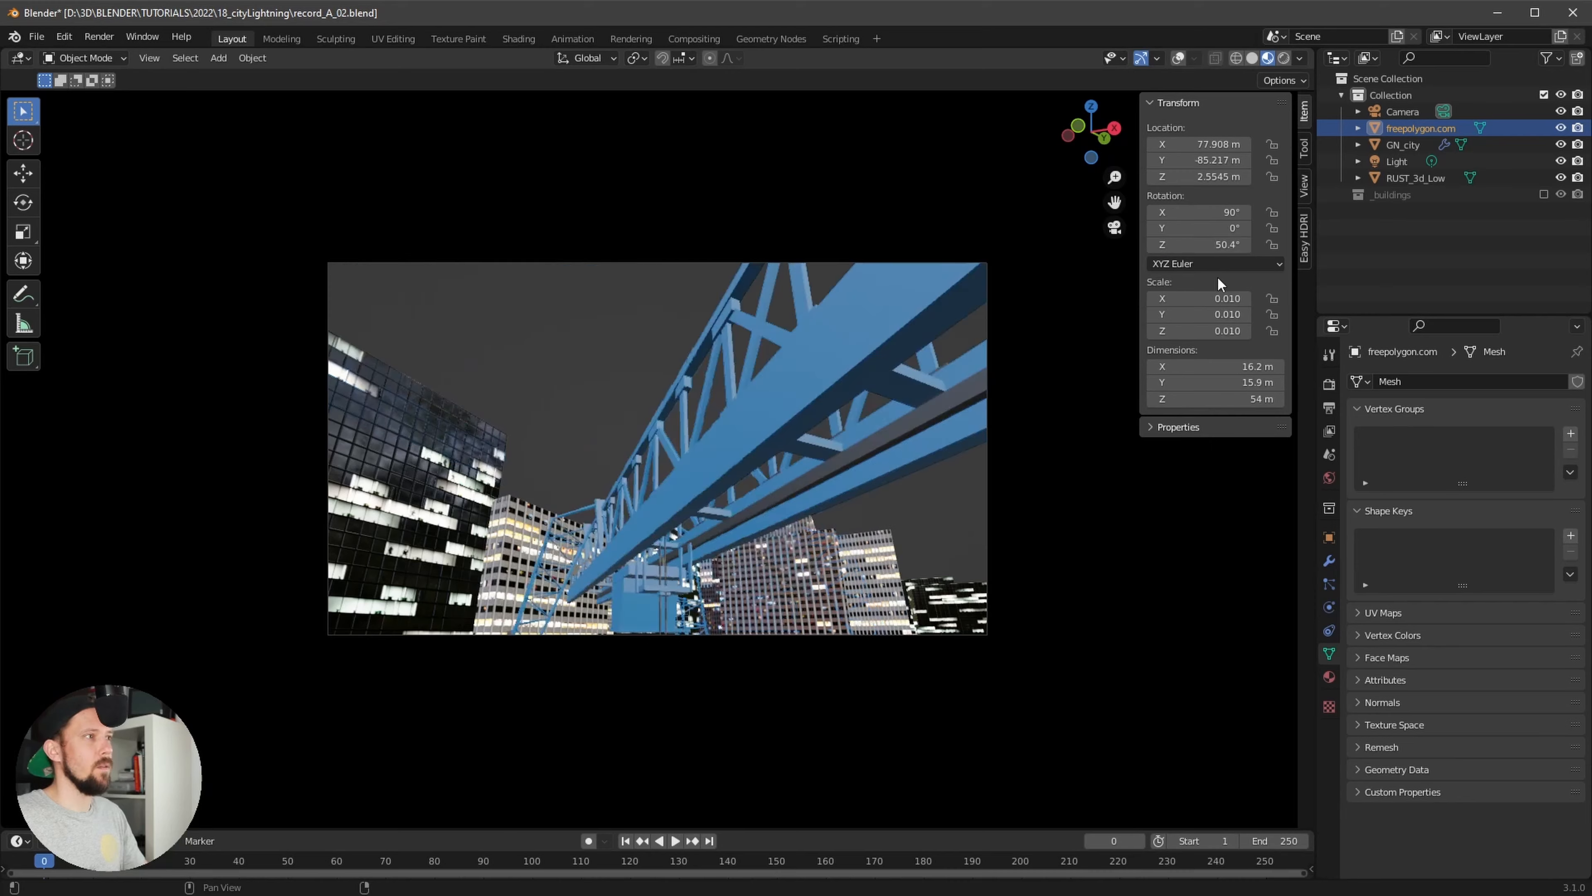
pyautogui.press('s')
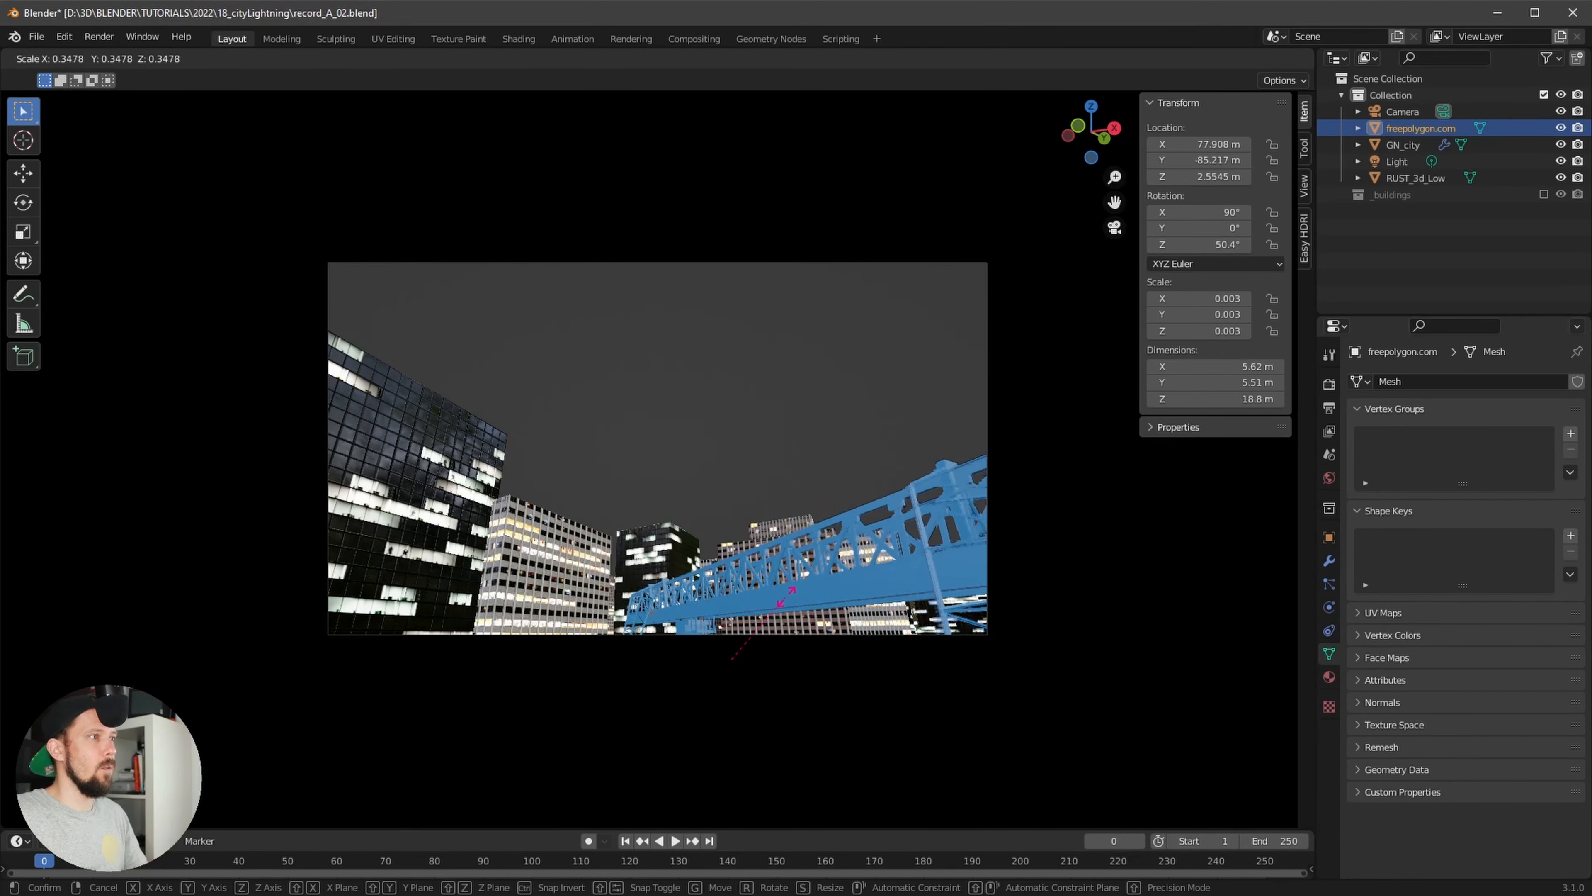
pyautogui.click(791, 596)
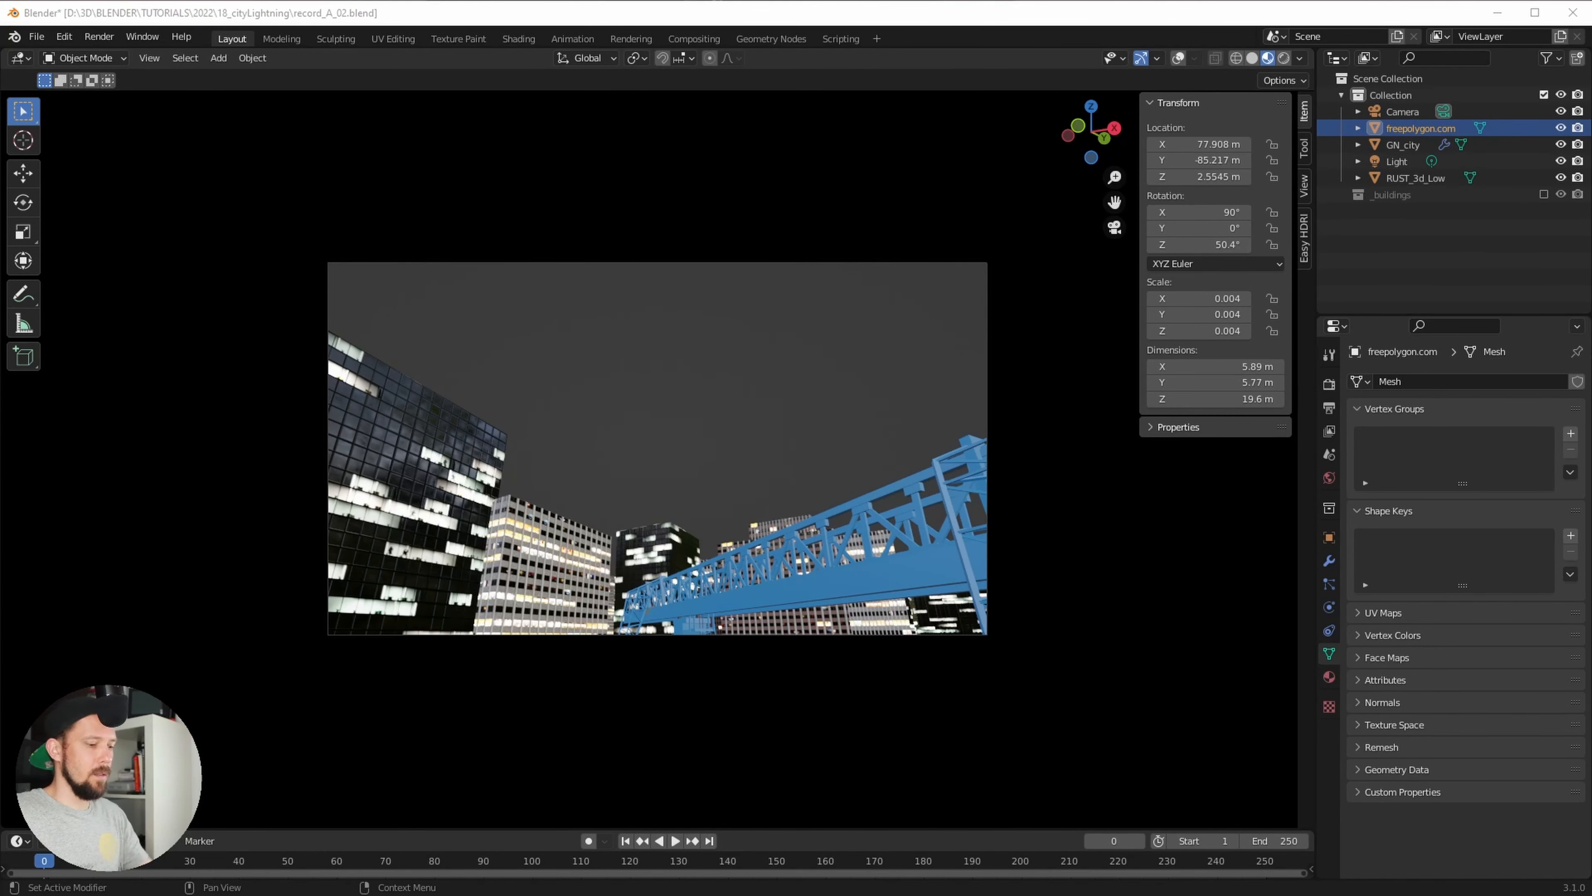
# Place the RUST_3d_Low human figure on the crane at X 81.604 m, Y -88.55 m, Z 4.1831 m
pyautogui.click(1415, 178)
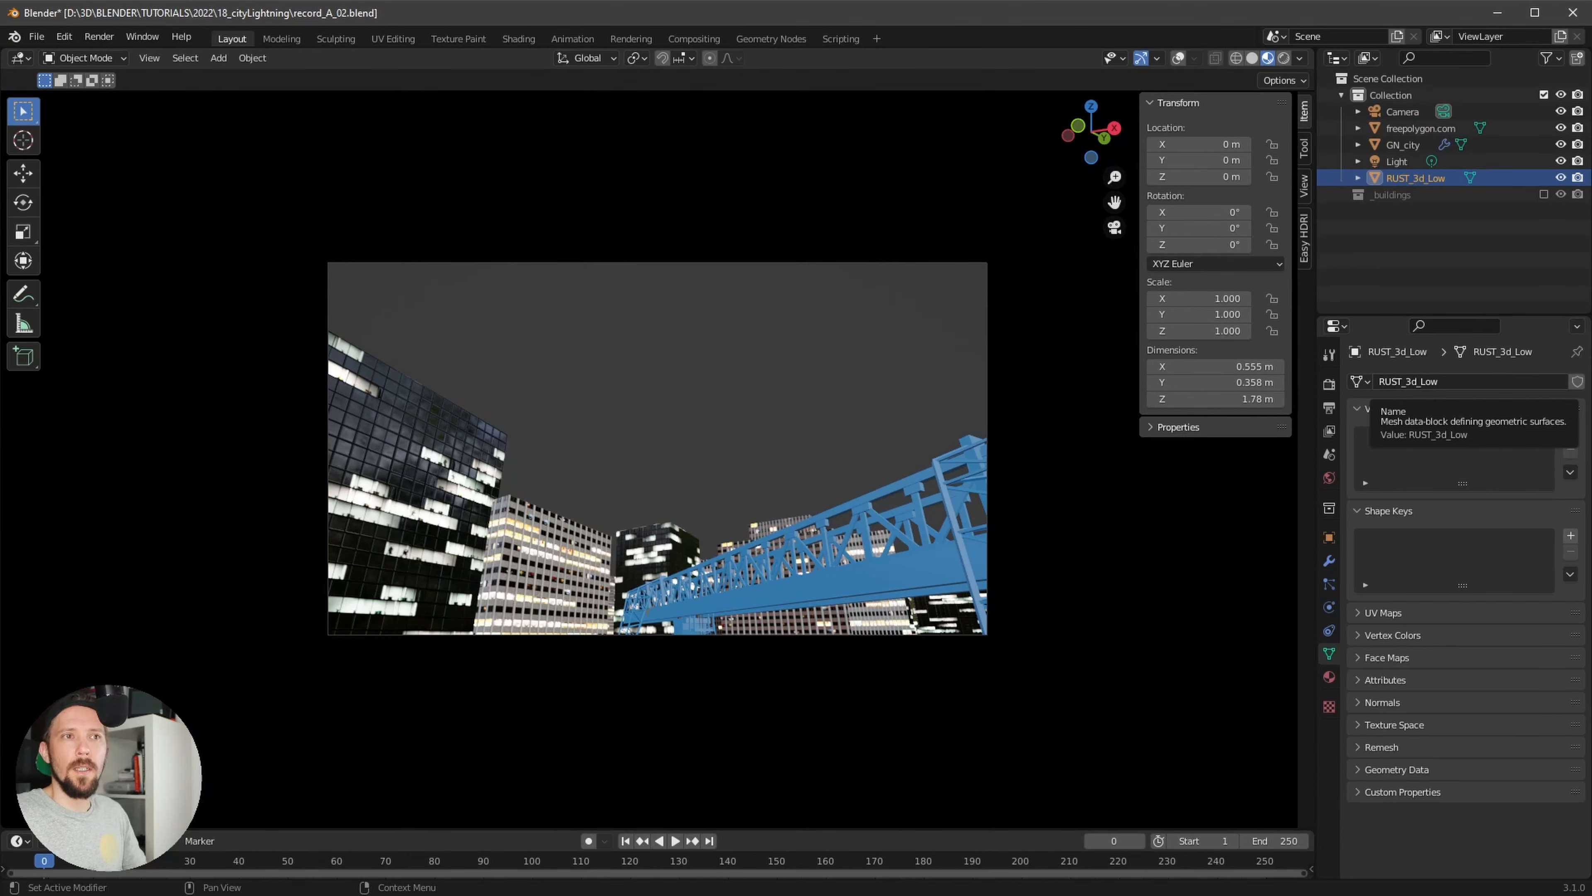
pyautogui.hotkey('alt', 'Tab')
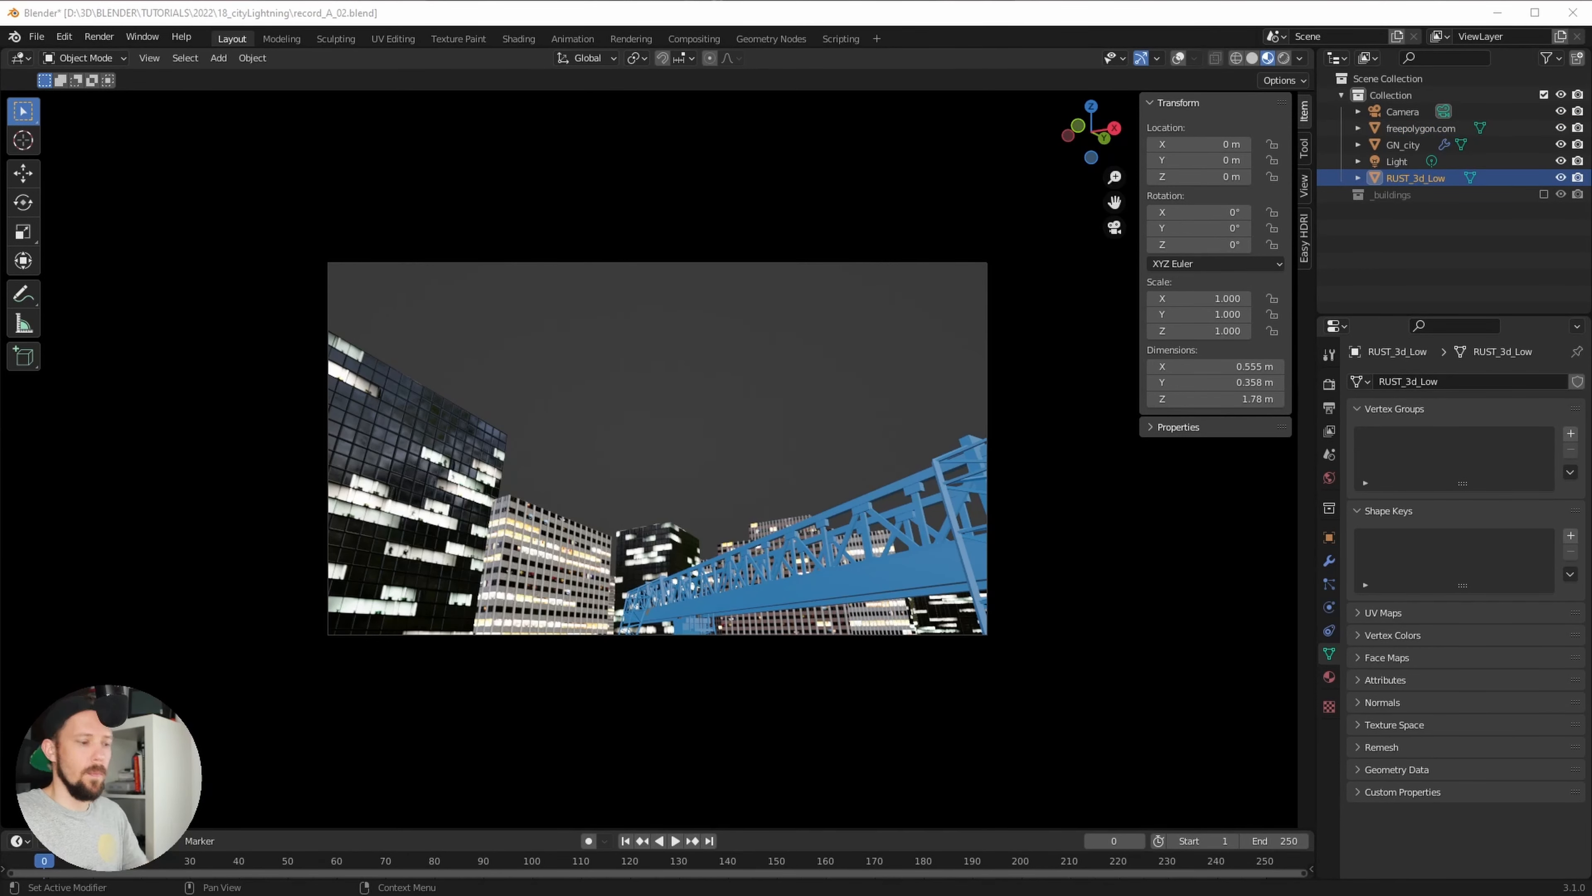
pyautogui.doubleClick(1214, 145)
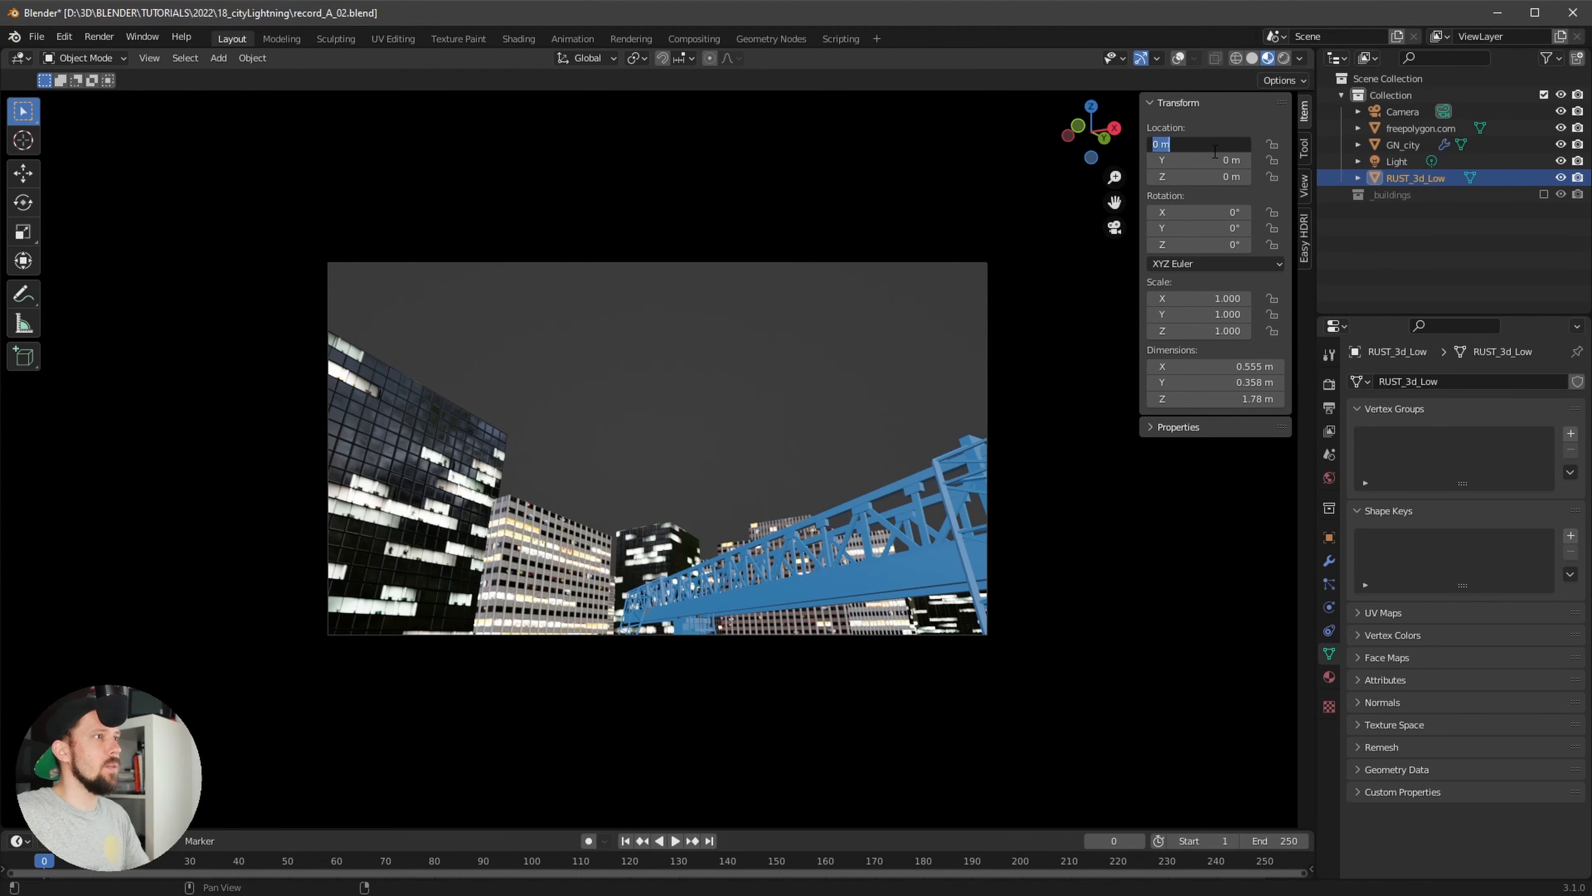
pyautogui.write('8')
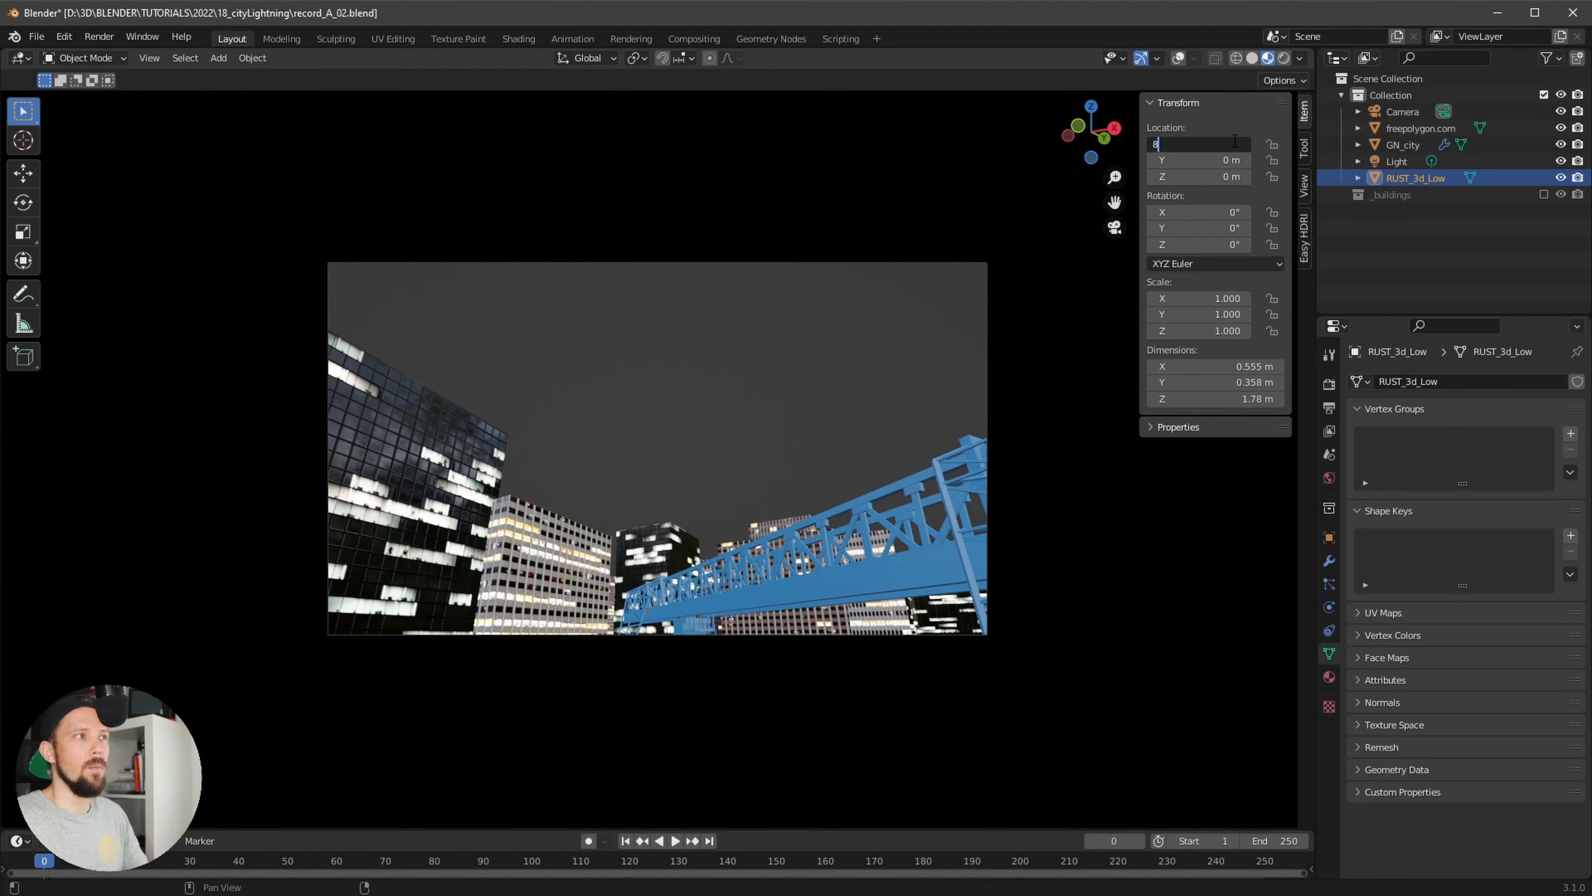
pyautogui.write('1')
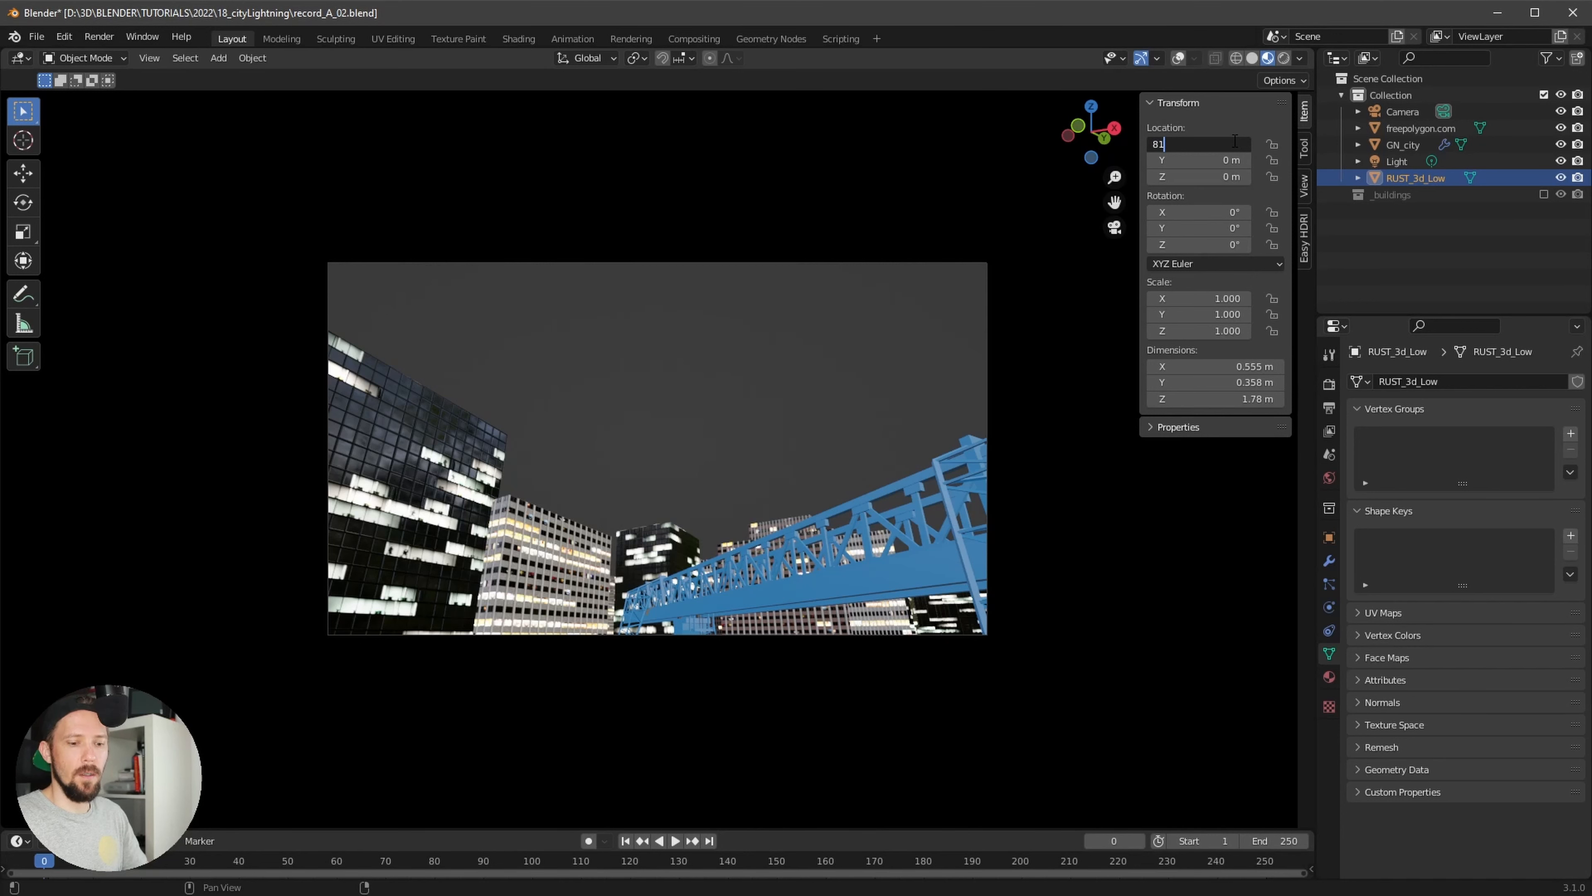
pyautogui.write('.604')
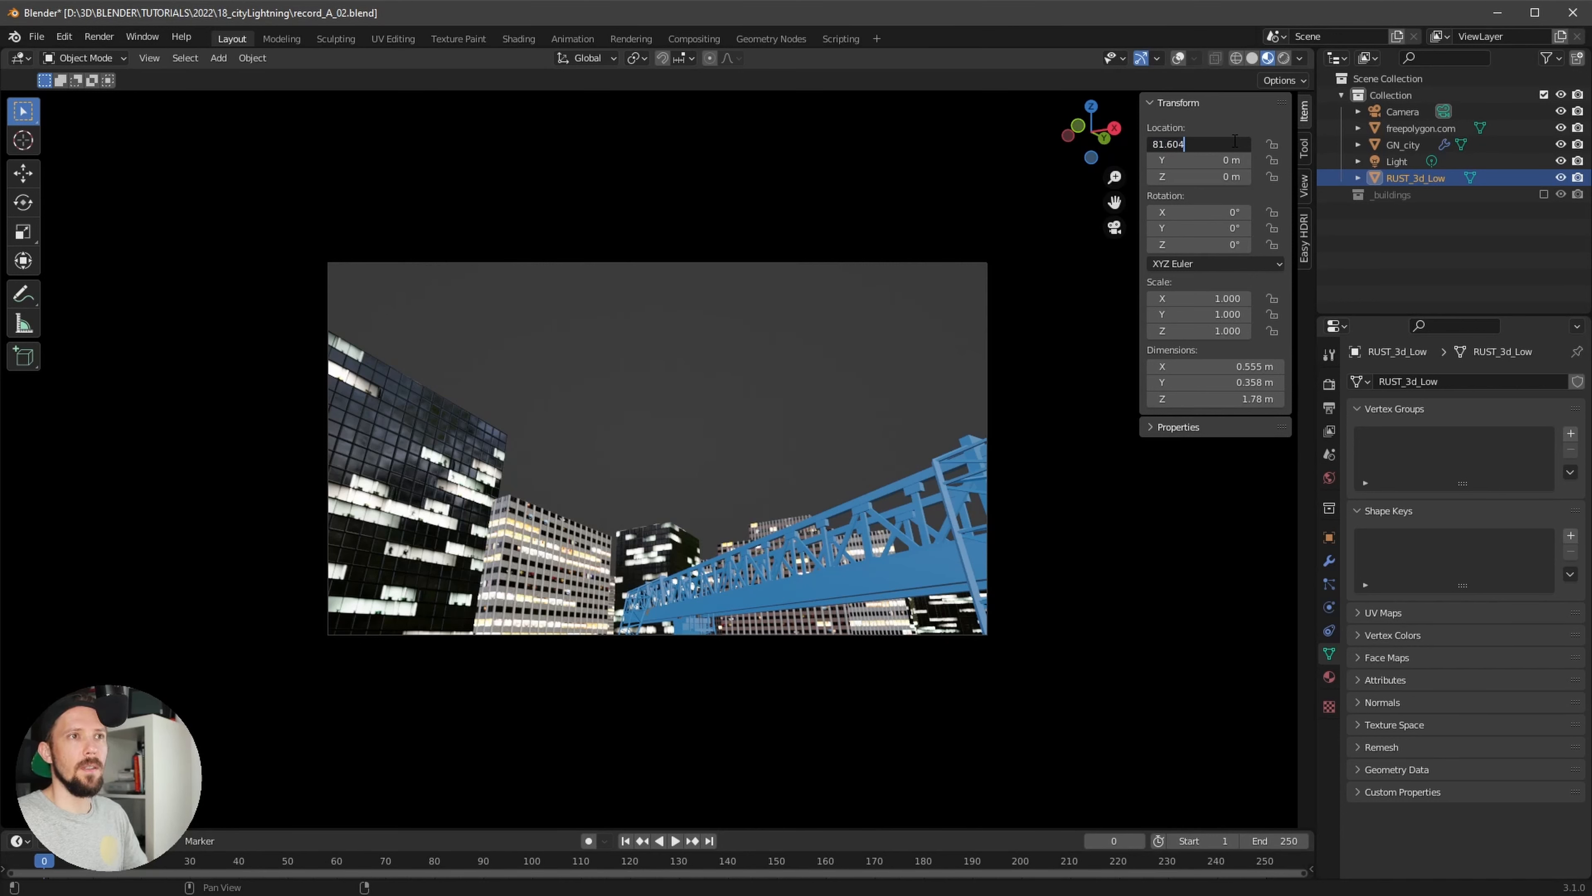
pyautogui.press('Tab')
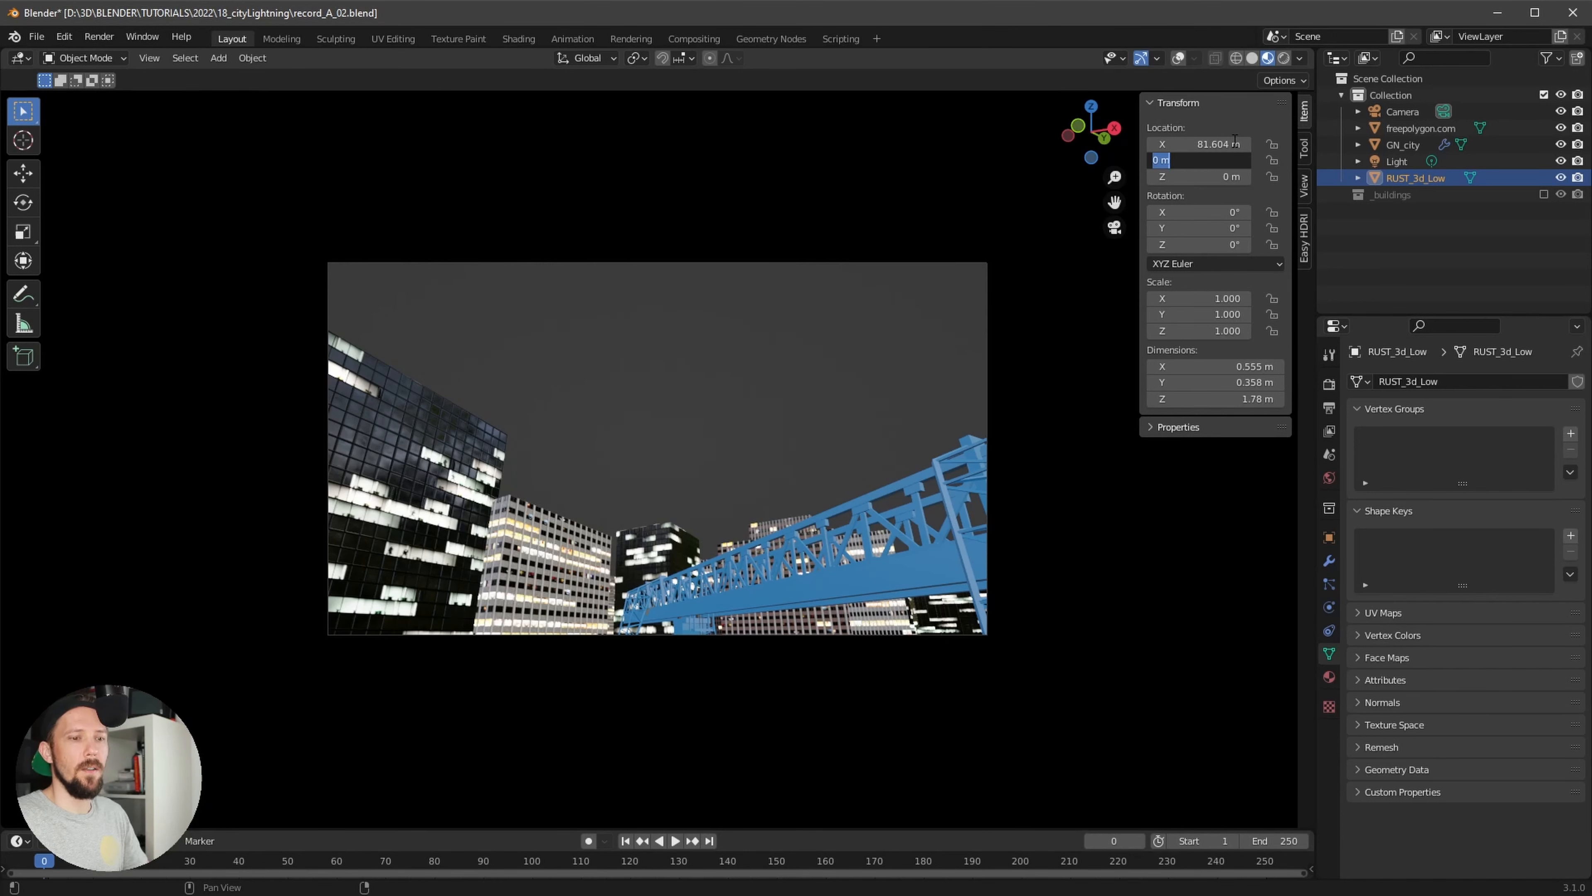
pyautogui.write('-88.55')
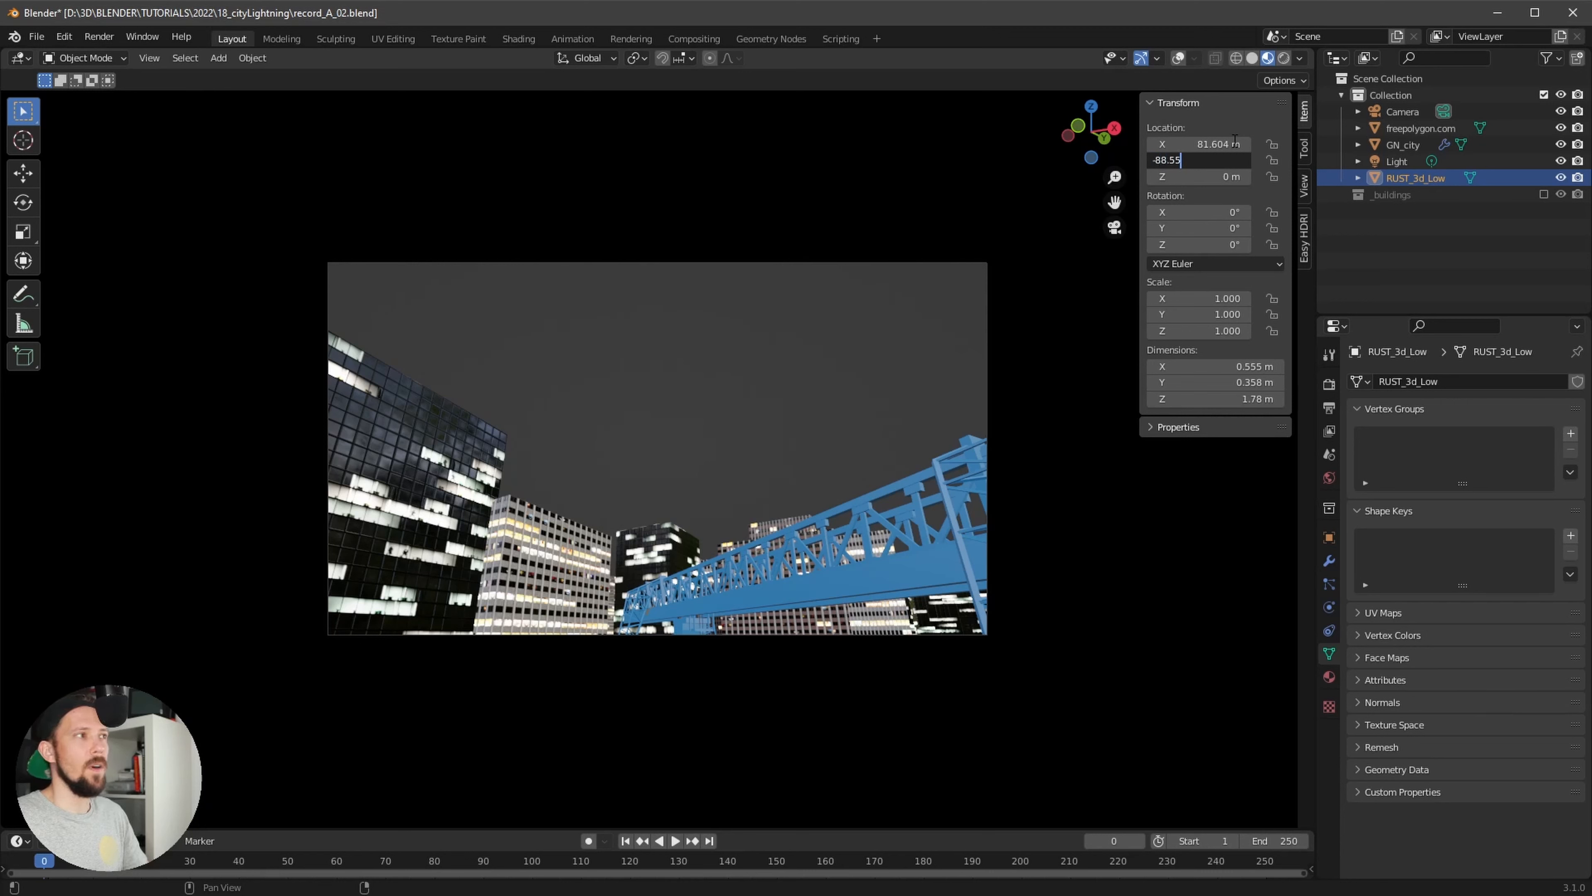
pyautogui.press('Tab')
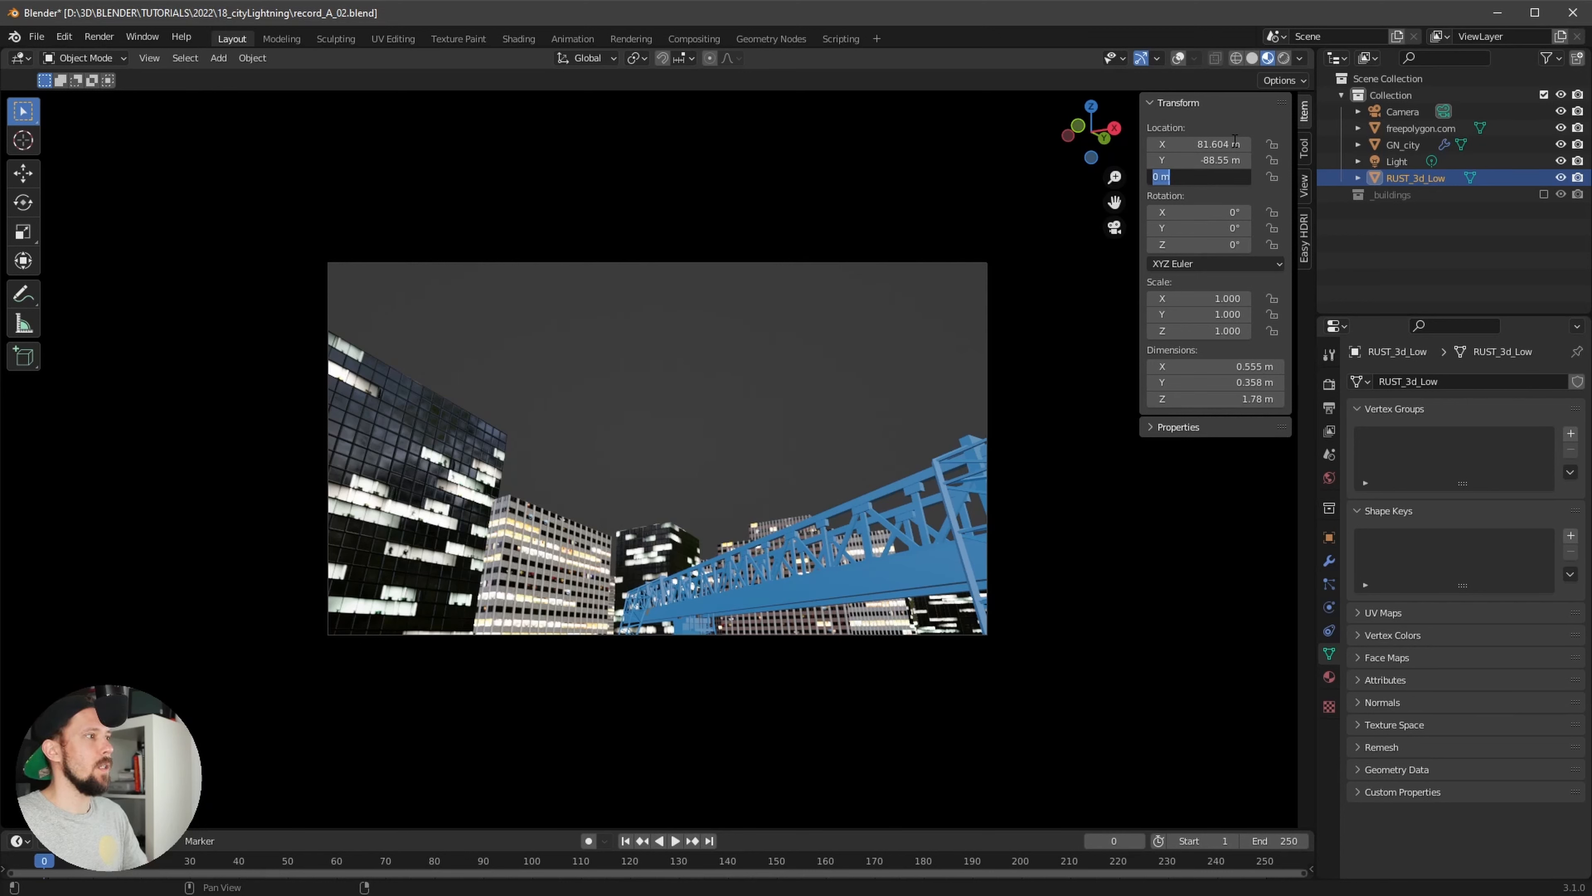
pyautogui.write('4')
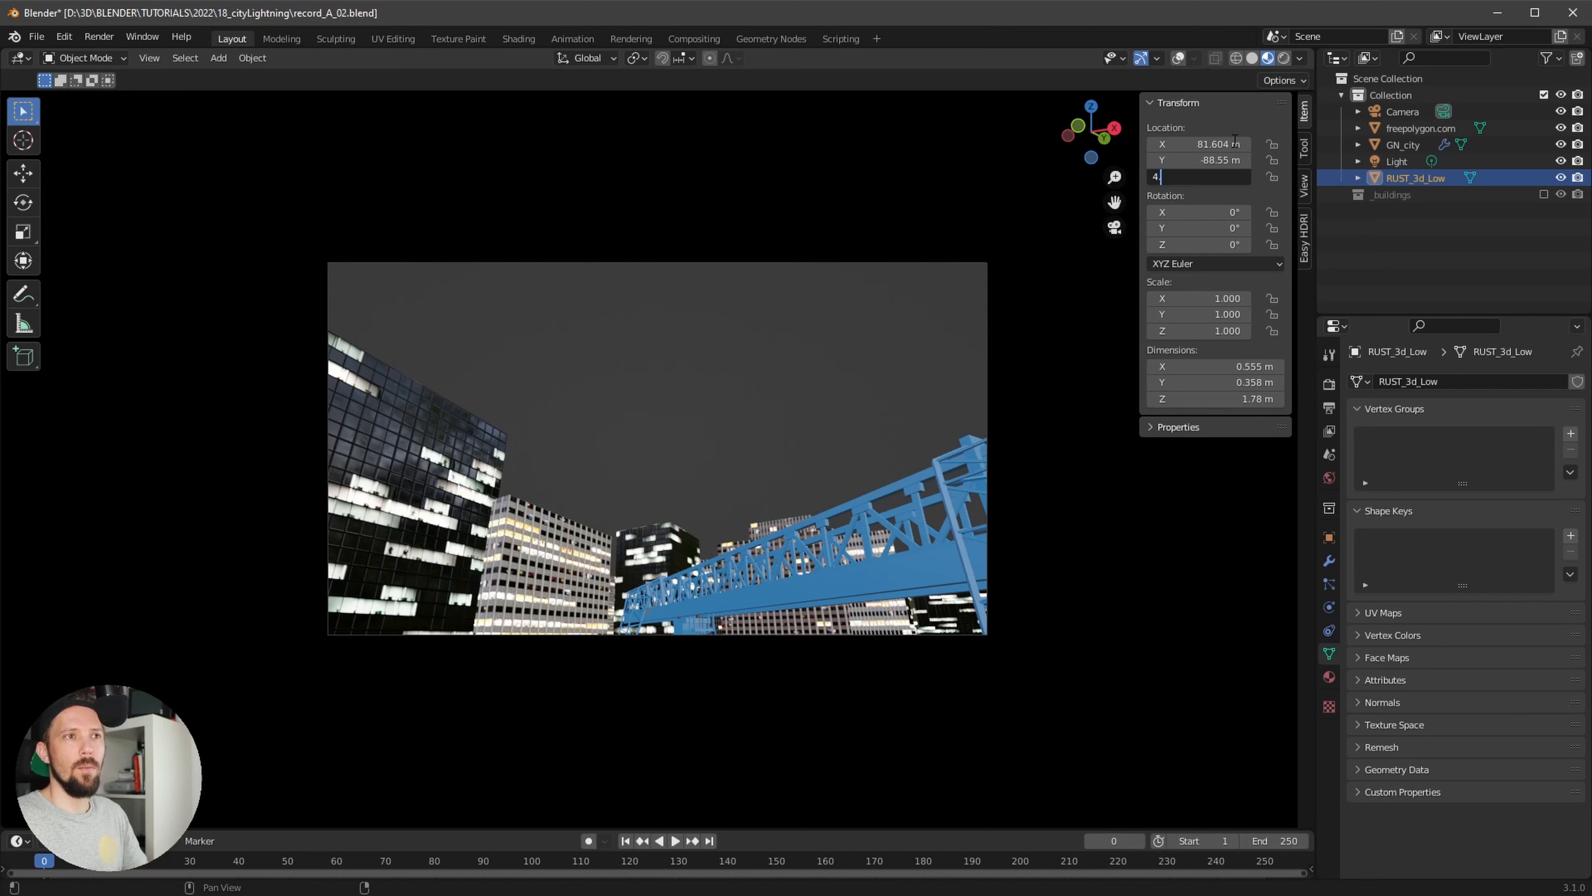
pyautogui.write('.1831')
pyautogui.press('Return')
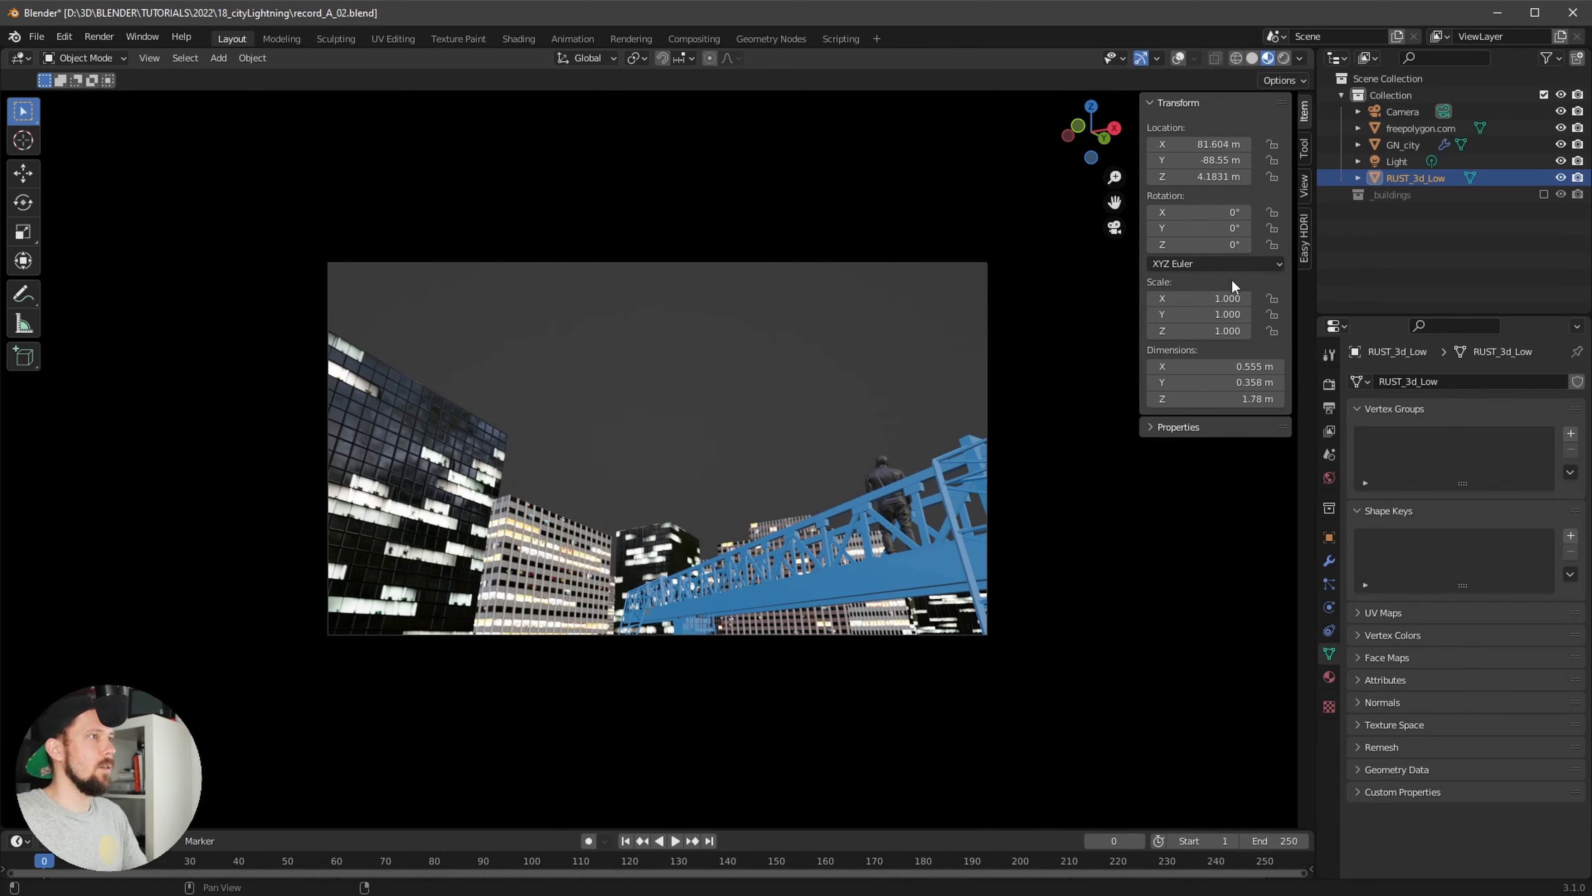
# Set the human figure's Z rotation to 15° and display the scene's render settings
pyautogui.click(1222, 244)
pyautogui.write('15')
pyautogui.press('Return')
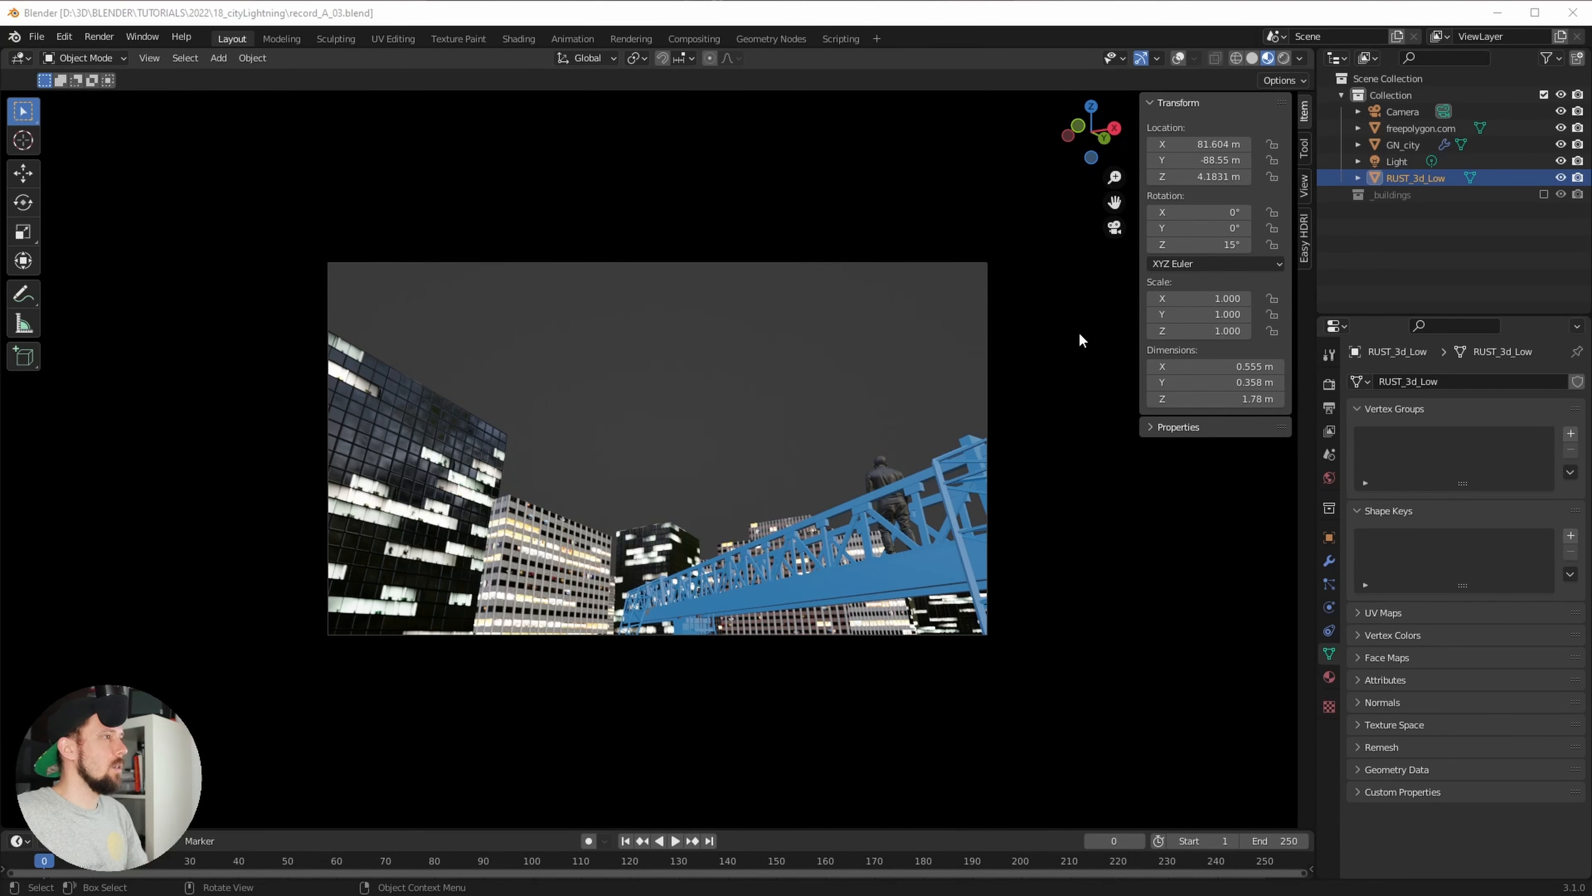
pyautogui.click(1061, 347)
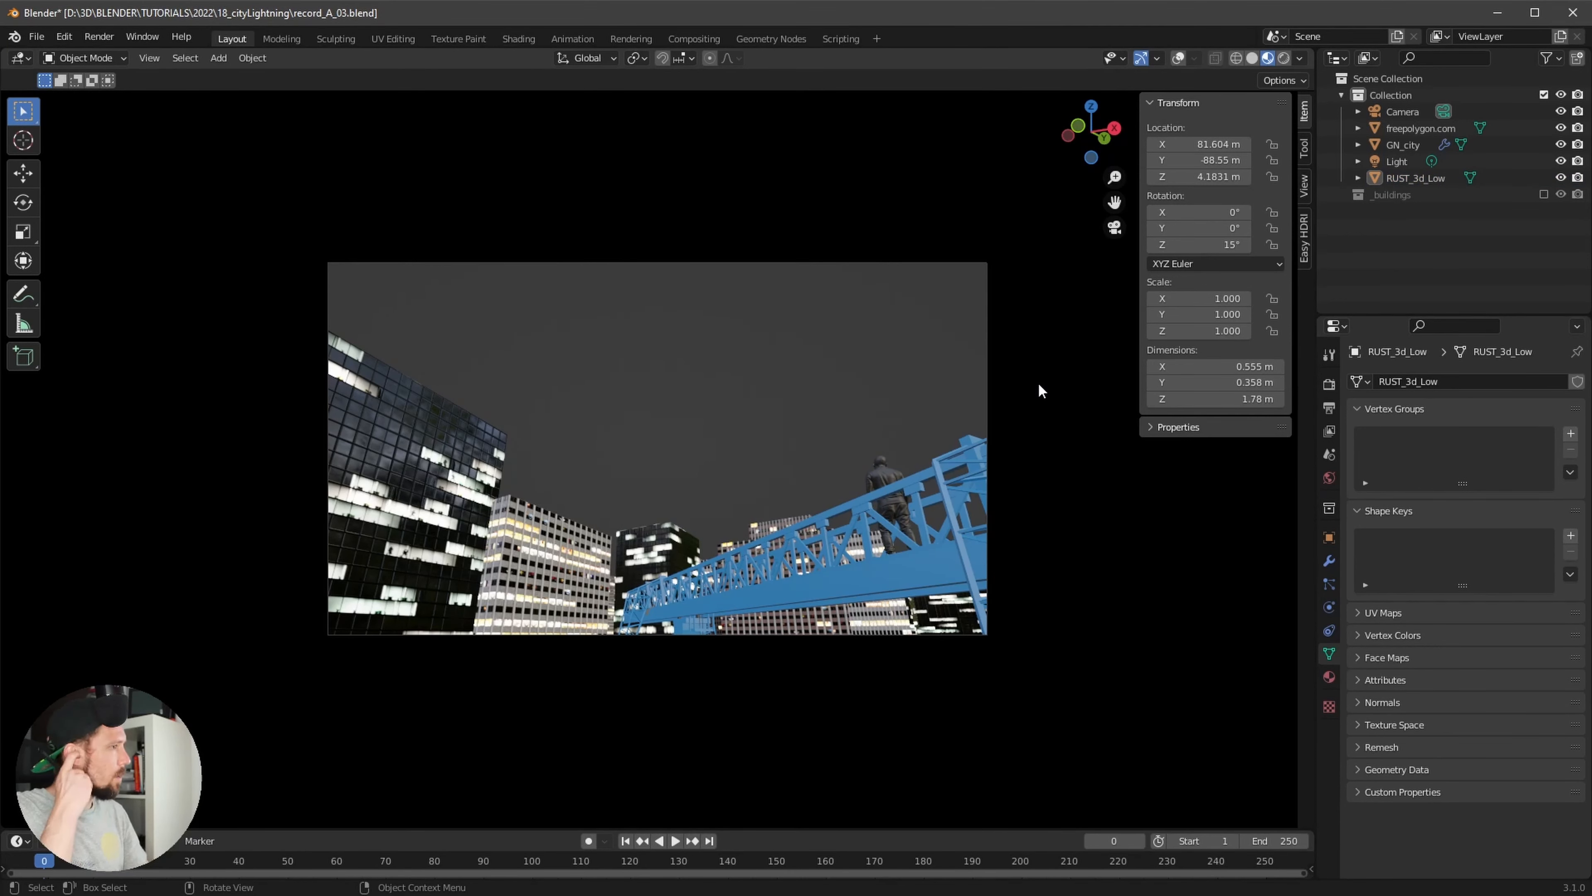
pyautogui.click(1330, 385)
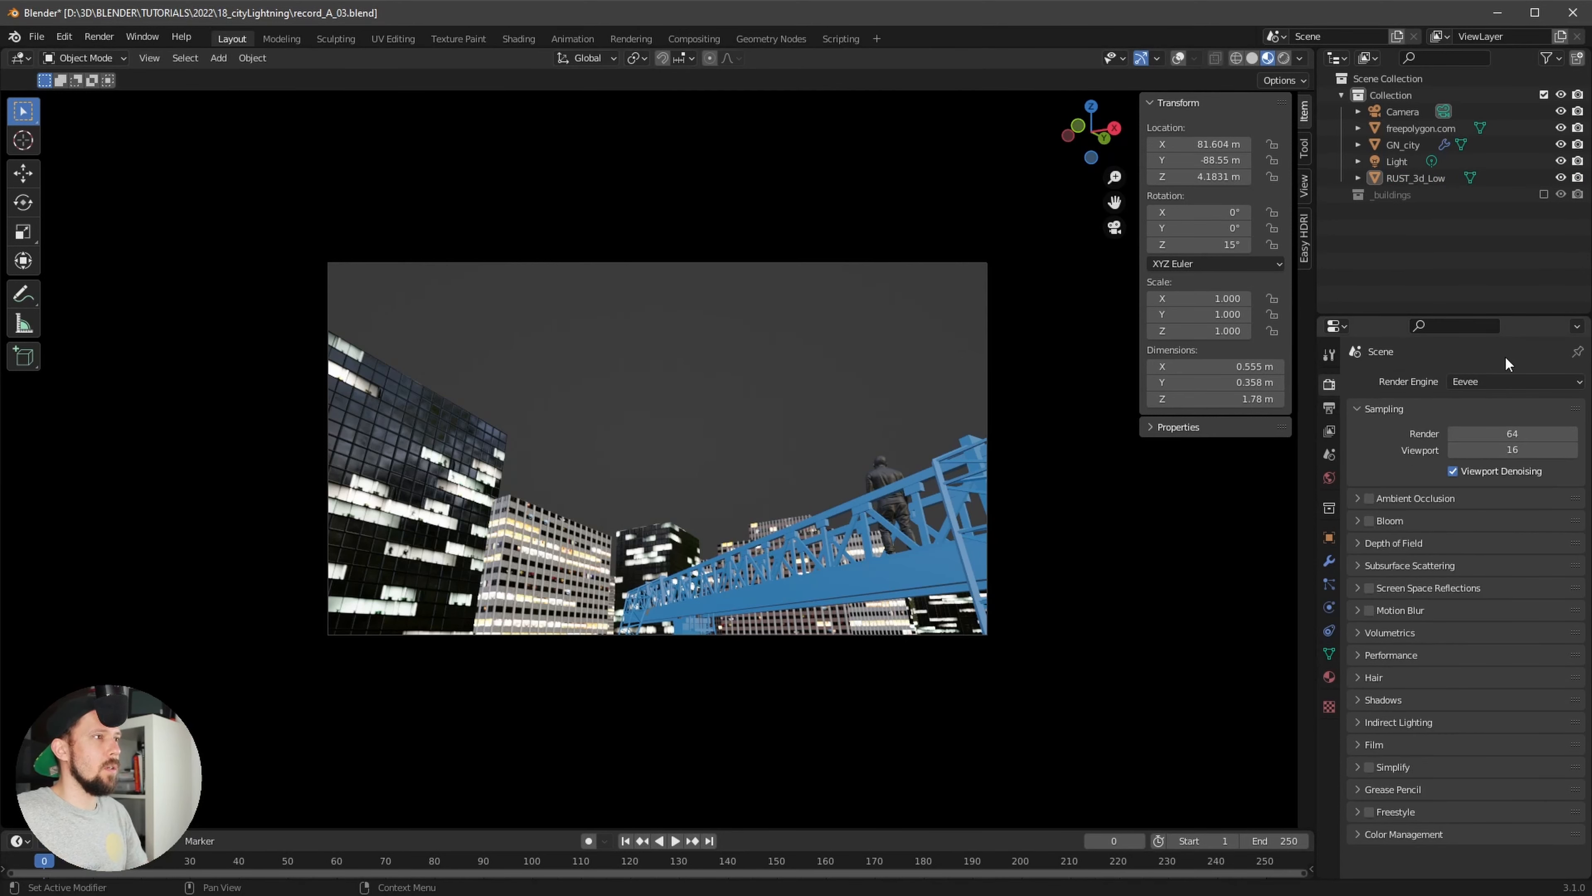
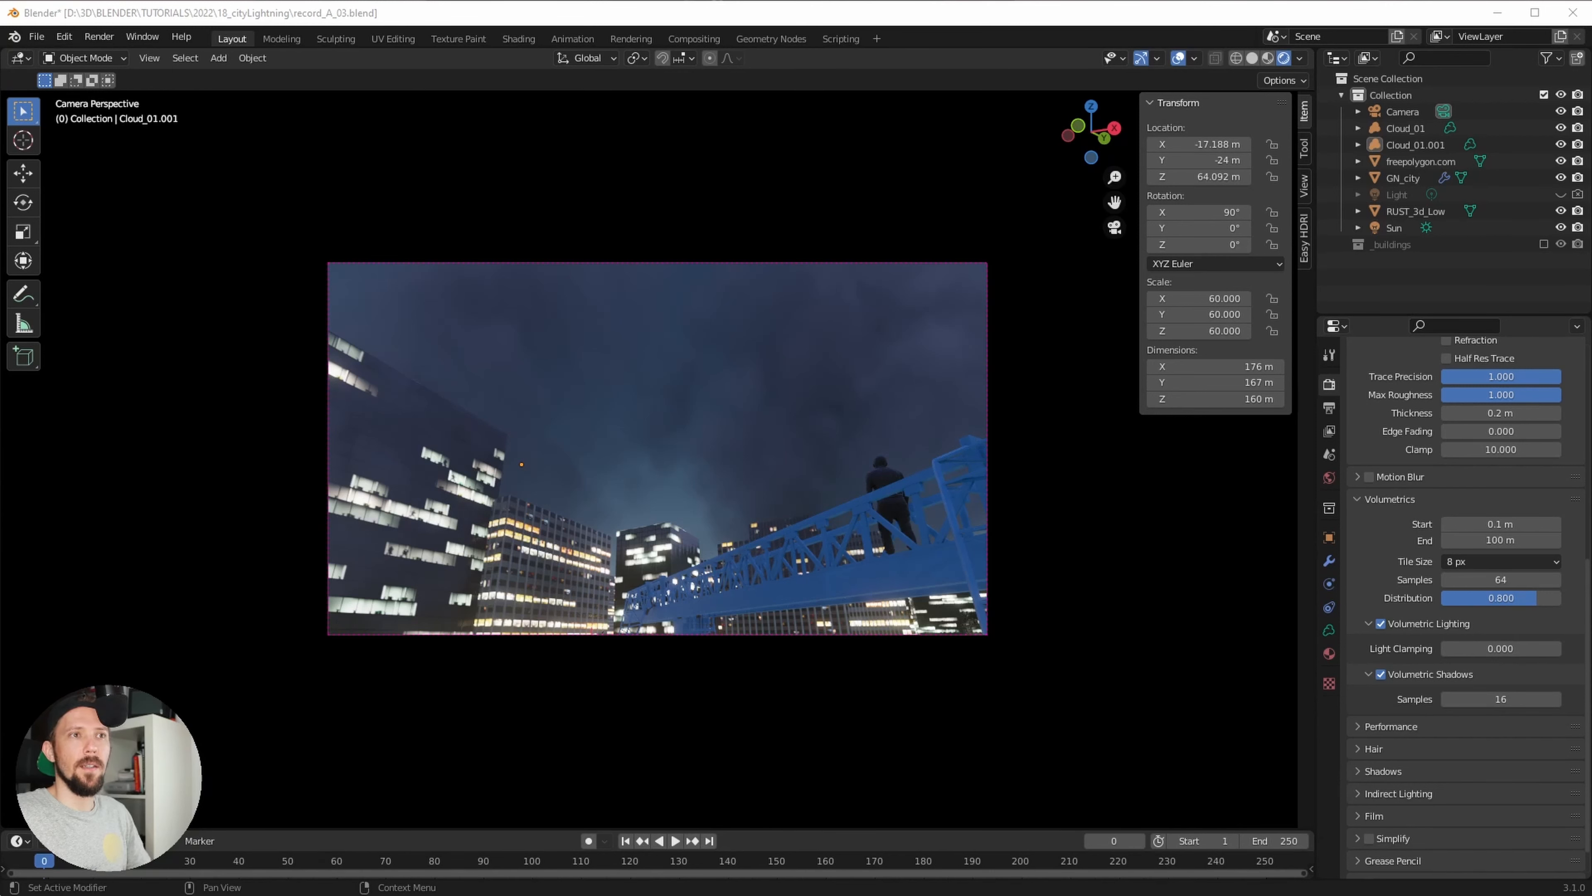
# Add a cube mesh to the night city scene
pyautogui.click(1078, 530)
pyautogui.hotkey('shift', 'a')
pyautogui.moveTo(1015, 450)
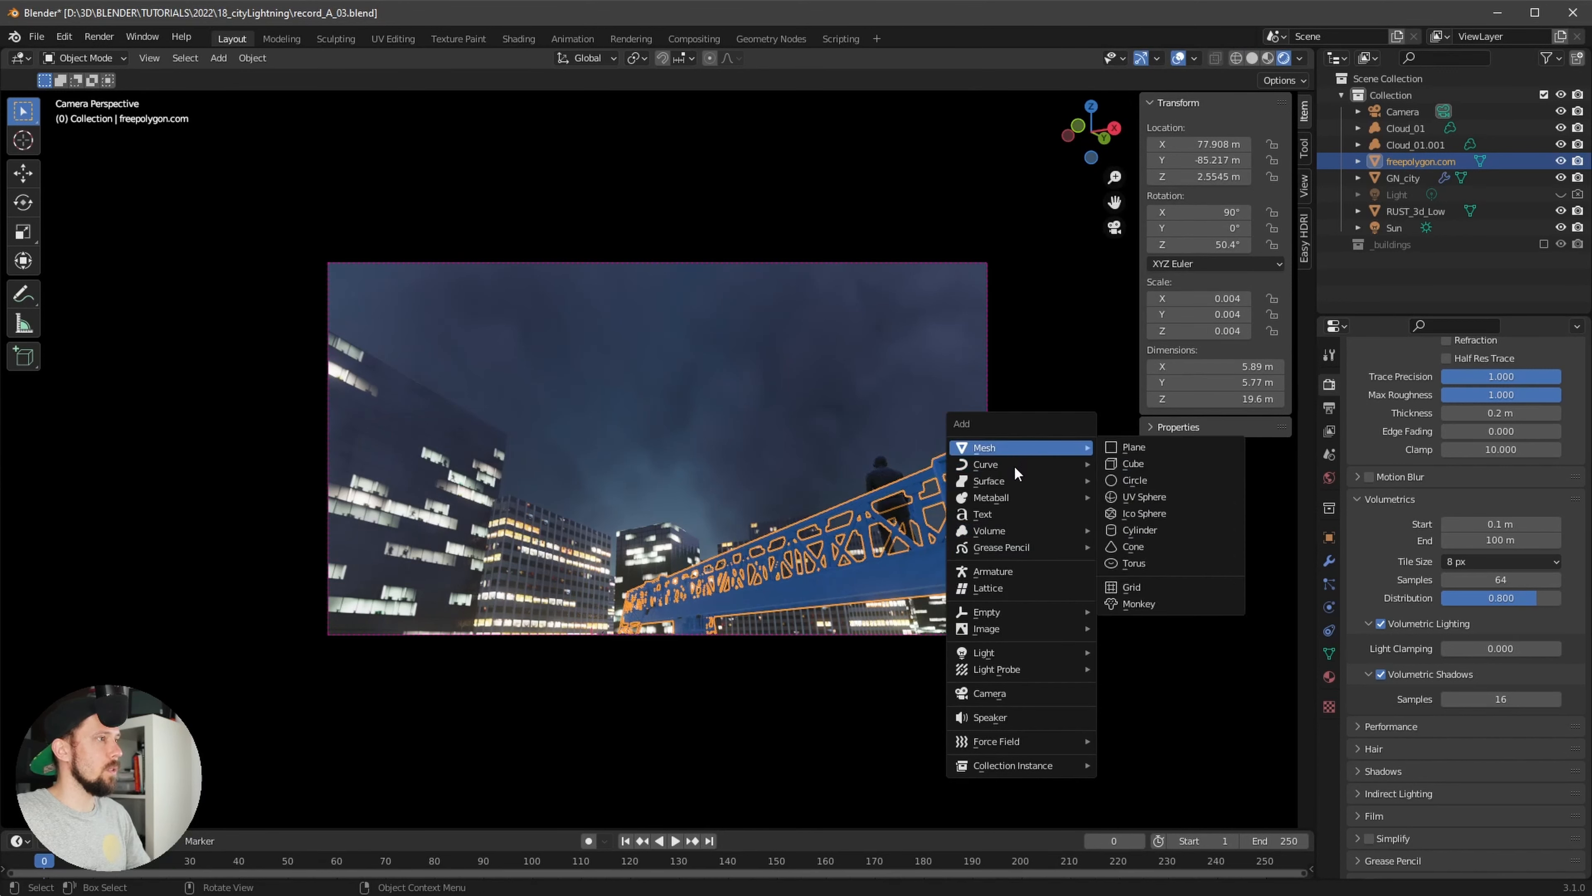
pyautogui.click(1133, 463)
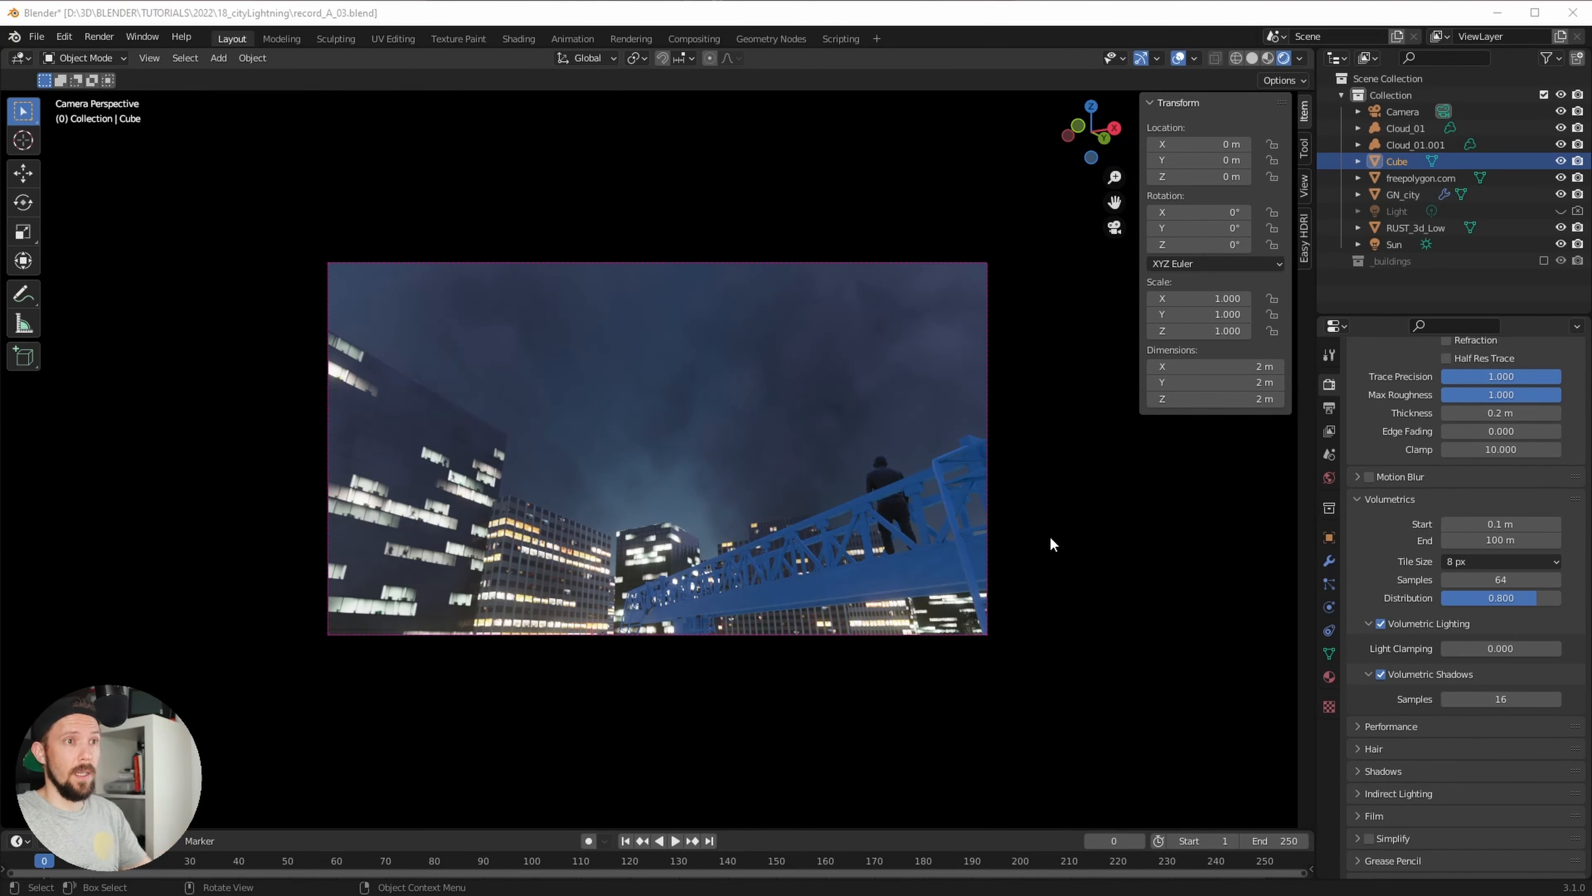
# Set the cube's dimensions to X 5000 m, Y 5000 m and Z 500 m
pyautogui.click(1253, 366)
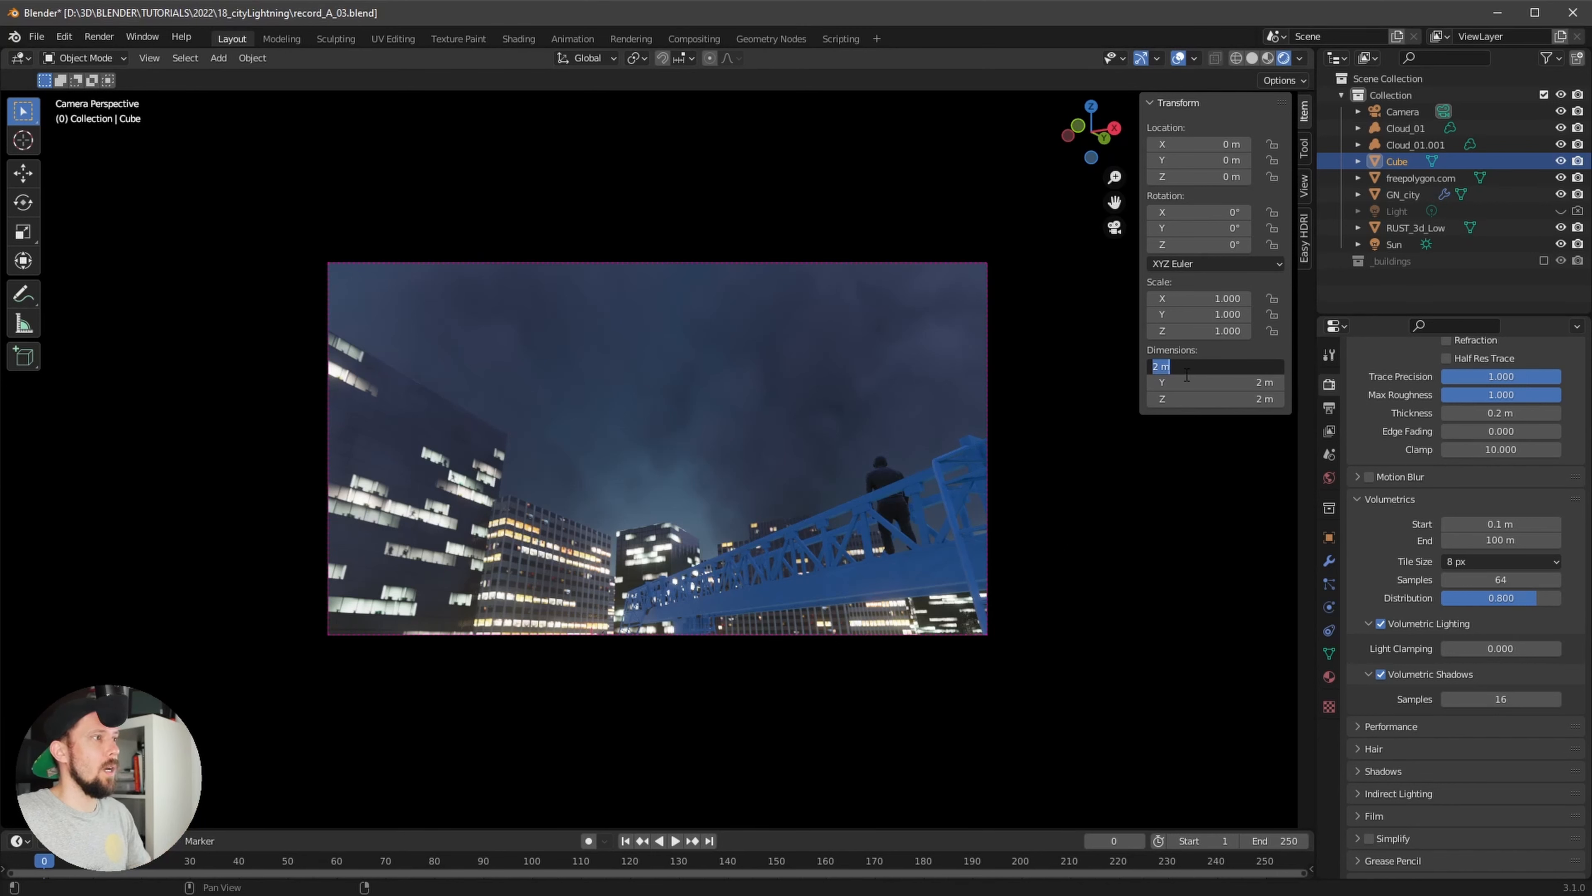
pyautogui.write('5000')
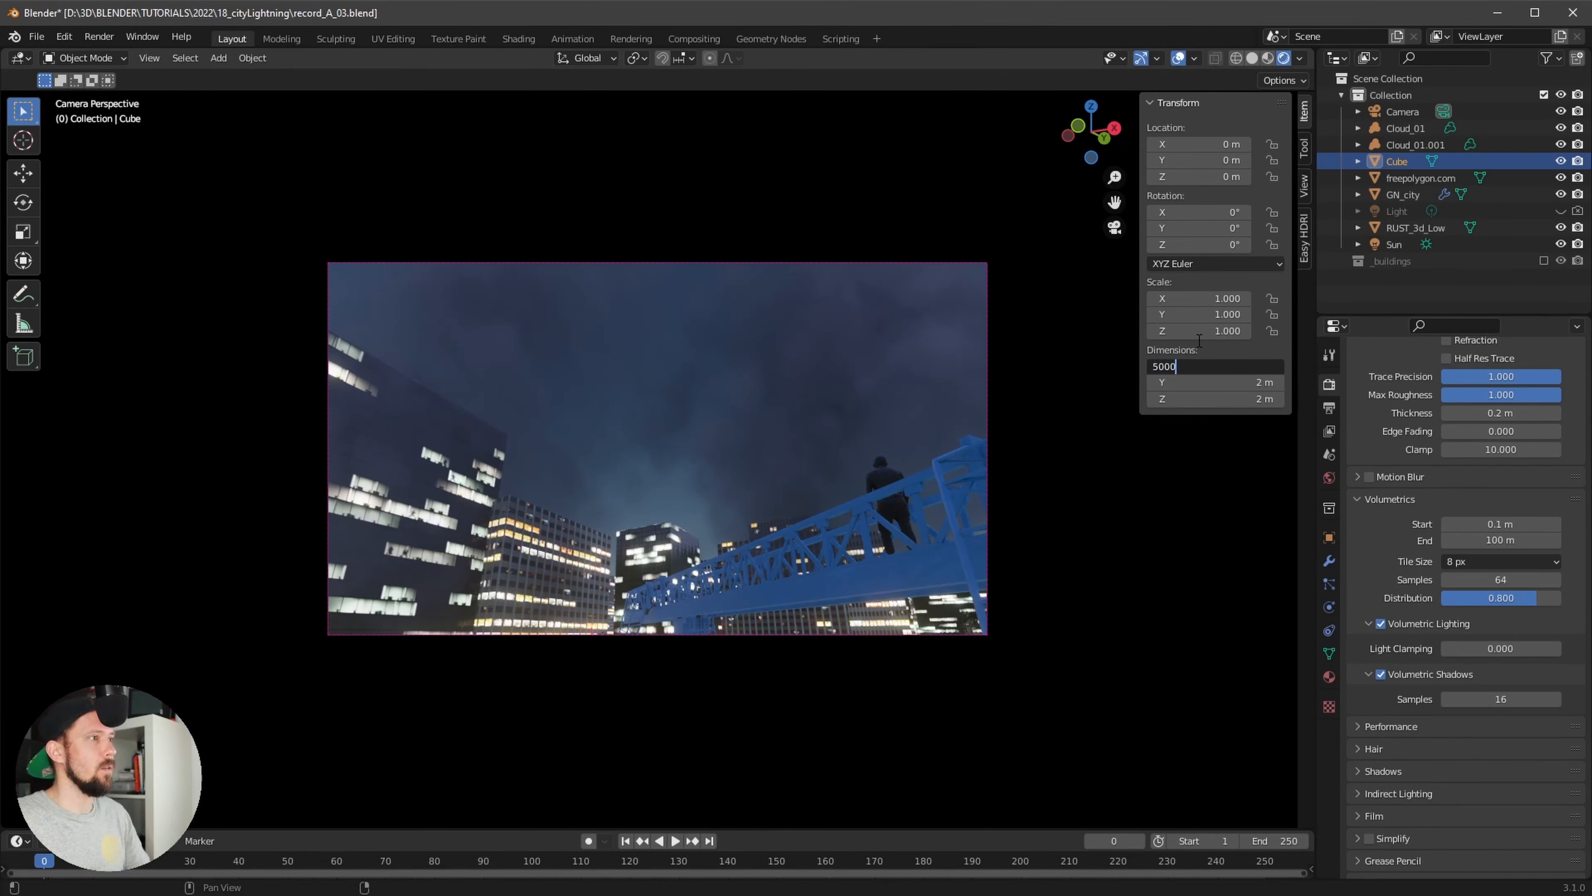
pyautogui.press('Tab')
pyautogui.write('5000')
pyautogui.press('Tab')
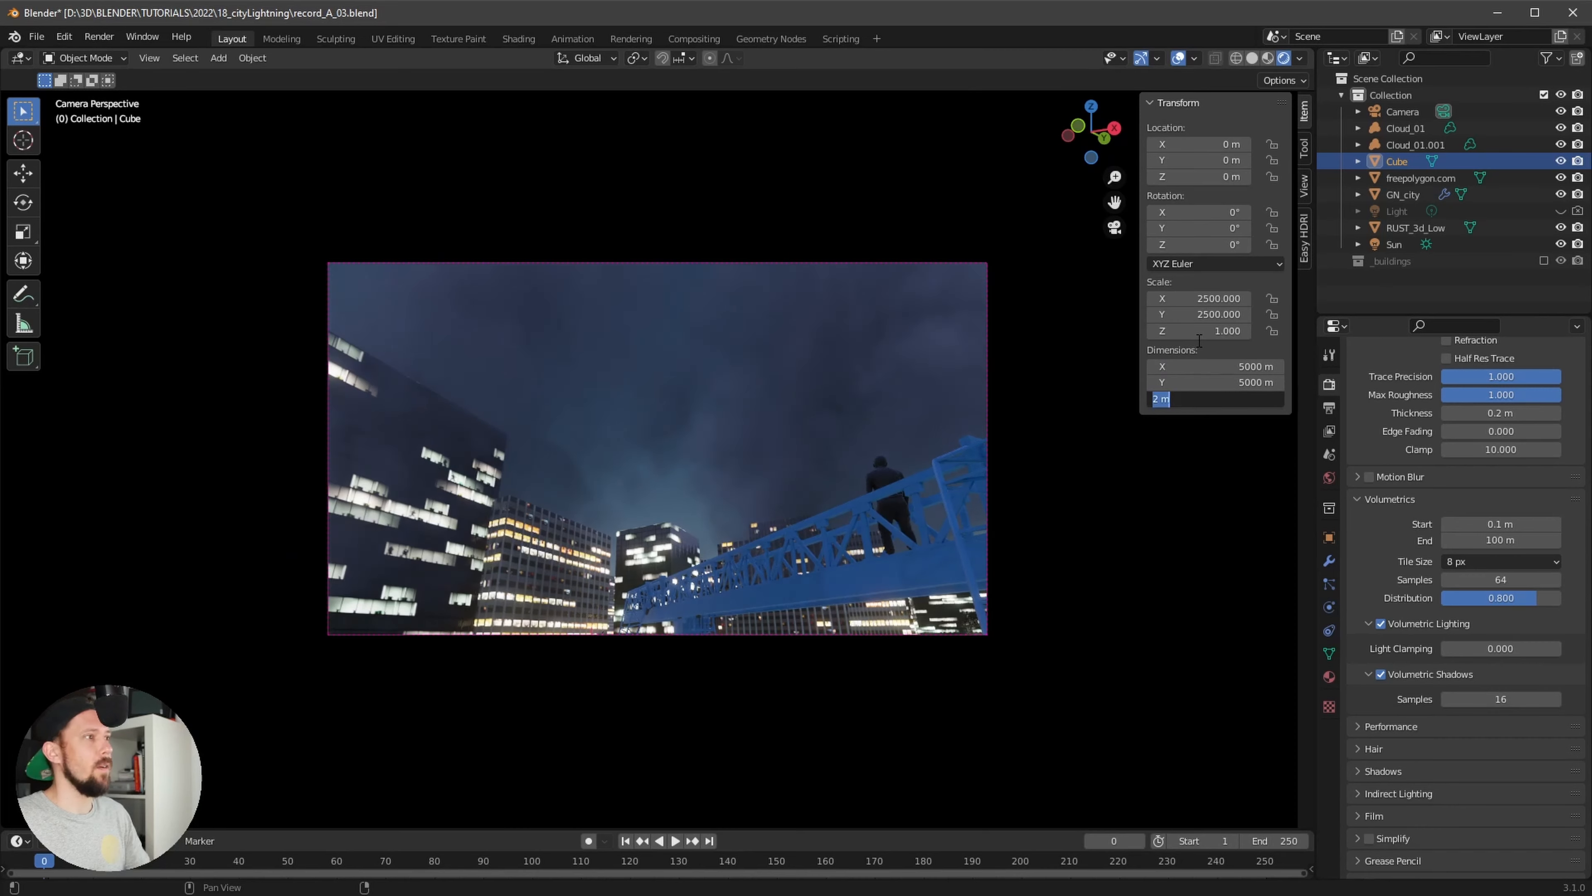
pyautogui.write('500')
pyautogui.press('Return')
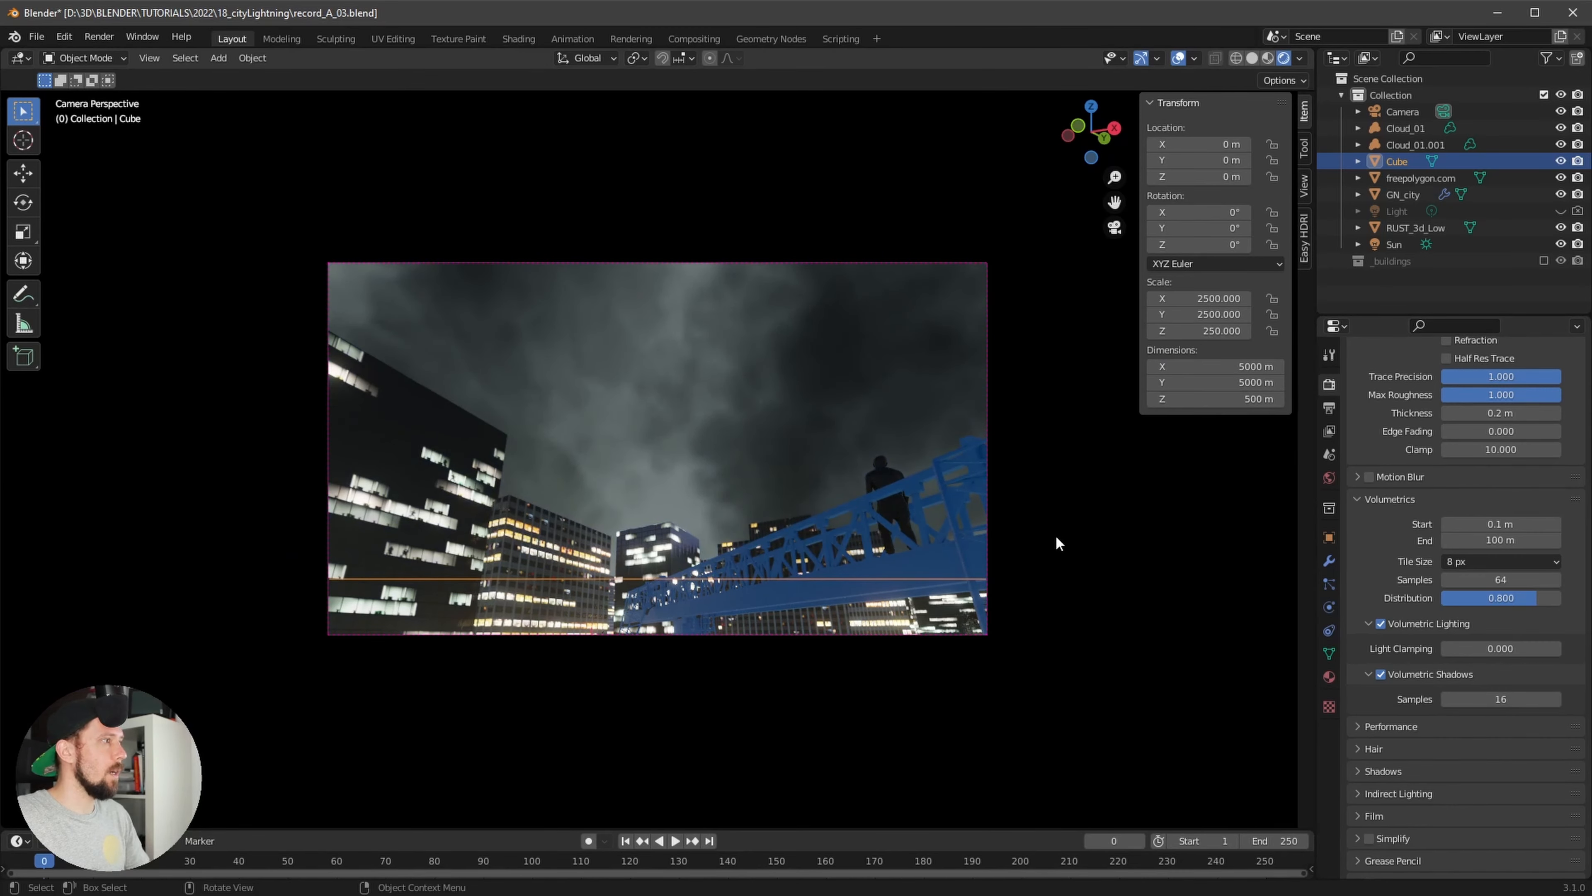
# Lower the large cube by setting its Z location to -240 m, keeping the camera view active
pyautogui.moveTo(1089, 491); pyautogui.dragTo(798, 629, button='middle')
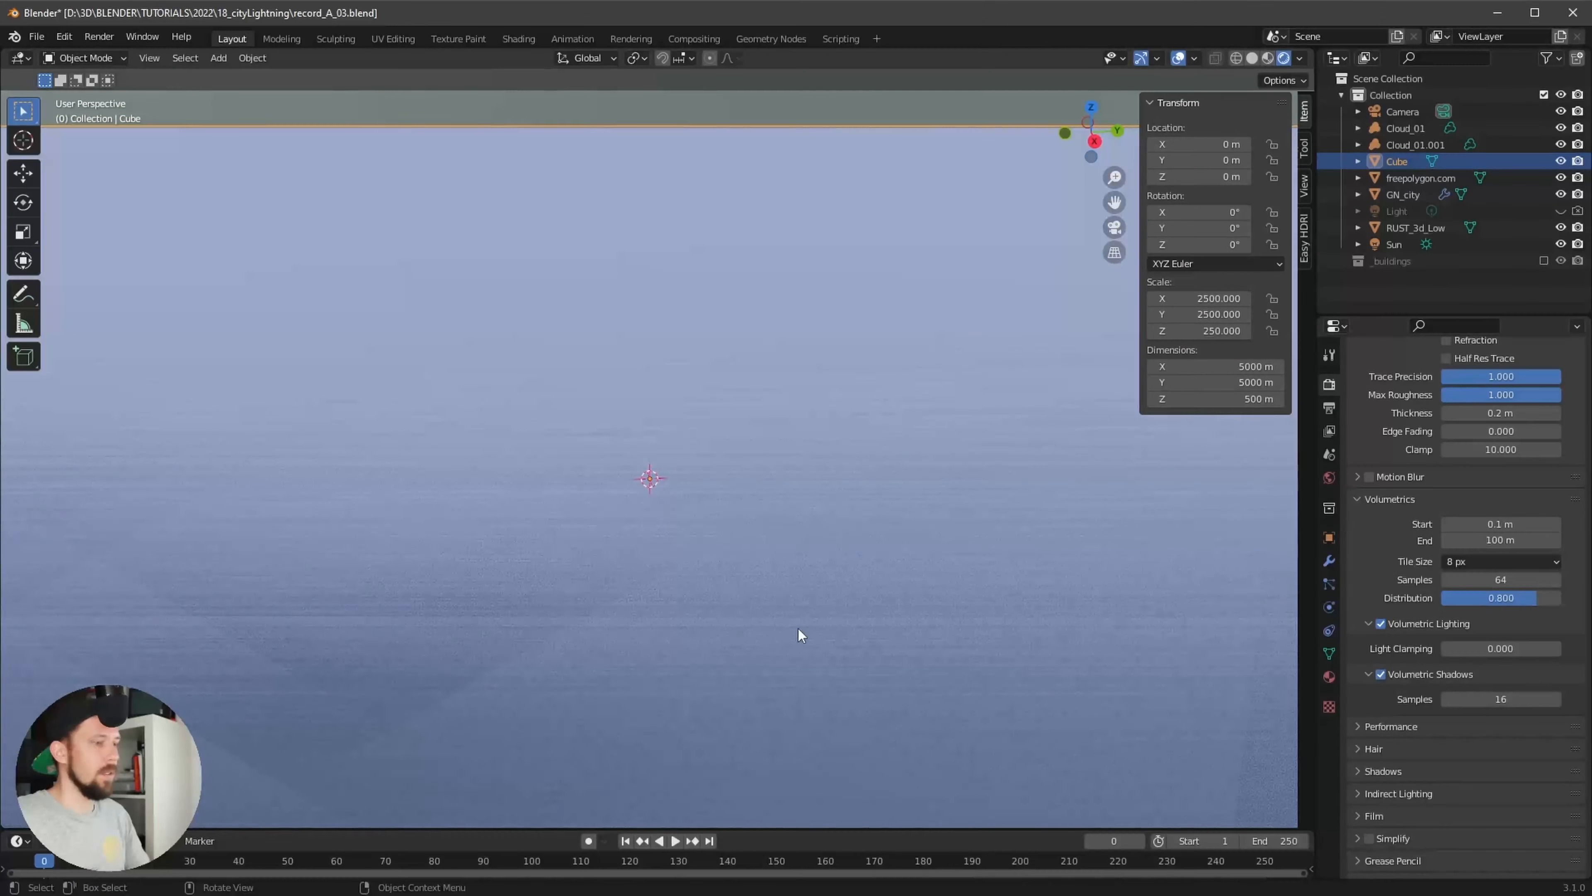
pyautogui.press('KP_0')
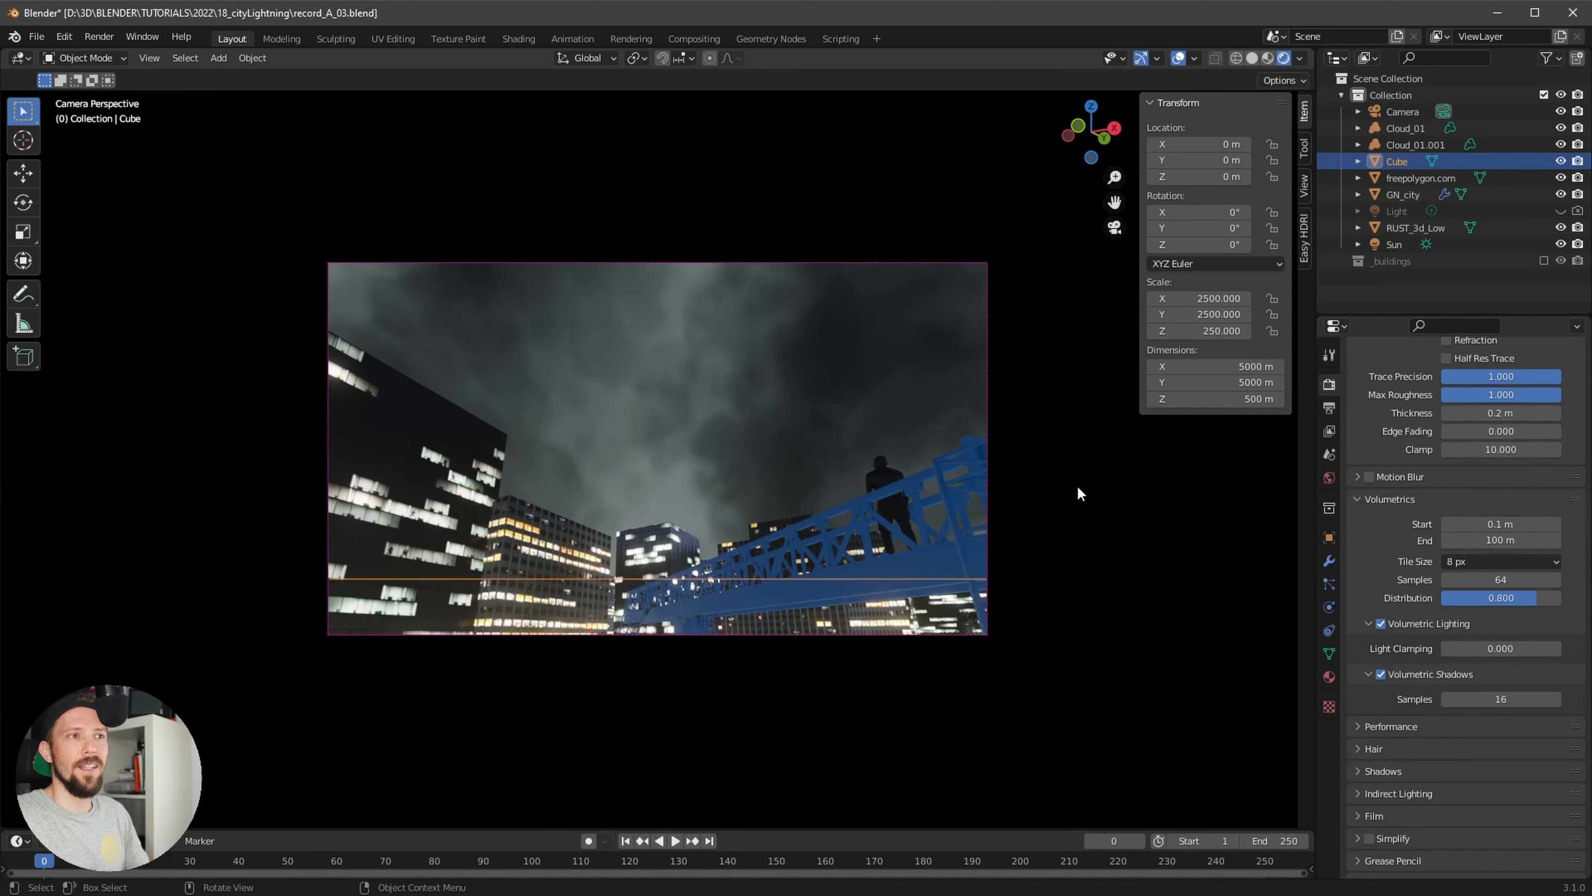
pyautogui.click(1217, 177)
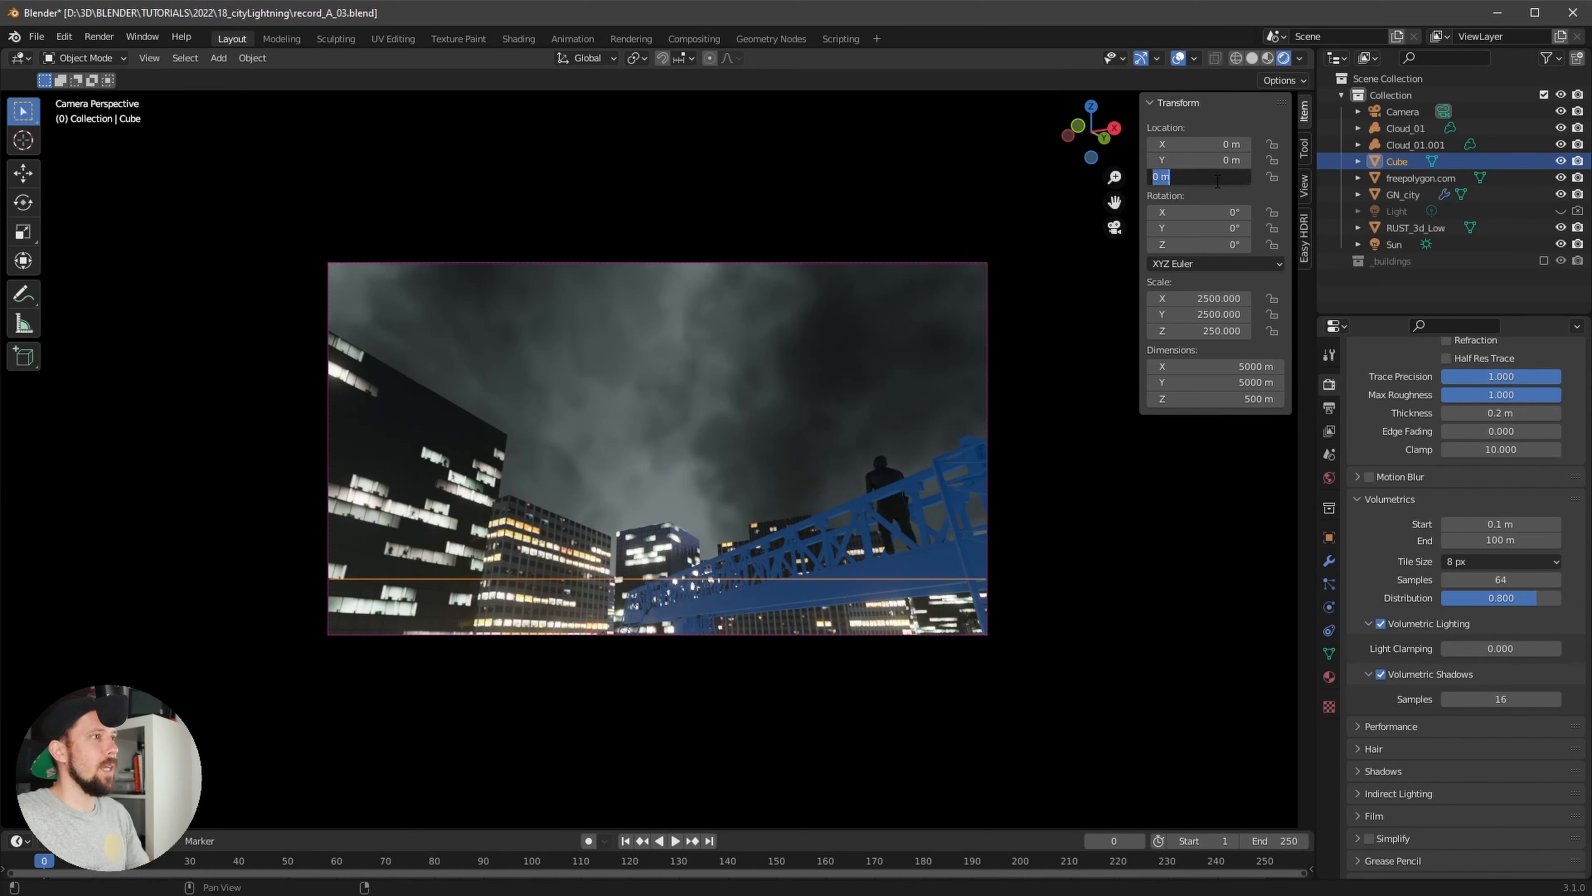
pyautogui.press('BackSpace')
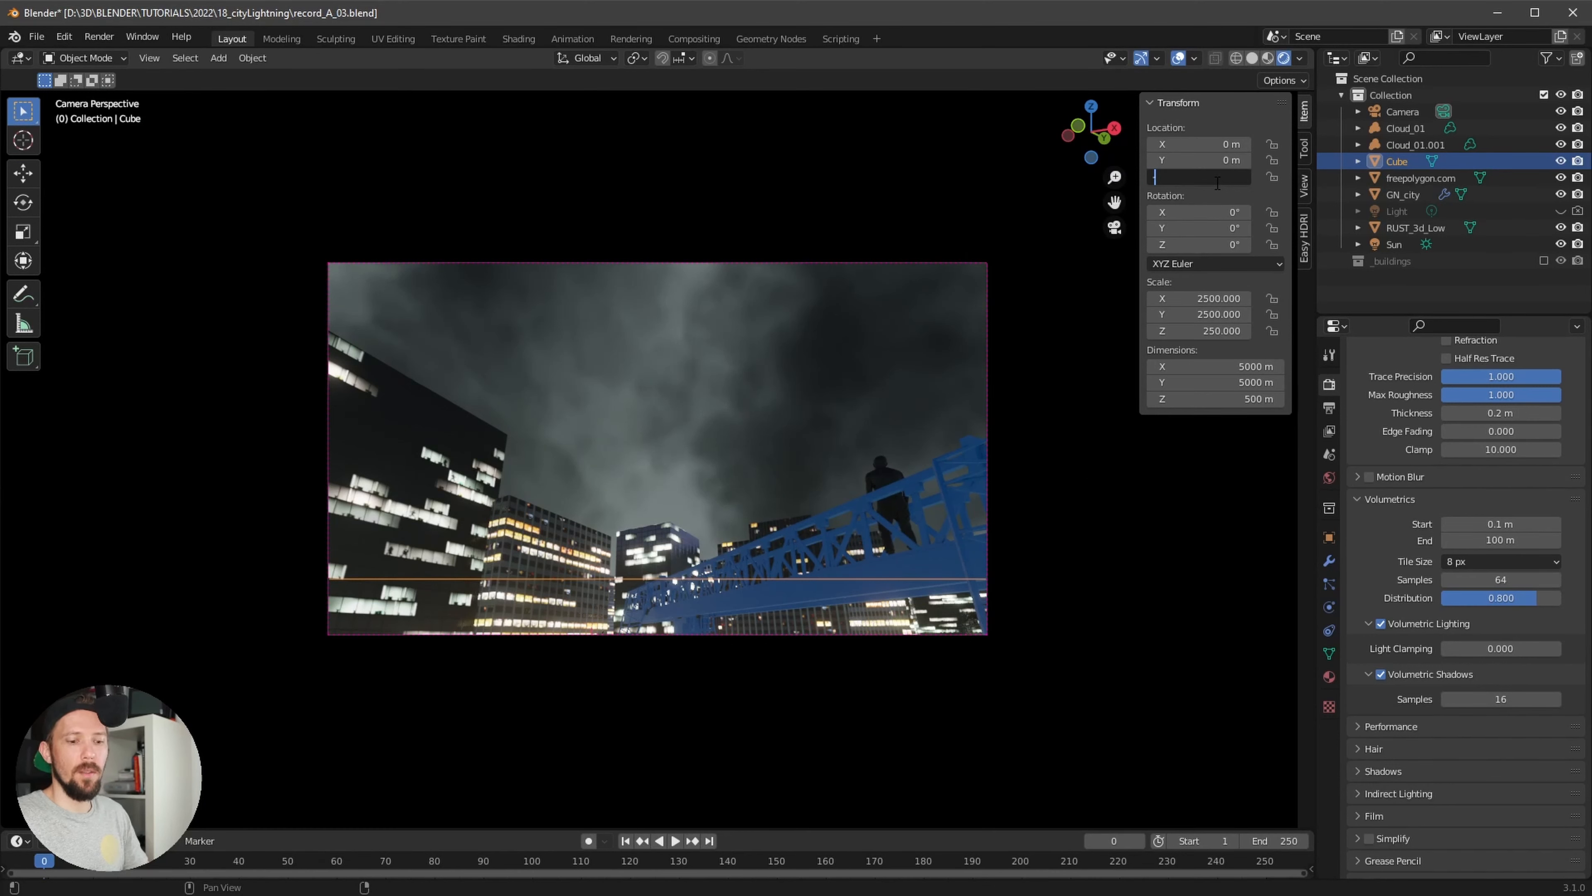
pyautogui.write('-2')
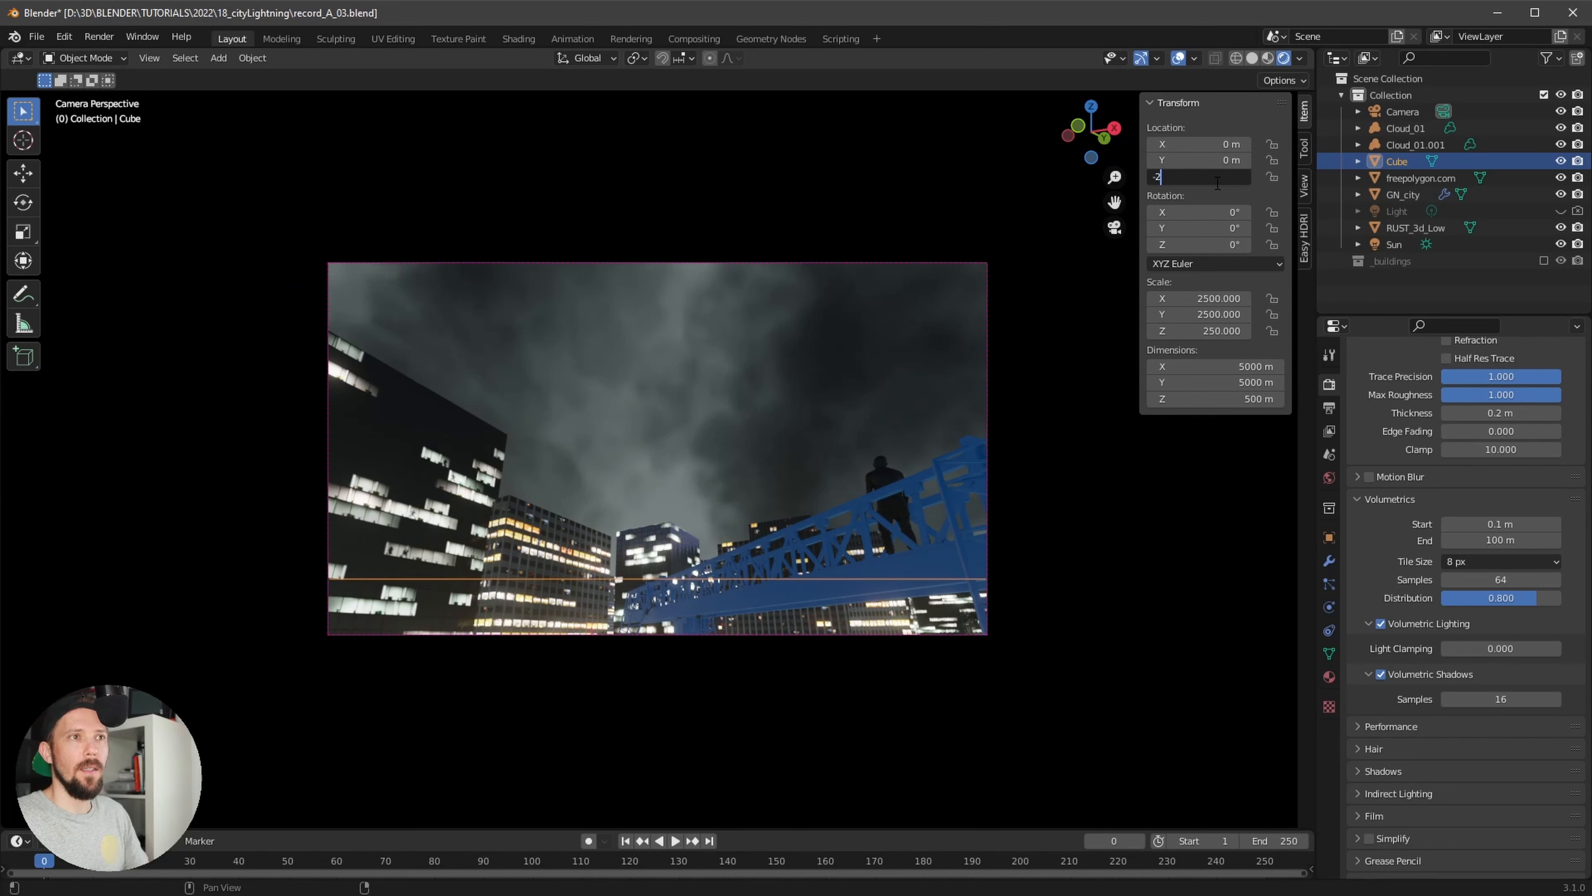
pyautogui.hotkey('ctrl', 'a')
pyautogui.write('-240')
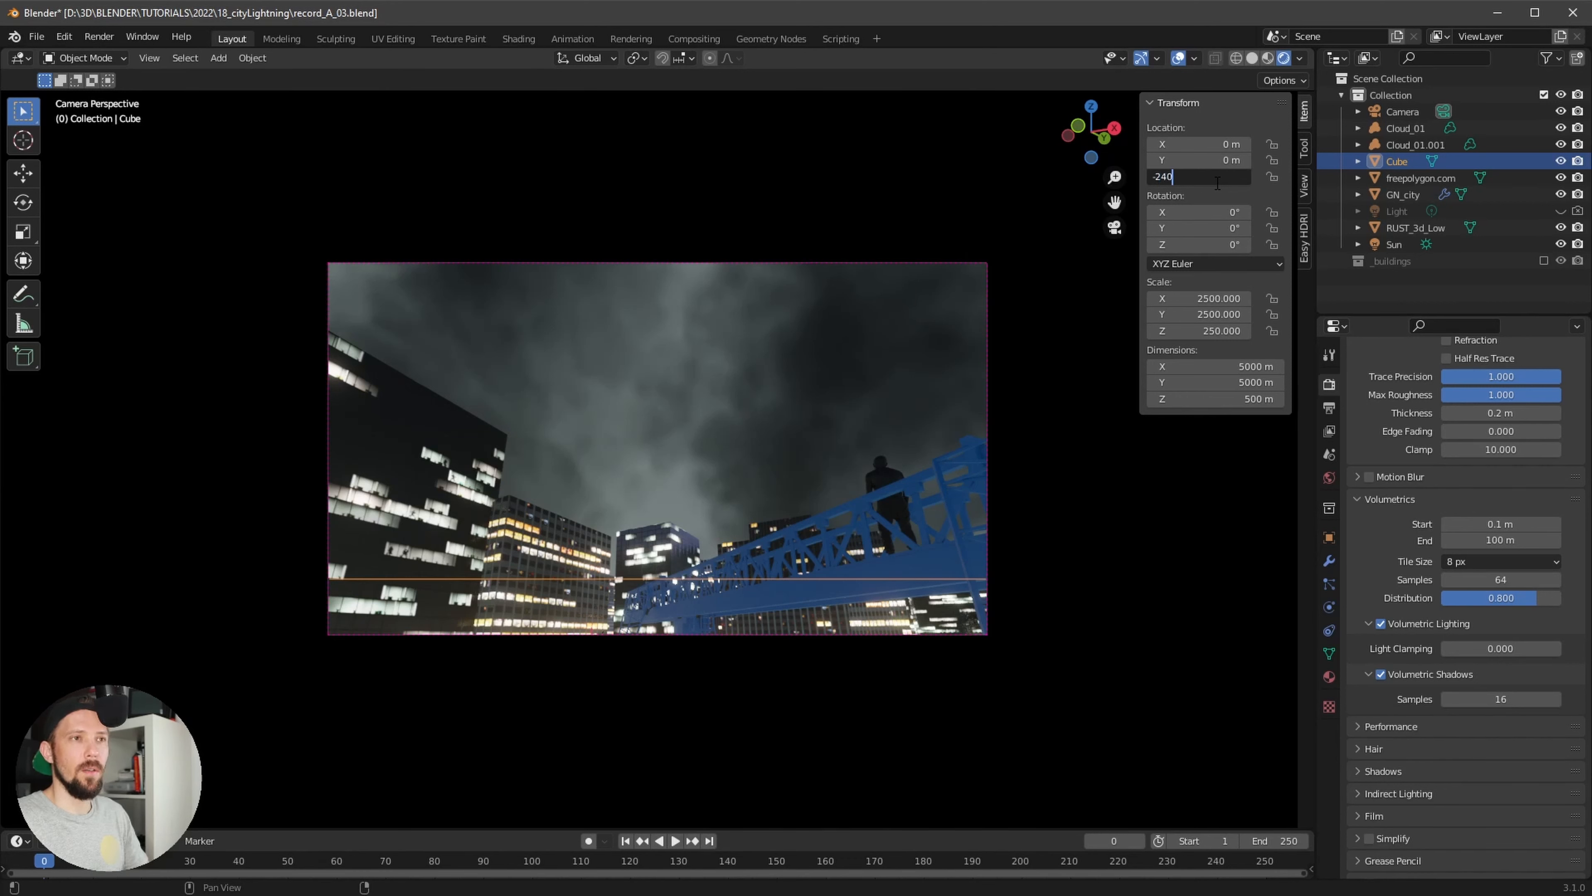
pyautogui.press('Return')
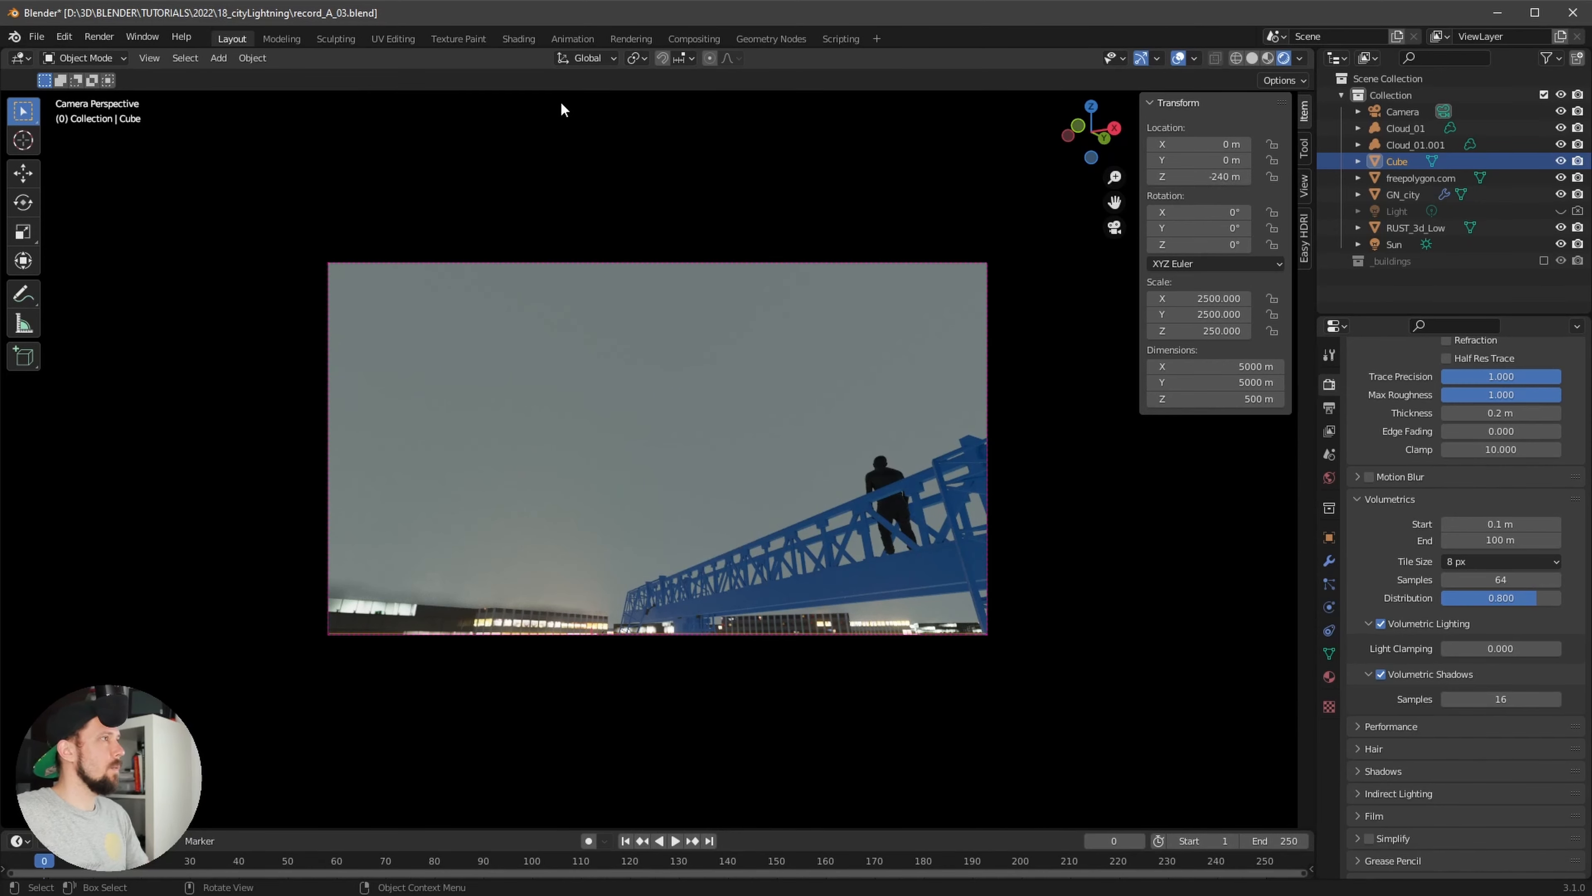
# Create a new material for the large cube and name it M_fog
pyautogui.click(518, 38)
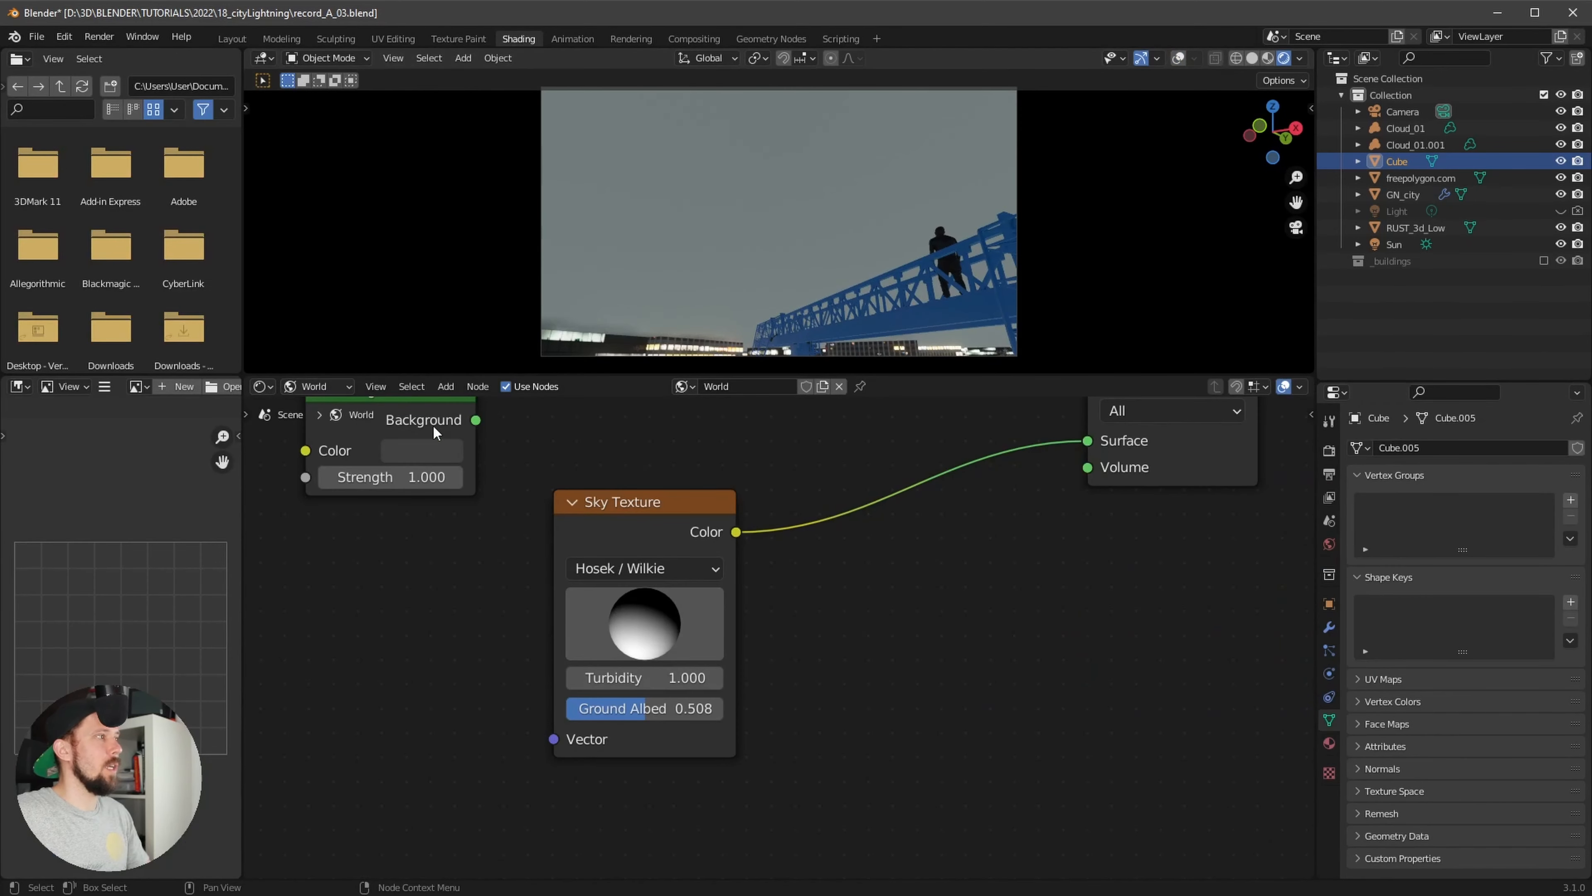
pyautogui.click(328, 391)
pyautogui.click(339, 411)
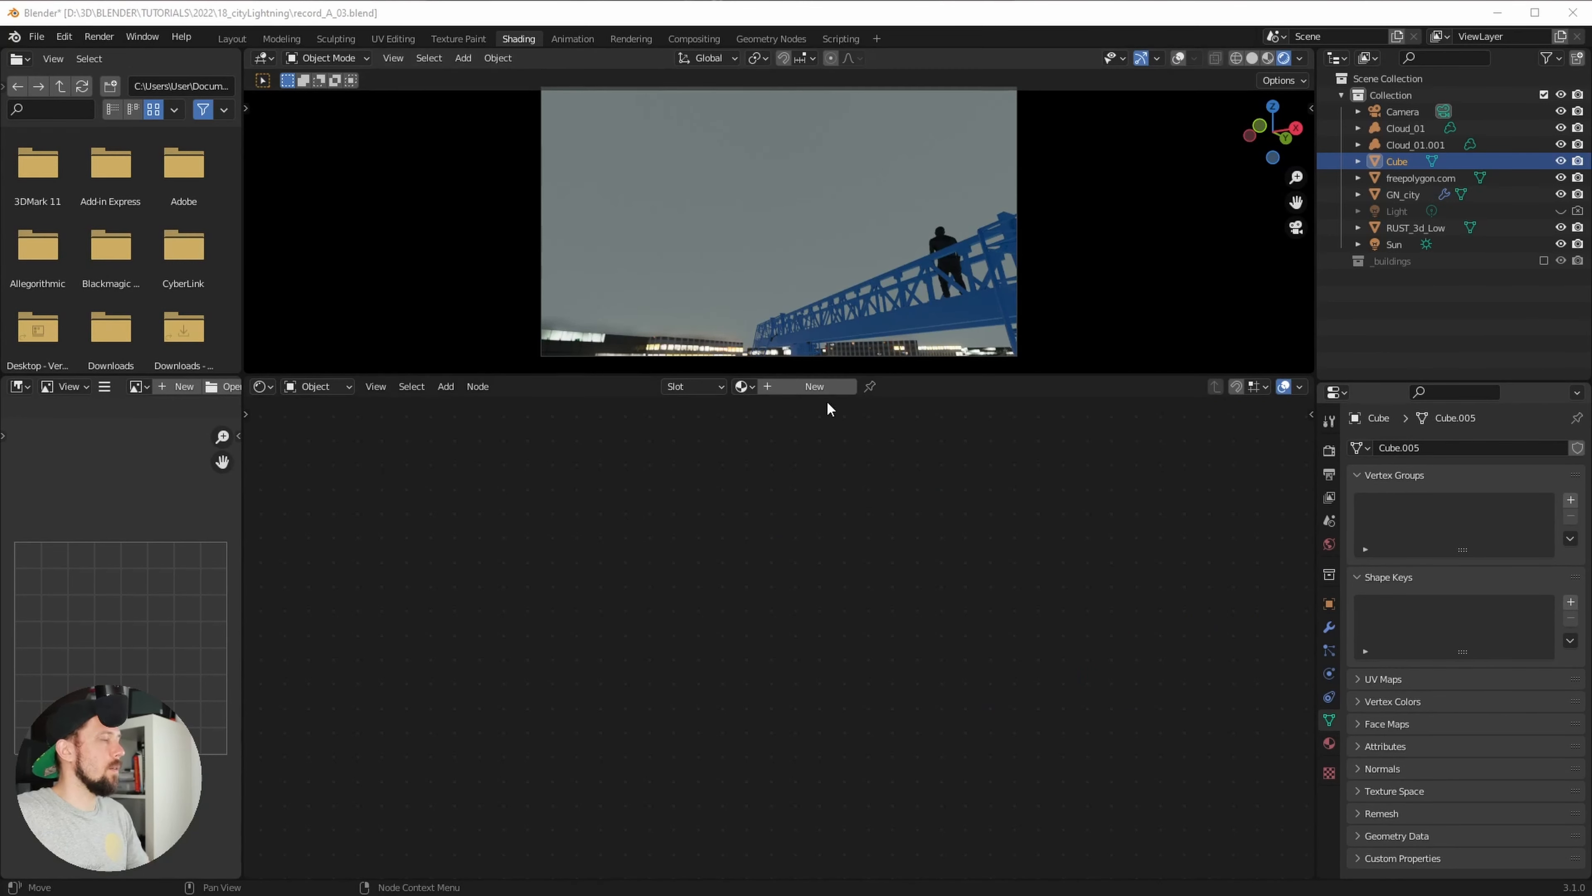
pyautogui.click(804, 386)
pyautogui.doubleClick(784, 386)
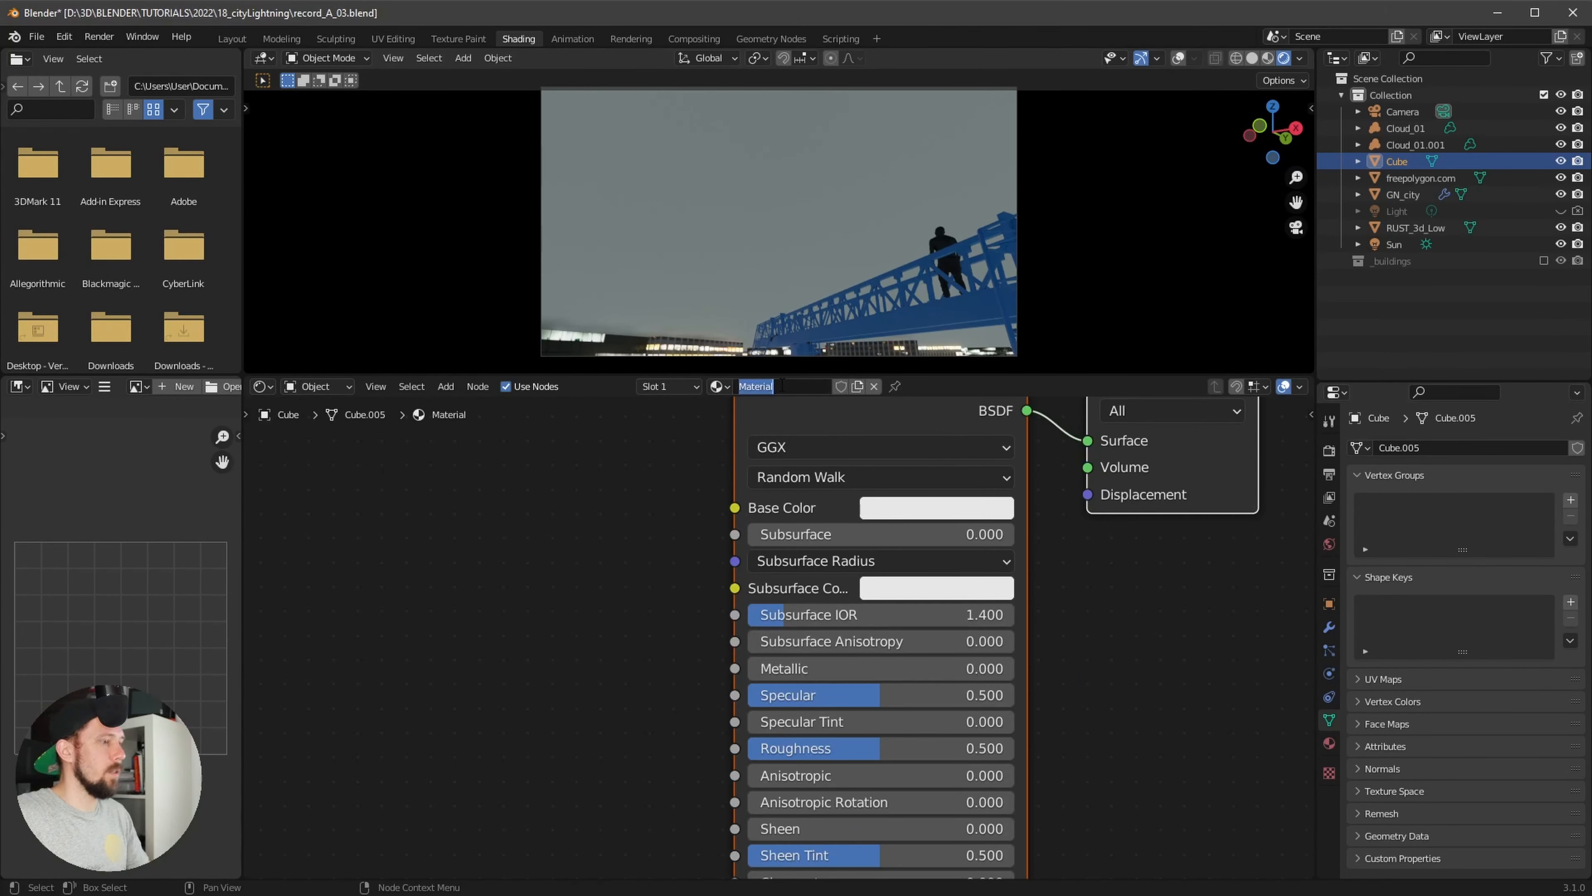
pyautogui.write('M_fpo')
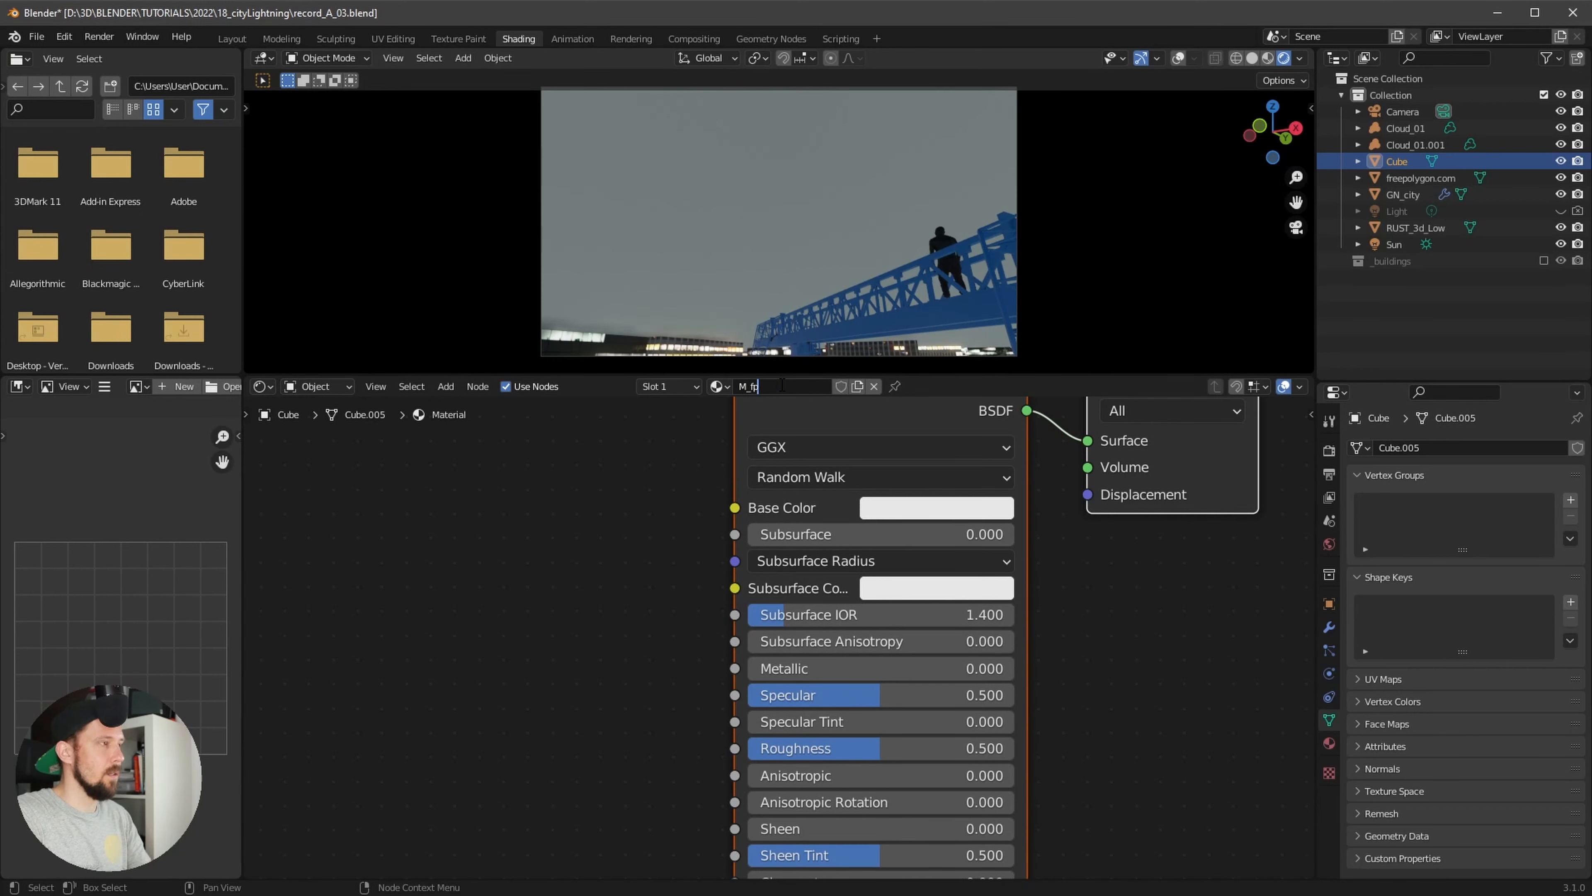
pyautogui.press('BackSpace')
pyautogui.press('BackSpace')
pyautogui.press('BackSpace')
pyautogui.write('fog')
pyautogui.press('Return')
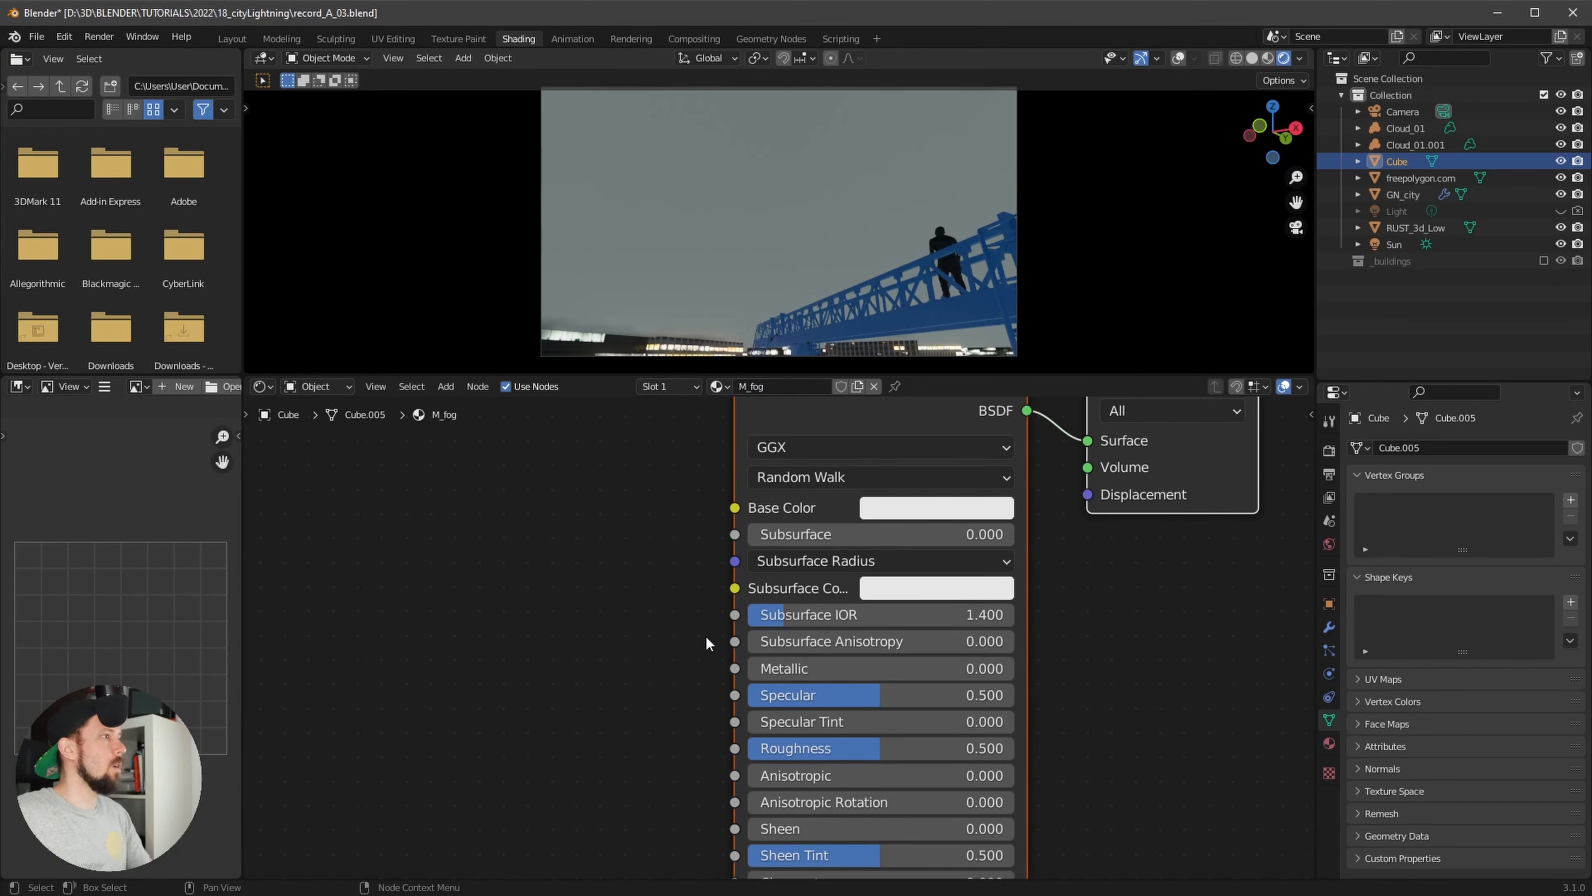
# Replace the Principled BSDF in M_fog with a Volume Scatter node connected to the Material Output's Volume input
pyautogui.keyDown('ctrl'); pyautogui.moveTo(710, 643); pyautogui.dragTo(600, 666, button='middle'); pyautogui.keyUp('ctrl')
pyautogui.press('x')
pyautogui.hotkey('shift', 'a')
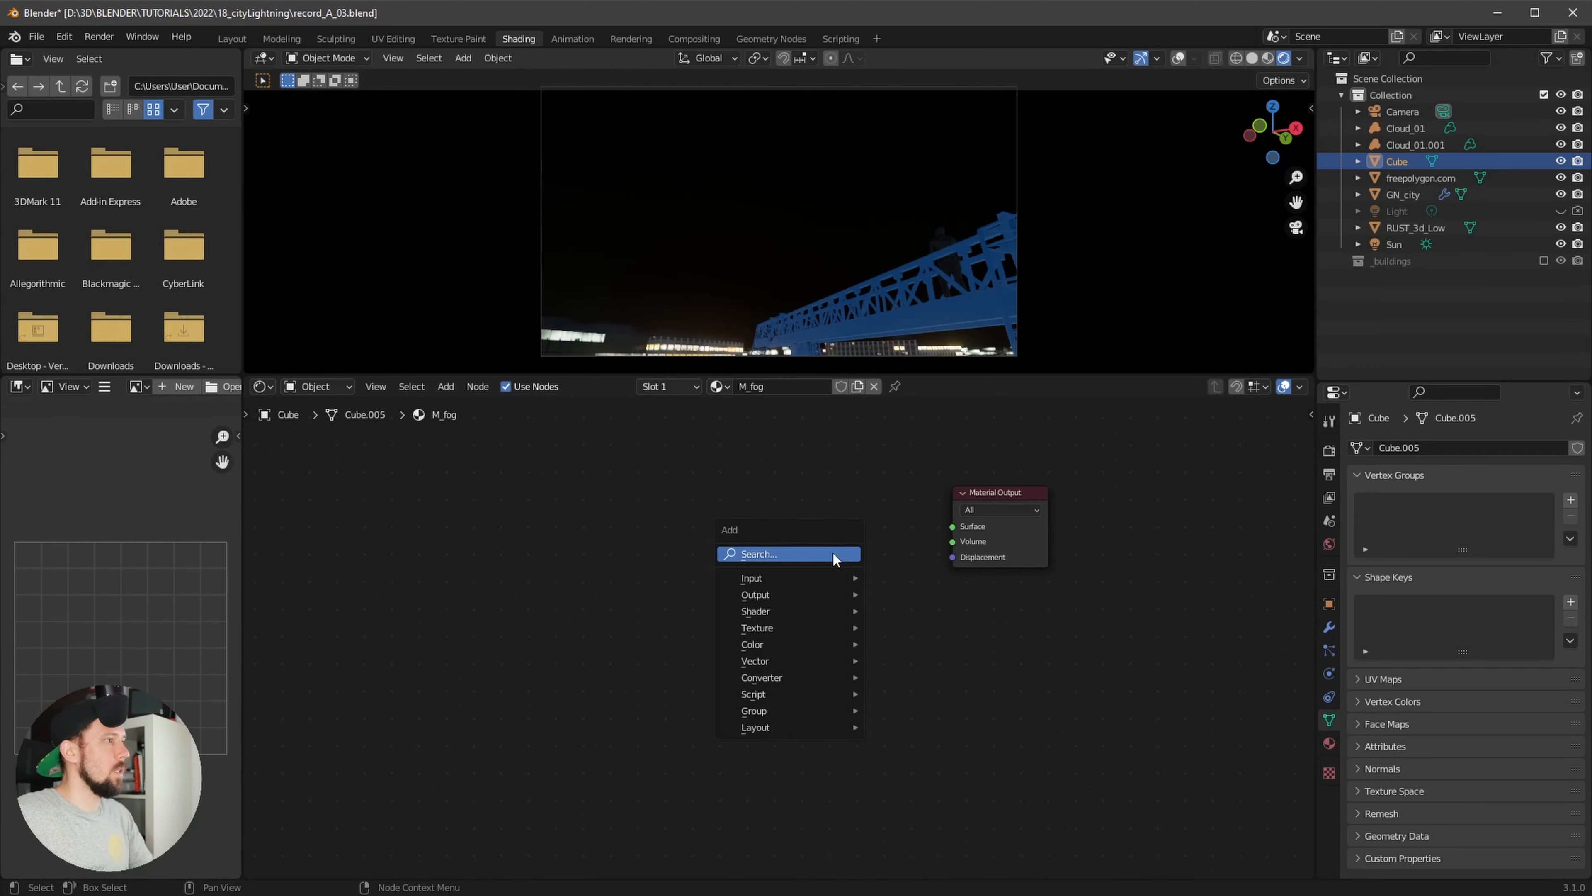
pyautogui.click(831, 551)
pyautogui.write('volu')
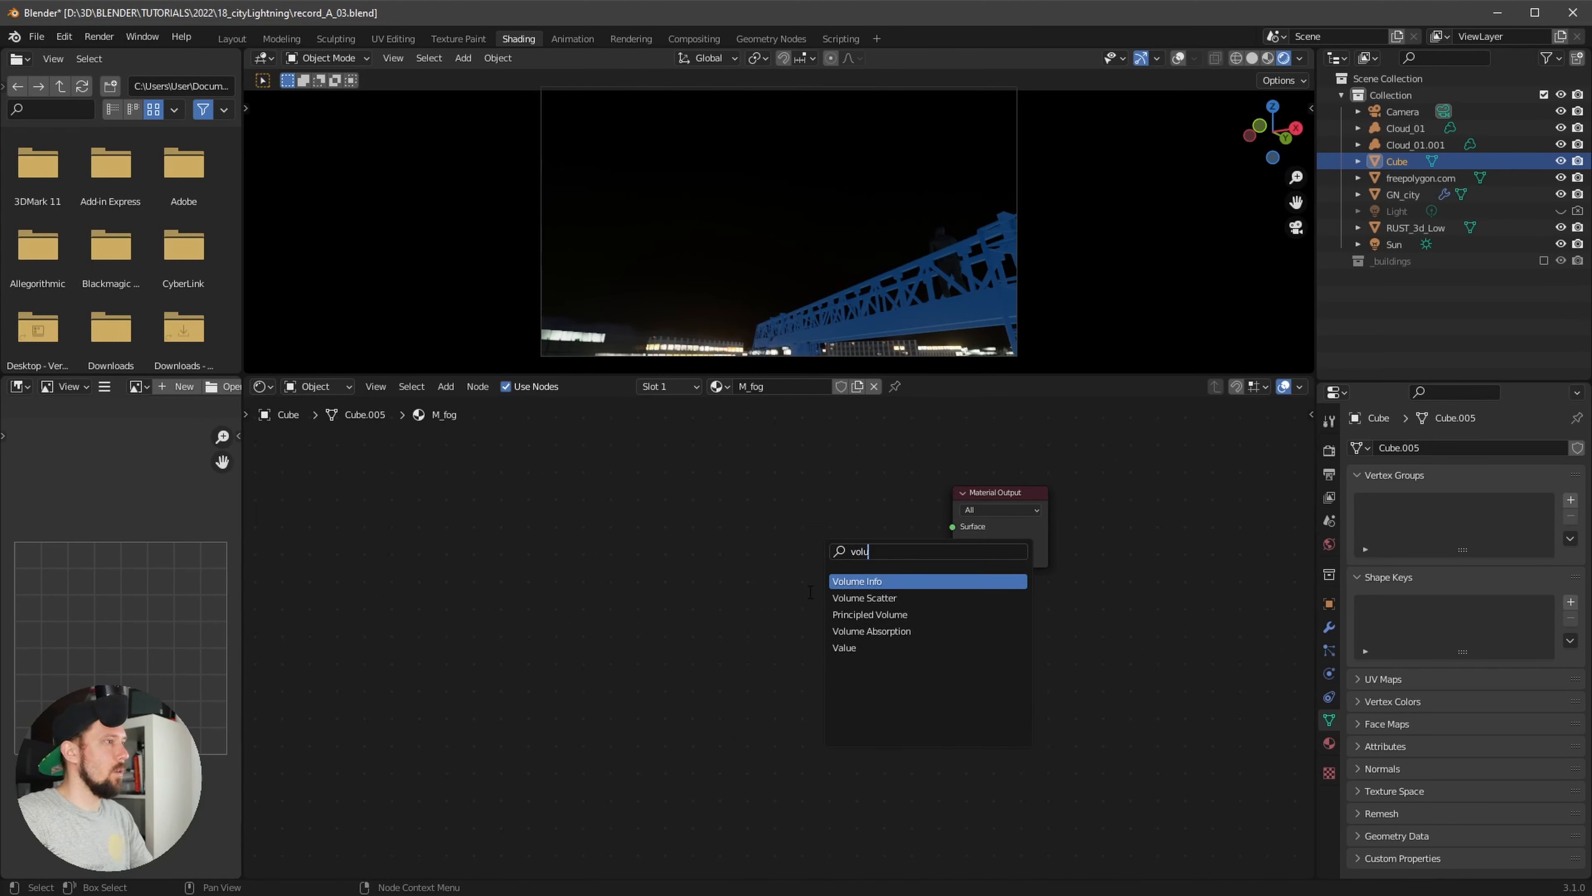
pyautogui.click(912, 598)
pyautogui.click(847, 563)
pyautogui.moveTo(828, 542); pyautogui.dragTo(952, 541)
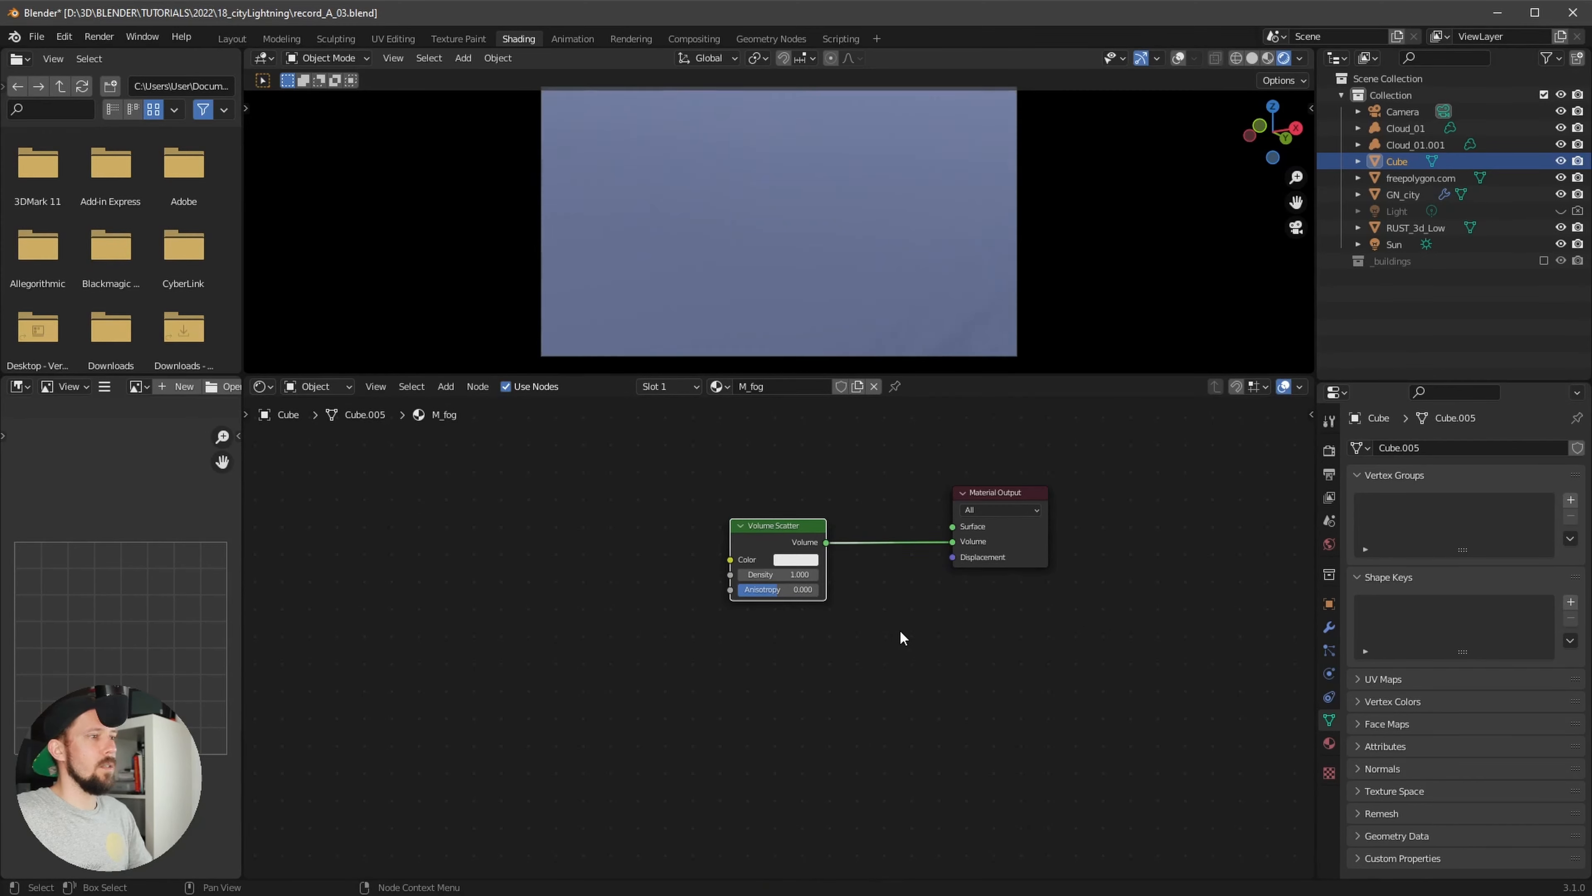
# Darken the Volume Scatter color to mid grey and set its density to 0.3 and anisotropy to 0.9
pyautogui.keyDown('ctrl'); pyautogui.moveTo(931, 648); pyautogui.dragTo(941, 602, button='middle'); pyautogui.keyUp('ctrl')
pyautogui.moveTo(965, 577); pyautogui.dragTo(895, 679, button='middle')
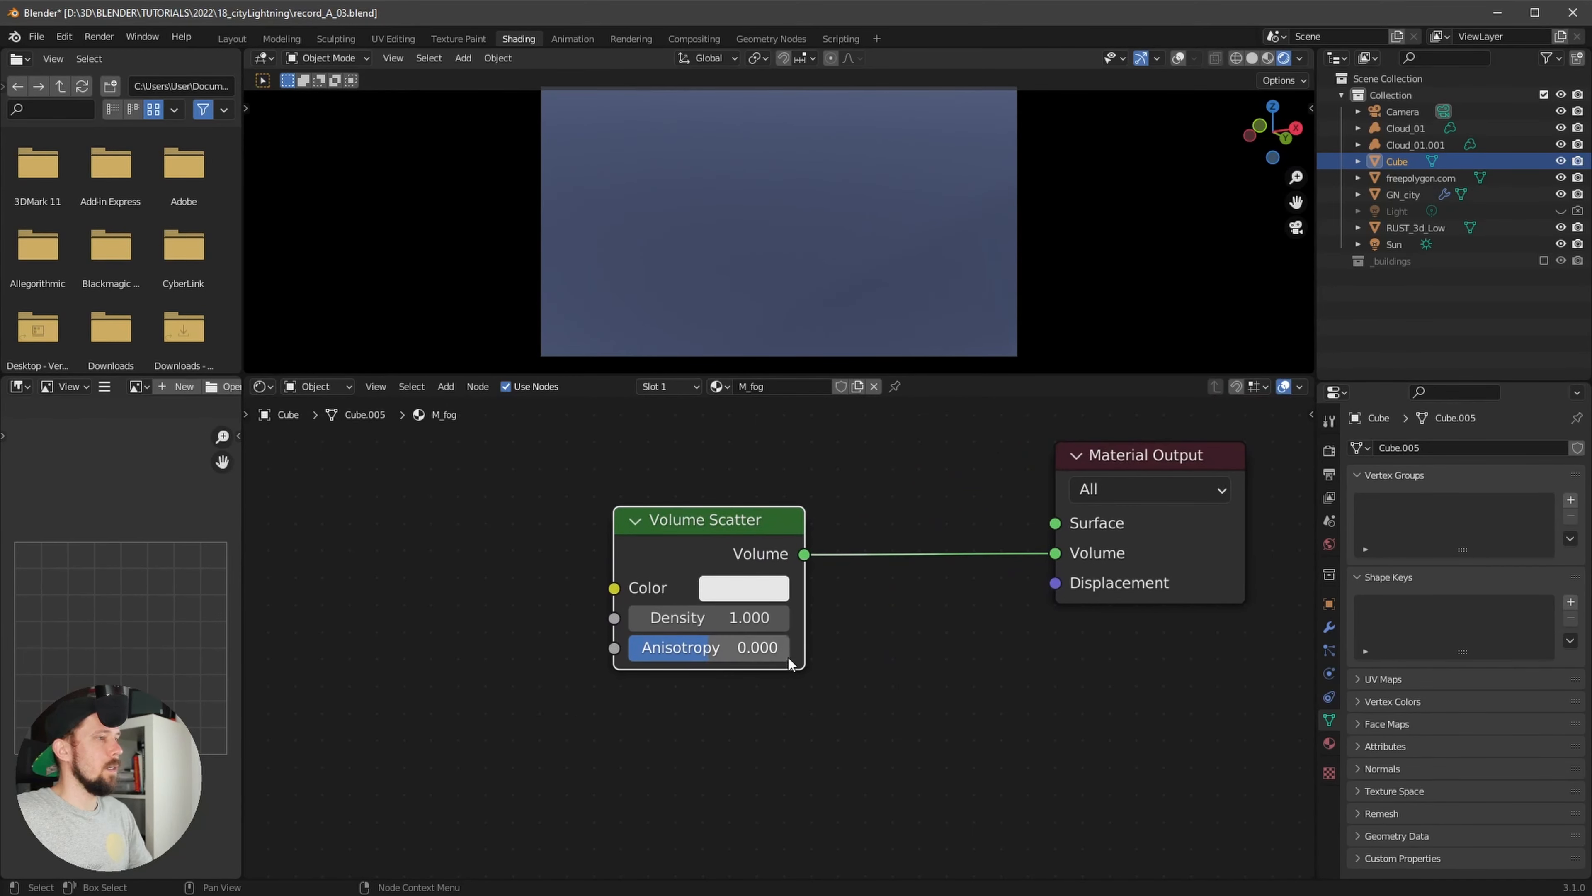
pyautogui.click(773, 589)
pyautogui.moveTo(935, 266); pyautogui.dragTo(934, 300)
pyautogui.click(770, 621)
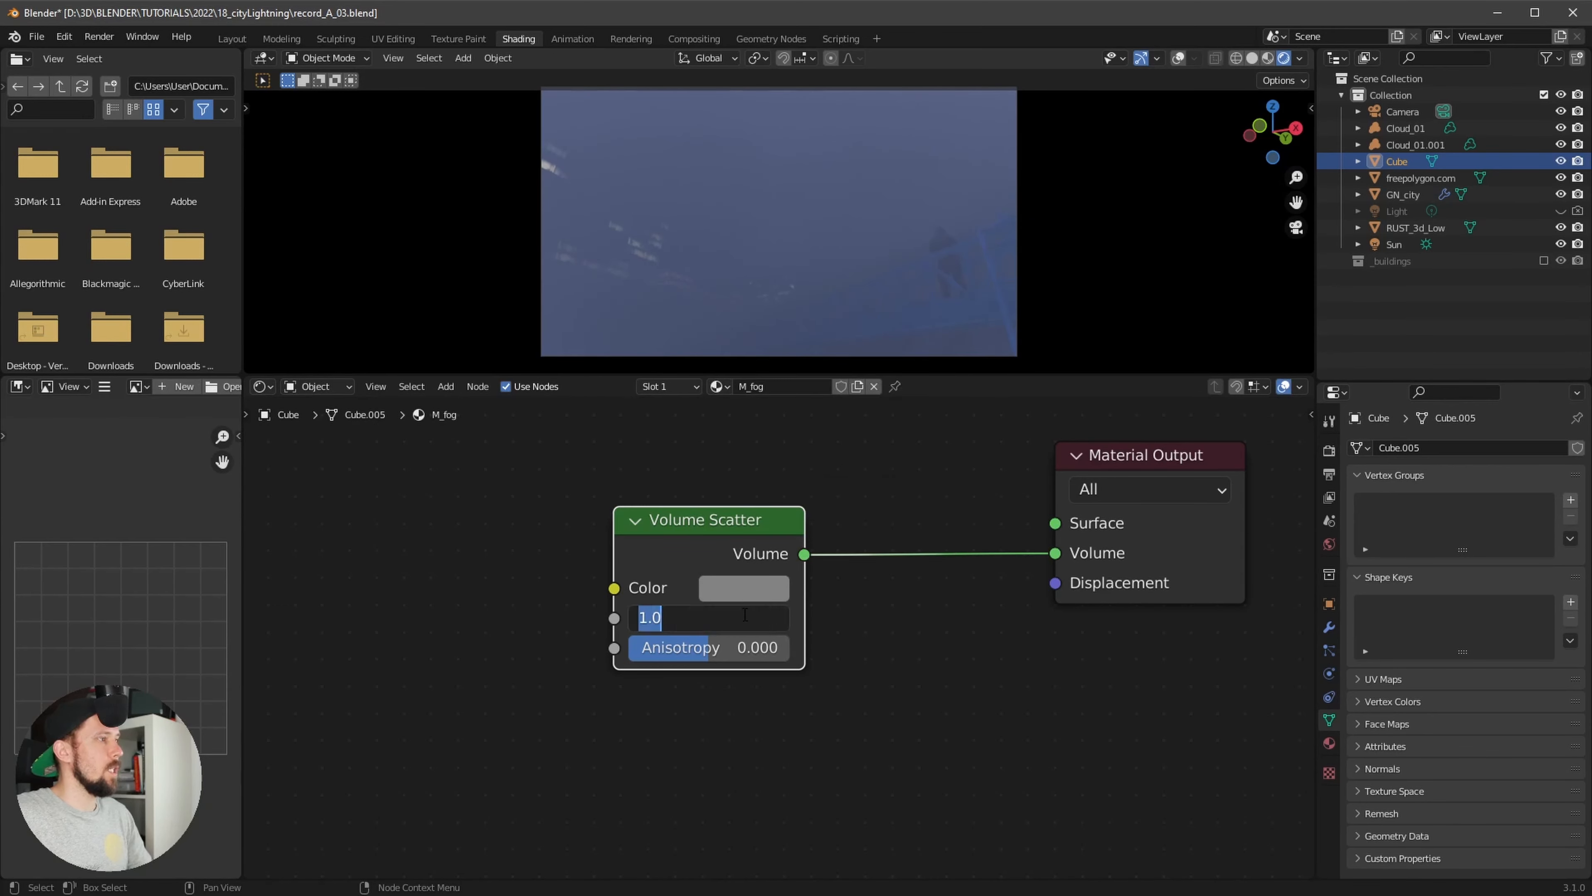
pyautogui.write('.3')
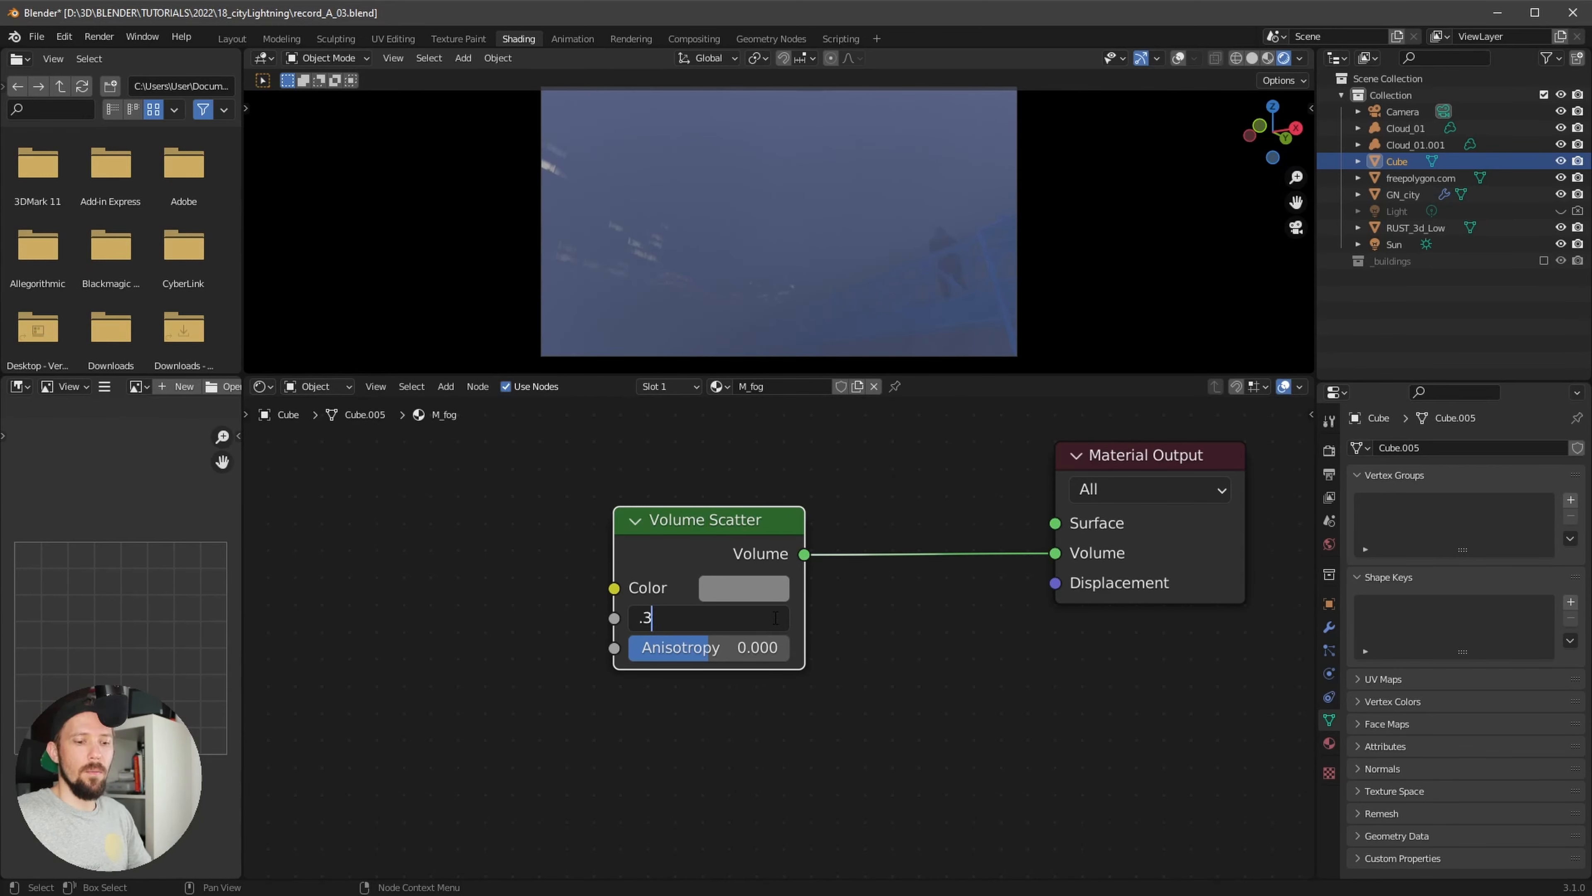
pyautogui.press('Tab')
pyautogui.write('.9')
pyautogui.press('Return')
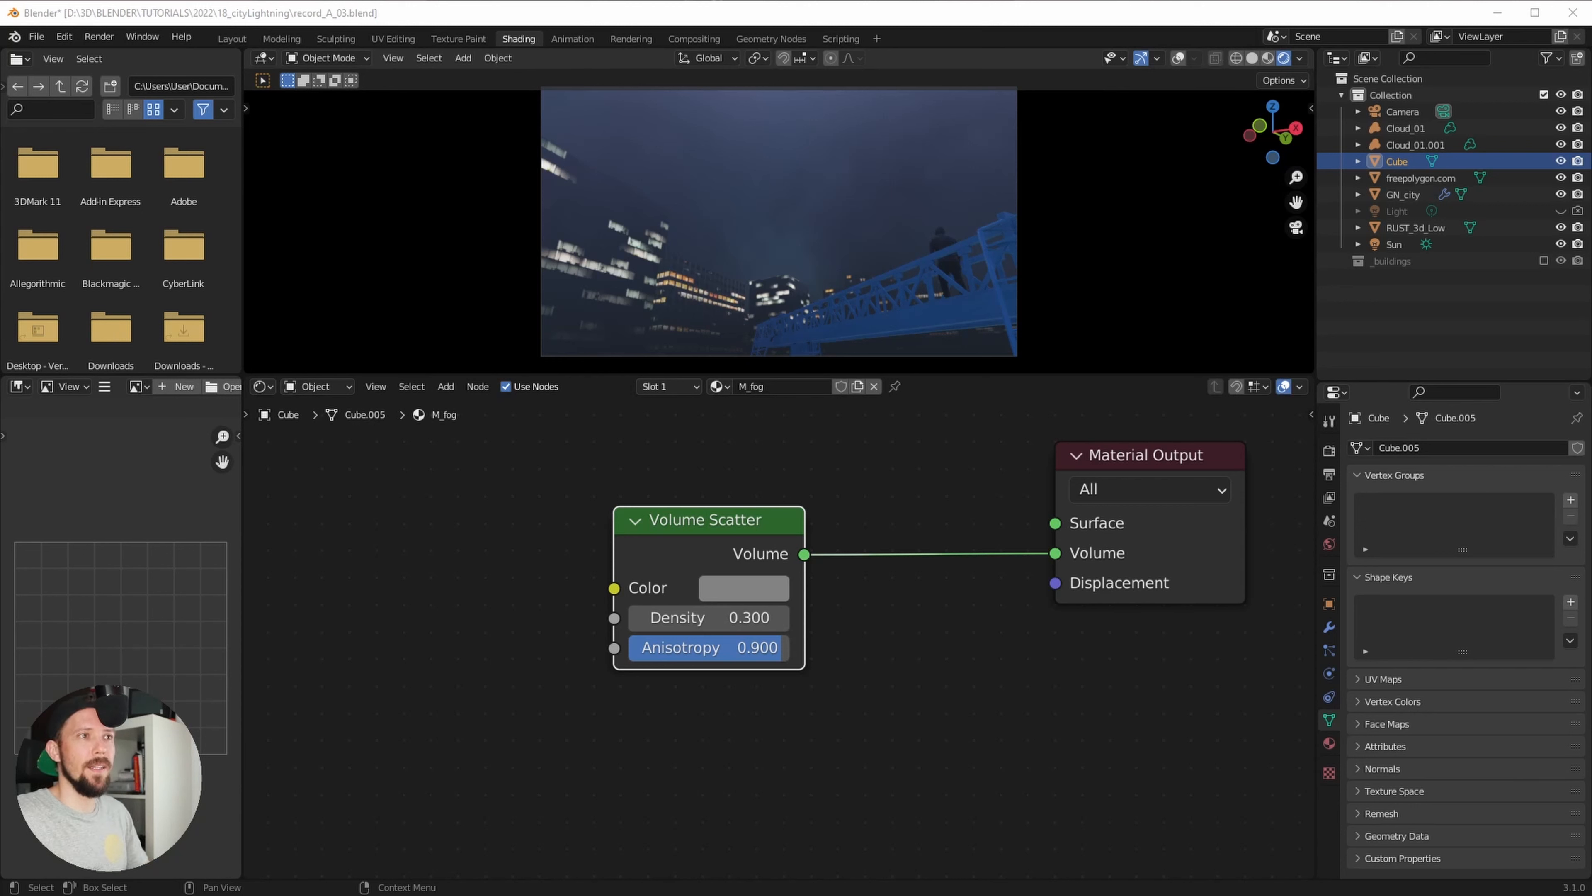
pyautogui.click(980, 676)
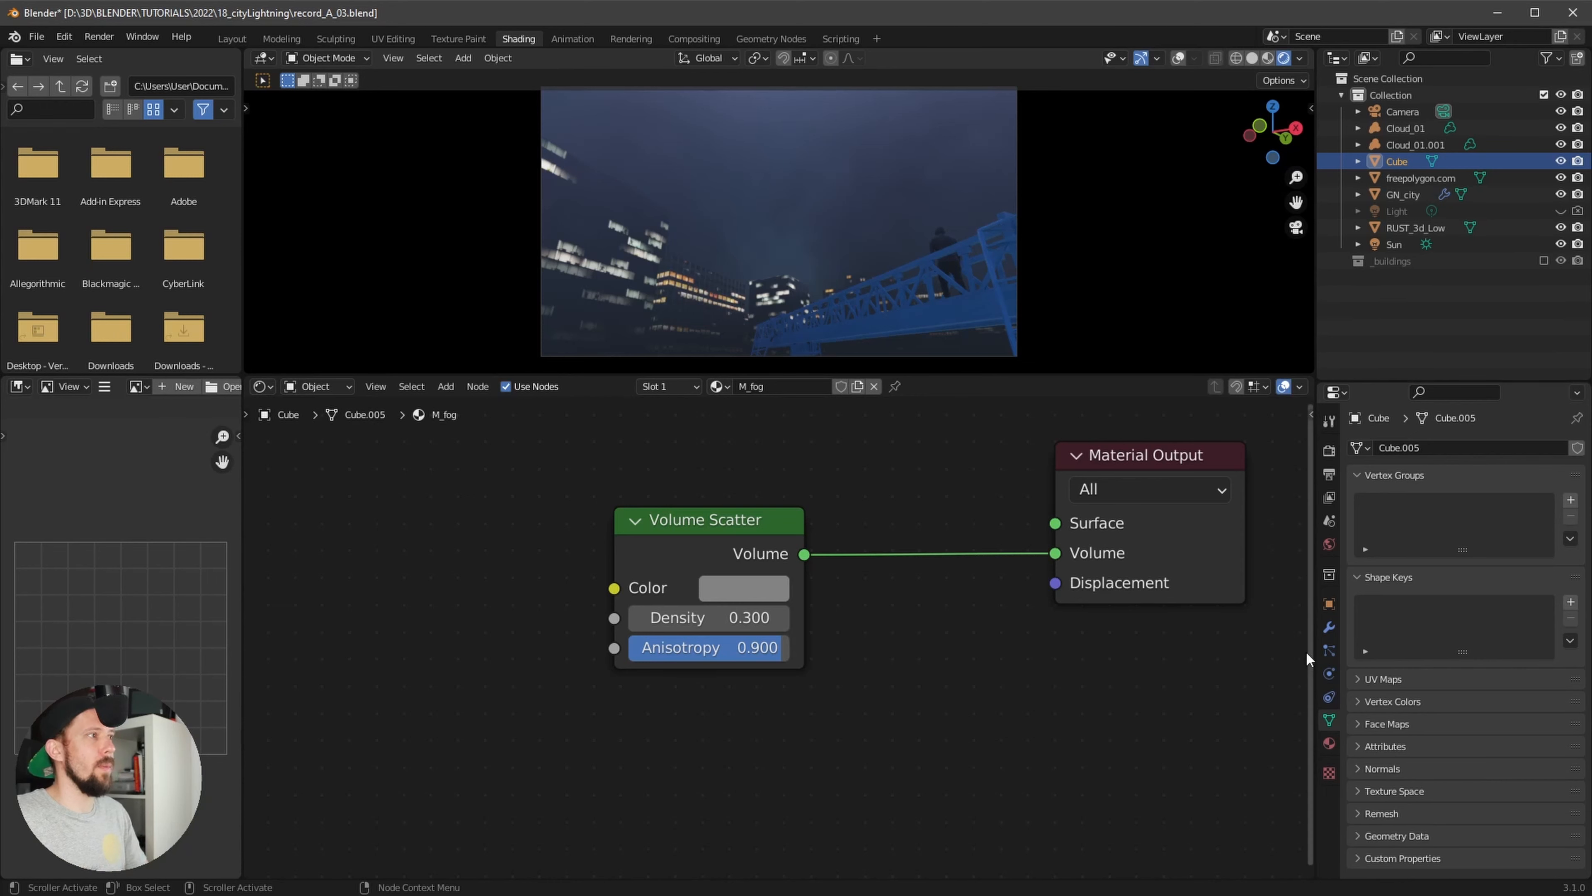
# Set the blue crane material's base color to black and remove the hidden Light object from the scene
pyautogui.click(957, 312)
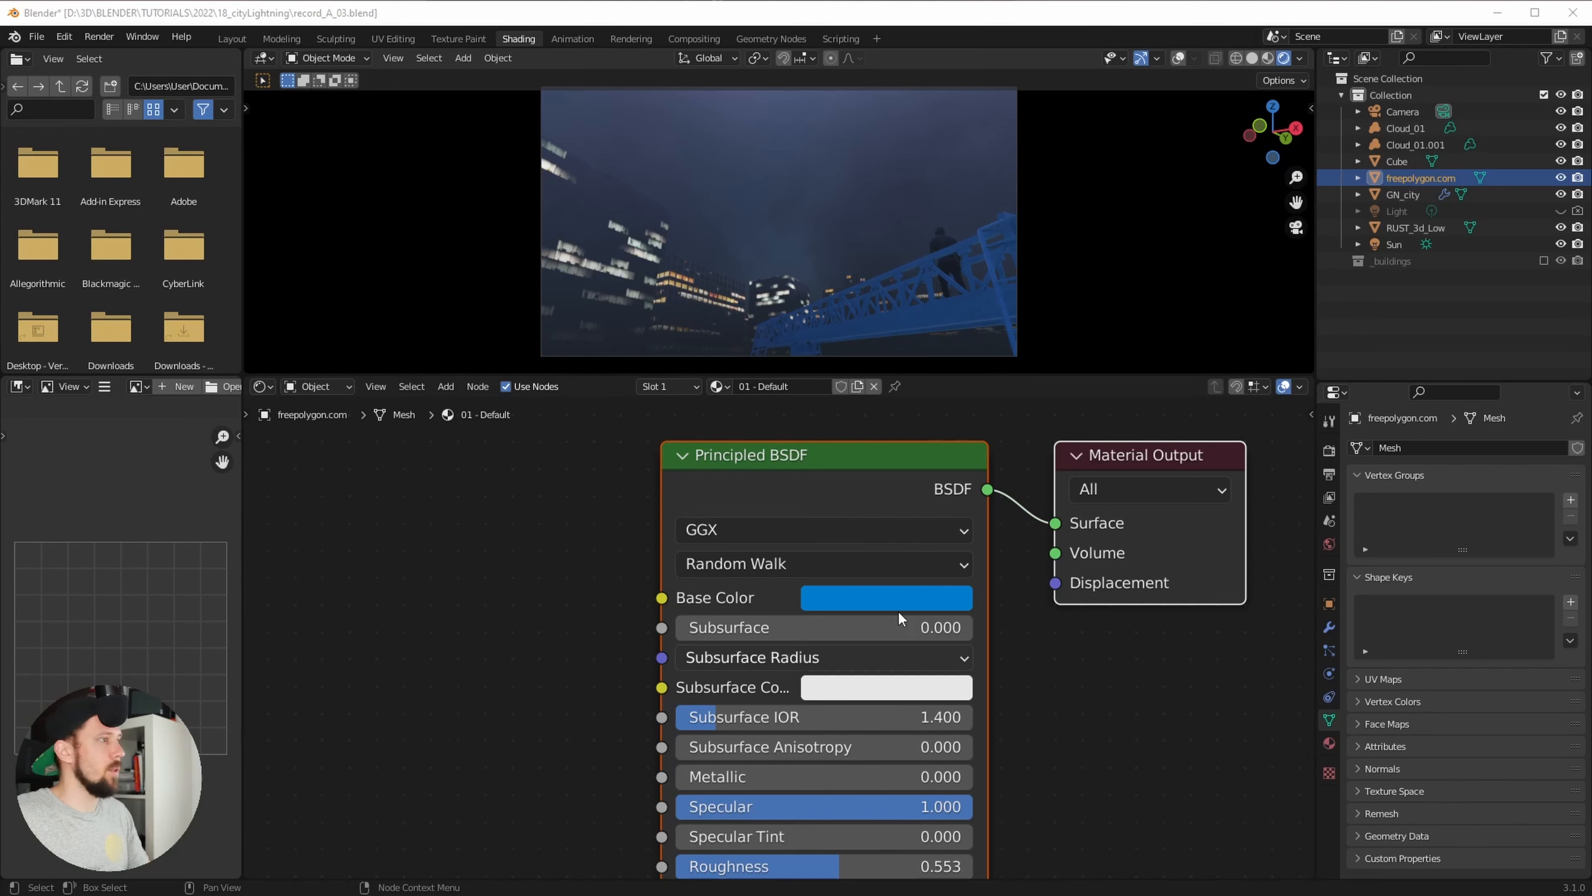
pyautogui.click(904, 592)
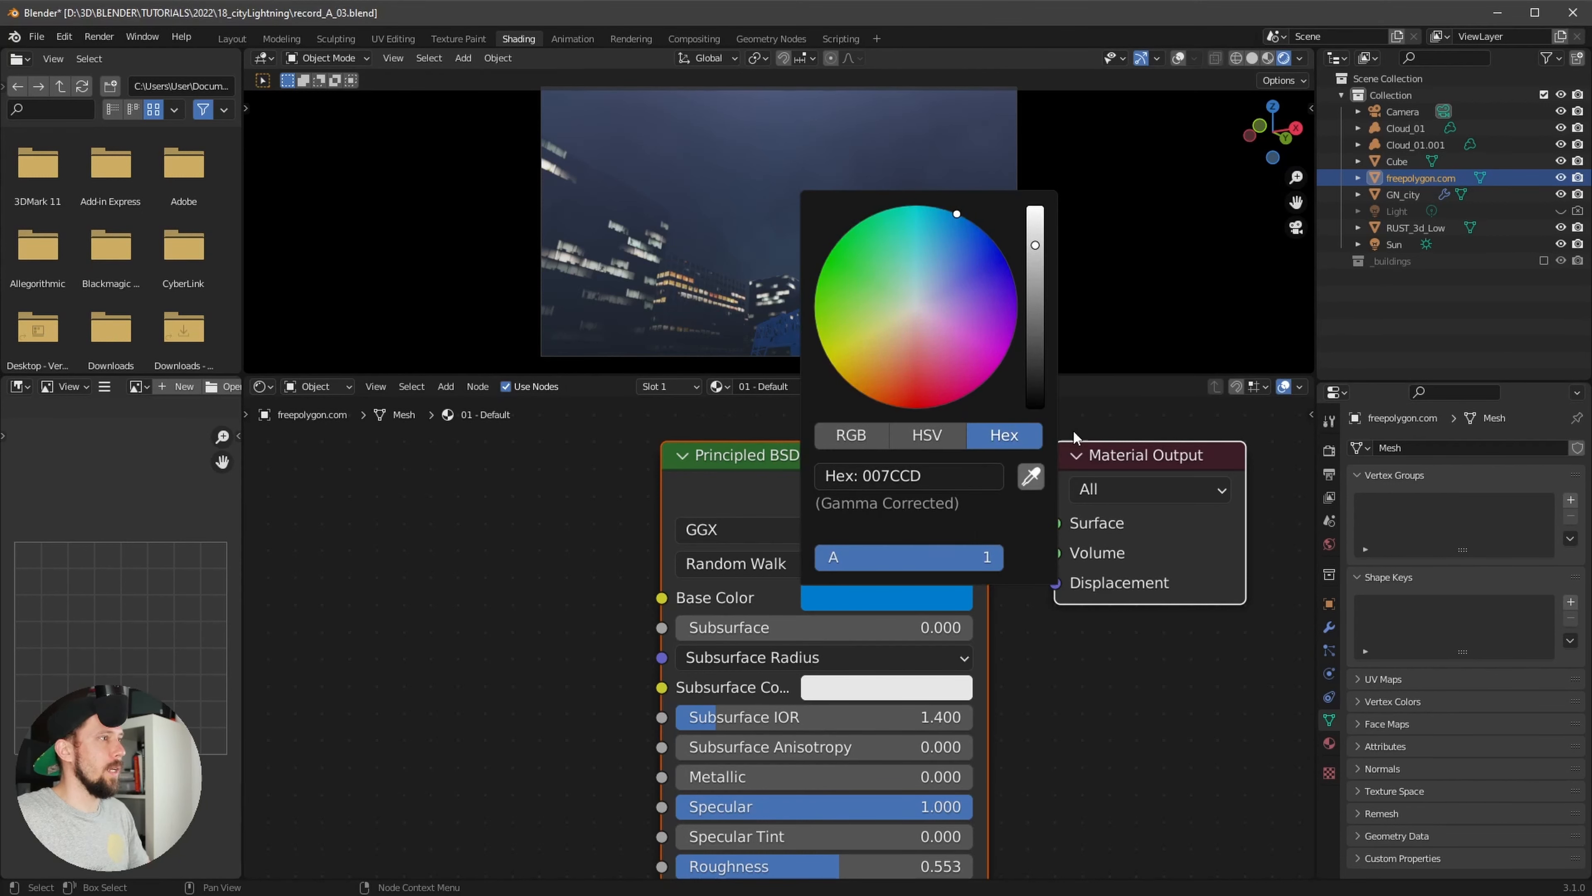
pyautogui.moveTo(1042, 339); pyautogui.dragTo(1042, 383)
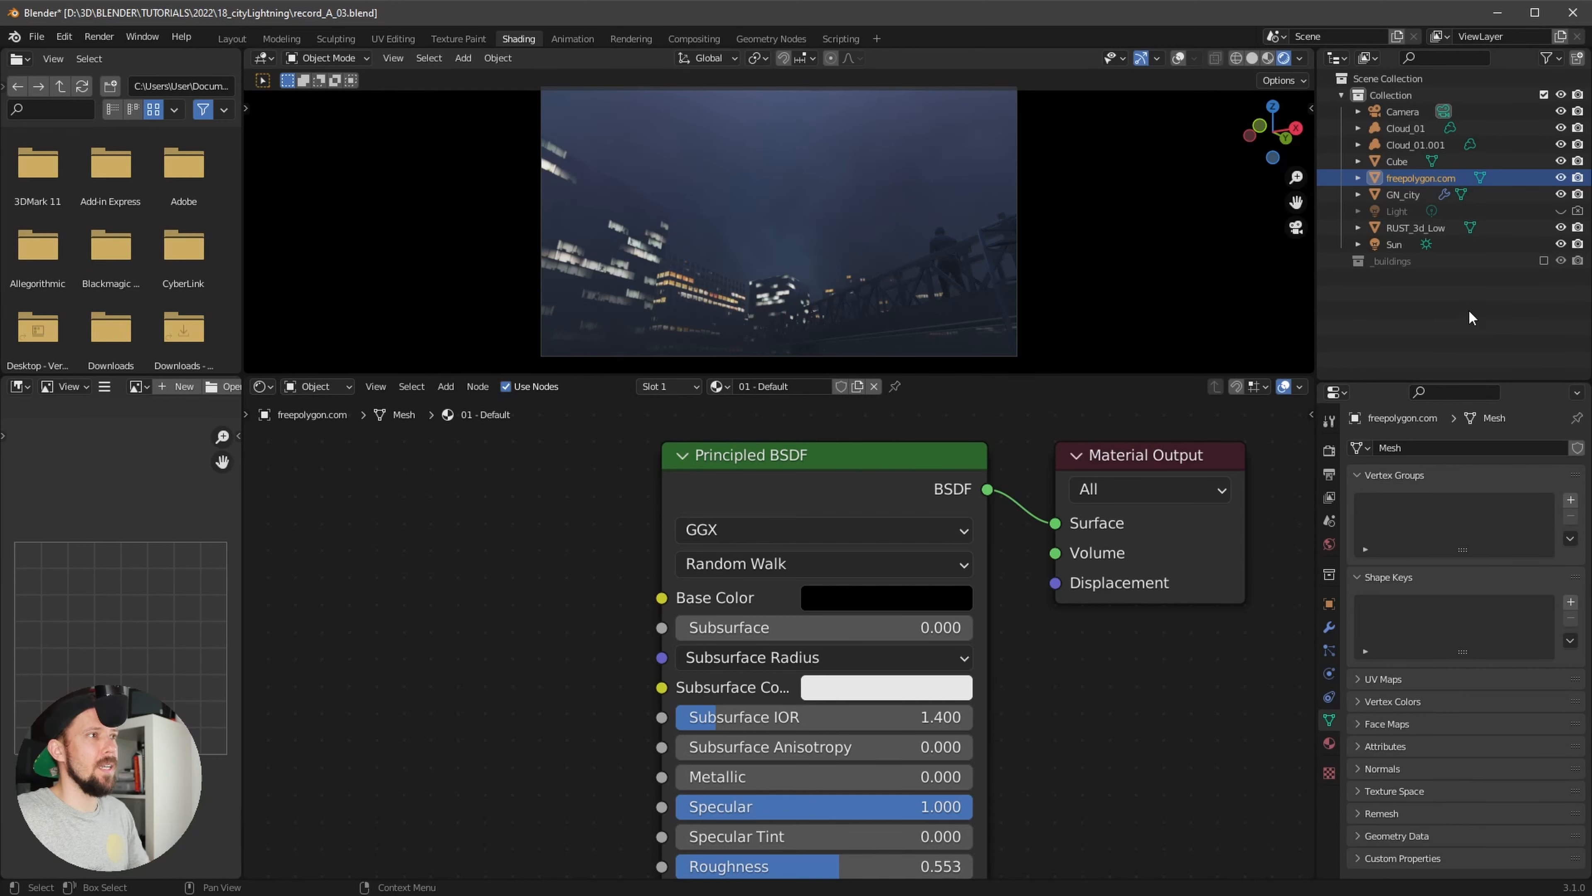
pyautogui.hotkey('ctrl', 'z')
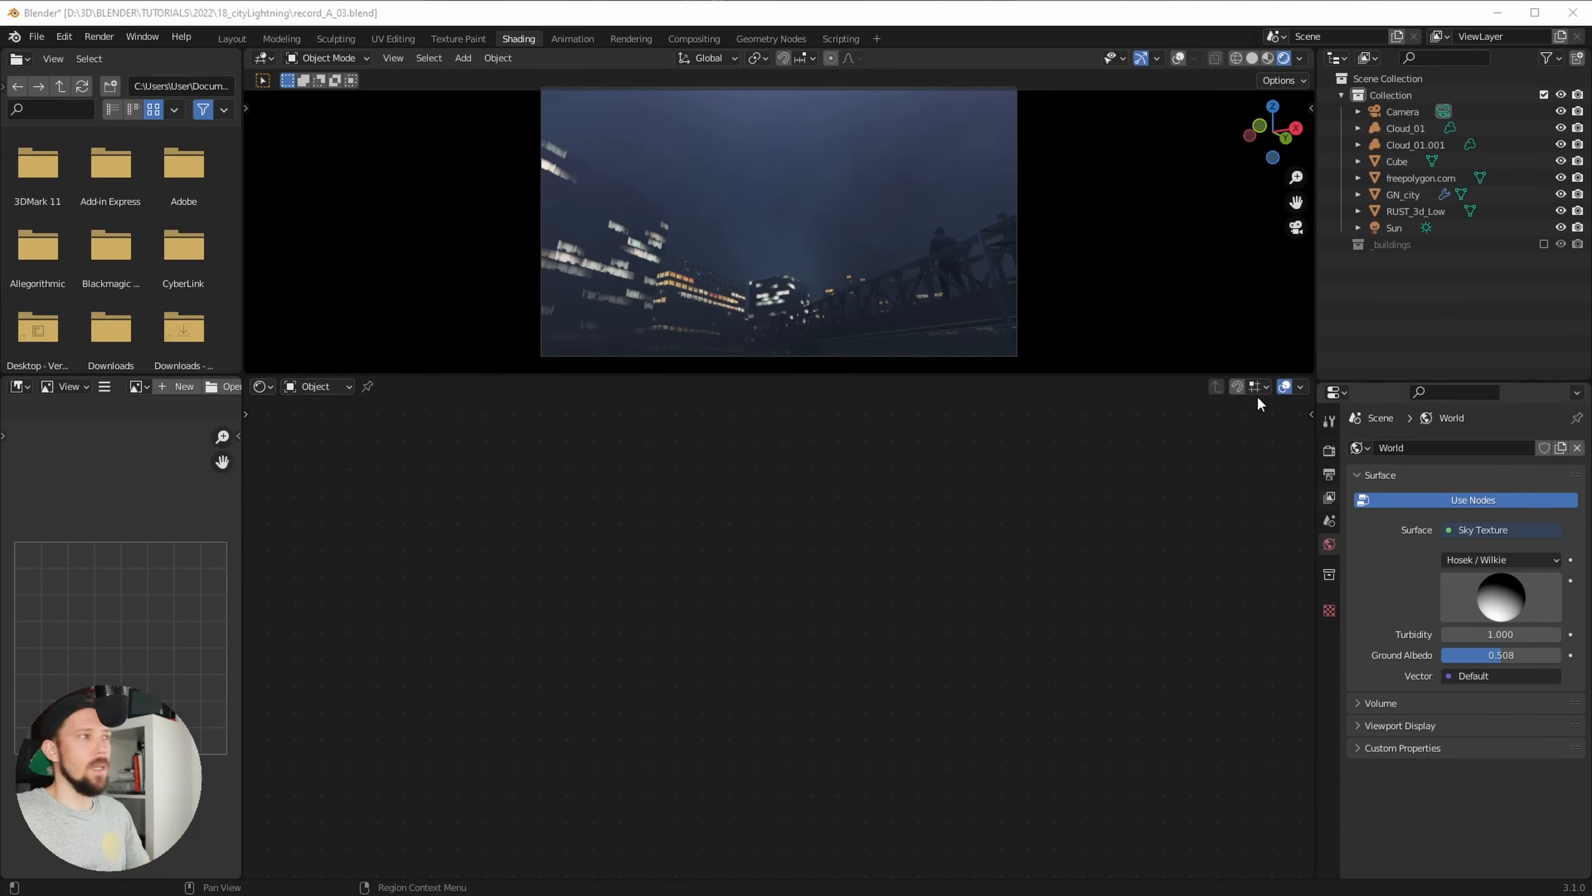
# Deselect the crane in the Layout workspace and add an area light to the scene
pyautogui.hotkey('shift', 'a')
pyautogui.moveTo(1145, 478)
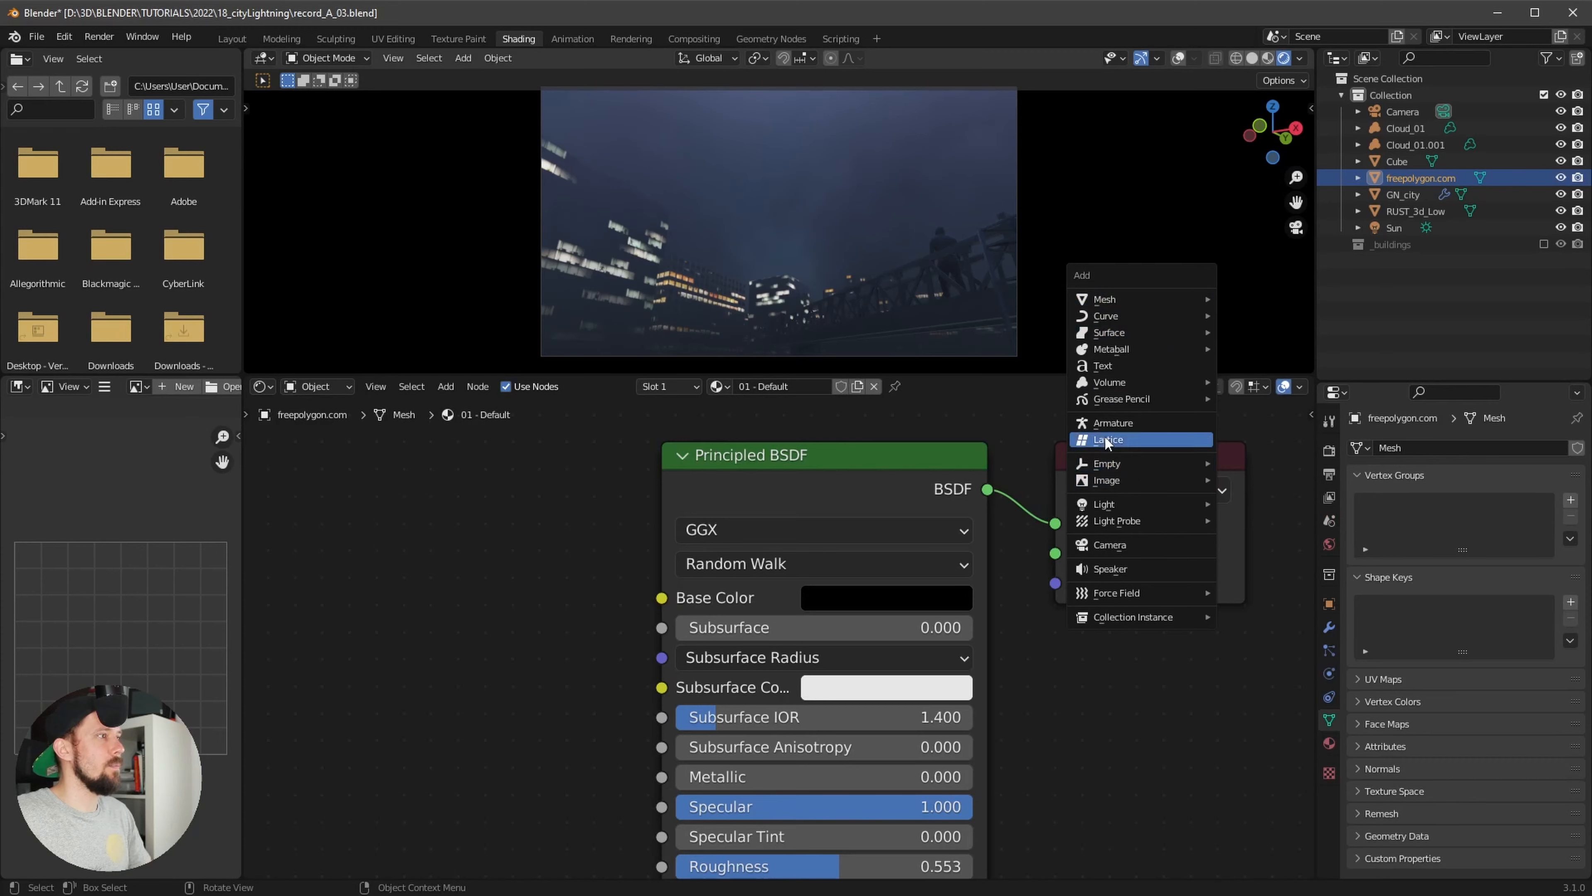
pyautogui.click(232, 38)
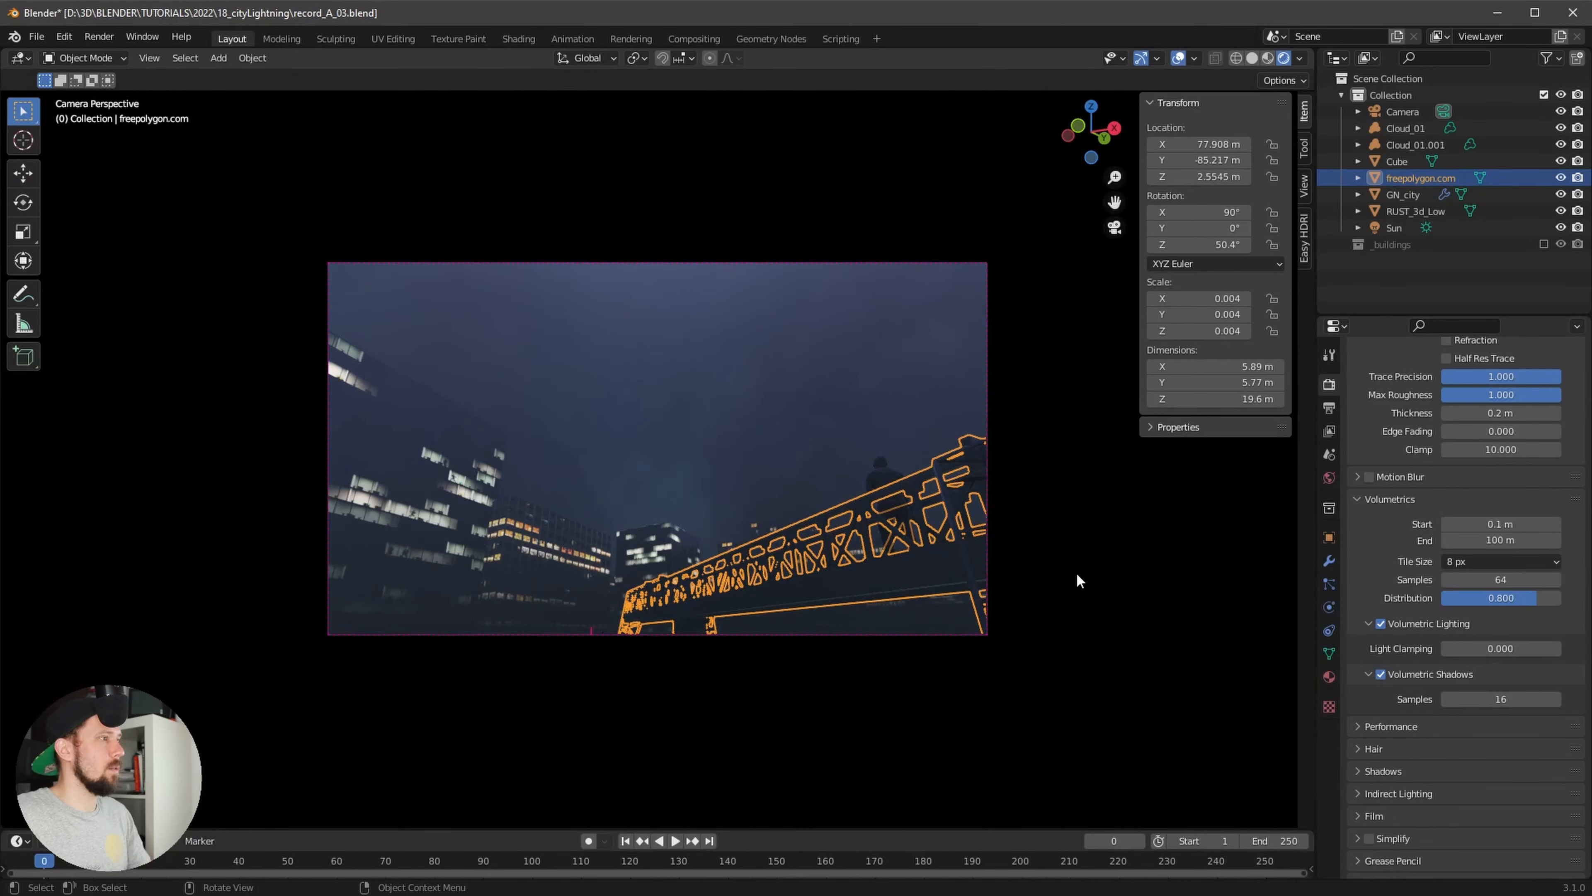
pyautogui.hotkey('alt', 'a')
pyautogui.hotkey('shift', 'a')
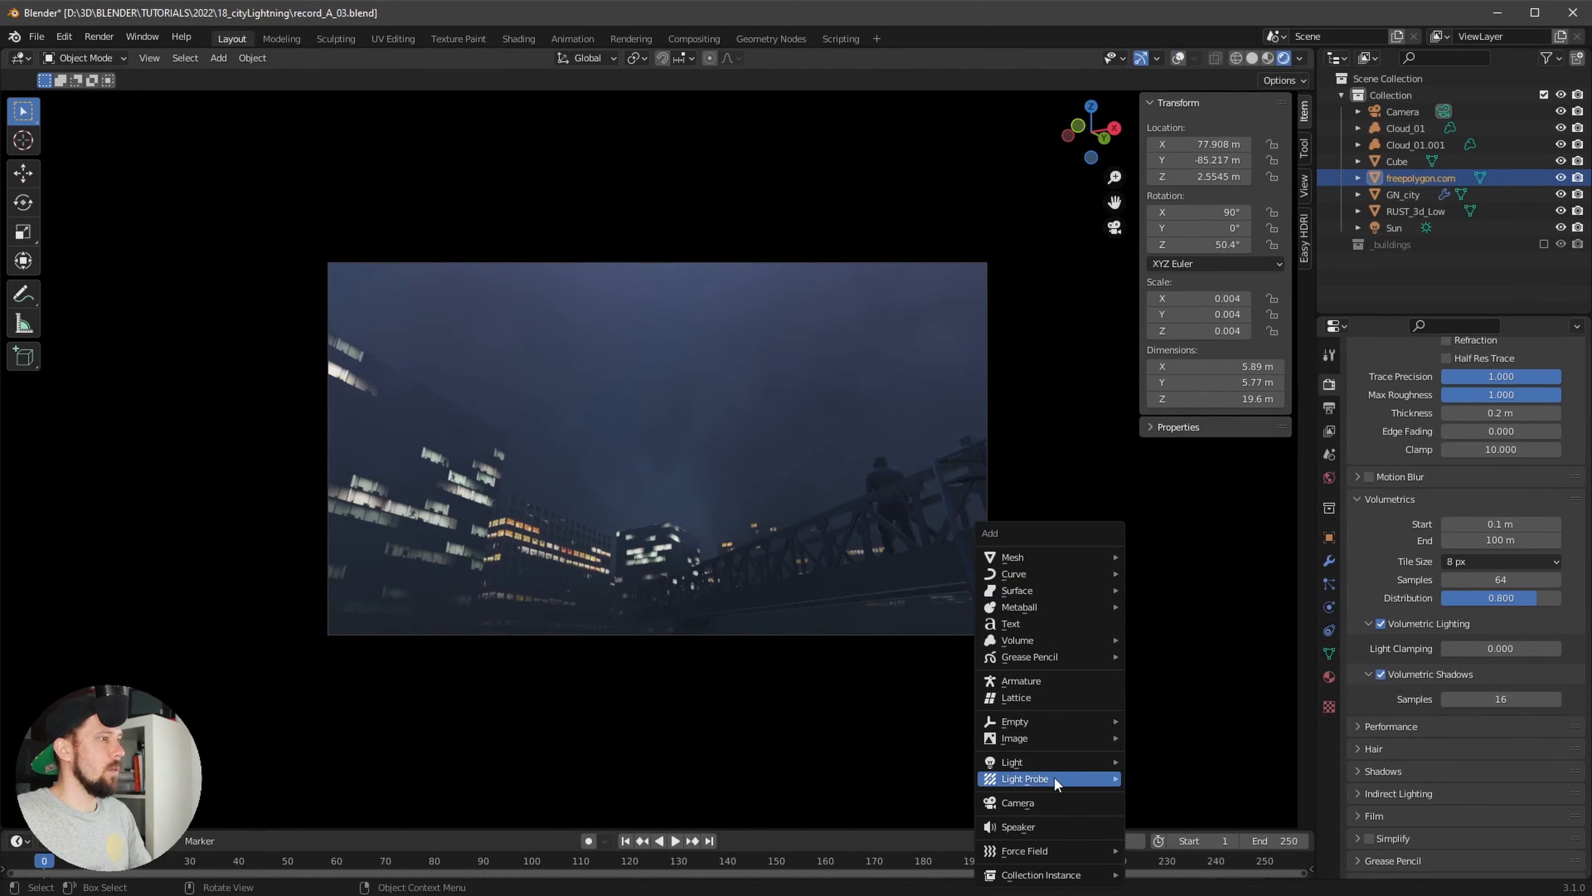
pyautogui.moveTo(1049, 764)
pyautogui.click(1191, 817)
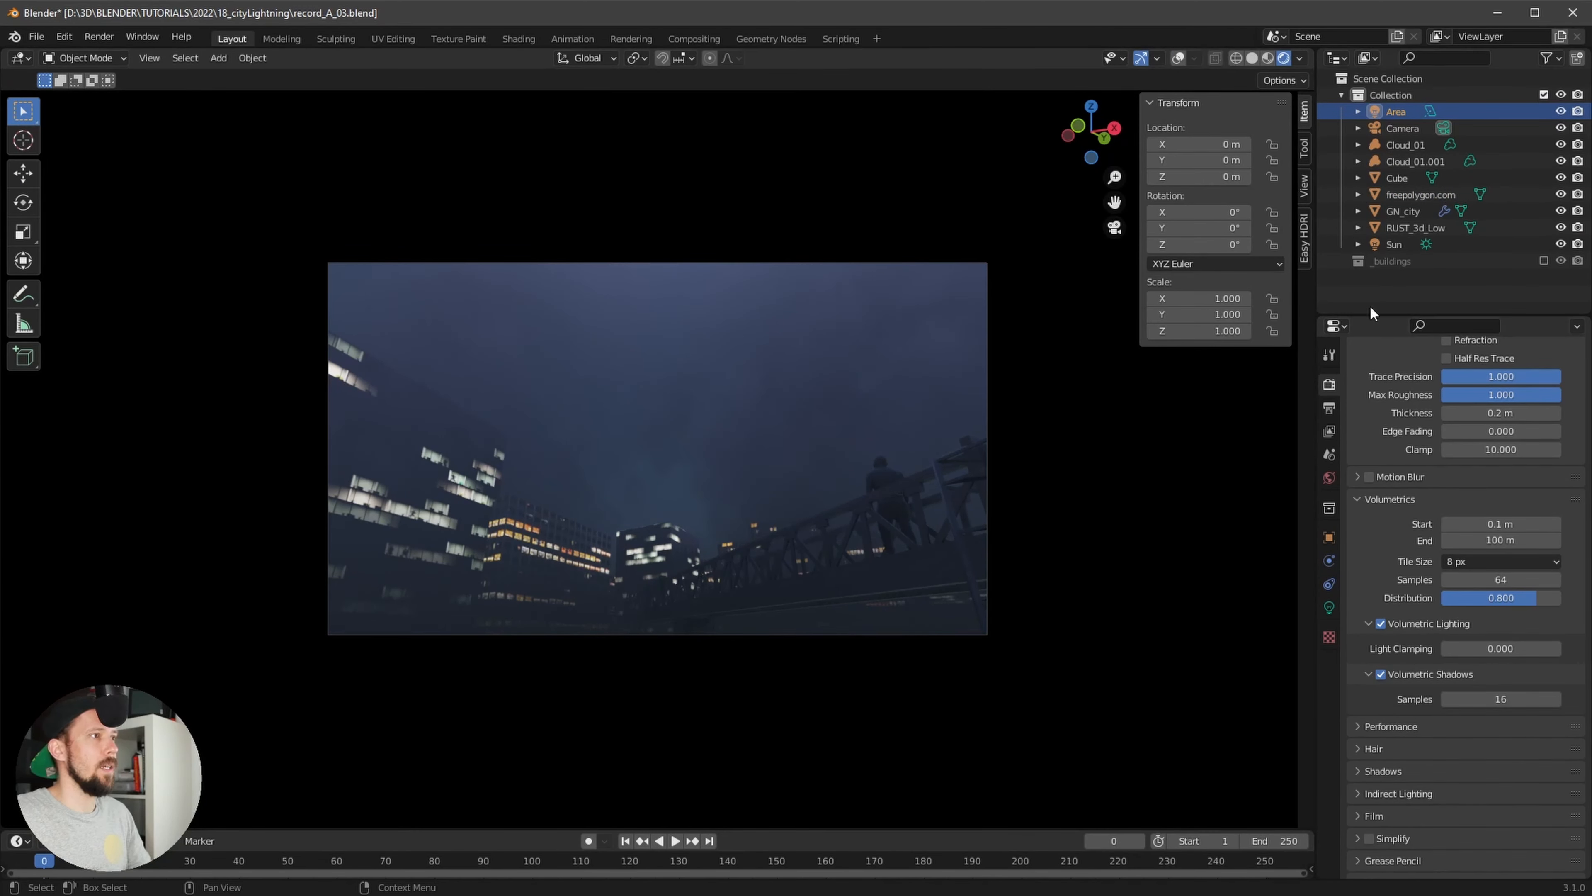
# Set the area light's color to hex FFCEB7
pyautogui.click(1329, 607)
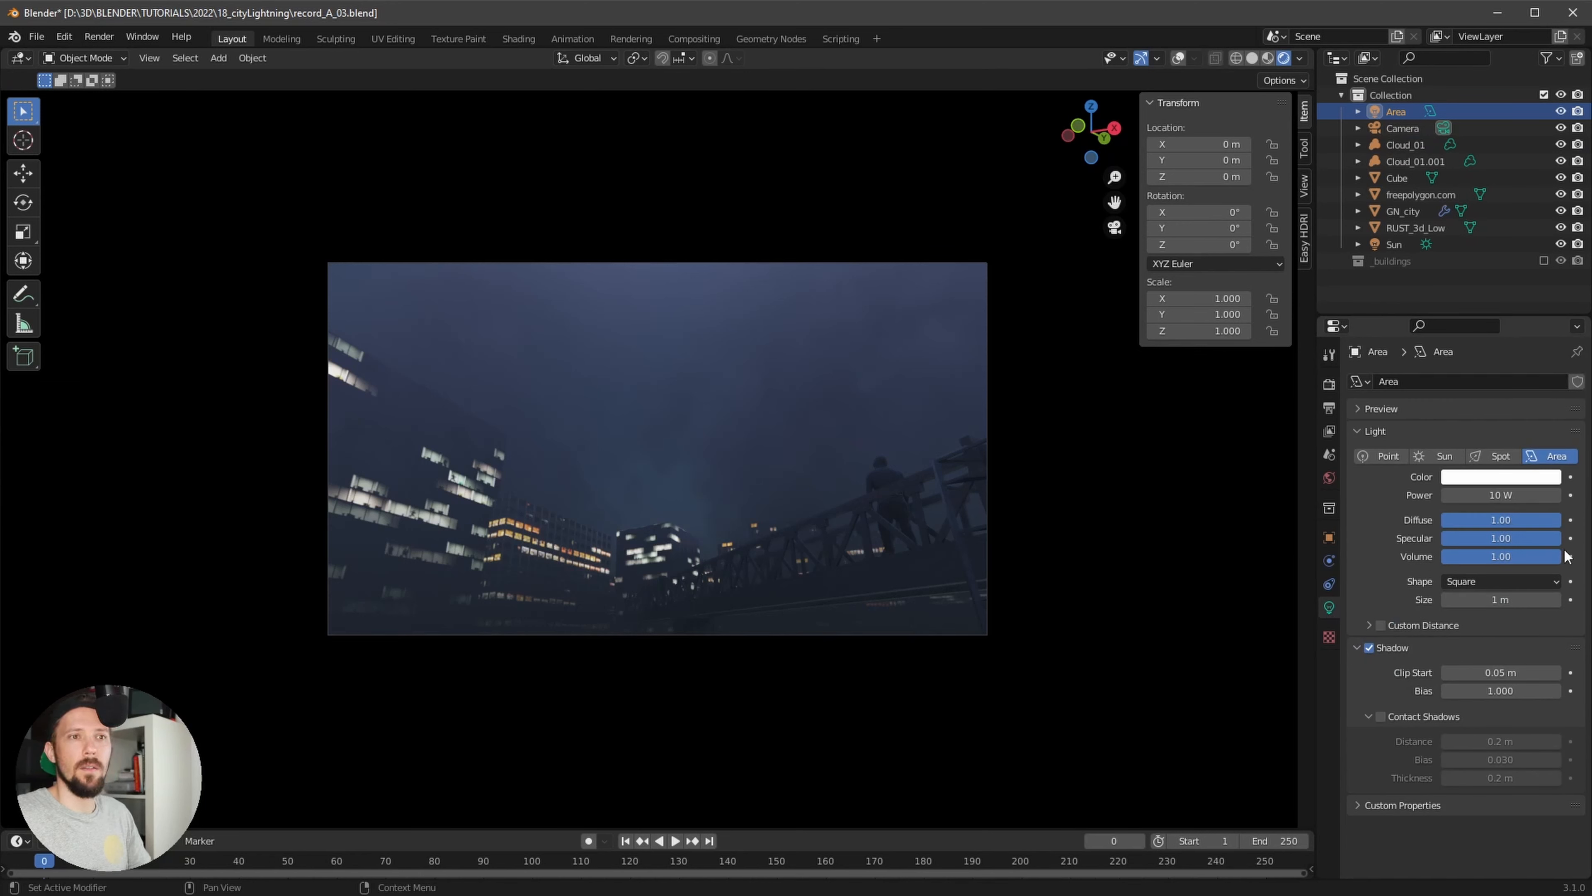
pyautogui.hotkey('alt', 'Tab')
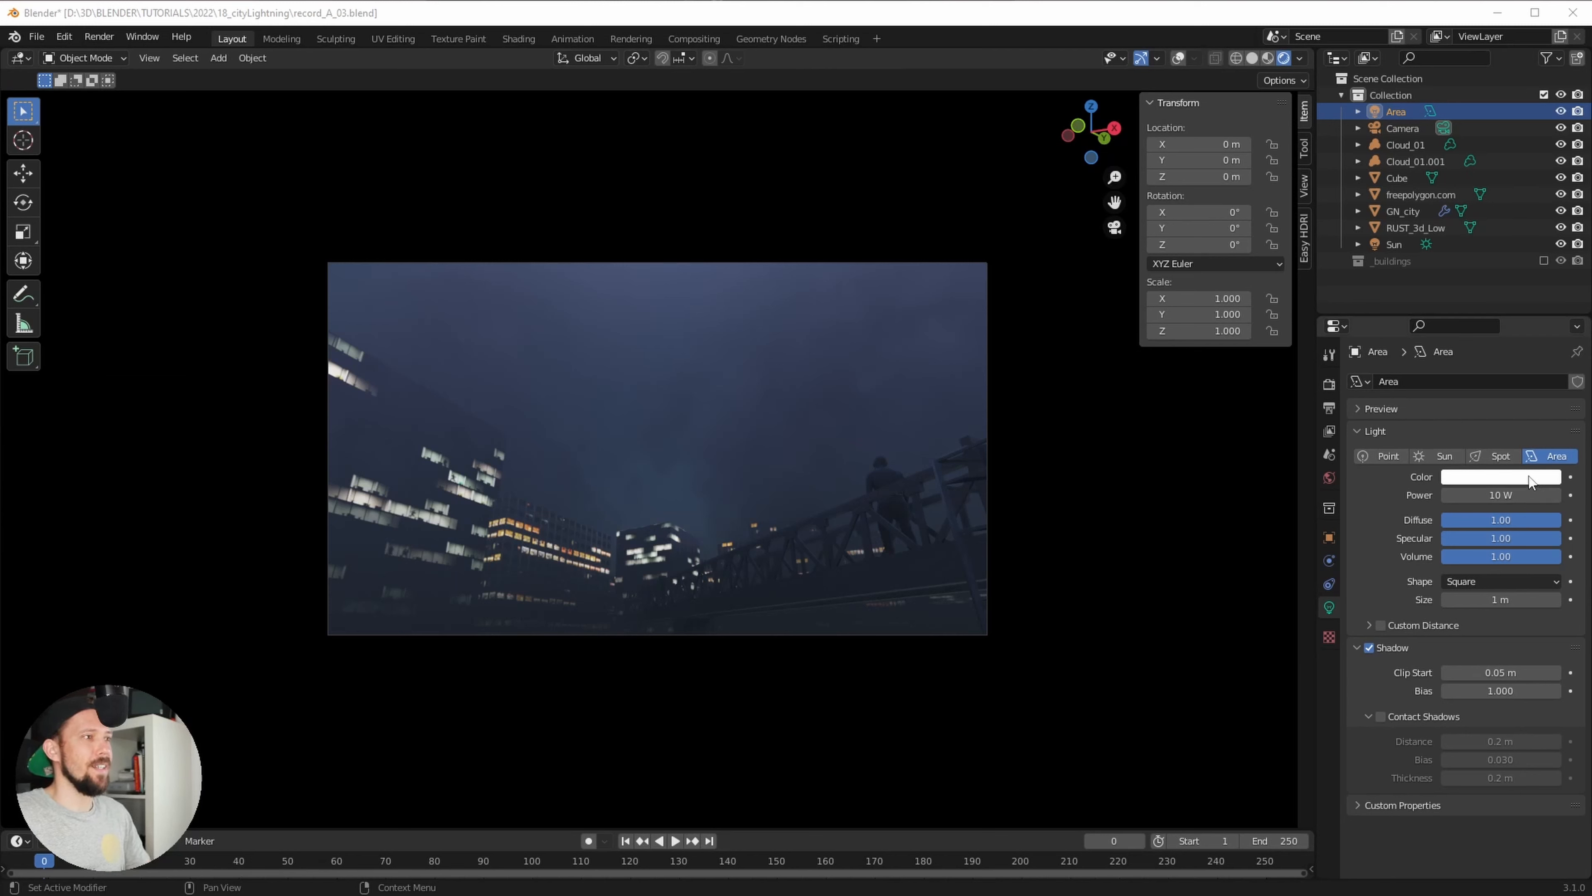
pyautogui.click(1500, 477)
pyautogui.click(1475, 419)
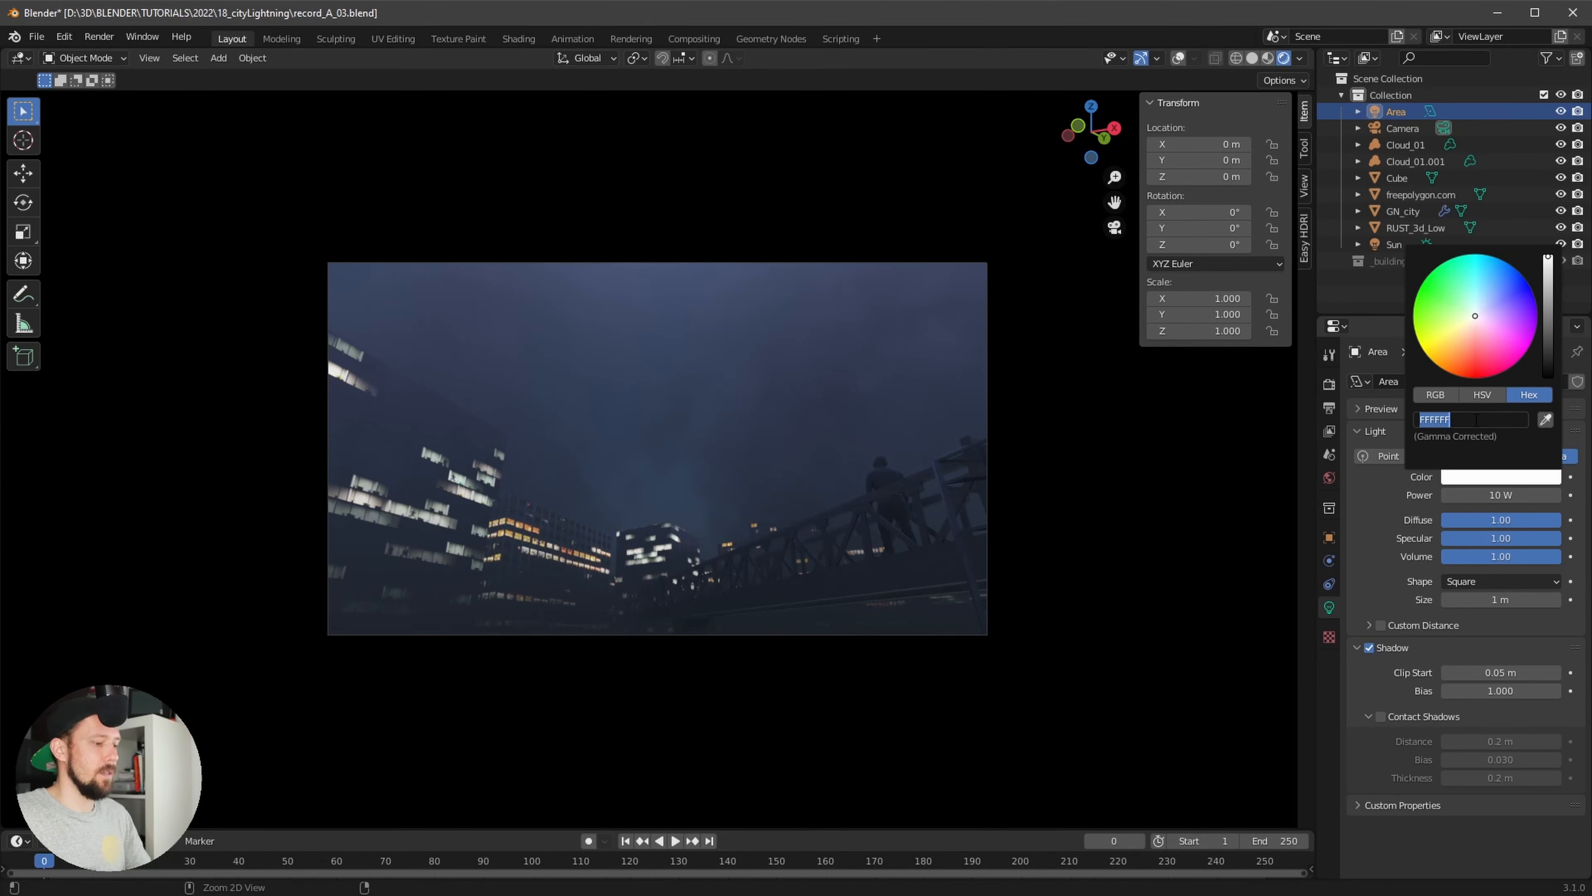
pyautogui.write('FFCEB7')
pyautogui.press('Return')
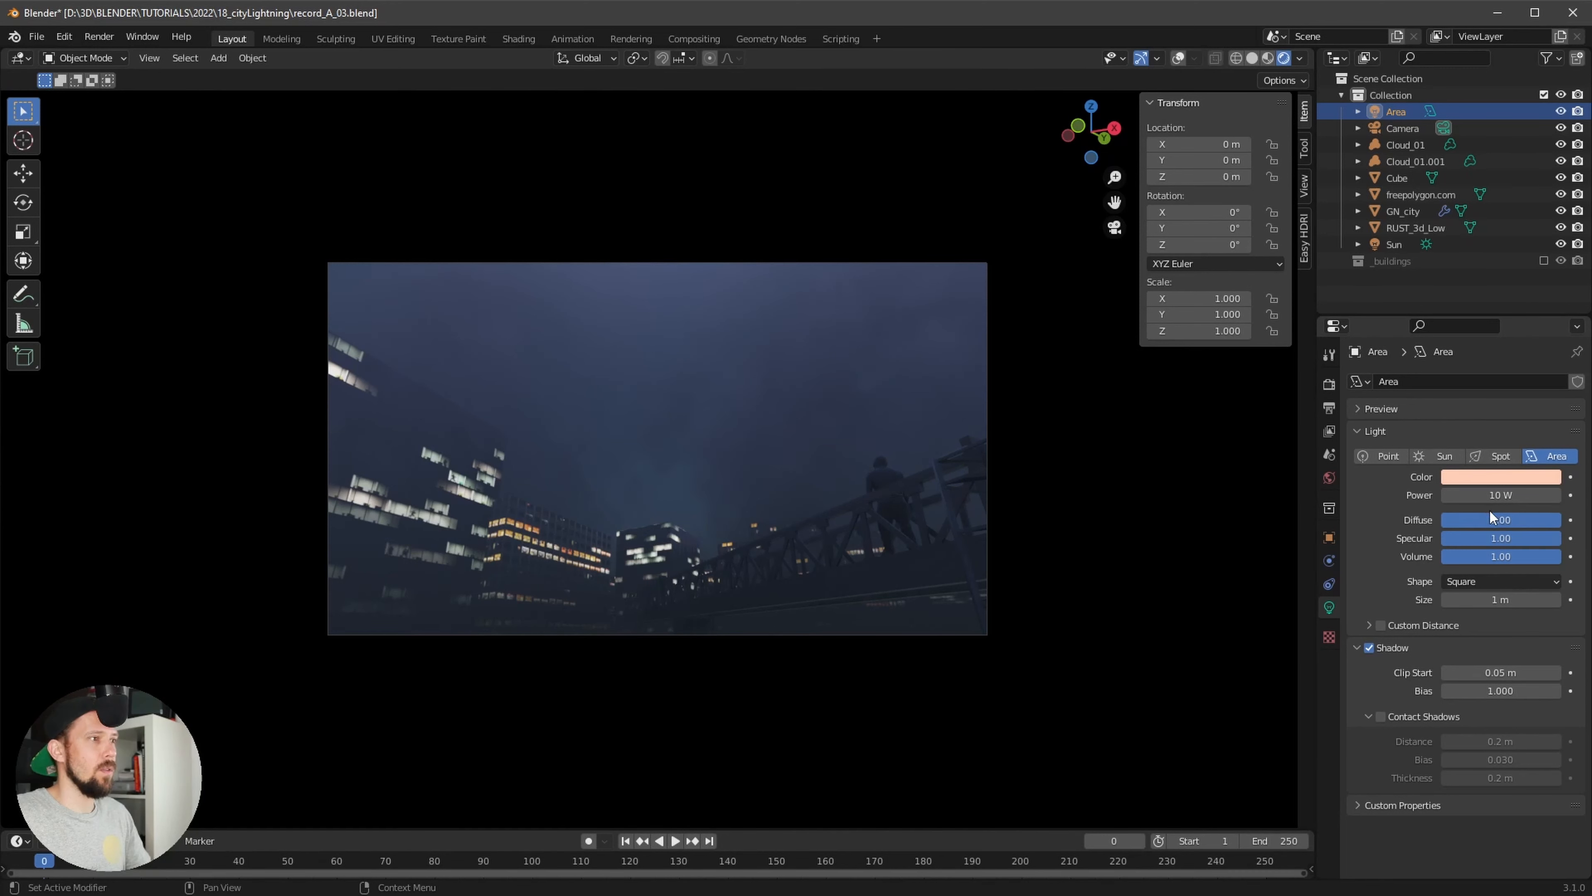
pyautogui.click(1504, 495)
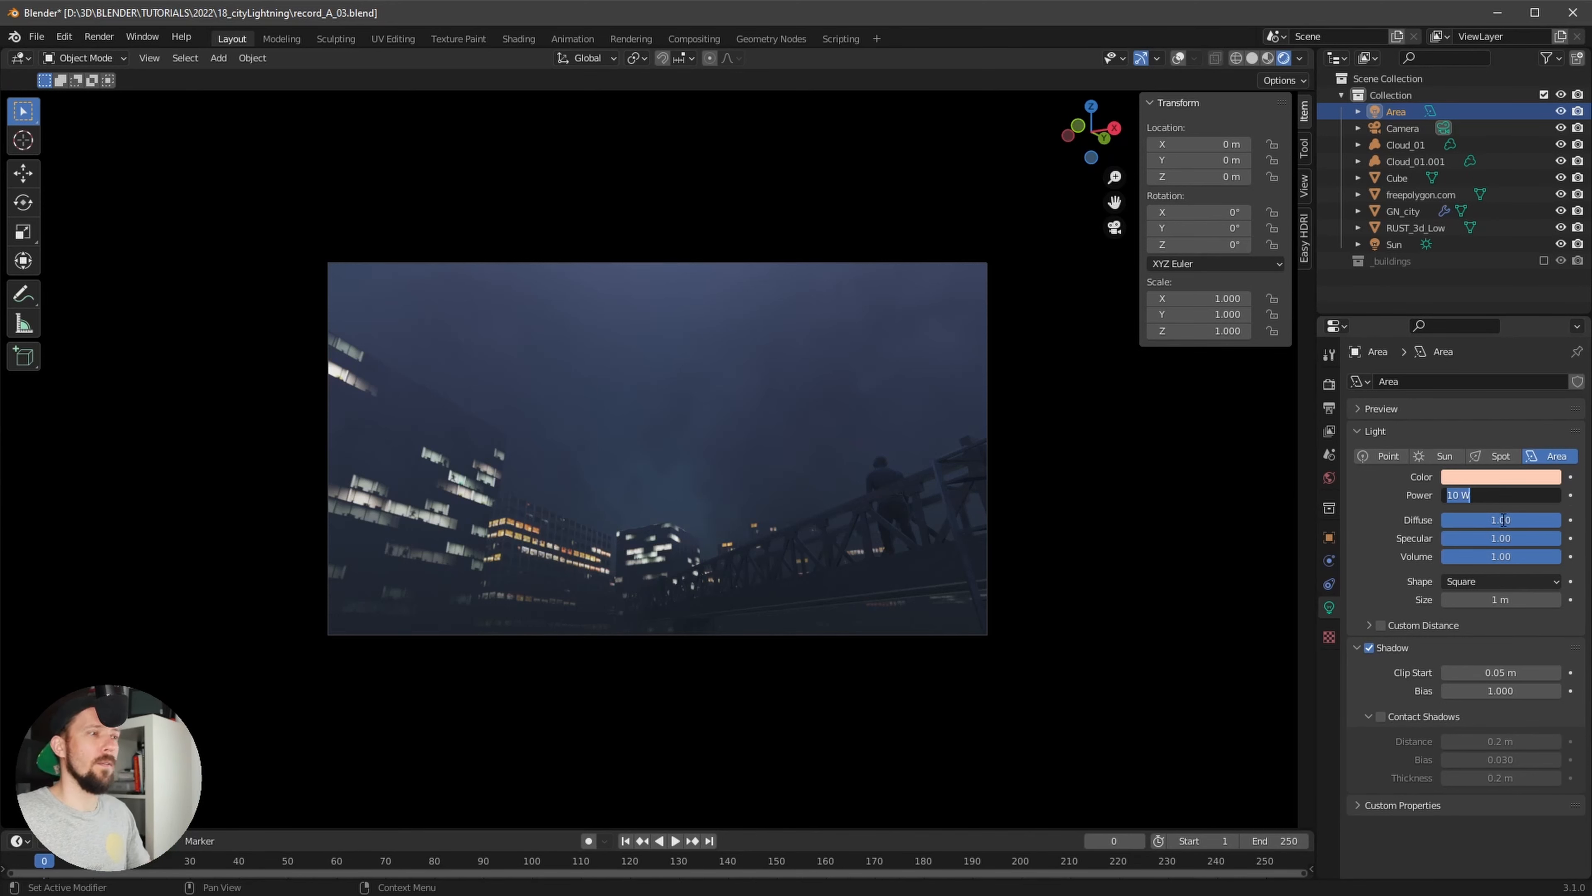
pyautogui.write('5')
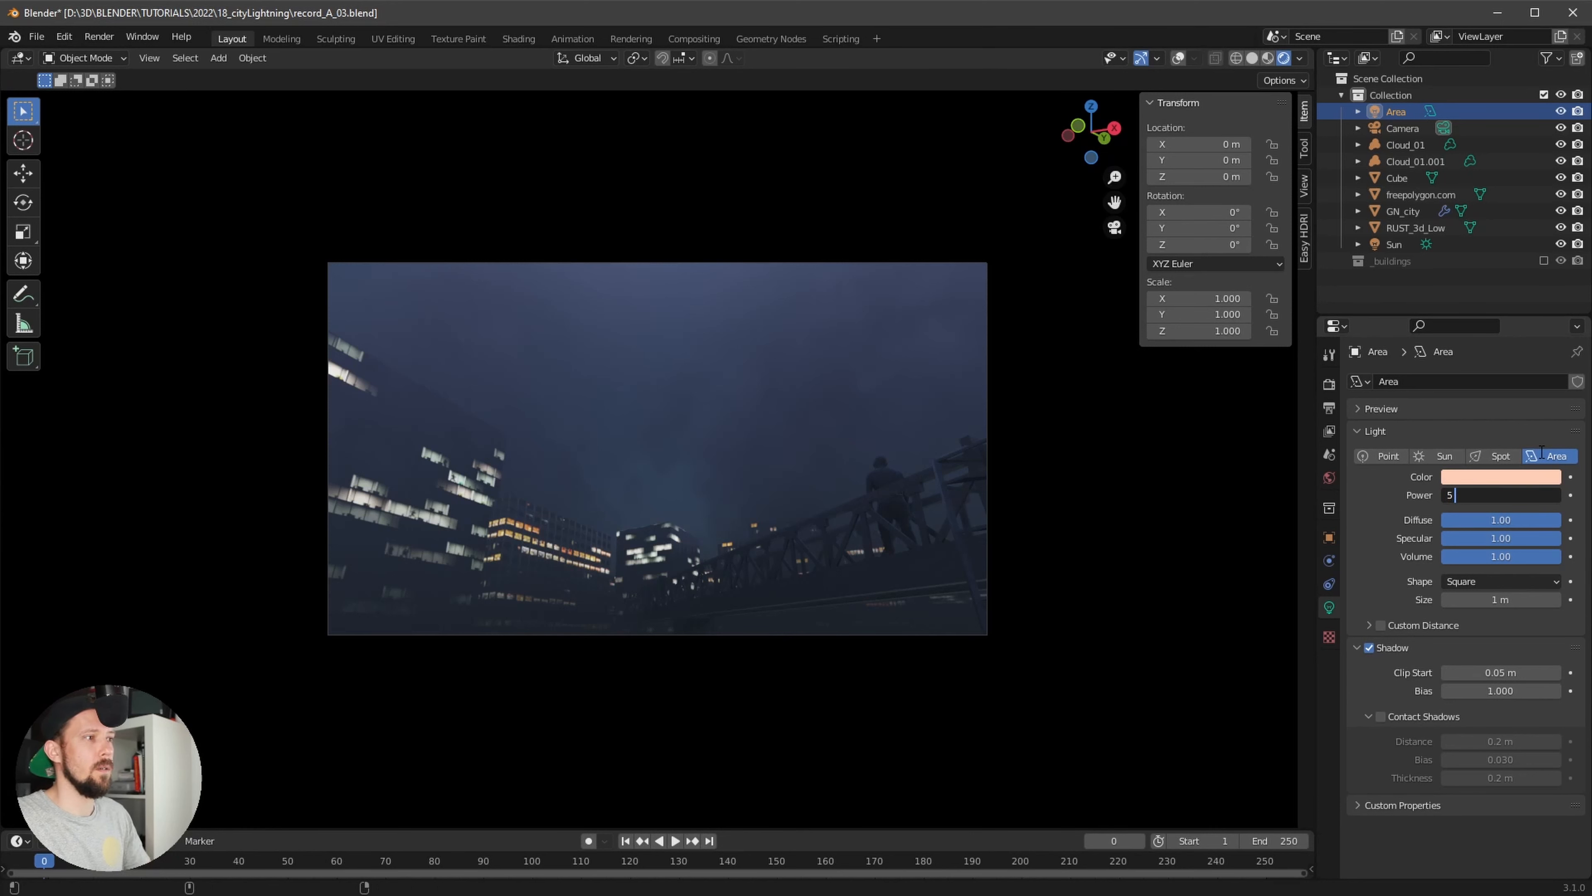
pyautogui.press('Escape')
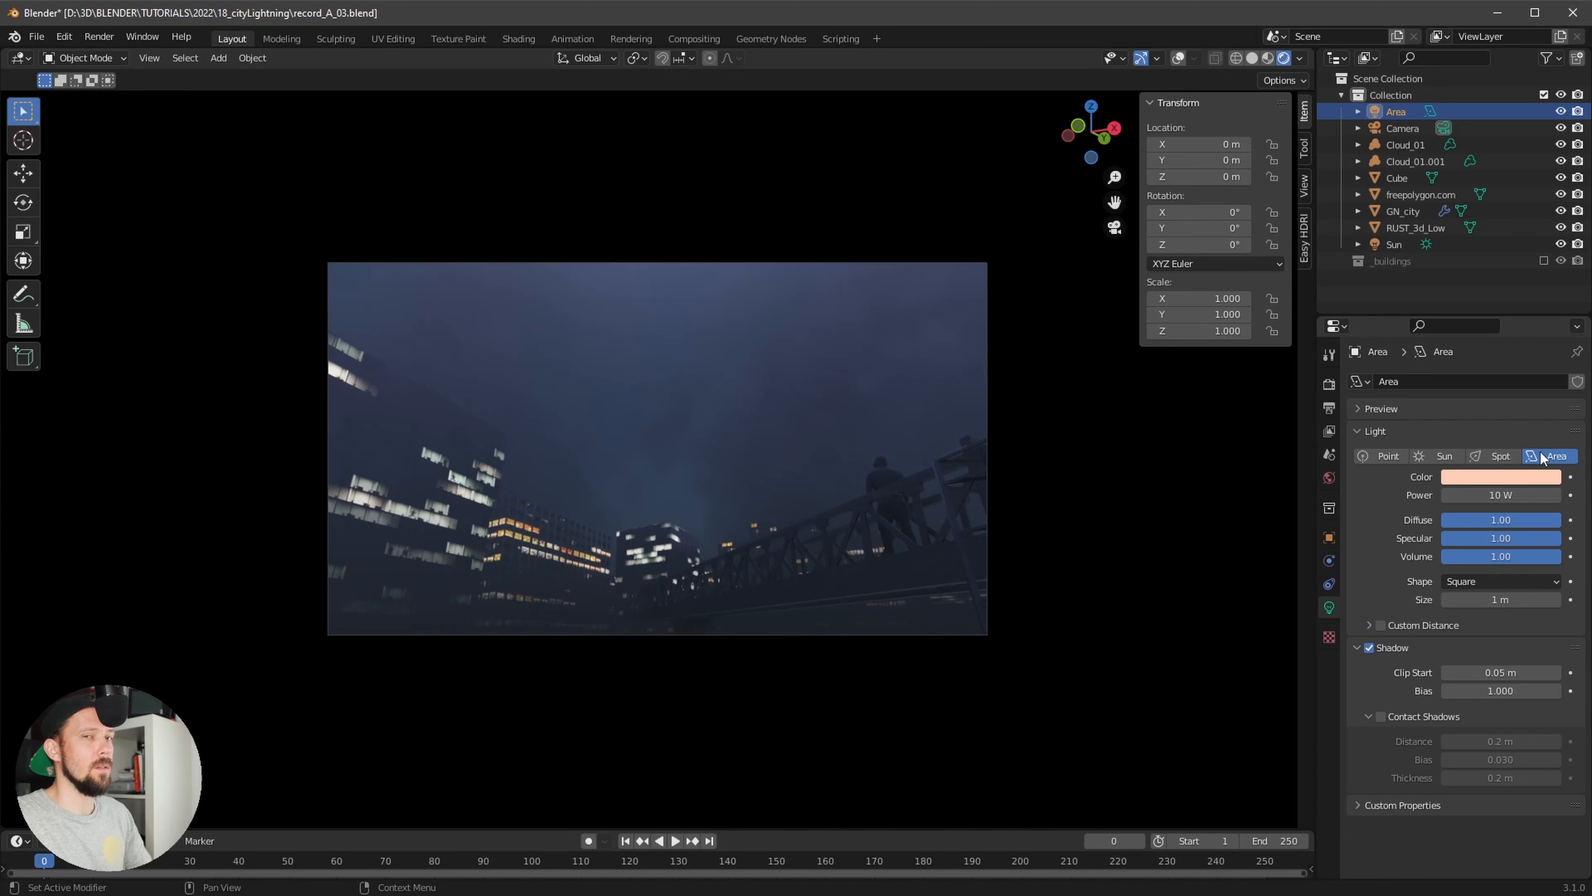
# Set the area light's power to 5 MW
pyautogui.click(1489, 496)
pyautogui.write('5')
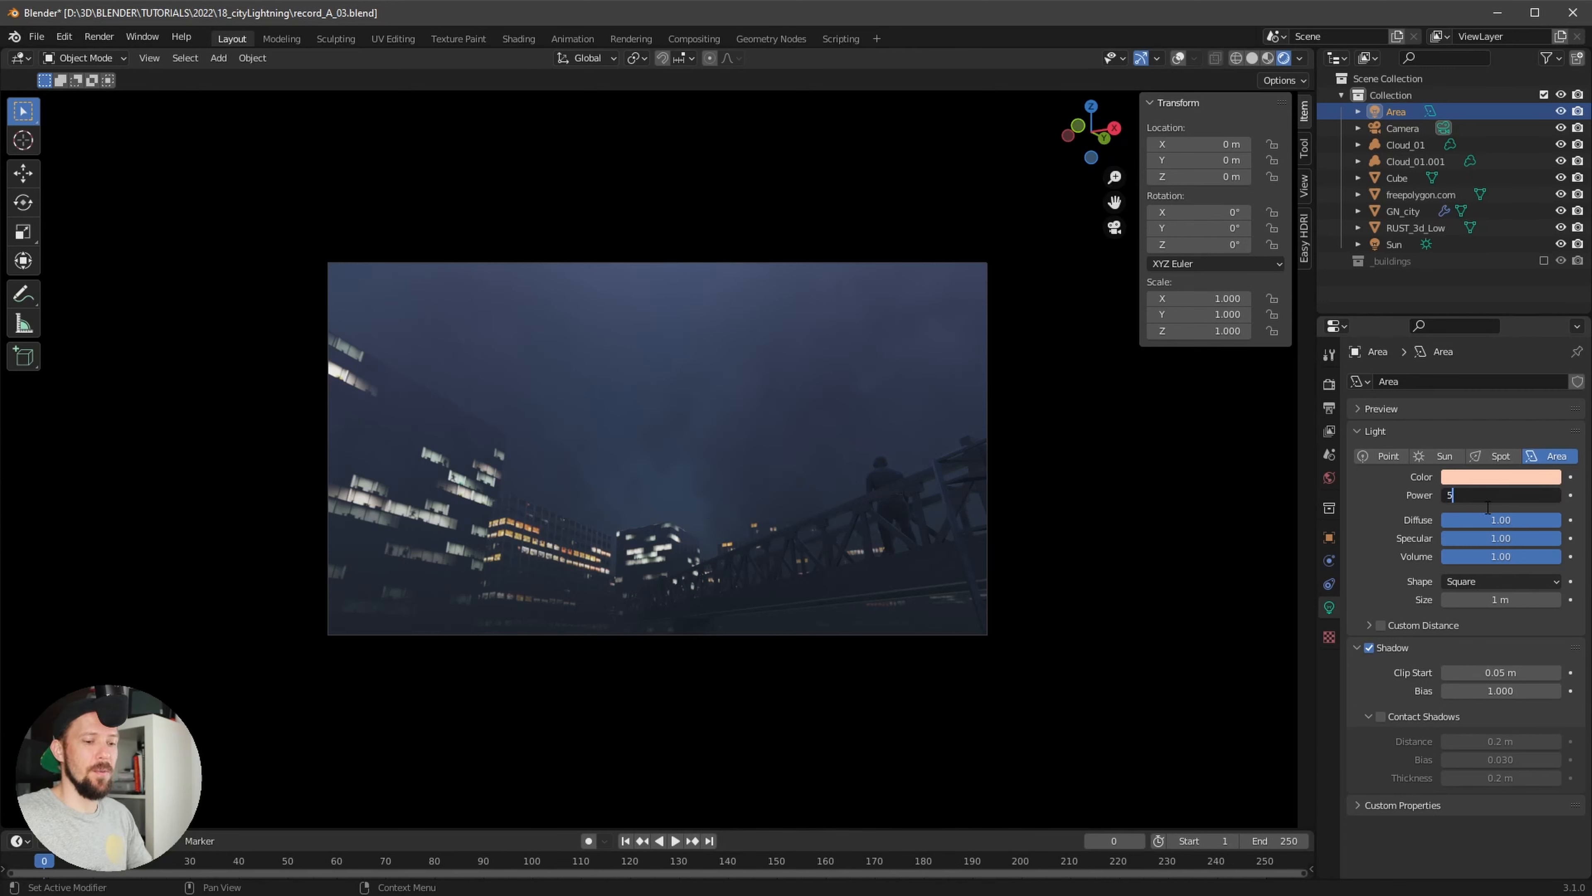
pyautogui.write(' MW')
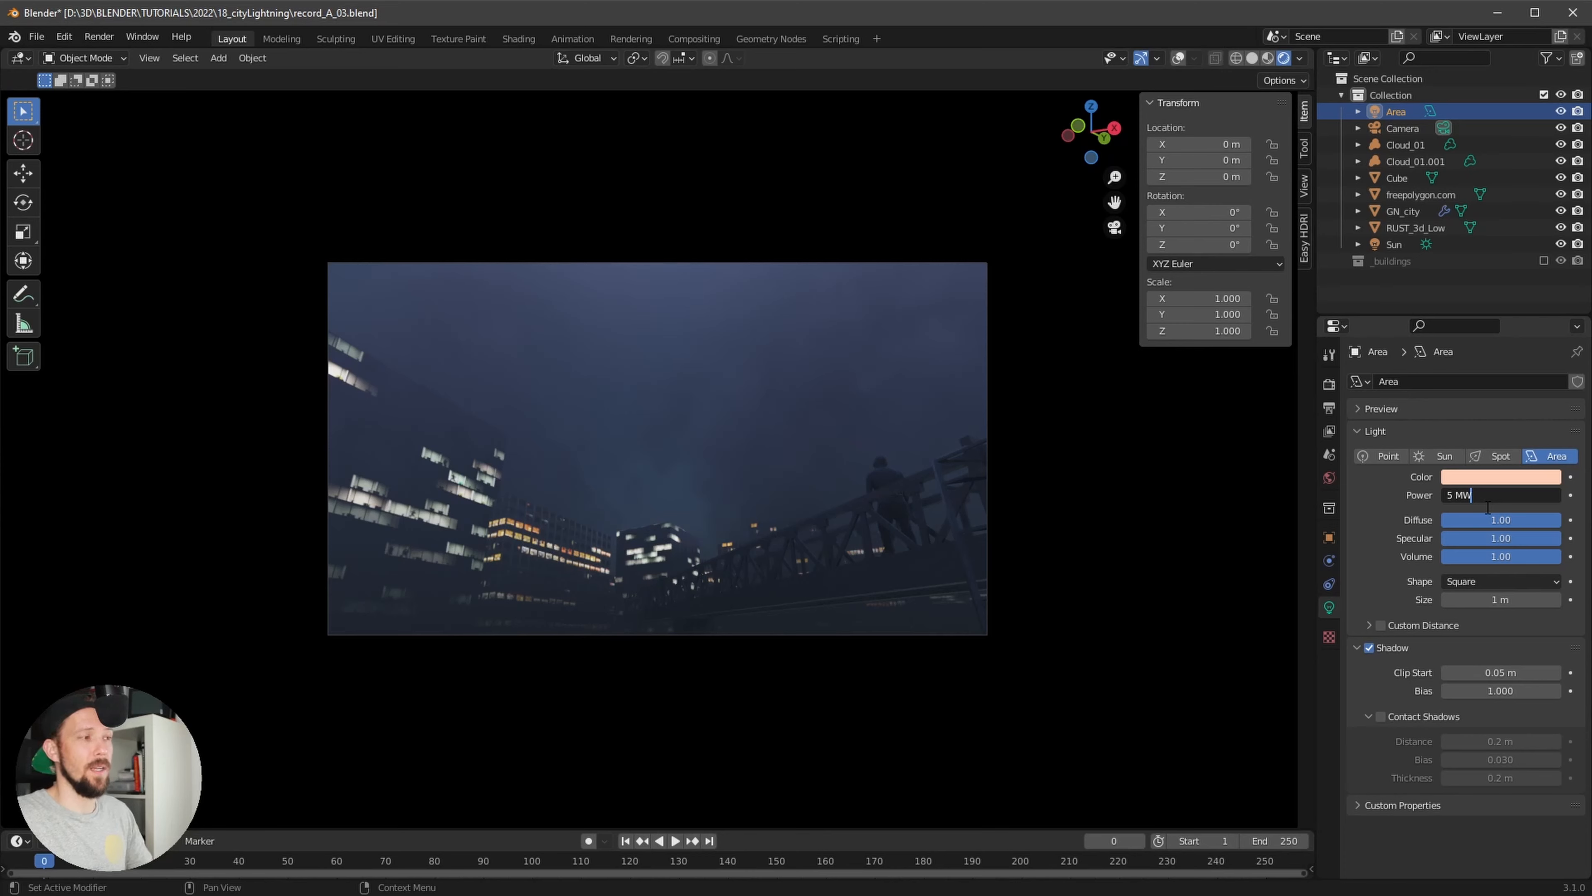
pyautogui.press('Return')
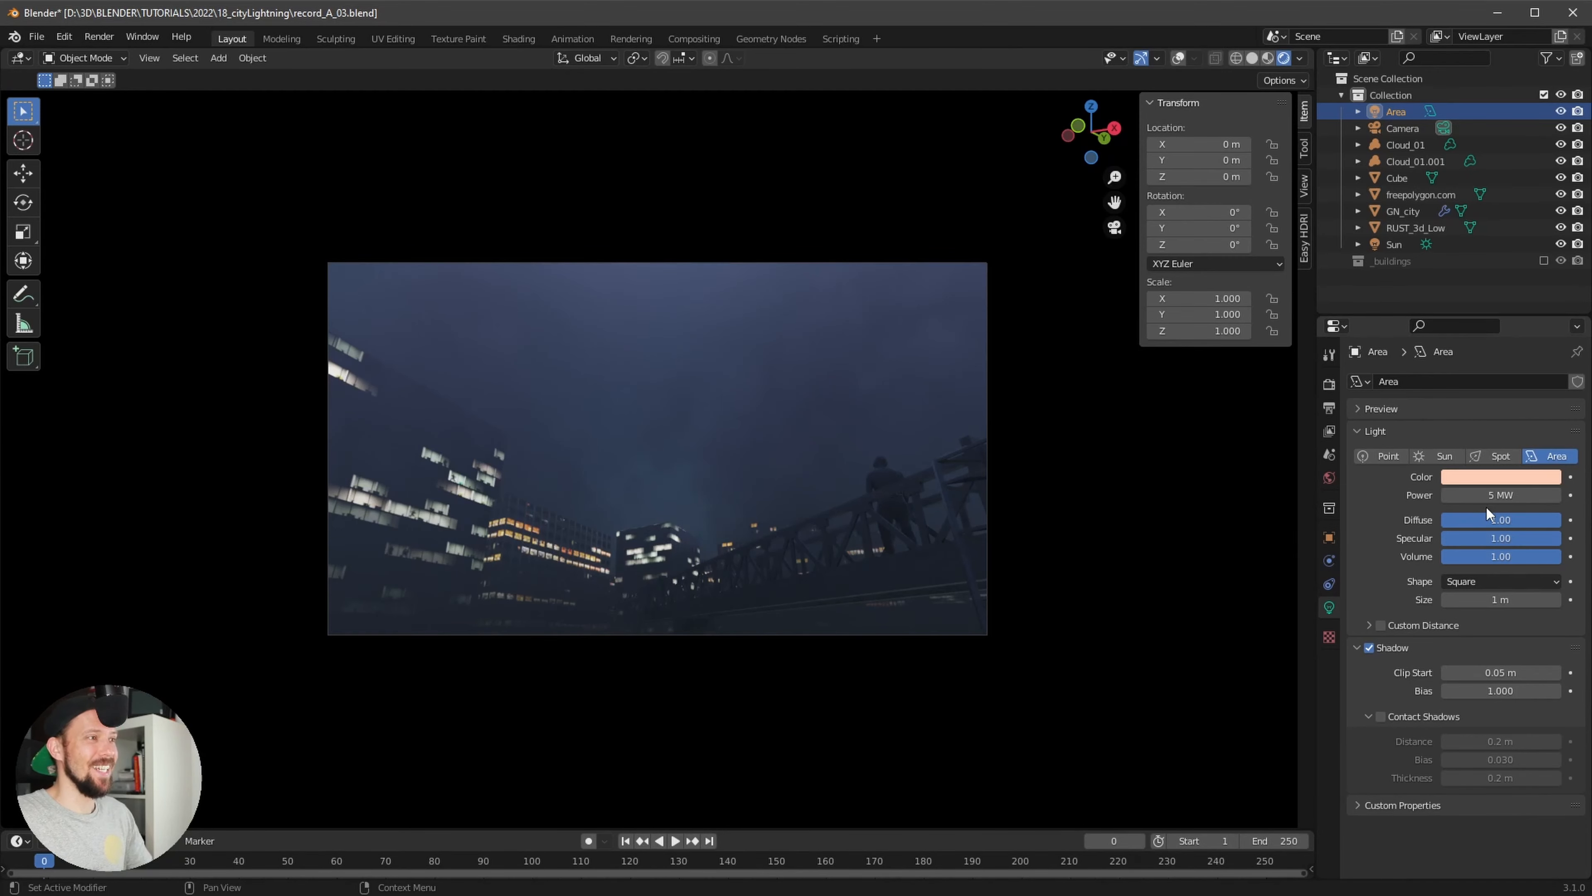
# Show the viewport overlays and move the area light into the camera view, to about X 21.5 m, Y -1.07 m, Z 40.3 m
pyautogui.click(1178, 58)
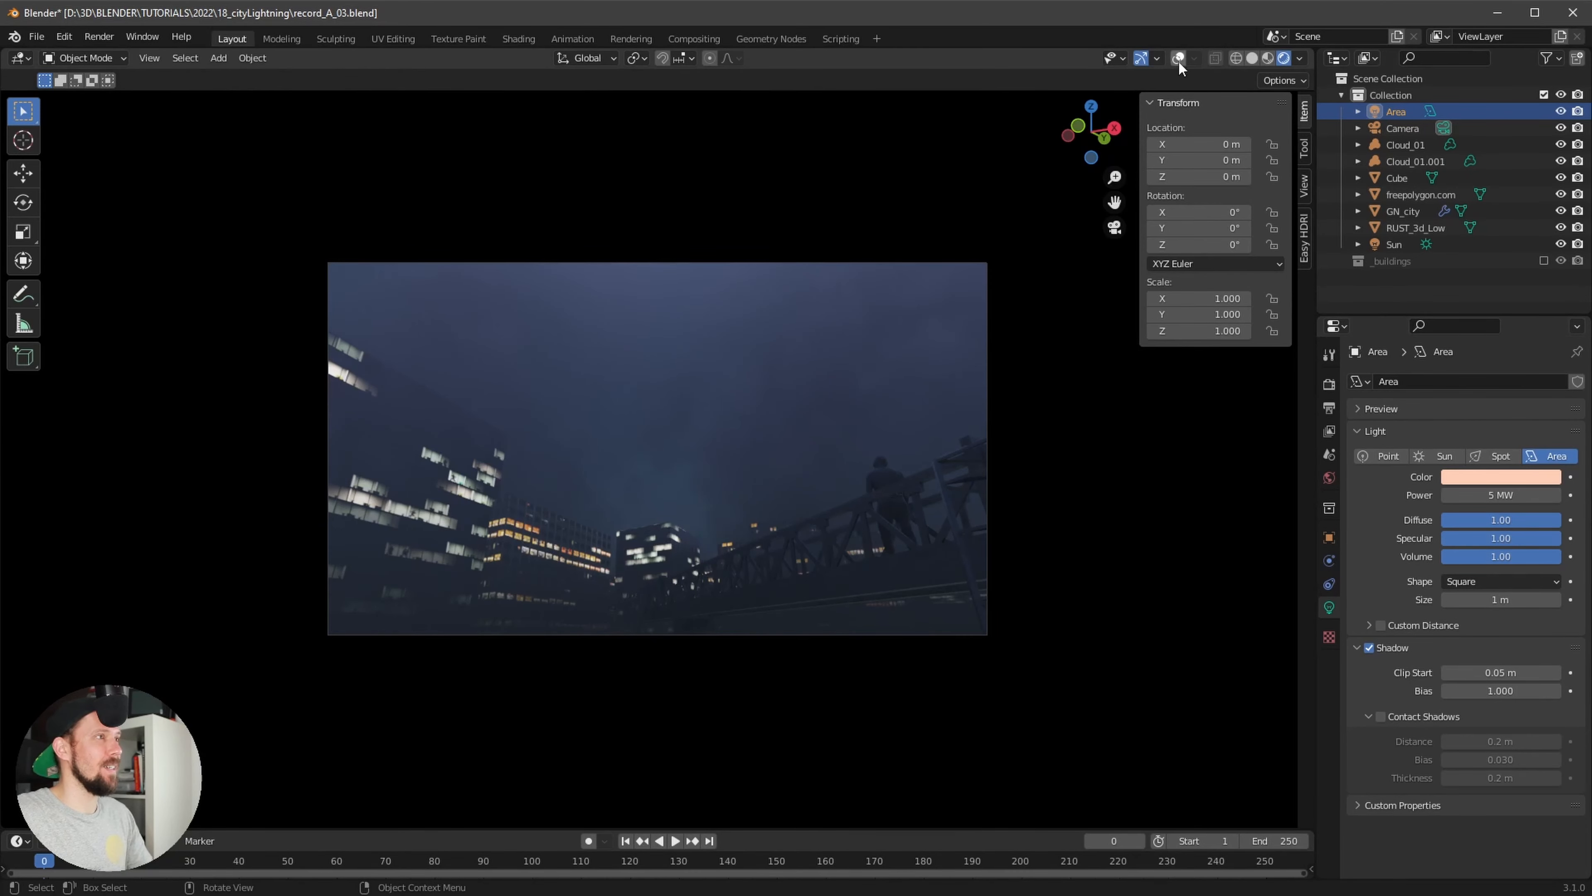
pyautogui.press('g')
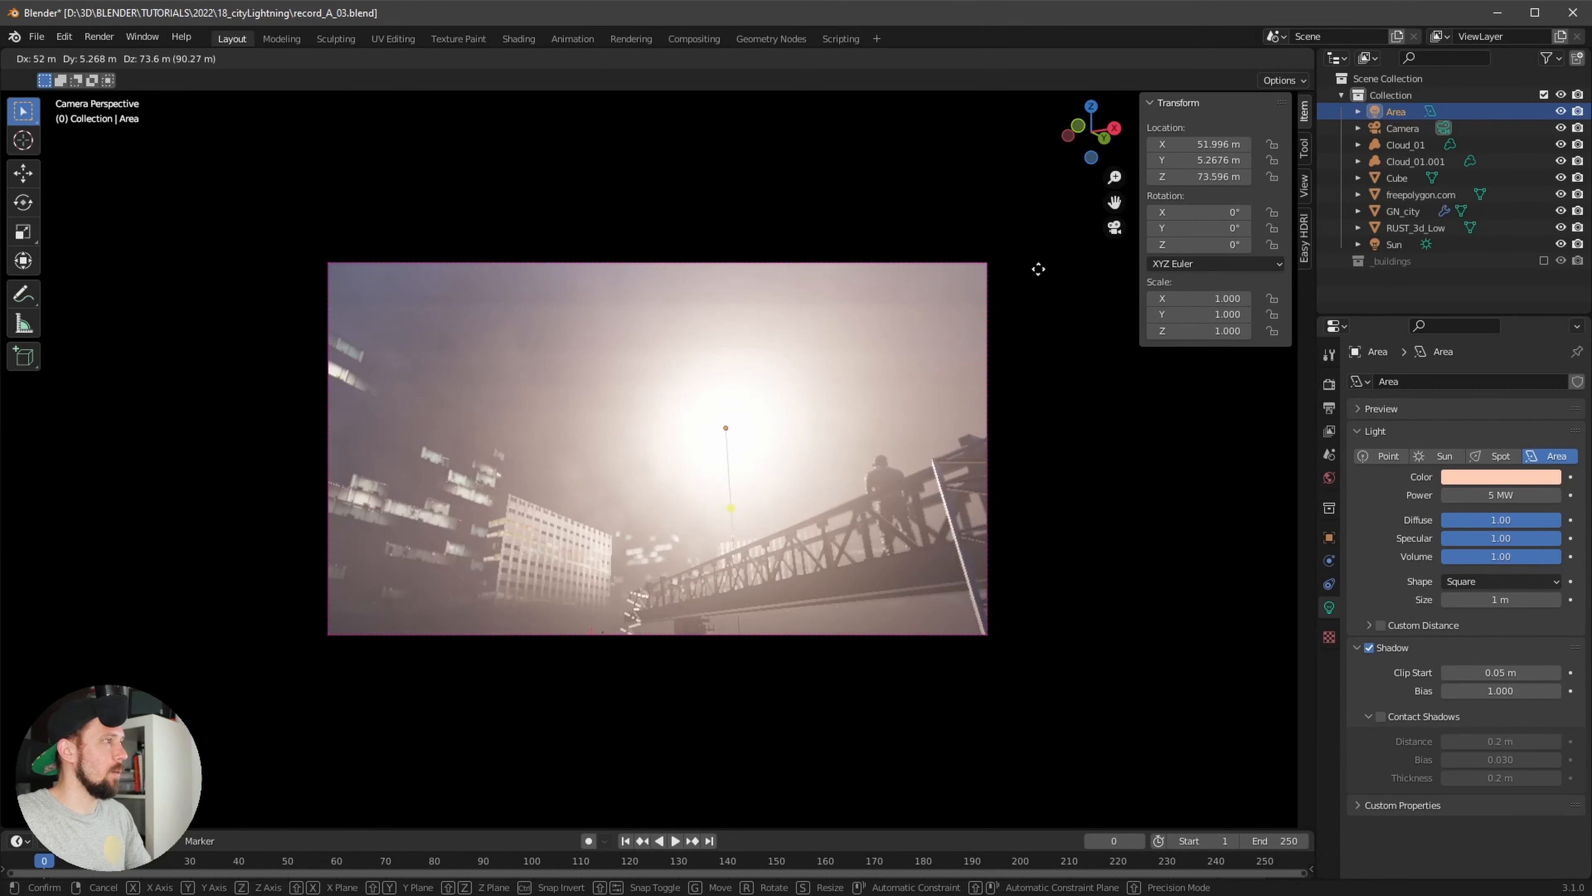
pyautogui.click(1004, 376)
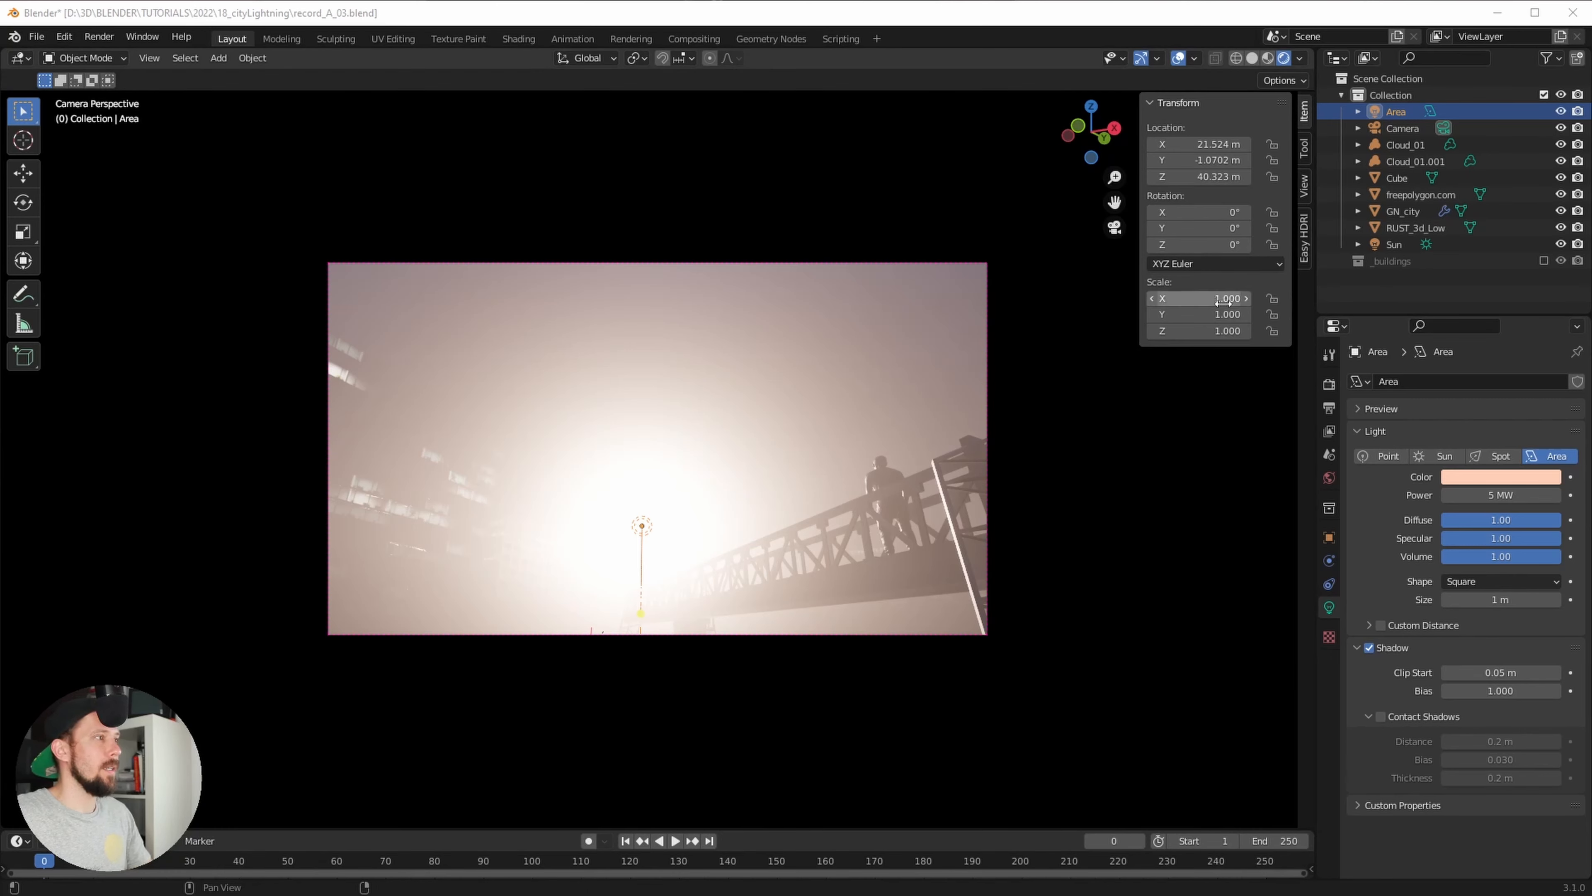
# Set the area light's Y rotation to 180° so that it shines upward
pyautogui.click(1215, 234)
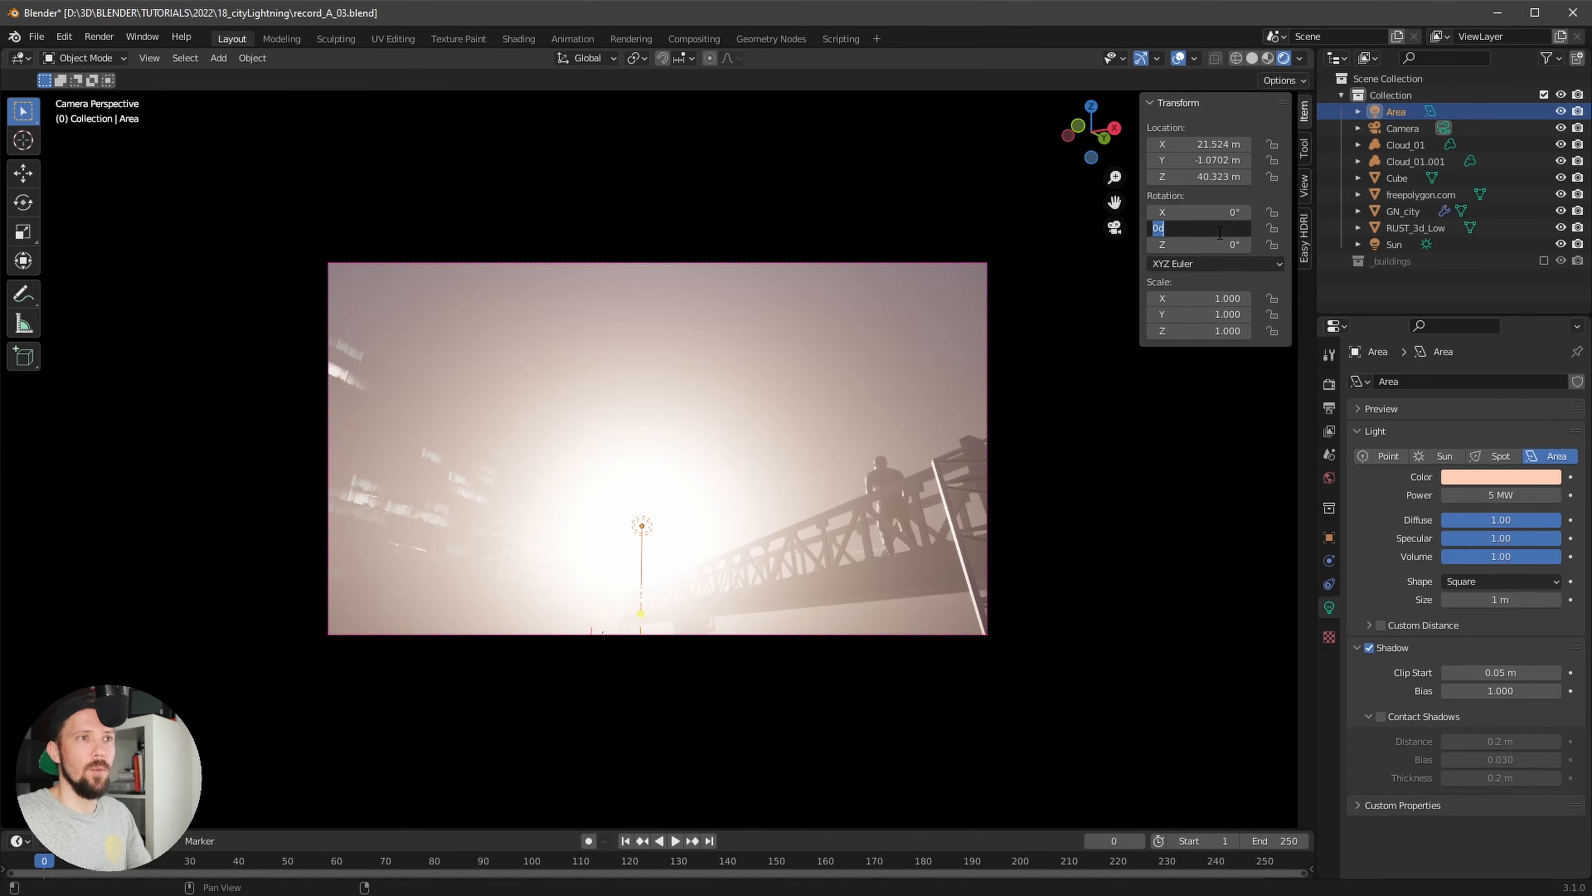
pyautogui.write('180')
pyautogui.press('Return')
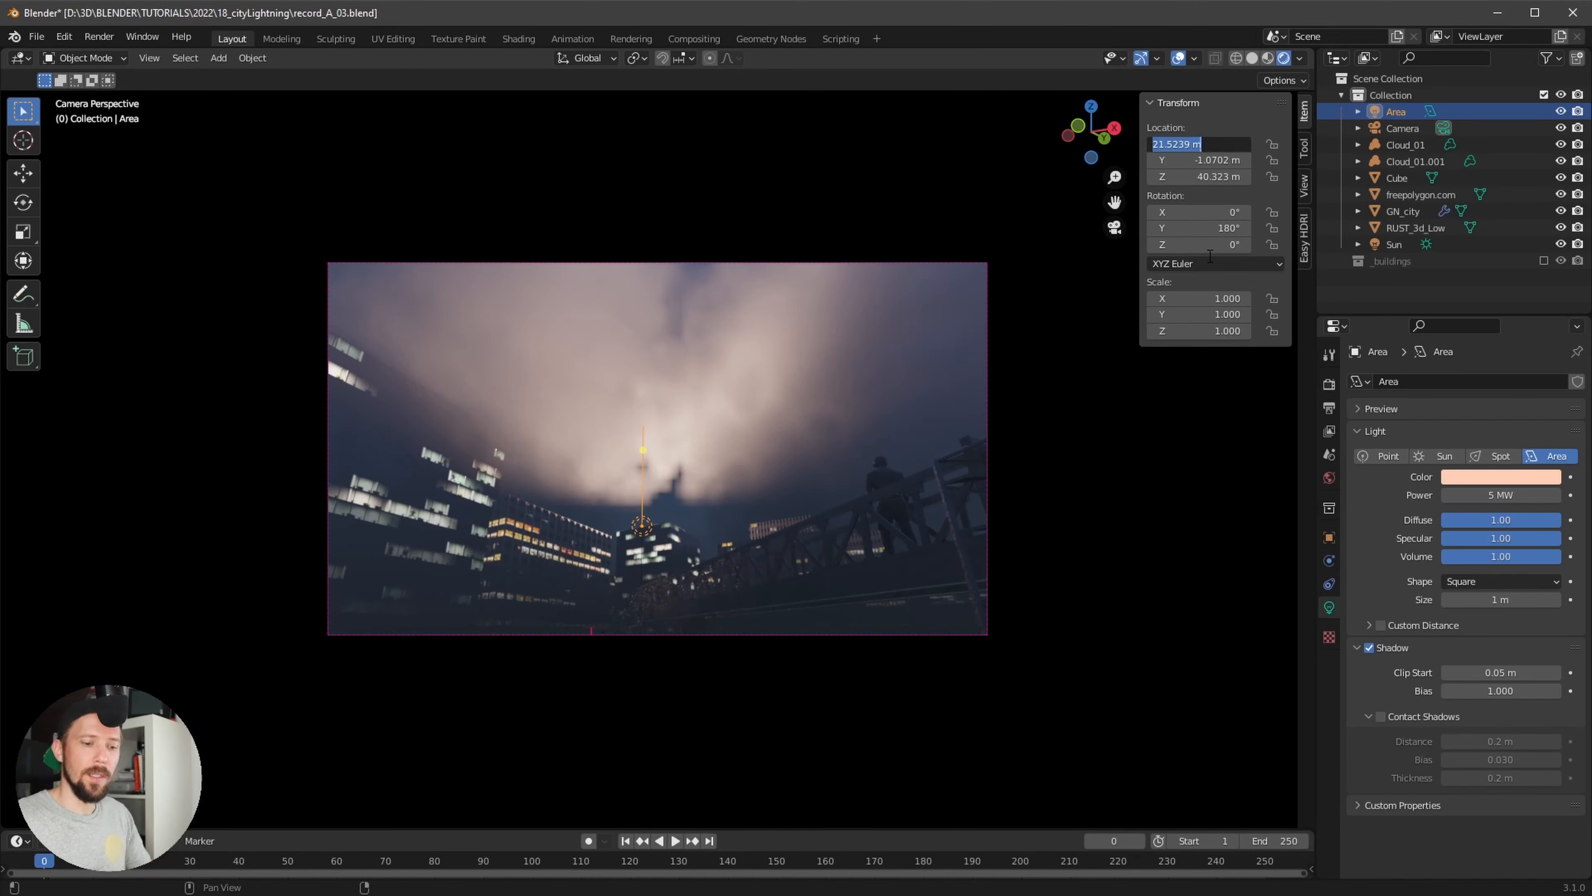
# Set the area light's location to X 96.534 m, Y 55.074 m and Z -23.981 m
pyautogui.write('96.5')
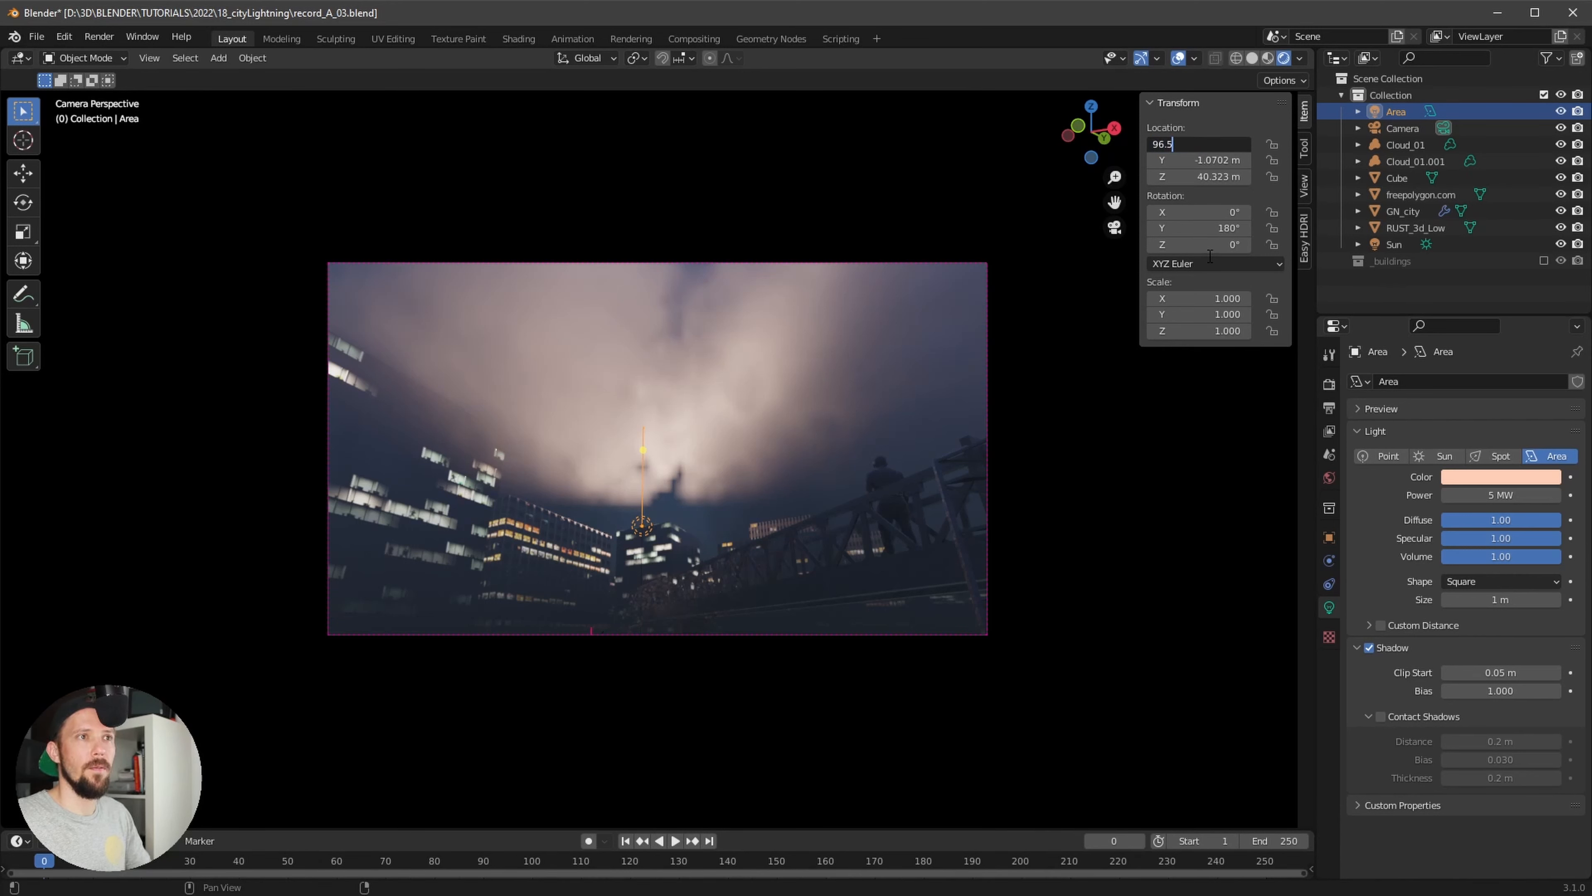
pyautogui.write('34')
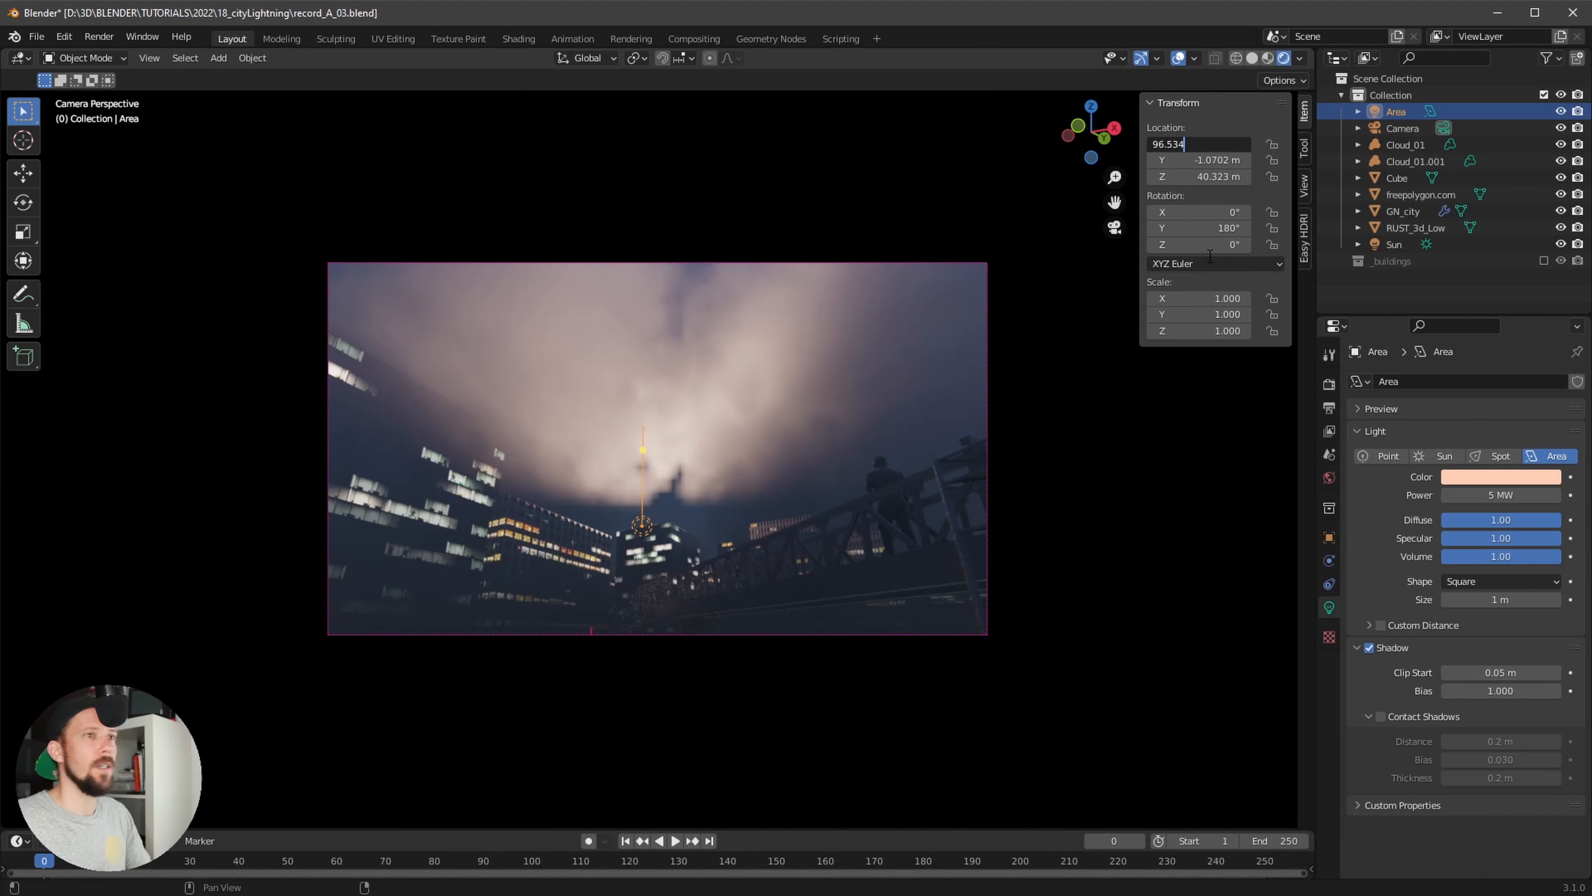
pyautogui.press('Tab')
pyautogui.write('55.')
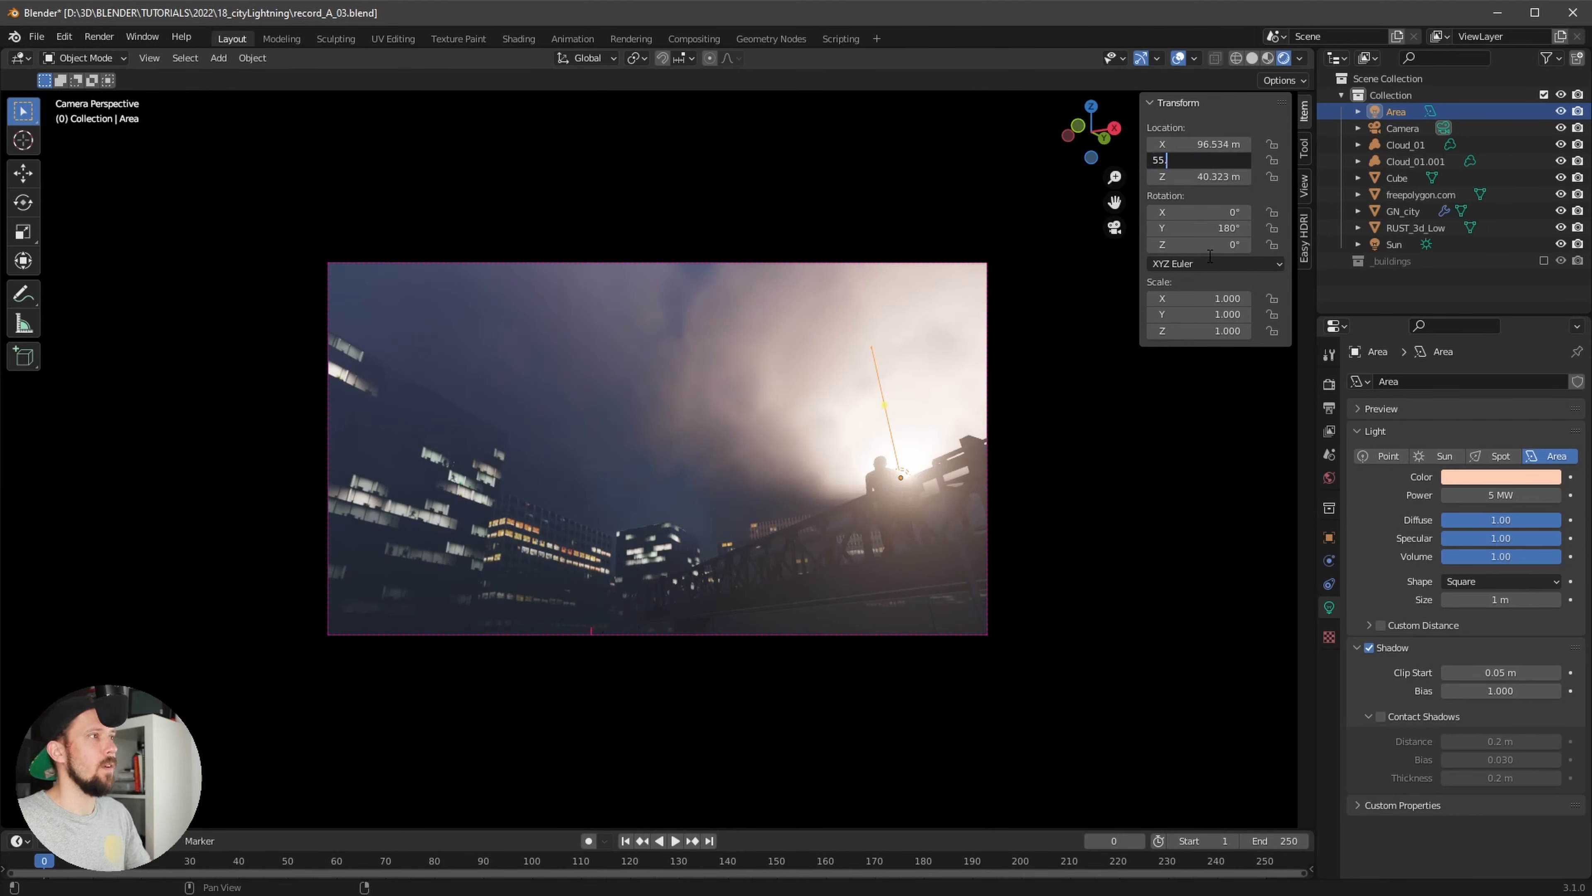
pyautogui.write('0')
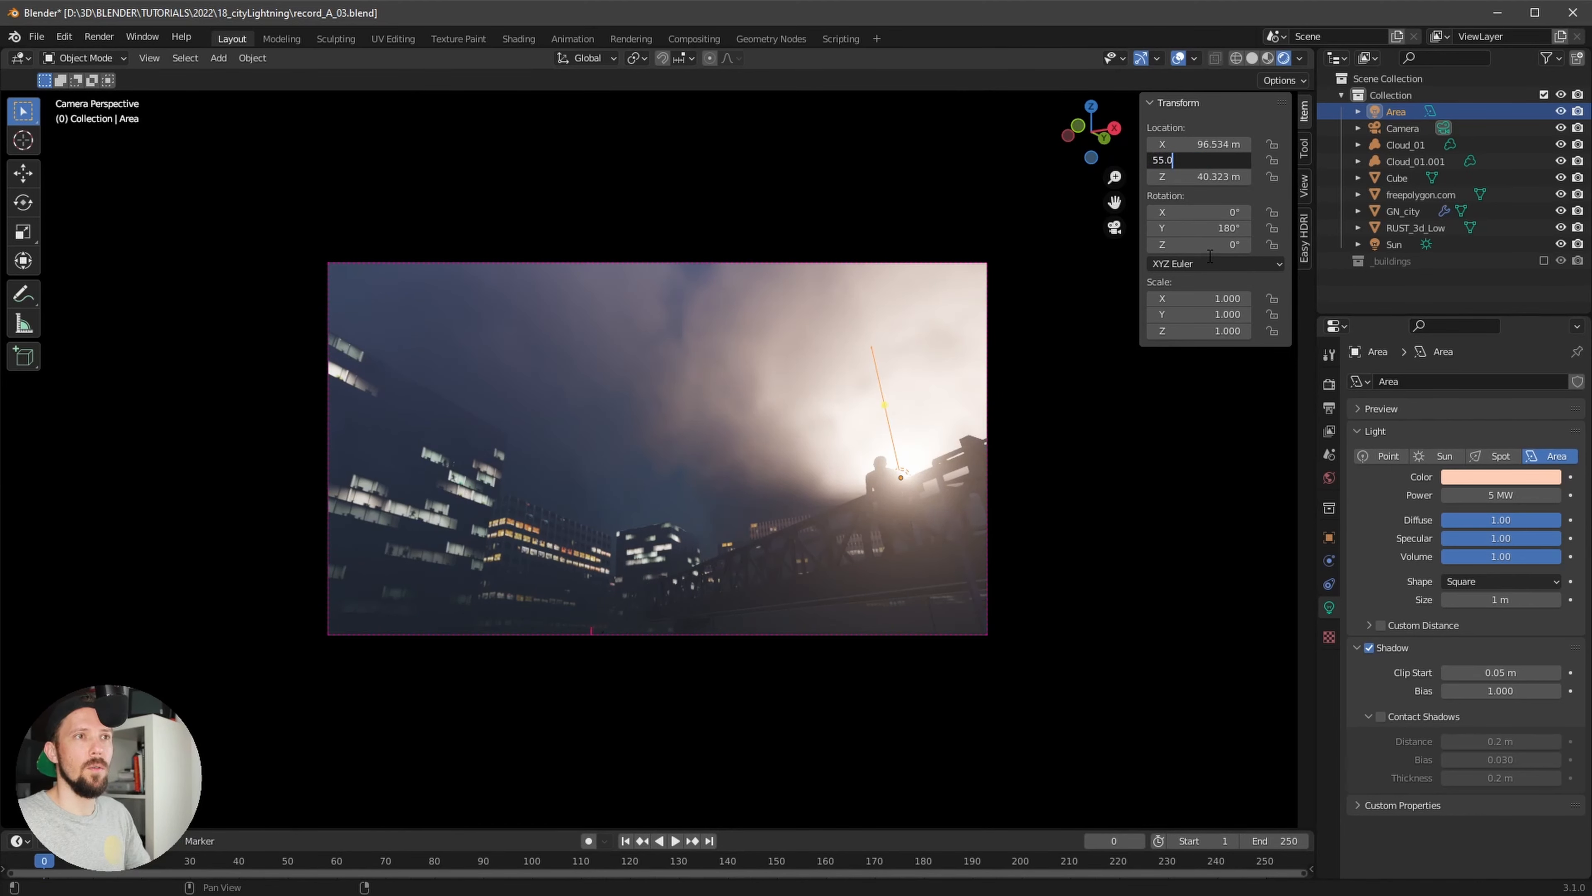
pyautogui.write('74')
pyautogui.press('Tab')
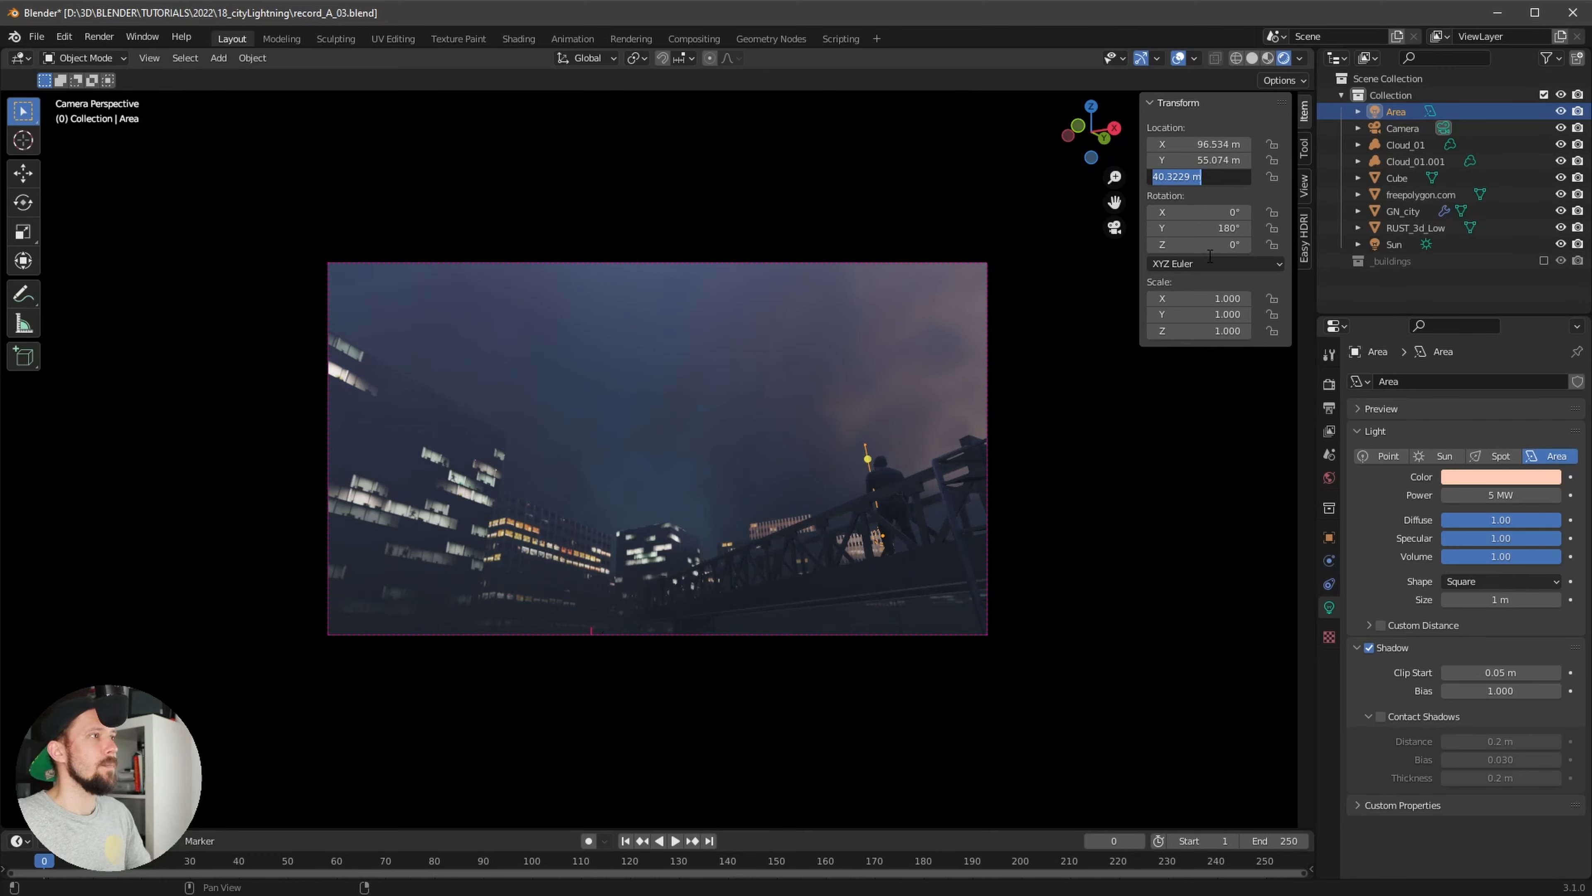
pyautogui.write('-23')
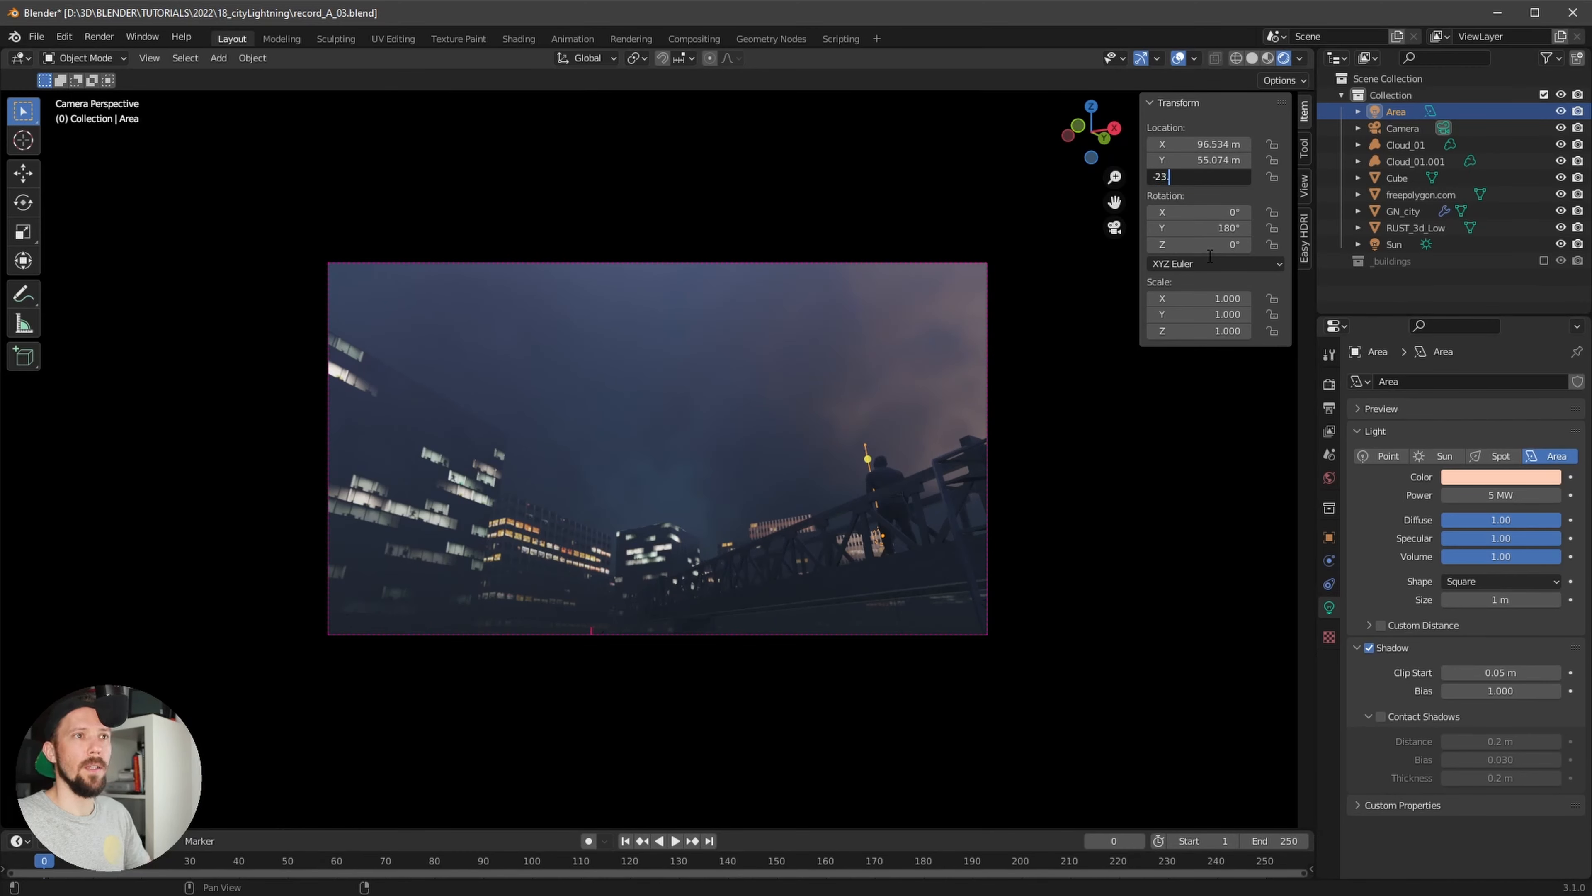
pyautogui.write('.987')
pyautogui.press('BackSpace')
pyautogui.write('1')
pyautogui.press('Return')
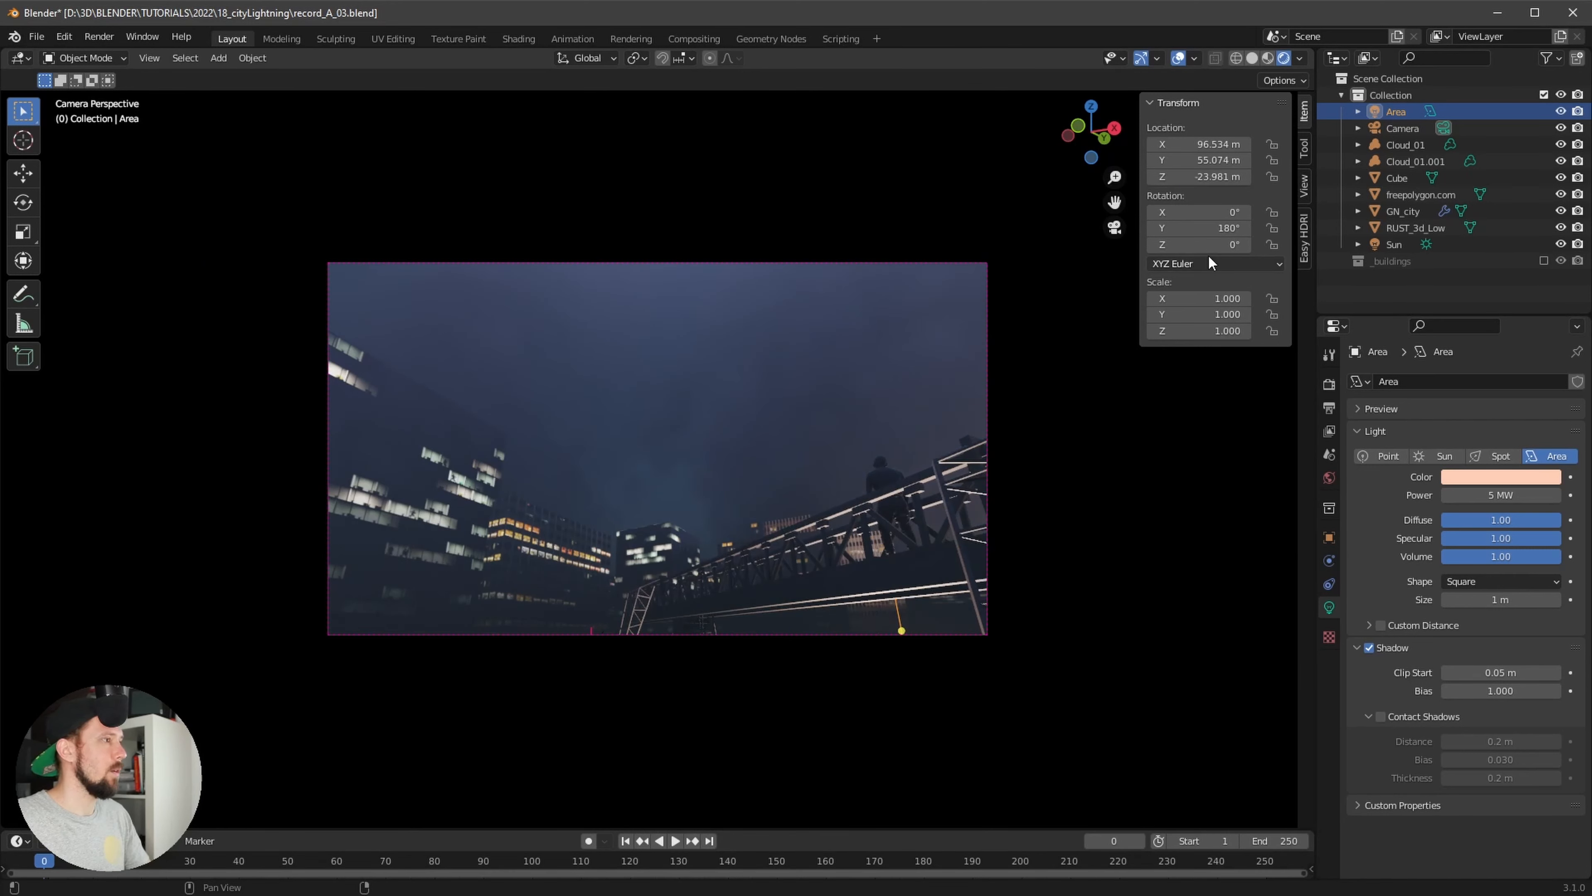
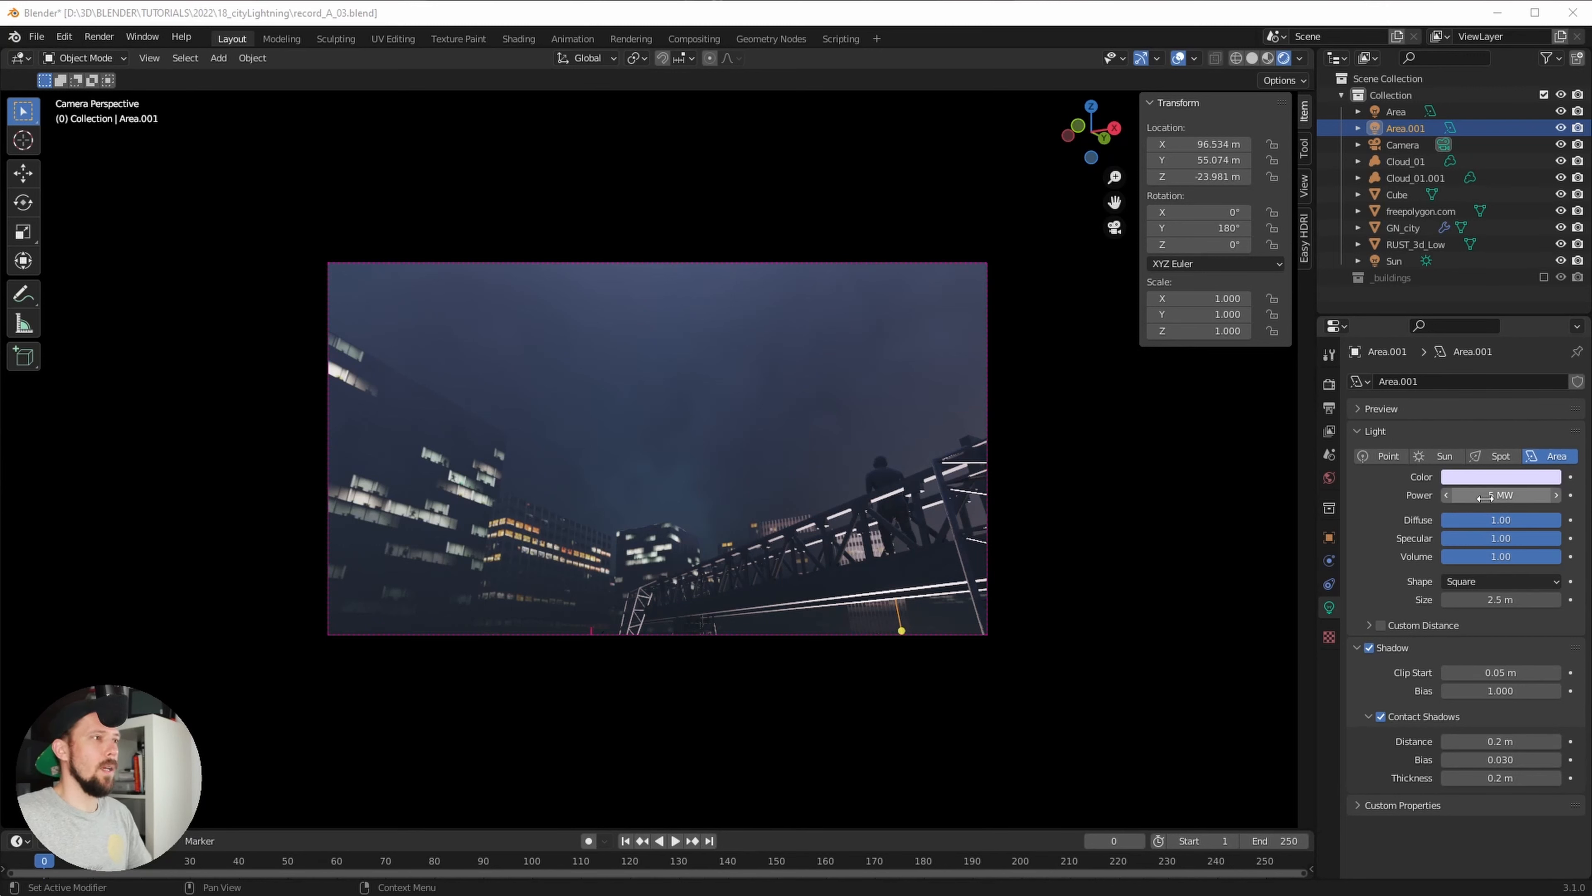
# Set the power of the second area light, Area.001, to 100000 W and its size to 74 m
pyautogui.click(1484, 500)
pyautogui.write('100000')
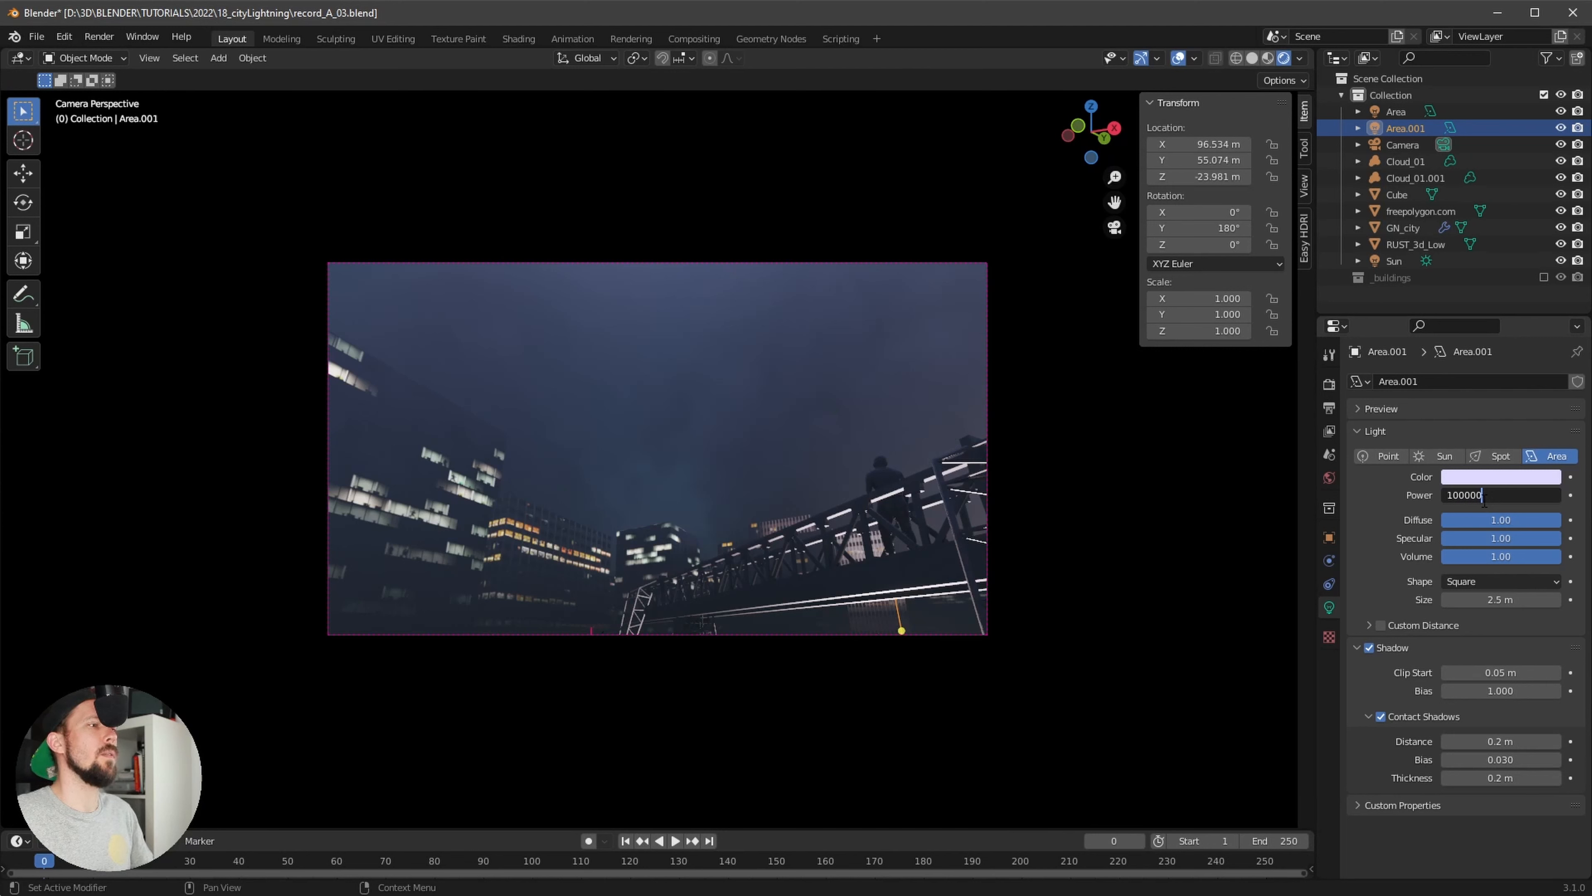
pyautogui.press('Return')
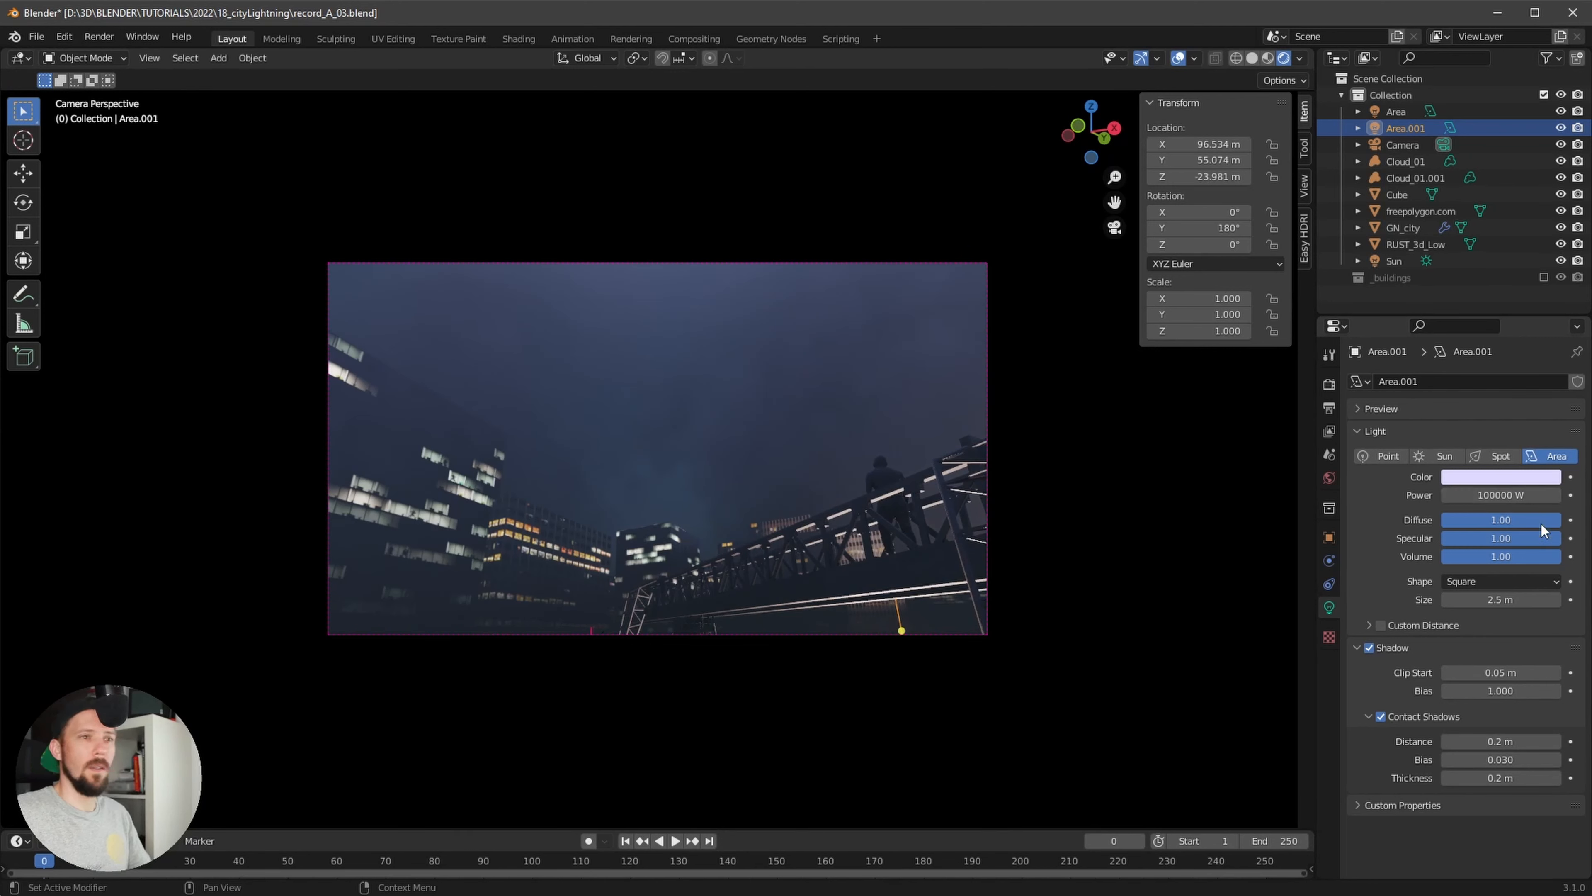
pyautogui.click(1498, 599)
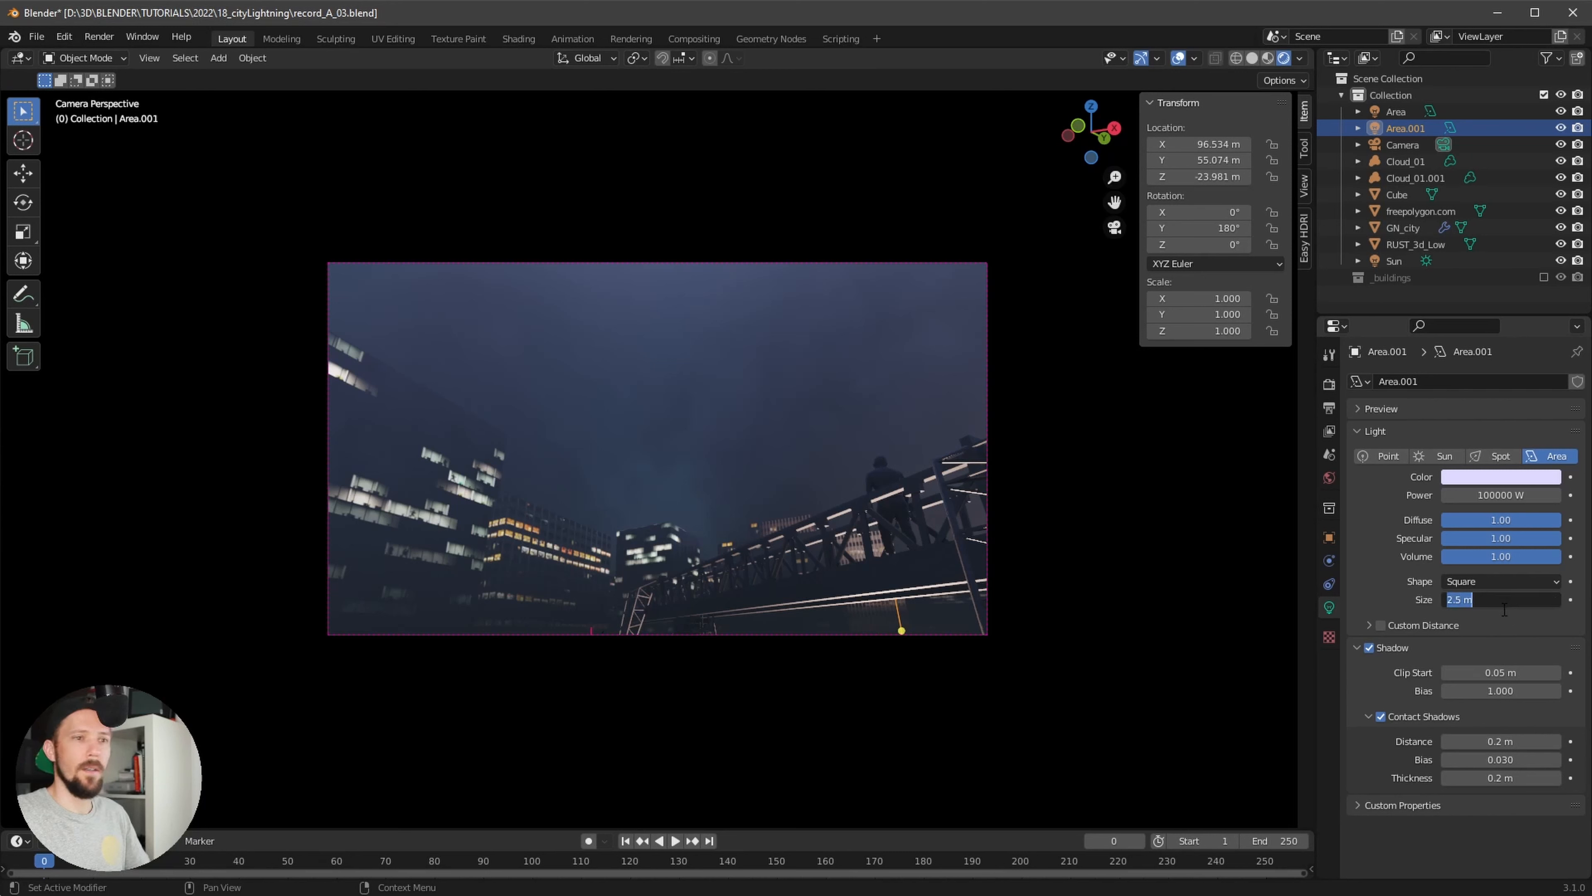
pyautogui.write('74')
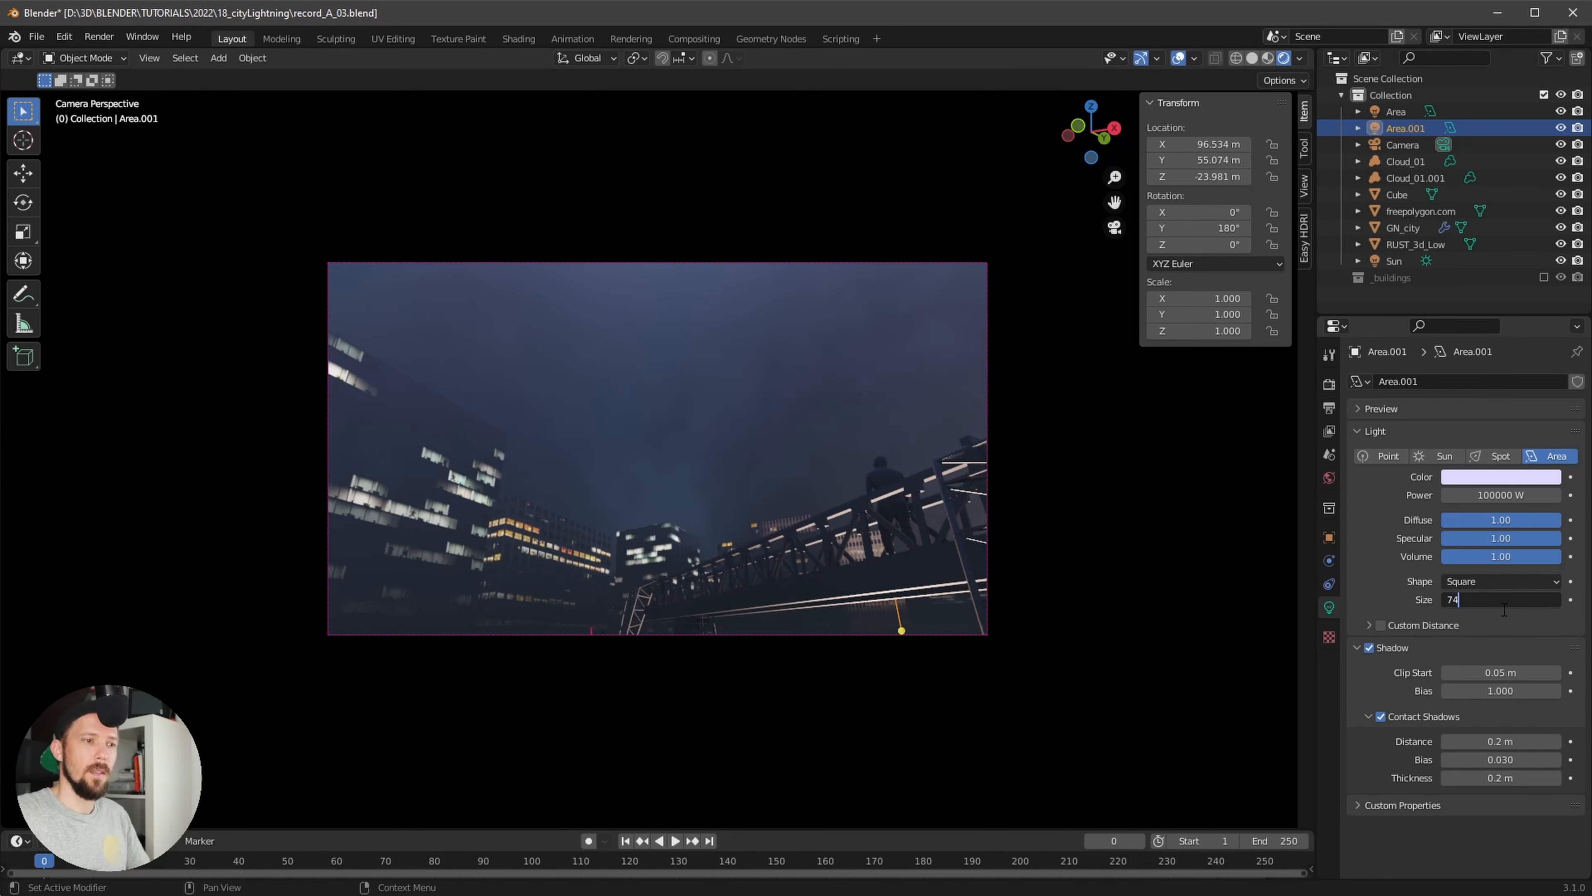
pyautogui.press('Return')
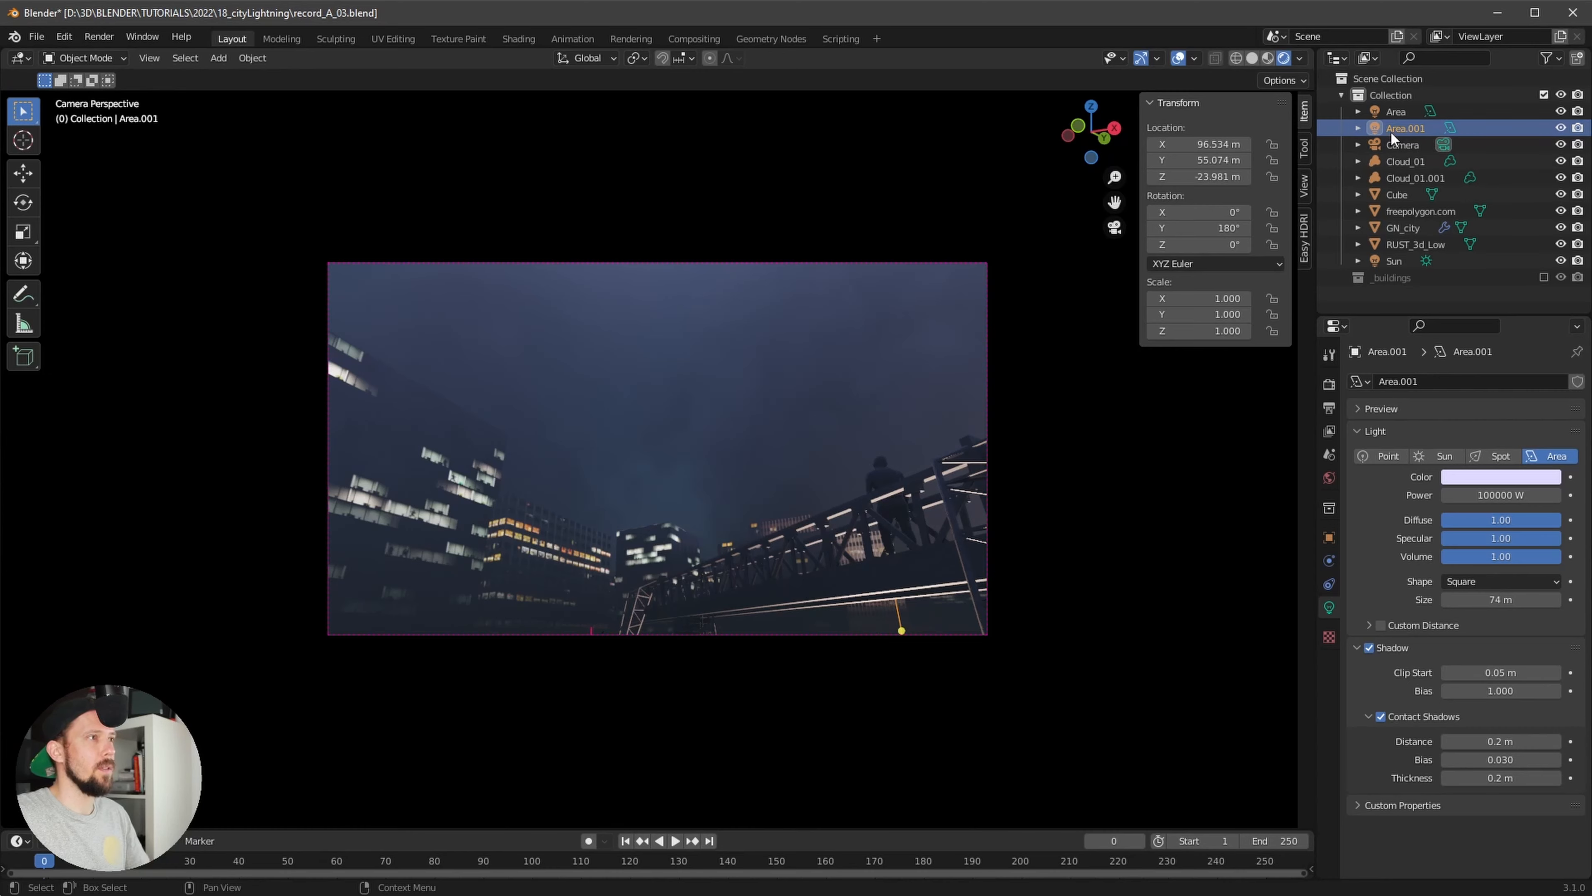
# Set the location of Area.001 to X 25.485 m, Y -51.45 m and Z 0 m
pyautogui.click(1239, 146)
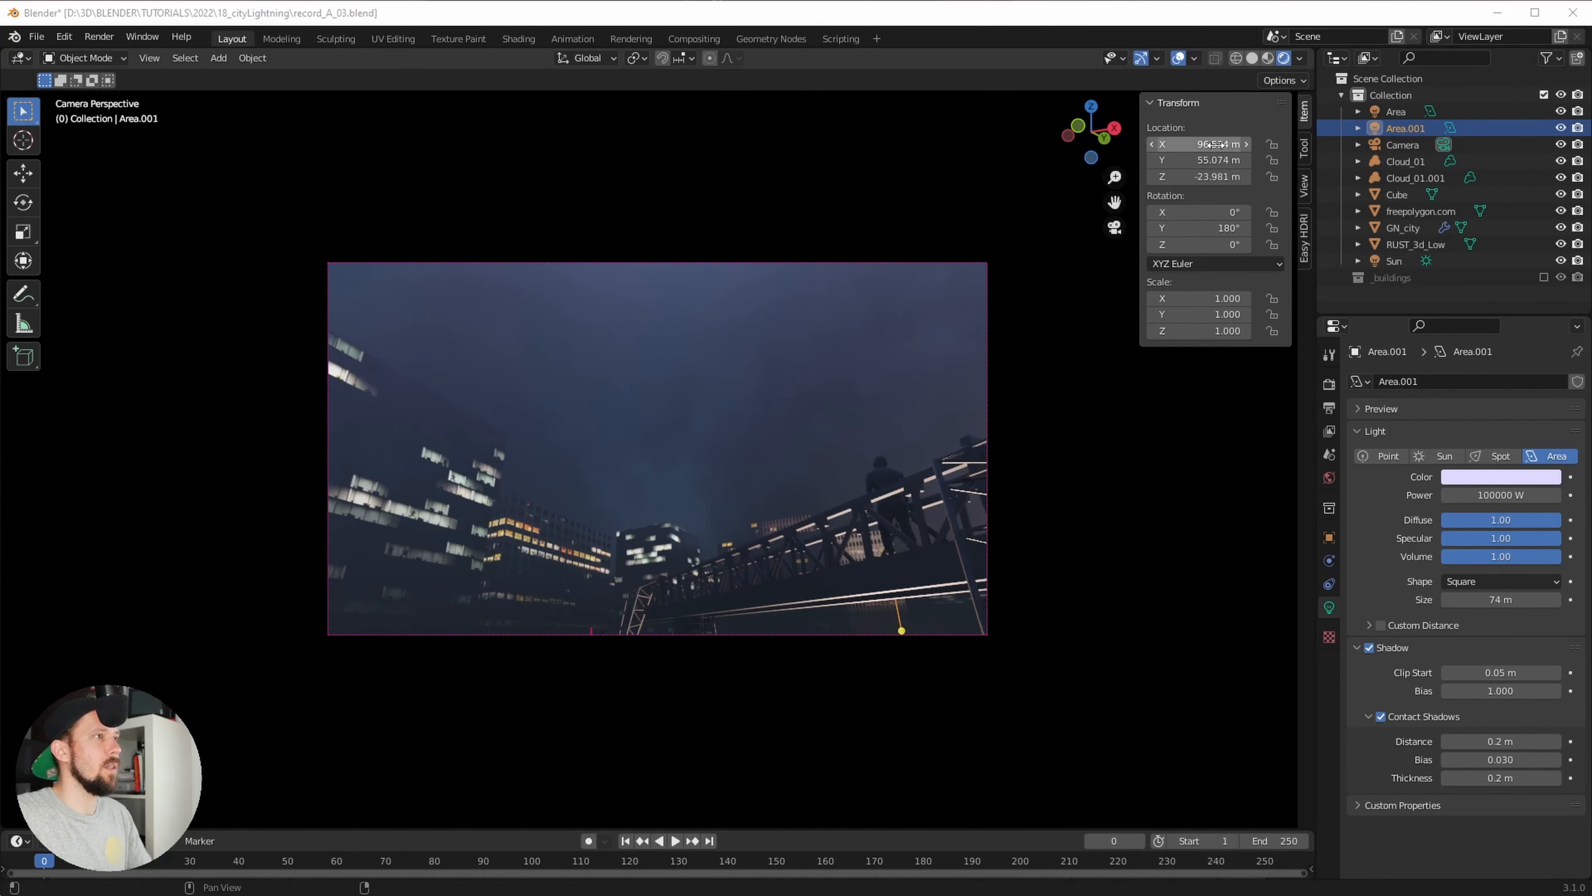
pyautogui.write('25.485')
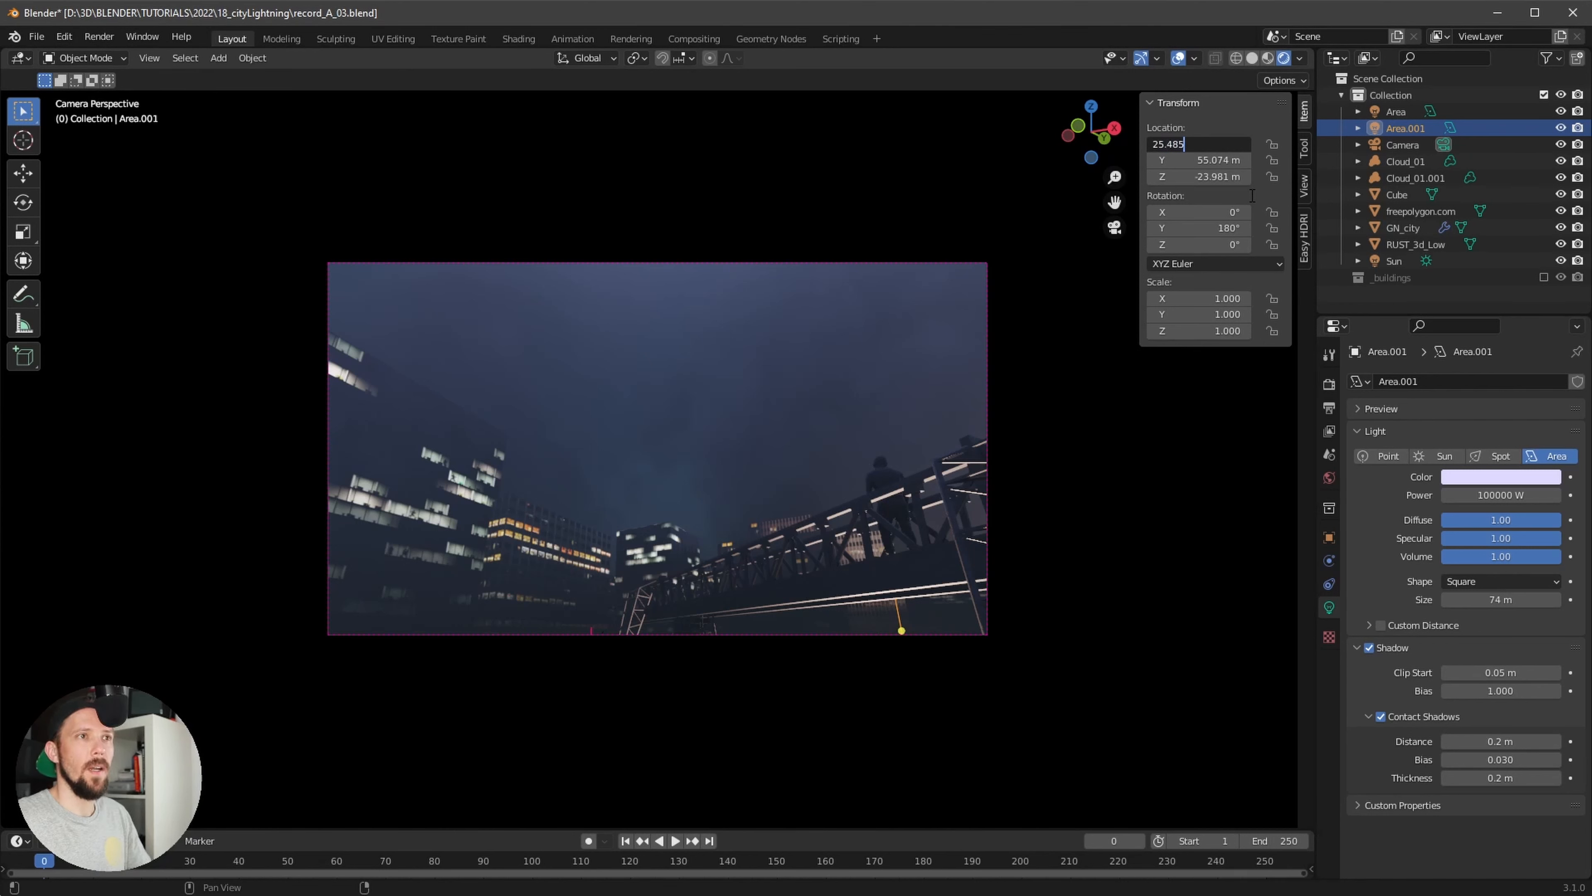
pyautogui.press('Tab')
pyautogui.press('BackSpace')
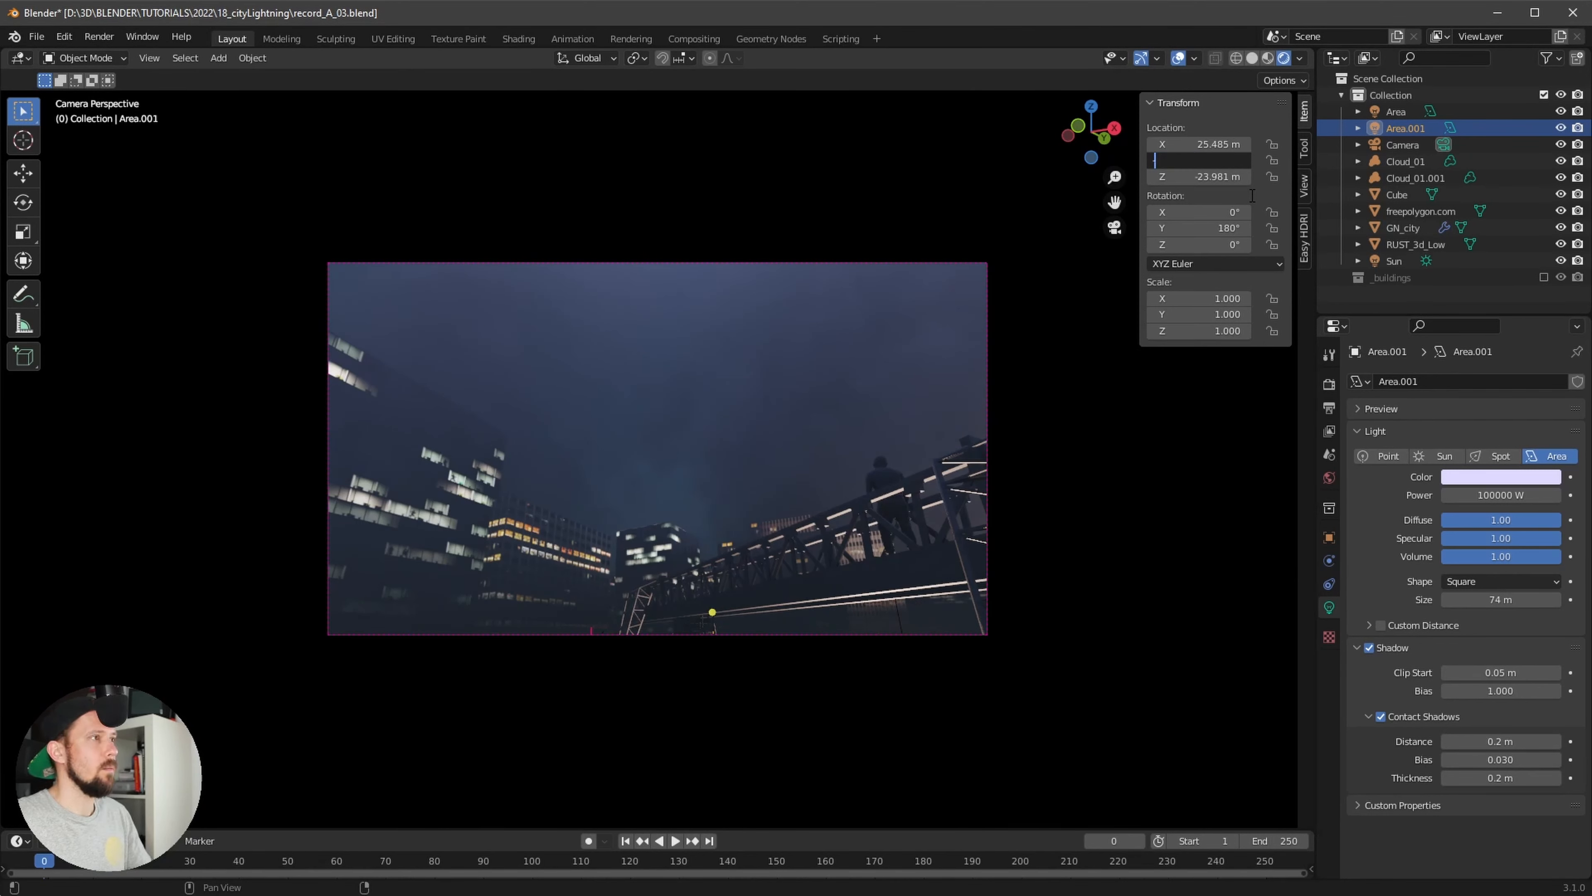
pyautogui.write('-51.4')
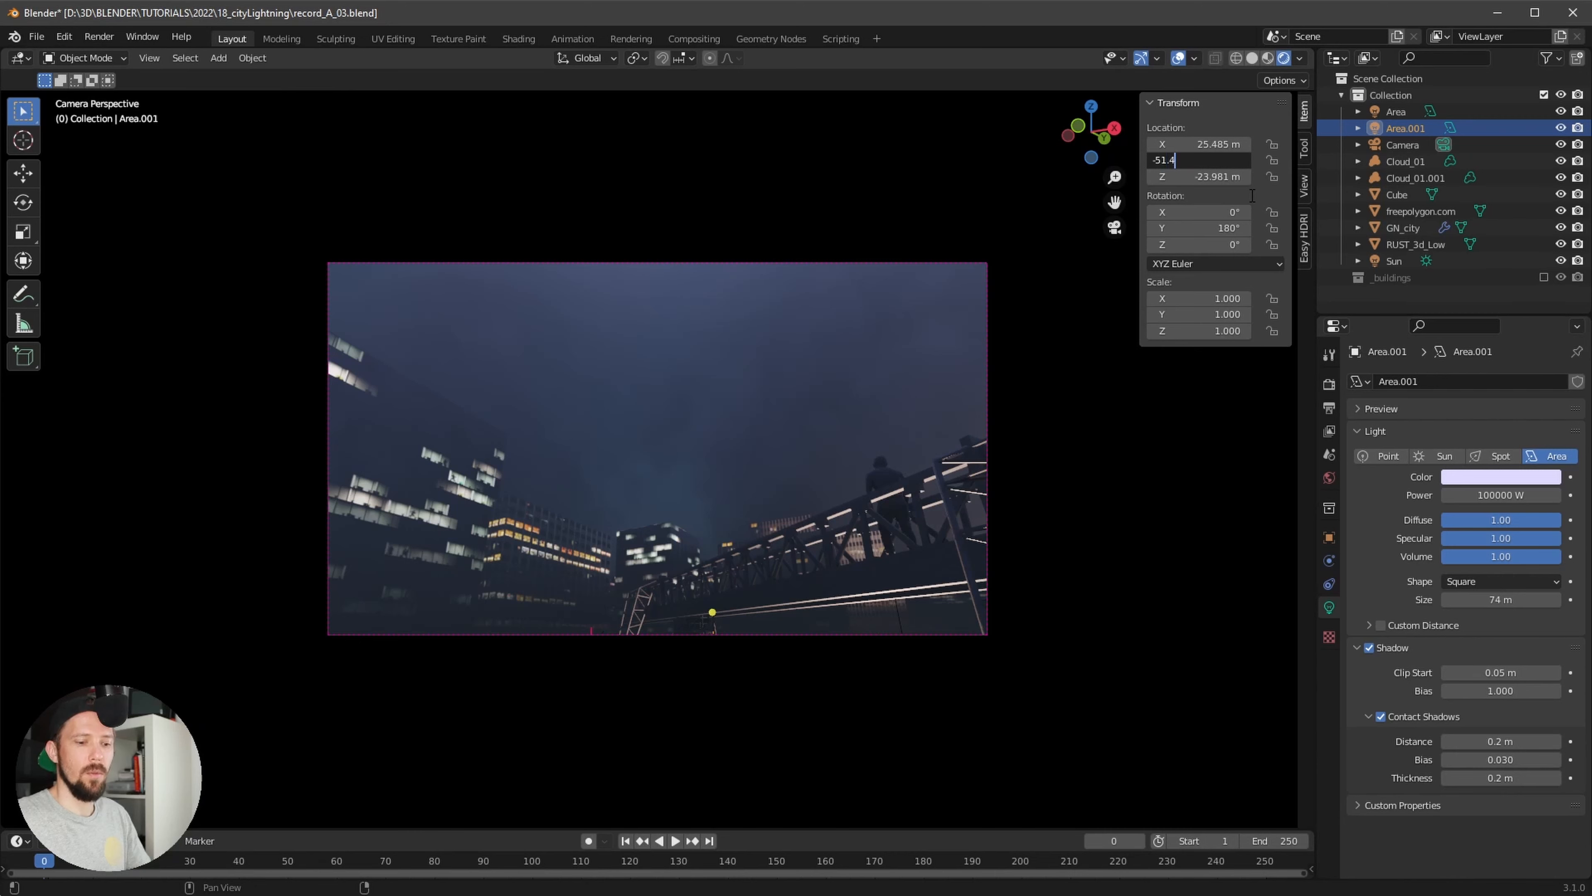
pyautogui.write('5')
pyautogui.press('Tab')
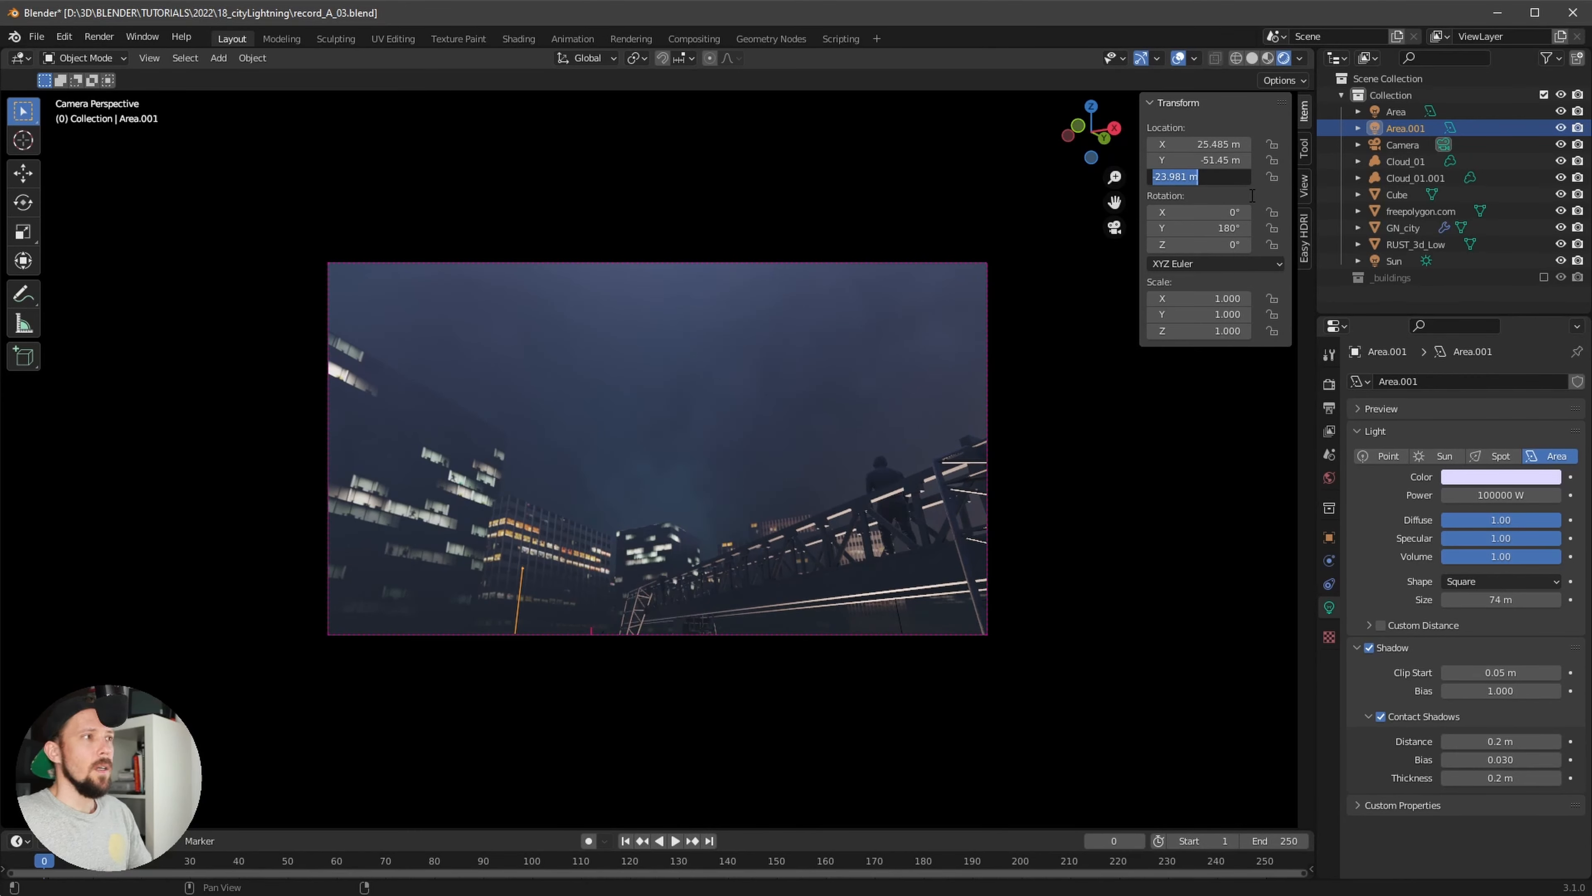
pyautogui.write('0')
pyautogui.press('Return')
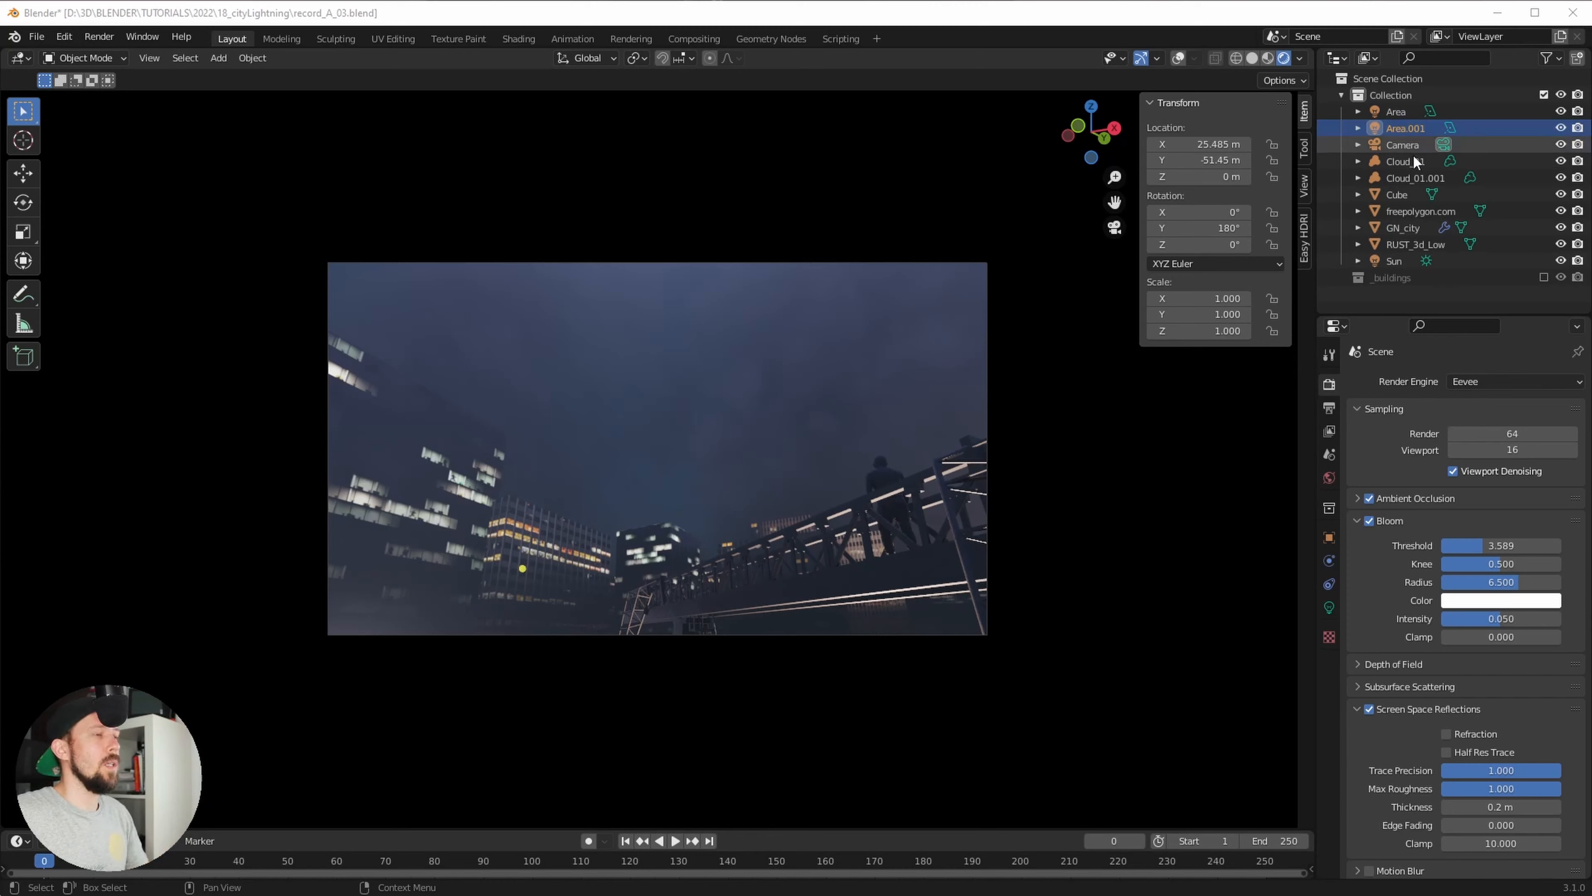
# Rename the large flat Cube object that surrounds the scene as FOG
pyautogui.click(1399, 195)
pyautogui.doubleClick(1404, 196)
pyautogui.write('F')
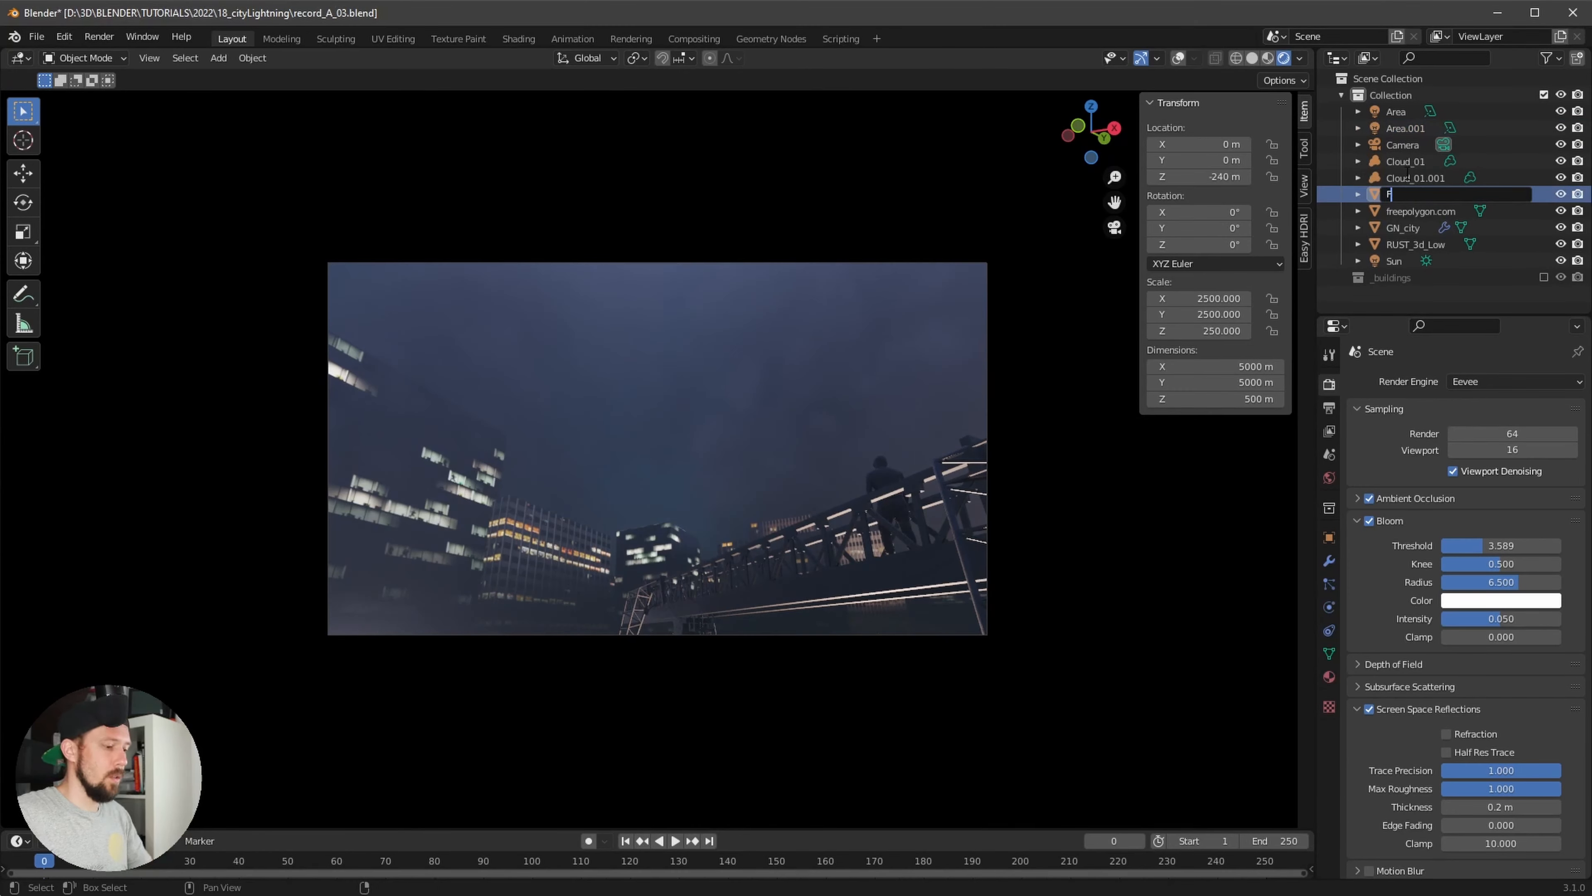
pyautogui.write('OG')
pyautogui.press('Return')
# Compare the scene without and with the FOG object by hiding it and showing it again, and clear the selection
pyautogui.click(1560, 194)
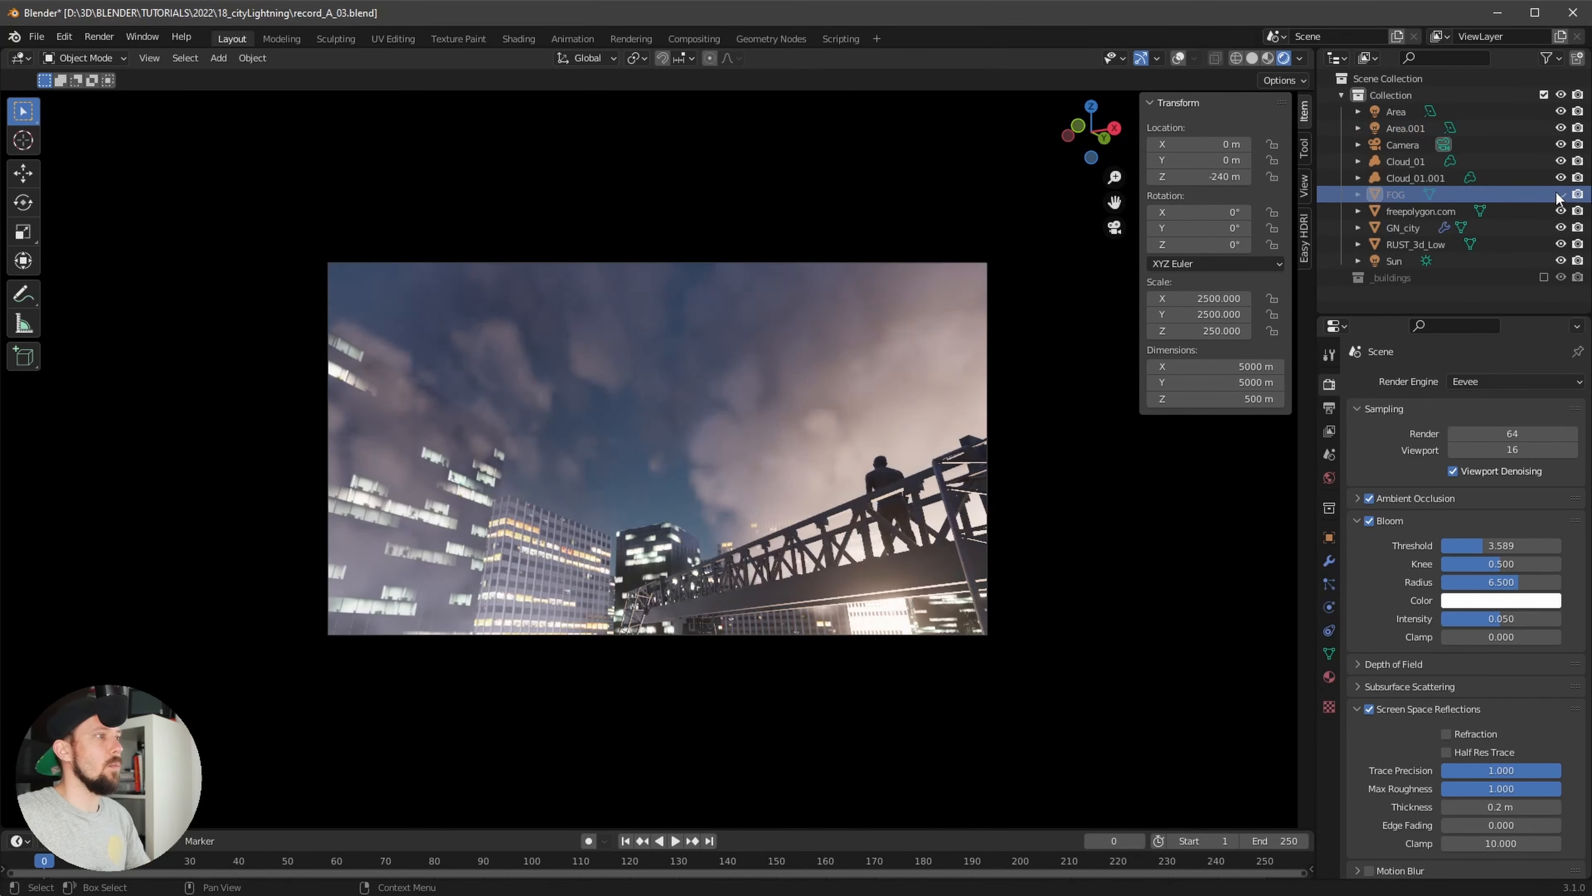
pyautogui.click(1561, 195)
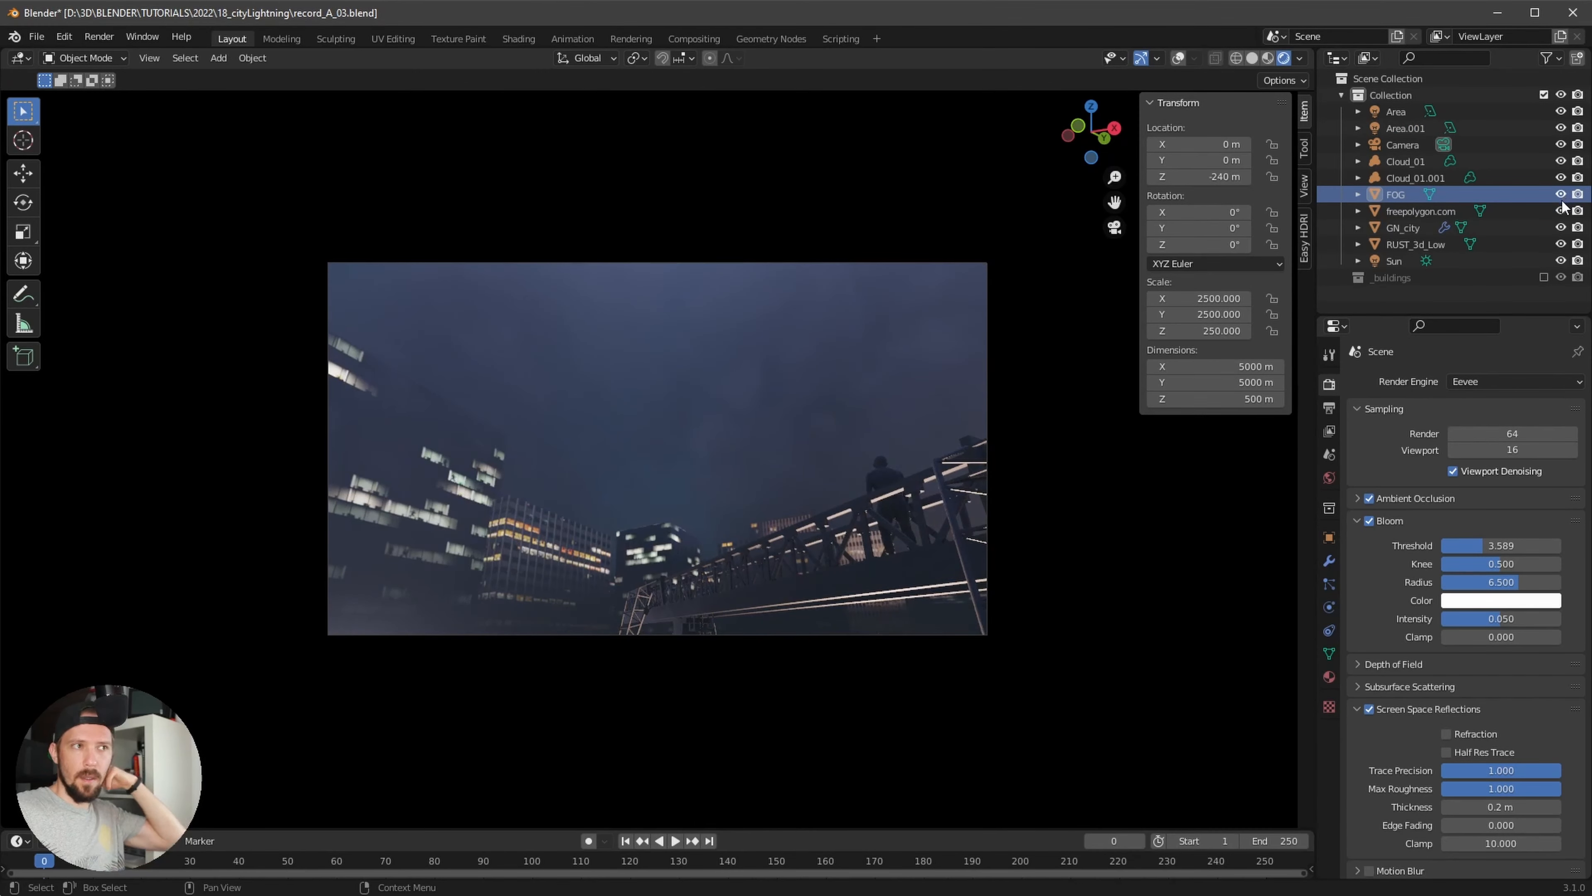
pyautogui.click(1382, 304)
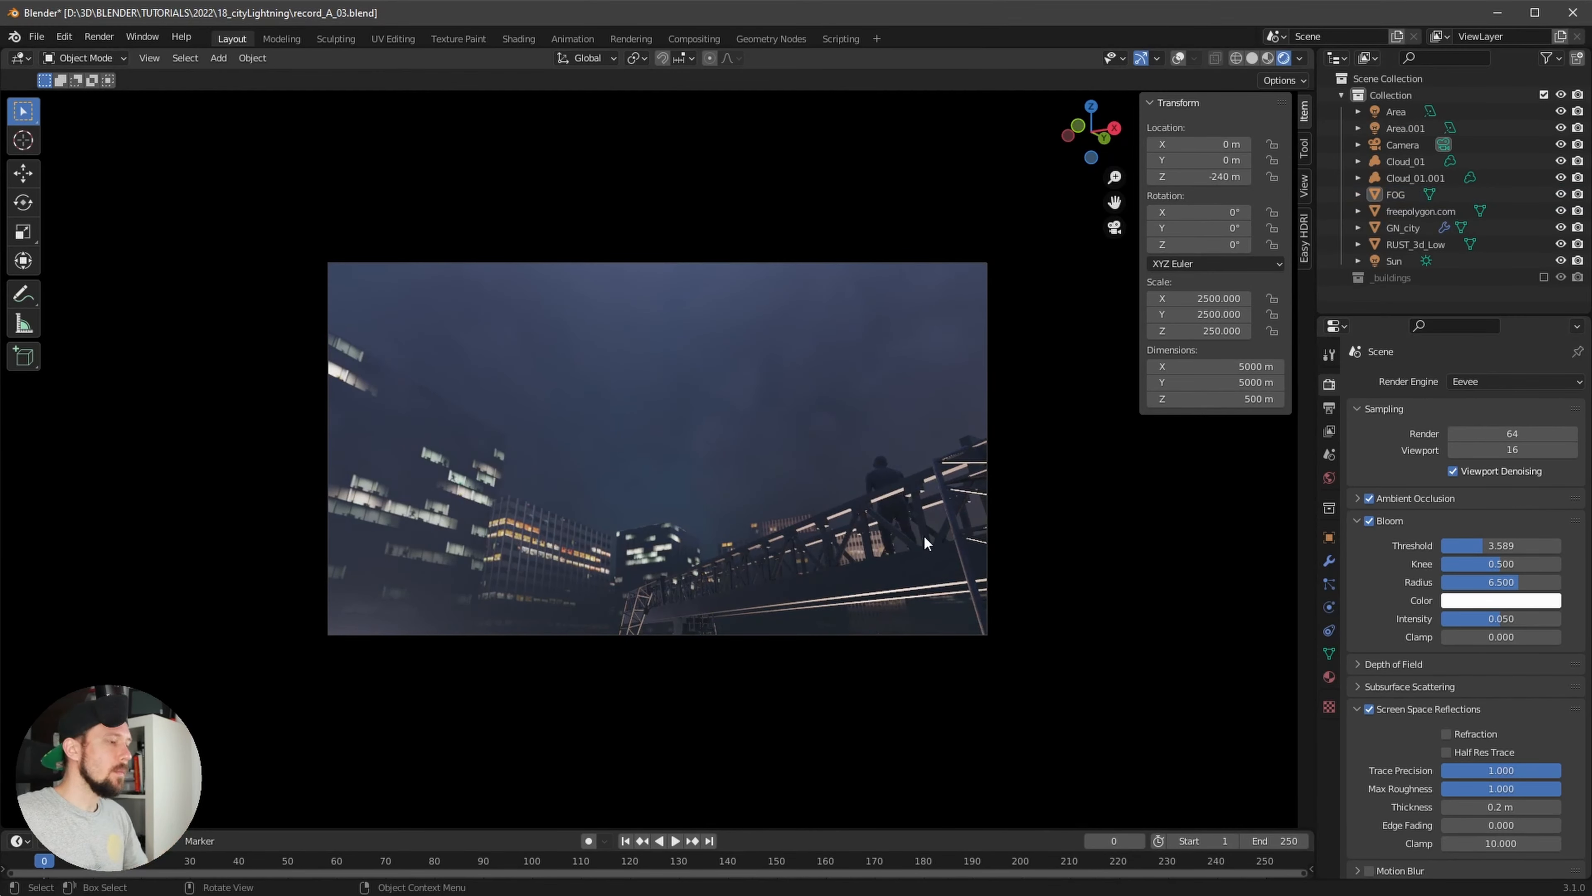
# Add a cube mesh at the world origin and name it GN_lightning
pyautogui.hotkey('shift', 'a')
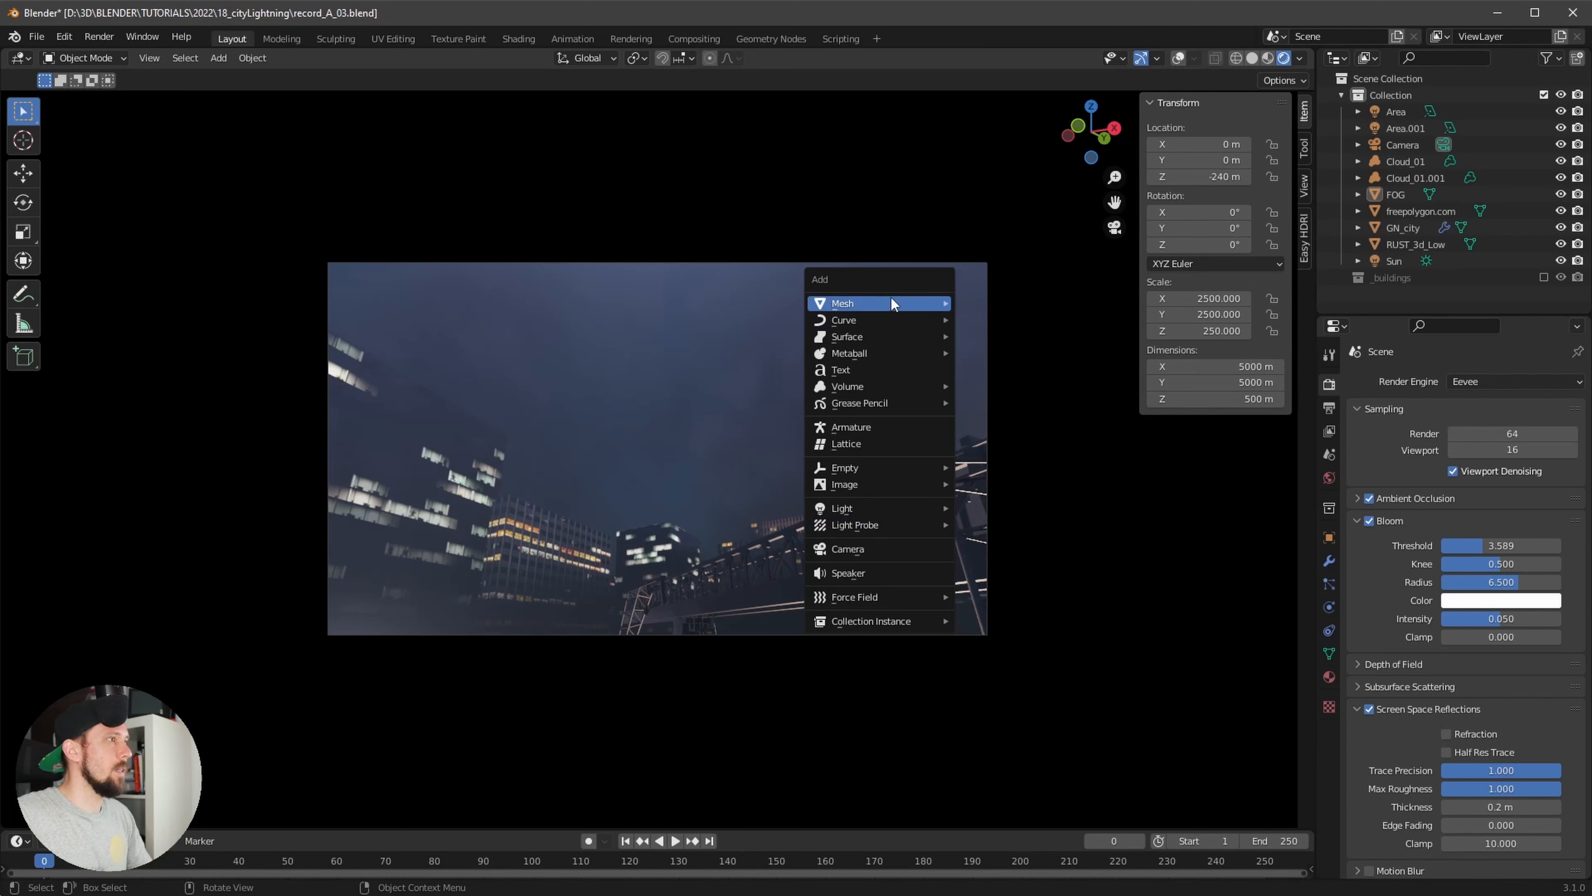
pyautogui.moveTo(893, 304)
pyautogui.click(996, 313)
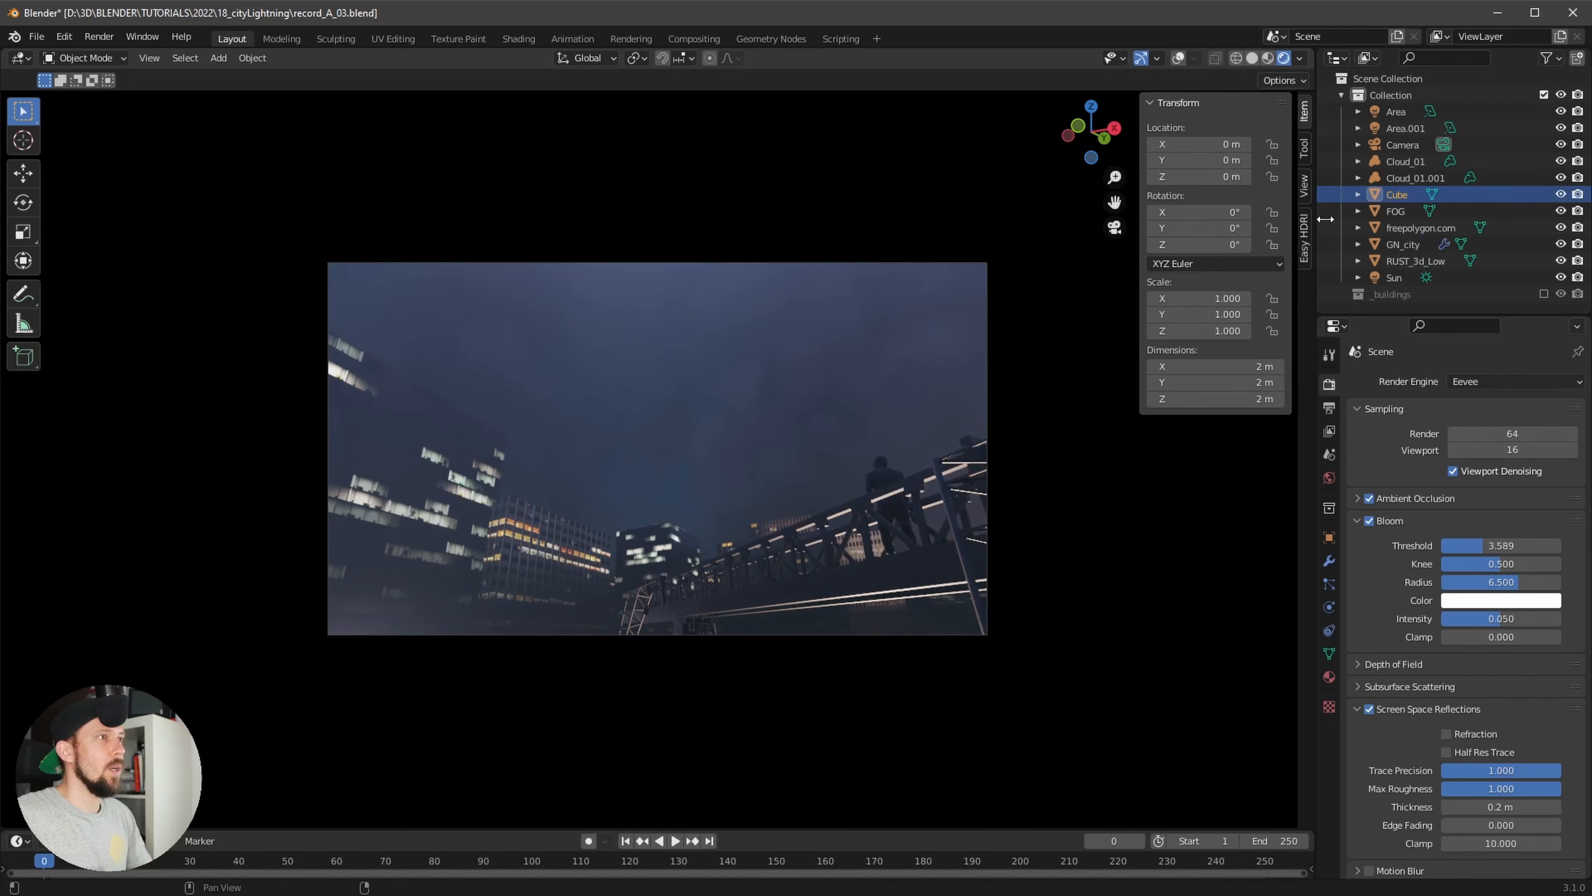
pyautogui.click(1379, 197)
pyautogui.doubleClick(1395, 194)
pyautogui.write('GN')
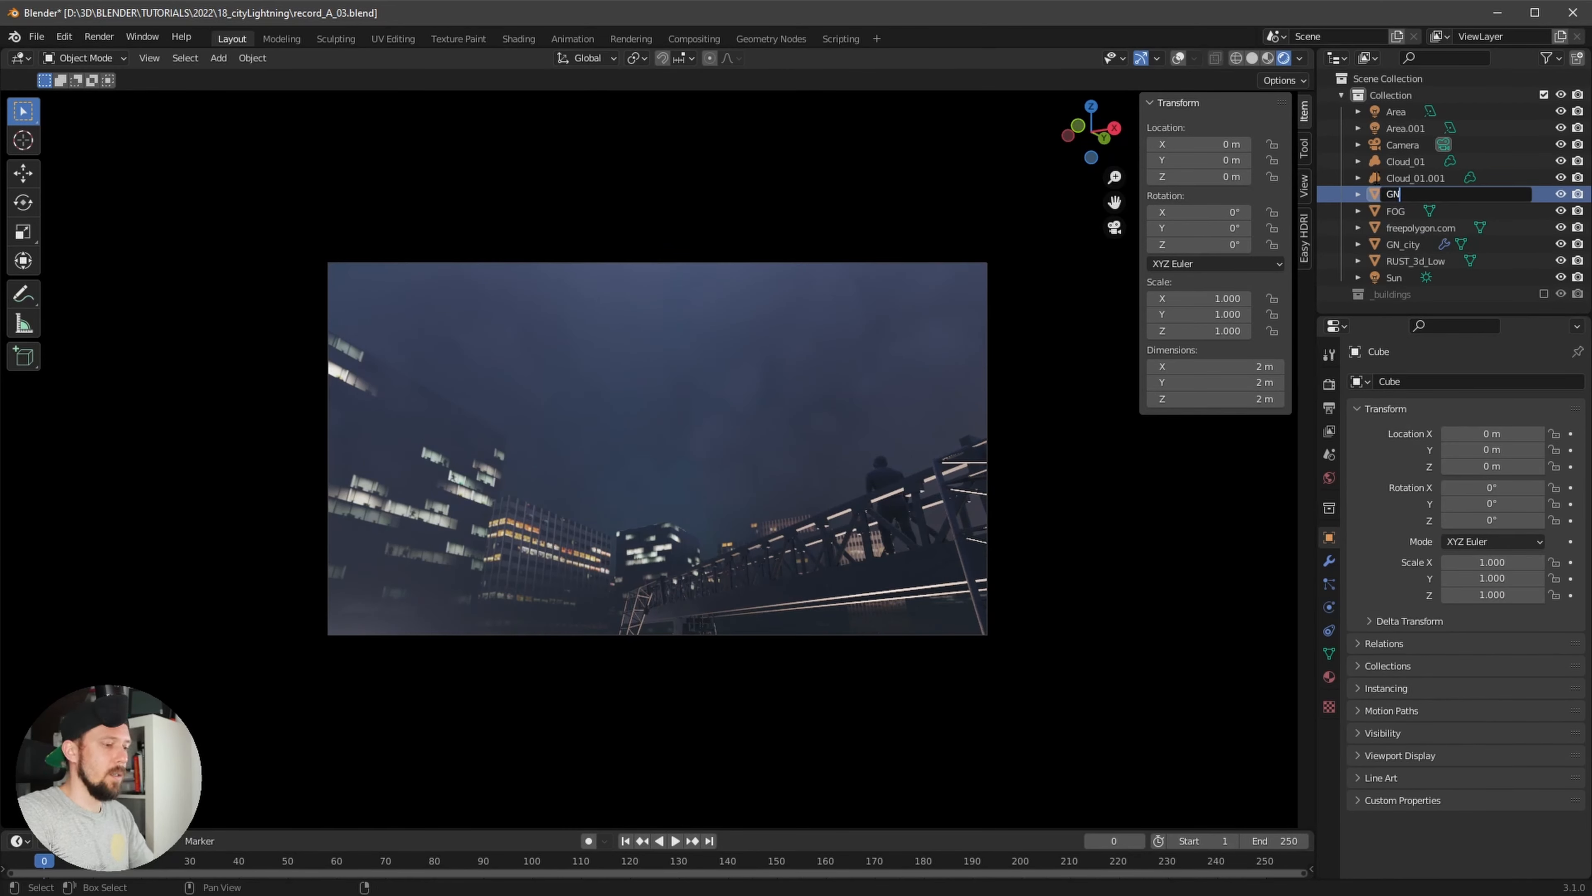
pyautogui.write('_lightning')
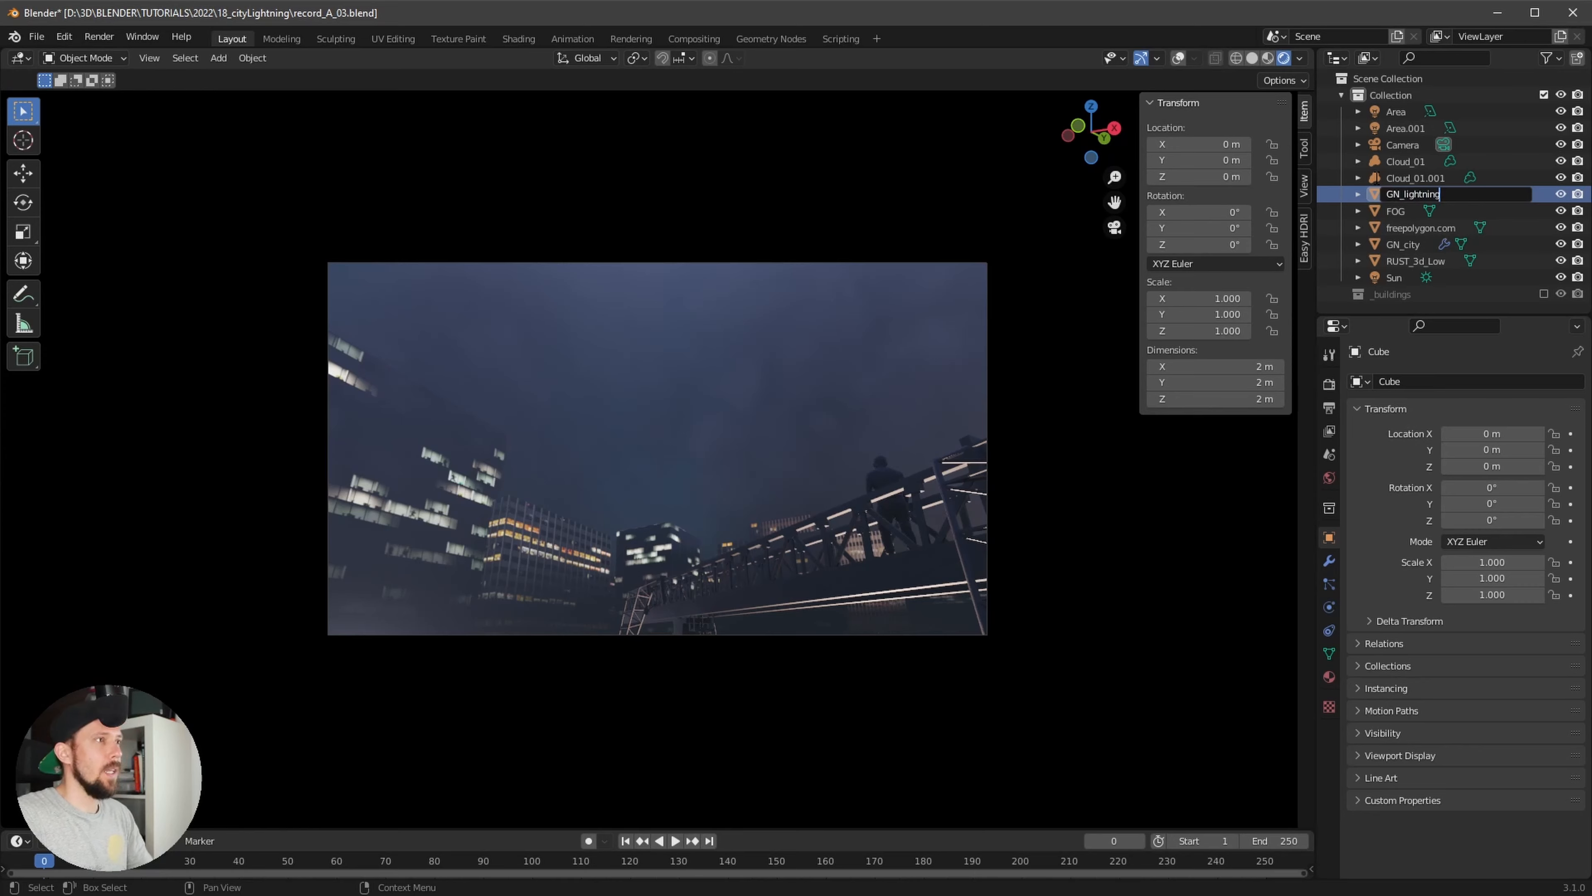
pyautogui.press('Return')
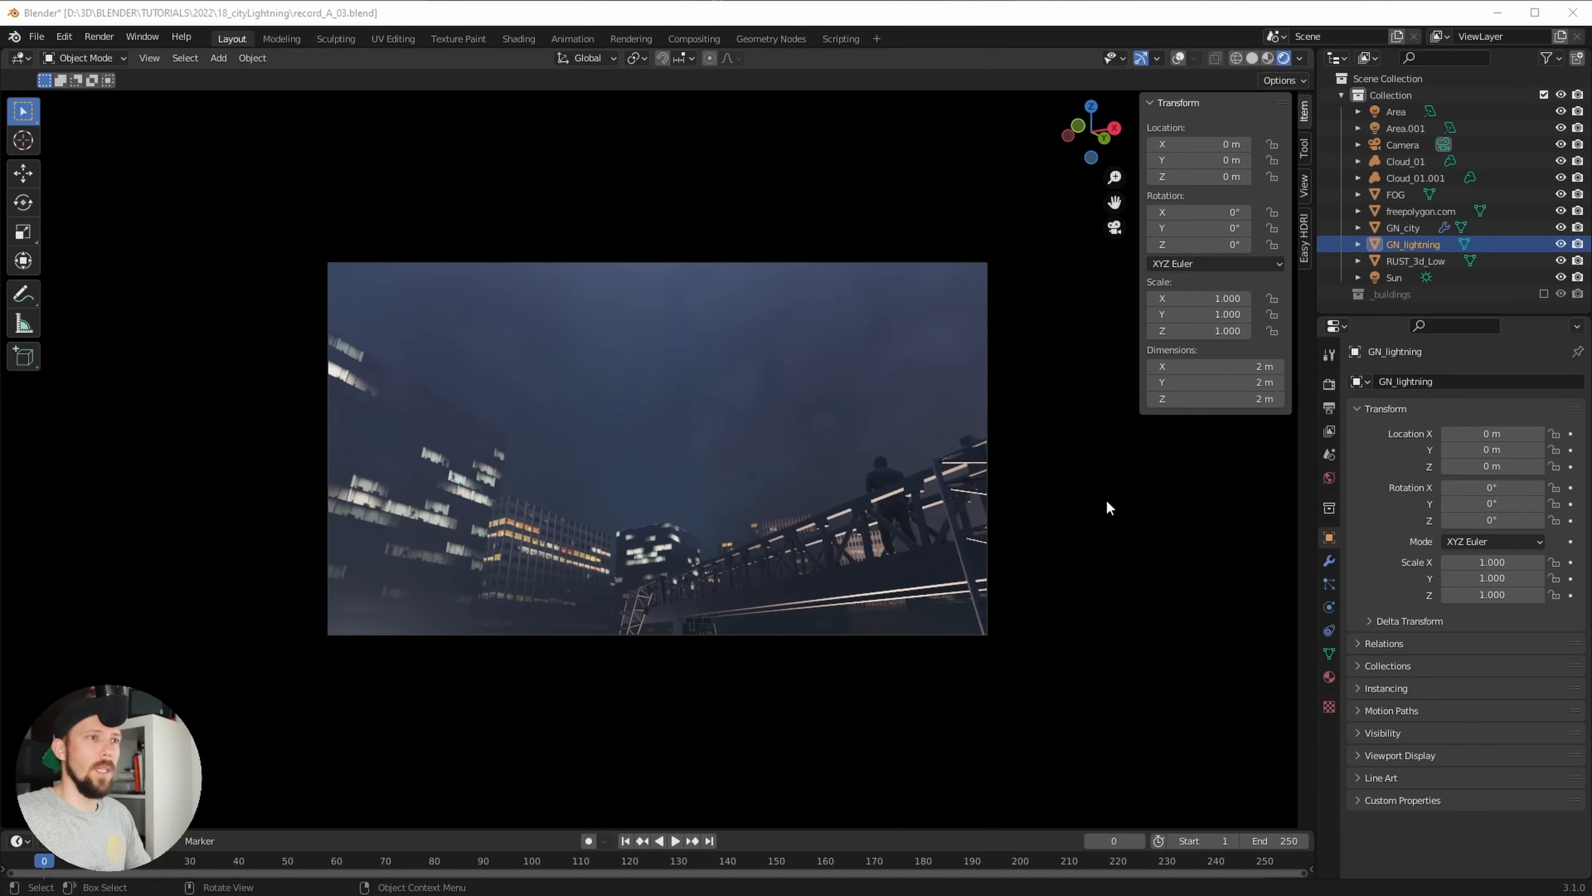
# Add a Bezier curve at the world origin and turn on the viewport overlays
pyautogui.click(1143, 580)
pyautogui.hotkey('shift', 'a')
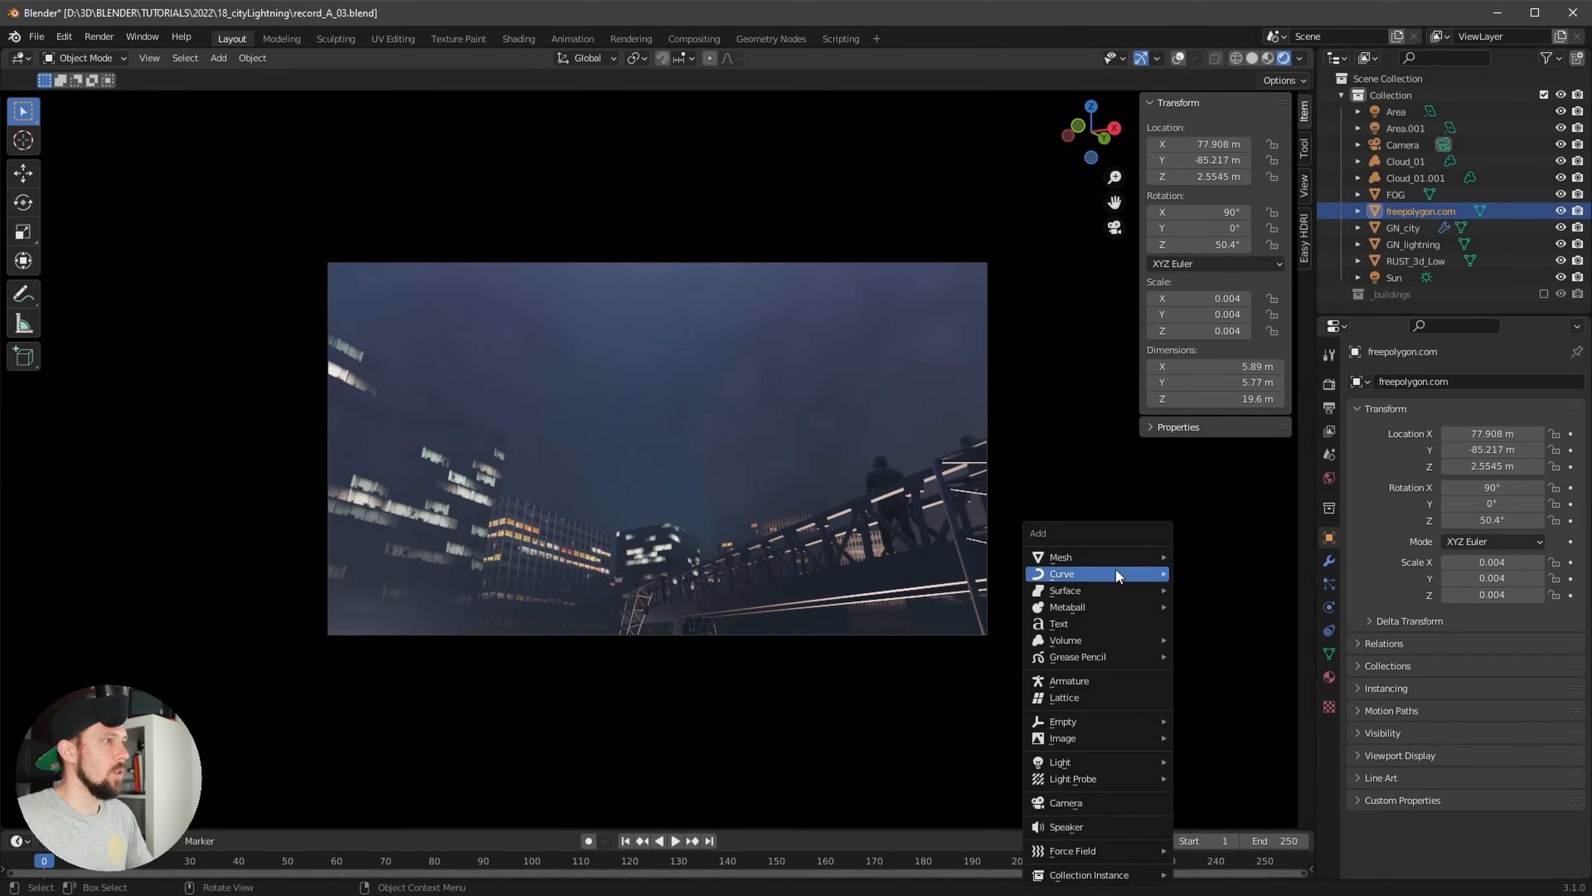
pyautogui.moveTo(1119, 573)
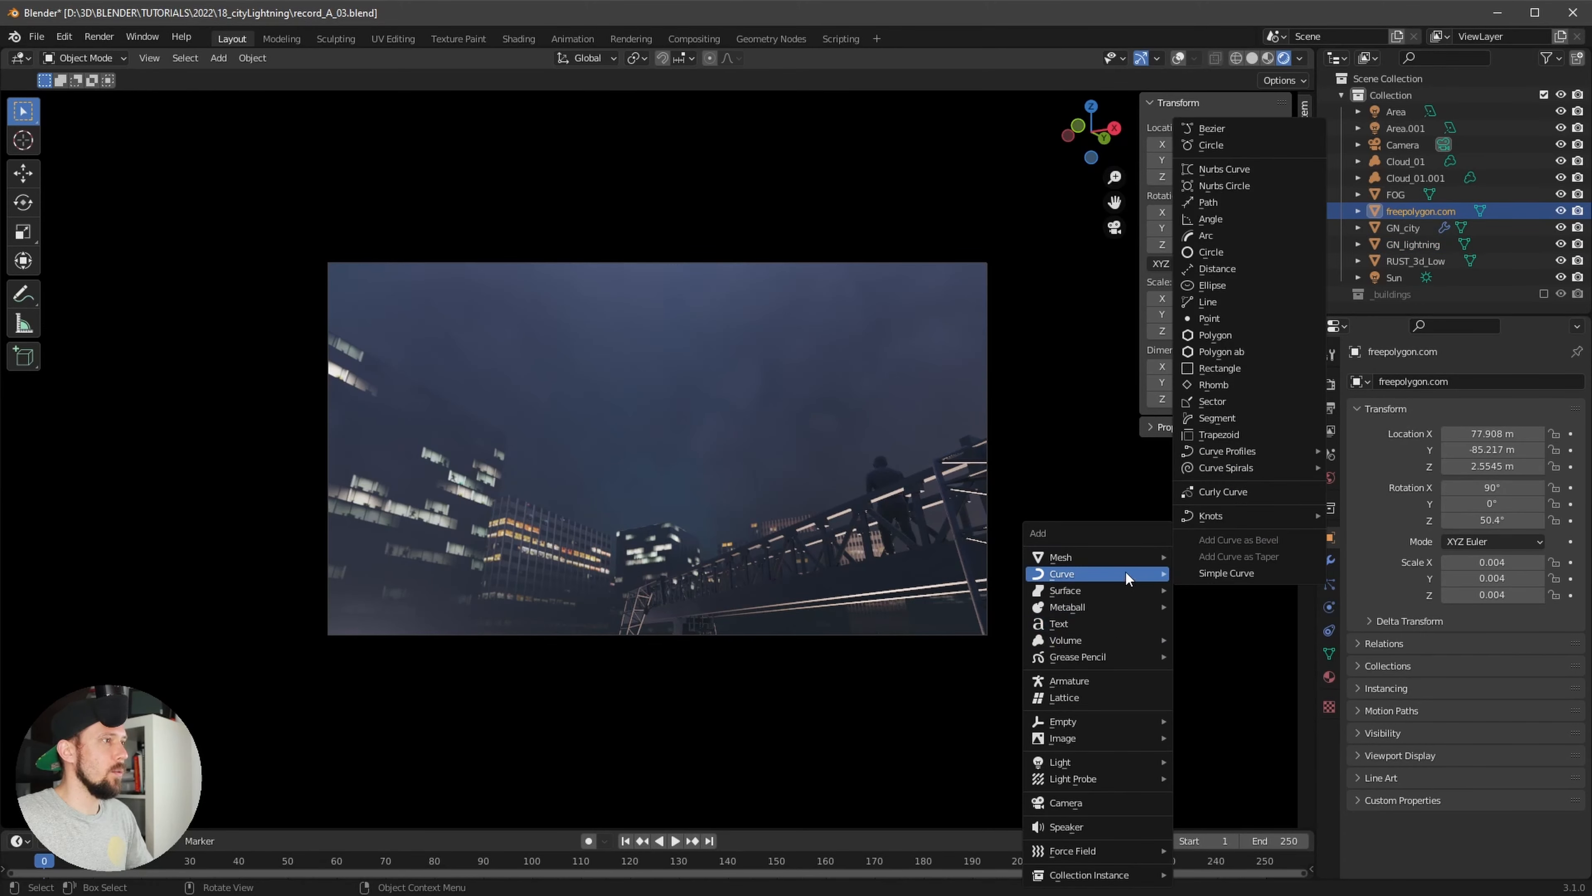
pyautogui.click(1217, 129)
pyautogui.hotkey('shift', 'alt', 'z')
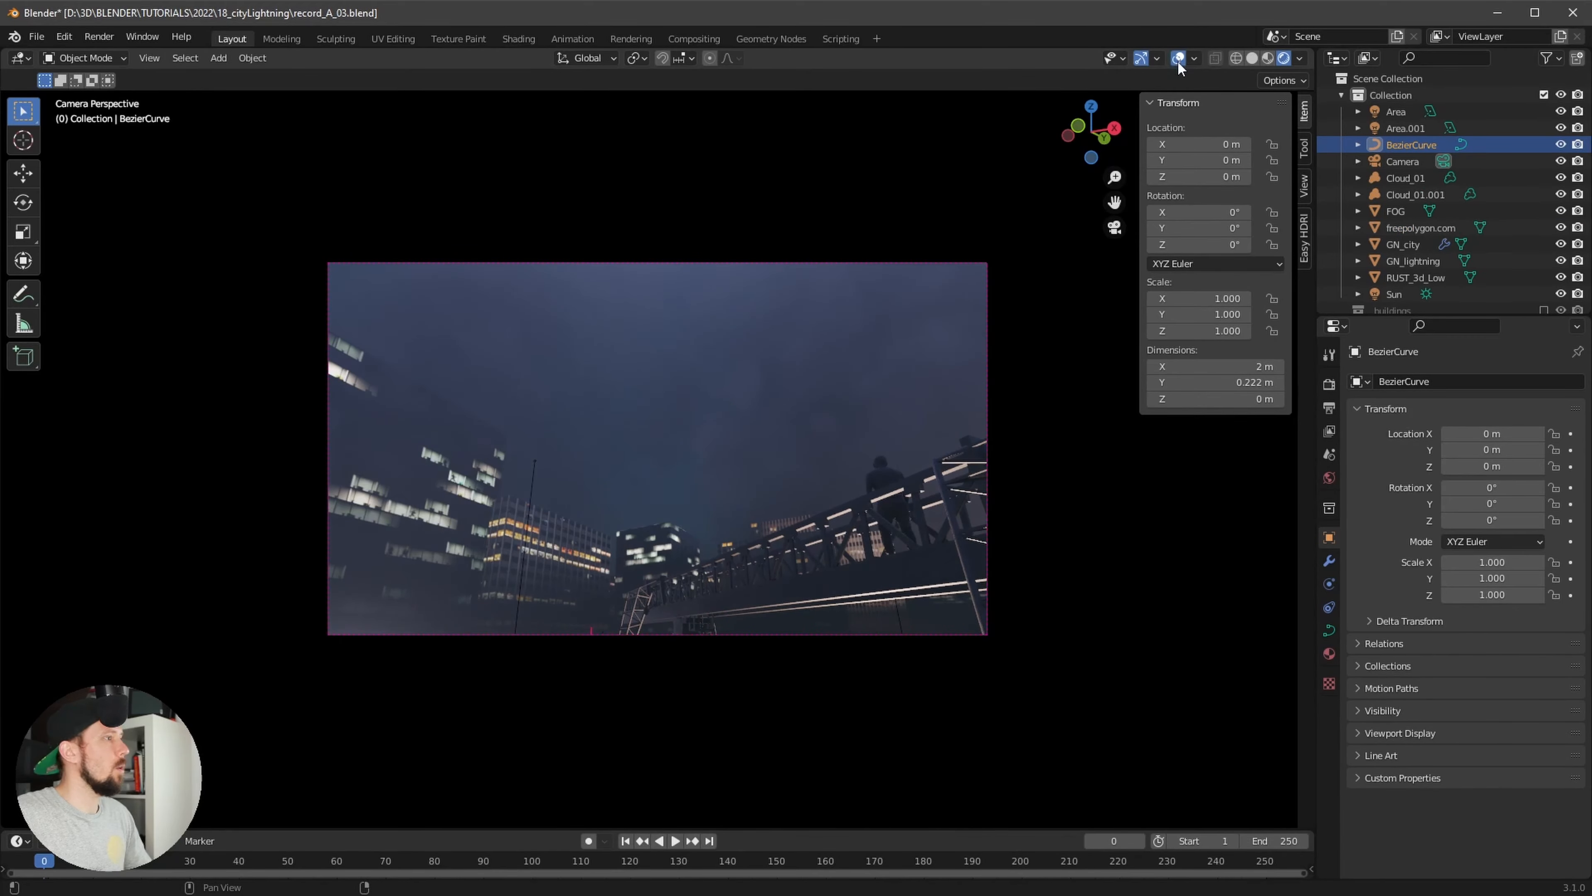
# Rename the new Bezier curve object as _lightning
pyautogui.moveTo(1038, 513); pyautogui.dragTo(959, 483, button='middle')
pyautogui.doubleClick(1407, 144)
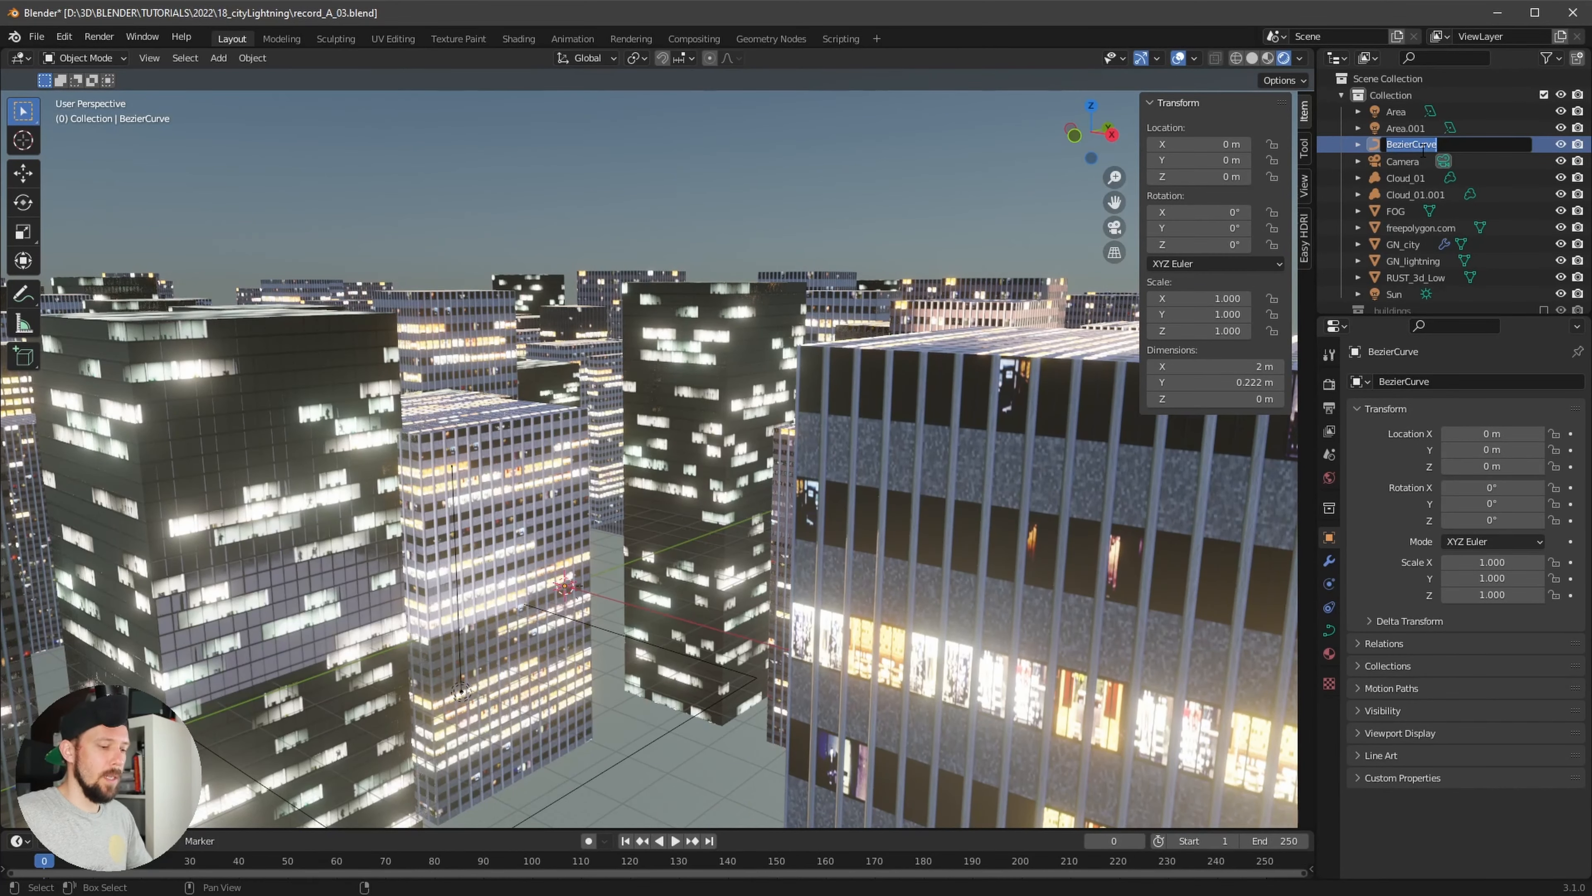
pyautogui.press('BackSpace')
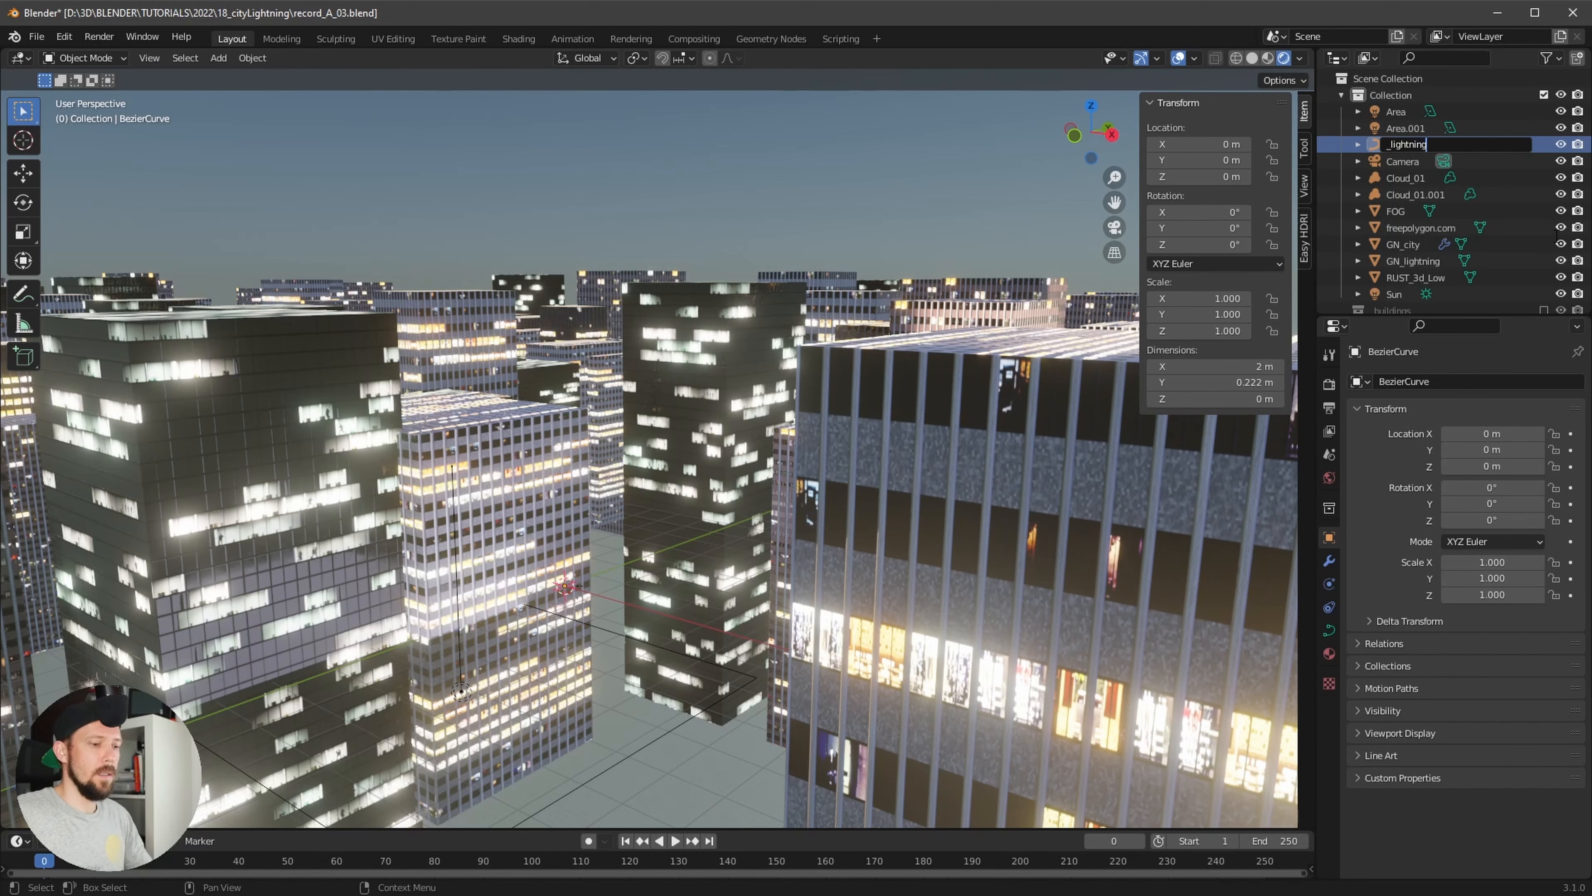
pyautogui.write('_lightning')
pyautogui.press('Return')
# Enter Edit Mode on the _lightning curve and hide the GN_city and GN_lightning objects in the viewport
pyautogui.scroll(-5, 1191, 439)
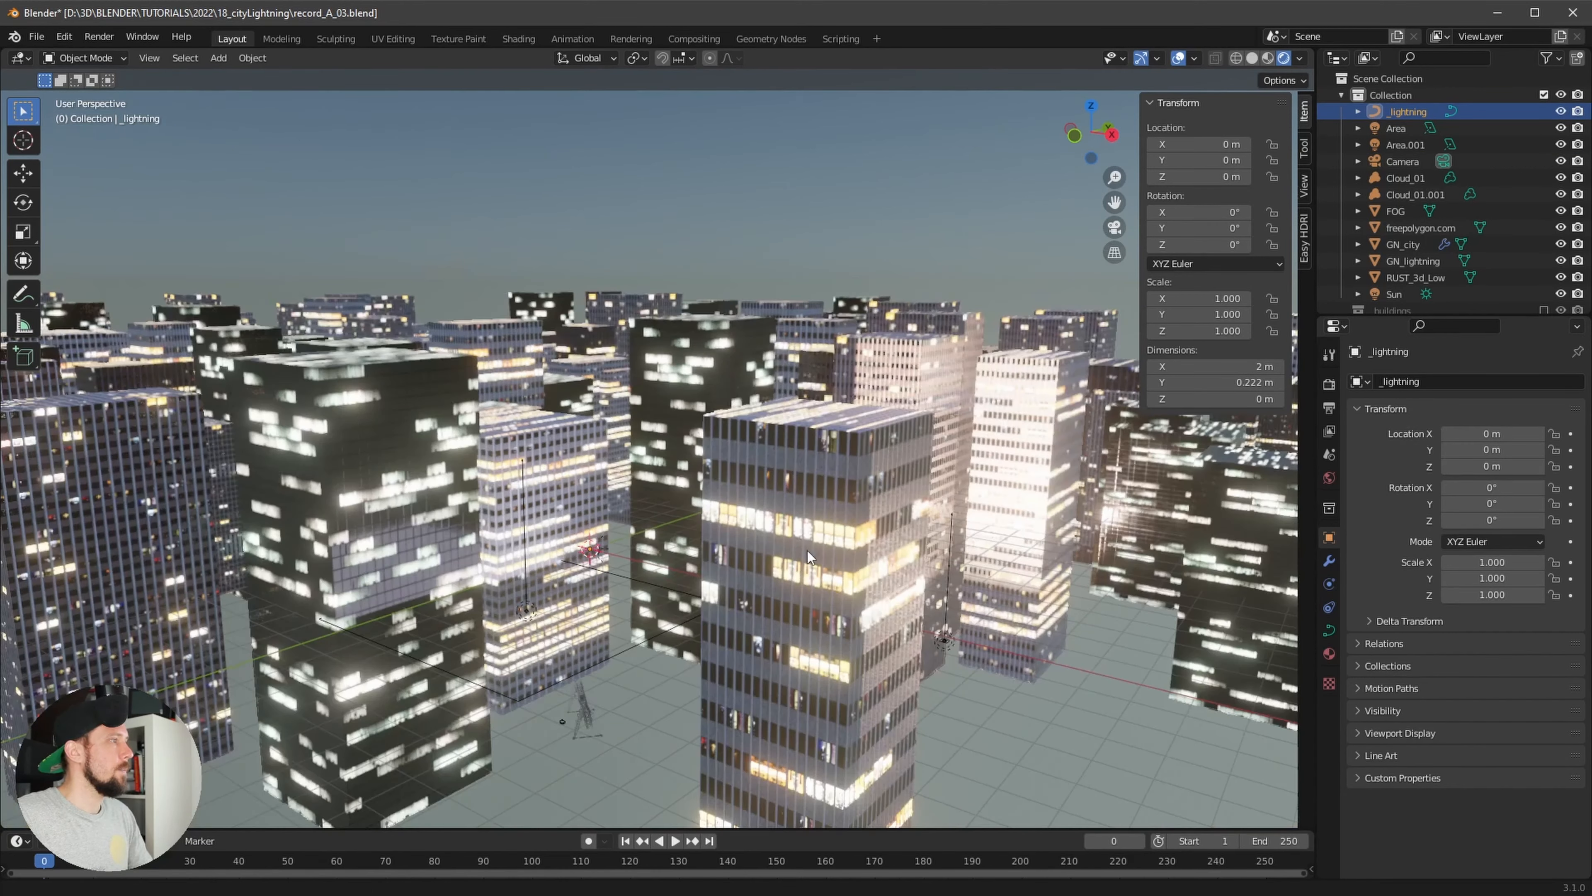
pyautogui.press('Tab')
pyautogui.moveTo(1003, 313); pyautogui.dragTo(1097, 392, button='middle')
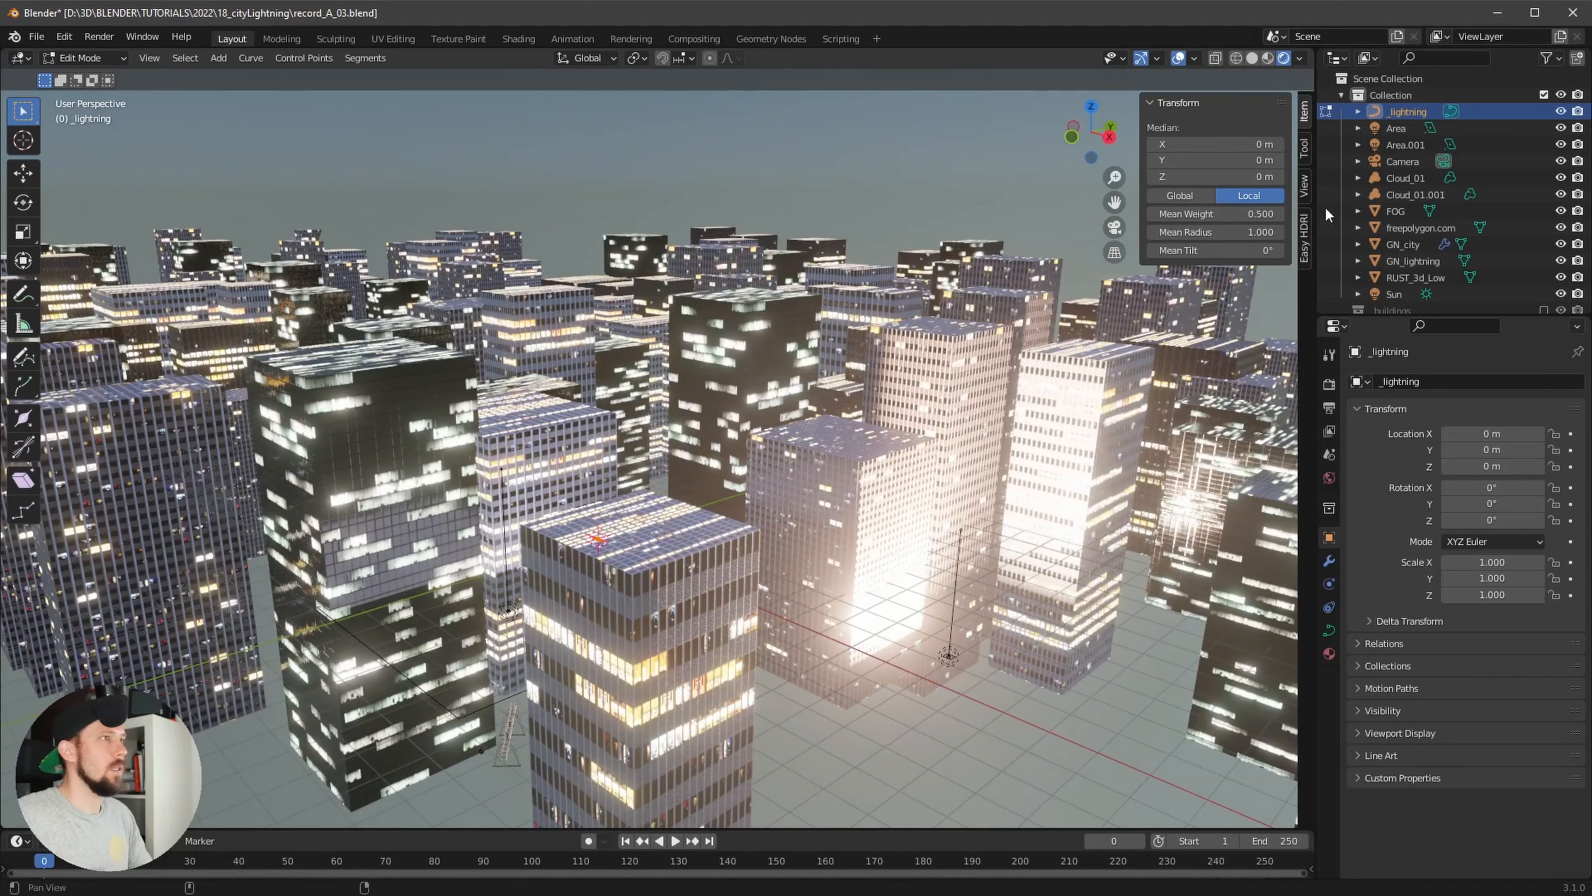
pyautogui.moveTo(993, 307); pyautogui.dragTo(978, 401, button='middle')
pyautogui.press('Tab')
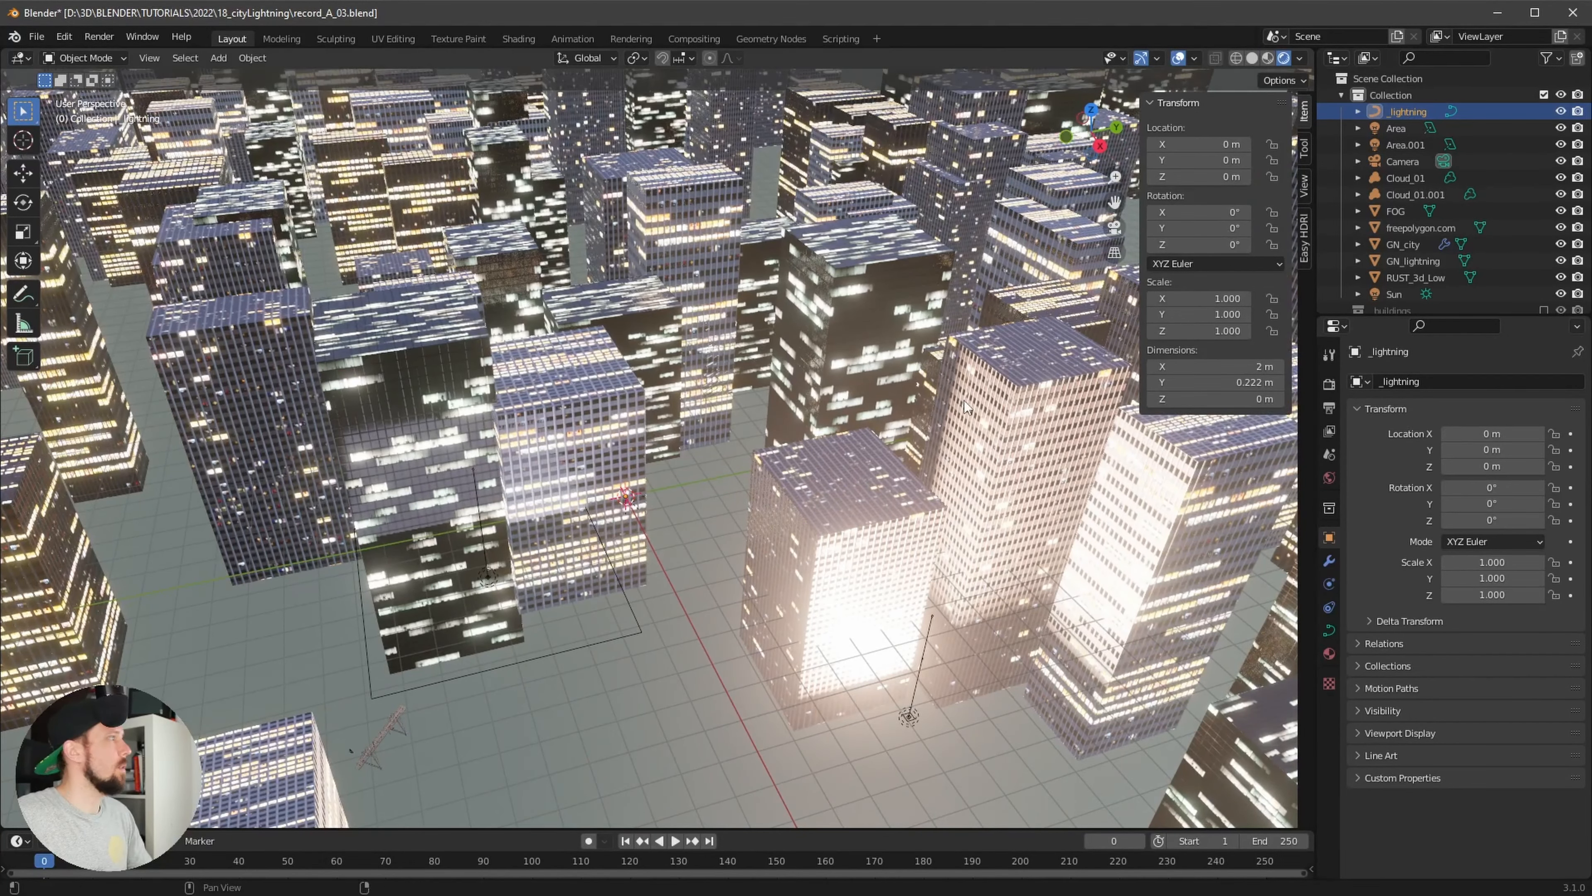
pyautogui.press('Tab')
pyautogui.moveTo(703, 557)
pyautogui.mouseDown(button='middle')
pyautogui.moveTo(660, 578)
pyautogui.moveTo(712, 552)
pyautogui.mouseUp(button='middle')
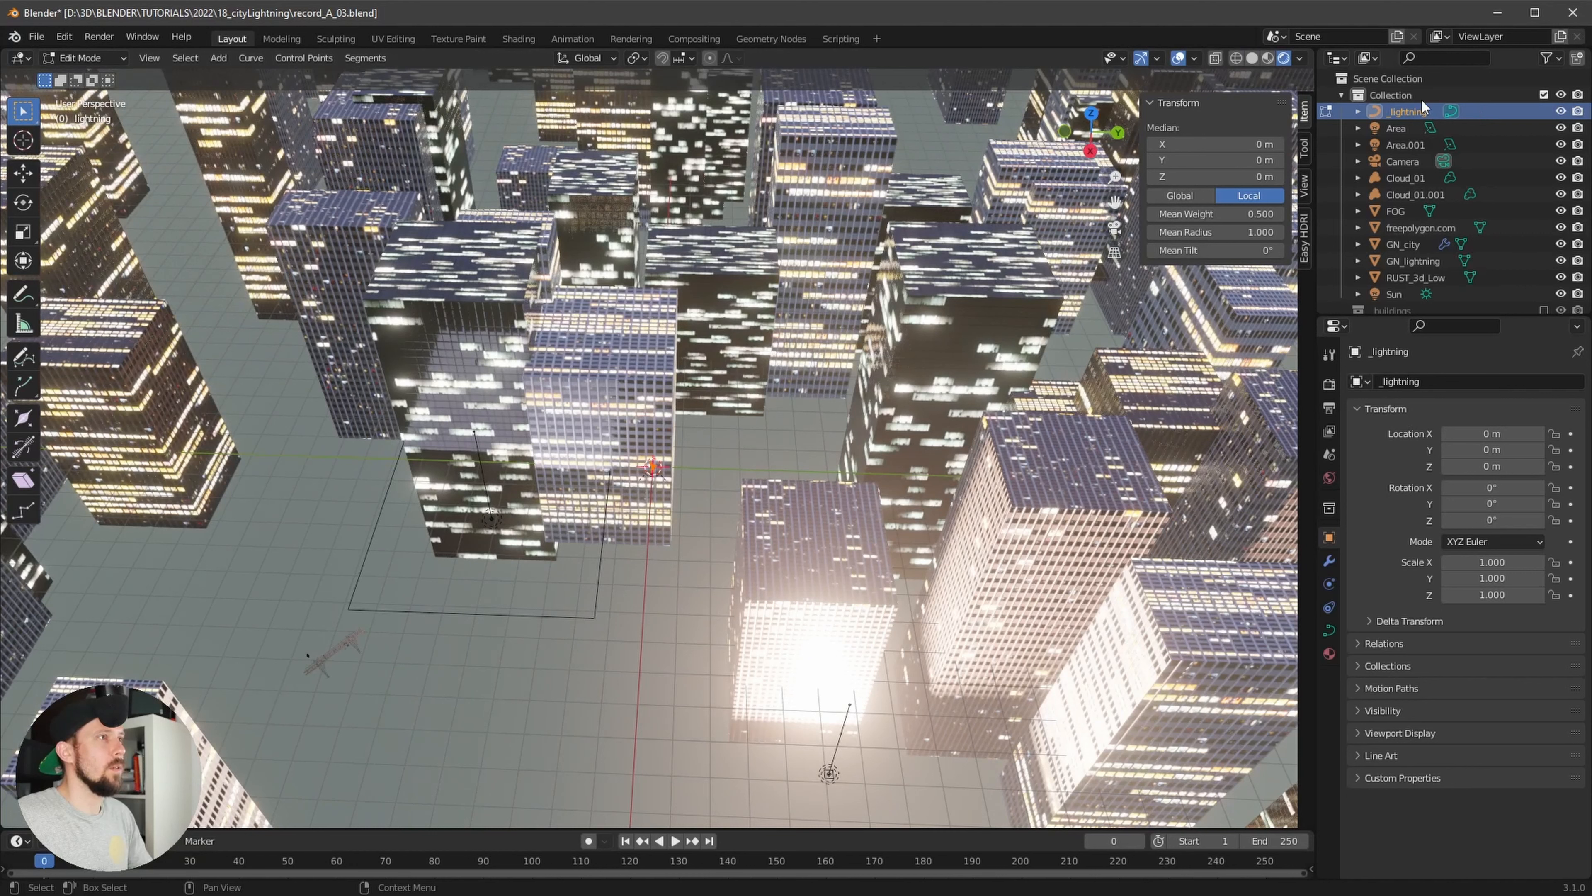
pyautogui.moveTo(1560, 243); pyautogui.dragTo(1561, 260)
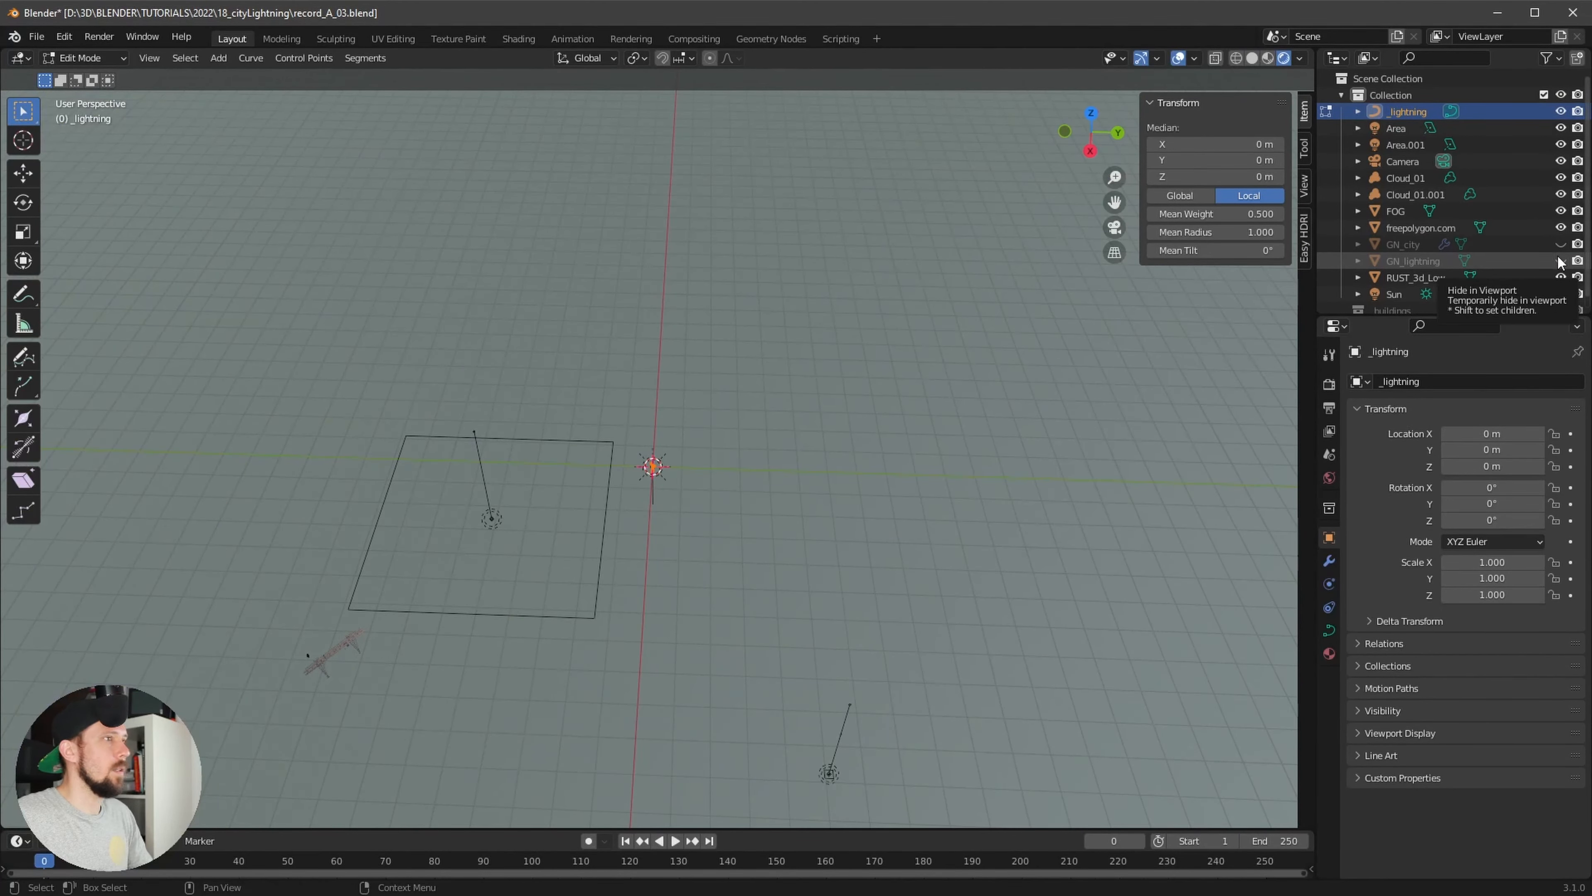
# Hide the Cloud_01, Cloud_01.001 and FOG objects in the viewport
pyautogui.moveTo(928, 461)
pyautogui.mouseDown(button='middle')
pyautogui.moveTo(1020, 402)
pyautogui.moveTo(931, 480)
pyautogui.mouseUp(button='middle')
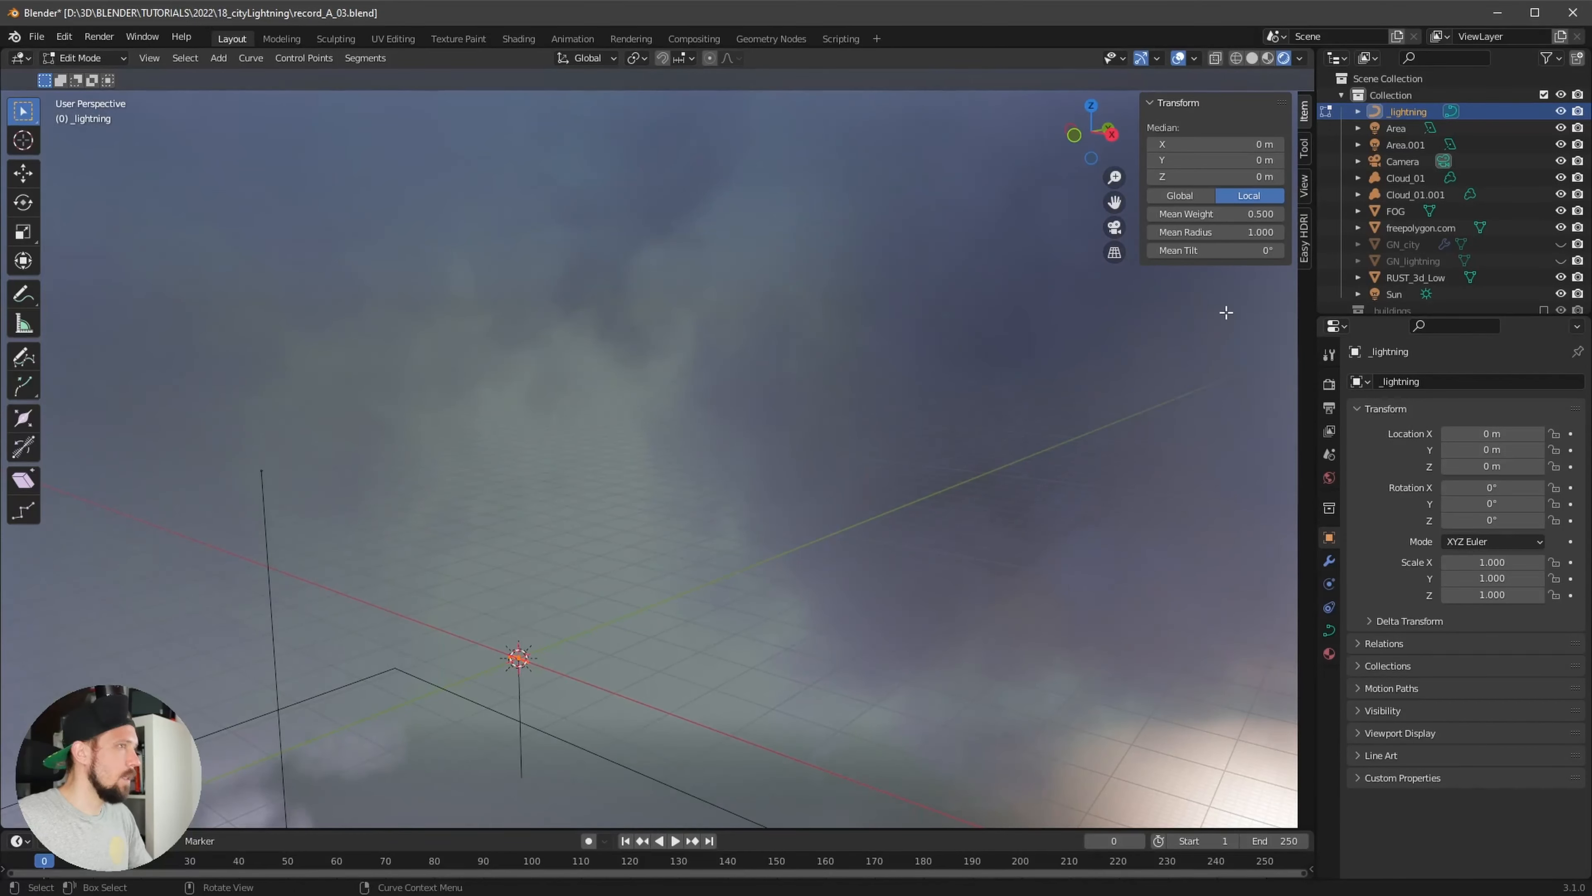
pyautogui.moveTo(1561, 193); pyautogui.dragTo(1561, 177)
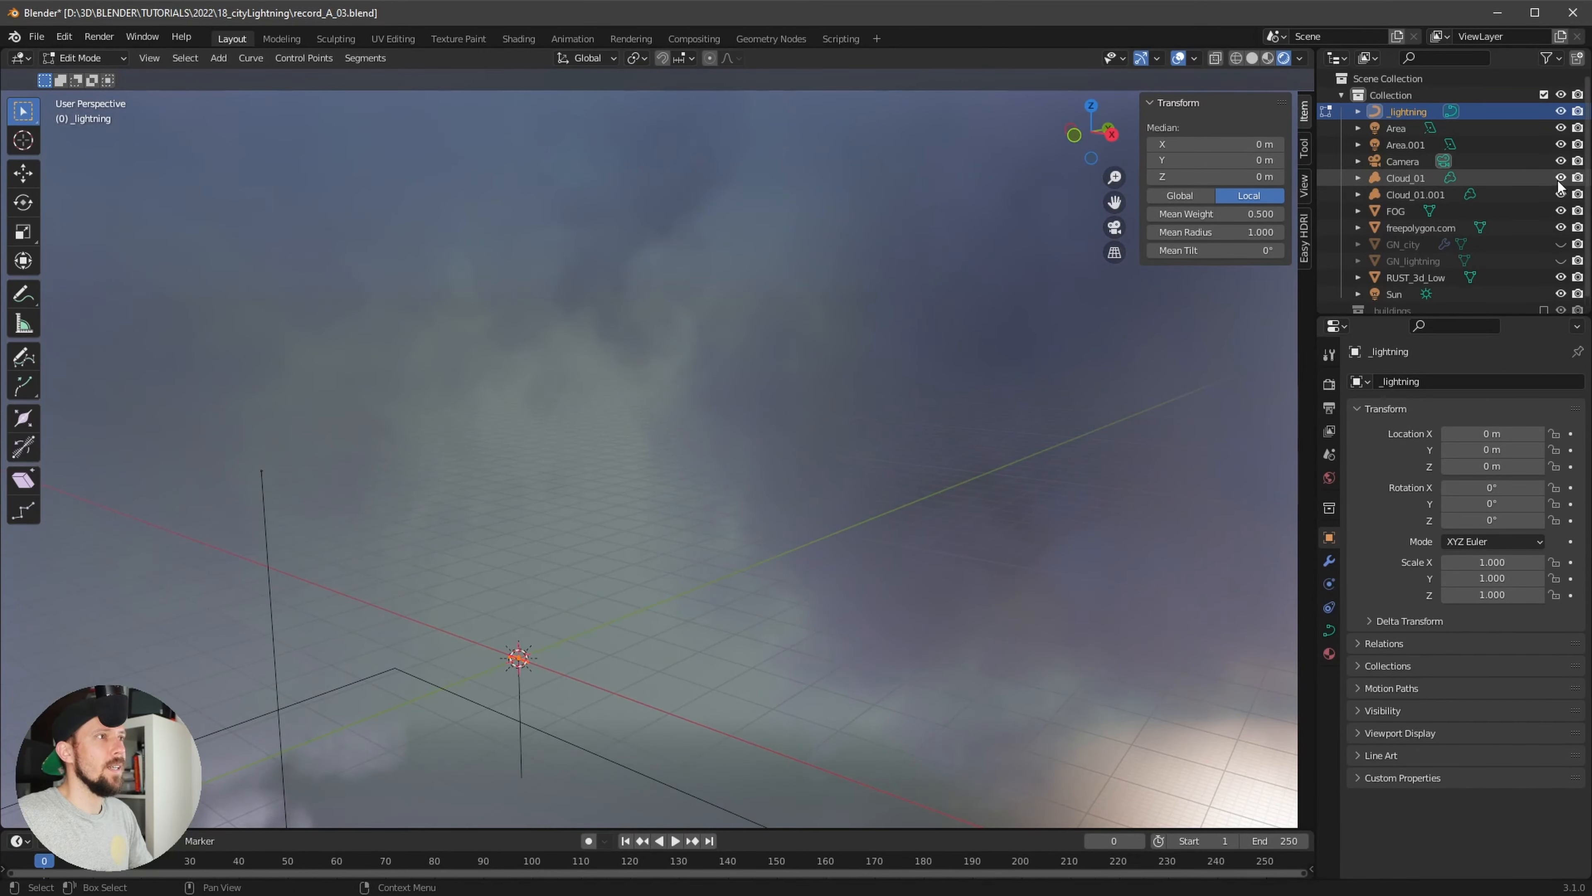
pyautogui.click(1560, 212)
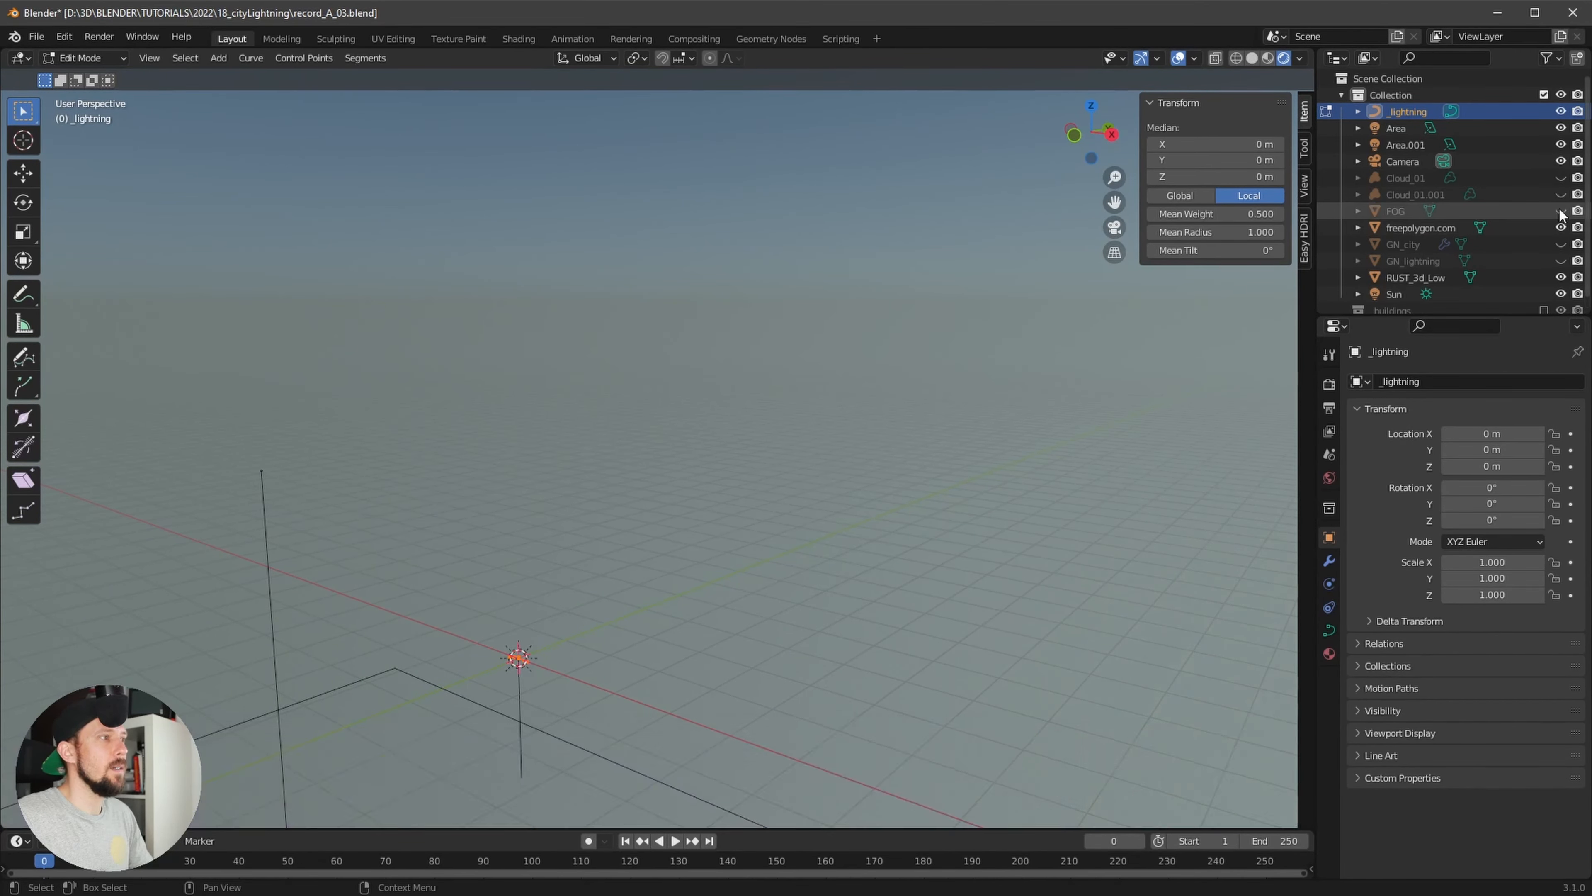
# Delete all vertices of the default curve at the origin so the _lightning object is empty
pyautogui.moveTo(847, 533); pyautogui.dragTo(1082, 458, button='middle')
pyautogui.click(1047, 563)
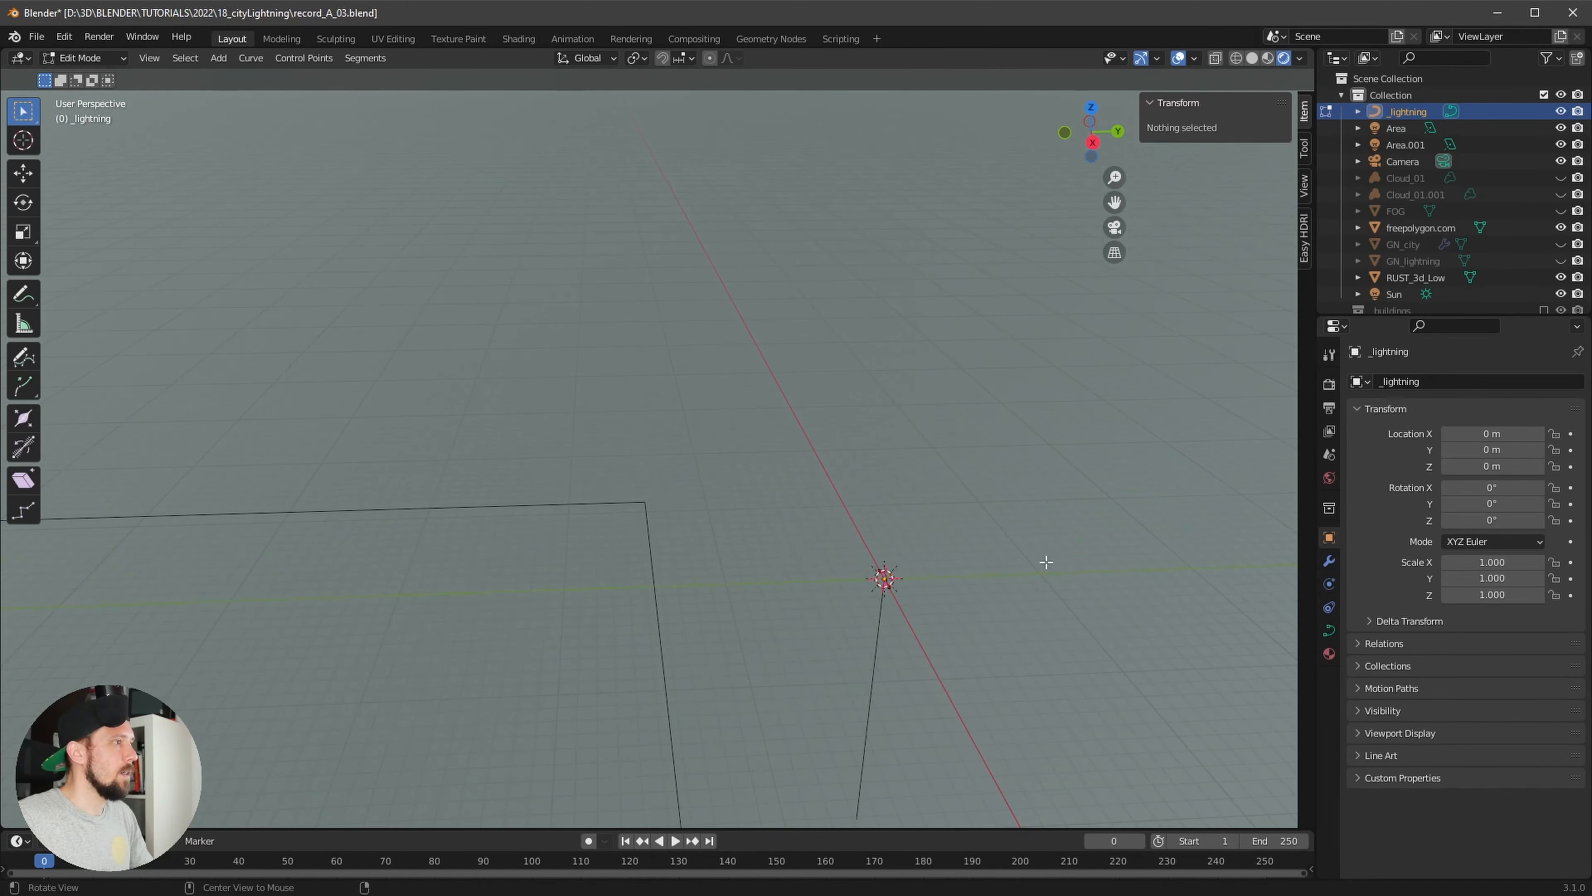
pyautogui.moveTo(888, 623); pyautogui.dragTo(1137, 669, button='middle')
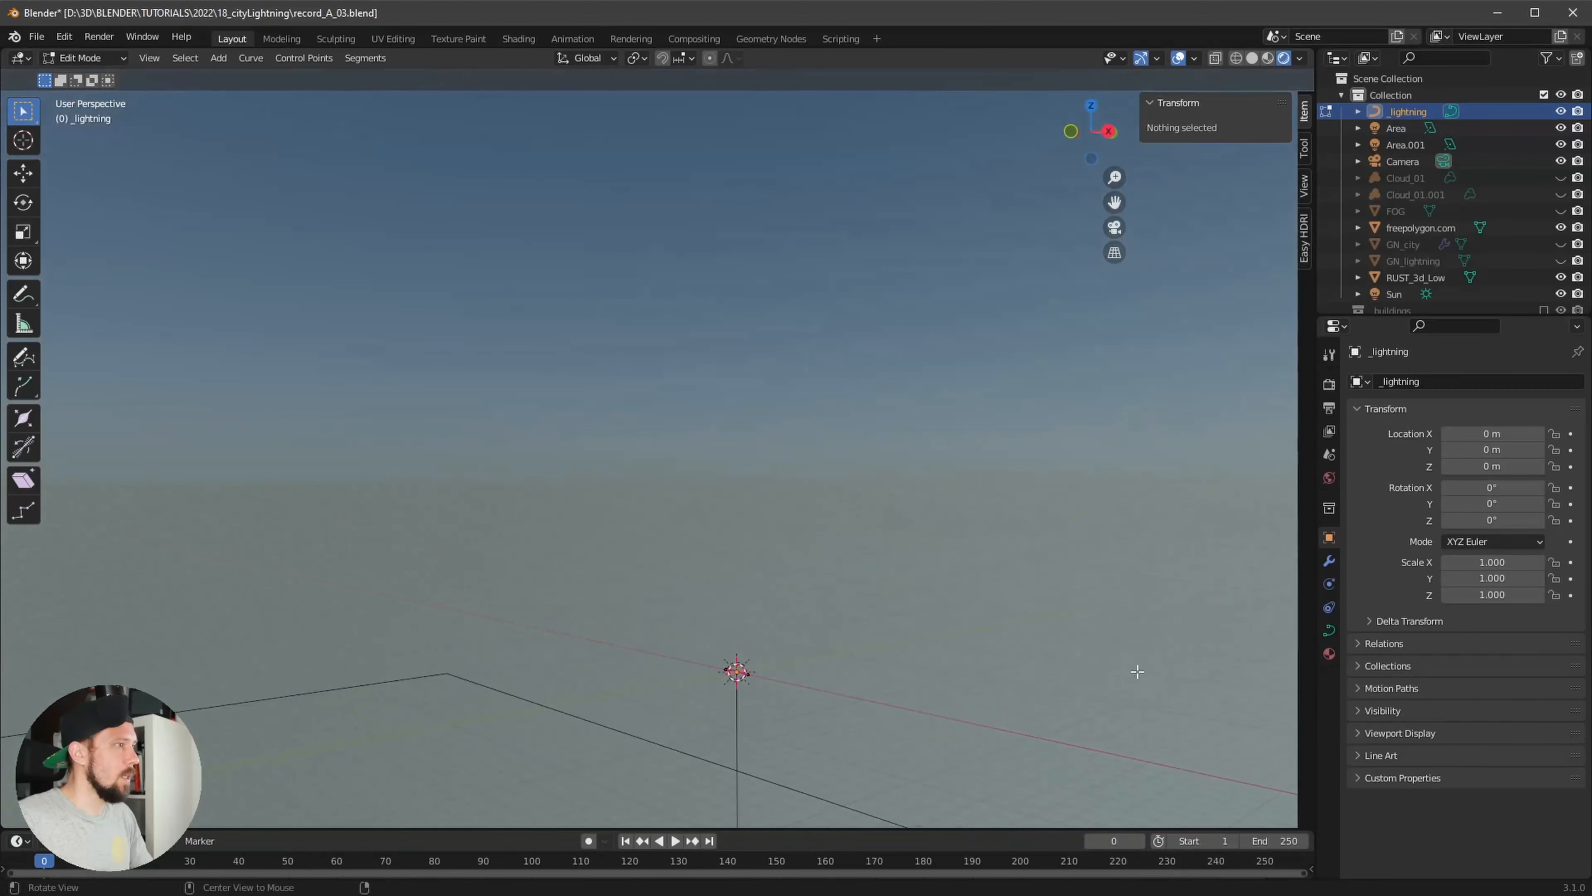
pyautogui.moveTo(668, 633); pyautogui.dragTo(856, 709)
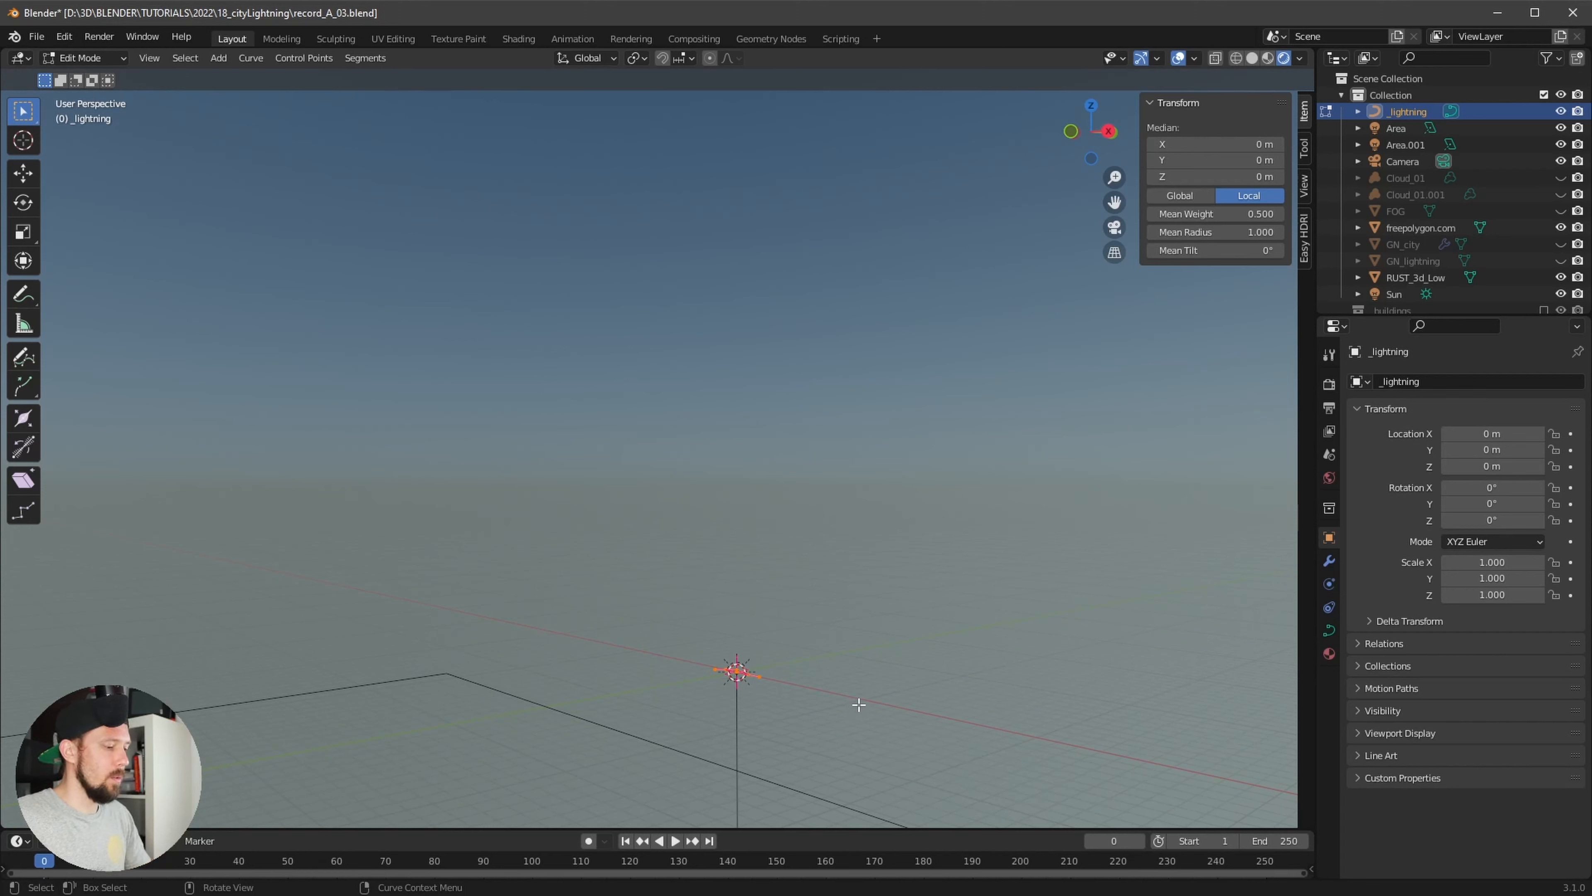
pyautogui.press('x')
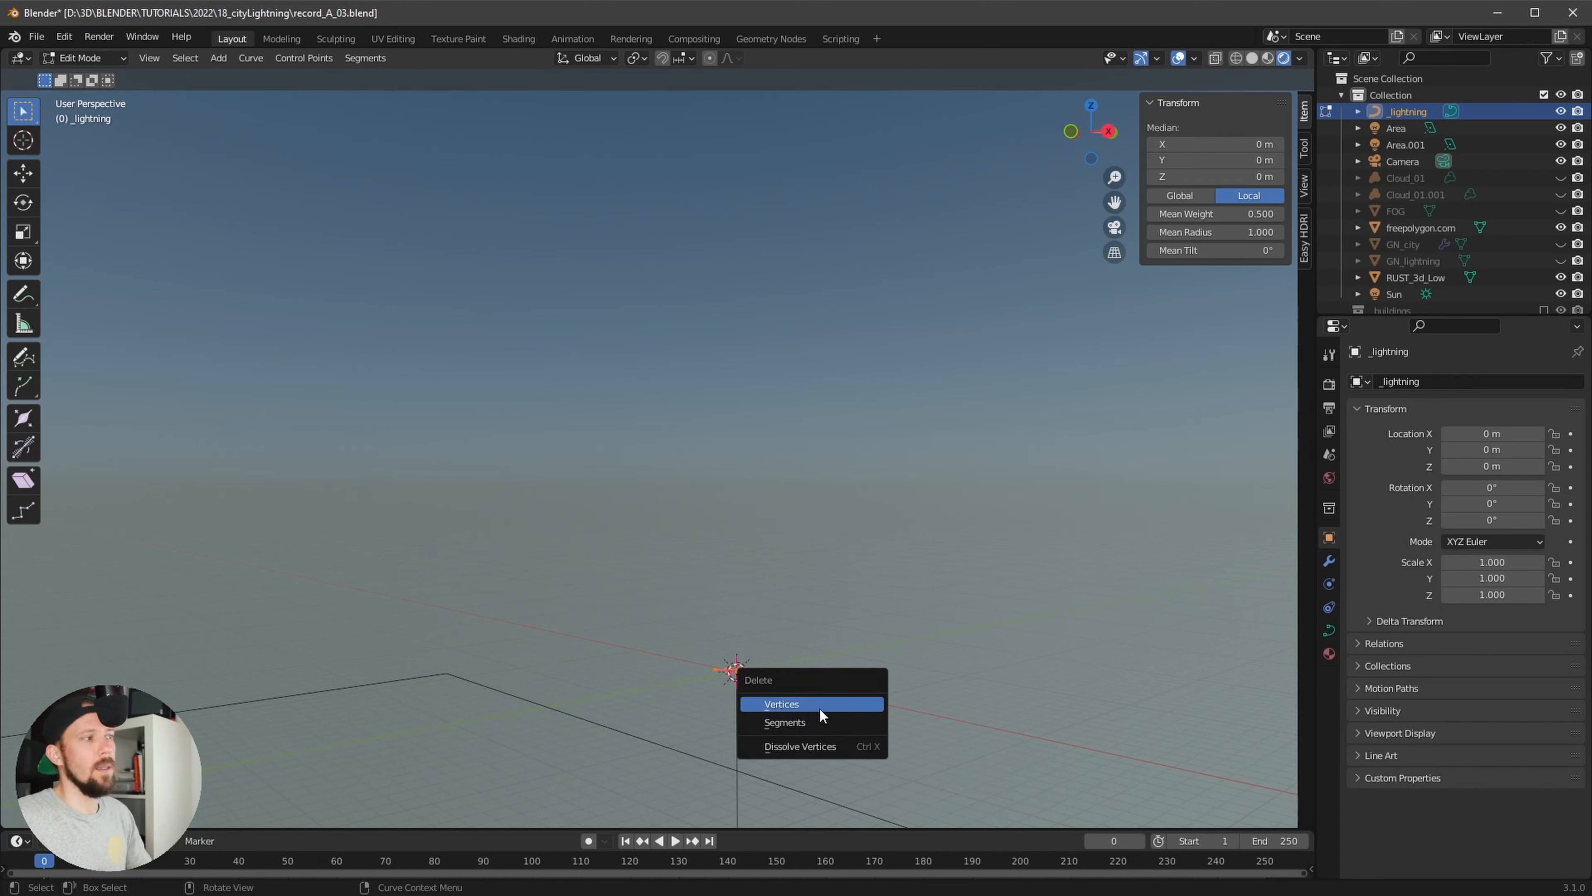
pyautogui.click(819, 704)
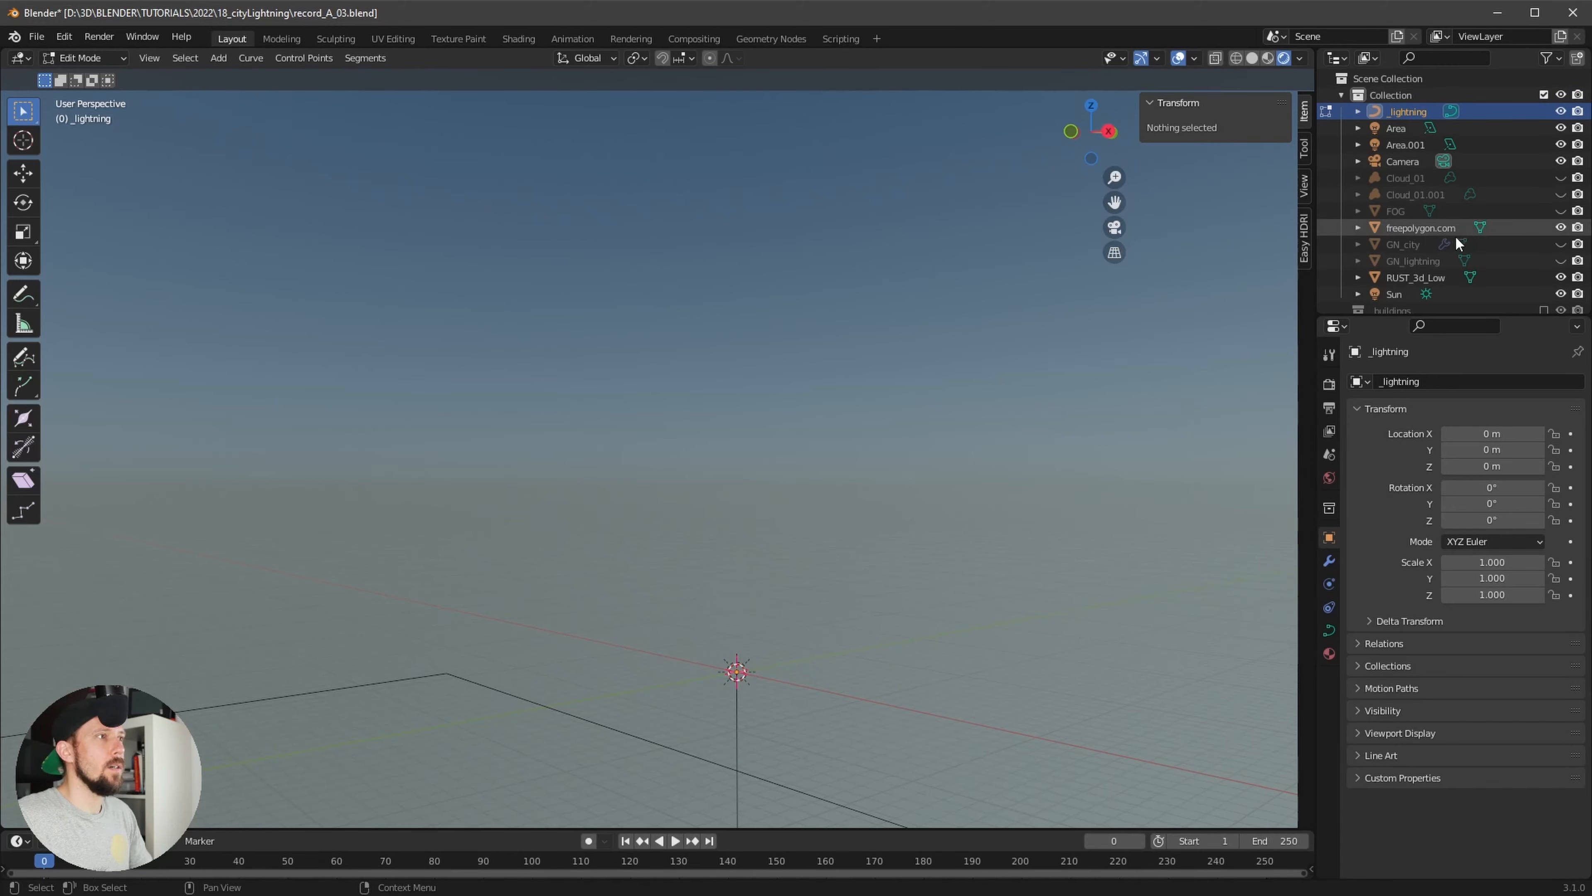
# Unhide GN_city and, in camera view, draw a wavy freehand curve from the frame's upper edge down to the distant central building
pyautogui.click(1560, 244)
pyautogui.press('KP_0')
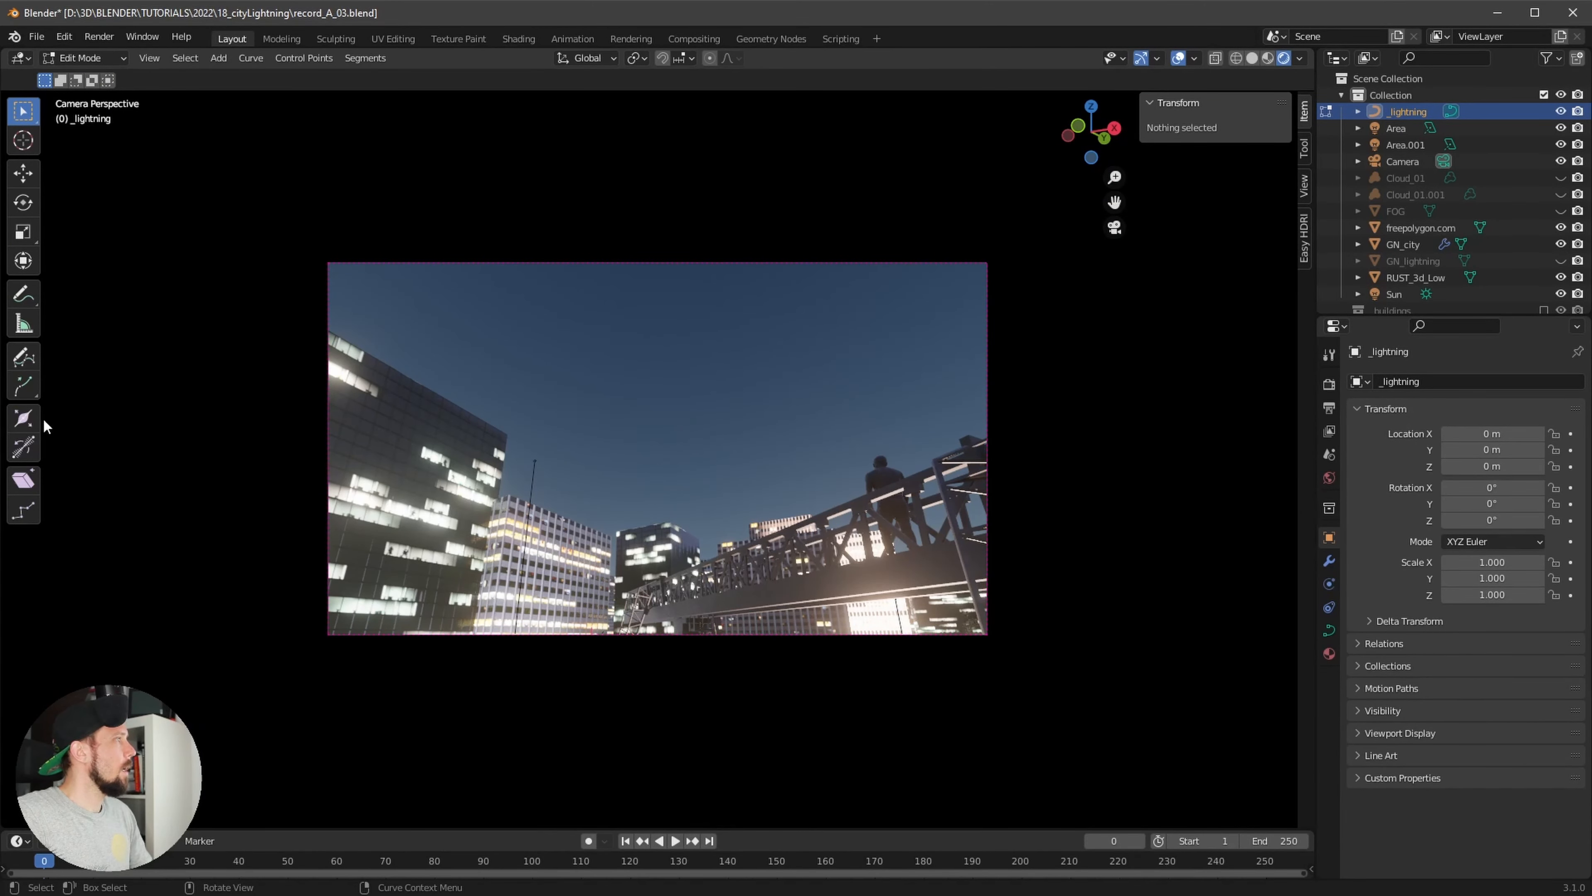
pyautogui.click(23, 365)
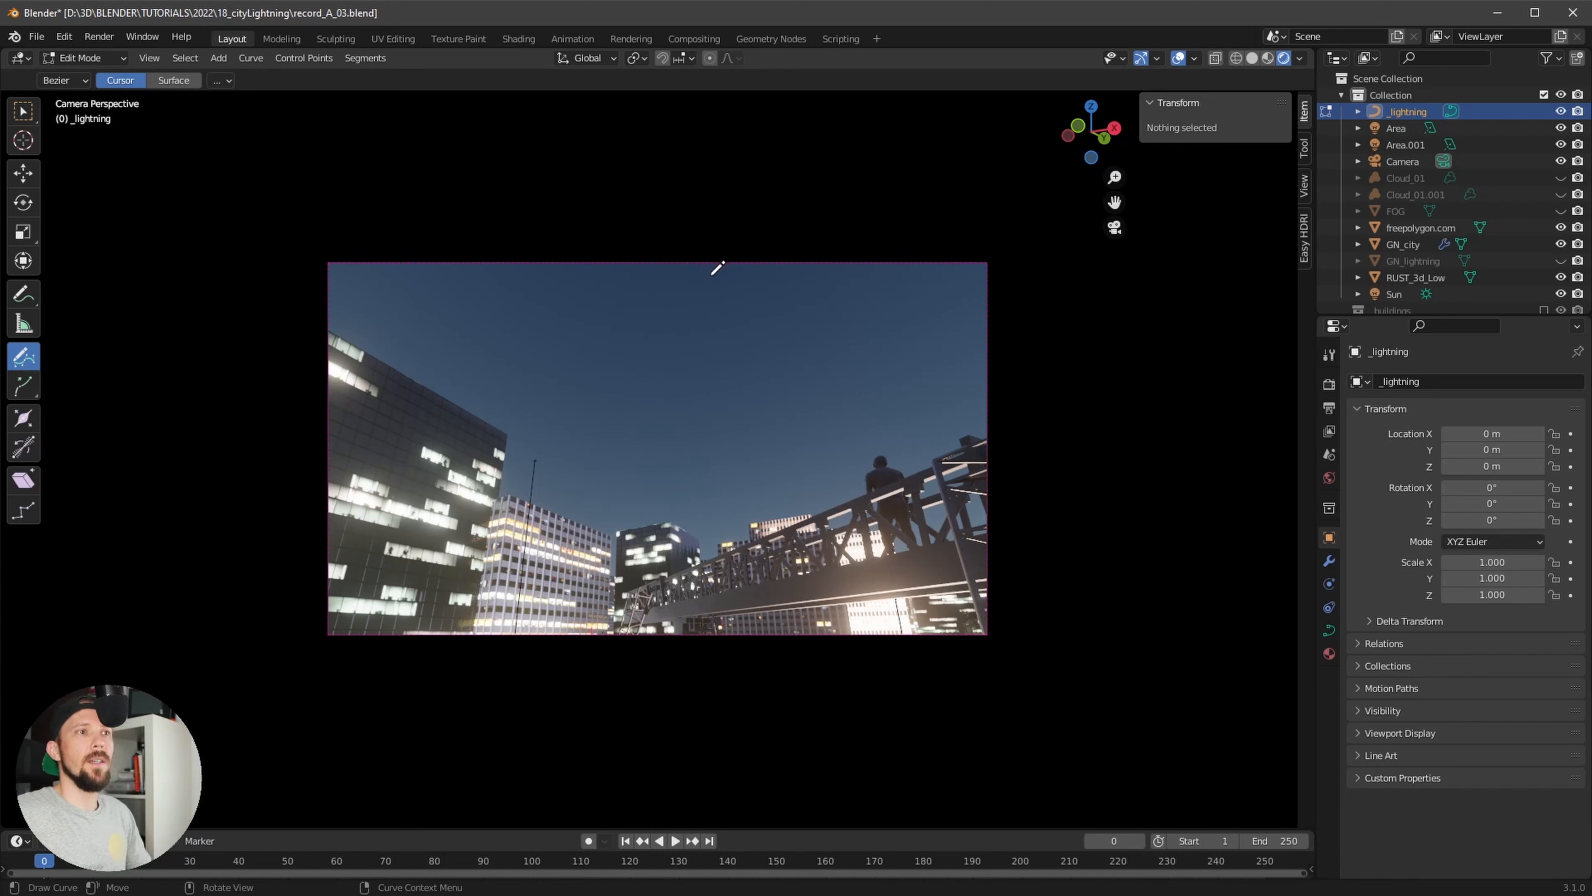
pyautogui.moveTo(669, 271)
pyautogui.mouseDown()
pyautogui.moveTo(657, 308)
pyautogui.moveTo(681, 406)
pyautogui.moveTo(659, 519)
pyautogui.mouseUp()
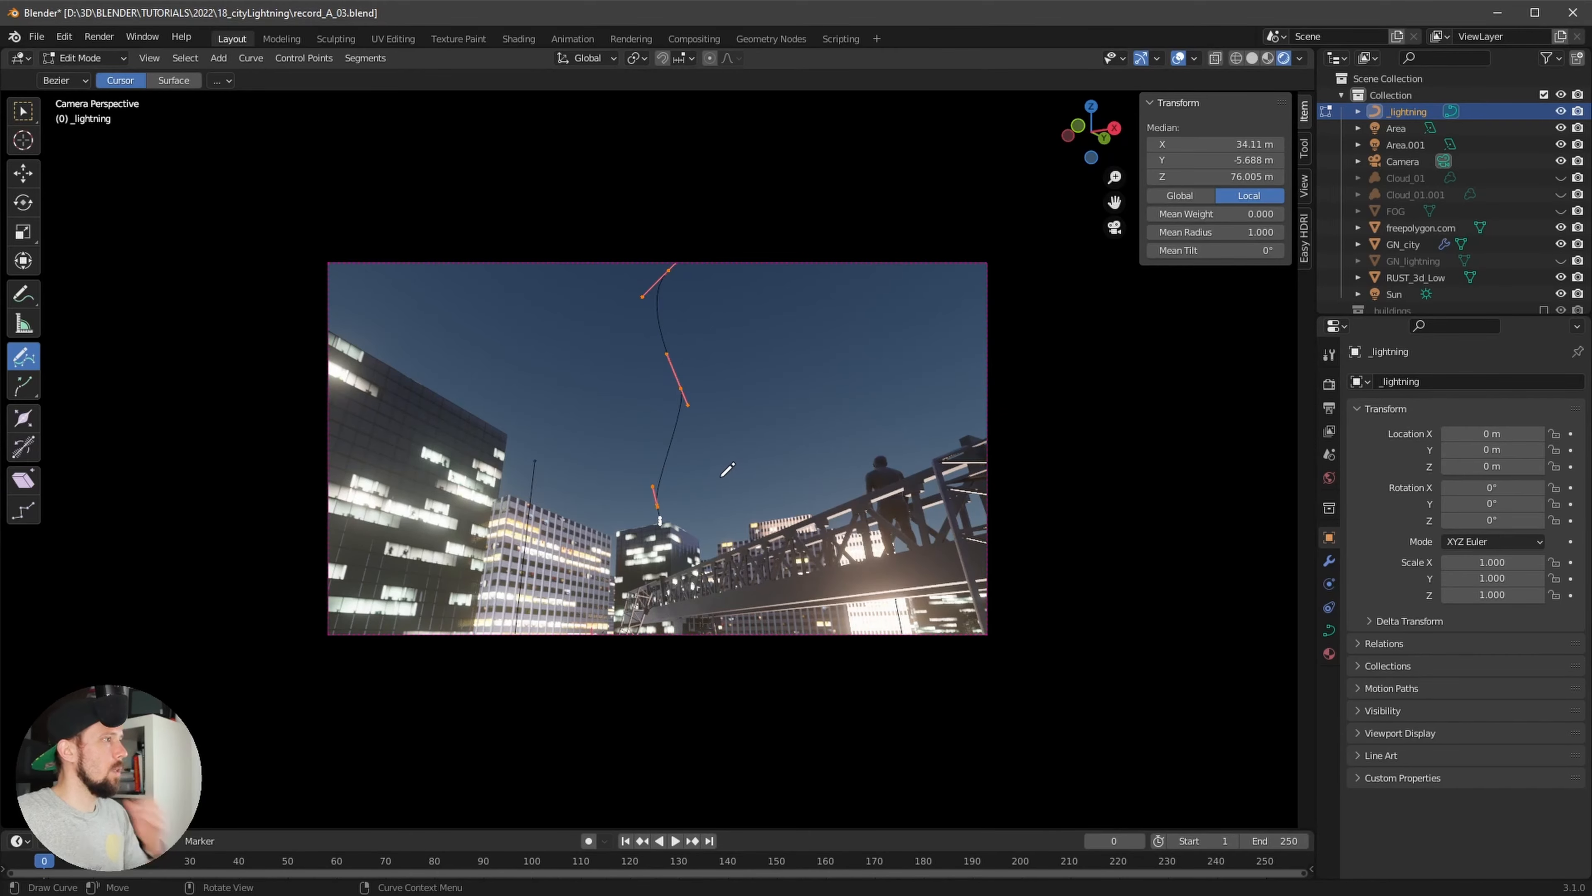
# Move the drawn curve in top view onto the dark building beyond the origin, at about X -34 m and Y 102 m
pyautogui.moveTo(867, 420)
pyautogui.mouseDown(button='middle')
pyautogui.moveTo(826, 445)
pyautogui.moveTo(752, 437)
pyautogui.moveTo(778, 446)
pyautogui.mouseUp(button='middle')
pyautogui.scroll(-4, 826, 444)
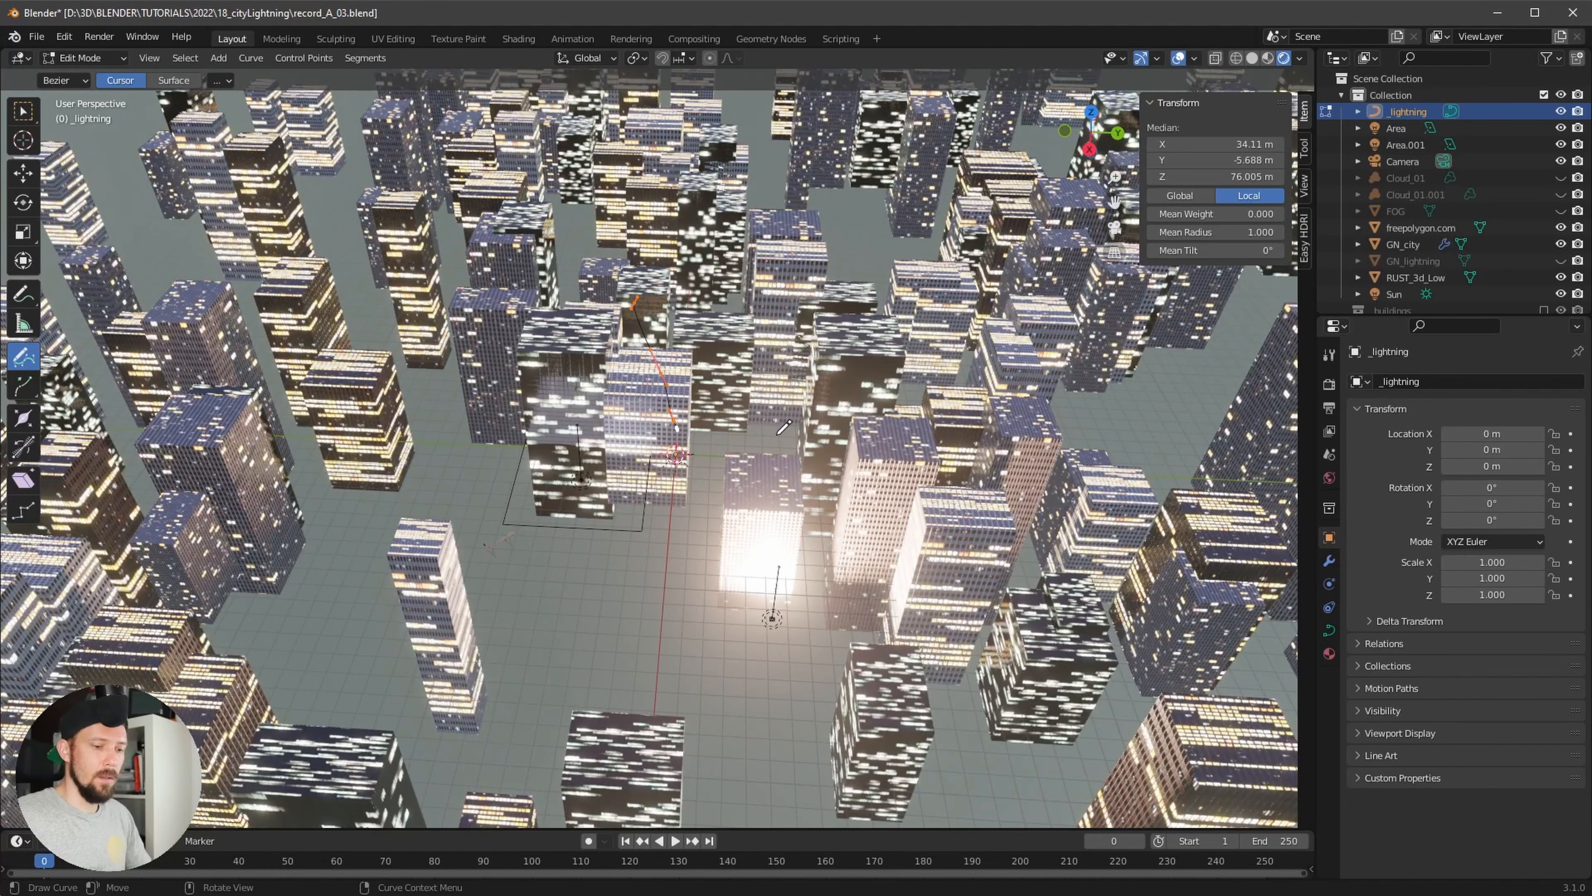
pyautogui.press('KP_7')
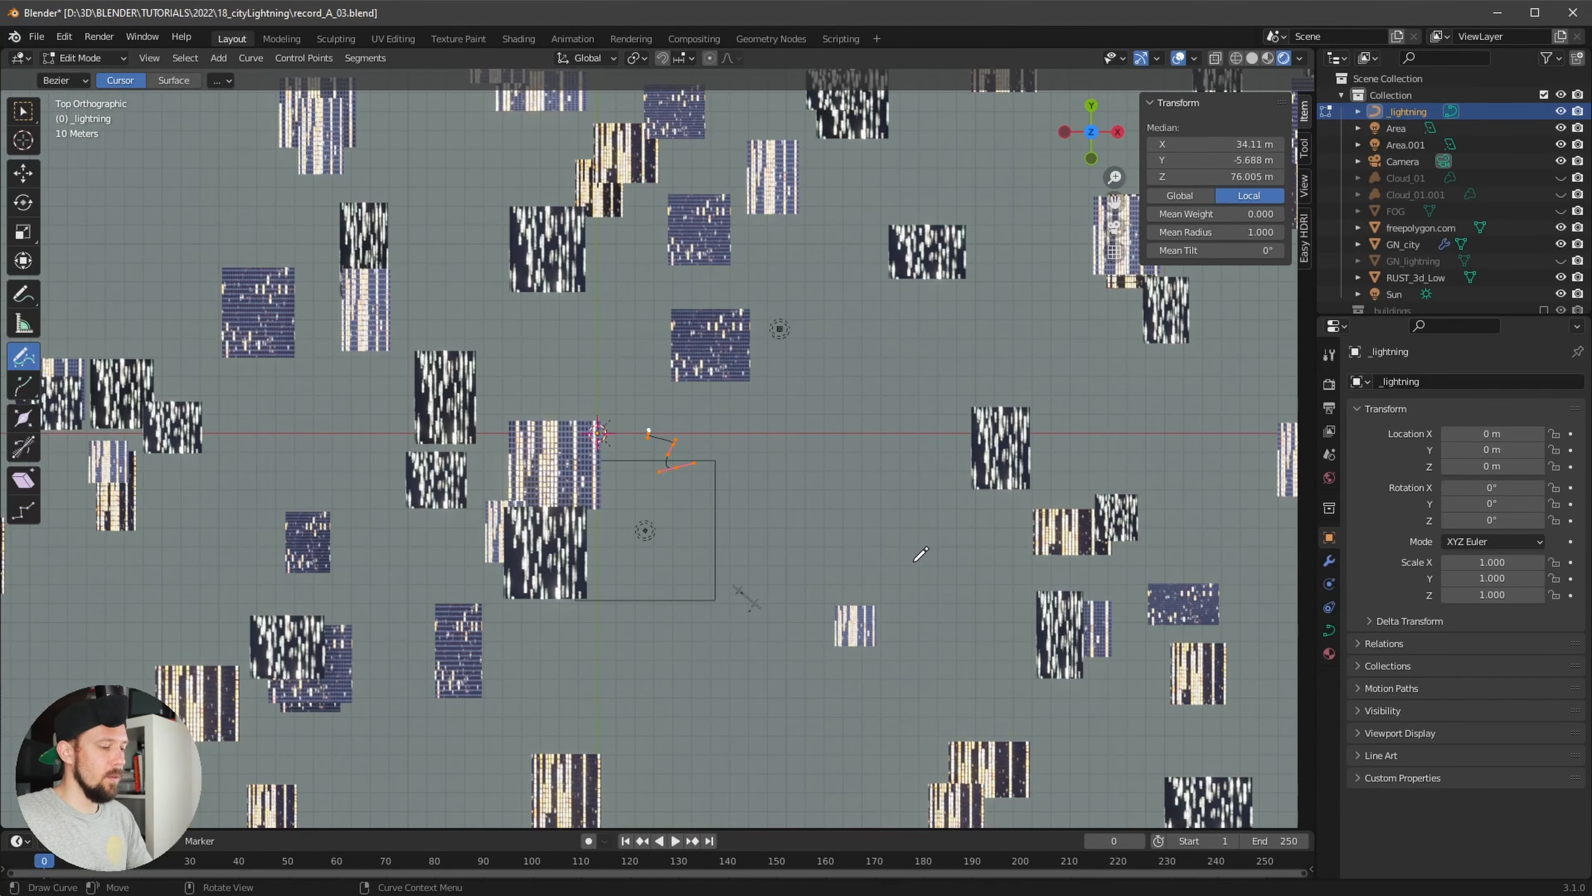
pyautogui.press('g')
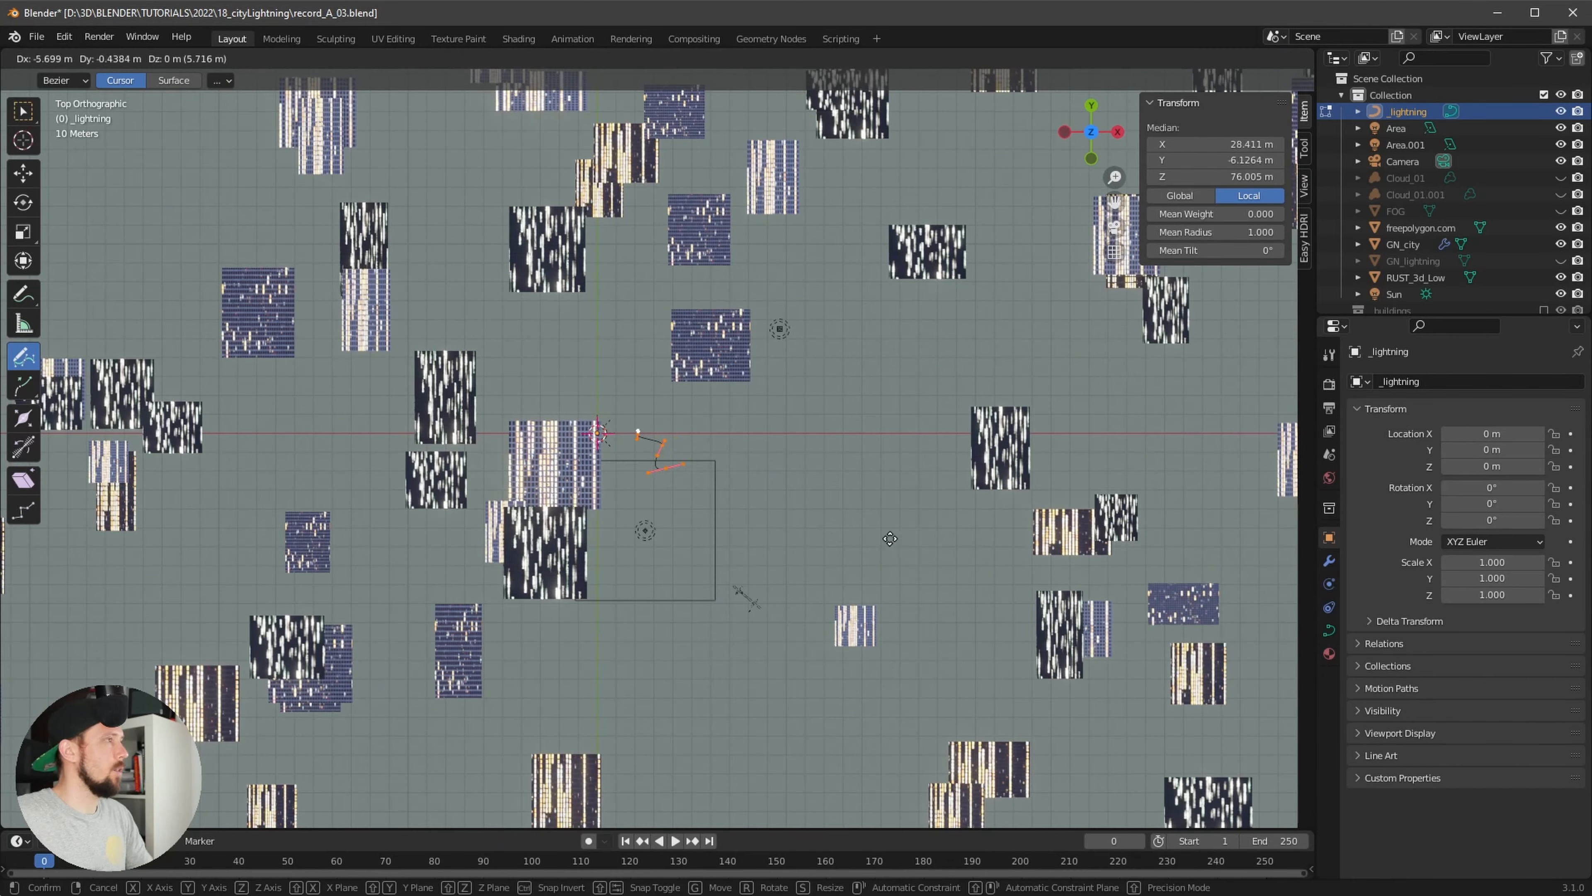
pyautogui.click(783, 364)
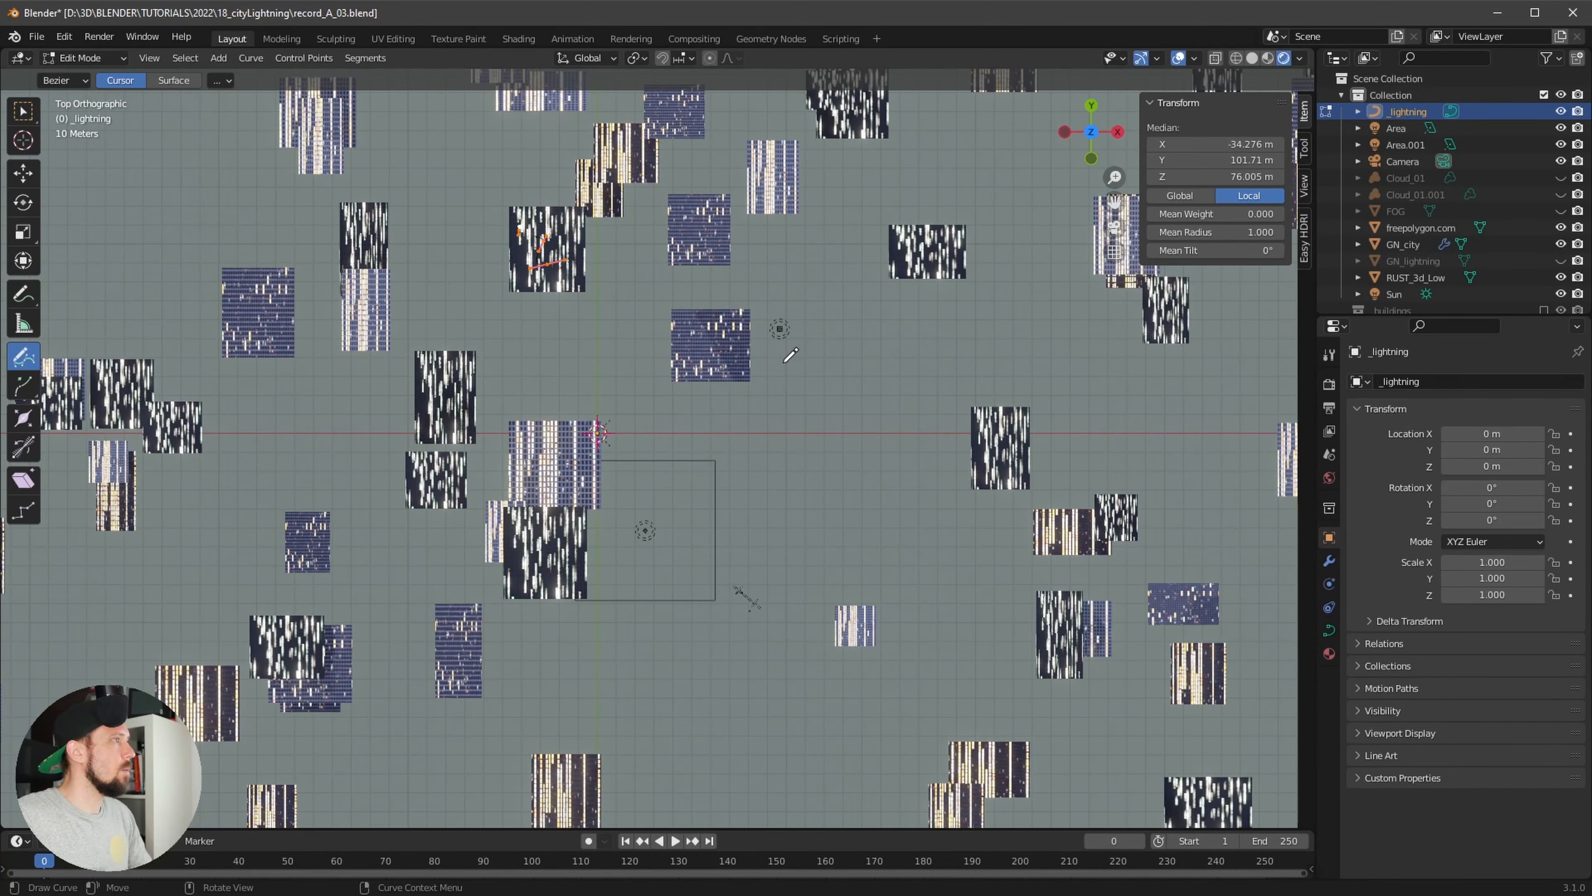
pyautogui.moveTo(860, 499); pyautogui.dragTo(622, 555, button='middle')
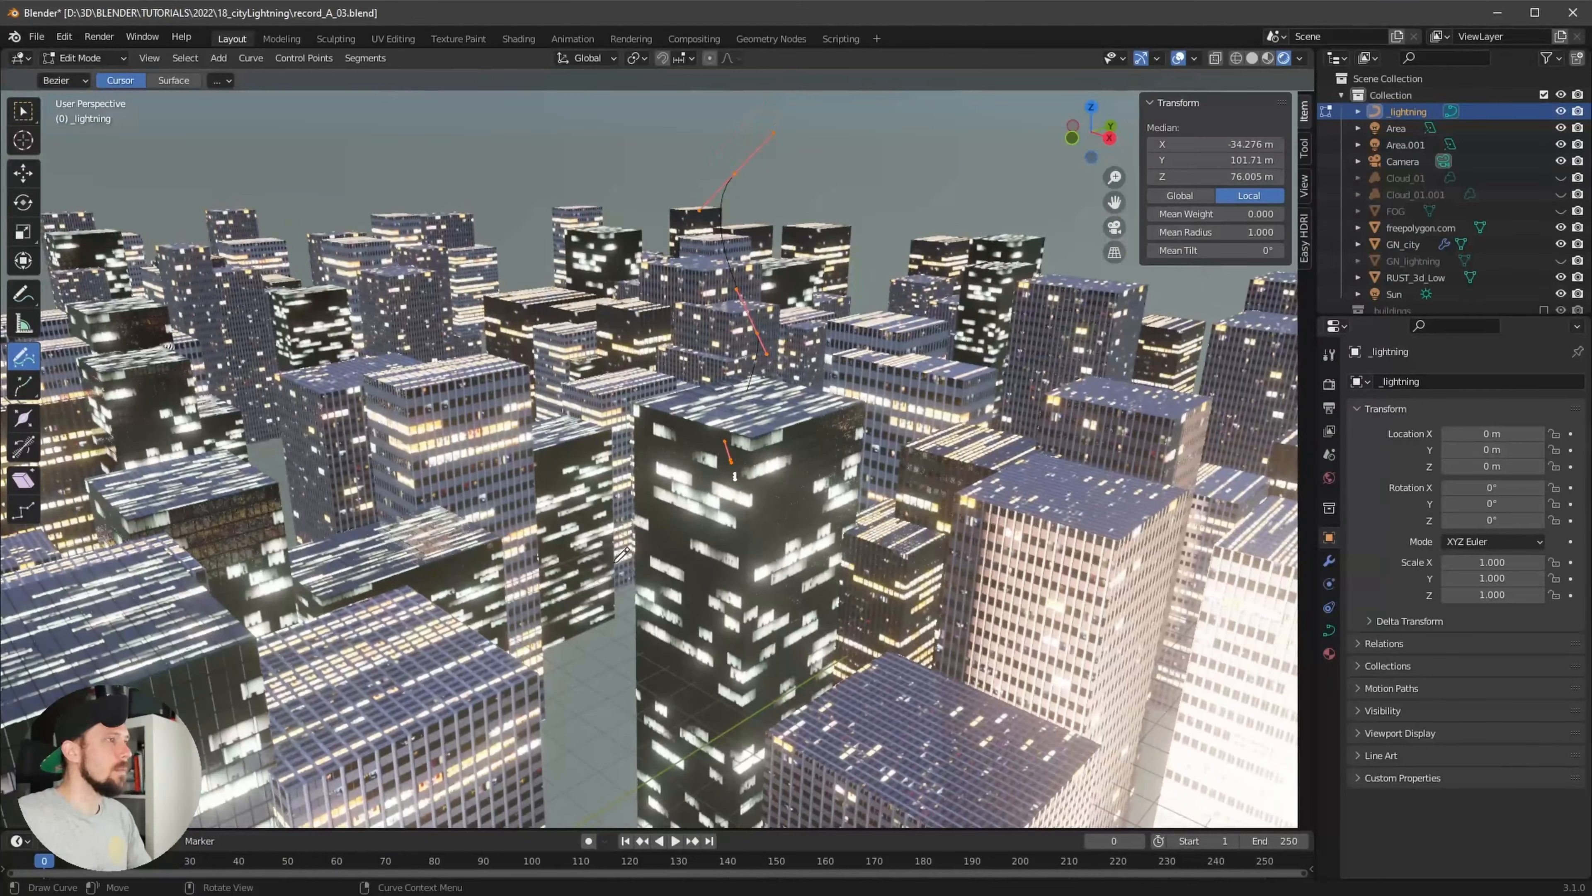
# Raise the curve along Z to a median height of about 149 m in camera view, and leave Edit Mode
pyautogui.press('KP_0')
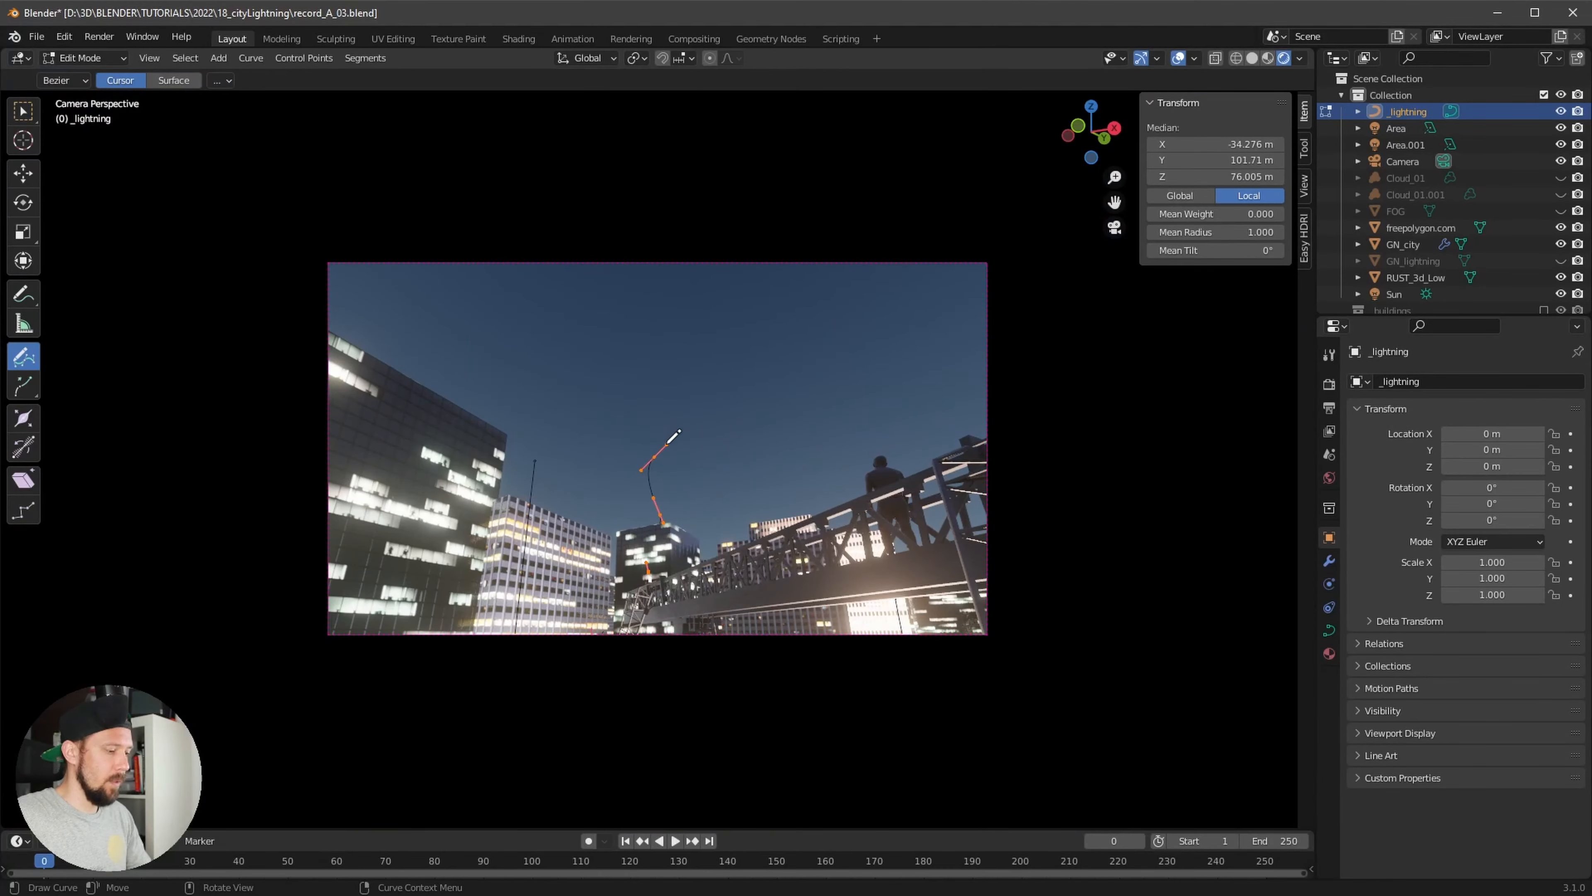
pyautogui.press('g')
pyautogui.press('Escape')
pyautogui.press('g')
pyautogui.press('z')
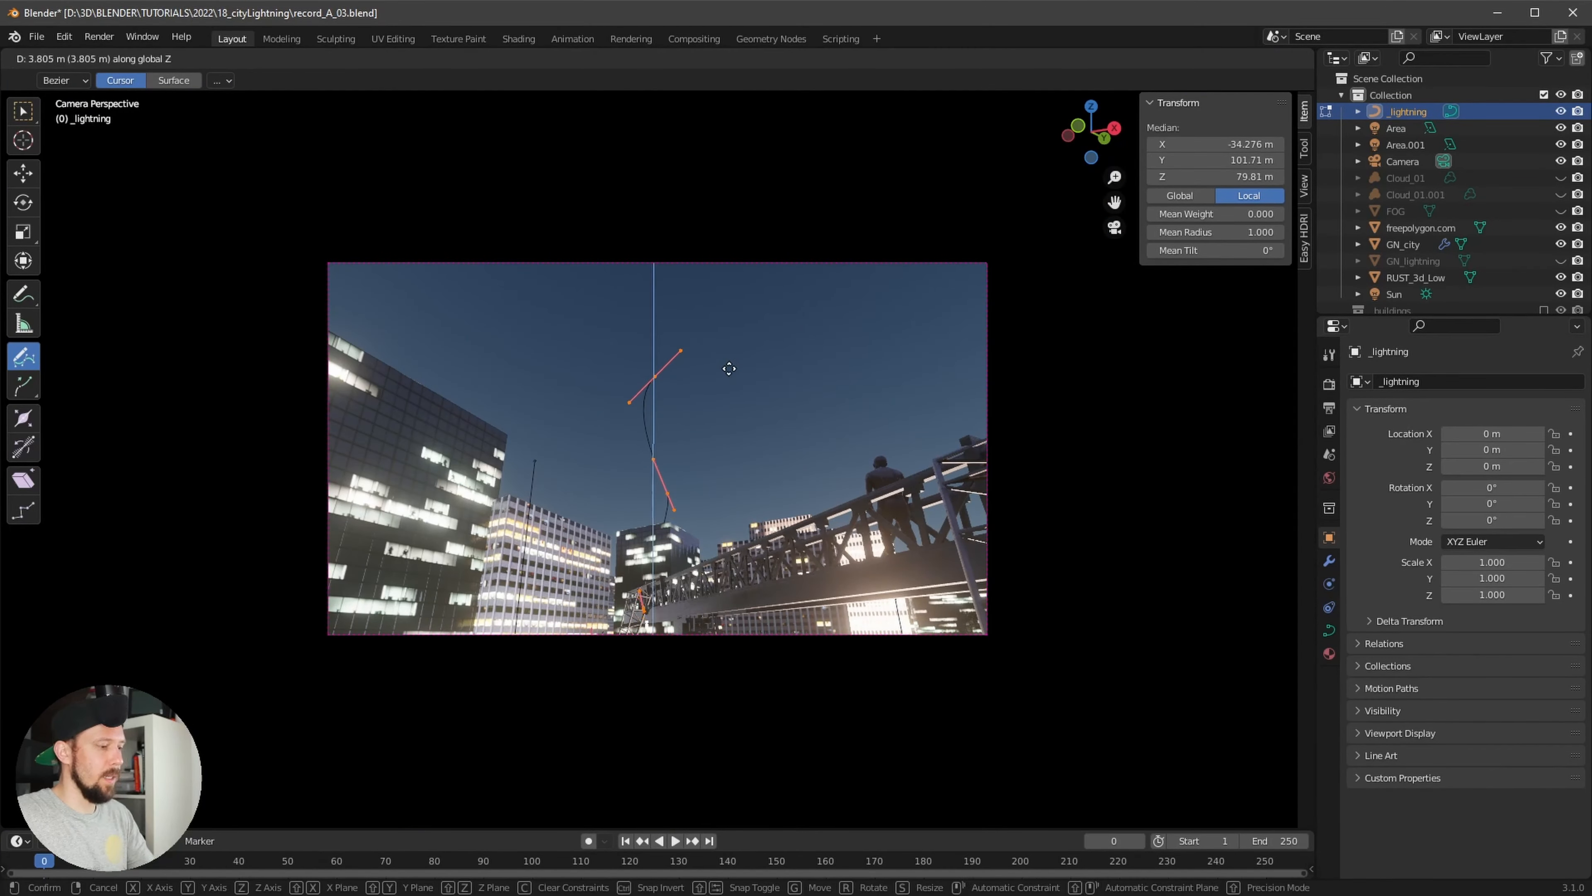
pyautogui.click(727, 307)
pyautogui.press('s')
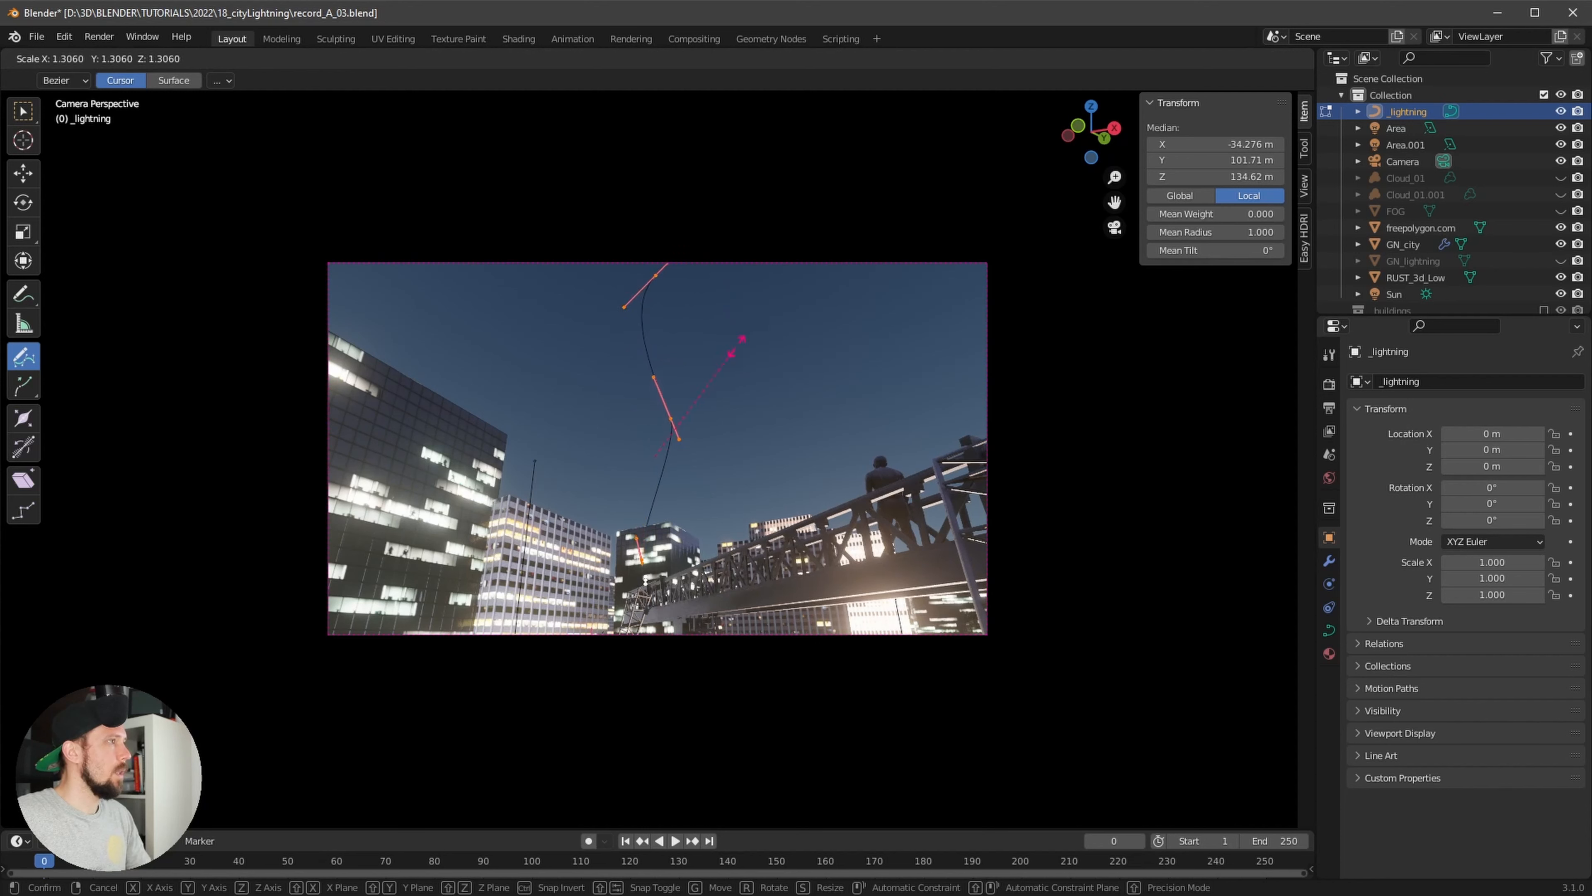
pyautogui.press('Escape')
pyautogui.press('g')
pyautogui.press('z')
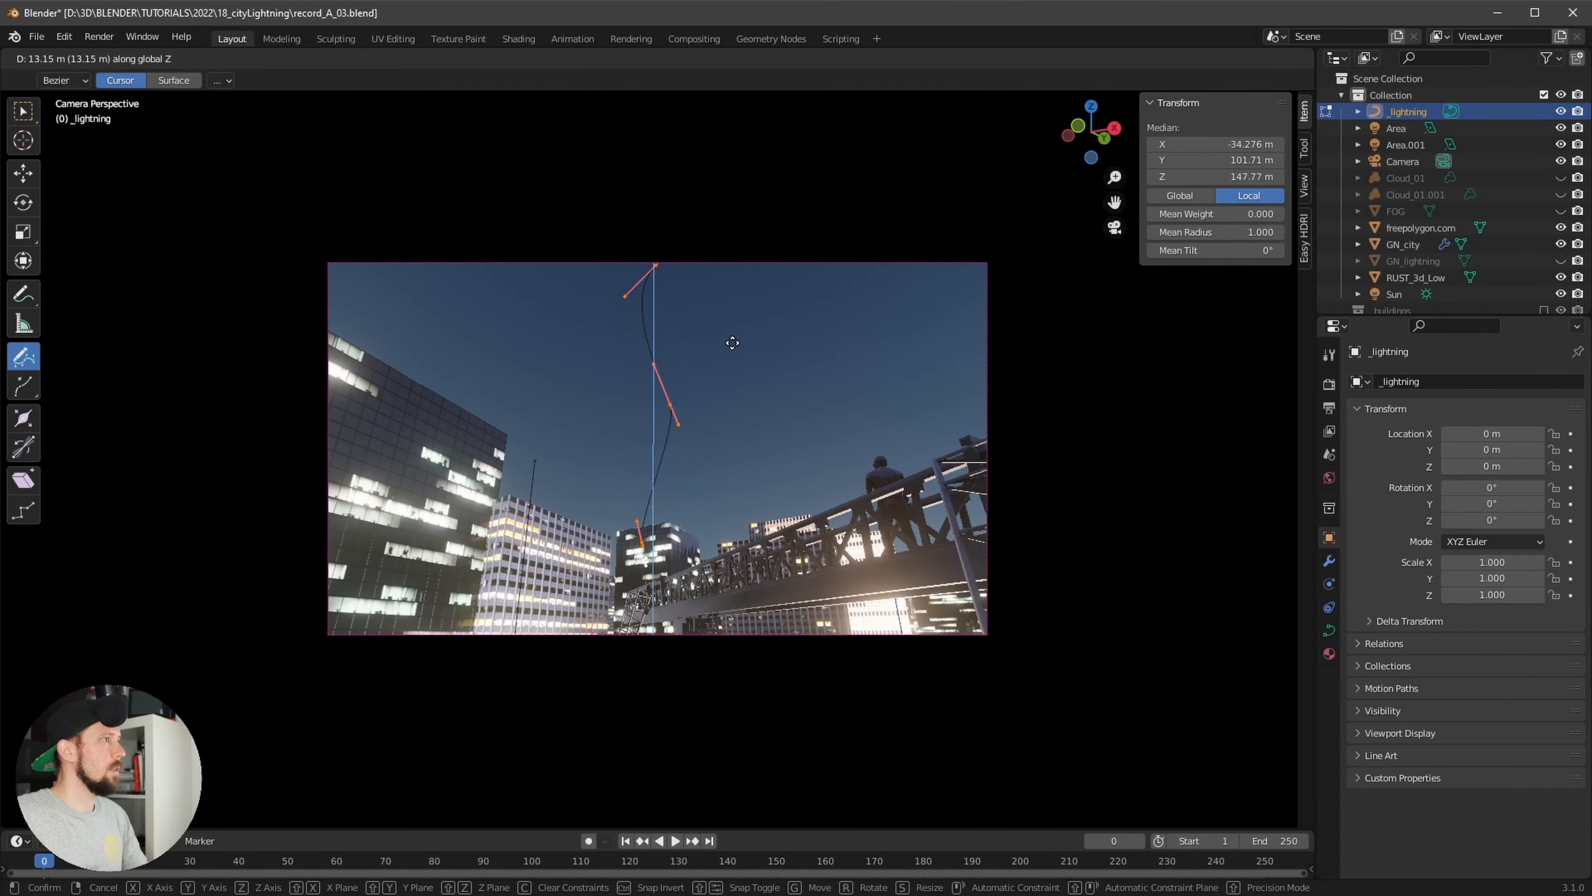
pyautogui.click(731, 341)
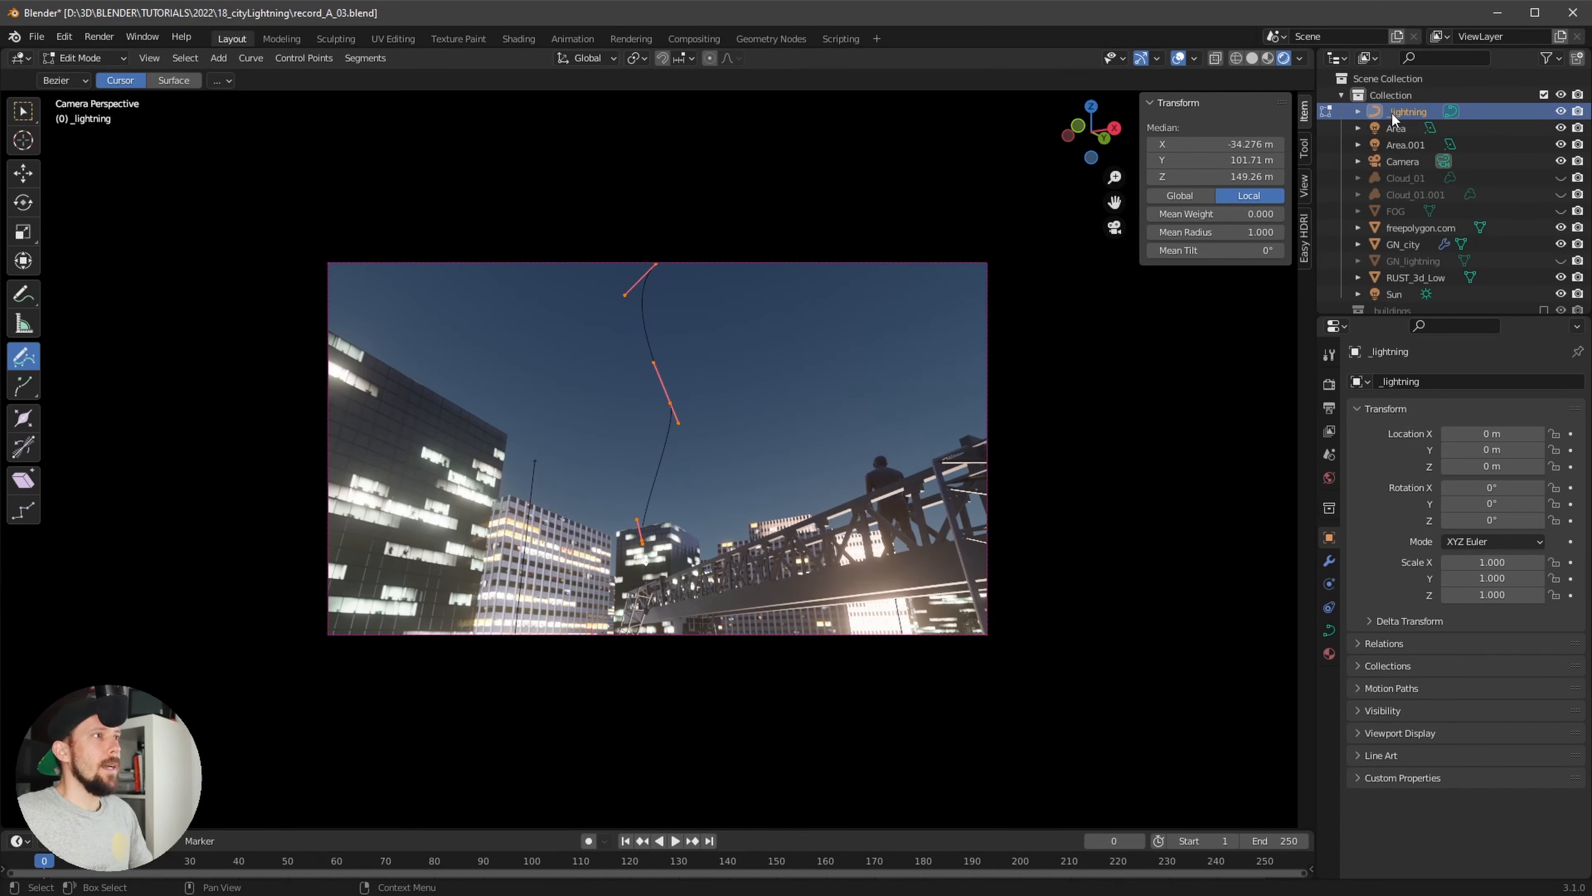
pyautogui.click(1326, 113)
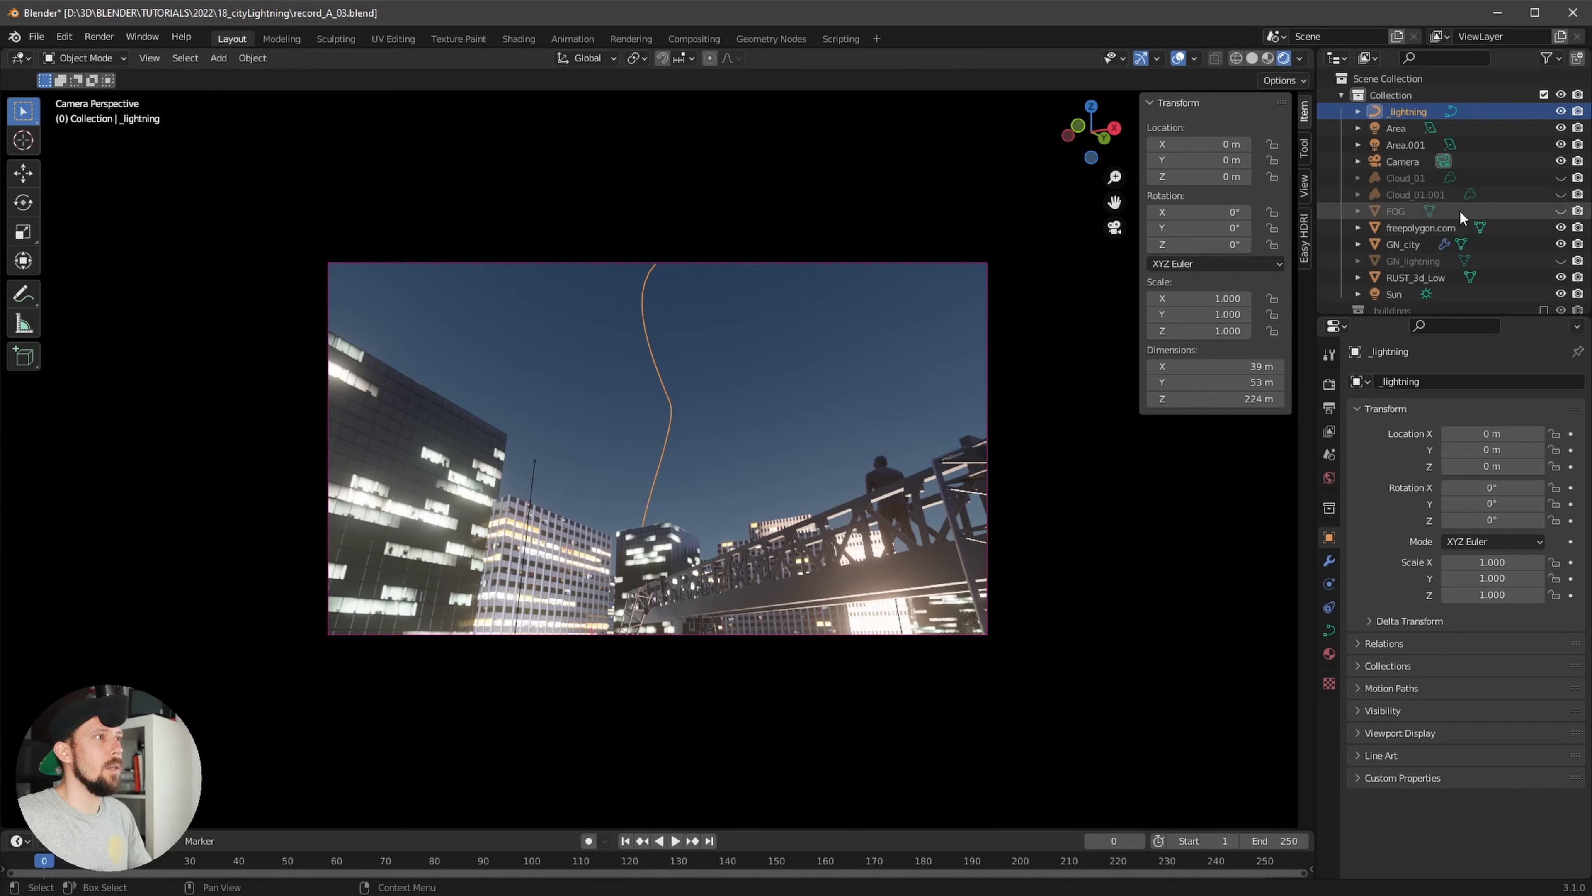
# Unhide and select GN_lightning, and open it in the Geometry Nodes workspace with the viewport in camera view
pyautogui.click(1561, 260)
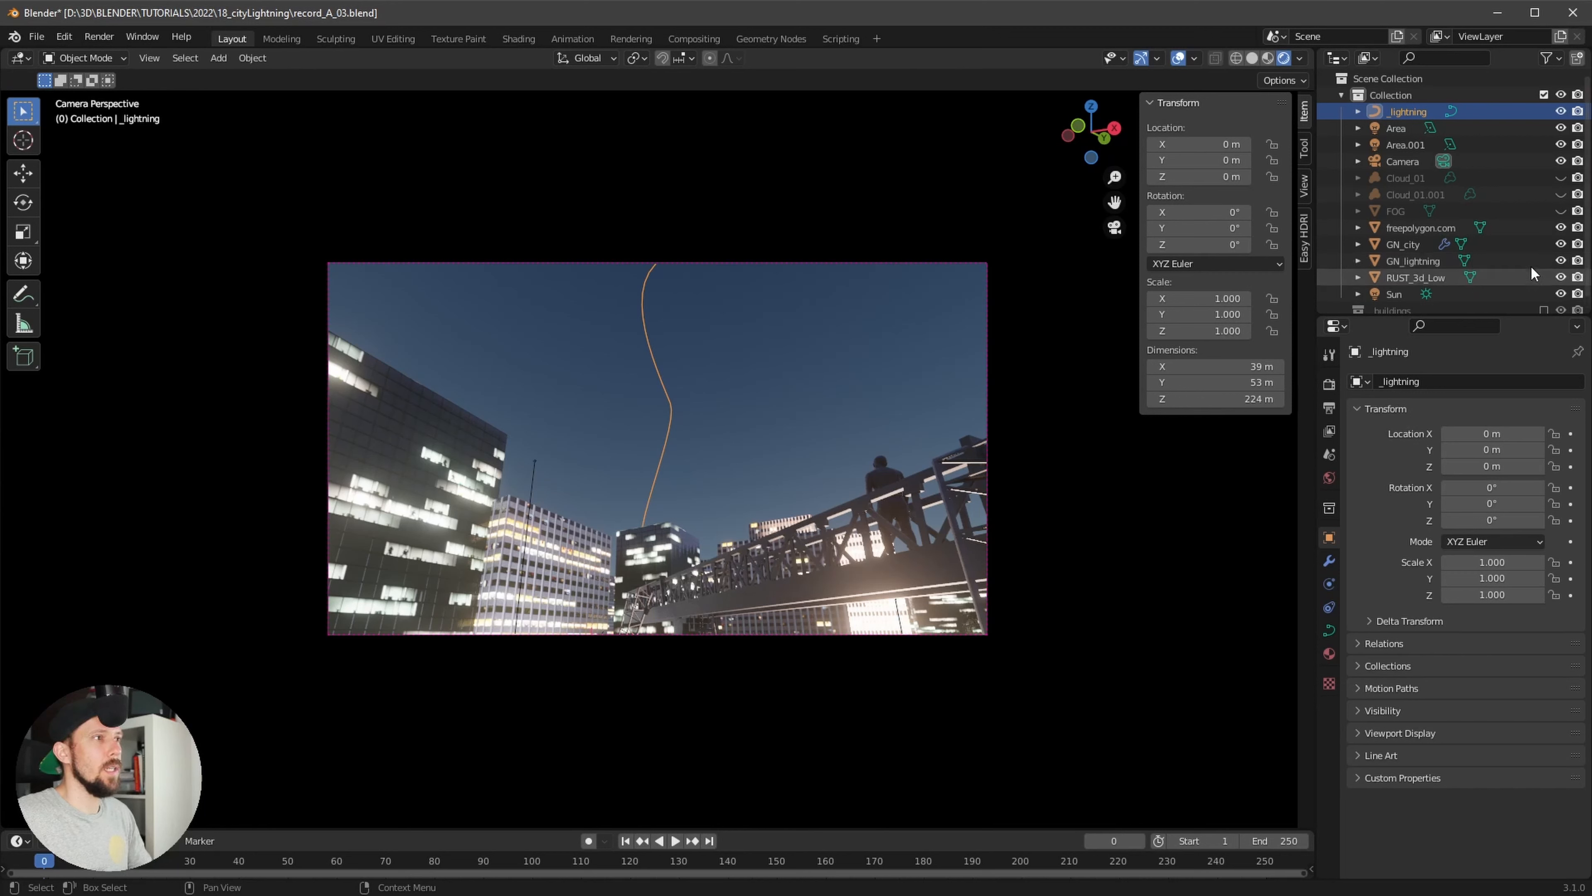
pyautogui.click(1528, 260)
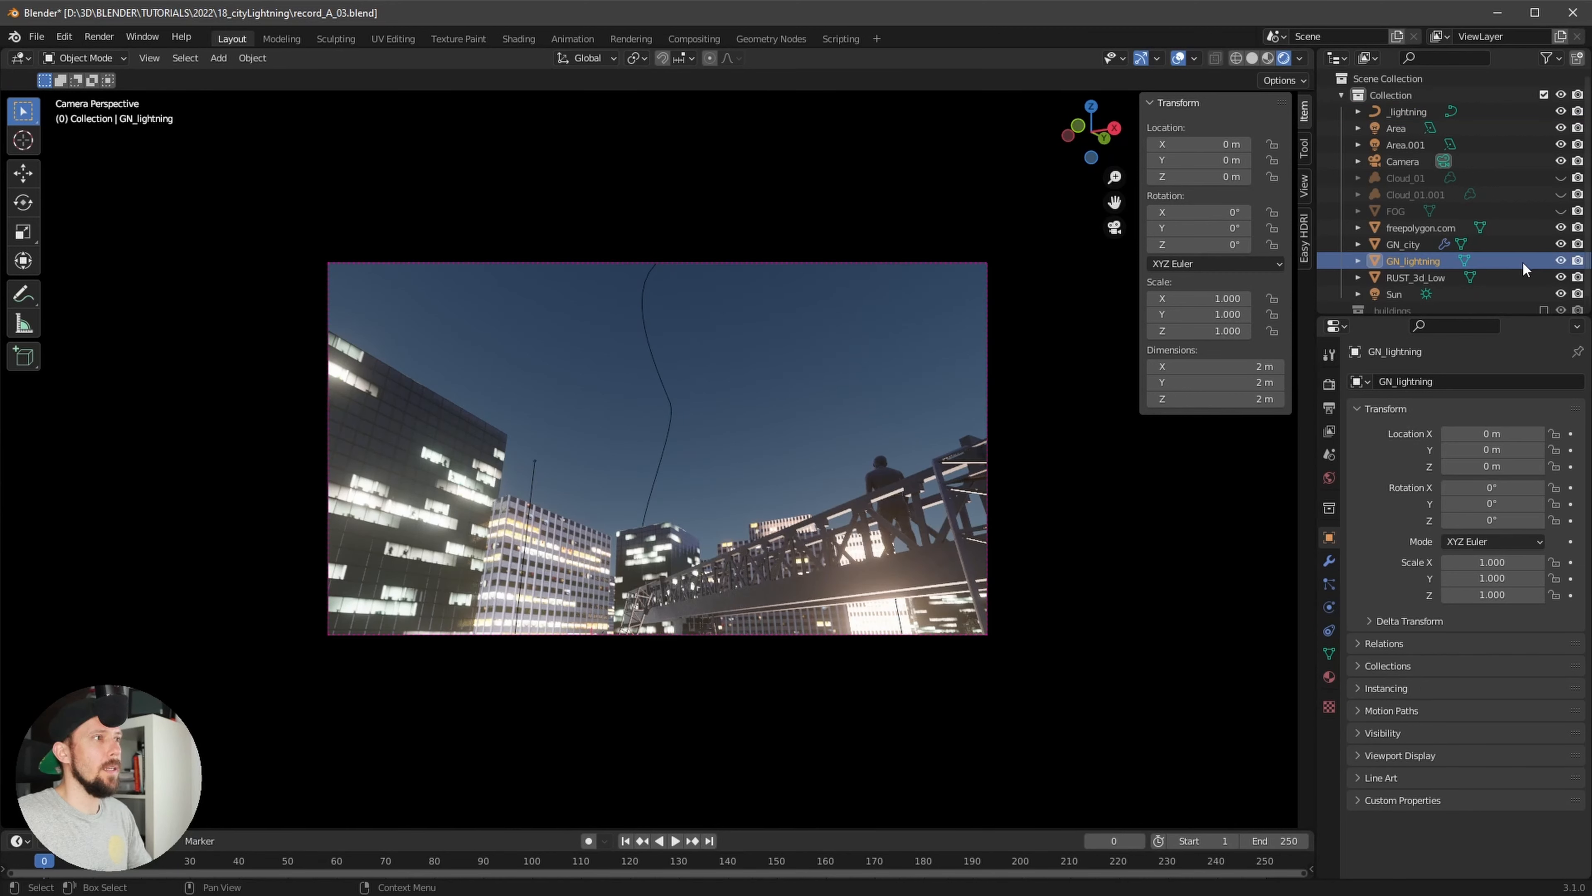
pyautogui.click(772, 39)
pyautogui.press('KP_0')
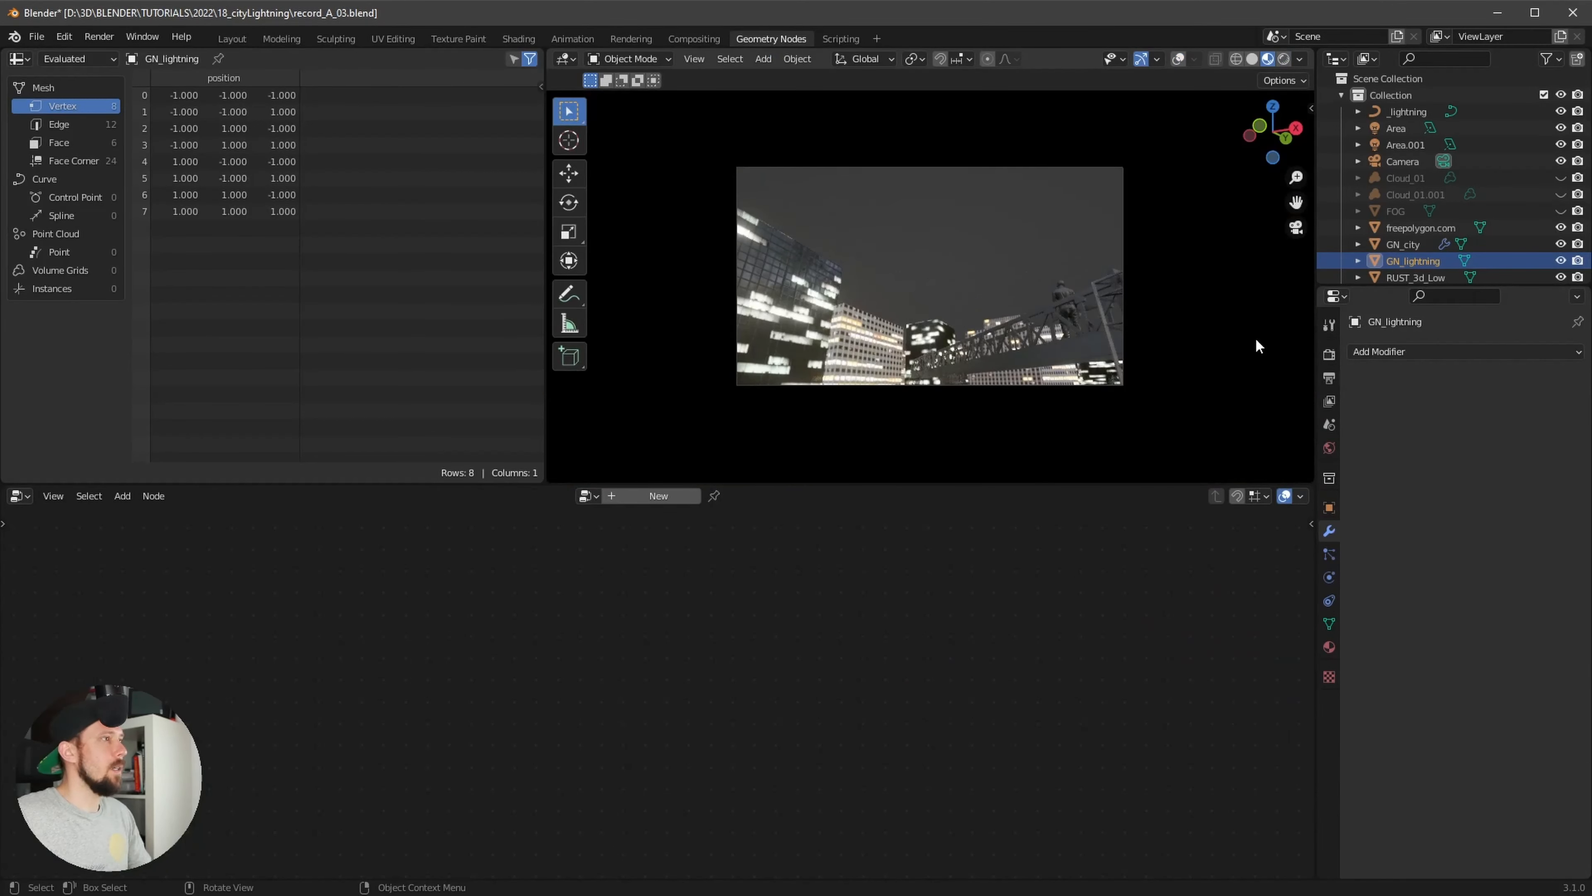
# Show the camera view fully framed in rendered shading, and create a geometry node tree named GN_lightning on the selected object
pyautogui.press('z')
pyautogui.click(978, 234)
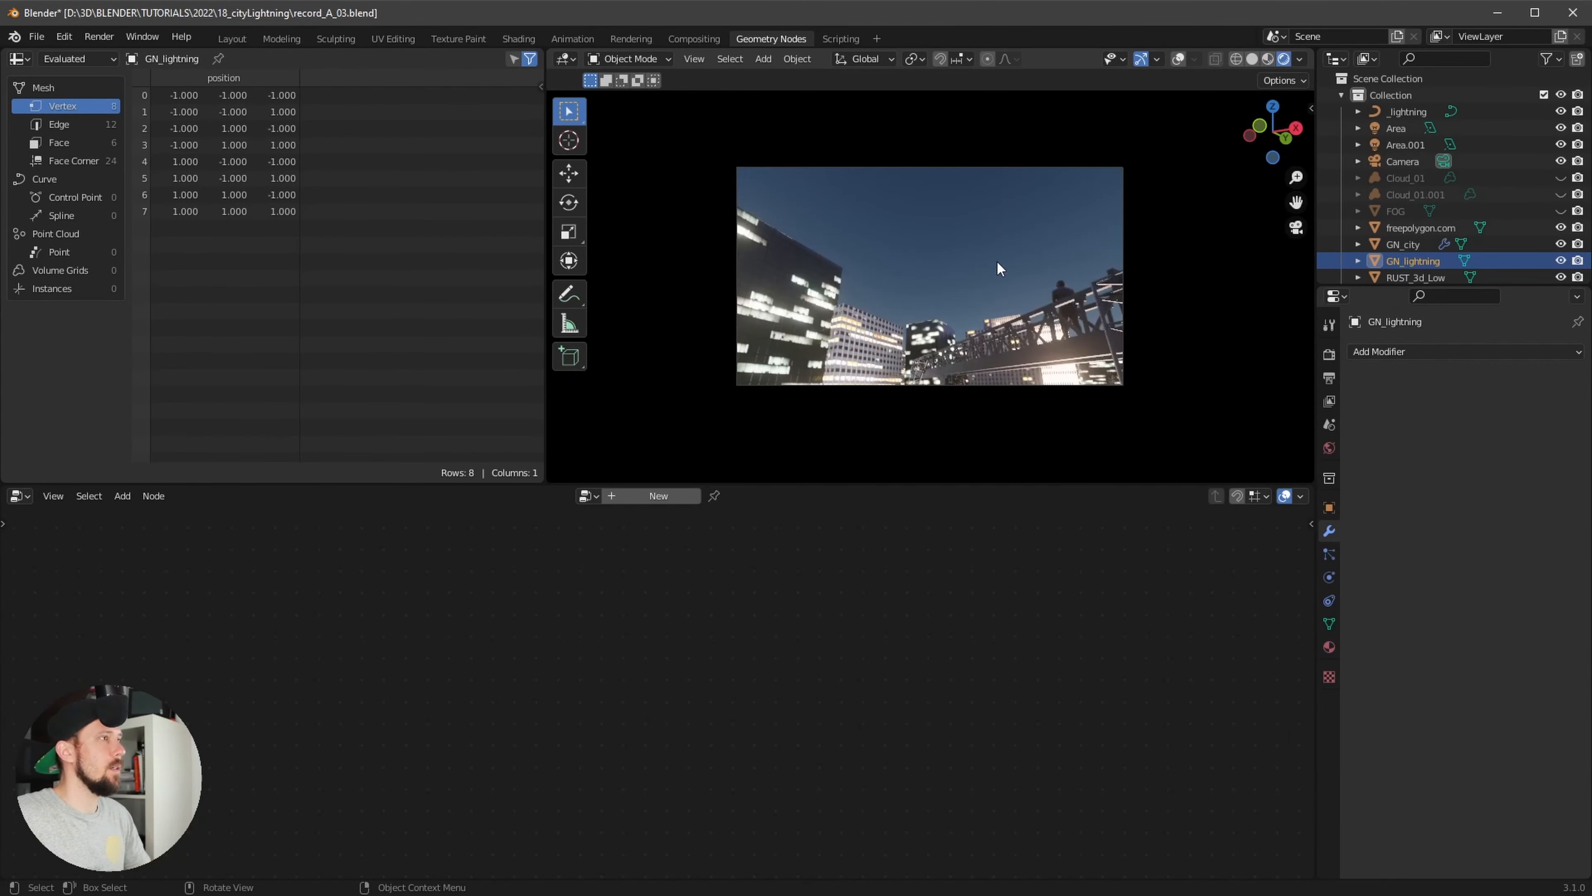
pyautogui.press('Home')
pyautogui.click(652, 496)
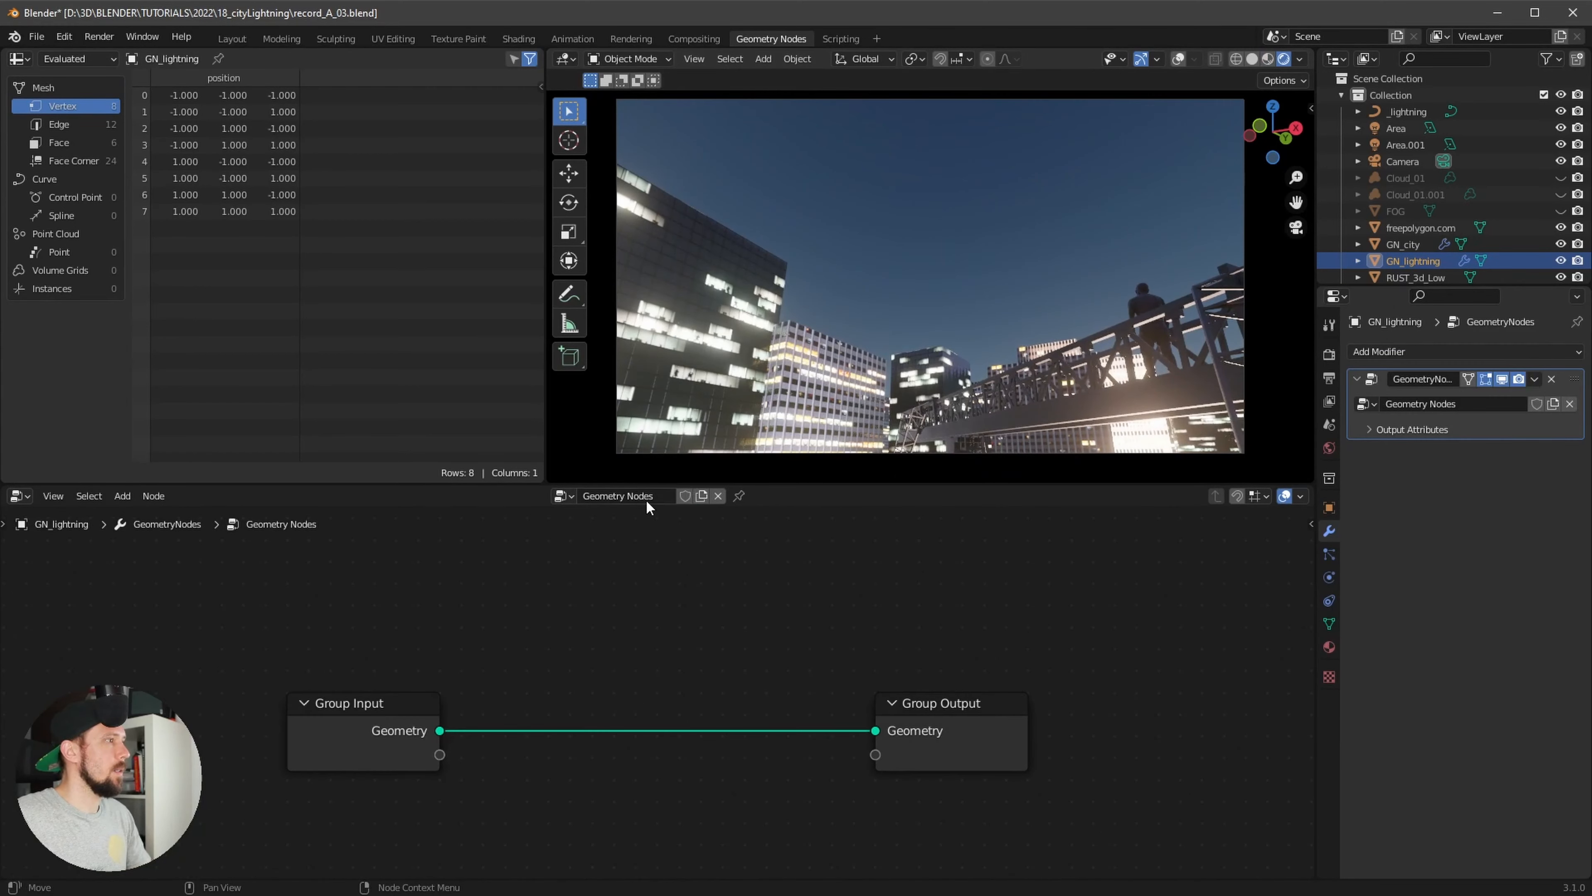
pyautogui.write('N')
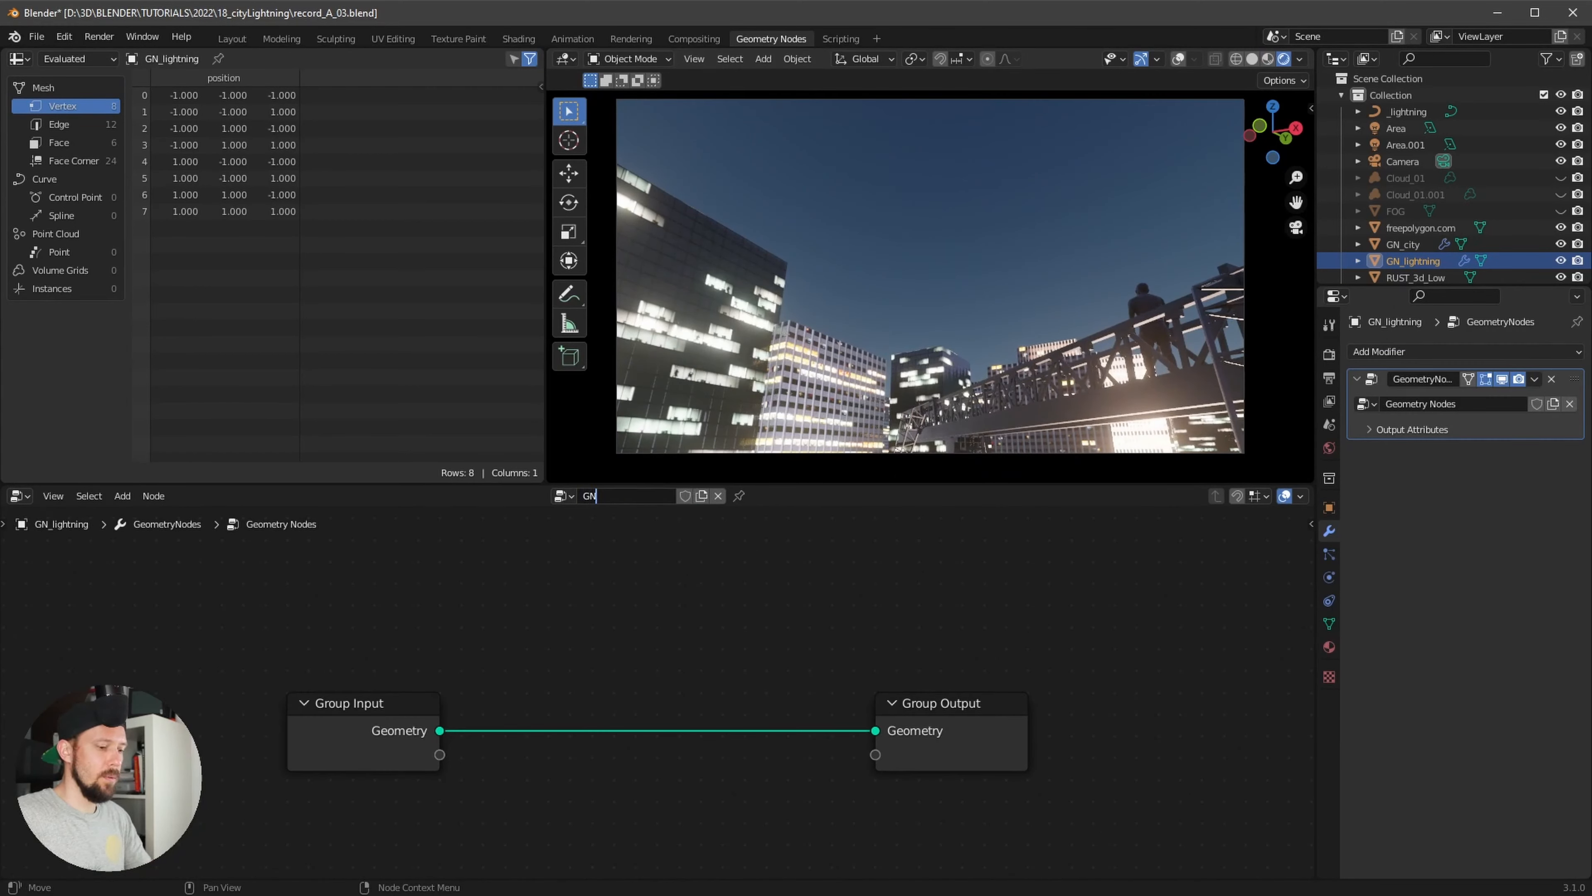
pyautogui.write('_lightning')
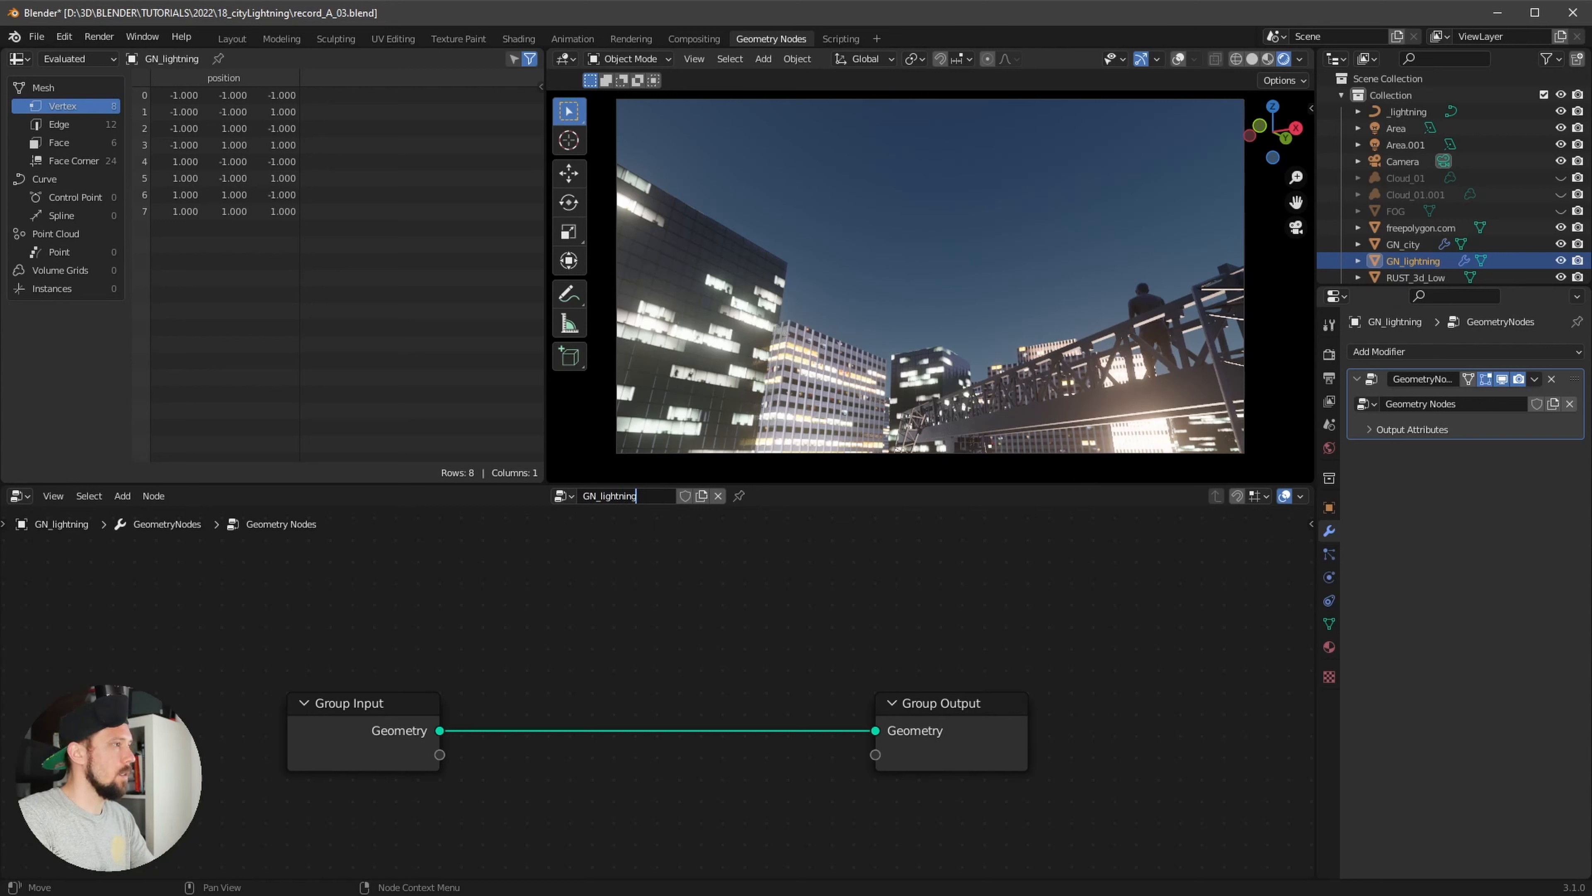
pyautogui.press('Return')
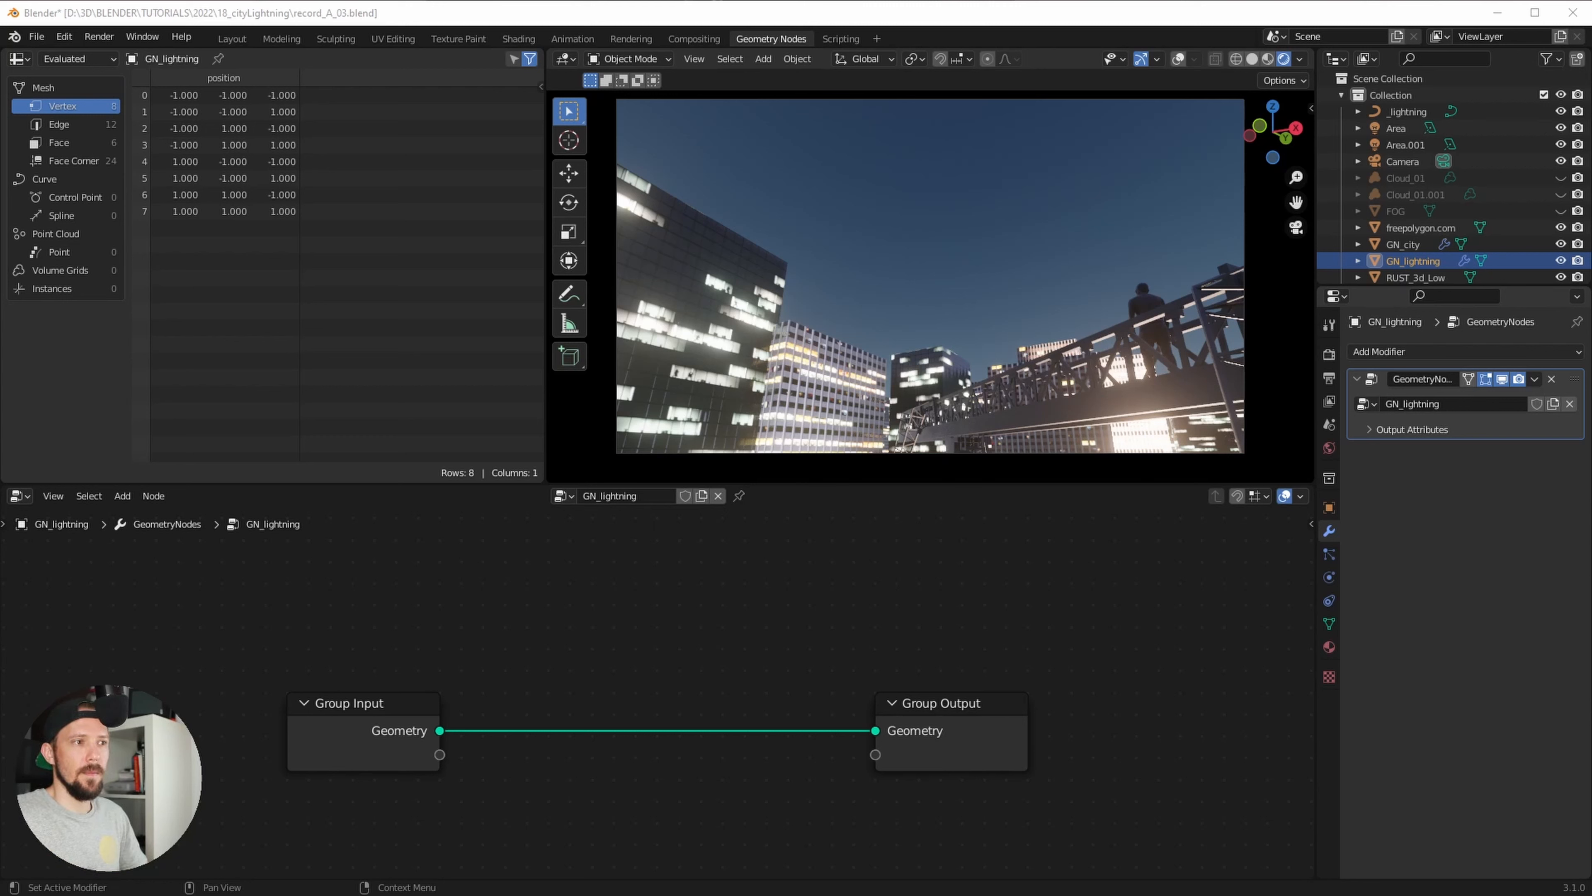
# Cut the link between Group Input and Group Output, move Group Input aside, and add an Object Info node above it
pyautogui.keyDown('ctrl'); pyautogui.moveTo(576, 661); pyautogui.dragTo(567, 759, button='right'); pyautogui.keyUp('ctrl')
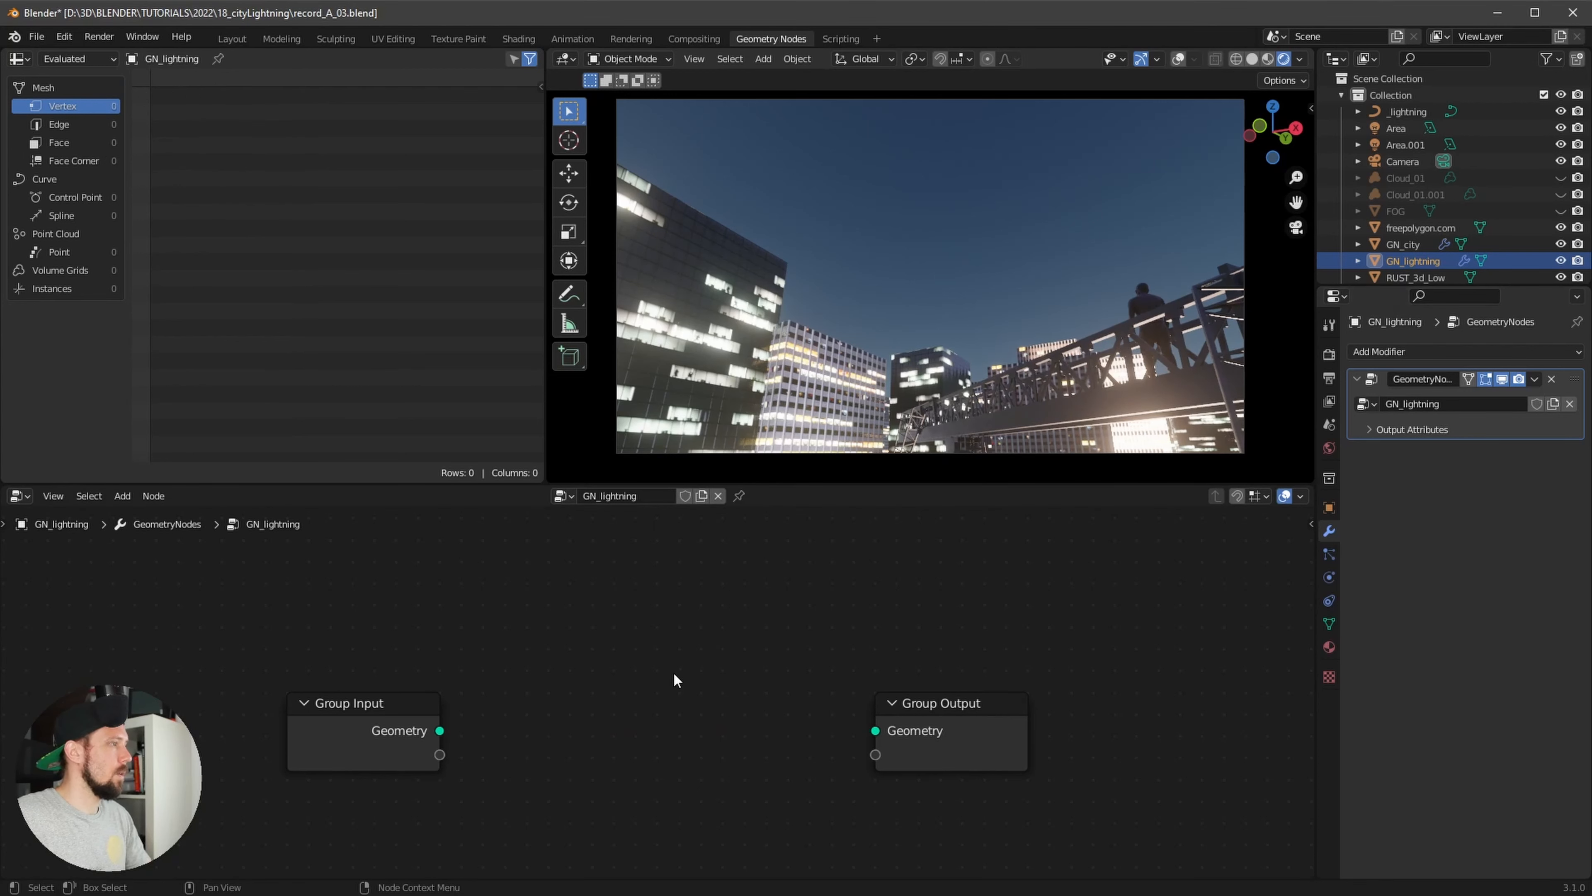
pyautogui.scroll(-2, 674, 680)
pyautogui.moveTo(477, 698); pyautogui.dragTo(244, 698)
pyautogui.hotkey('shift', 'a')
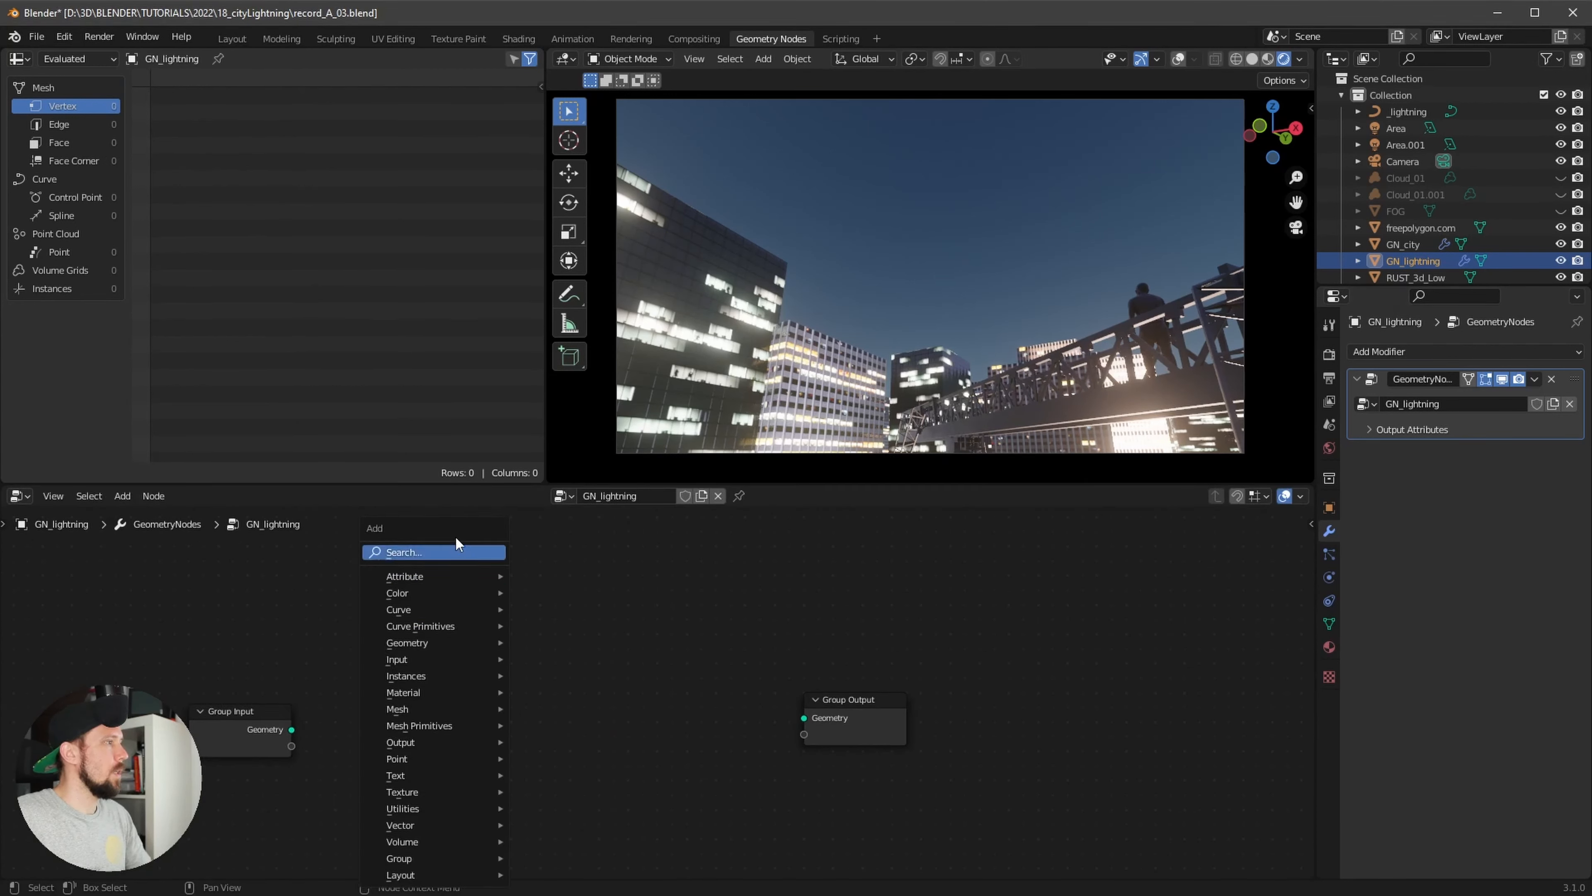
pyautogui.click(461, 550)
pyautogui.write('info')
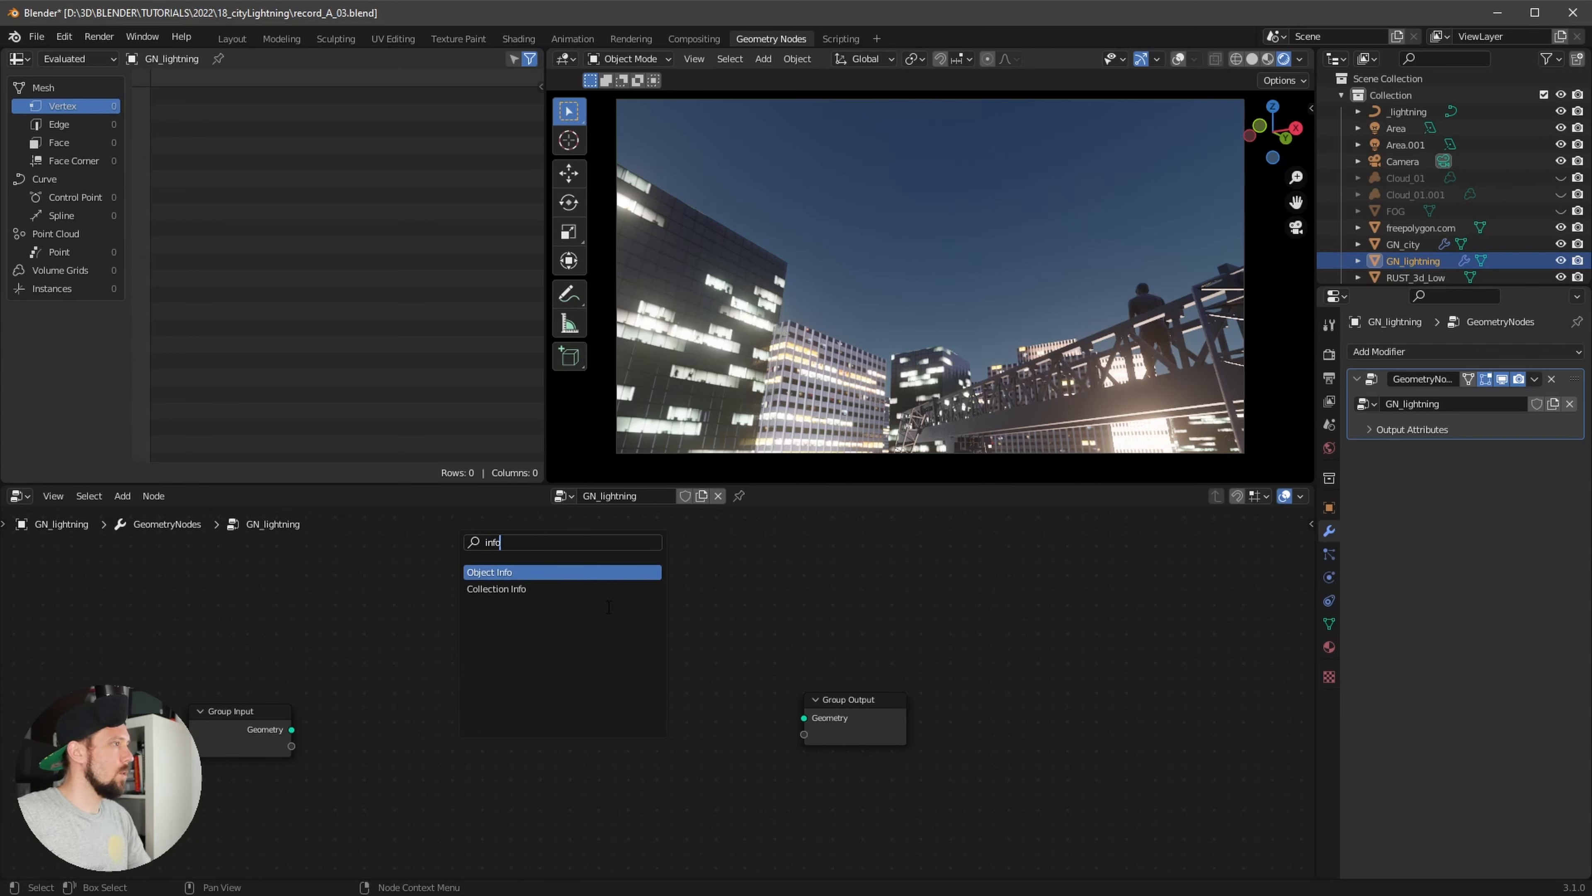
pyautogui.press('Return')
pyautogui.click(414, 570)
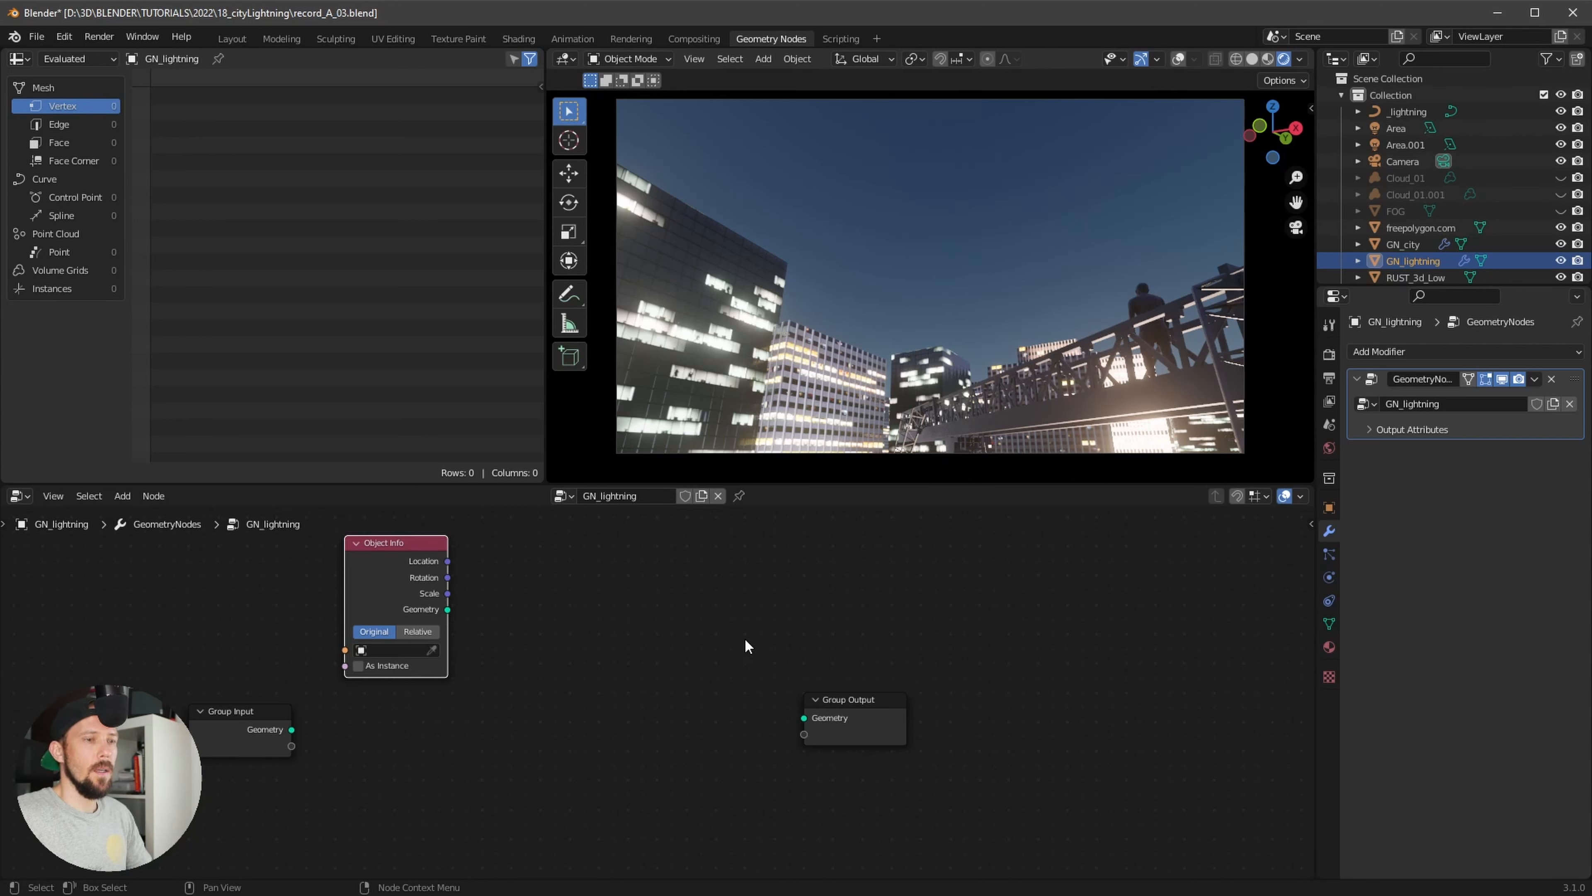
# Add a Curve to Mesh node between Object Info and Group Output
pyautogui.hotkey('shift', 'a')
pyautogui.click(736, 553)
pyautogui.write('cur')
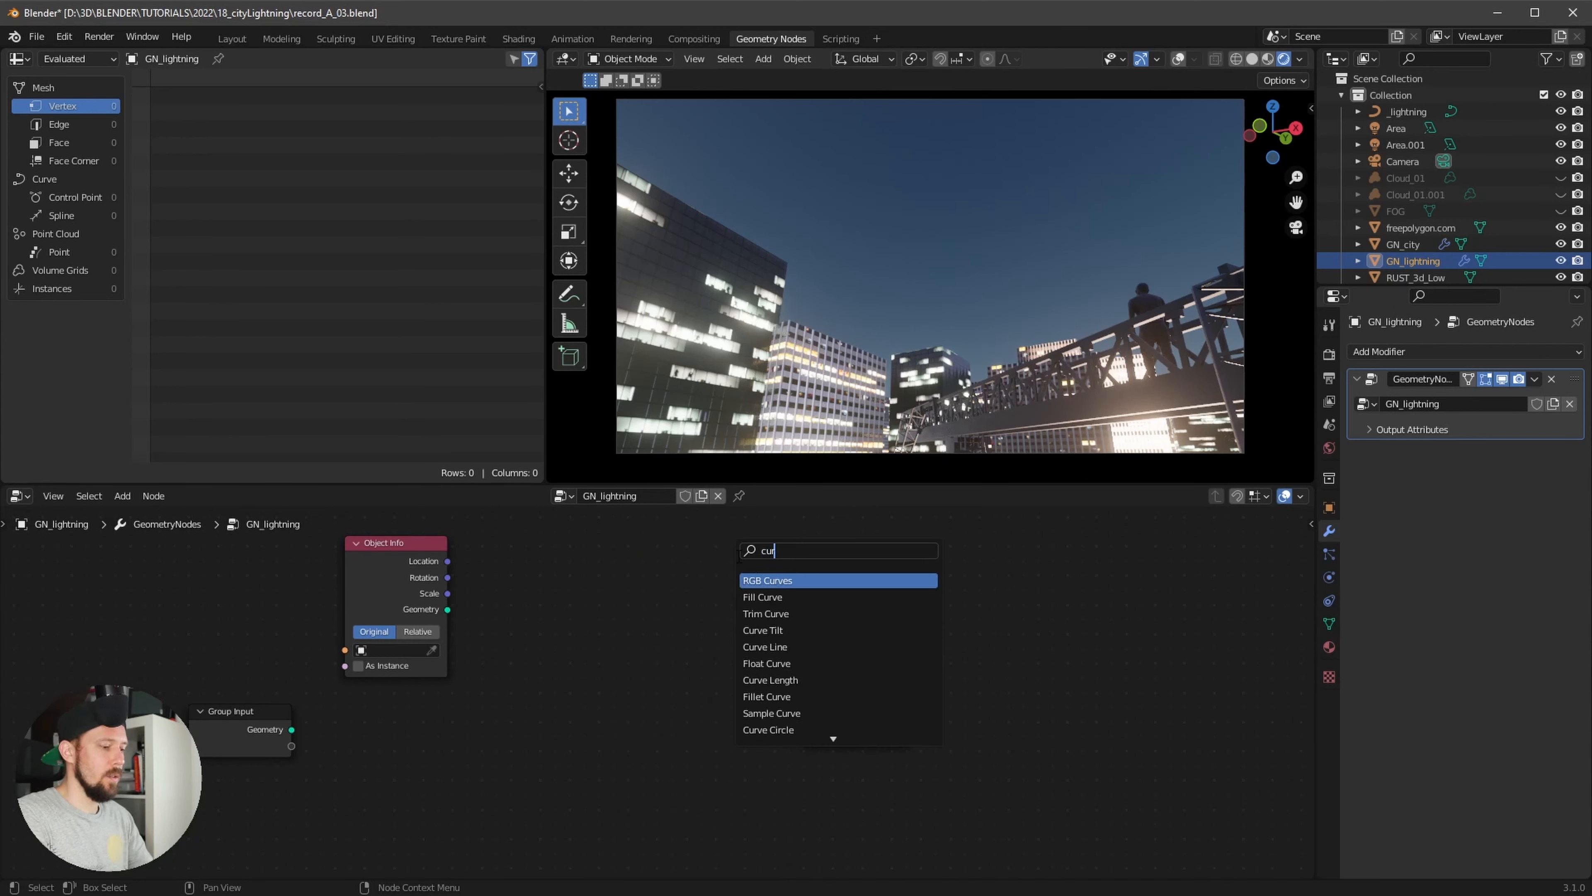
pyautogui.write('v')
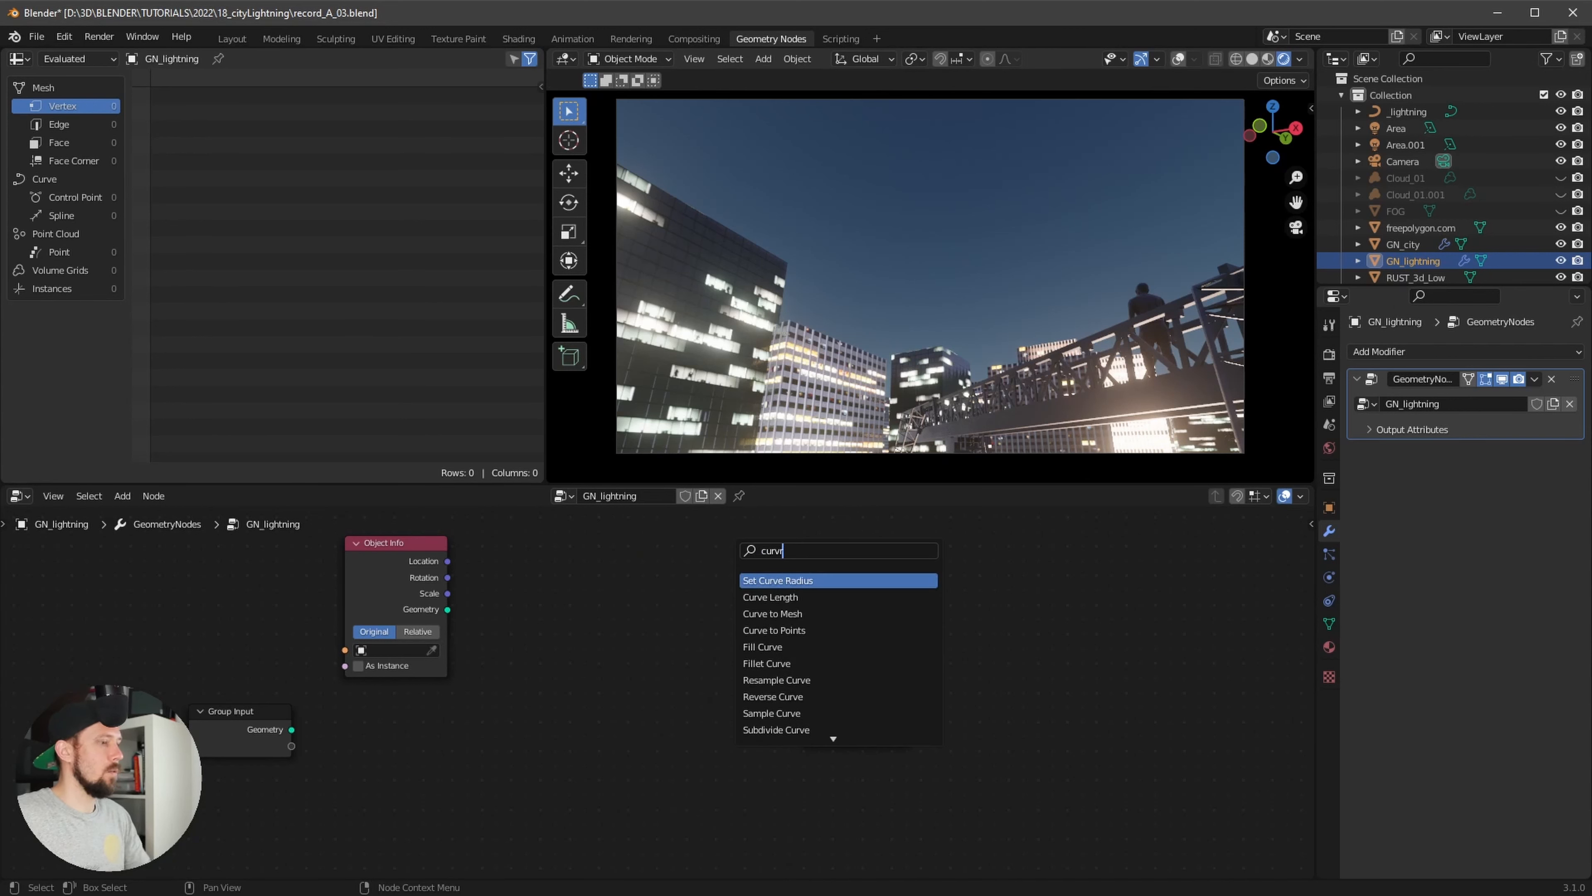
pyautogui.write('e to')
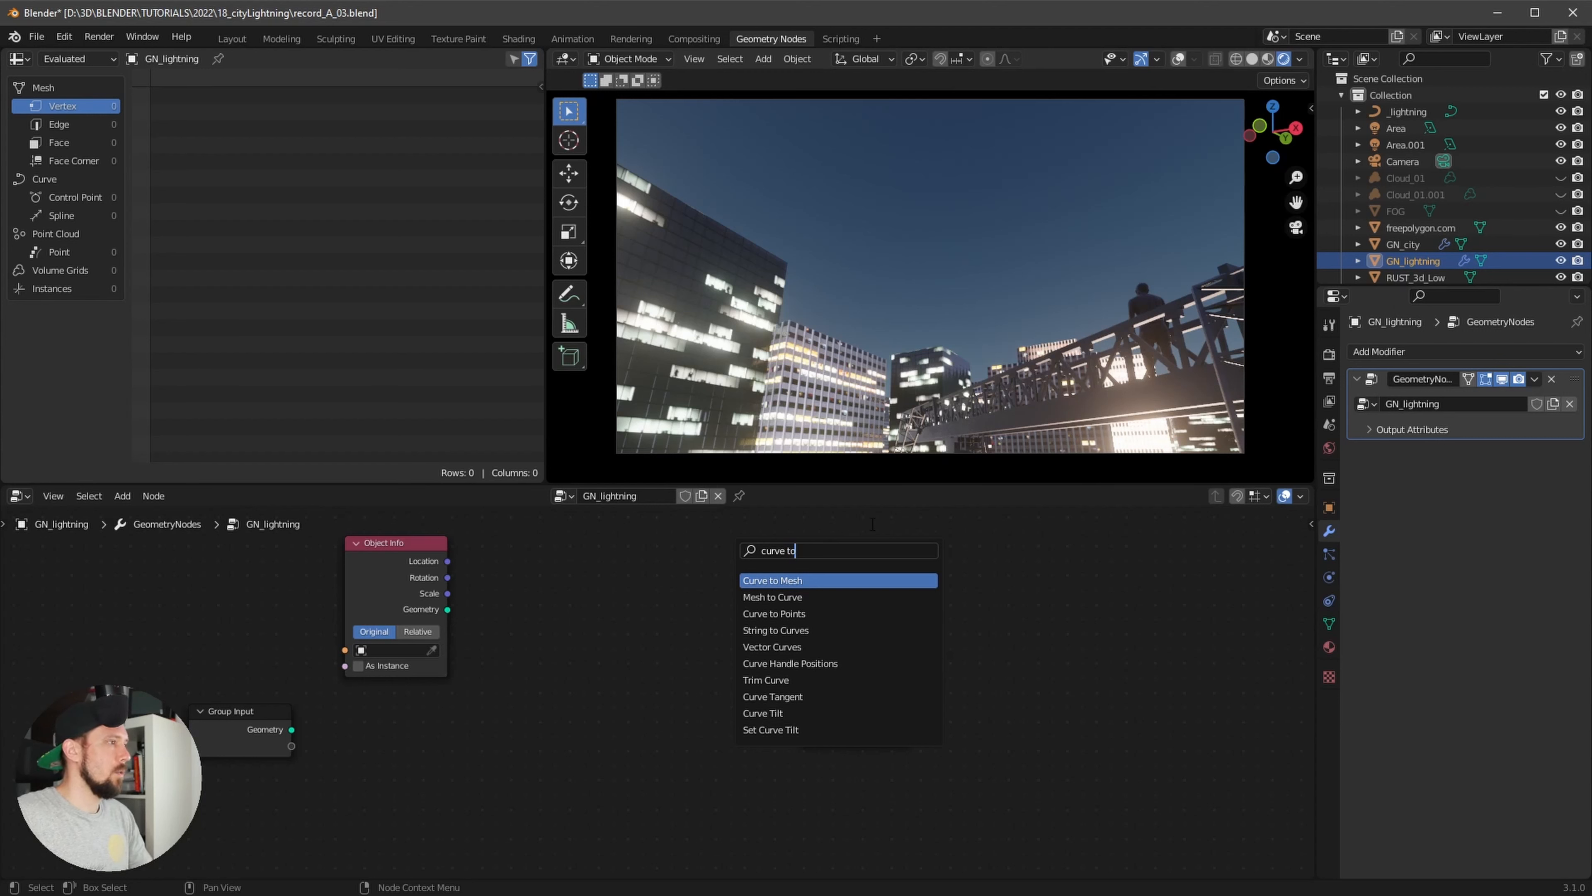
pyautogui.press('Return')
pyautogui.click(707, 634)
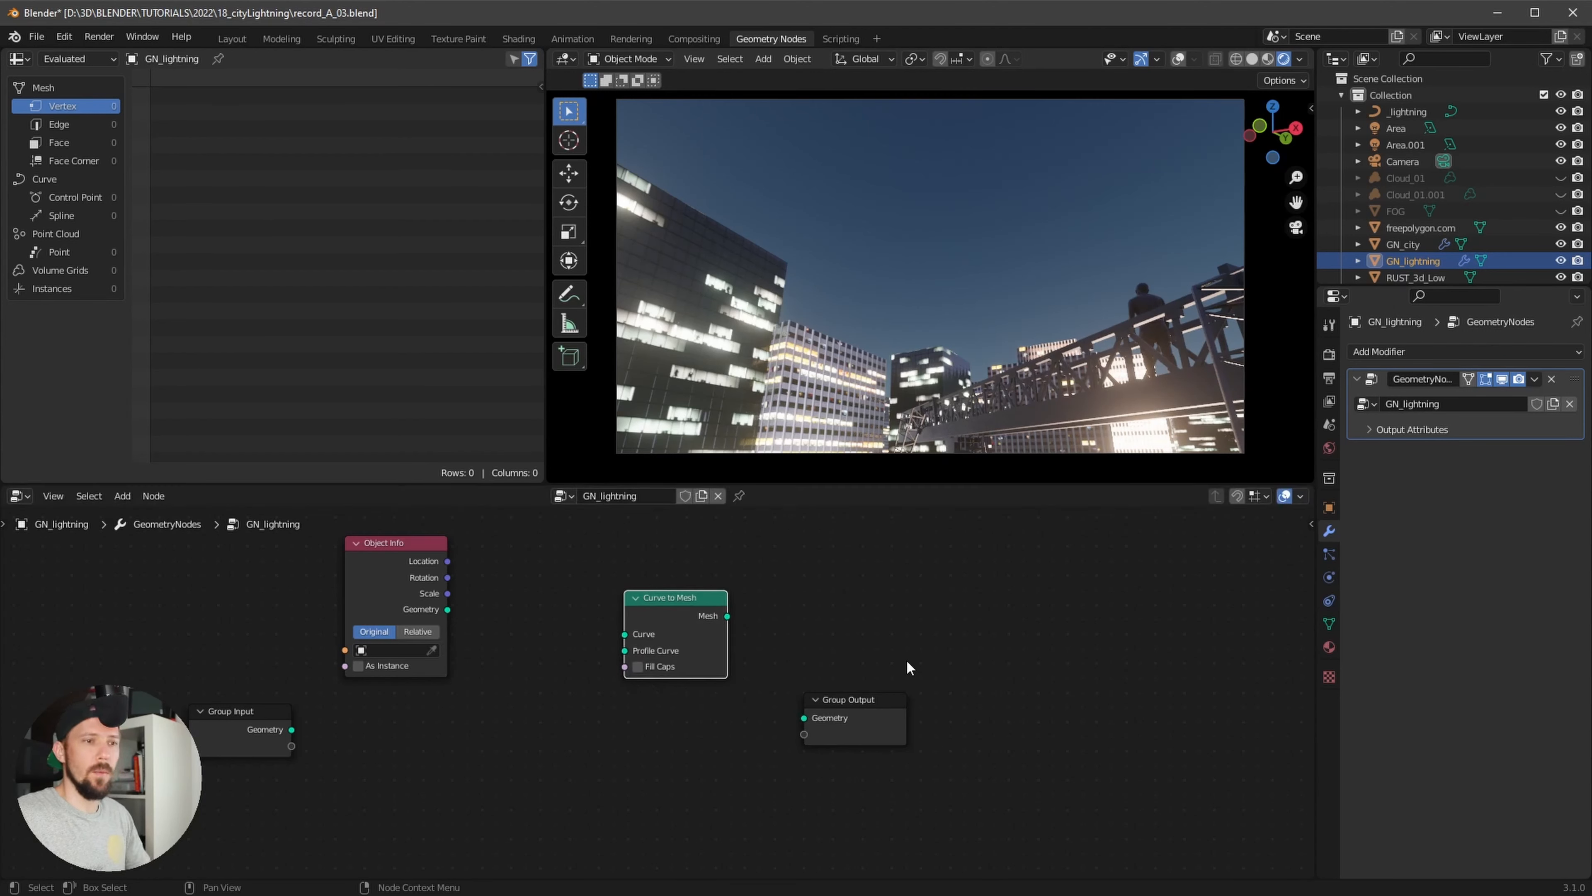
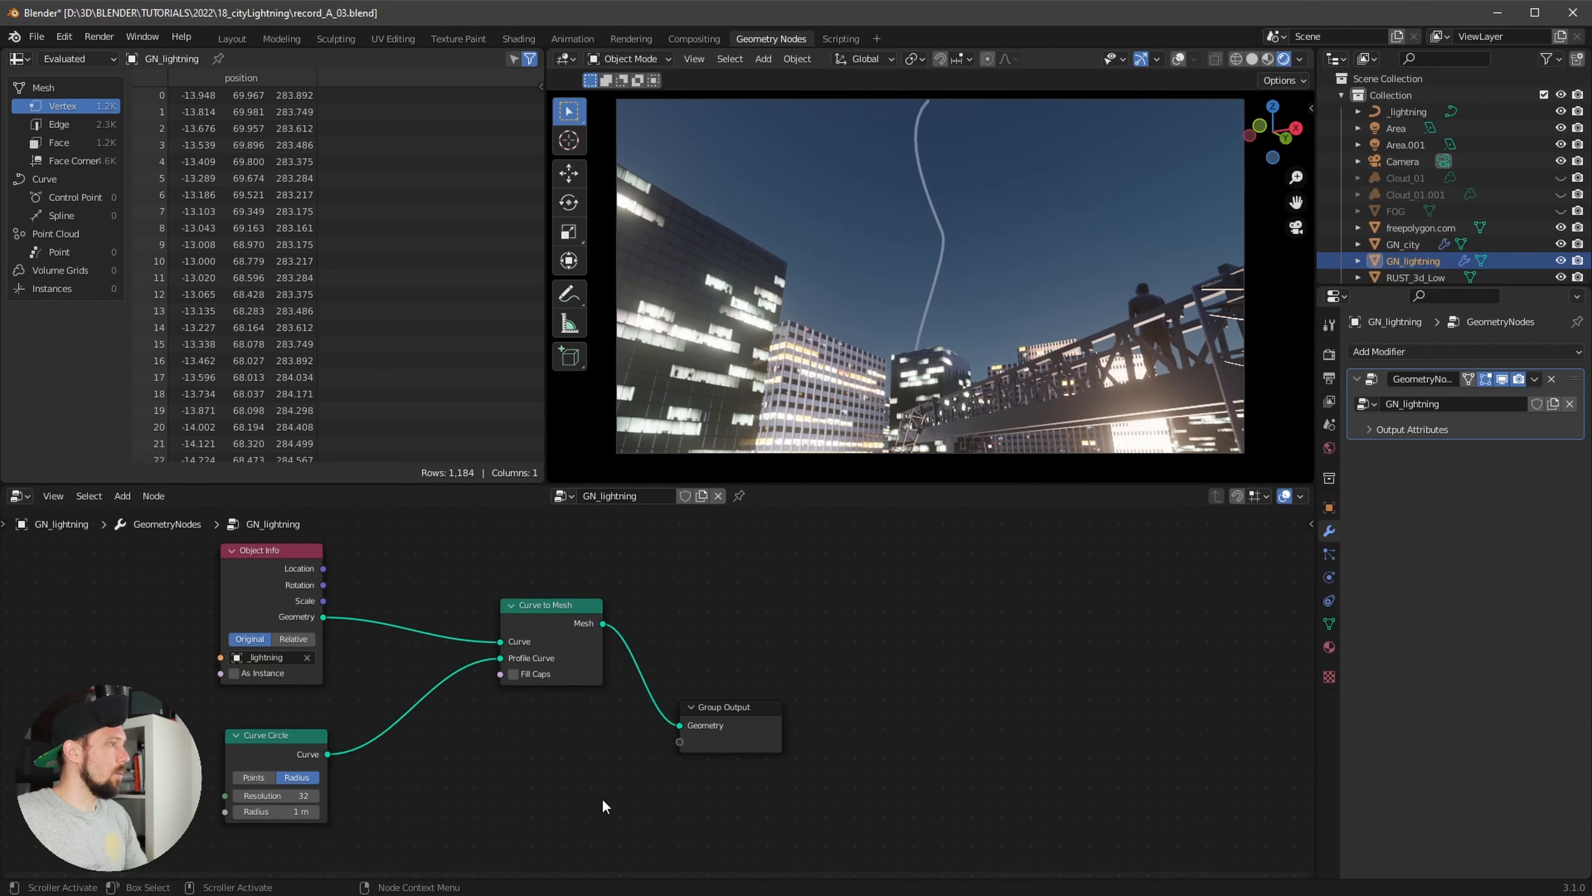
# Set the Curve Circle radius to 0.2 m and shift that node slightly away from Curve to Mesh
pyautogui.keyDown('ctrl'); pyautogui.moveTo(601, 798); pyautogui.dragTo(663, 706, button='middle'); pyautogui.keyUp('ctrl')
pyautogui.click(407, 785)
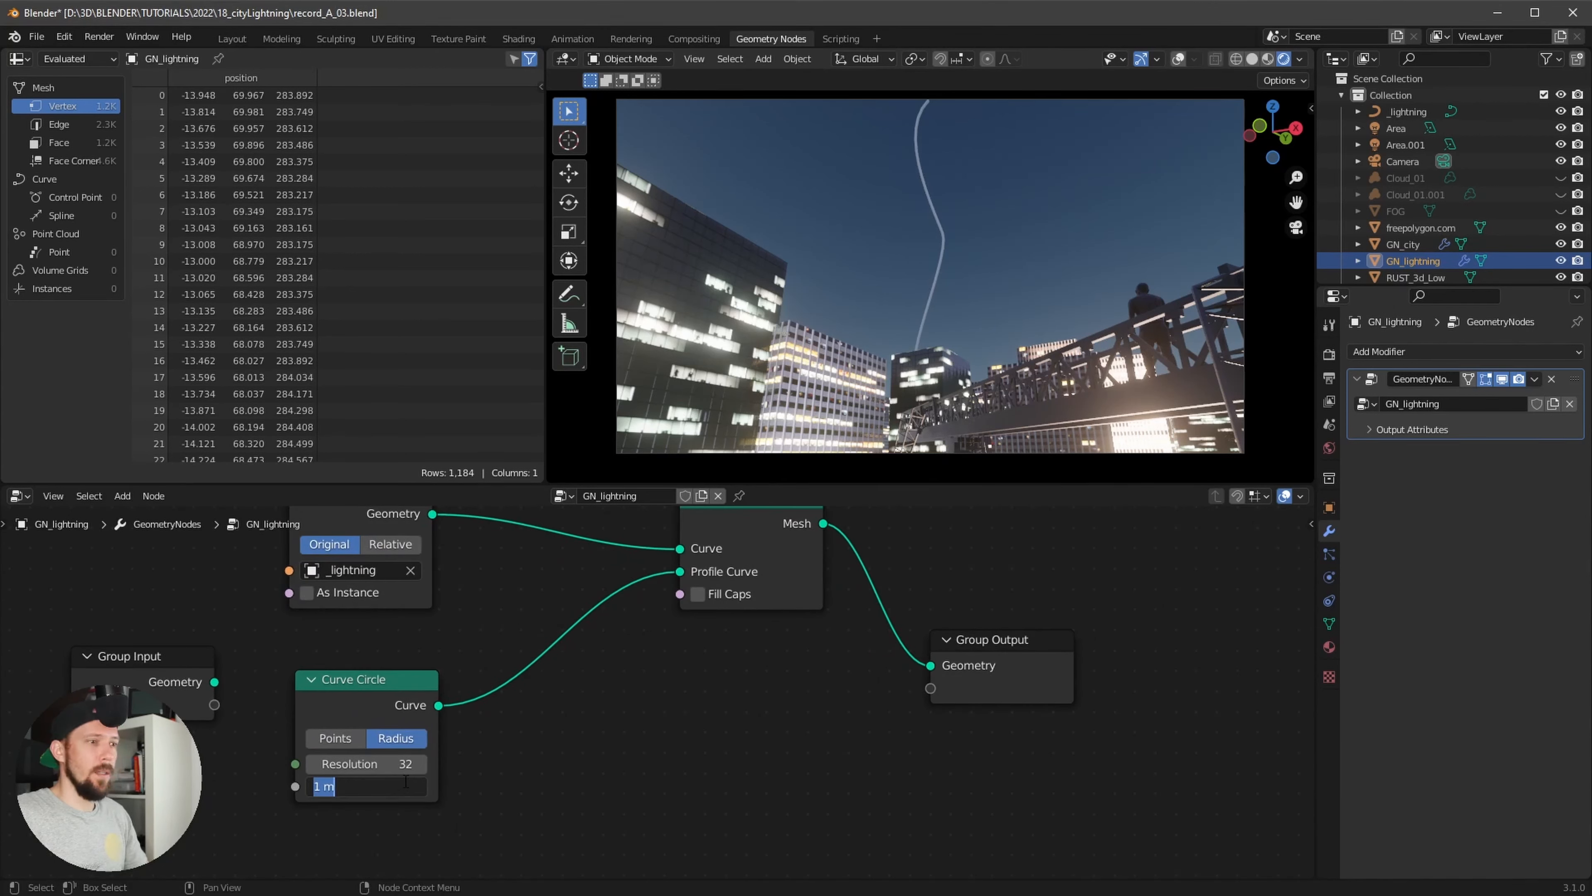
pyautogui.press('BackSpace')
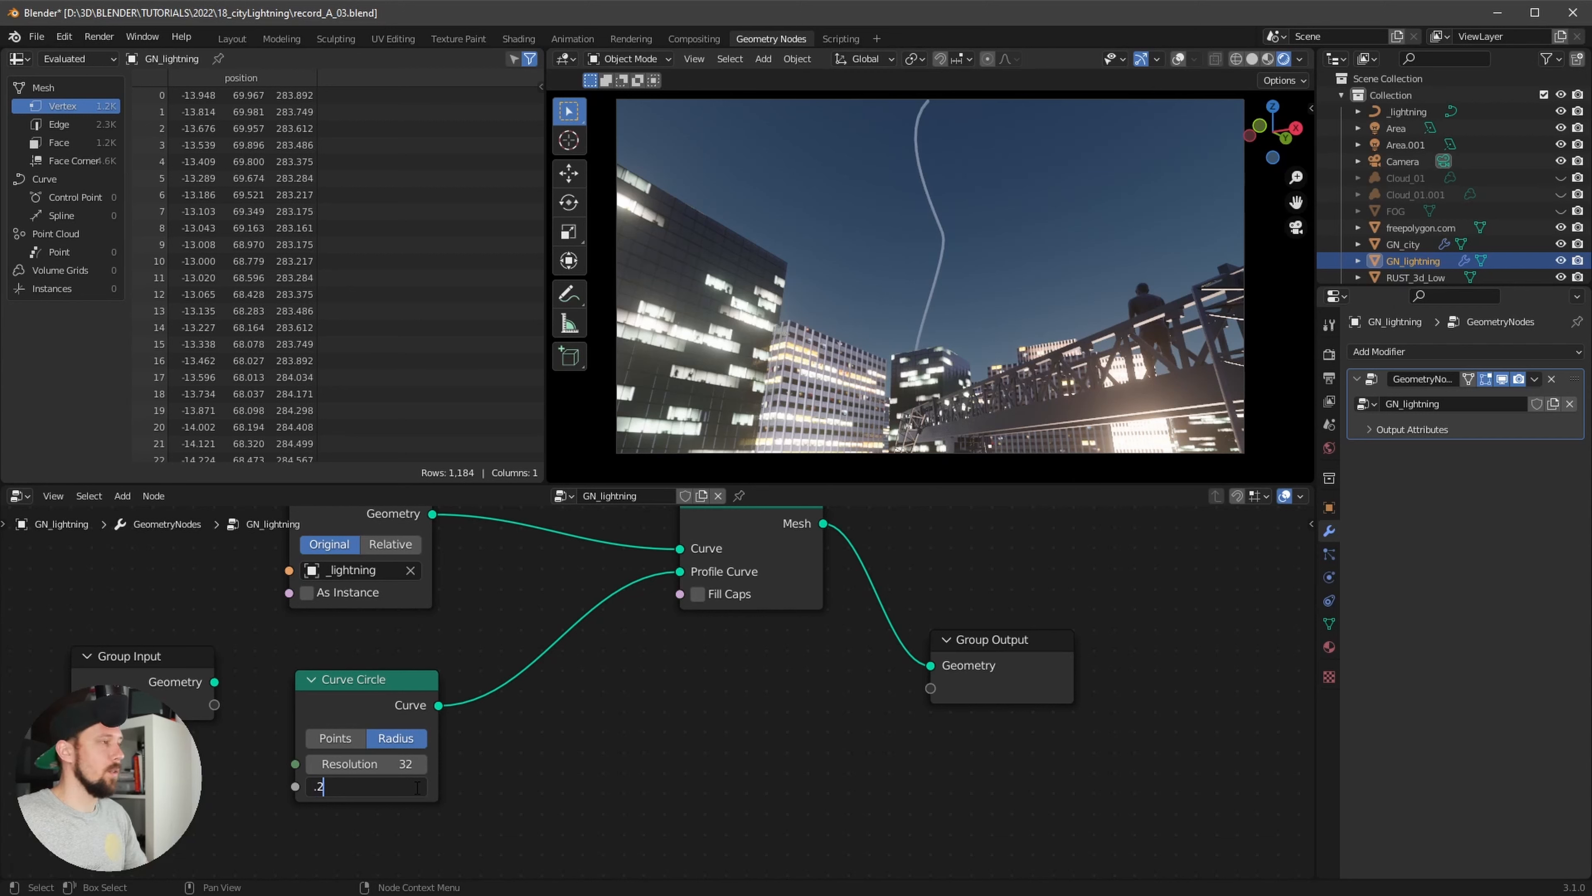
pyautogui.press('Return')
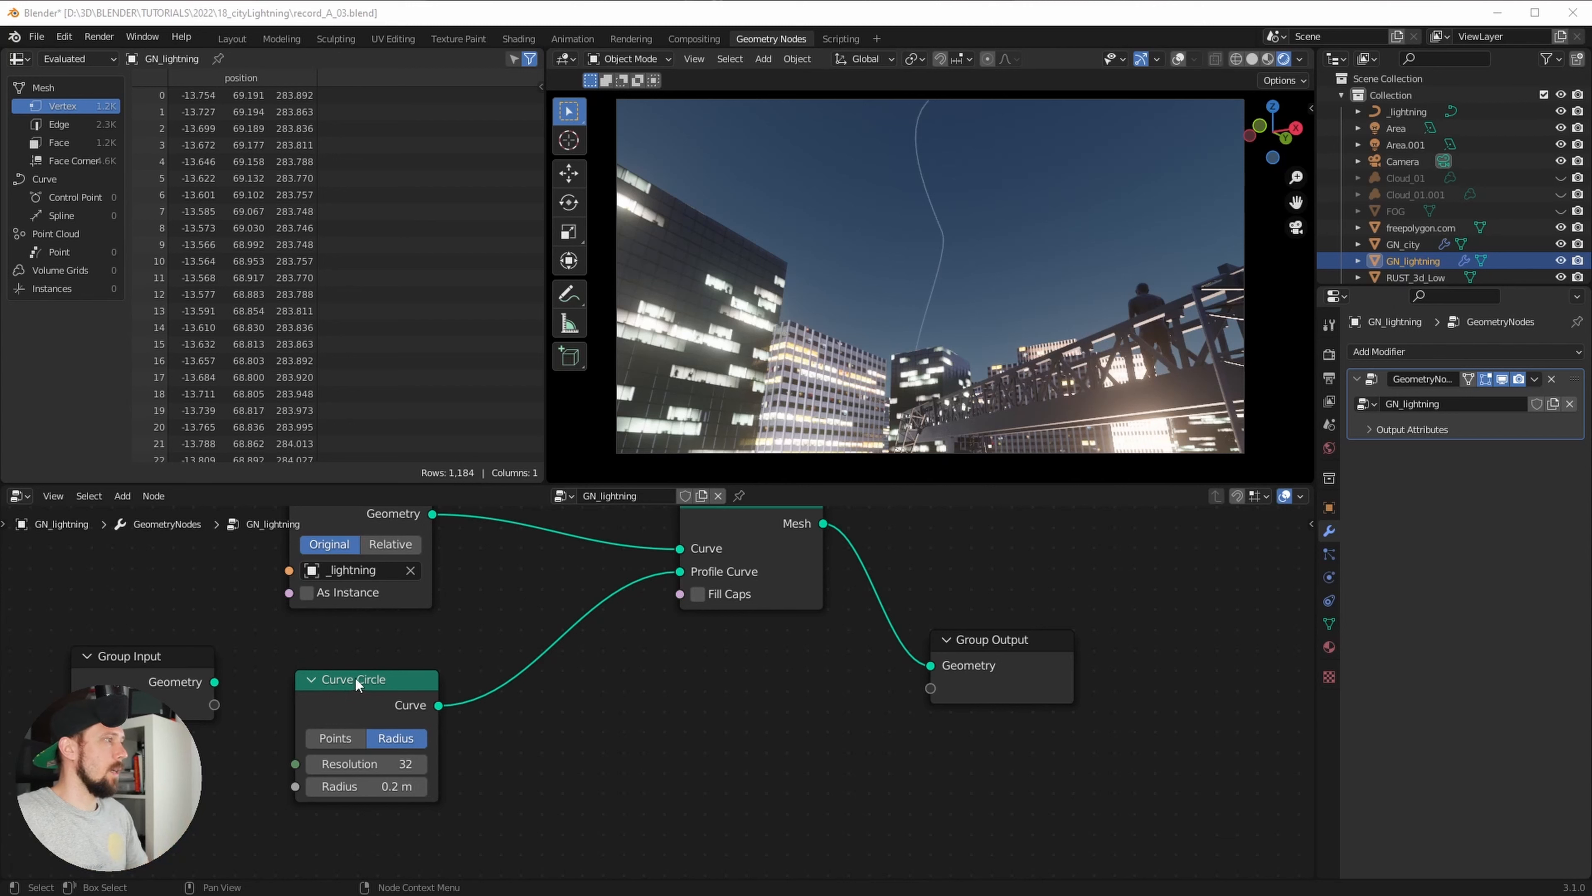
pyautogui.moveTo(367, 673); pyautogui.dragTo(312, 699)
# Insert a Set Position node on the link between Object Info and Curve to Mesh
pyautogui.keyDown('ctrl'); pyautogui.keyDown('alt'); pyautogui.moveTo(730, 742); pyautogui.dragTo(785, 746); pyautogui.keyUp('alt'); pyautogui.keyUp('ctrl')
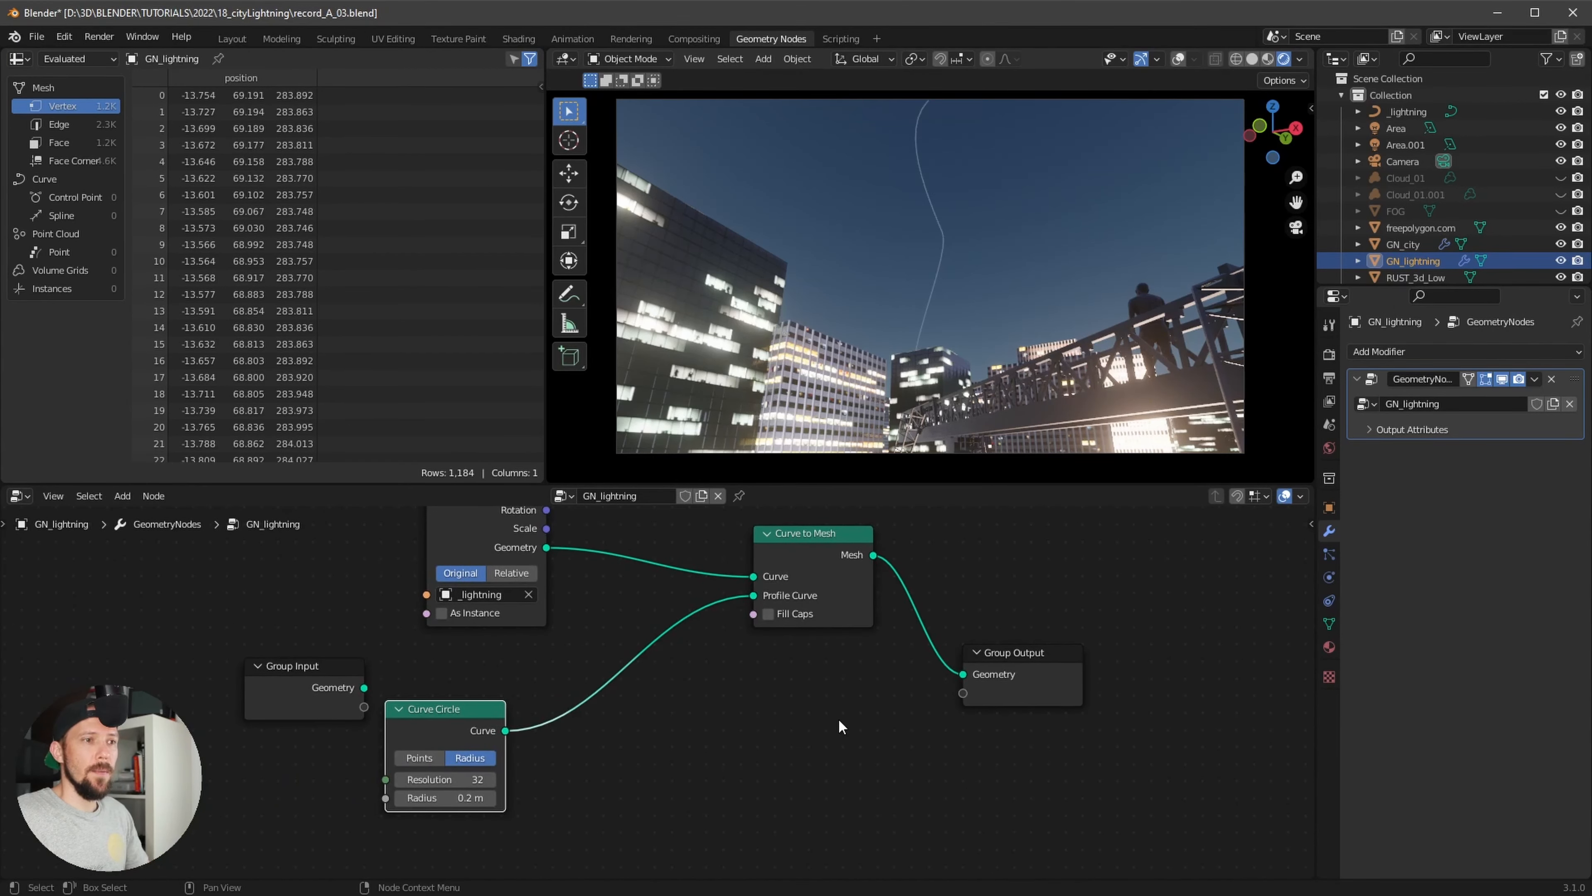
pyautogui.hotkey('shift', 'a')
pyautogui.click(794, 558)
pyautogui.write('set')
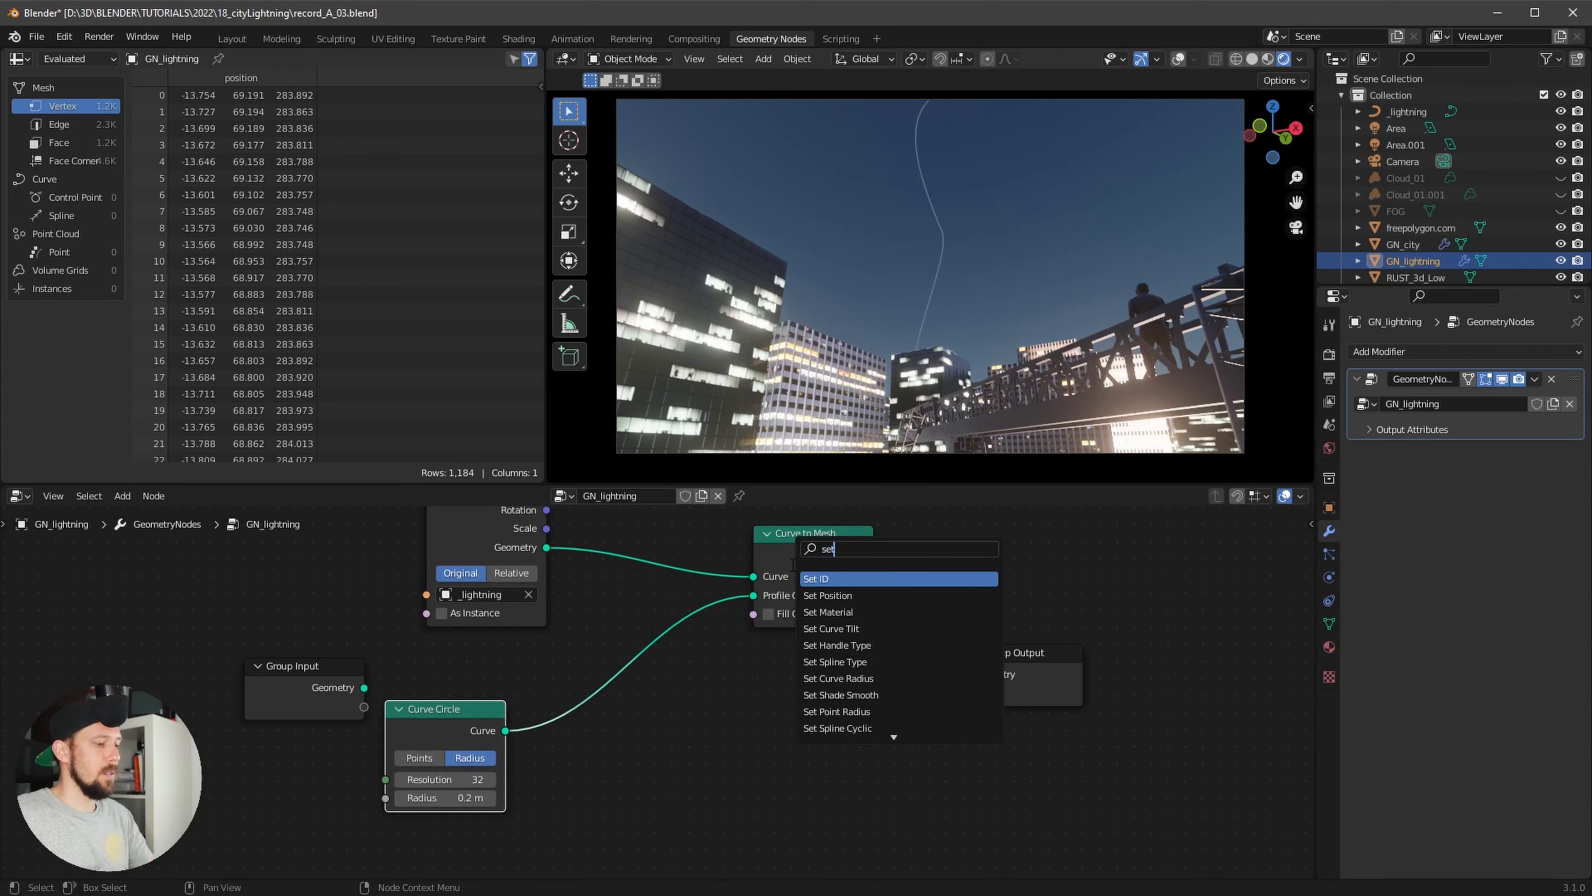
pyautogui.click(878, 595)
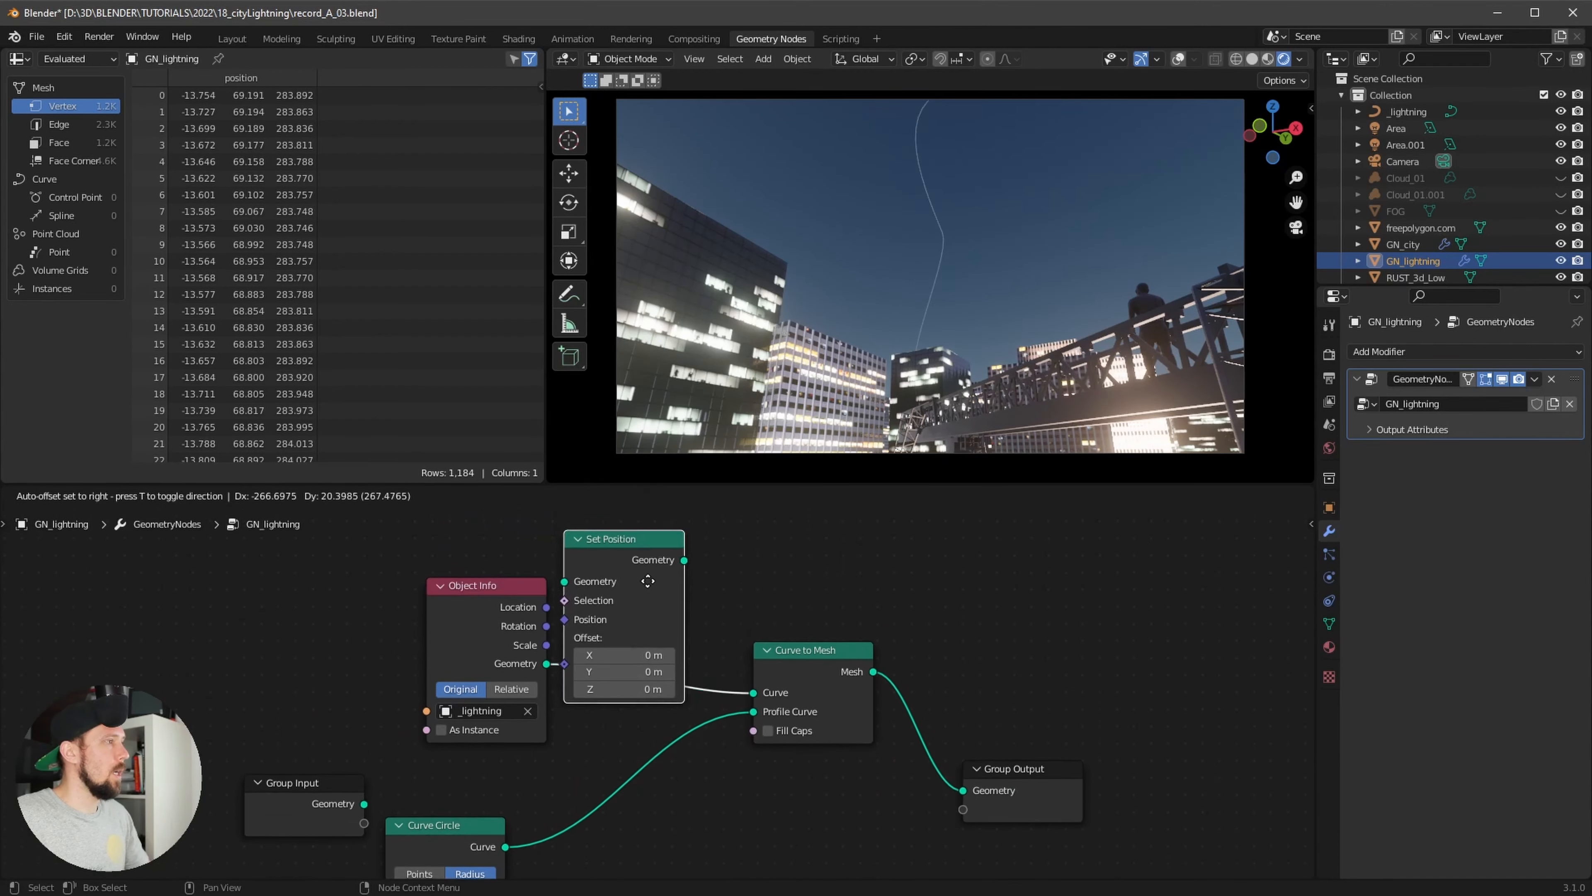
pyautogui.click(648, 581)
# Spread out the node layout by moving Group Input and Curve Circle down and aligning Object Info with Set Position
pyautogui.scroll(-3, 400, 761)
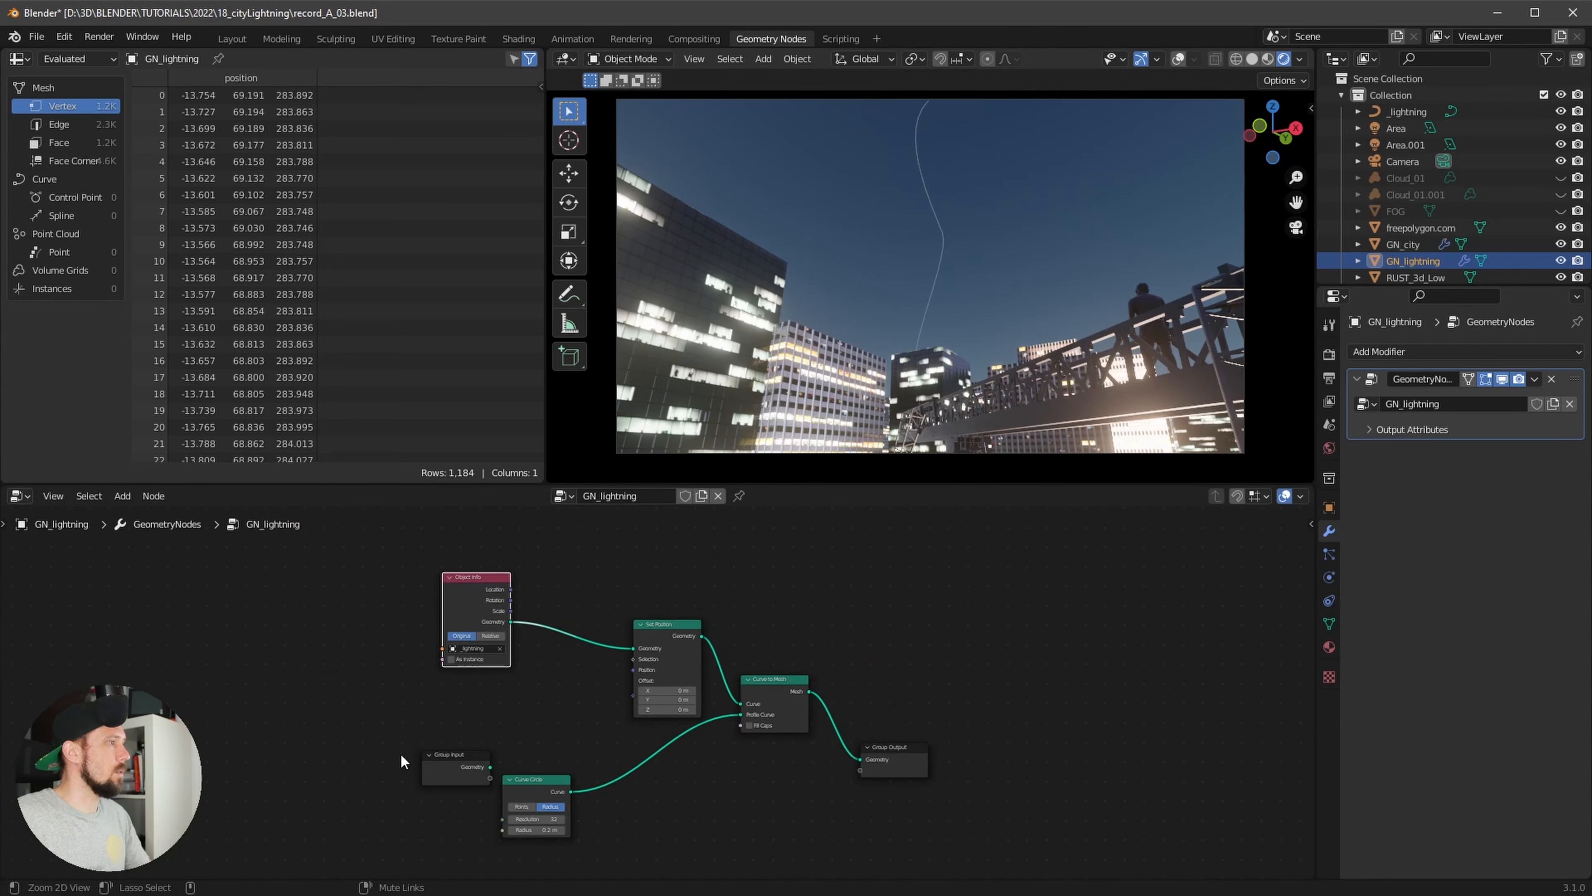
pyautogui.scroll(-1, 400, 754)
pyautogui.moveTo(434, 714); pyautogui.dragTo(460, 864)
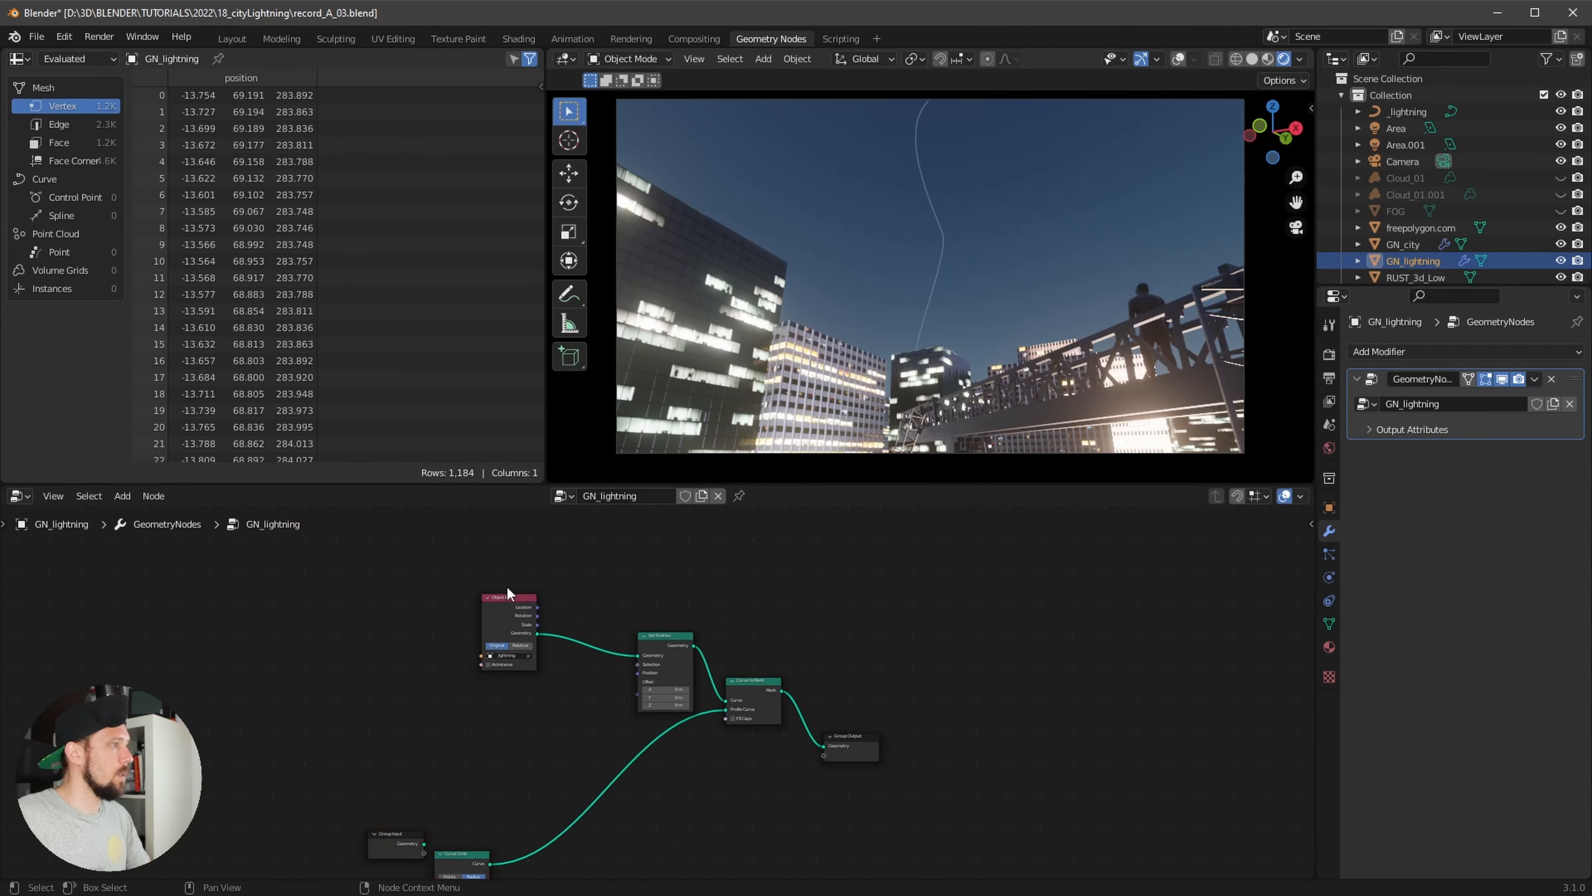
pyautogui.moveTo(508, 593); pyautogui.dragTo(480, 583)
pyautogui.moveTo(665, 674); pyautogui.dragTo(661, 643)
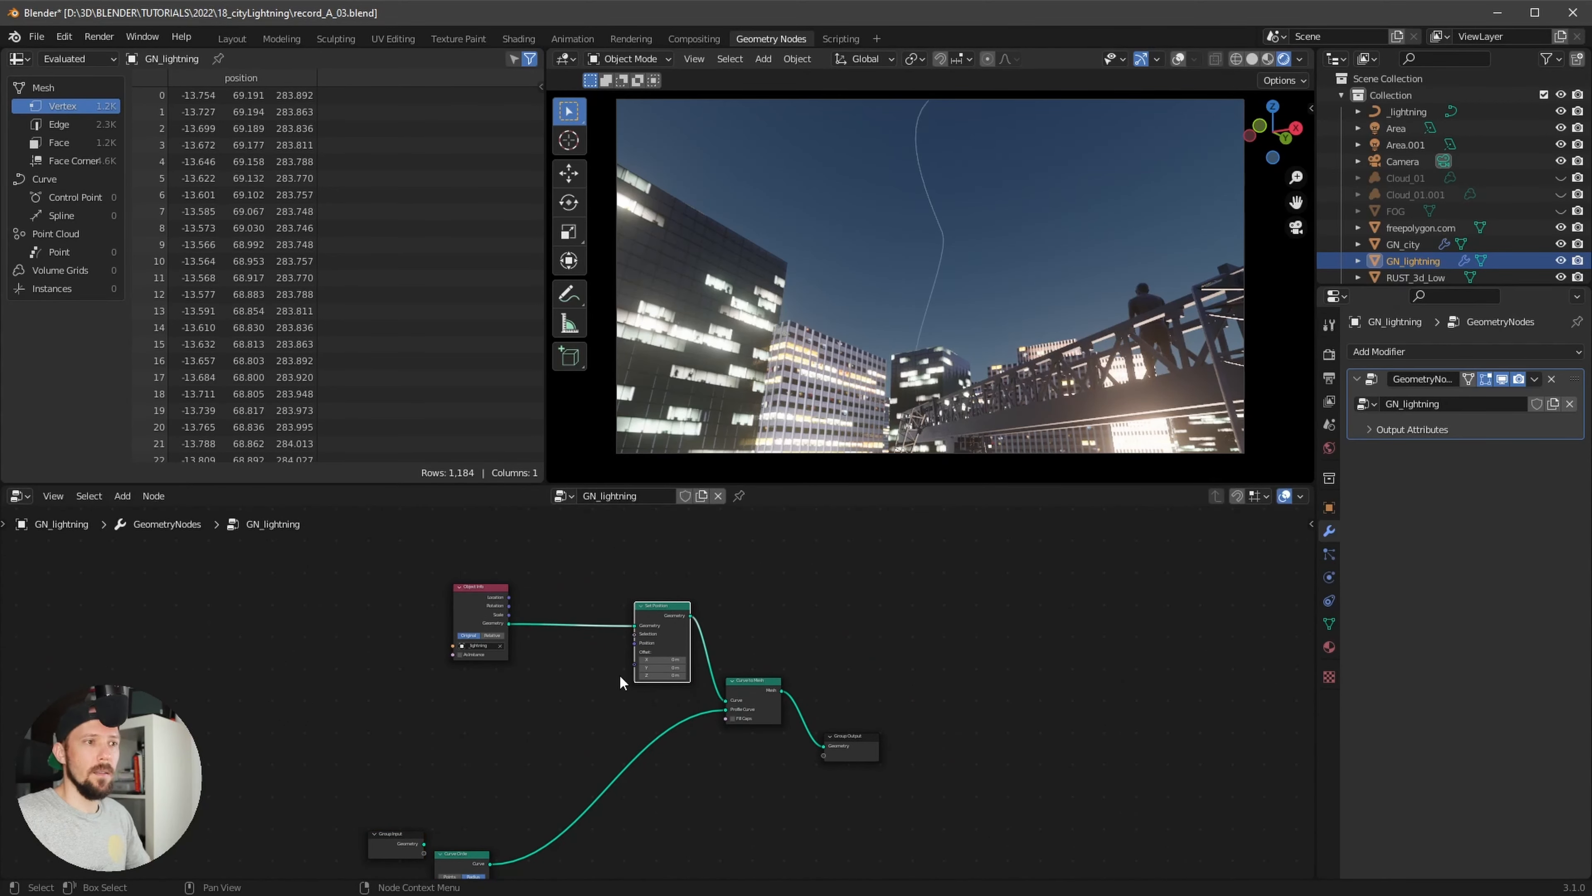
# Add a Noise Texture node below Object Info and connect its Color output to the Offset of Set Position
pyautogui.click(521, 759)
pyautogui.hotkey('shift', 'a')
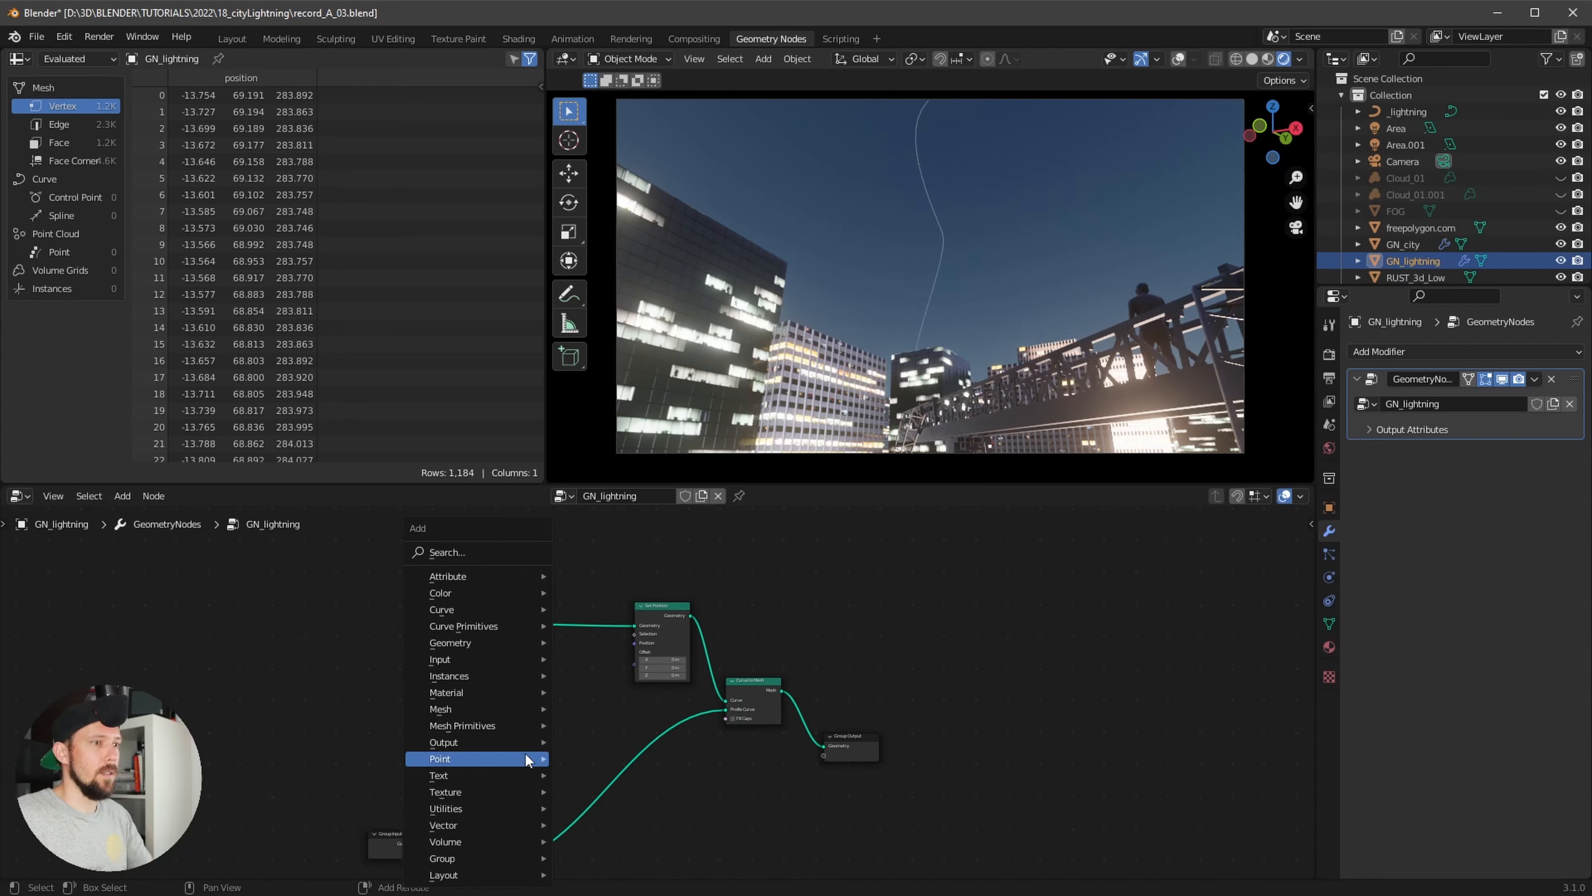
pyautogui.click(479, 552)
pyautogui.write('nois')
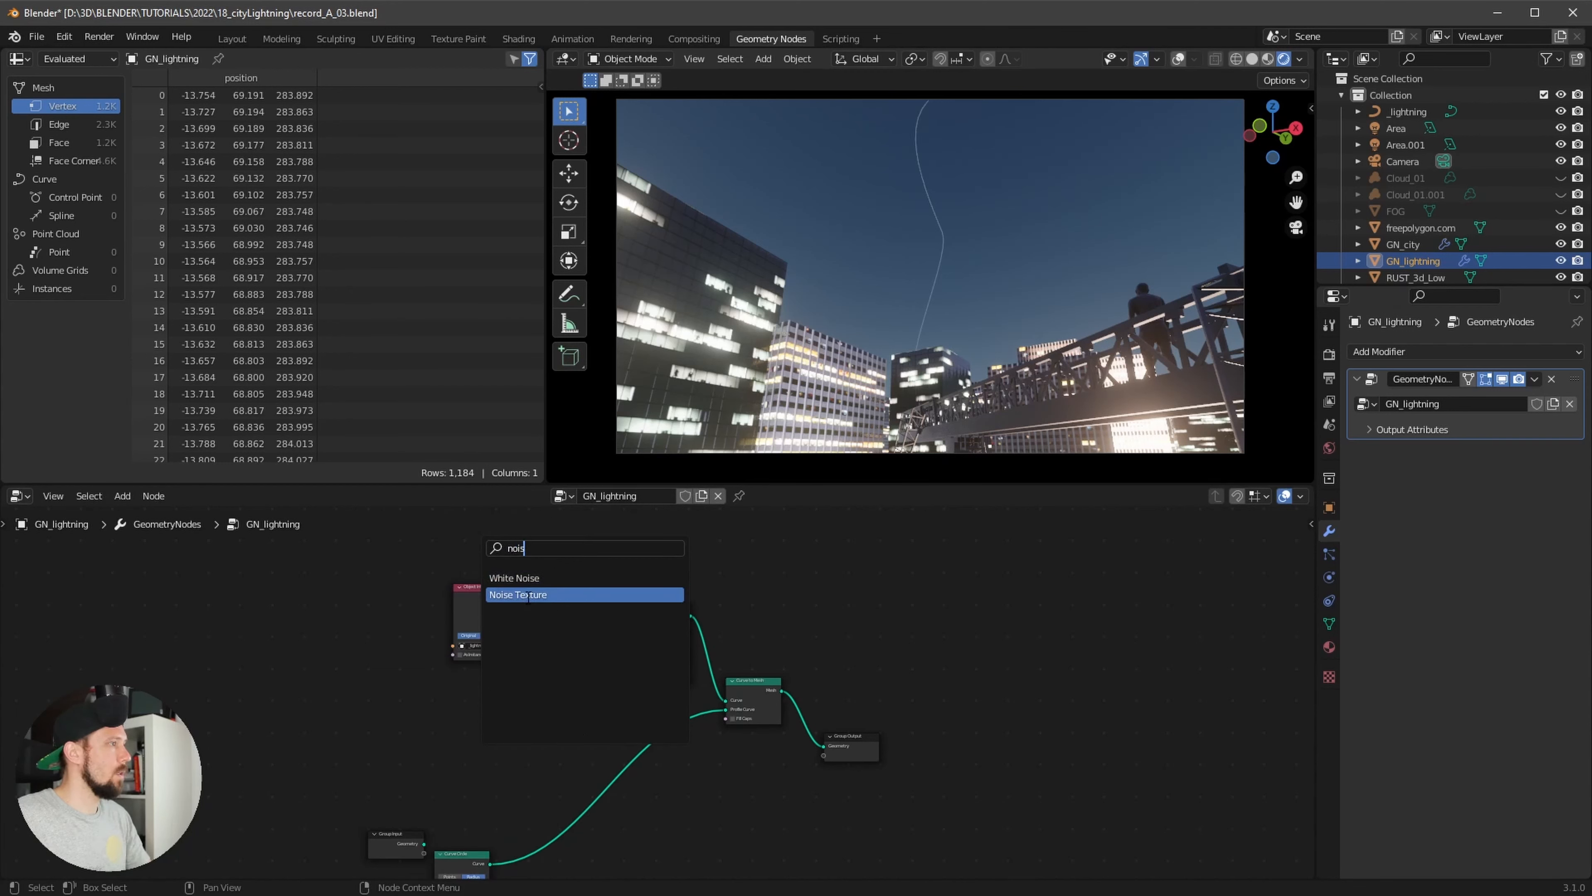
pyautogui.click(528, 595)
pyautogui.click(490, 736)
pyautogui.scroll(3, 514, 721)
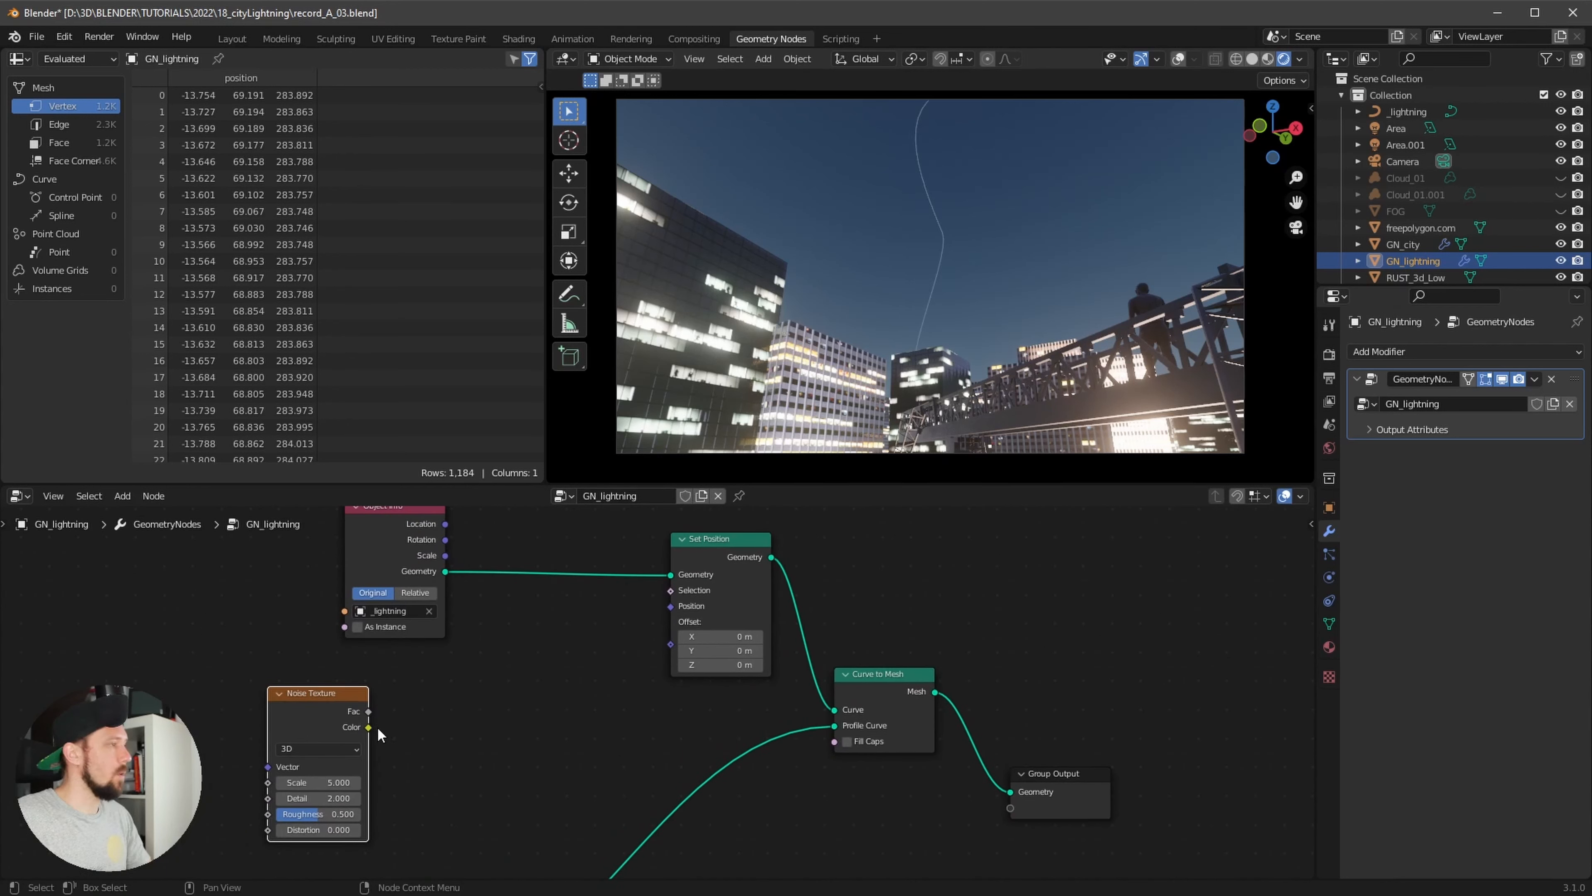
pyautogui.moveTo(369, 727); pyautogui.dragTo(670, 641)
# Try a Noise Texture scale of 4.6 with a close view of the curve, and undo the change
pyautogui.keyDown('ctrl'); pyautogui.moveTo(978, 257); pyautogui.dragTo(1124, 253, button='middle'); pyautogui.keyUp('ctrl')
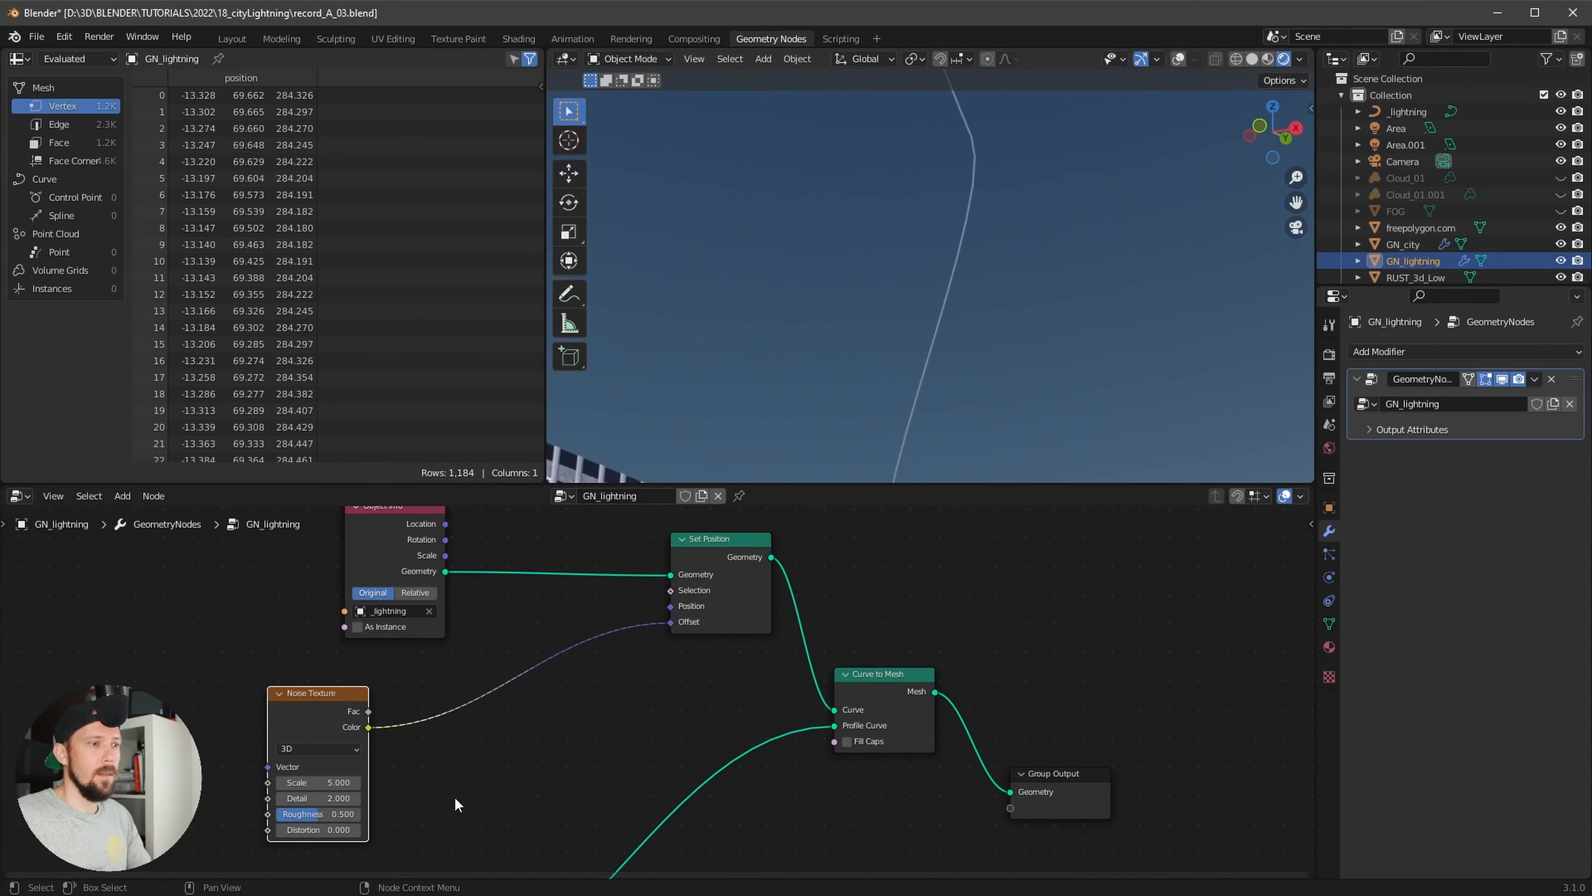
pyautogui.moveTo(317, 782)
pyautogui.mouseDown()
pyautogui.moveTo(407, 775)
pyautogui.moveTo(419, 757)
pyautogui.moveTo(342, 787)
pyautogui.mouseUp()
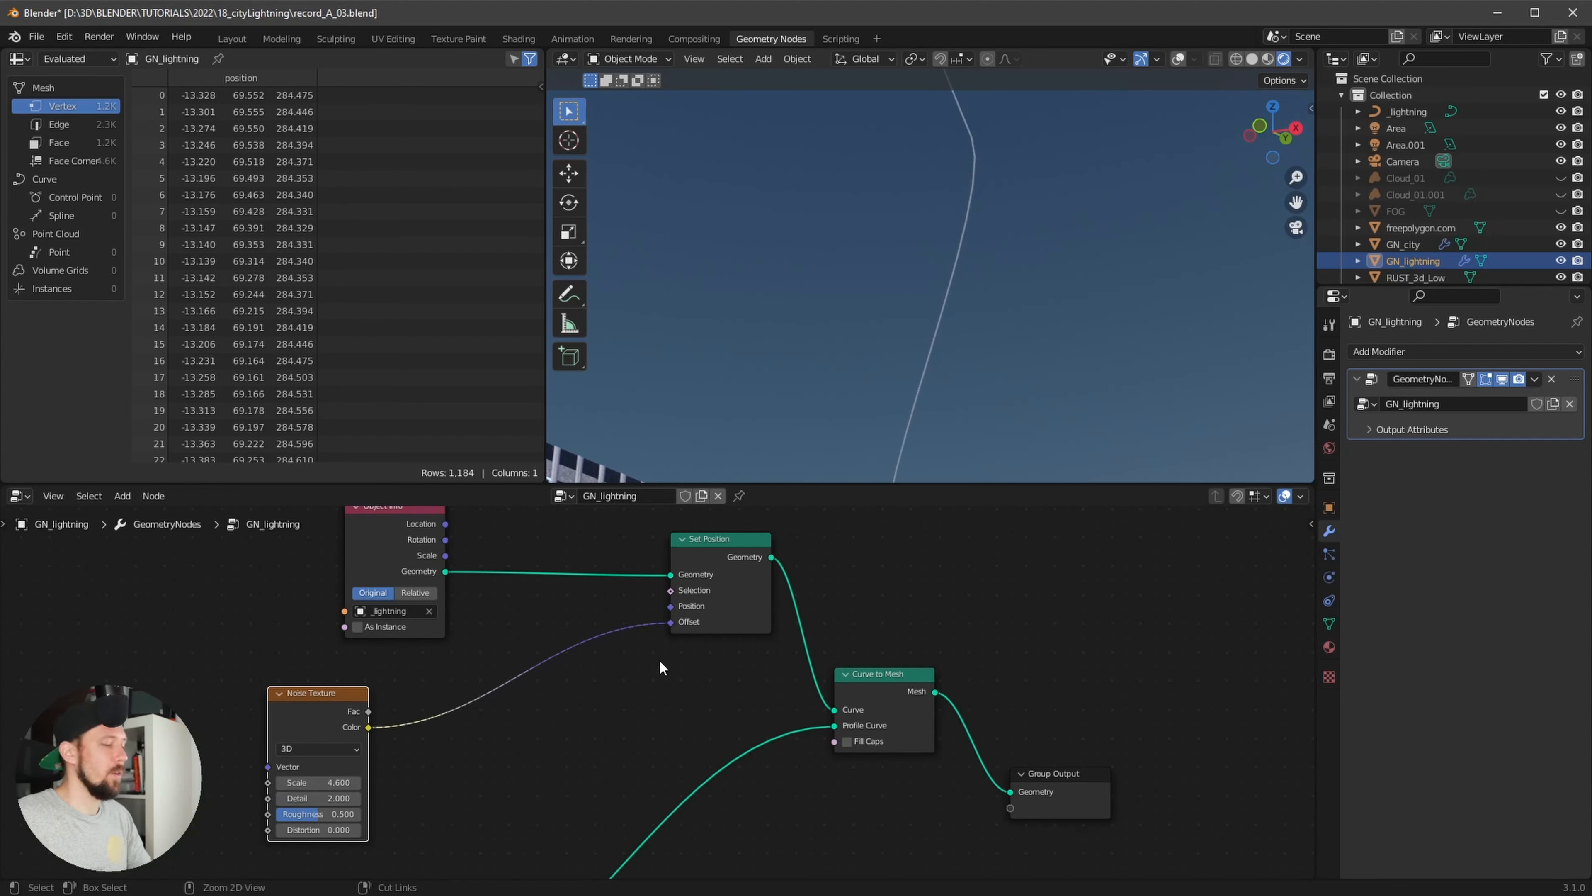
pyautogui.hotkey('ctrl', 'z')
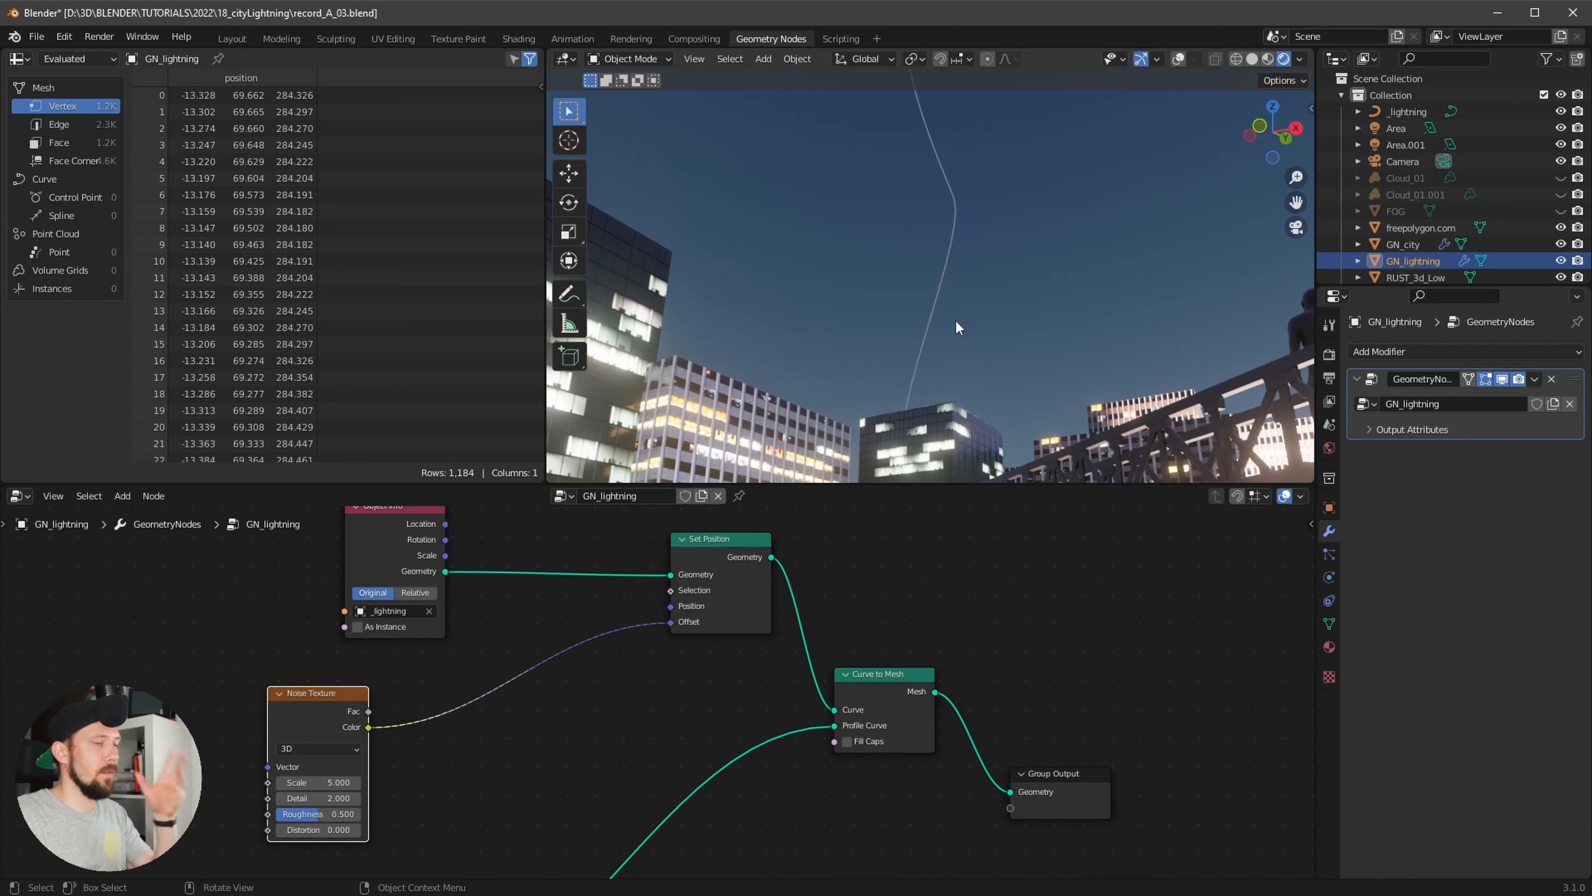
# Insert a Subdivide Curve node between Object Info and Set Position, with 15 cuts
pyautogui.moveTo(633, 564); pyautogui.dragTo(636, 654, button='middle')
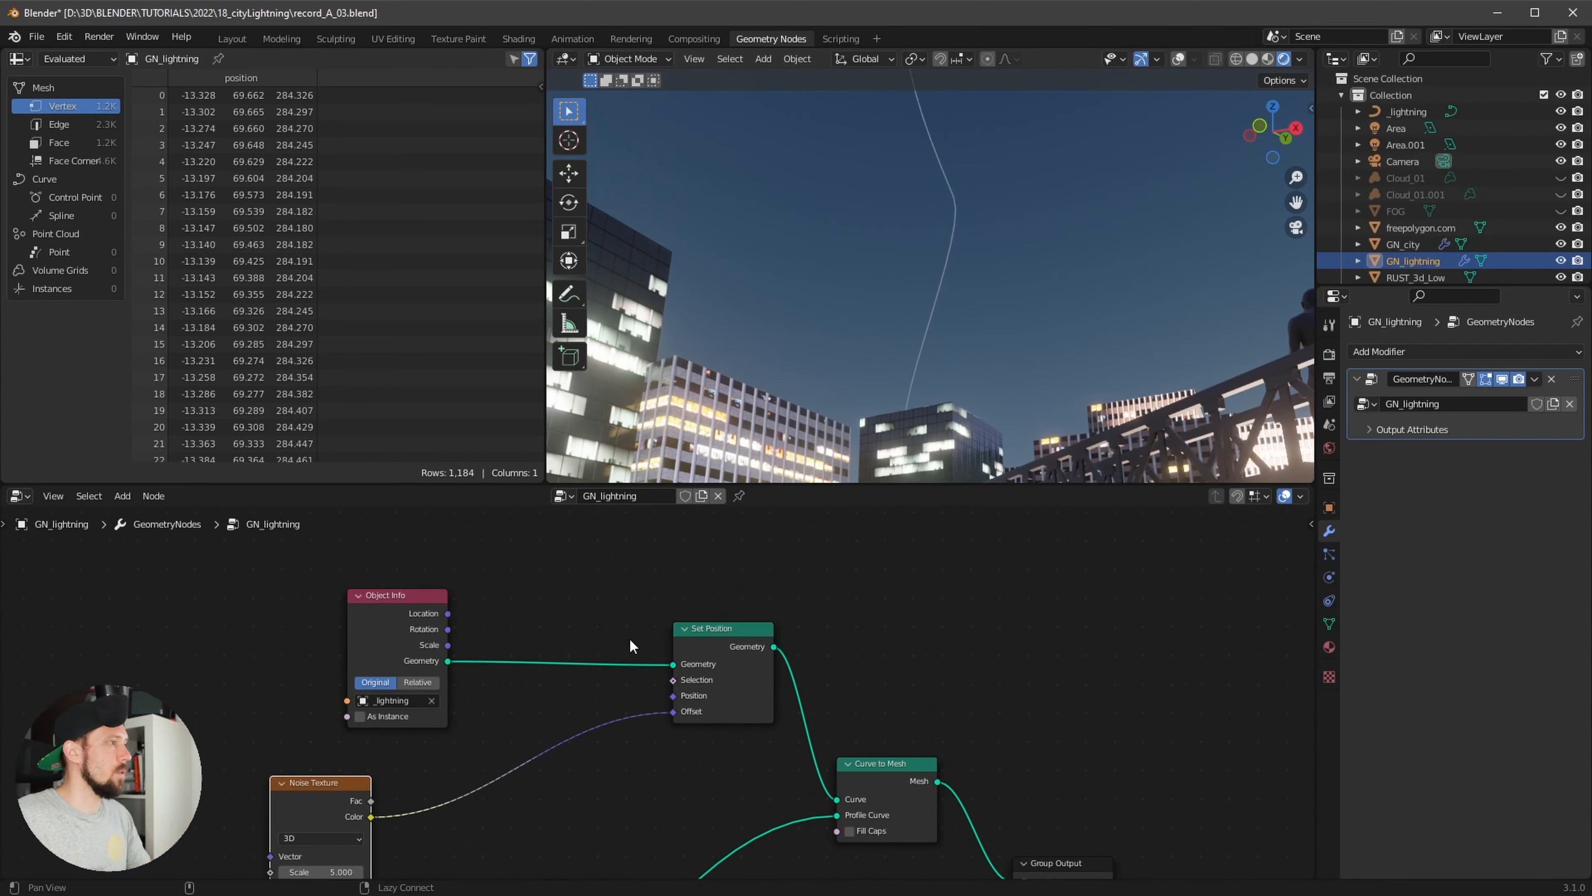
pyautogui.hotkey('shift', 'a')
pyautogui.write('sub')
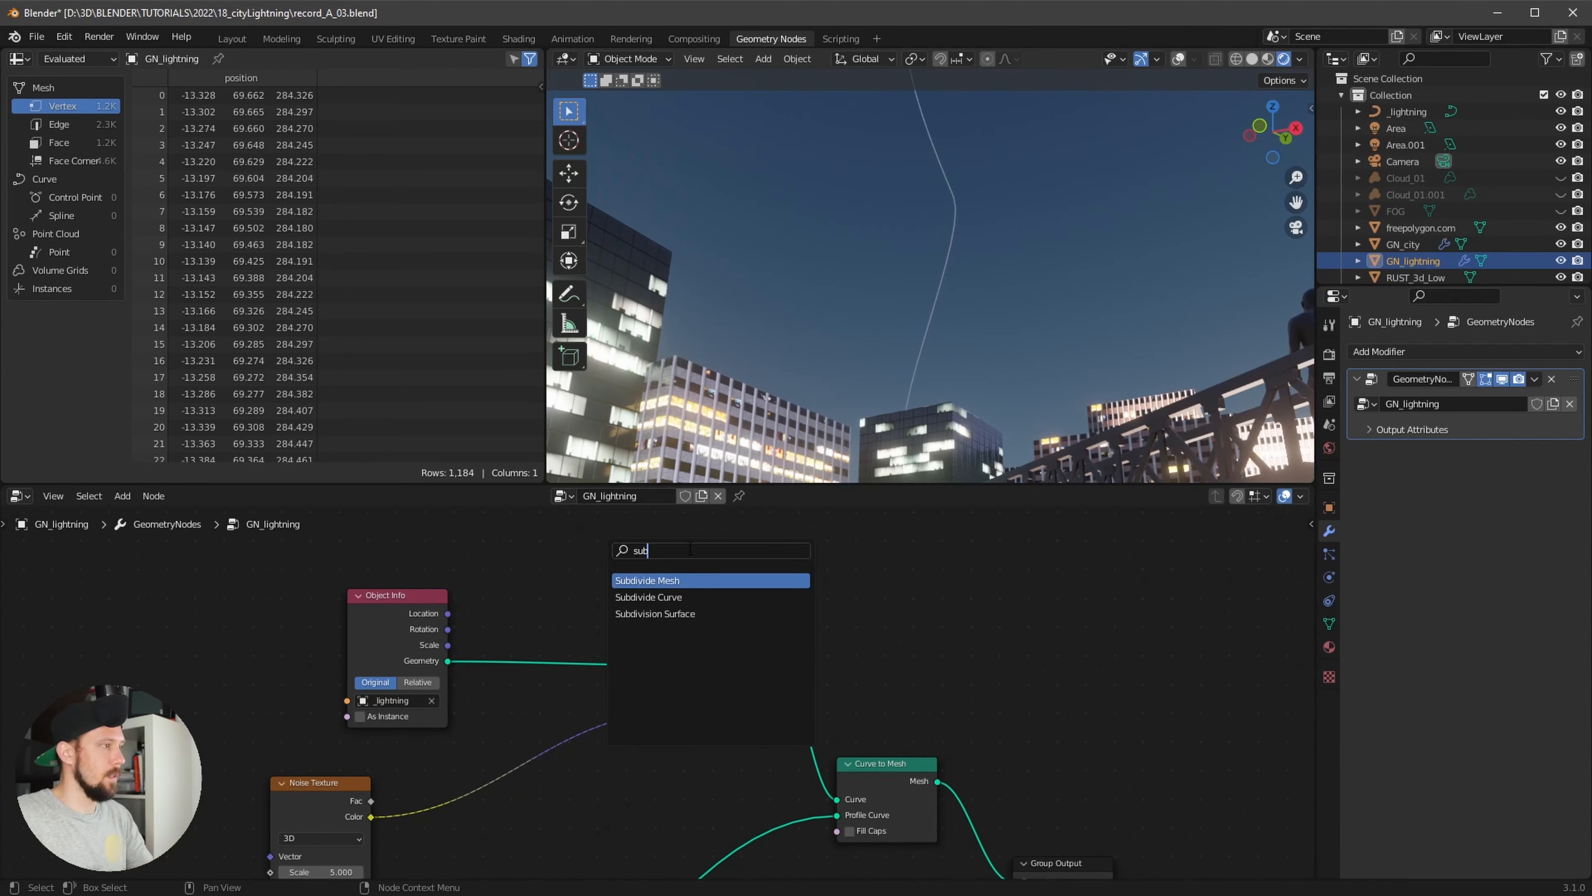
pyautogui.click(703, 597)
pyautogui.click(608, 668)
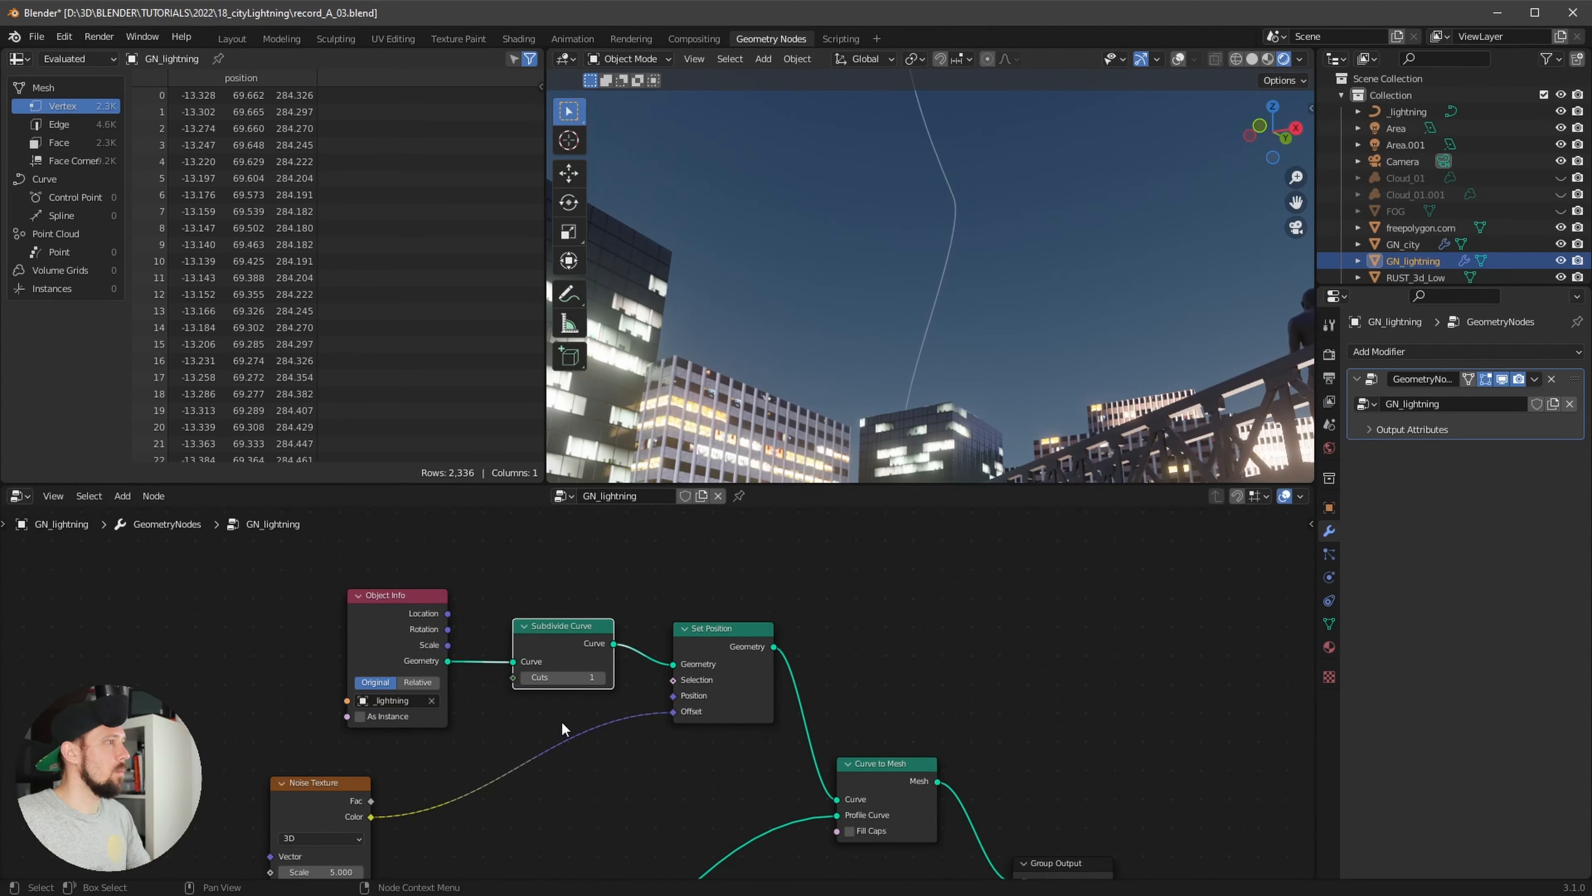
pyautogui.click(582, 680)
pyautogui.press('Return')
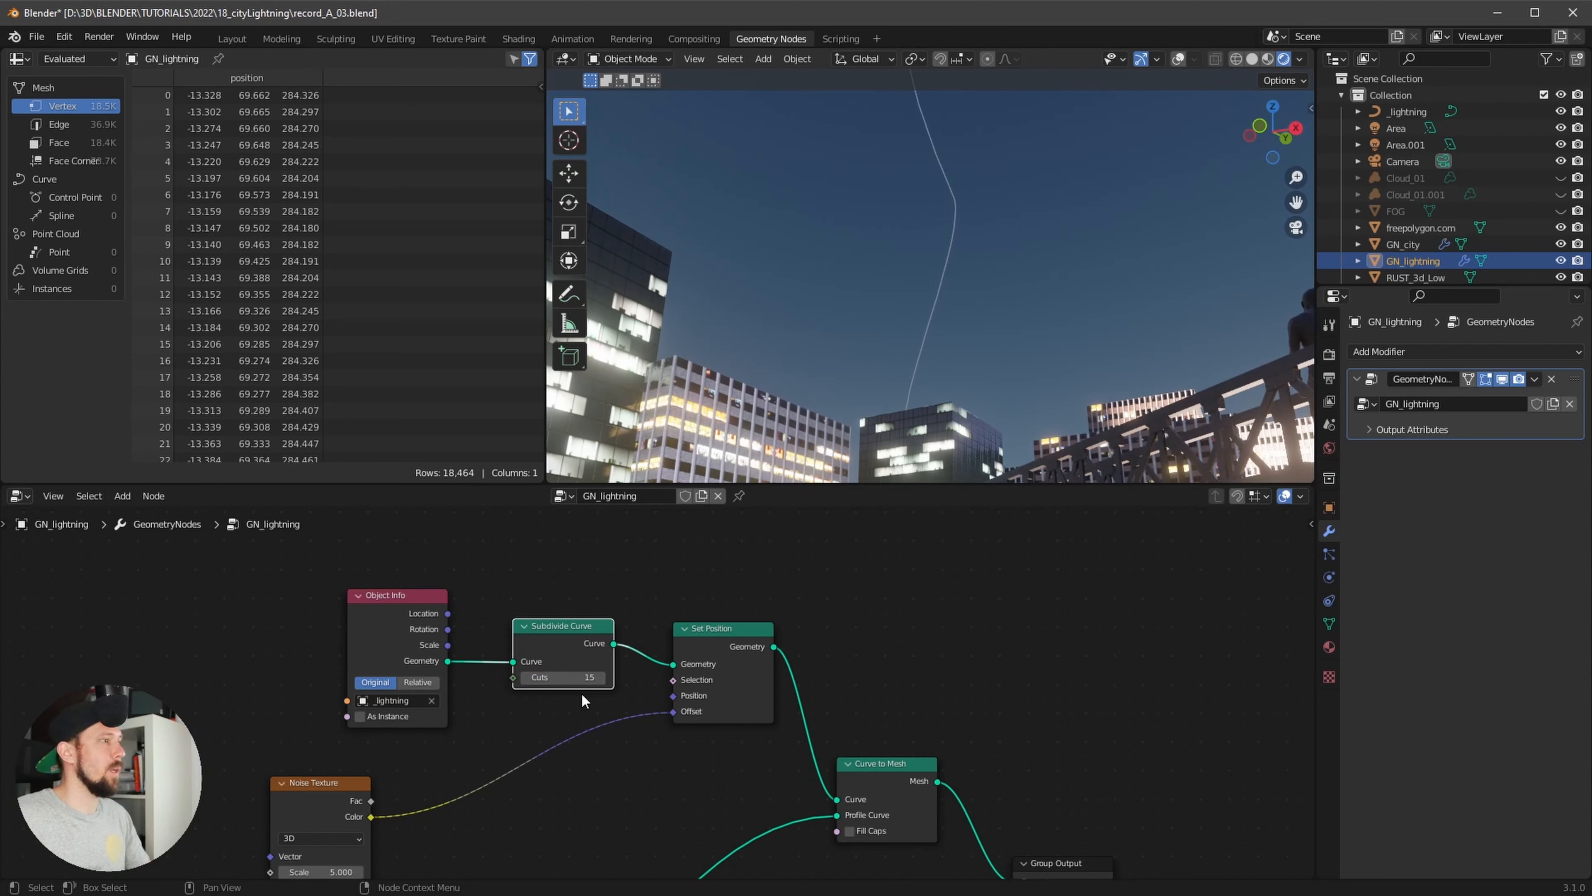
# Try adjusting the Noise Texture's scale to see its influence on the subdivided curve
pyautogui.keyDown('ctrl'); pyautogui.keyDown('alt'); pyautogui.moveTo(547, 772); pyautogui.dragTo(629, 726); pyautogui.keyUp('alt'); pyautogui.keyUp('ctrl')
pyautogui.keyDown('alt'); pyautogui.moveTo(593, 799); pyautogui.dragTo(453, 770); pyautogui.keyUp('alt')
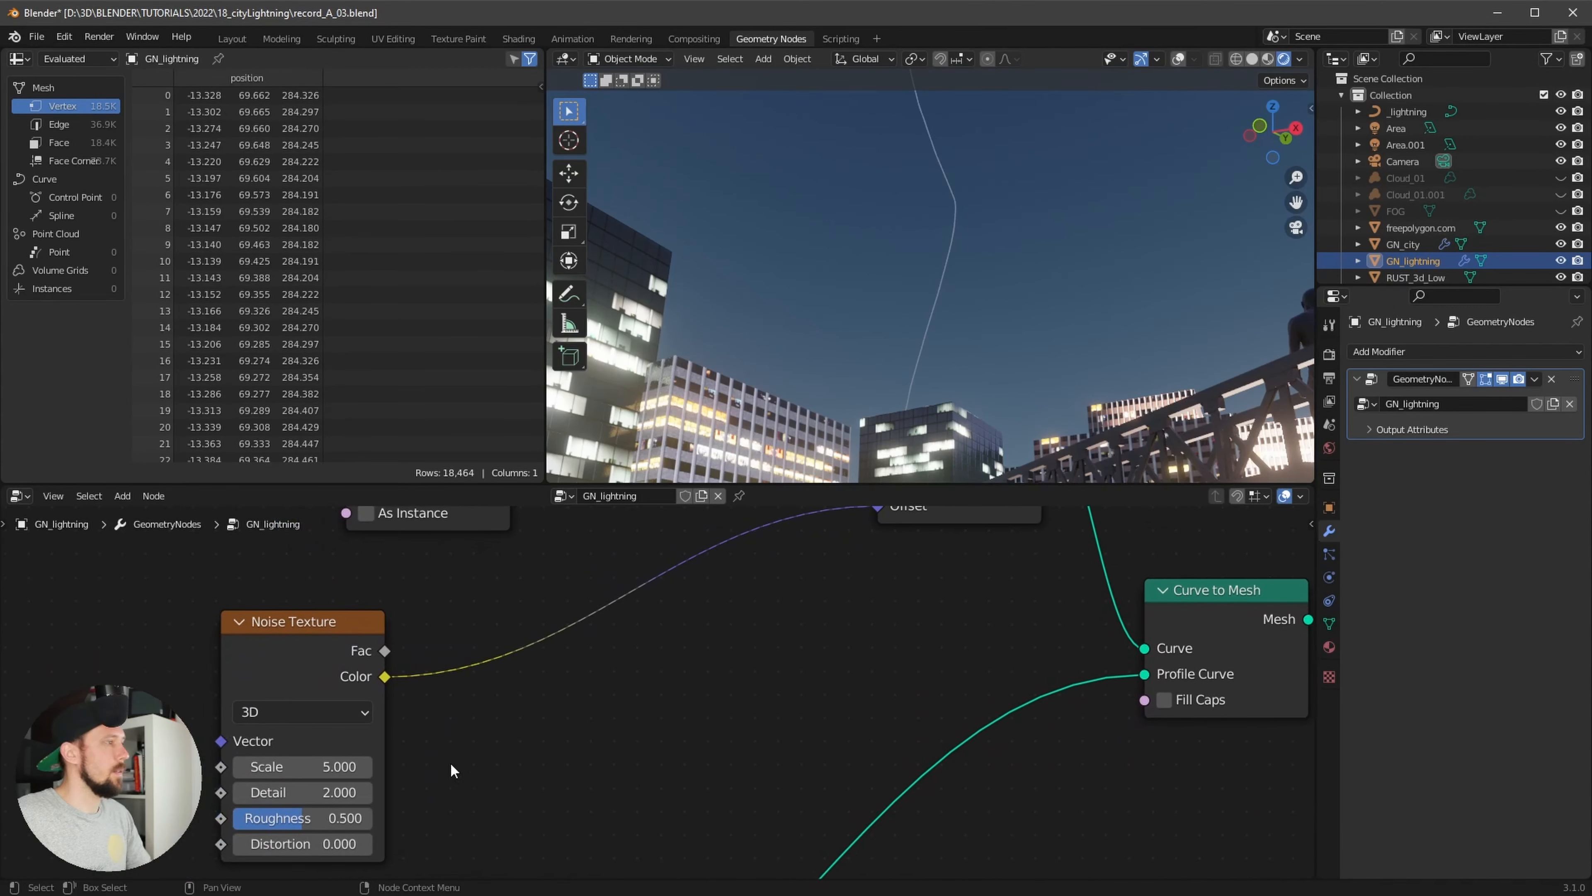
pyautogui.moveTo(305, 766); pyautogui.dragTo(389, 794)
pyautogui.rightClick(305, 767)
pyautogui.scroll(-5, 690, 728)
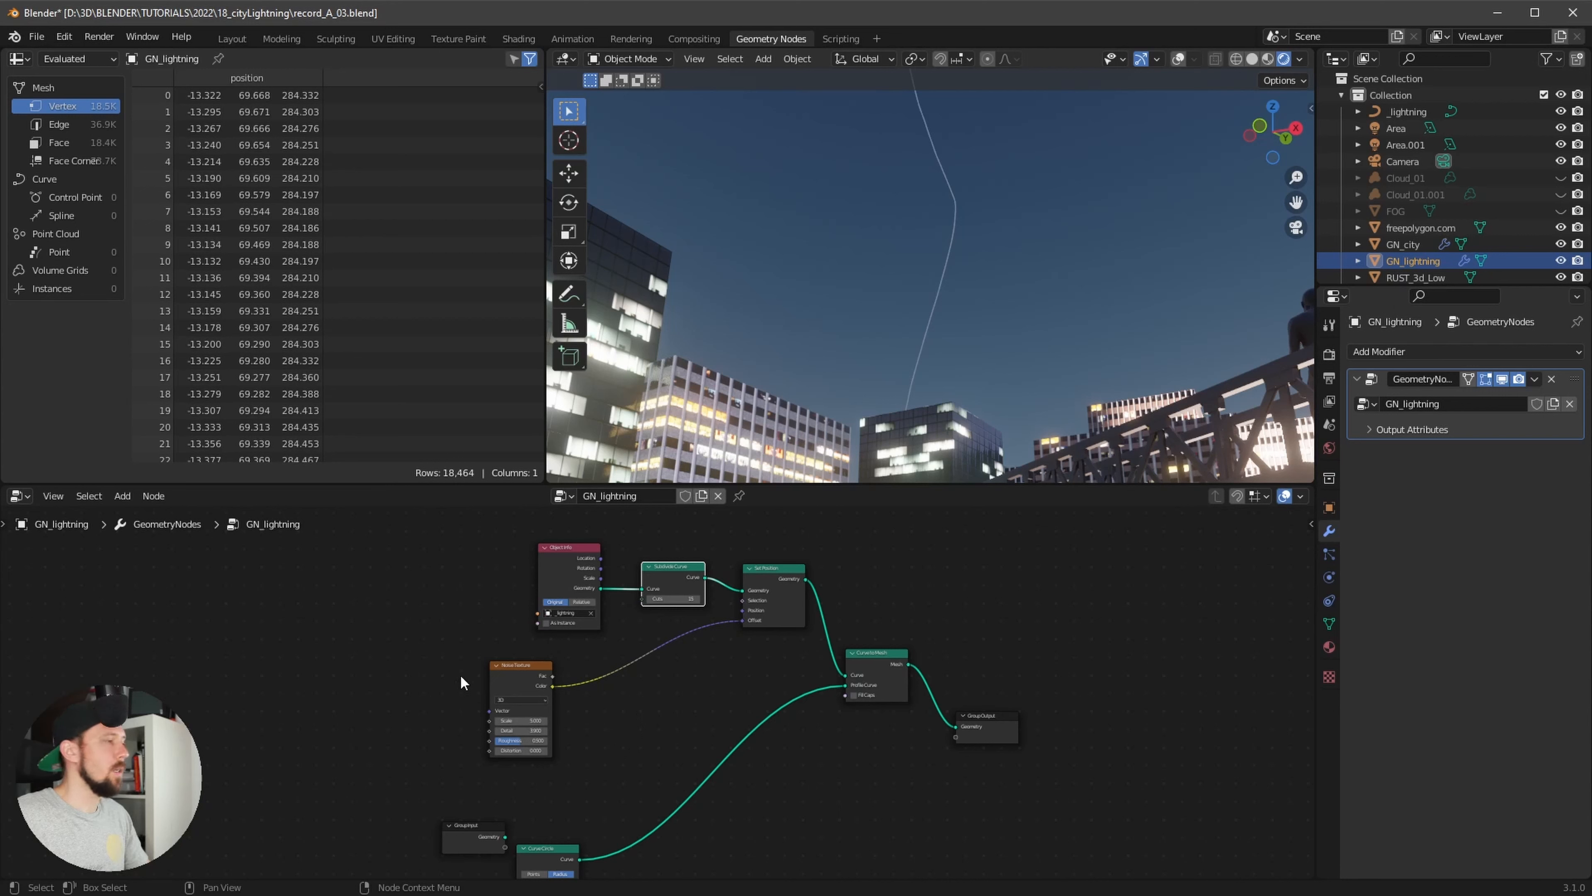
# Move the Noise Texture node farther from Set Position to make room on the link between them
pyautogui.scroll(2, 605, 737)
pyautogui.moveTo(461, 665); pyautogui.dragTo(416, 676)
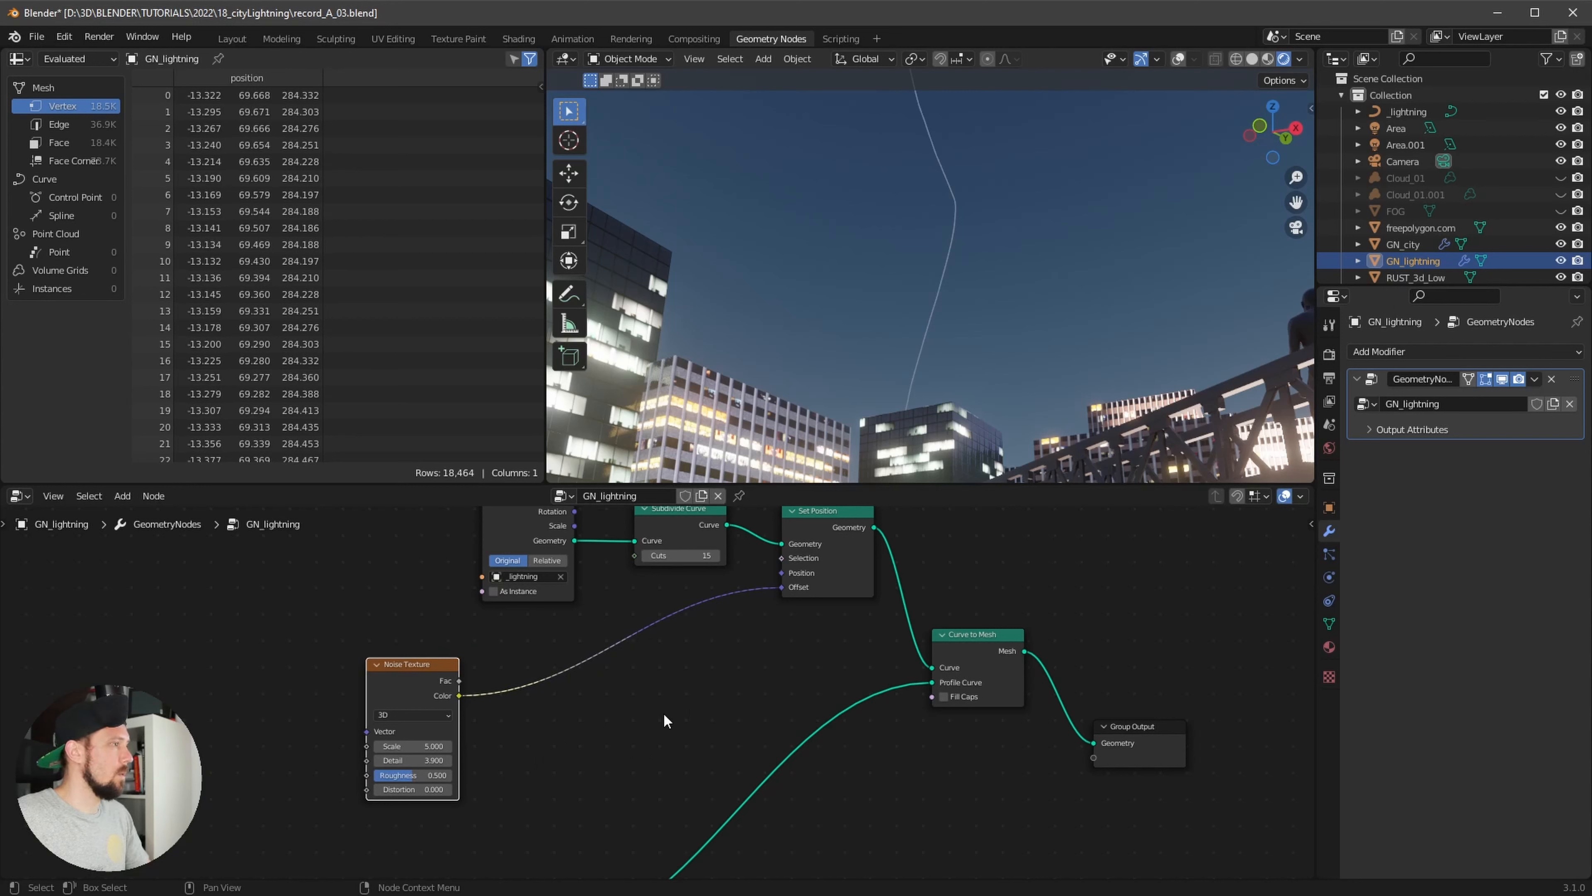
pyautogui.moveTo(423, 664); pyautogui.dragTo(407, 678)
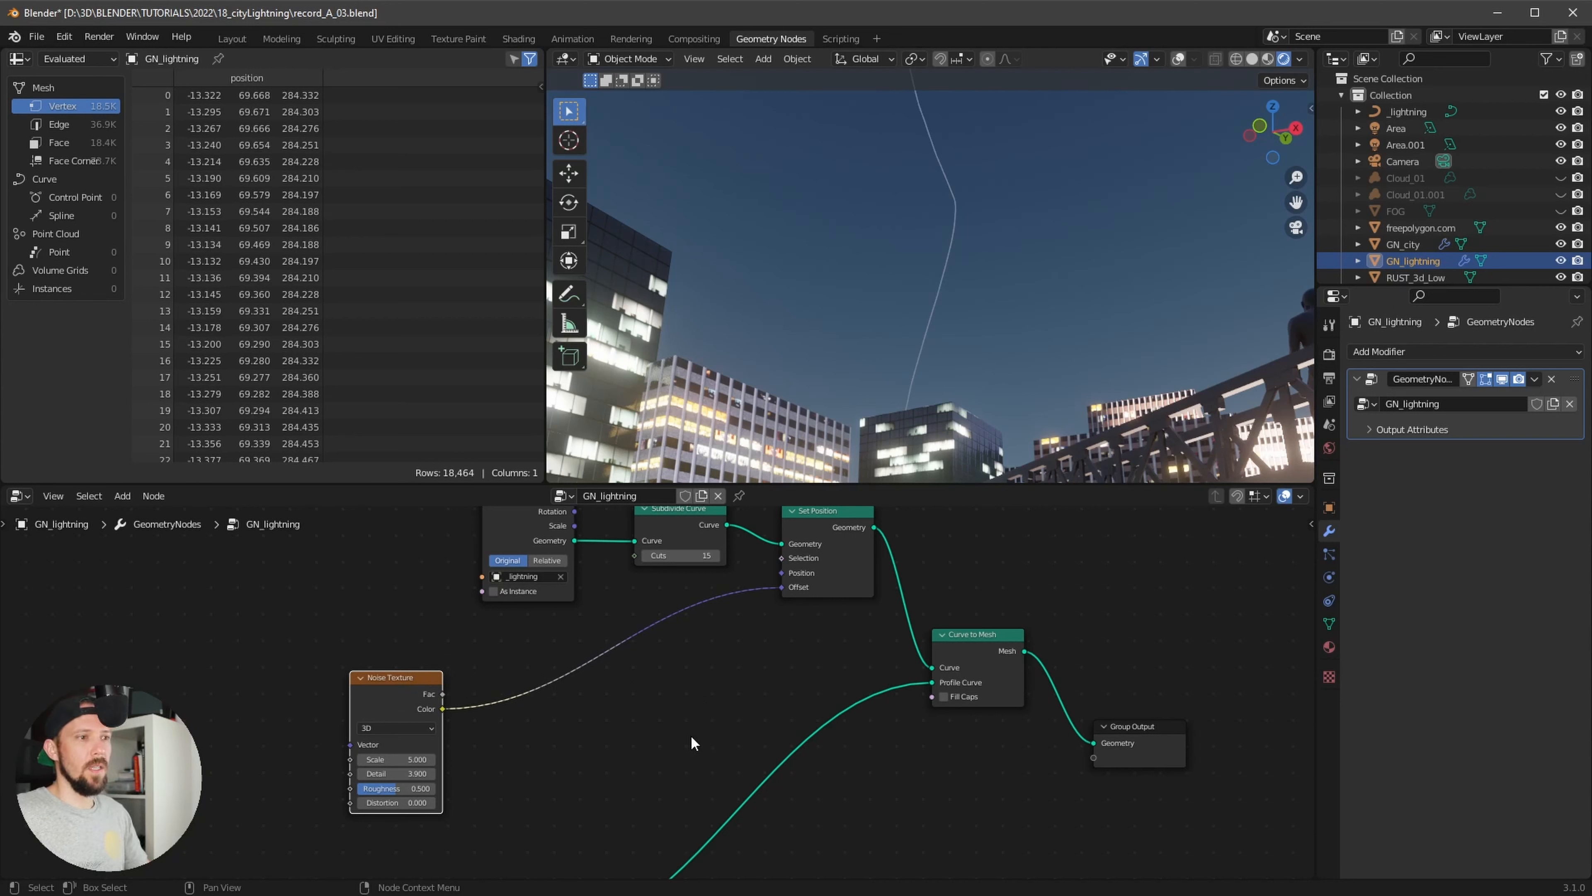
pyautogui.click(654, 722)
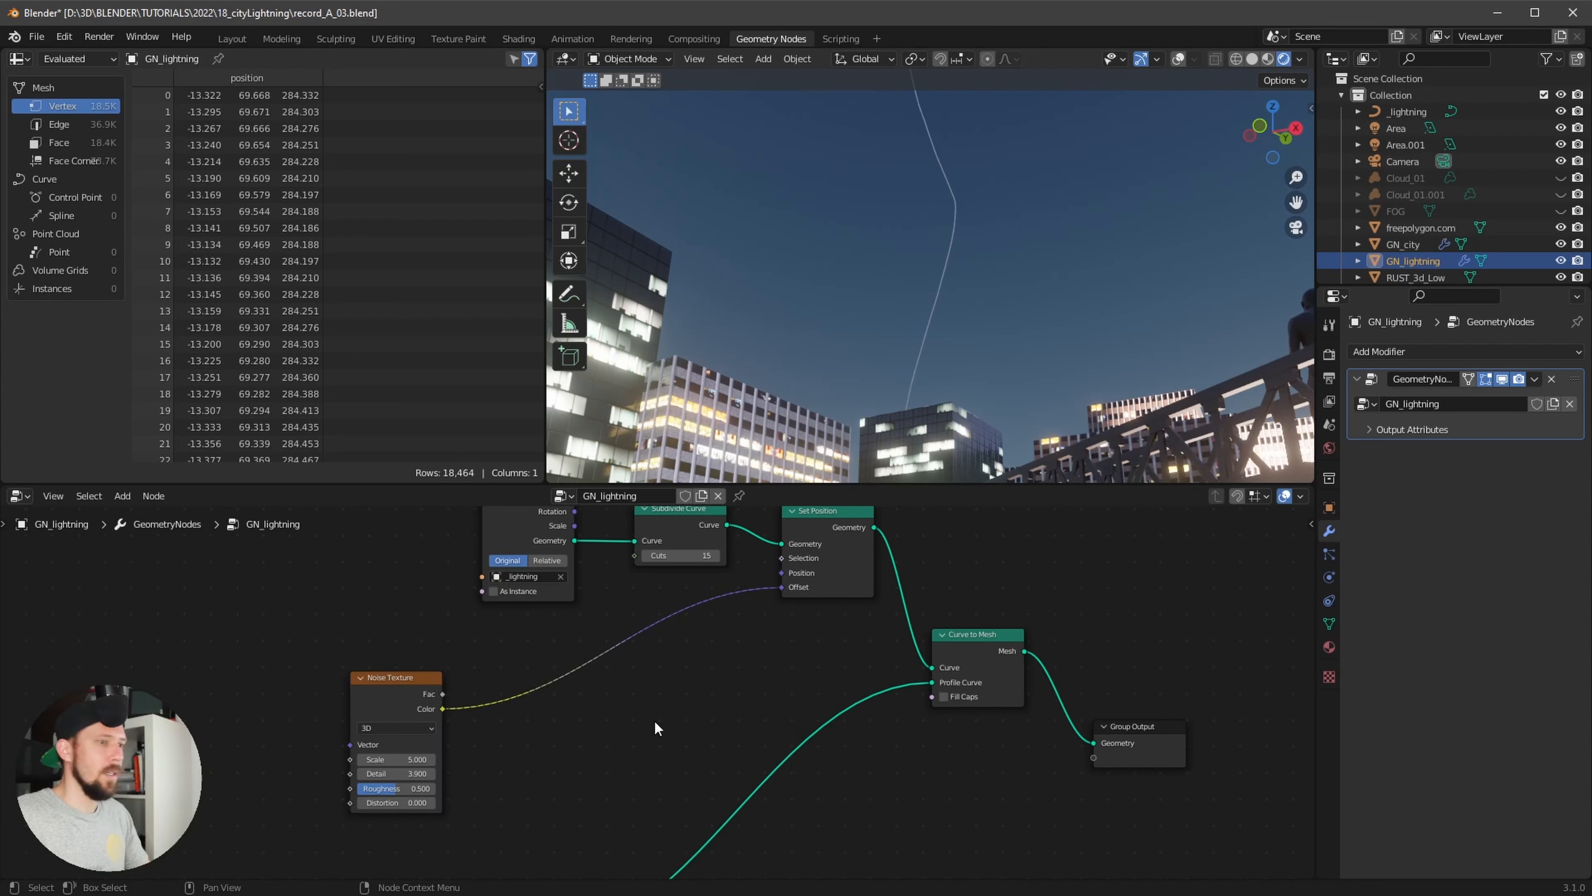
# Insert a Vector Math node on the link between the Noise Texture's Color output and Set Position's Offset
pyautogui.hotkey('shift', 'a')
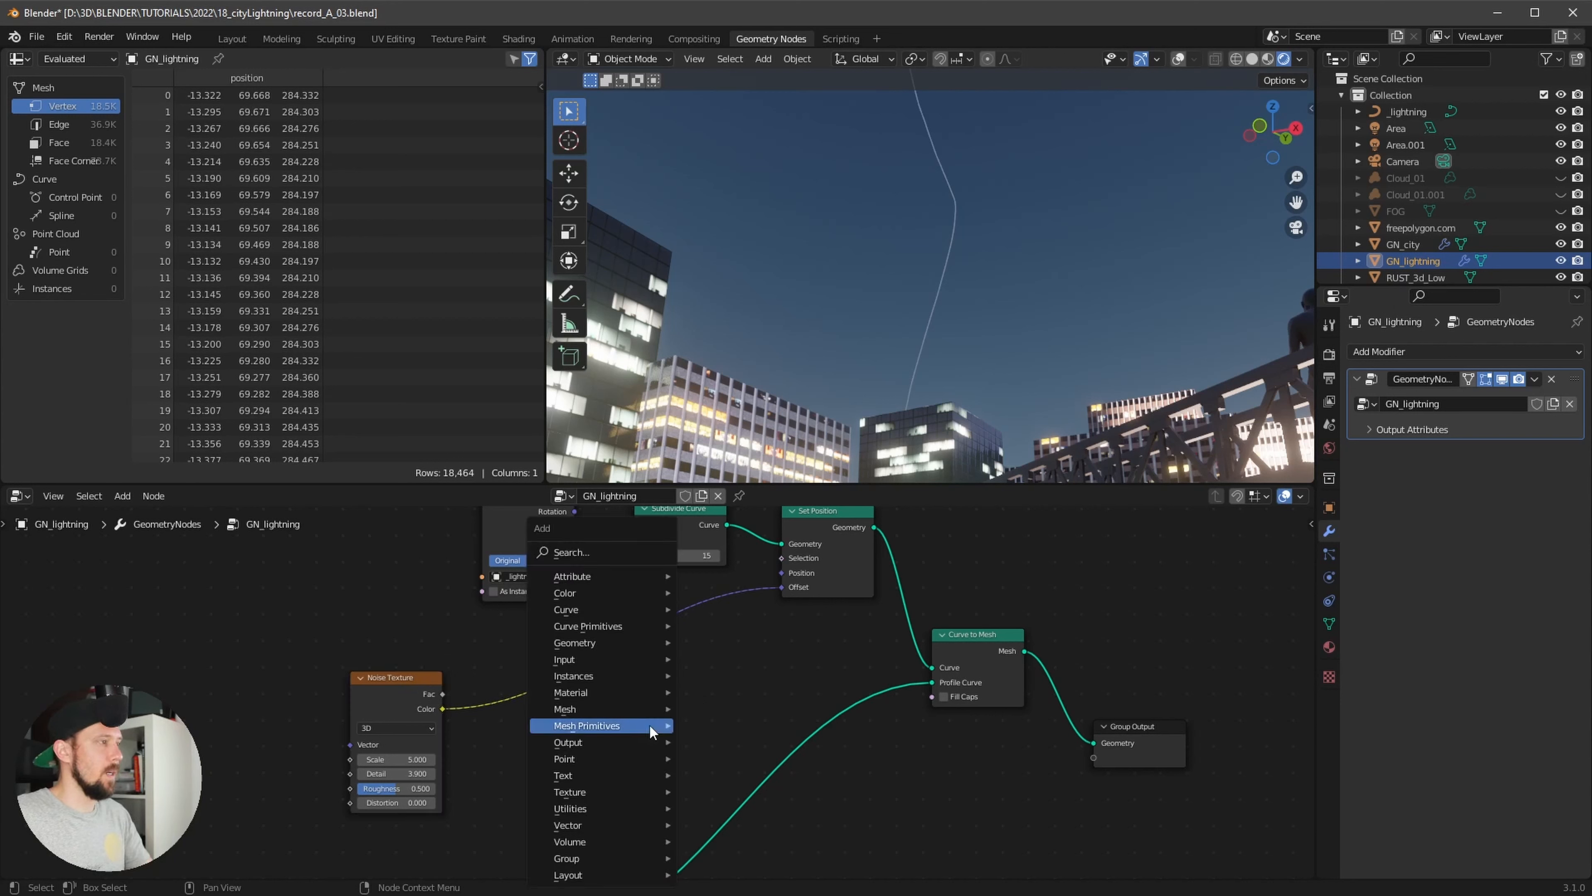
pyautogui.click(603, 547)
pyautogui.press('Escape')
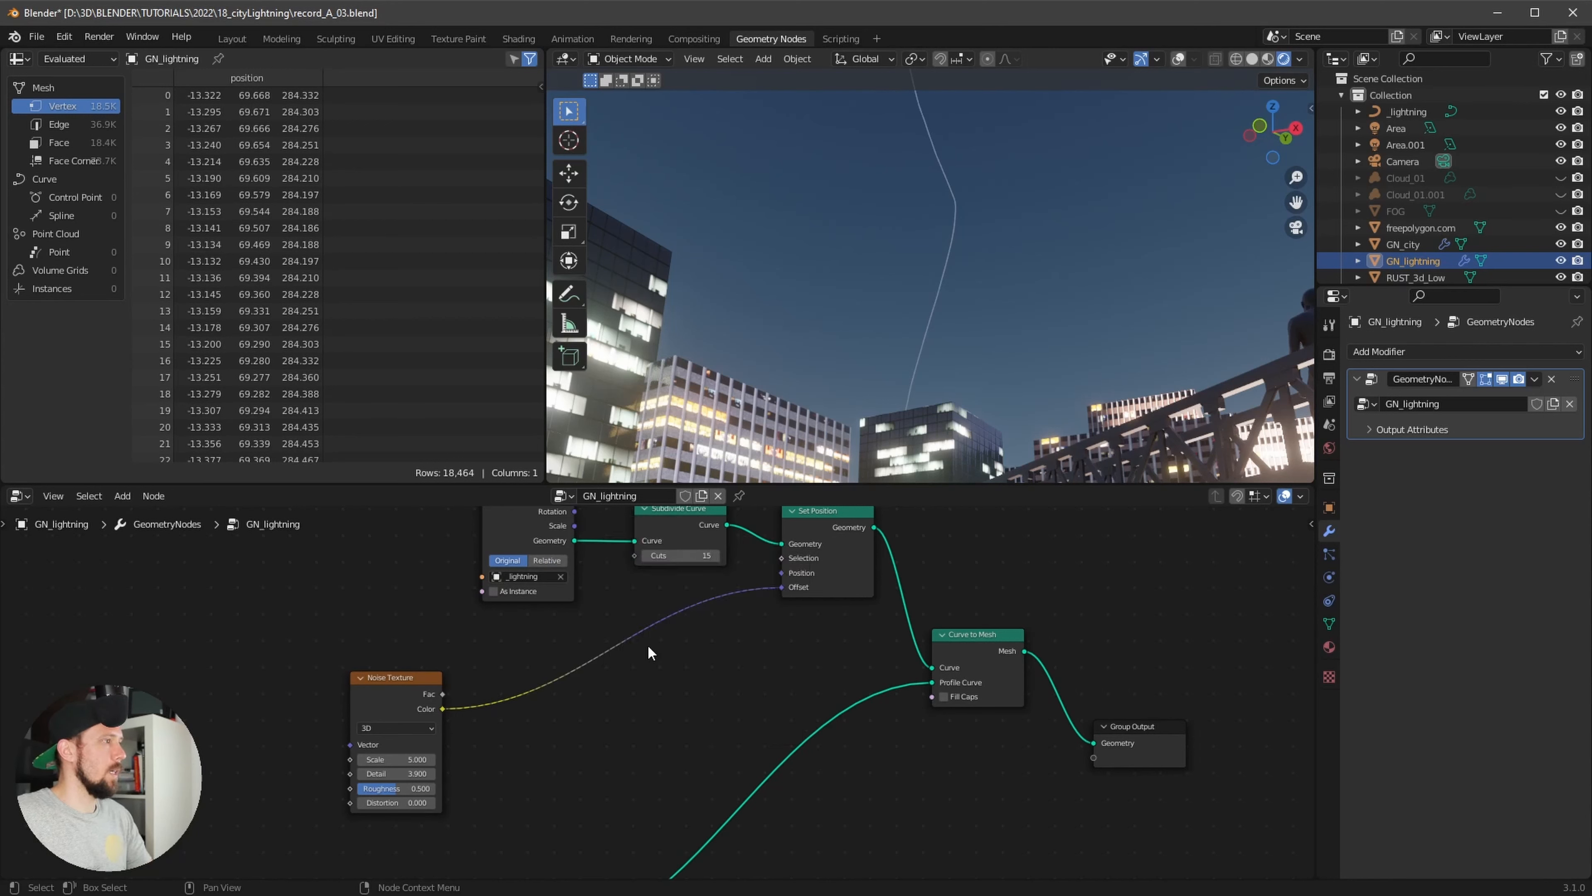
pyautogui.hotkey('shift', 'a')
pyautogui.click(613, 552)
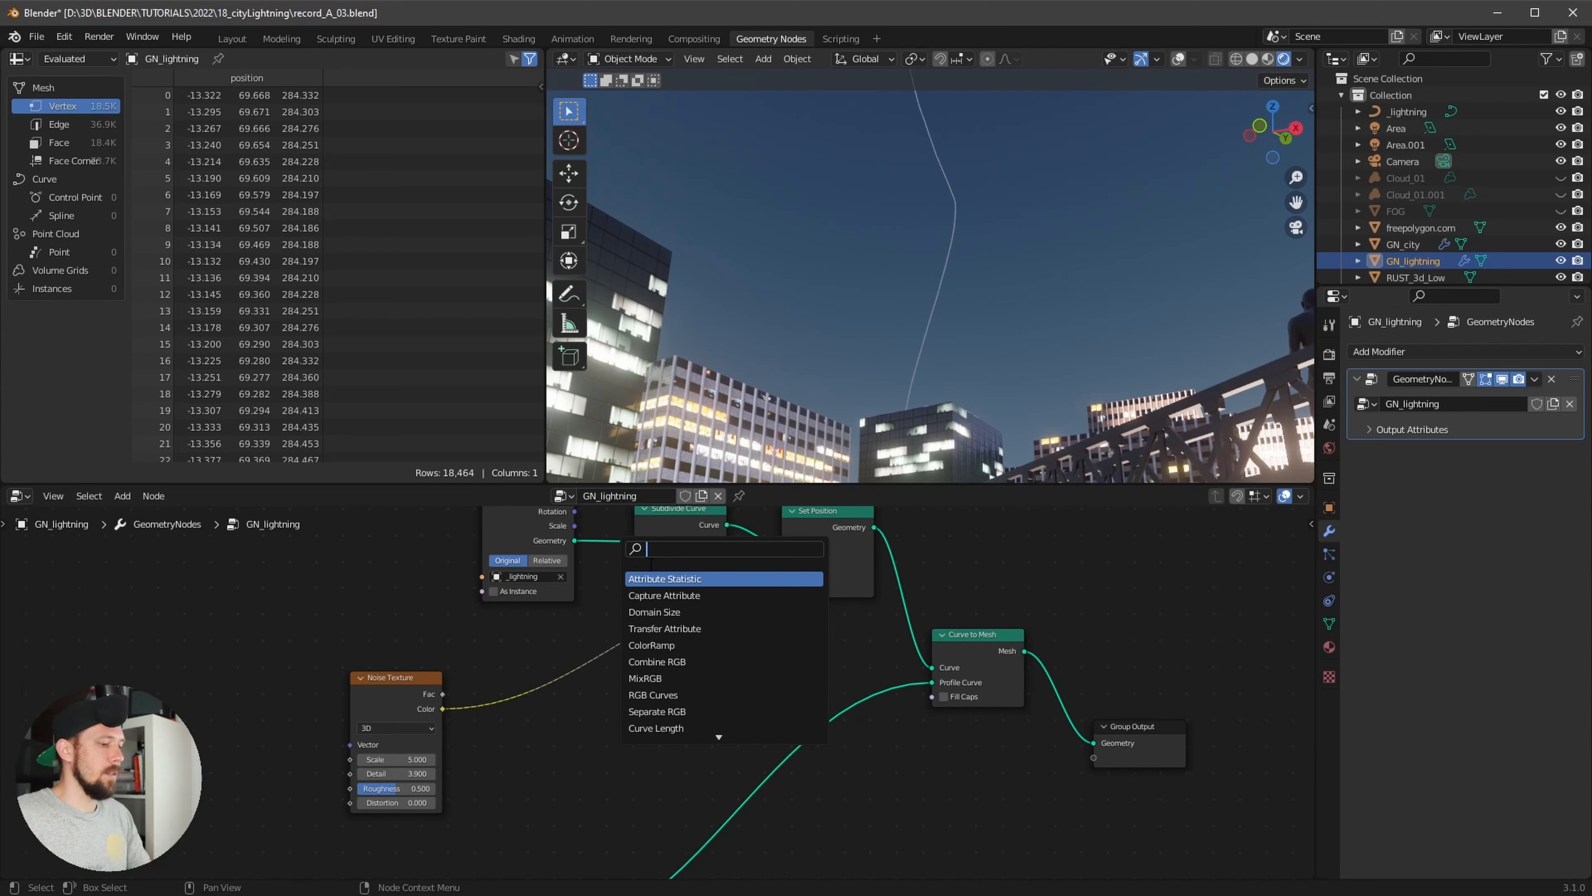
pyautogui.write('vect')
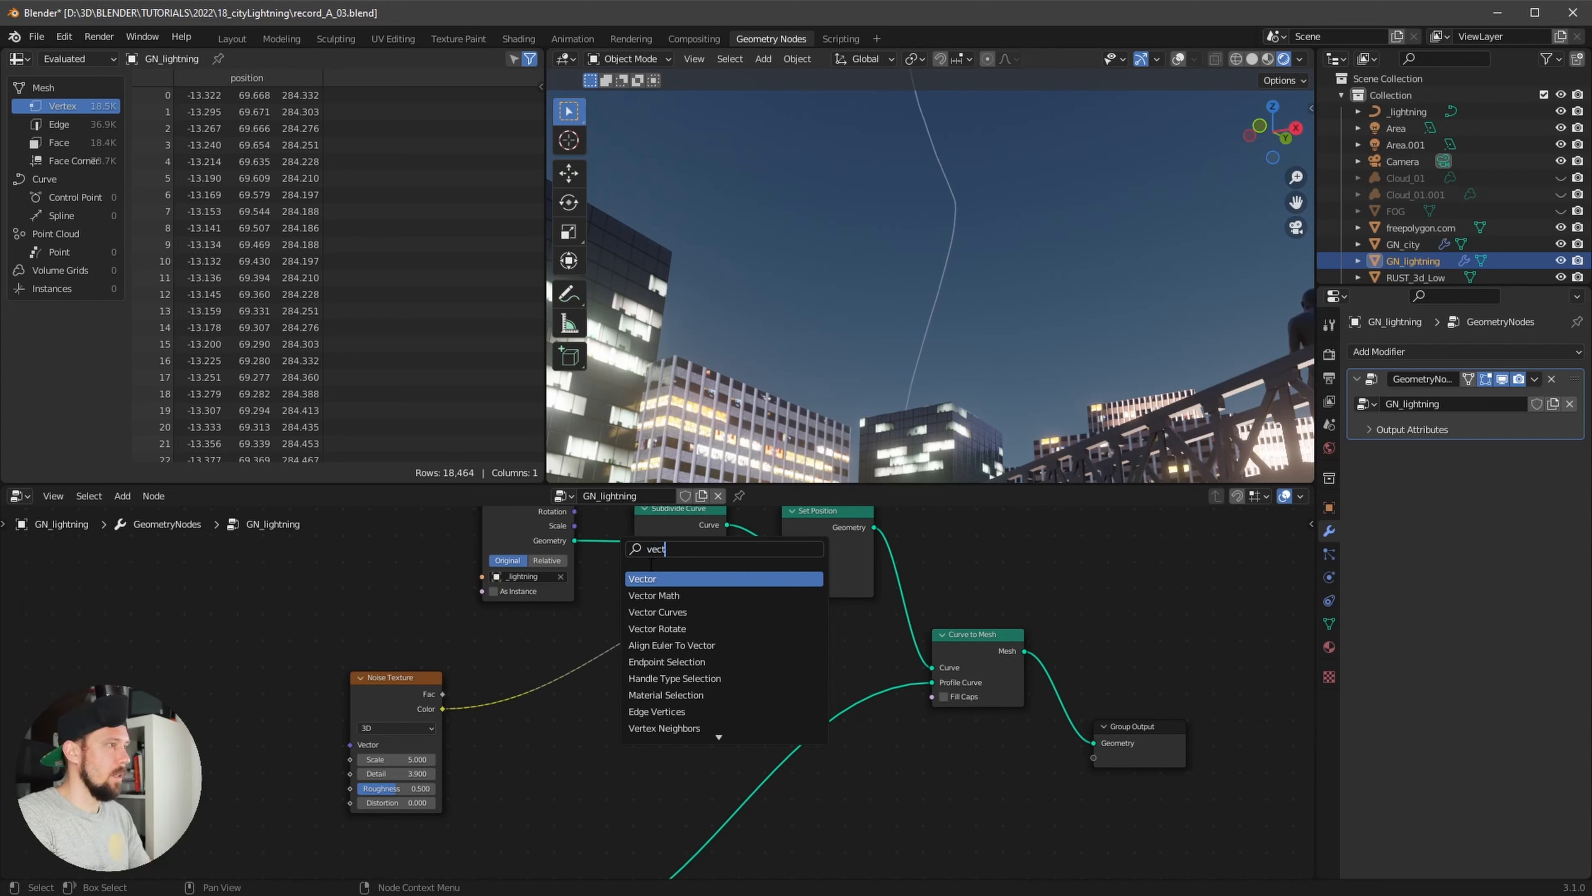
pyautogui.click(678, 596)
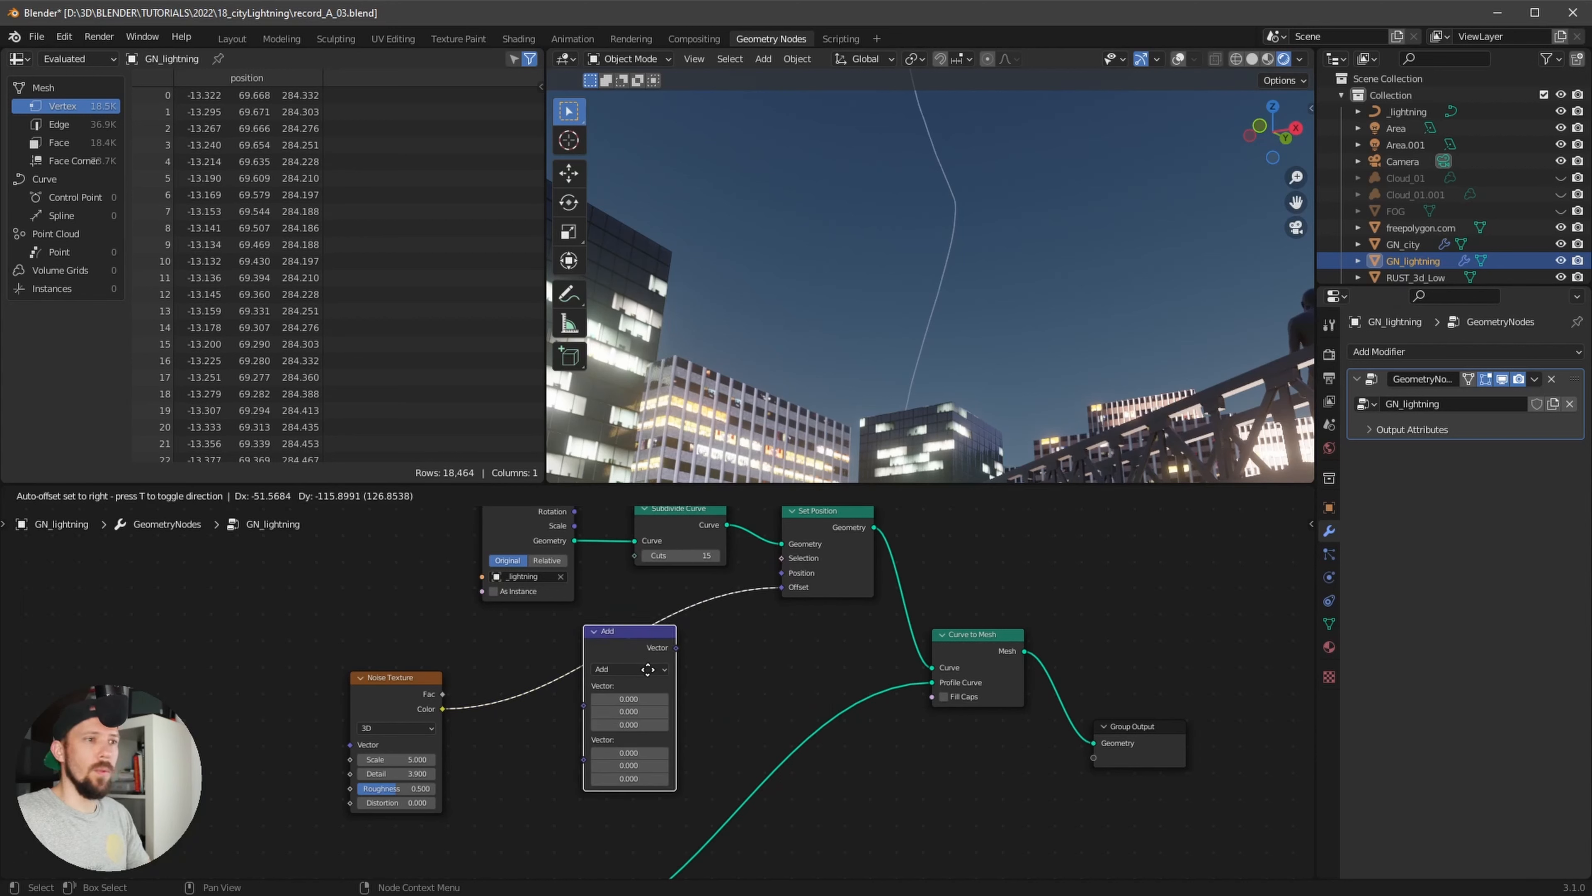
pyautogui.click(649, 663)
# Set the Vector Math node's operation to Multiply with a vector of 8.7, 18.5 and 23.1
pyautogui.click(629, 659)
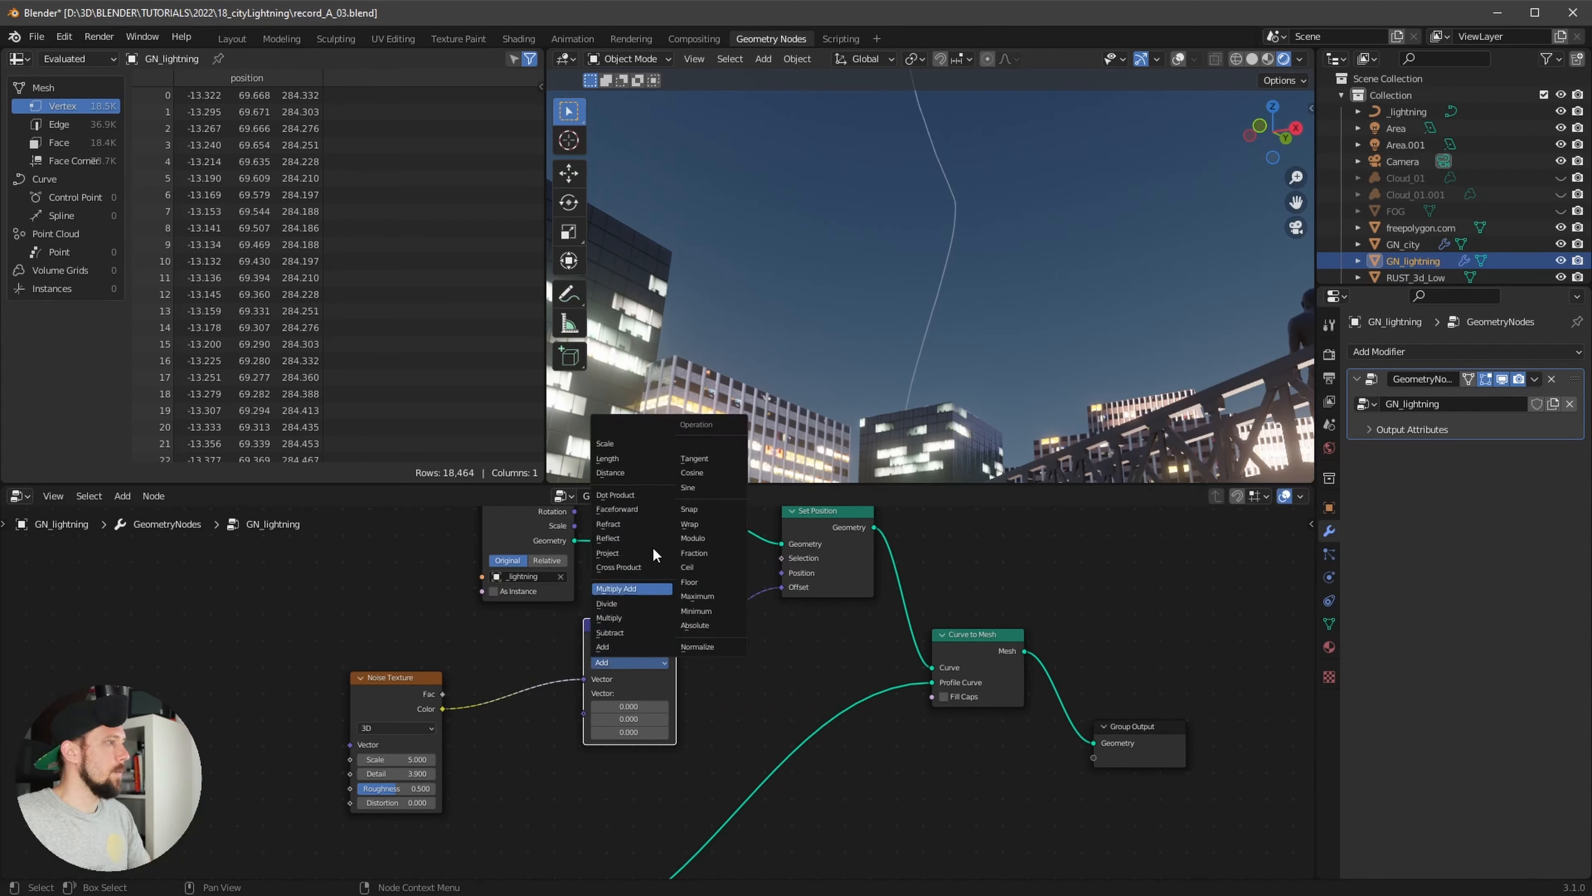
pyautogui.click(631, 618)
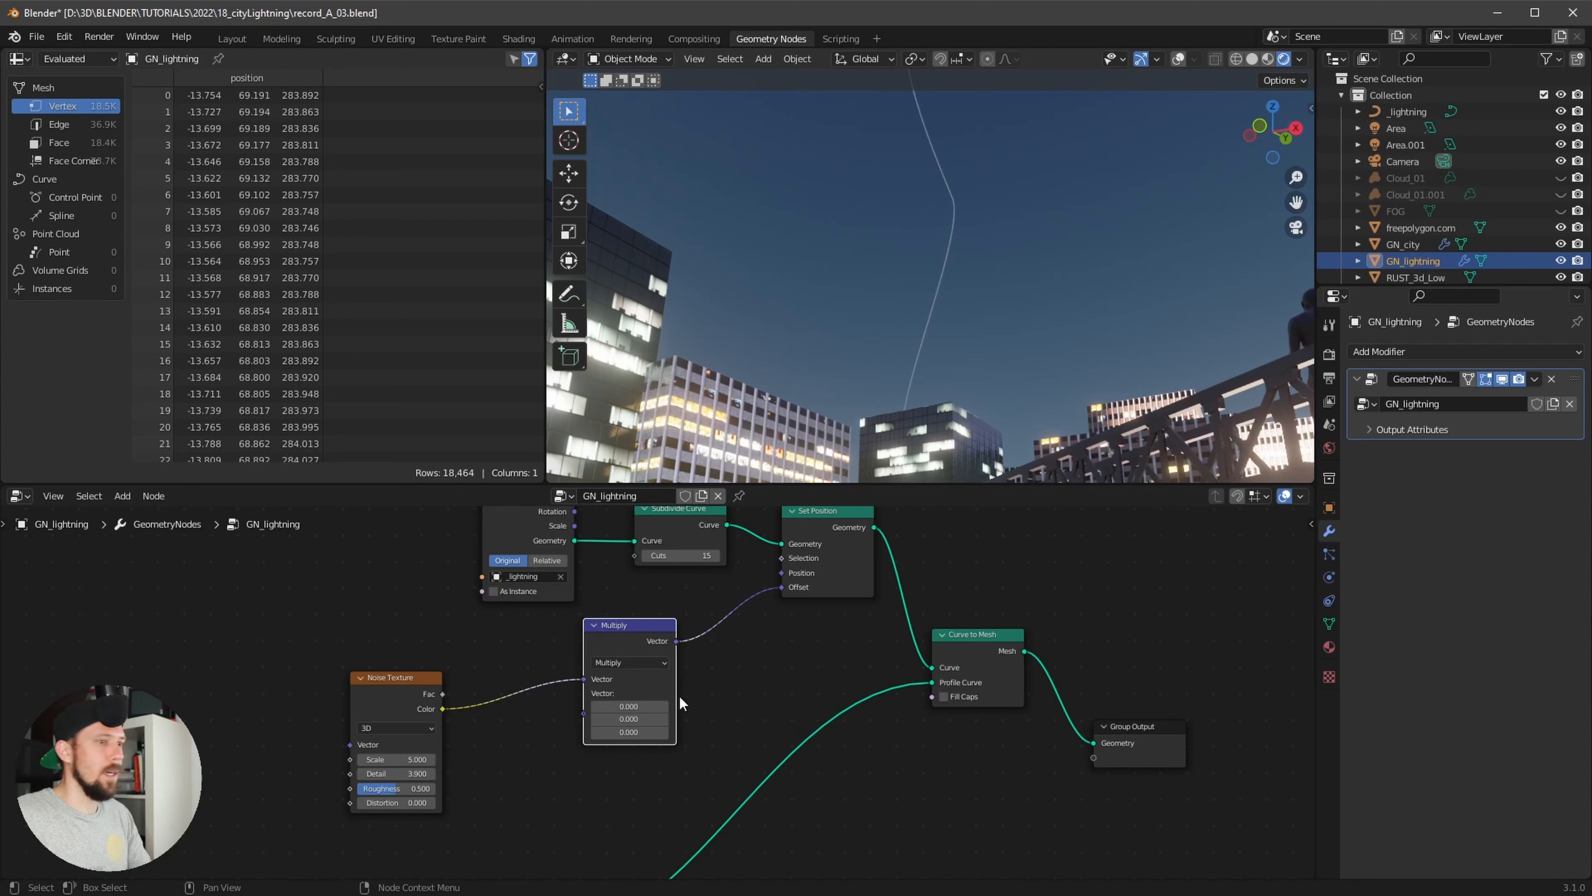
pyautogui.moveTo(652, 706); pyautogui.dragTo(691, 635)
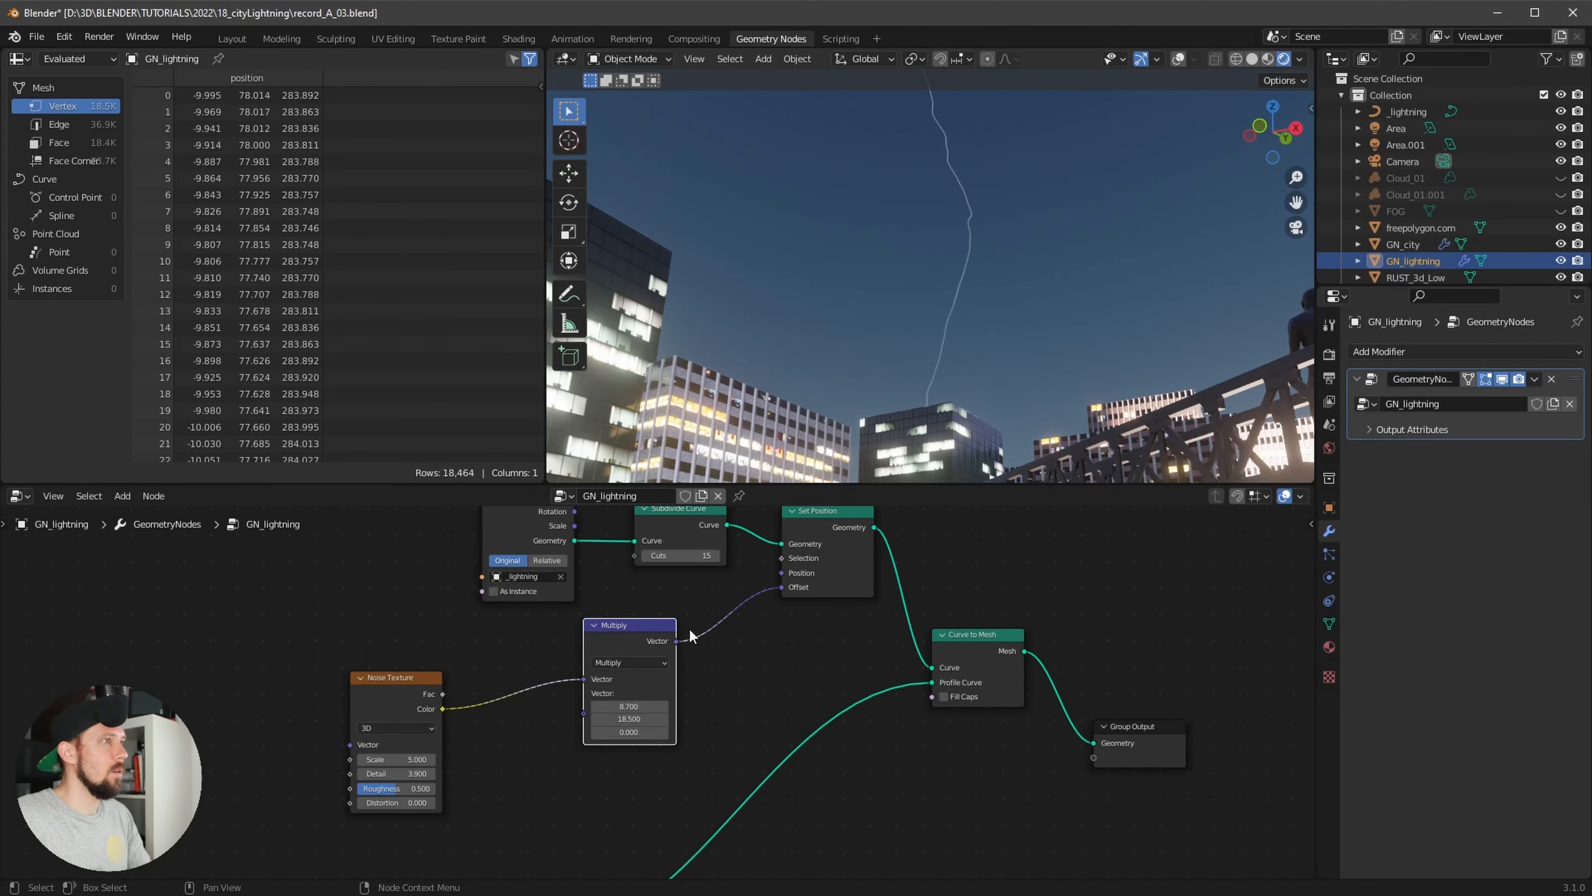
pyautogui.moveTo(629, 732); pyautogui.dragTo(822, 758)
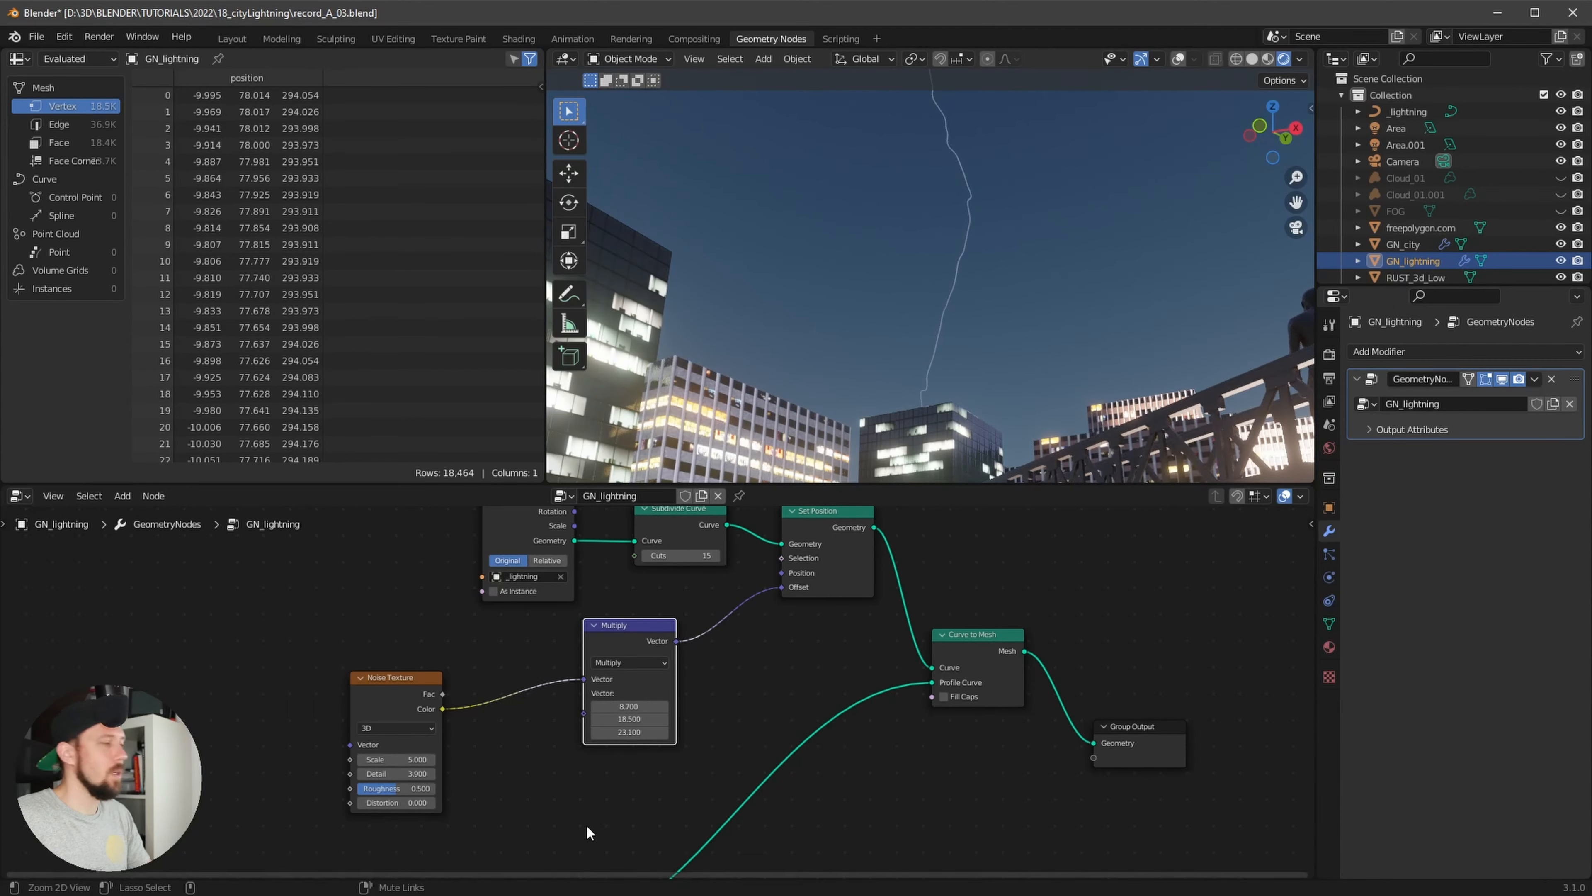
# Set the Noise Texture's scale to 42.2 and its detail to 0.7
pyautogui.keyDown('ctrl'); pyautogui.moveTo(586, 824); pyautogui.dragTo(606, 804, button='middle'); pyautogui.keyUp('ctrl')
pyautogui.keyDown('ctrl'); pyautogui.moveTo(474, 790); pyautogui.dragTo(516, 796, button='middle'); pyautogui.keyUp('ctrl')
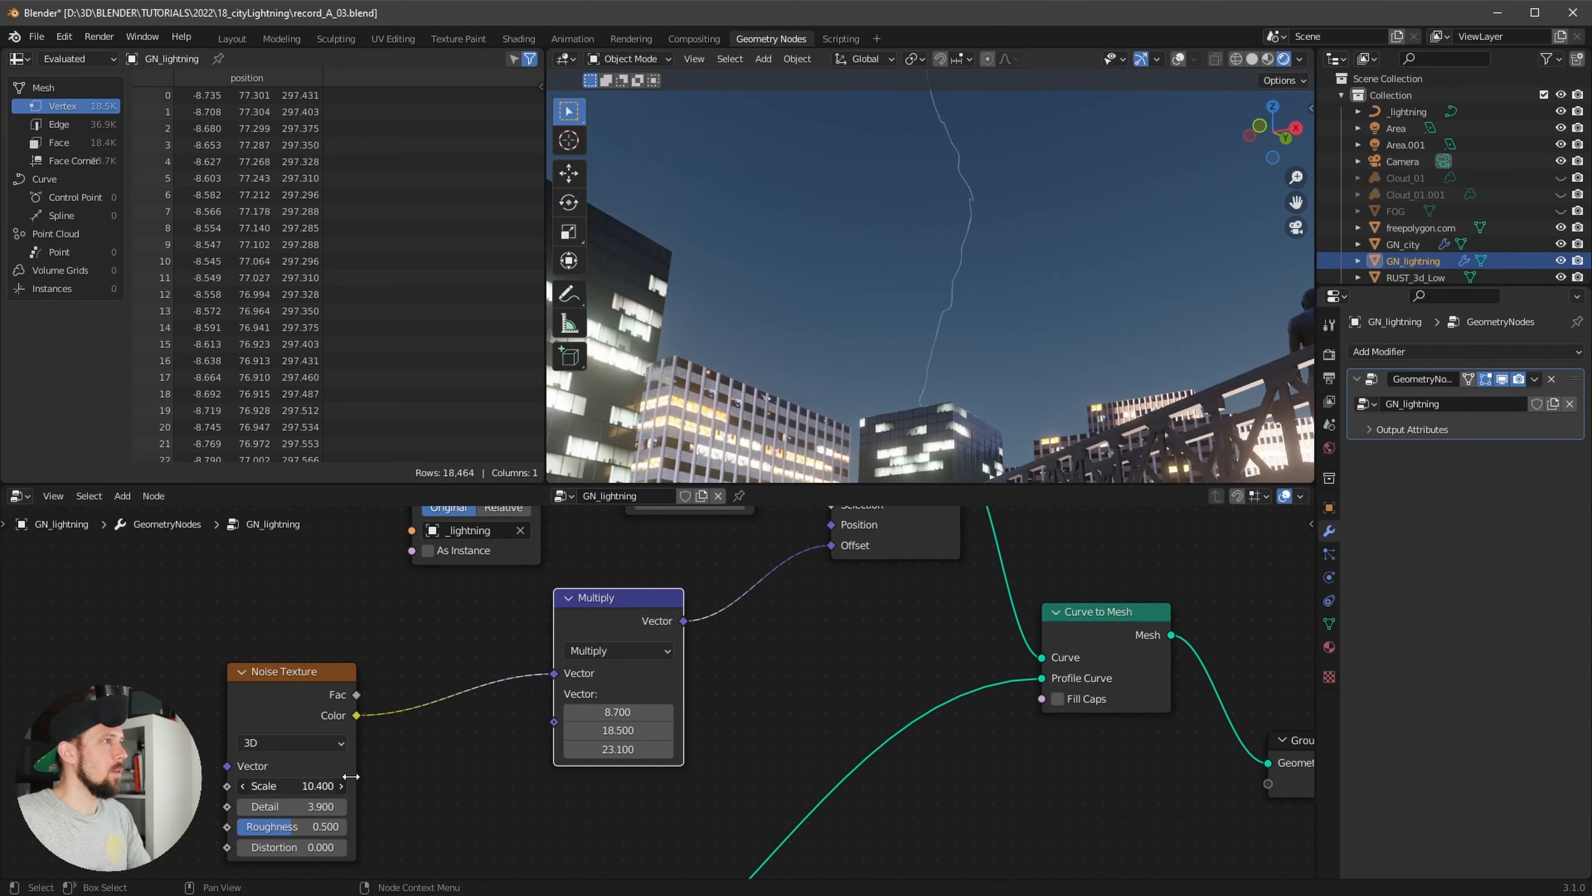
pyautogui.moveTo(302, 786); pyautogui.dragTo(545, 776)
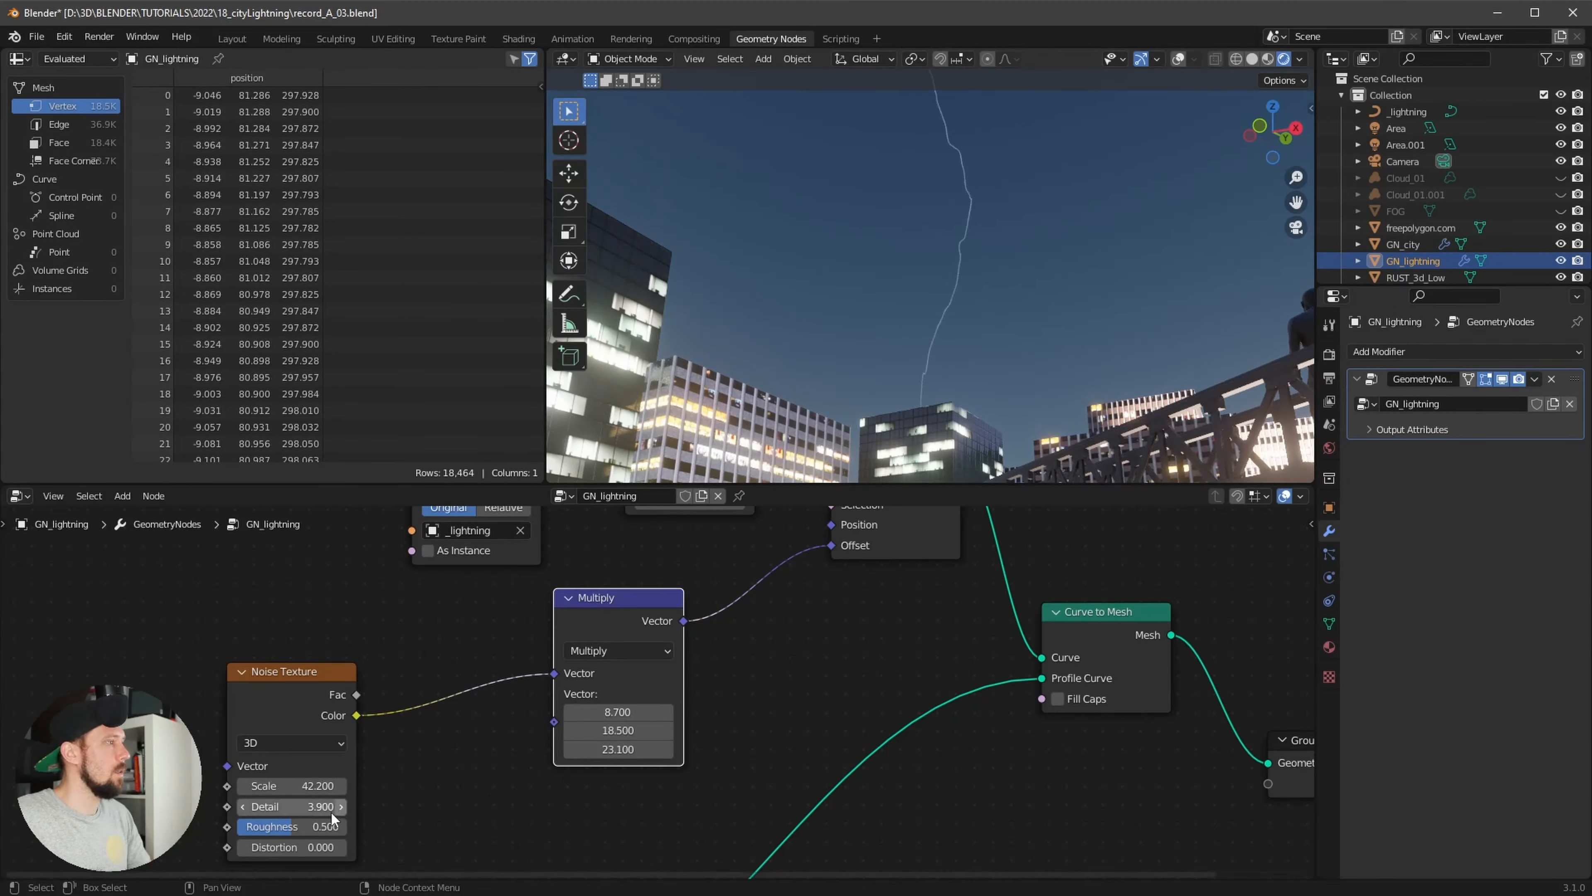
pyautogui.moveTo(314, 806); pyautogui.dragTo(310, 856)
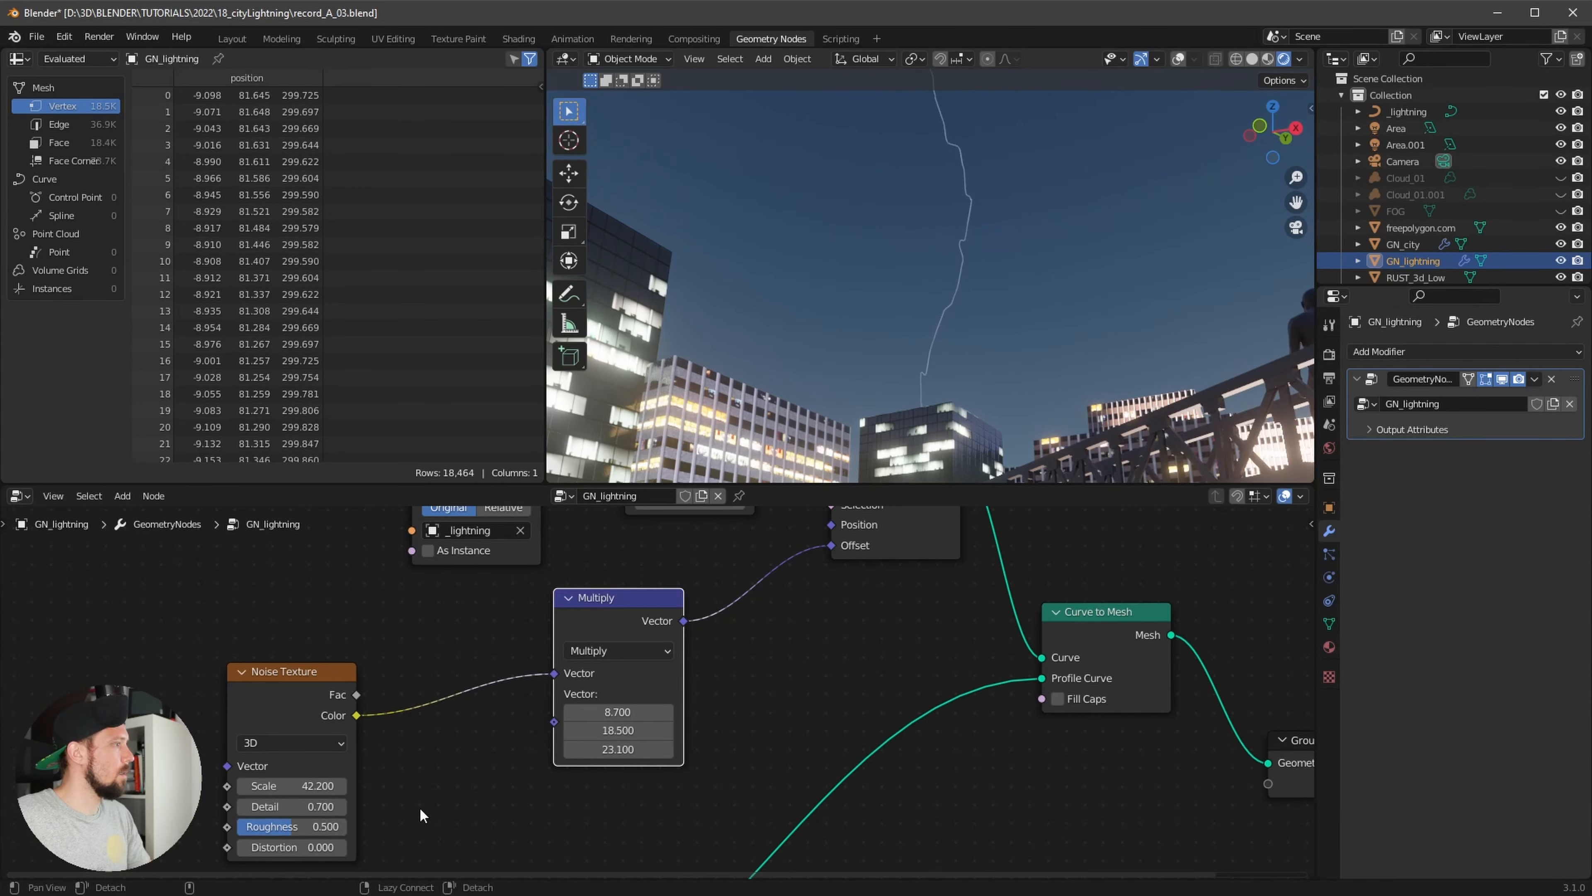
# Switch the Noise Texture to 4D and set its W value to 47
pyautogui.moveTo(420, 810); pyautogui.dragTo(446, 756, button='middle')
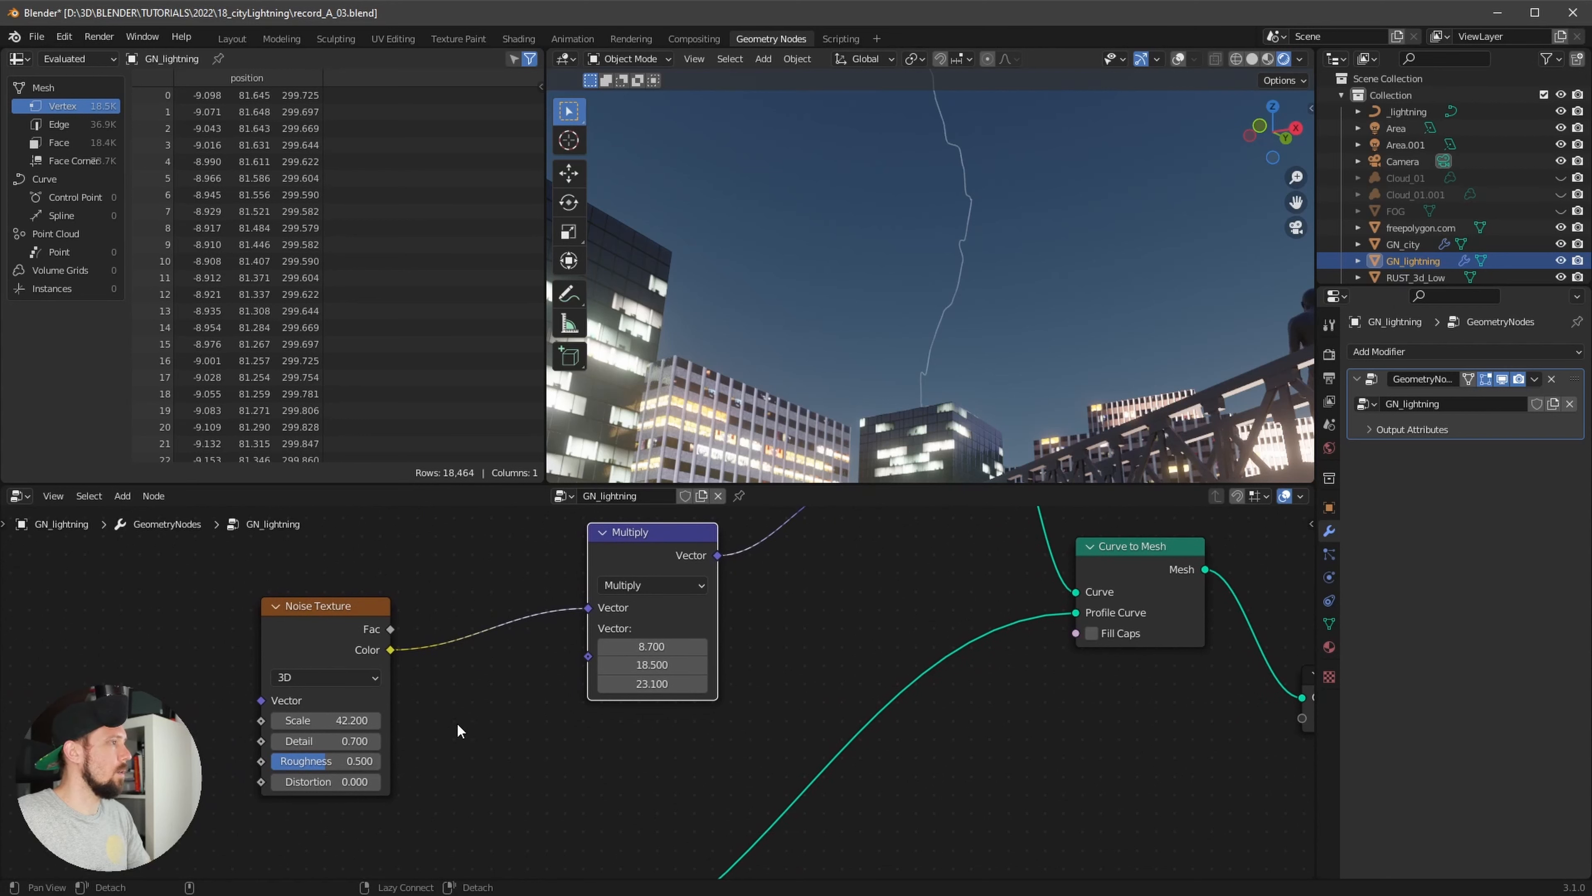
pyautogui.moveTo(489, 695); pyautogui.dragTo(483, 726, button='middle')
pyautogui.click(348, 708)
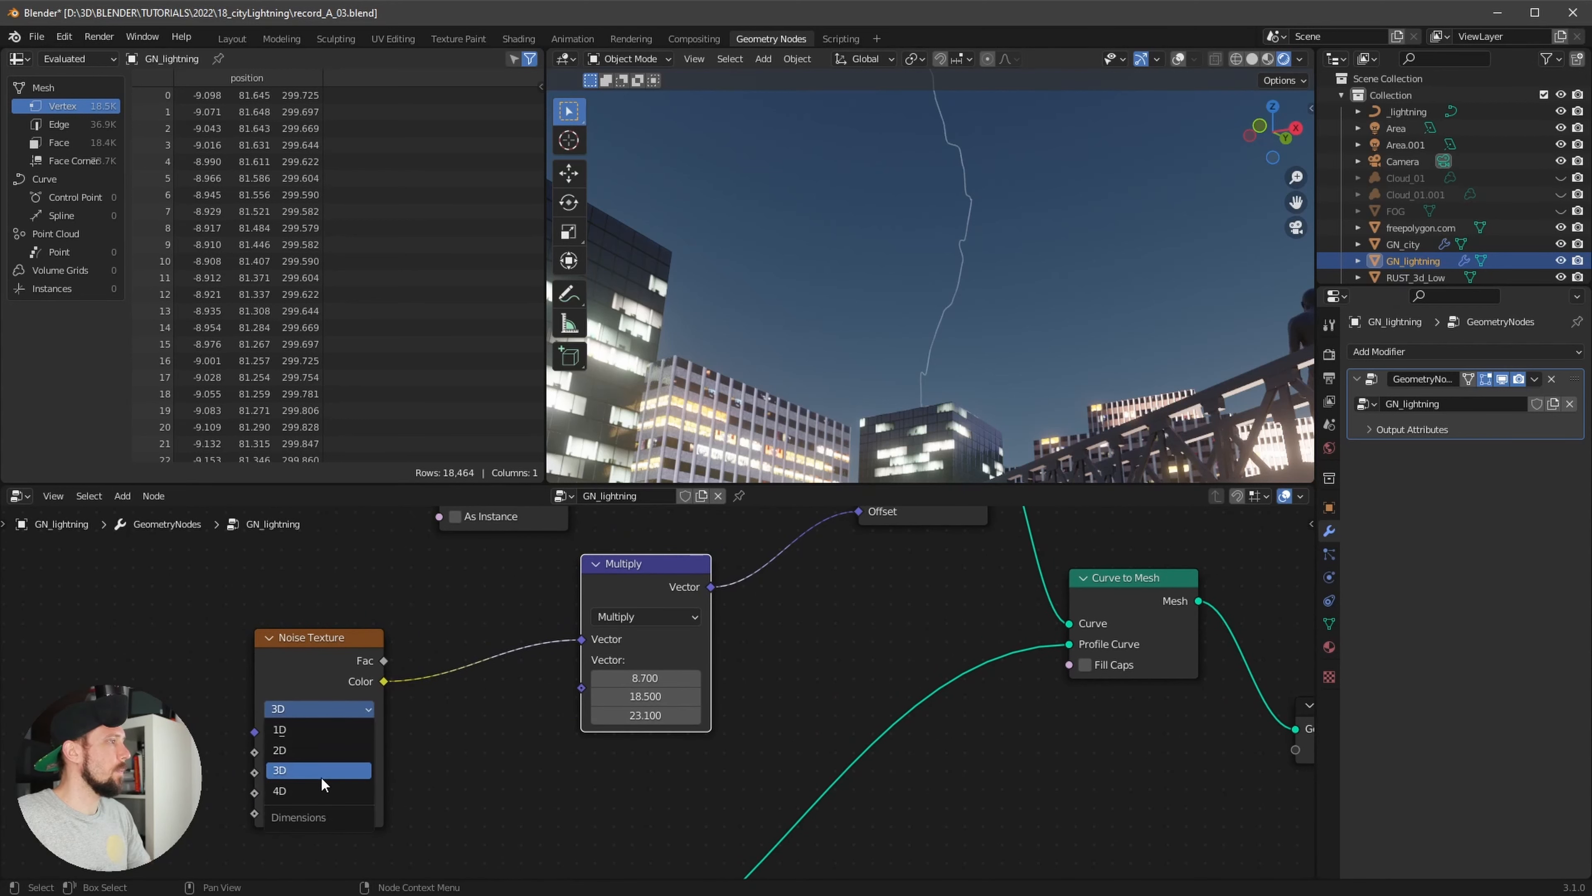
pyautogui.click(316, 793)
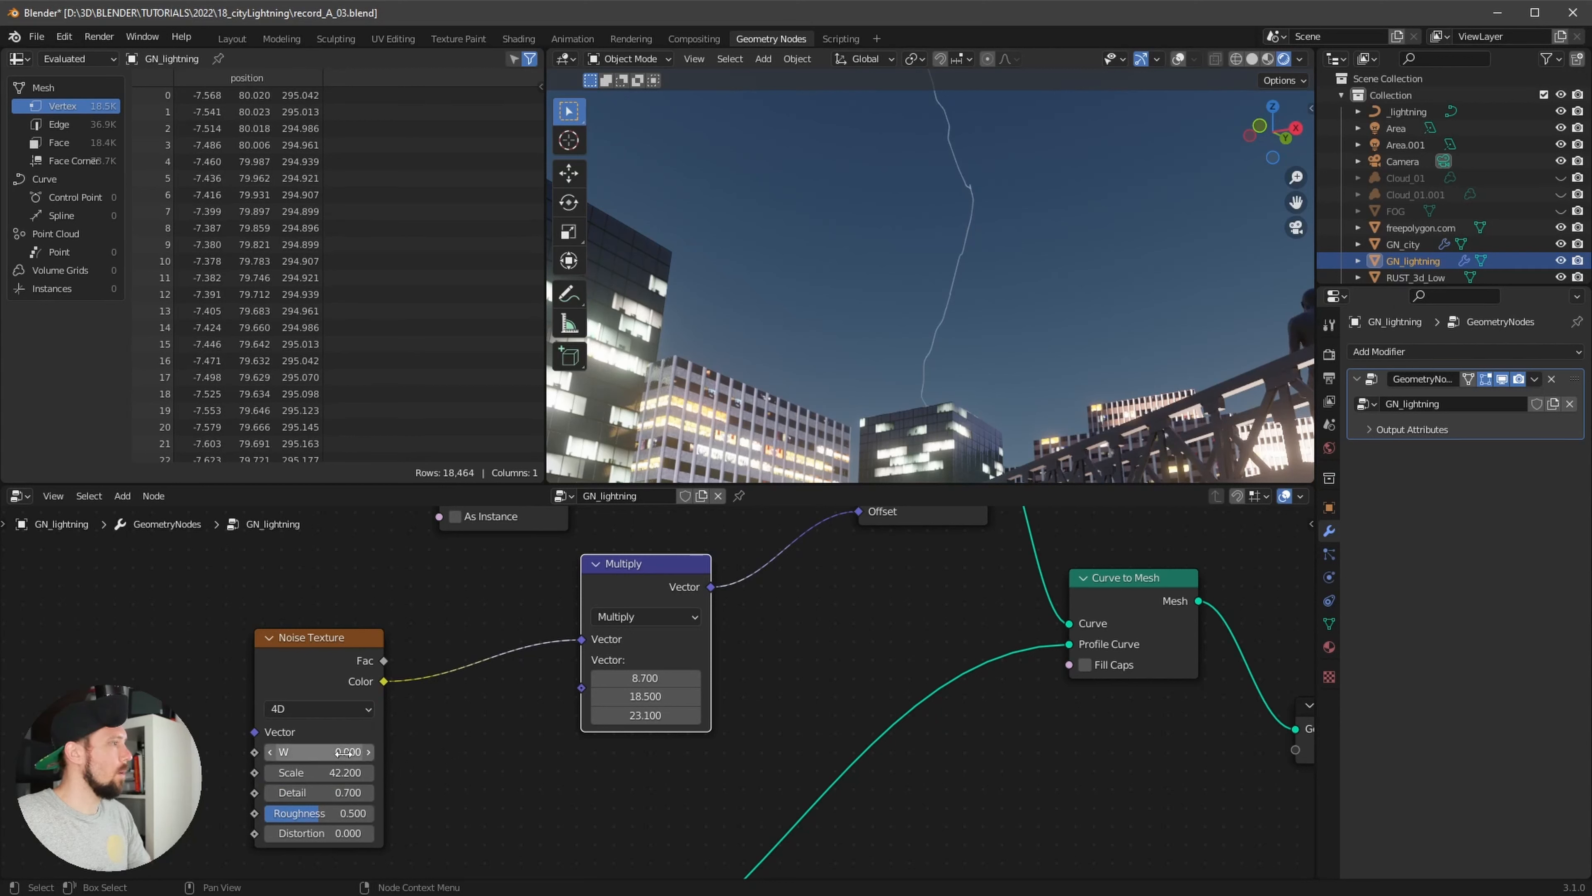
pyautogui.click(349, 752)
pyautogui.write('47')
pyautogui.press('Return')
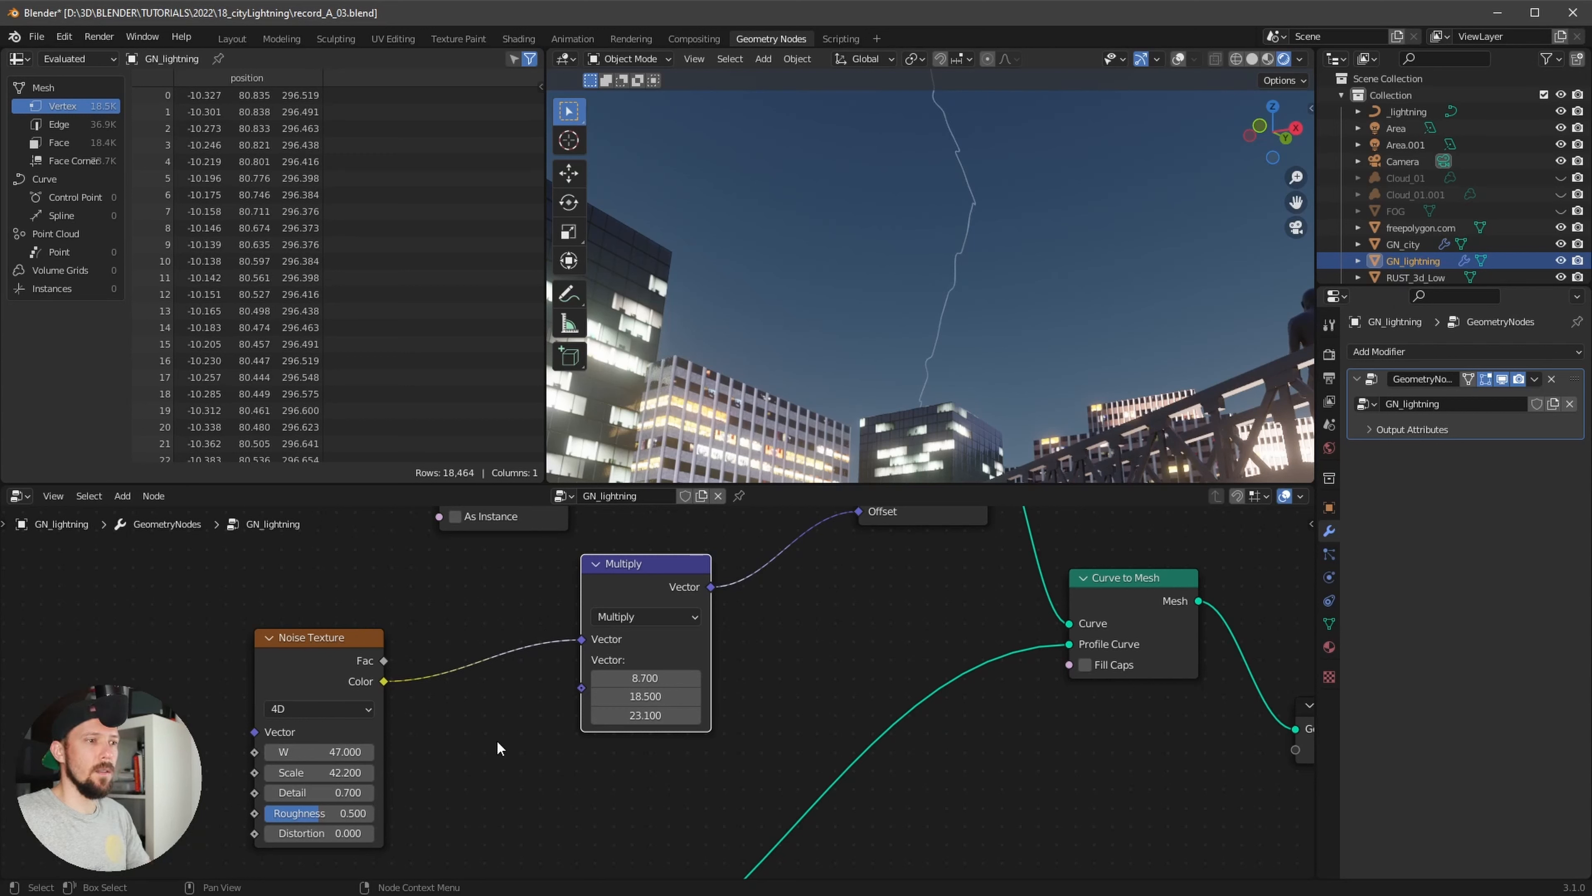
# Set the Noise Texture's scale to 47
pyautogui.click(345, 773)
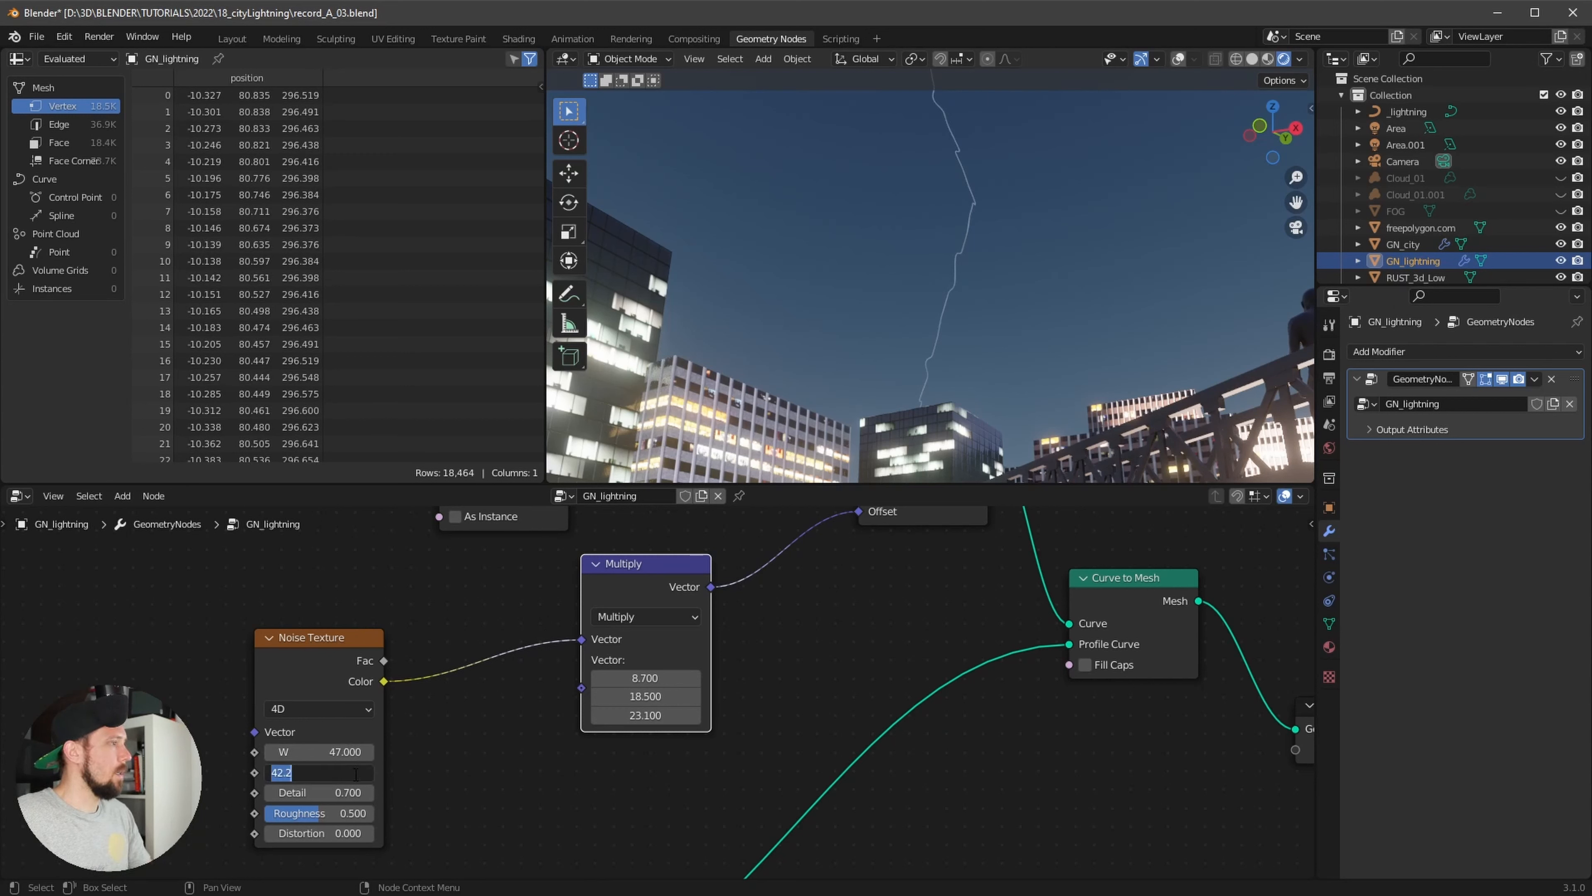
pyautogui.write('47')
pyautogui.press('Return')
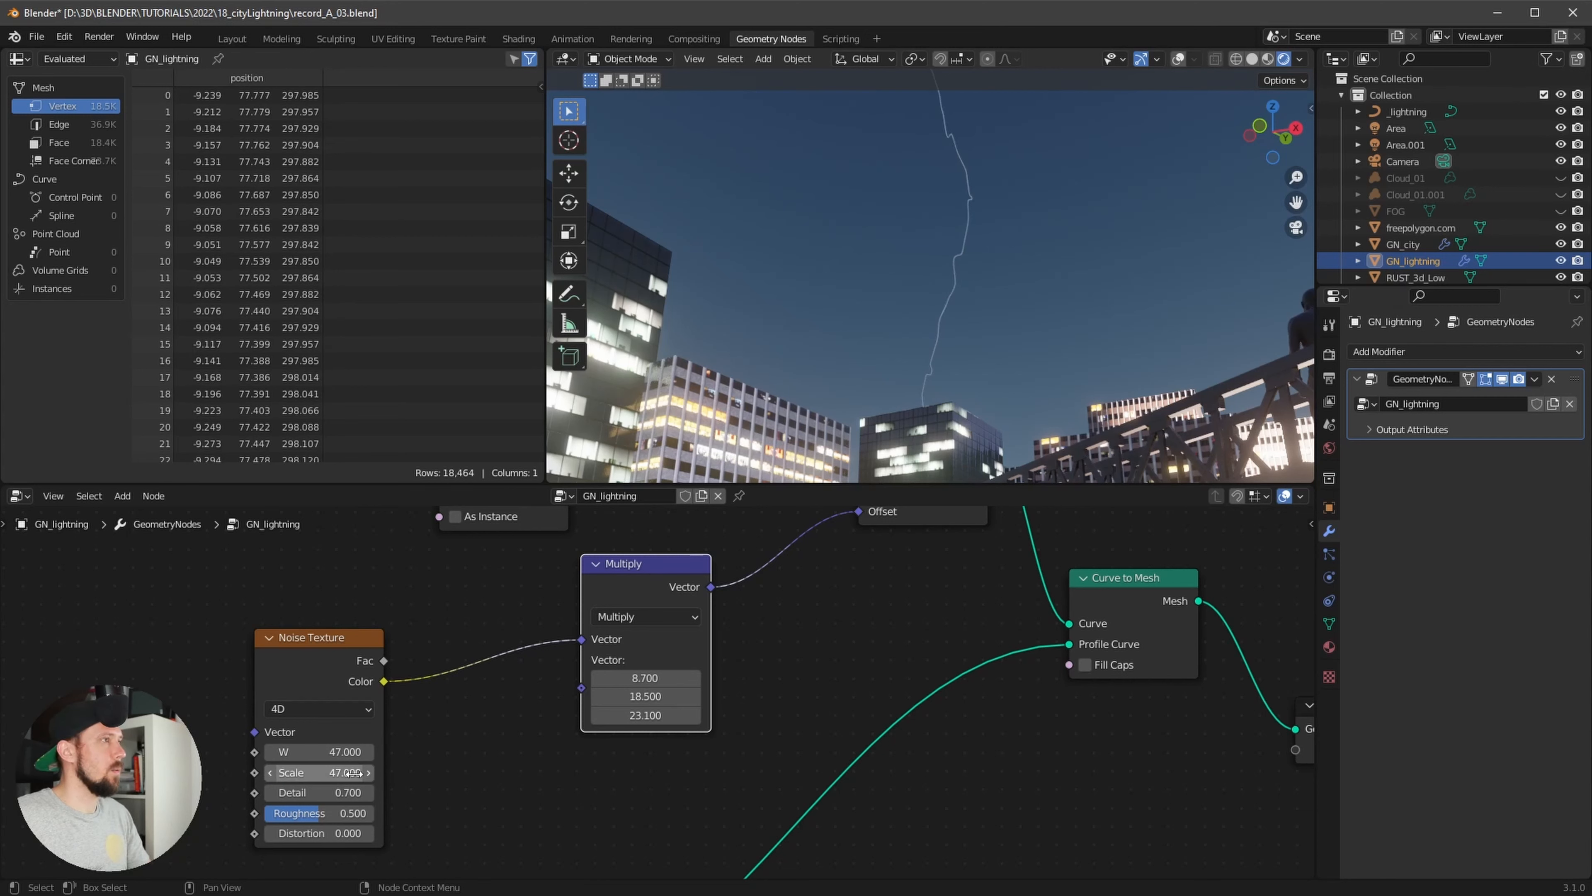
# Try a Noise Texture detail of 15 and return it to 0.7
pyautogui.click(339, 791)
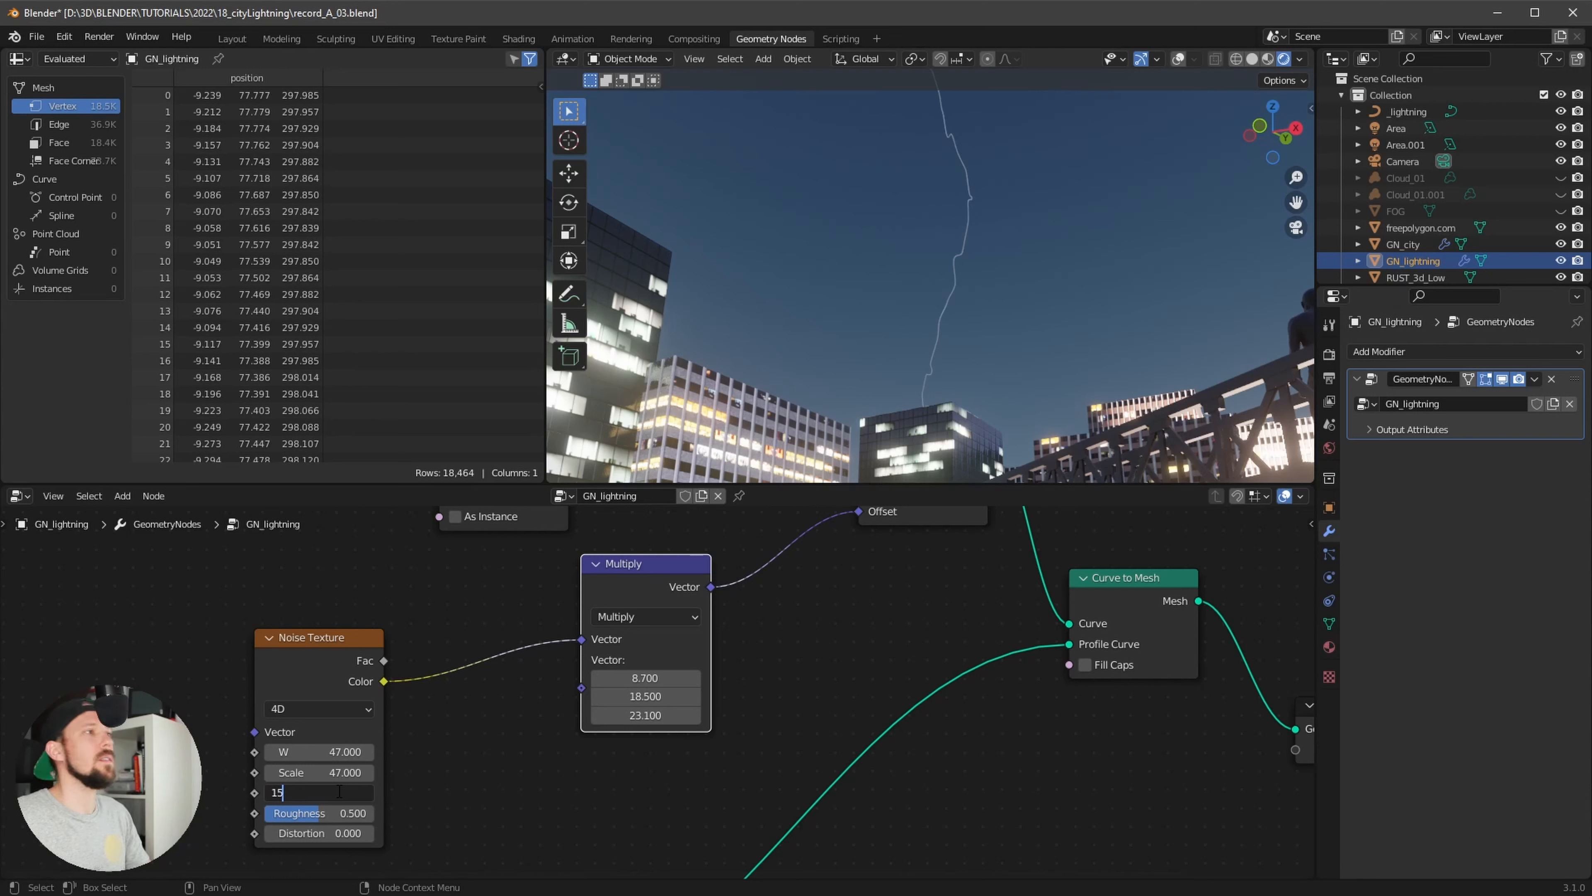
pyautogui.write('15')
pyautogui.press('Return')
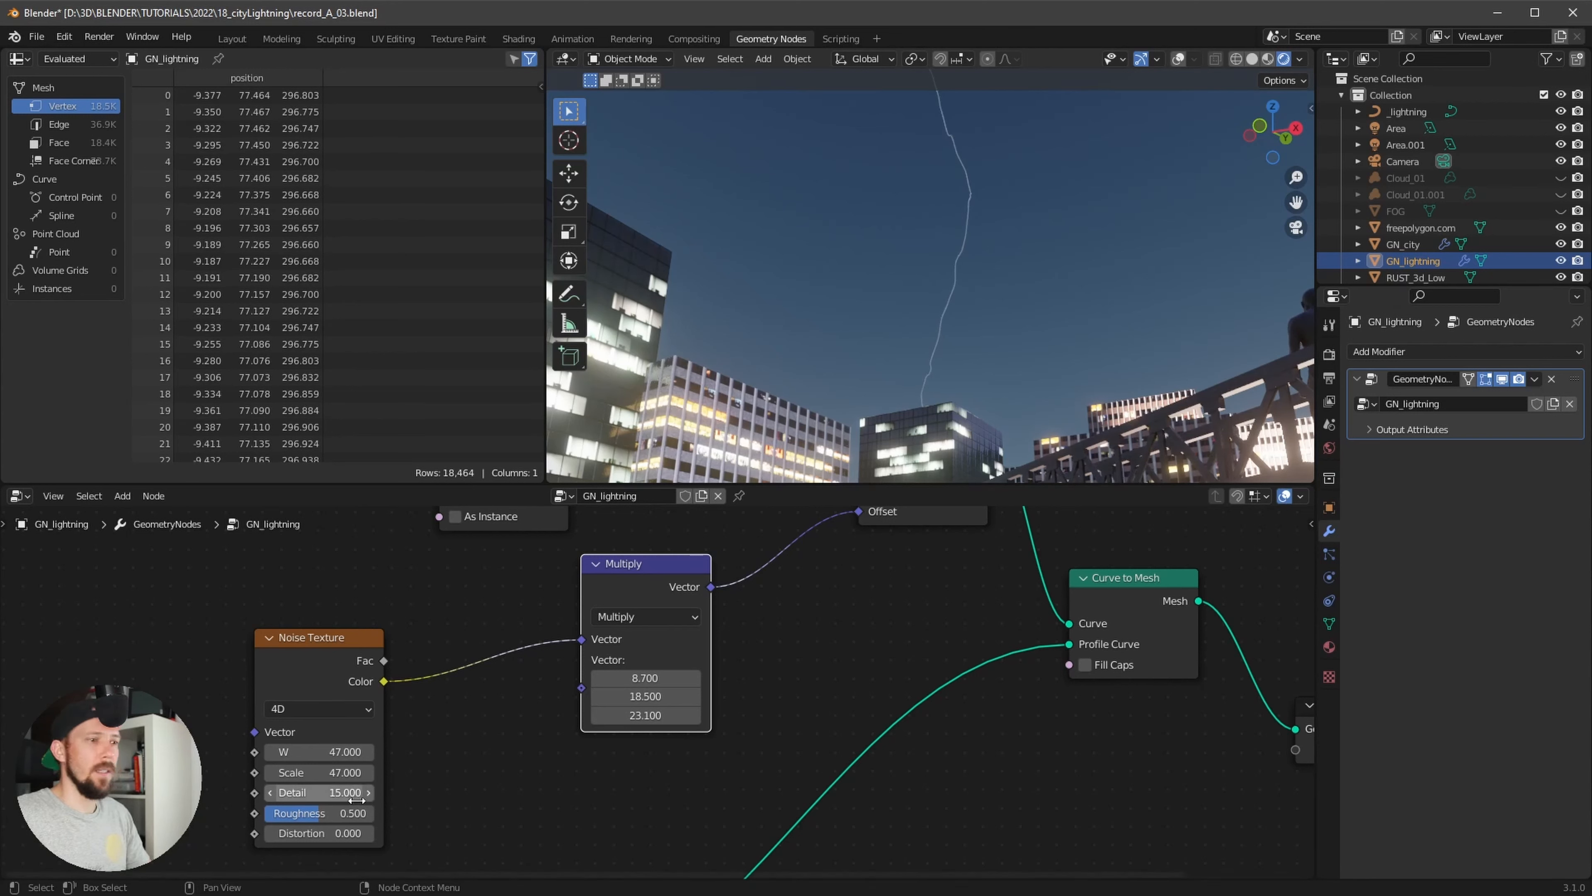
pyautogui.moveTo(337, 792); pyautogui.dragTo(178, 840)
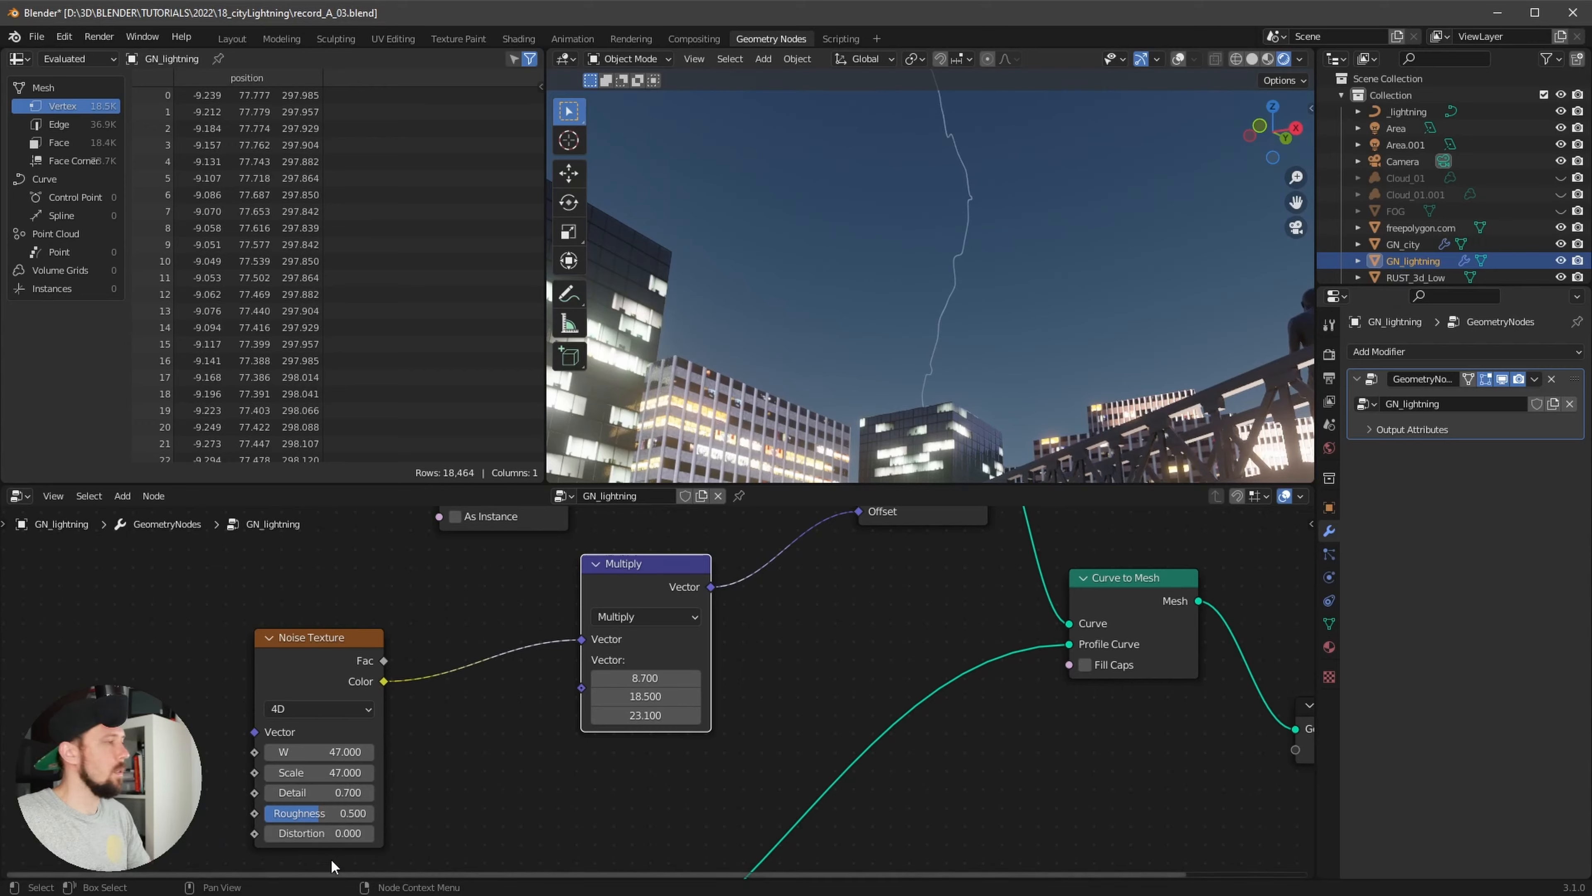
# Set the Noise Texture's distortion to 15.4 and the Multiply node's vector to 12, 36.6 and 29.2
pyautogui.moveTo(342, 833); pyautogui.dragTo(469, 823)
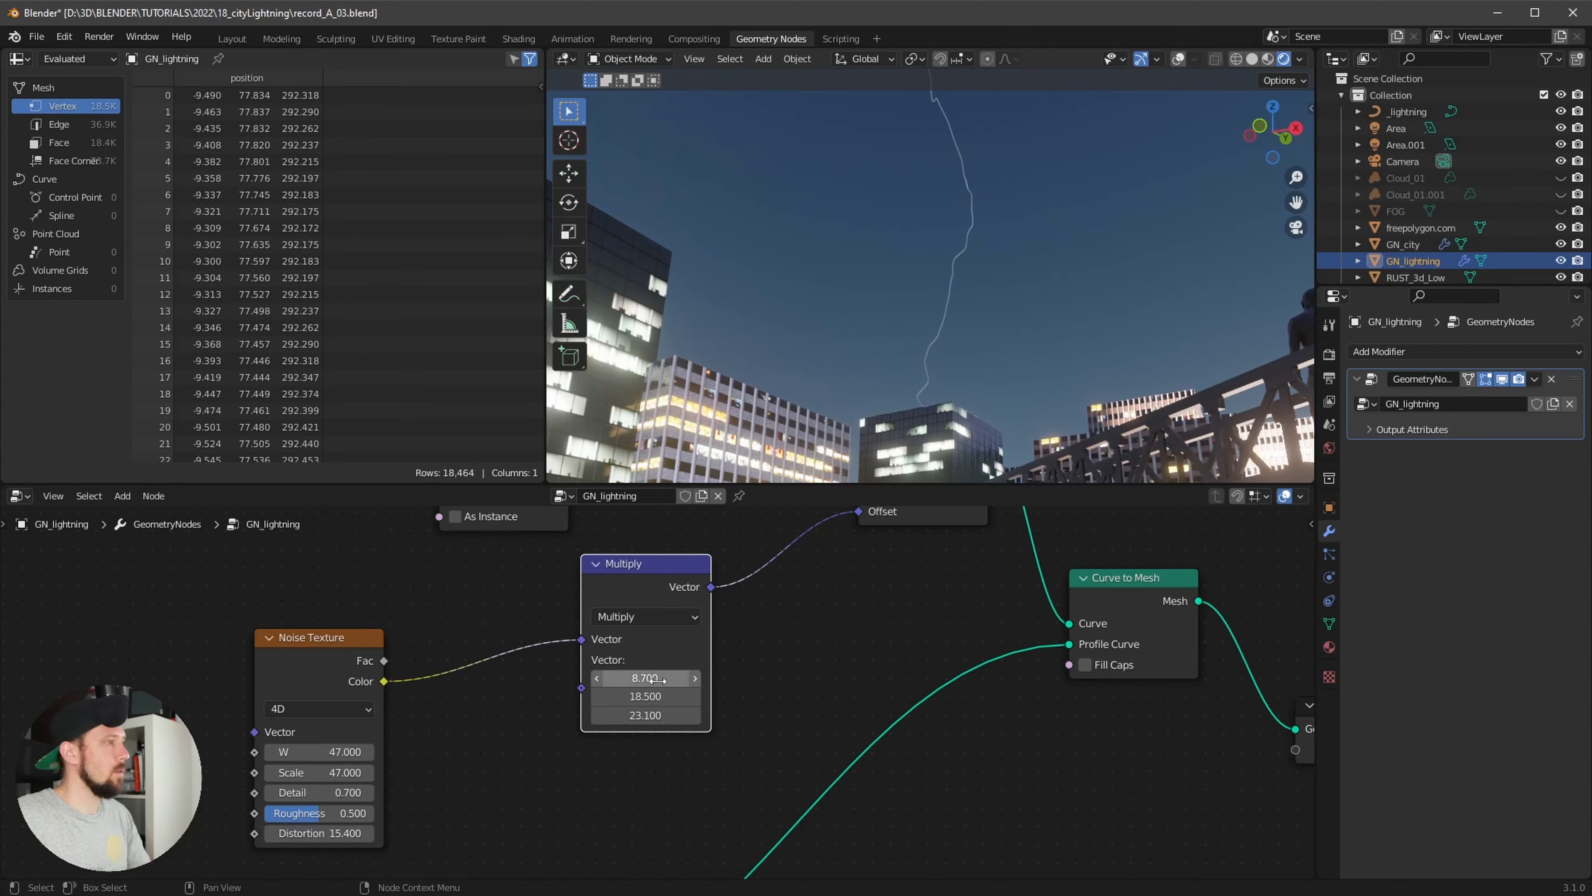
pyautogui.moveTo(656, 679); pyautogui.dragTo(716, 692)
pyautogui.moveTo(872, 667); pyautogui.dragTo(796, 679)
pyautogui.moveTo(646, 715); pyautogui.dragTo(707, 724)
pyautogui.keyDown('ctrl'); pyautogui.keyDown('alt'); pyautogui.moveTo(966, 289); pyautogui.dragTo(1004, 350); pyautogui.keyUp('alt'); pyautogui.keyUp('ctrl')
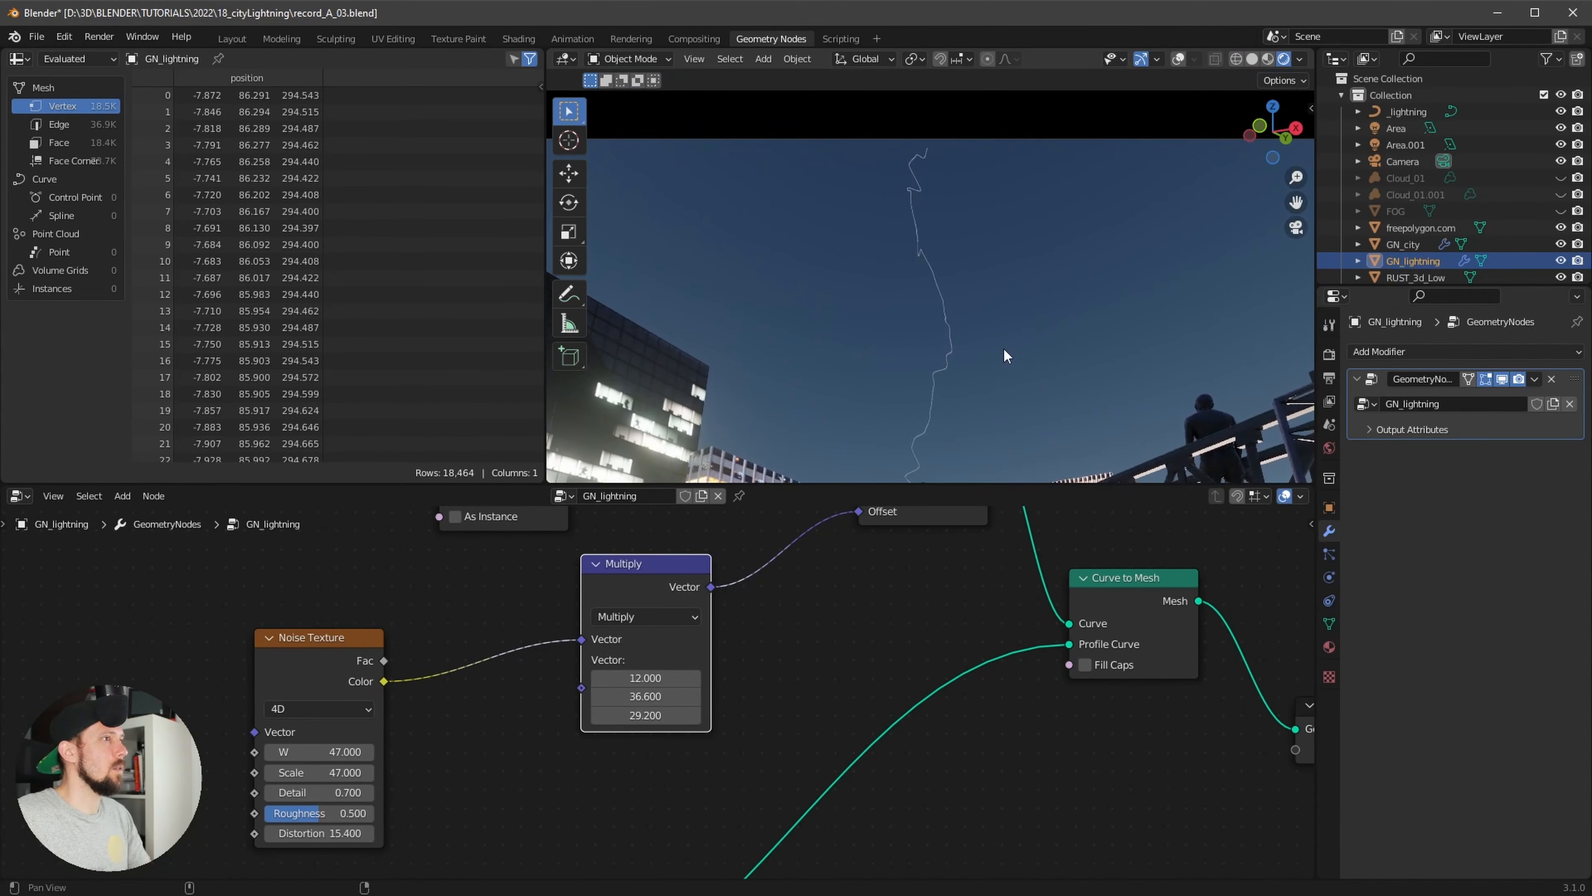
# Show the viewport overlays and move the uppermost control point of the _lightning curve up past the camera frame in Edit Mode
pyautogui.click(1407, 112)
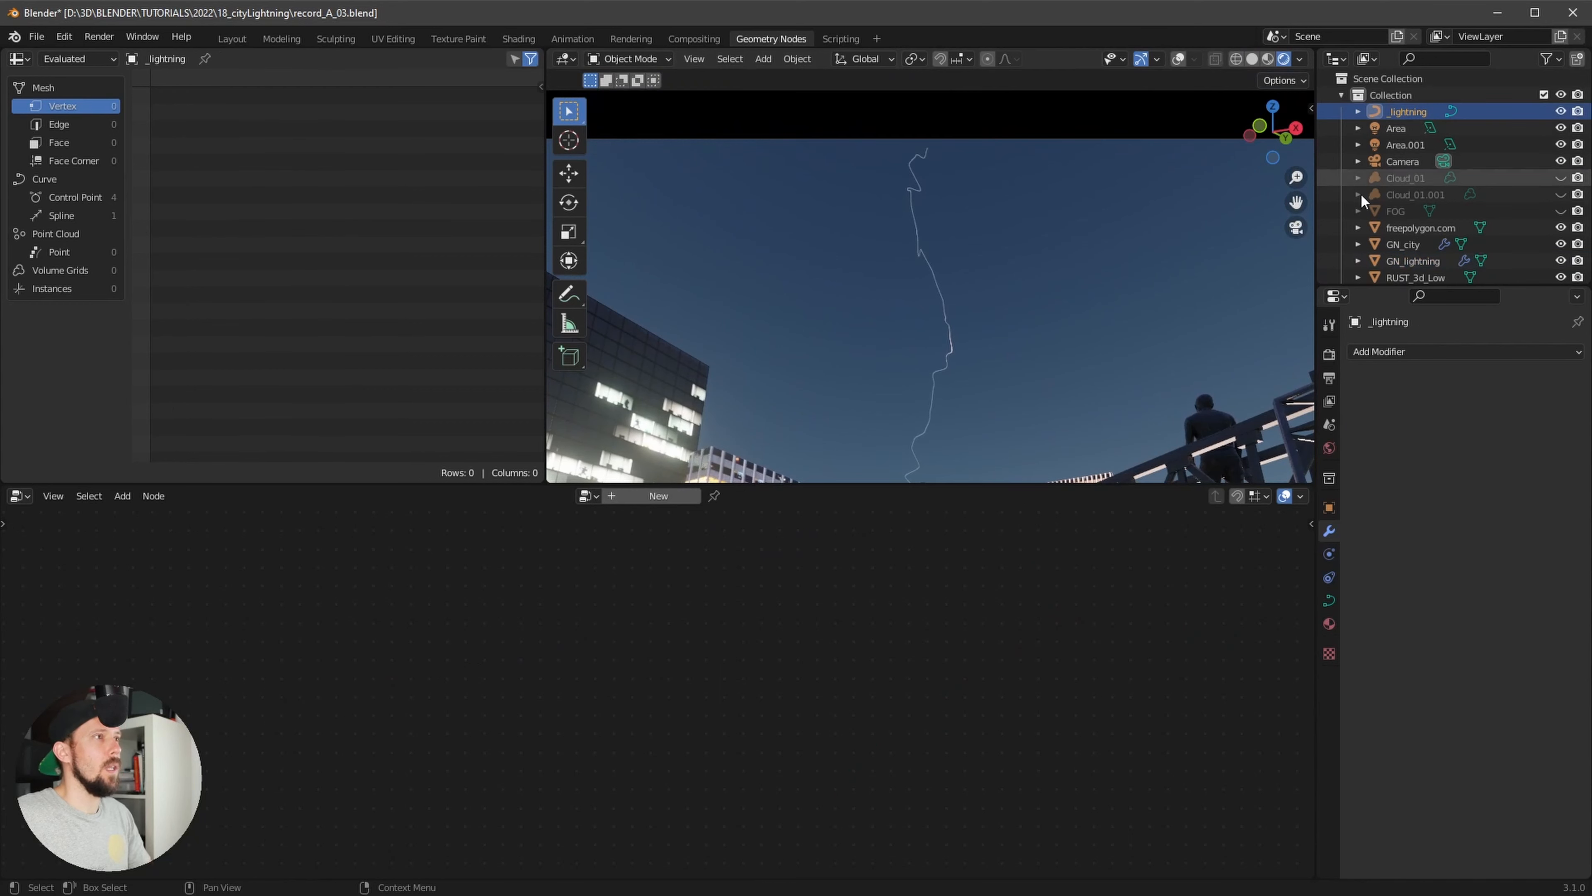
pyautogui.press('Tab')
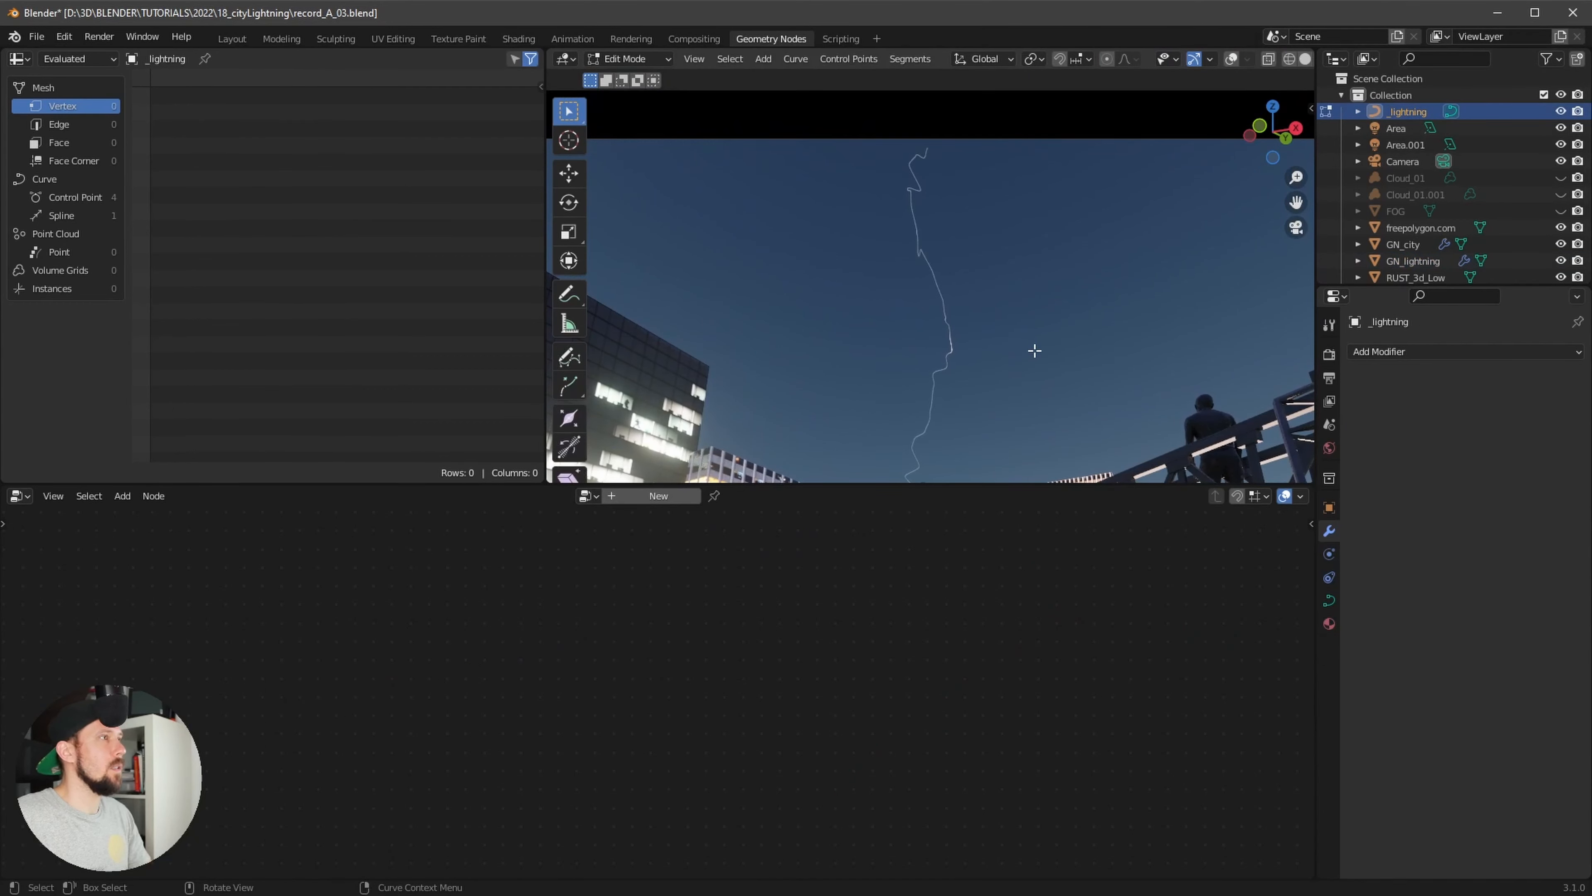
pyautogui.click(1230, 59)
pyautogui.press('Home')
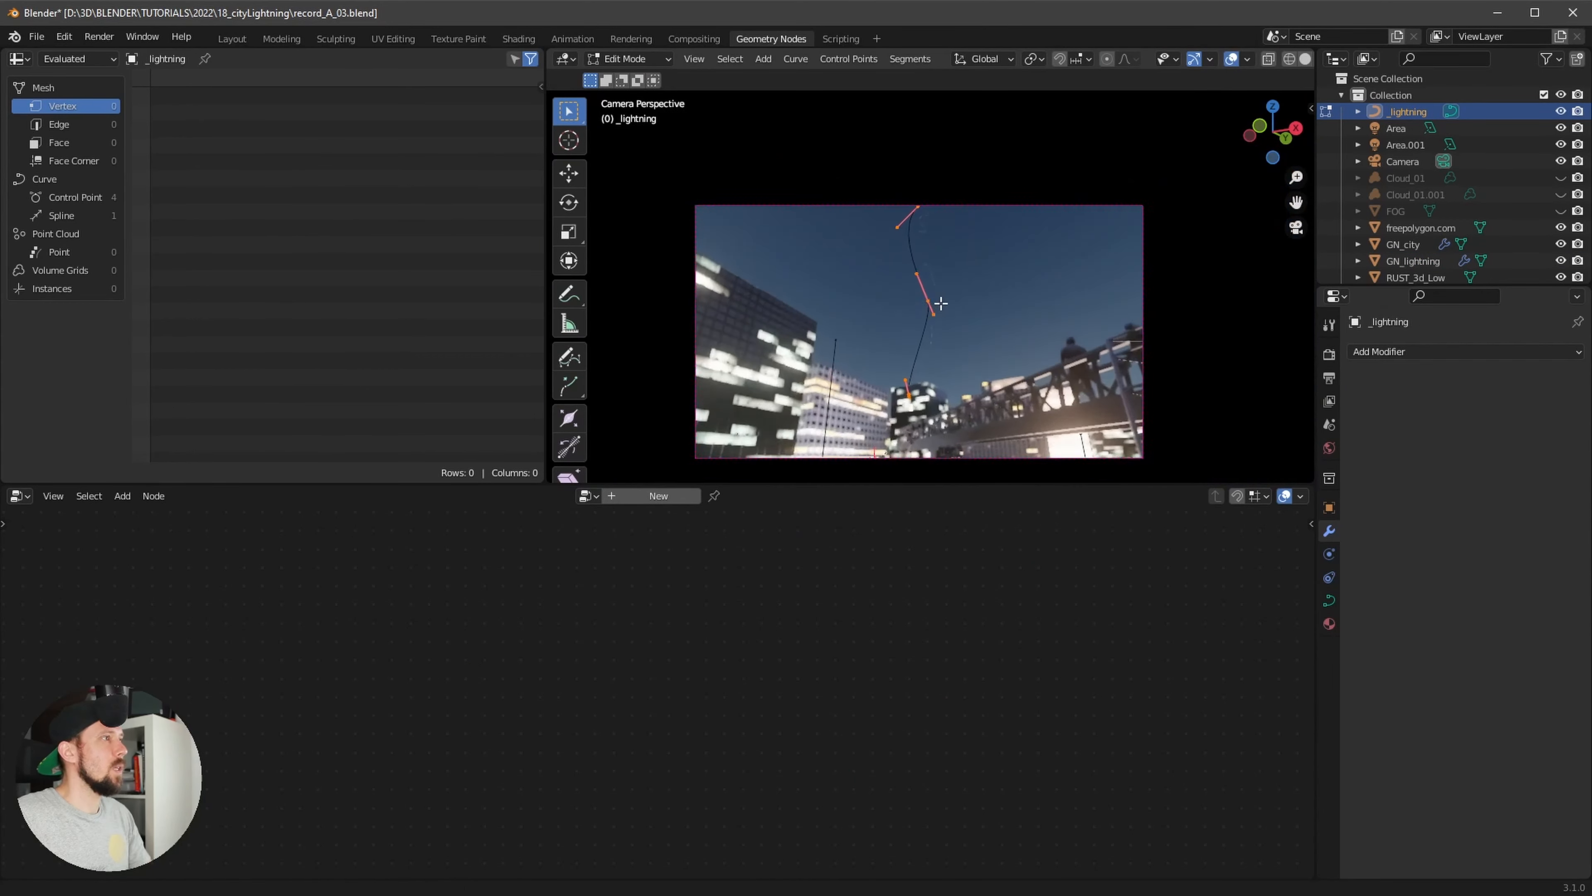
pyautogui.moveTo(890, 171); pyautogui.dragTo(969, 234)
pyautogui.press('g')
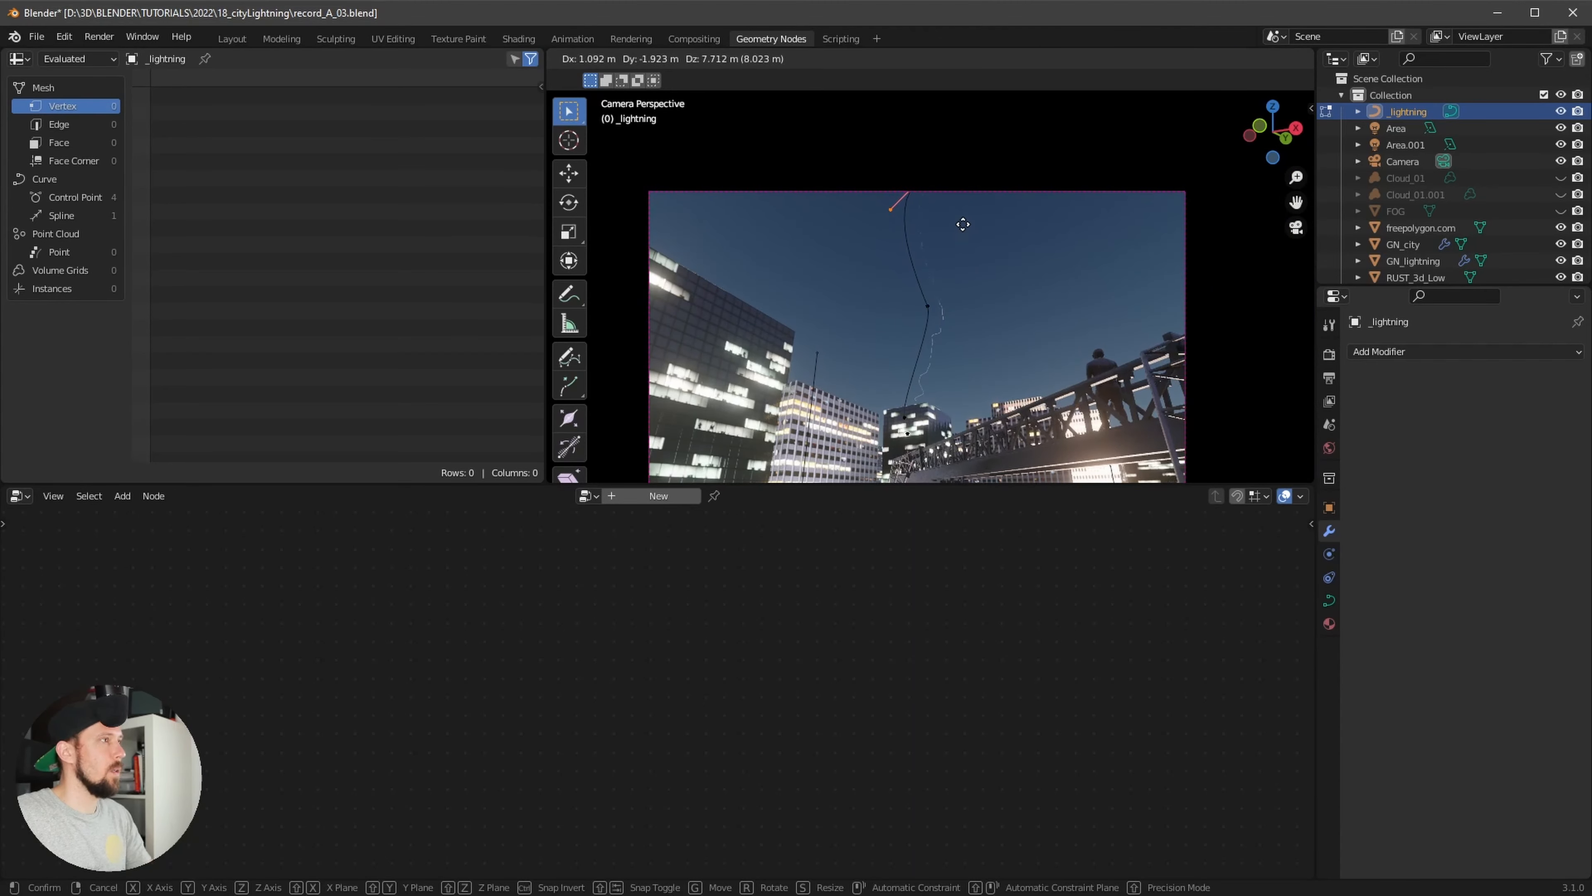
pyautogui.click(966, 311)
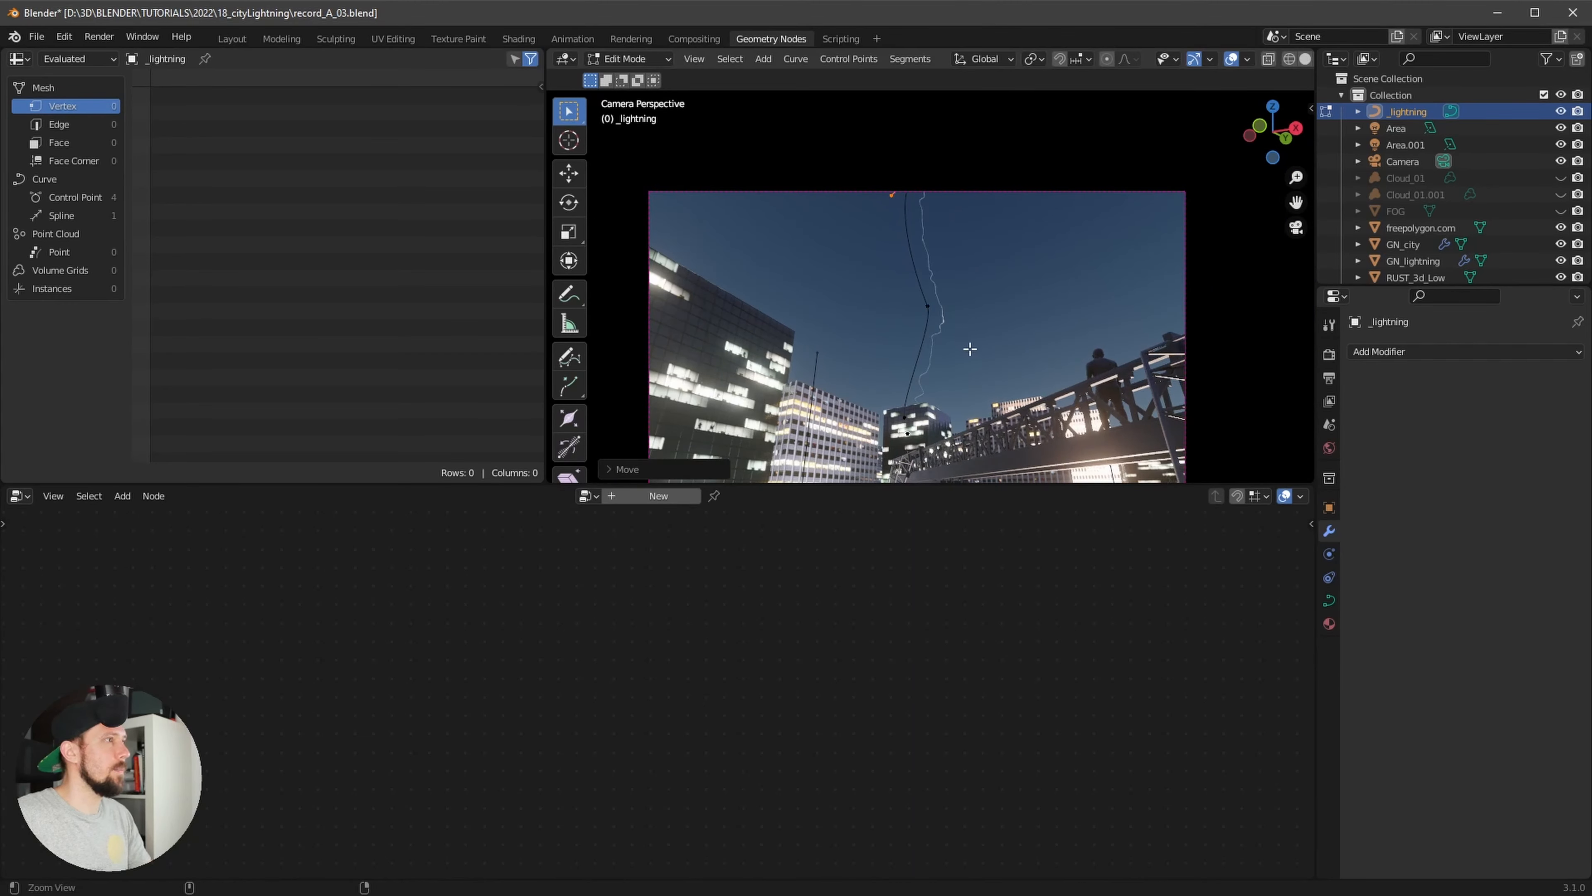
pyautogui.scroll(3, 969, 349)
pyautogui.scroll(-2, 978, 355)
pyautogui.press('Tab')
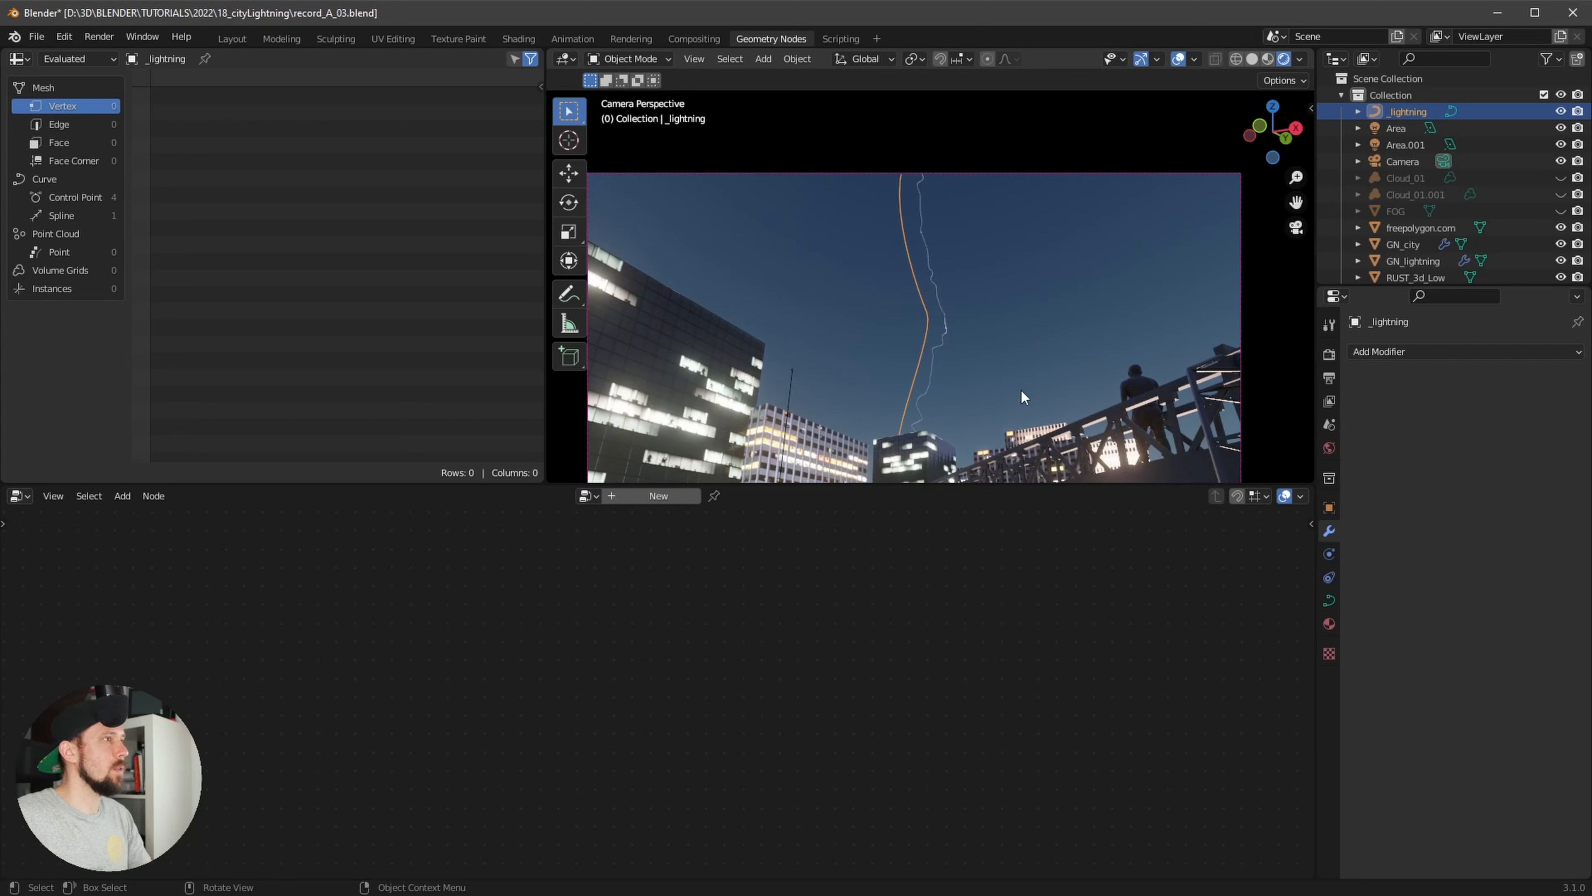
# Hide the viewport overlays and examine the shape of the lightning bolt against the sky in the camera view
pyautogui.click(1178, 61)
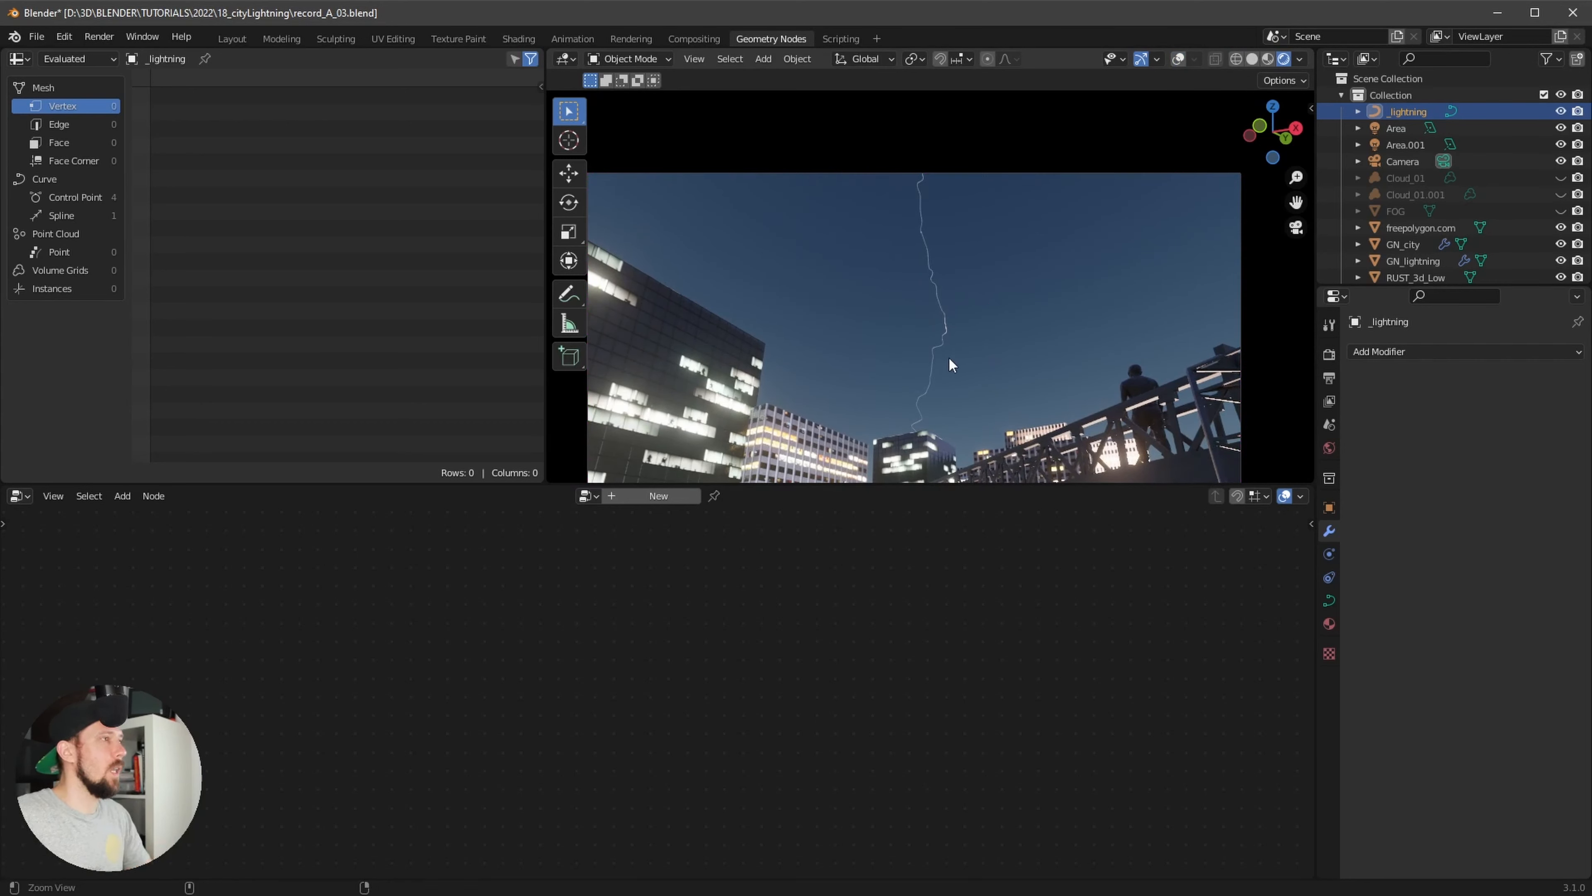
pyautogui.scroll(3, 948, 356)
pyautogui.scroll(-4, 977, 375)
pyautogui.scroll(-1, 978, 376)
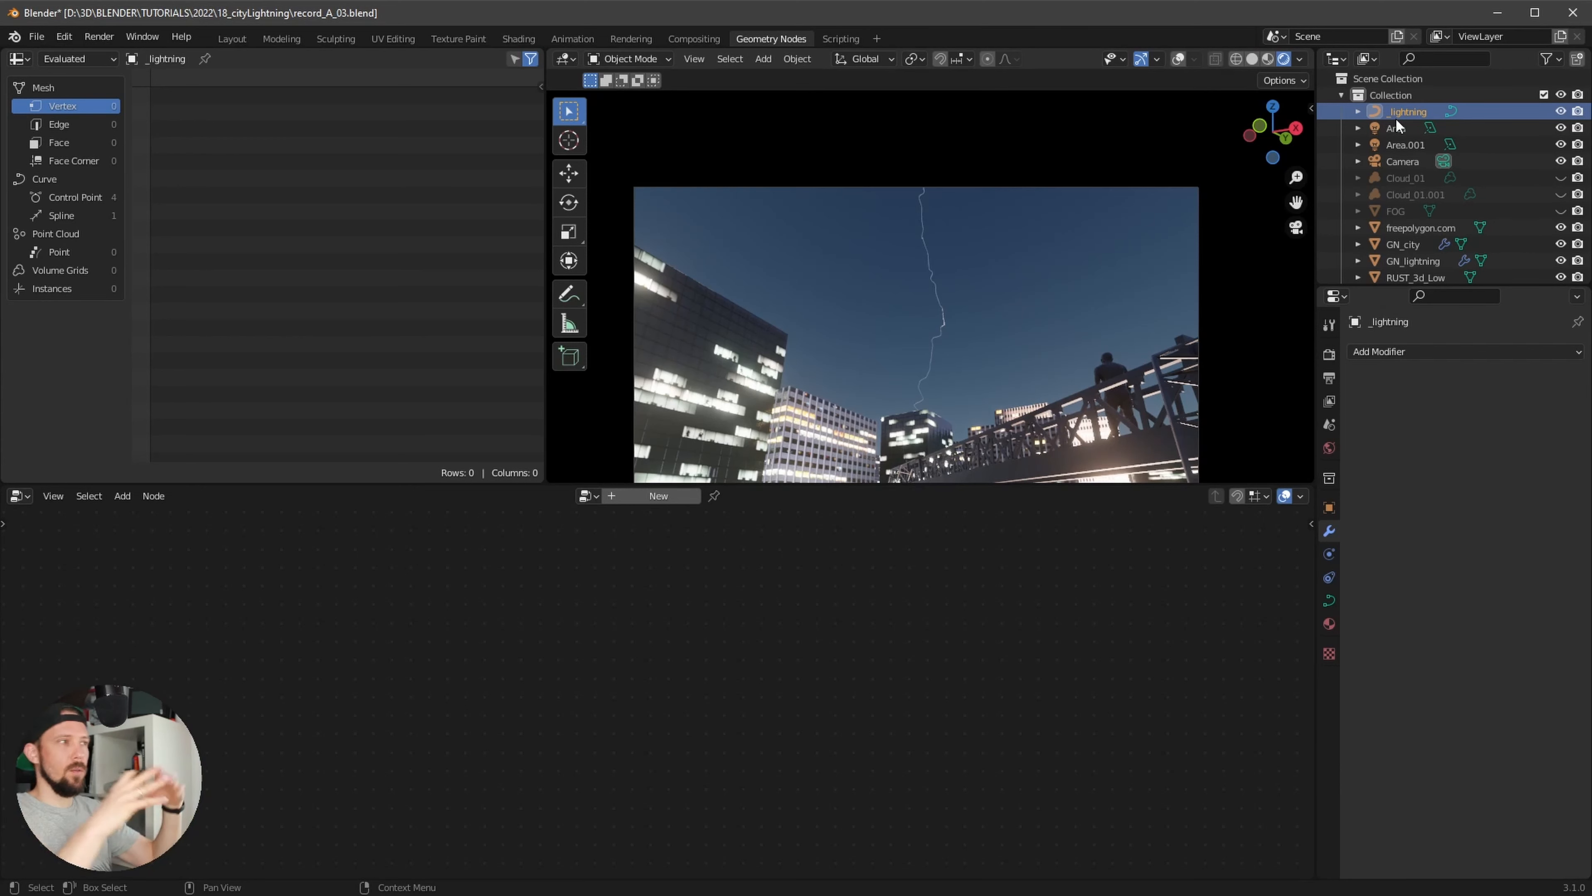
pyautogui.keyDown('ctrl'); pyautogui.moveTo(1079, 338); pyautogui.dragTo(1196, 290, button='middle'); pyautogui.keyUp('ctrl')
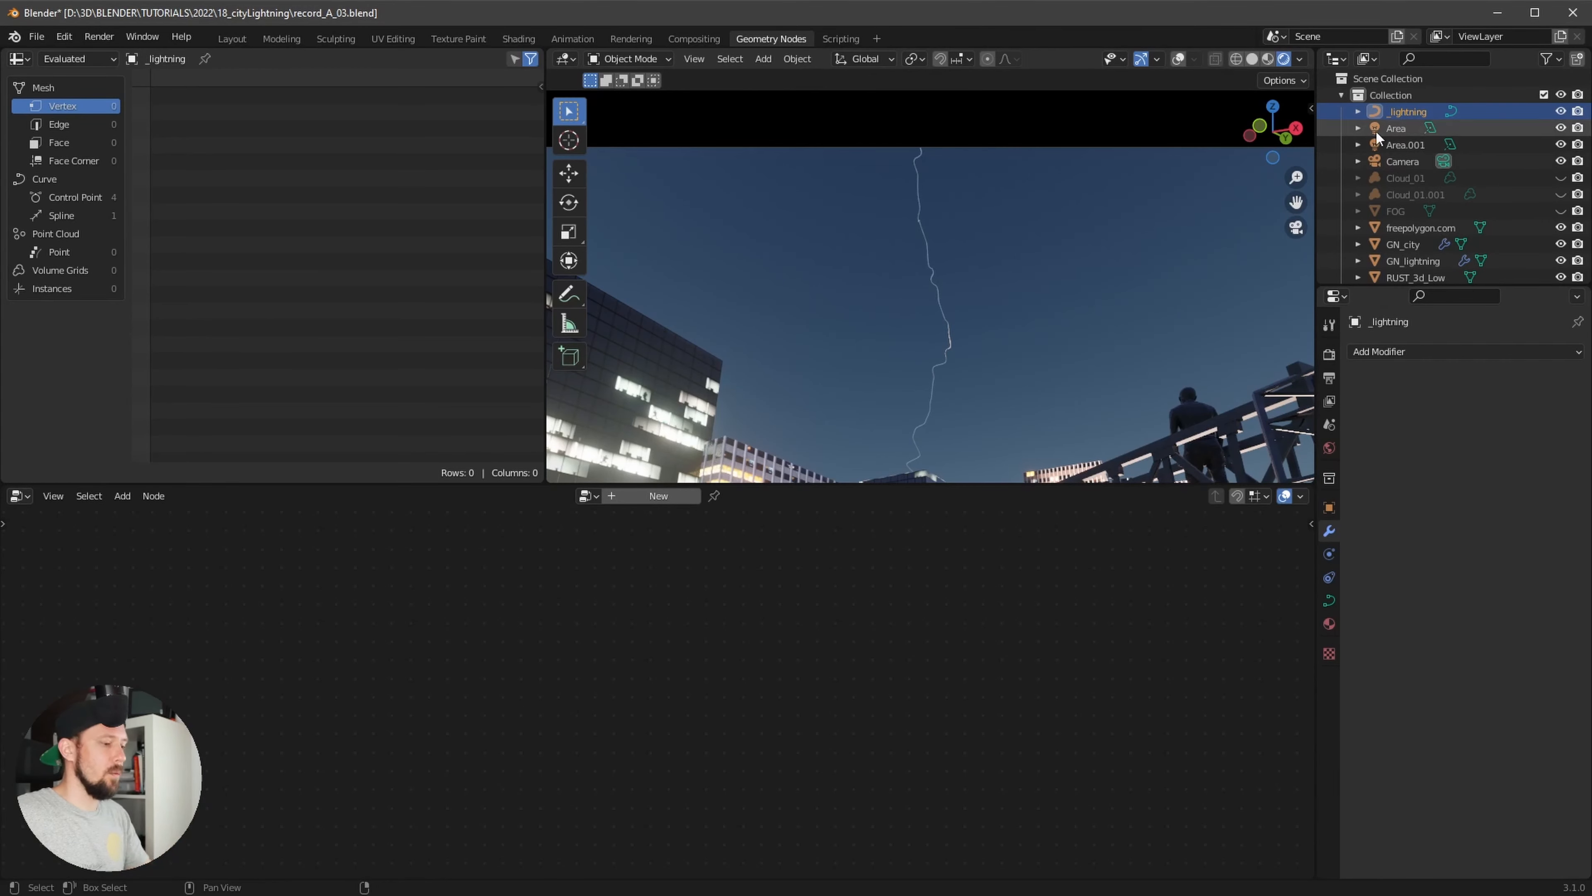
# Duplicate the _lightning curve in place and put the copy, _lightning.001, into Edit Mode
pyautogui.hotkey('shift', 'd')
pyautogui.click(1037, 225)
pyautogui.doubleClick(1420, 129)
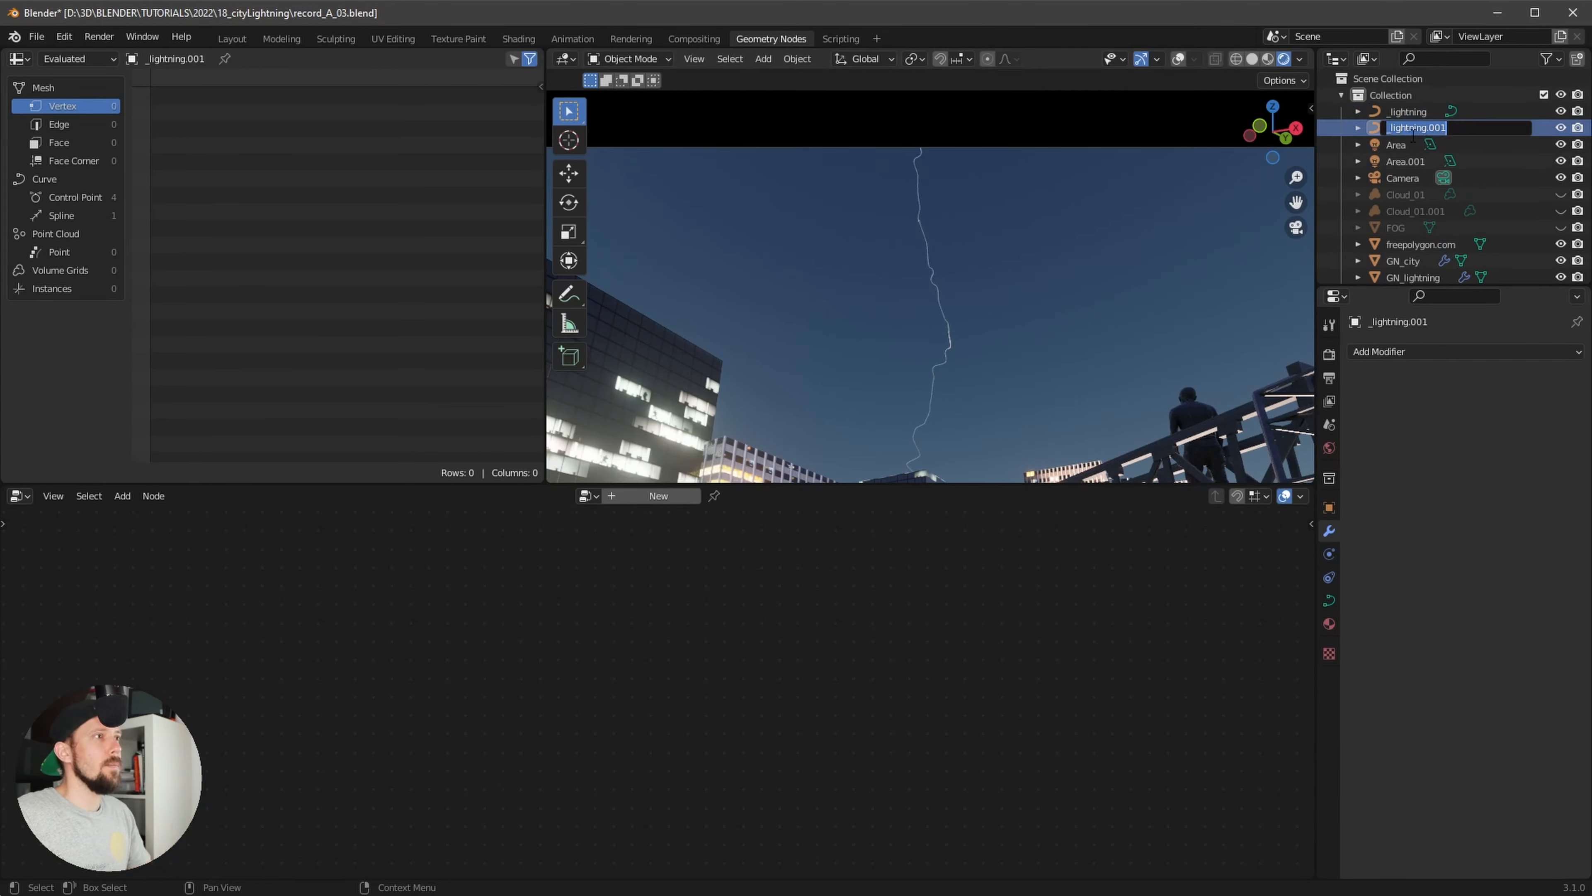
pyautogui.press('Escape')
pyautogui.press('Tab')
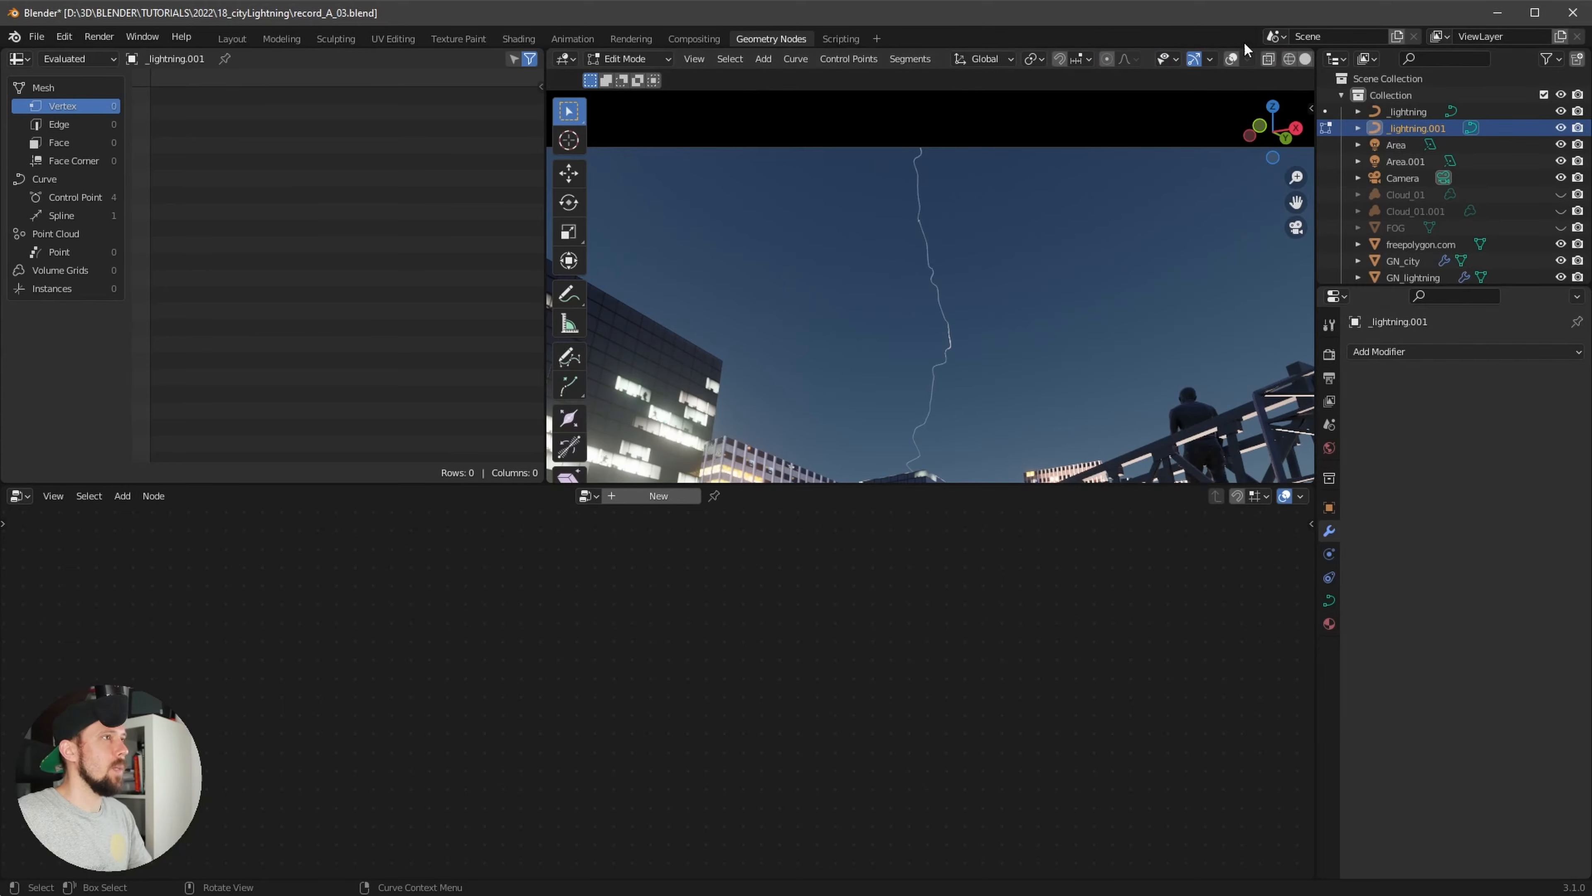
# Show the viewport overlays and delete the two lowest control points of the duplicated curve
pyautogui.click(1231, 58)
pyautogui.scroll(-5, 1099, 270)
pyautogui.moveTo(1099, 270); pyautogui.dragTo(951, 434, button='middle')
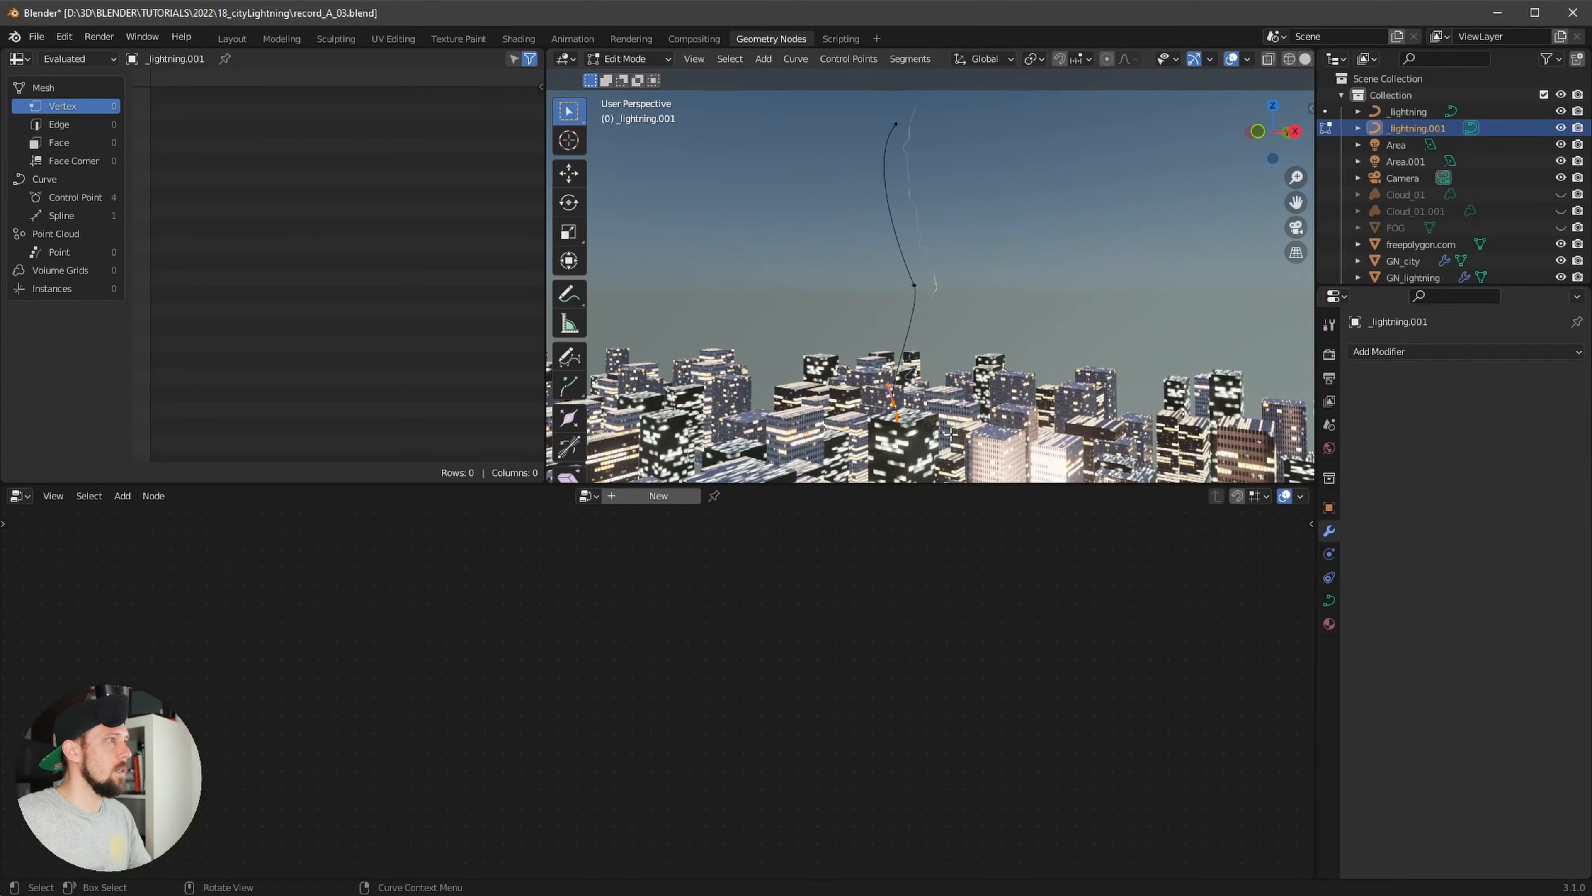
pyautogui.press('x')
pyautogui.click(936, 434)
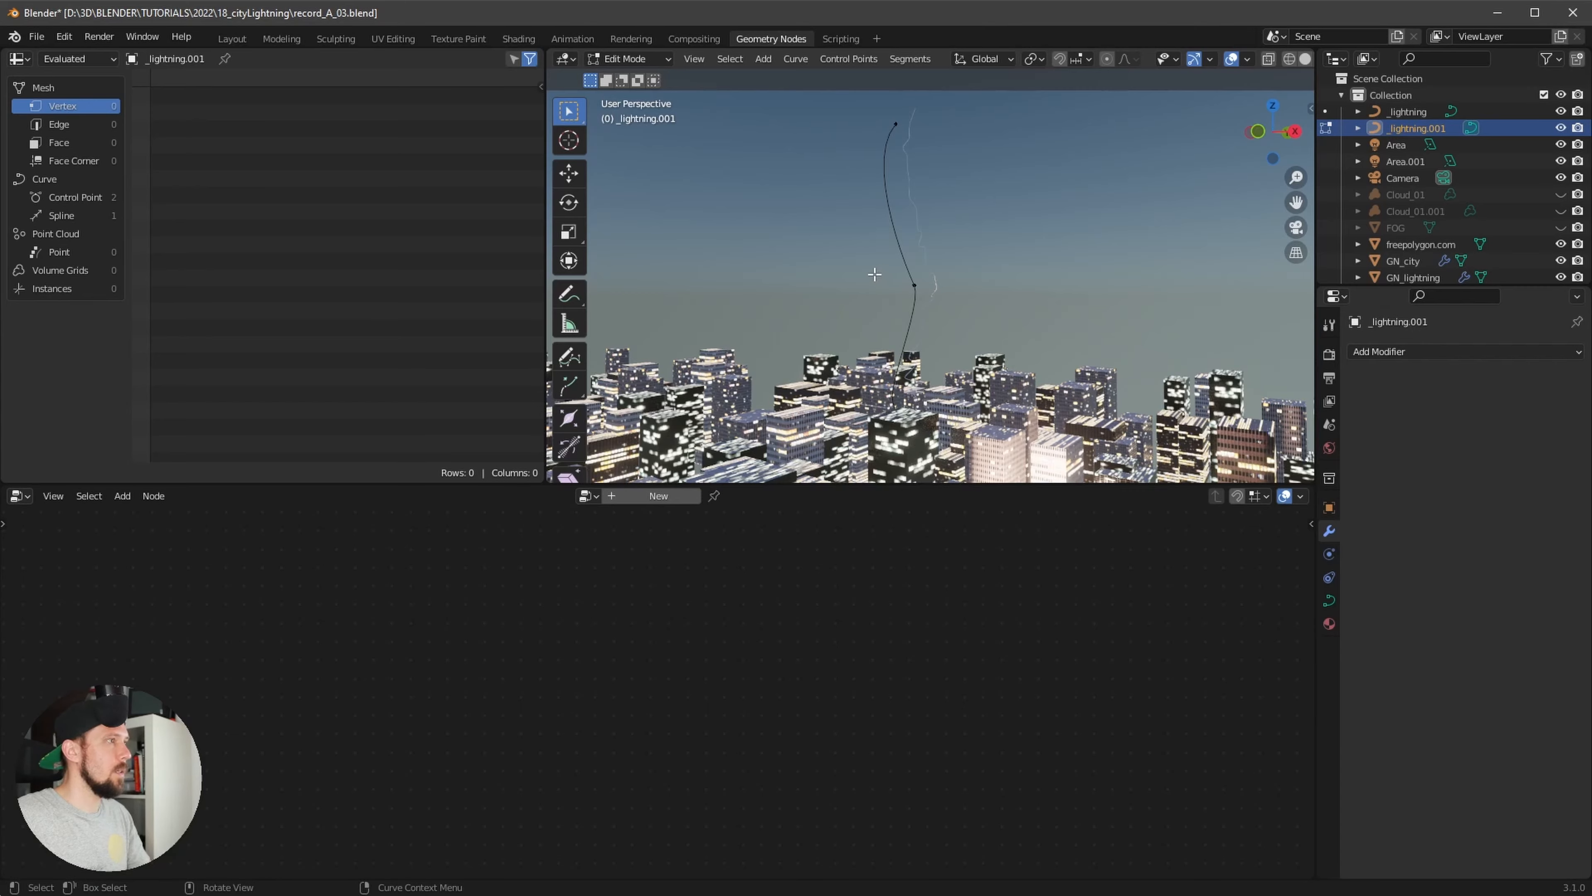
# Move the lower end point of the shortened curve out to the side of the main bolt to form the first branch
pyautogui.press('g')
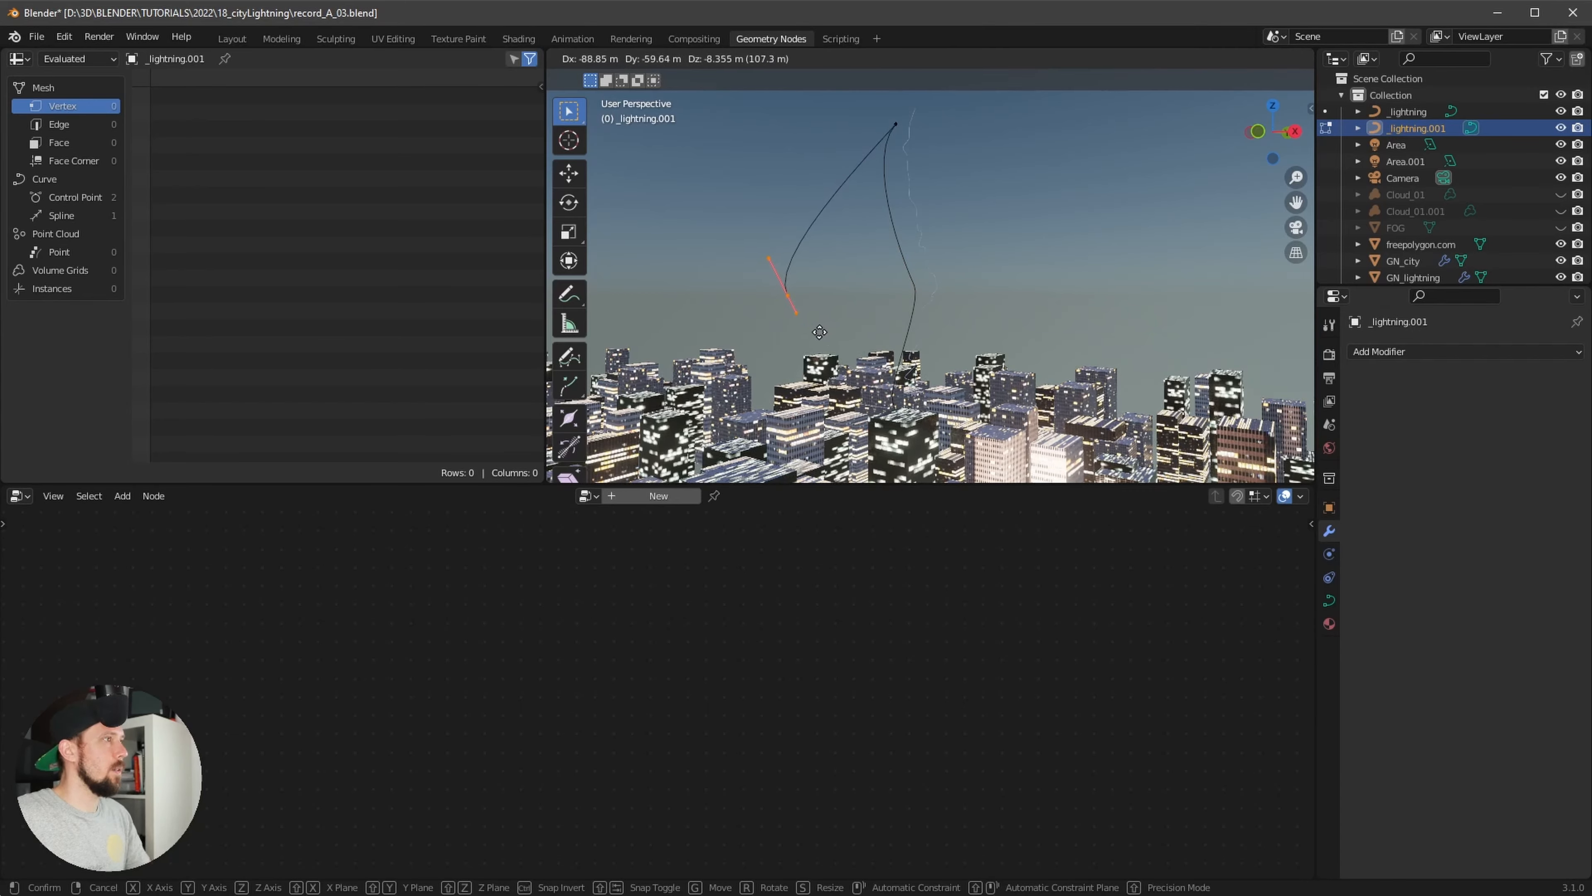
pyautogui.click(835, 324)
pyautogui.moveTo(835, 325); pyautogui.dragTo(842, 401, button='middle')
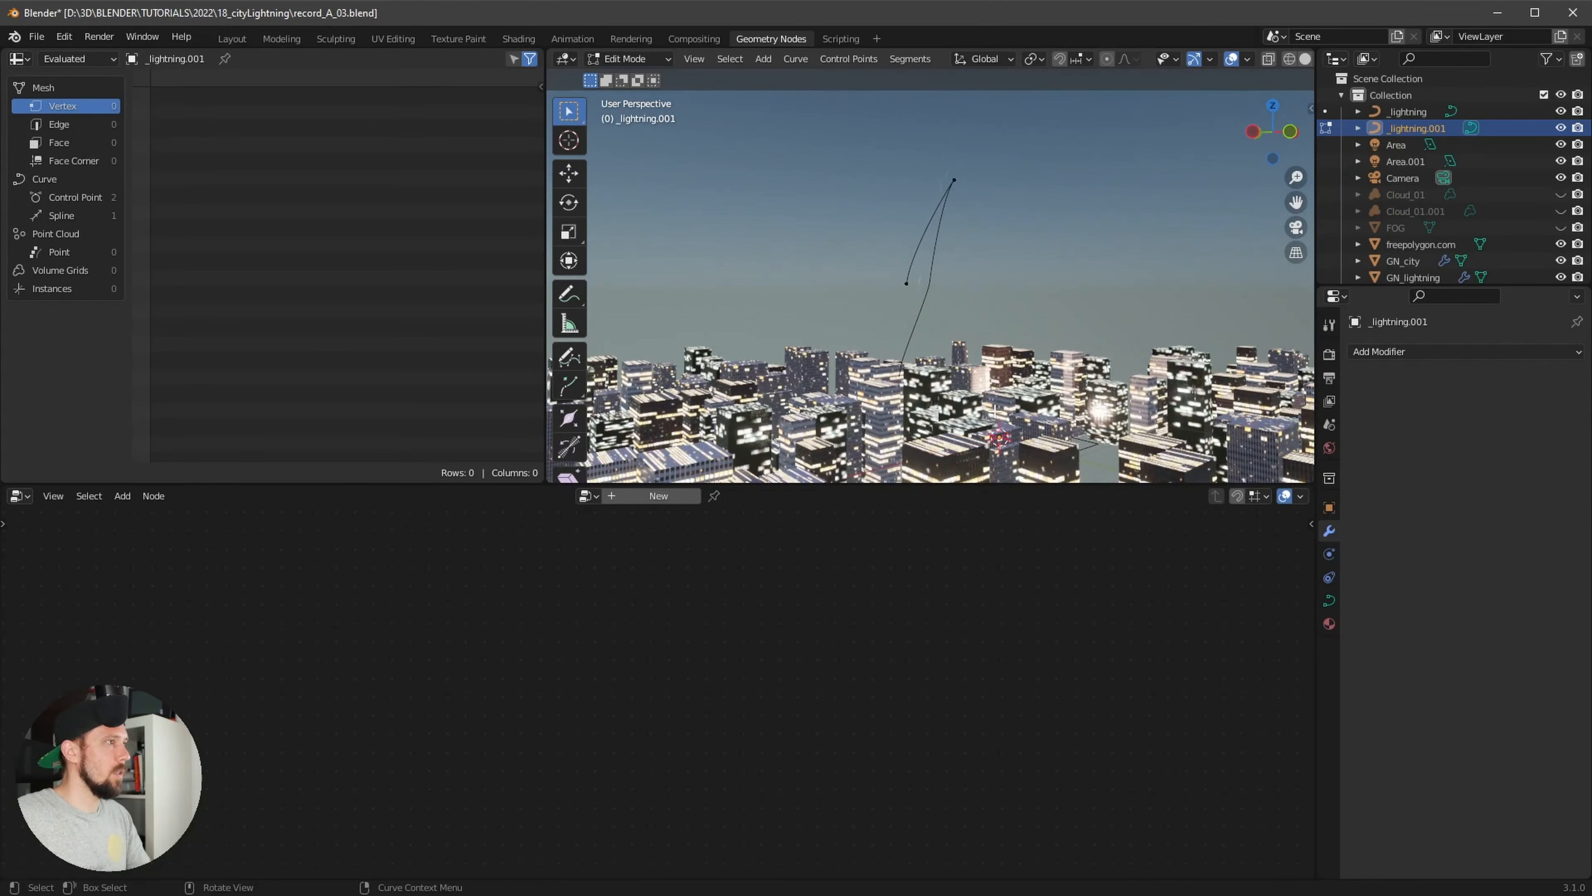
pyautogui.press('a')
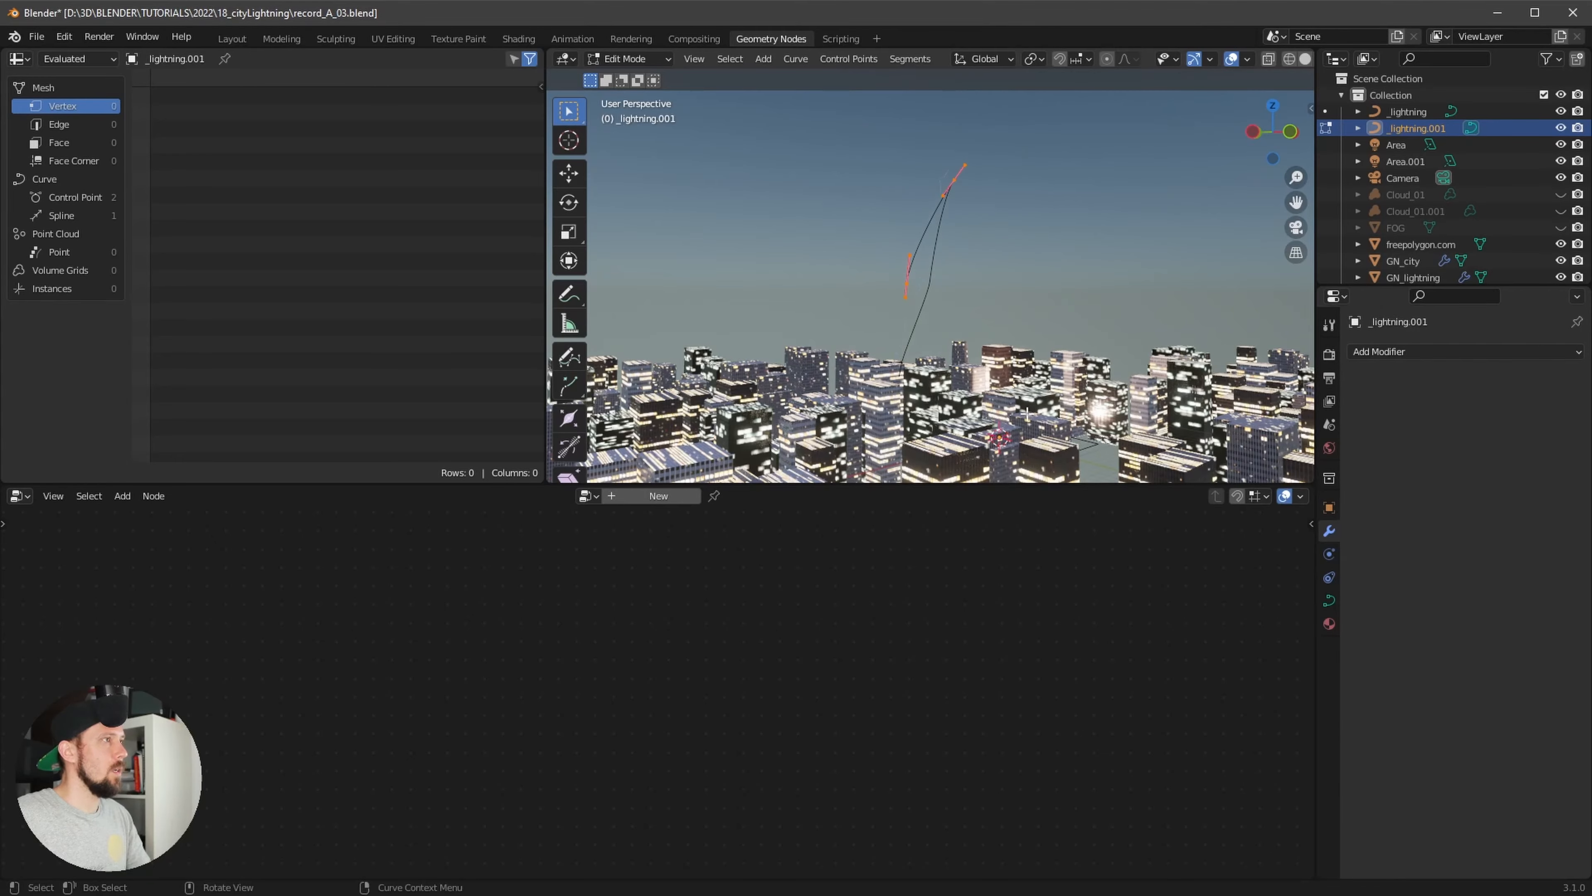
pyautogui.press('x')
pyautogui.click(985, 418)
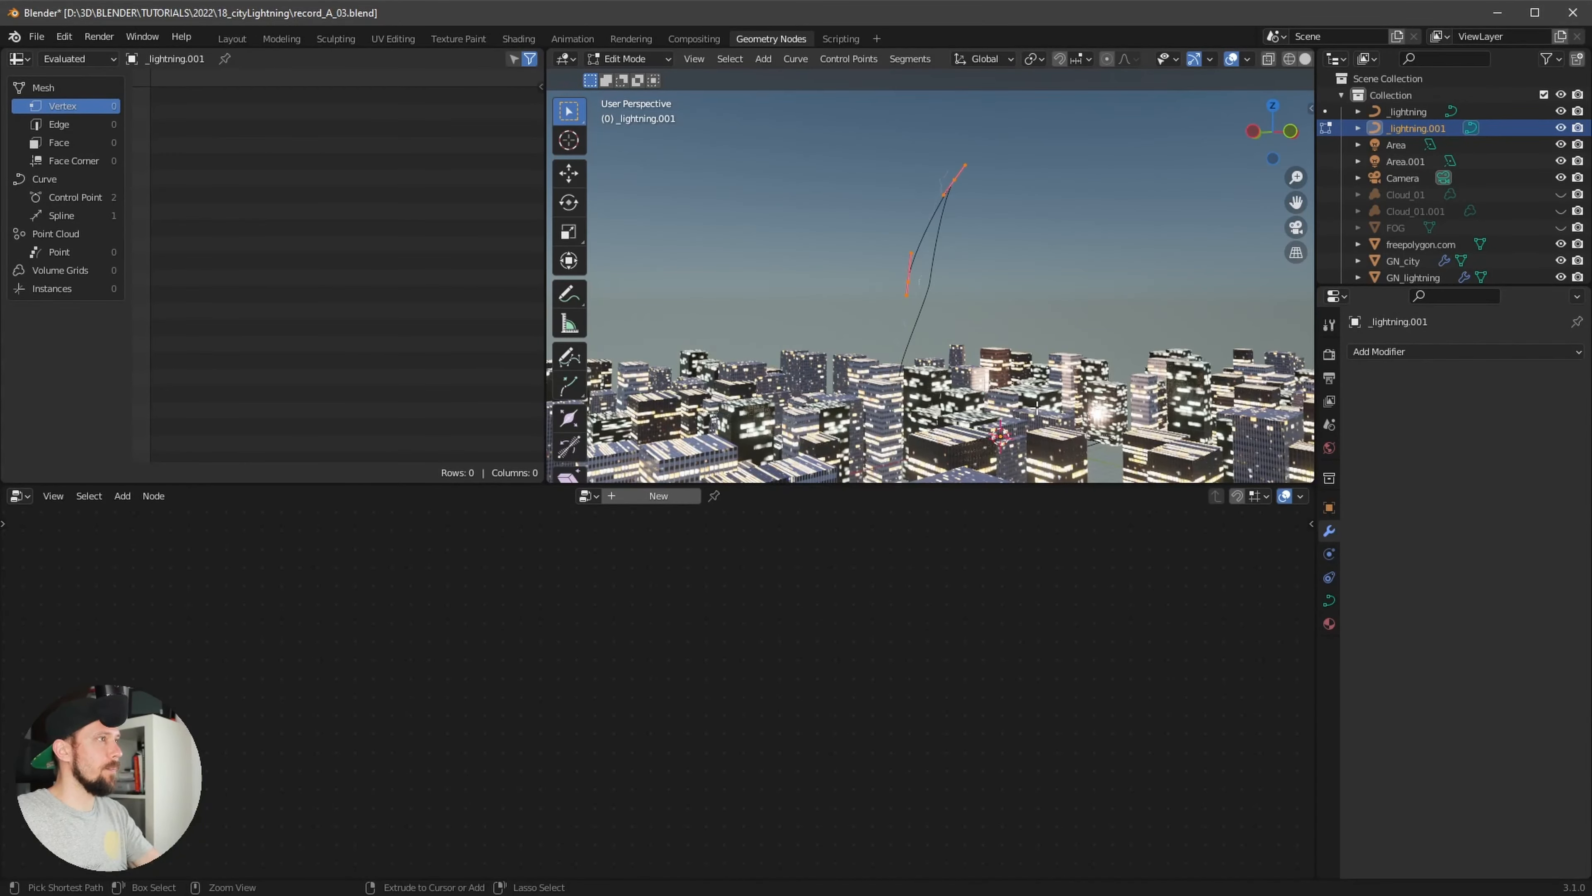
pyautogui.press('g')
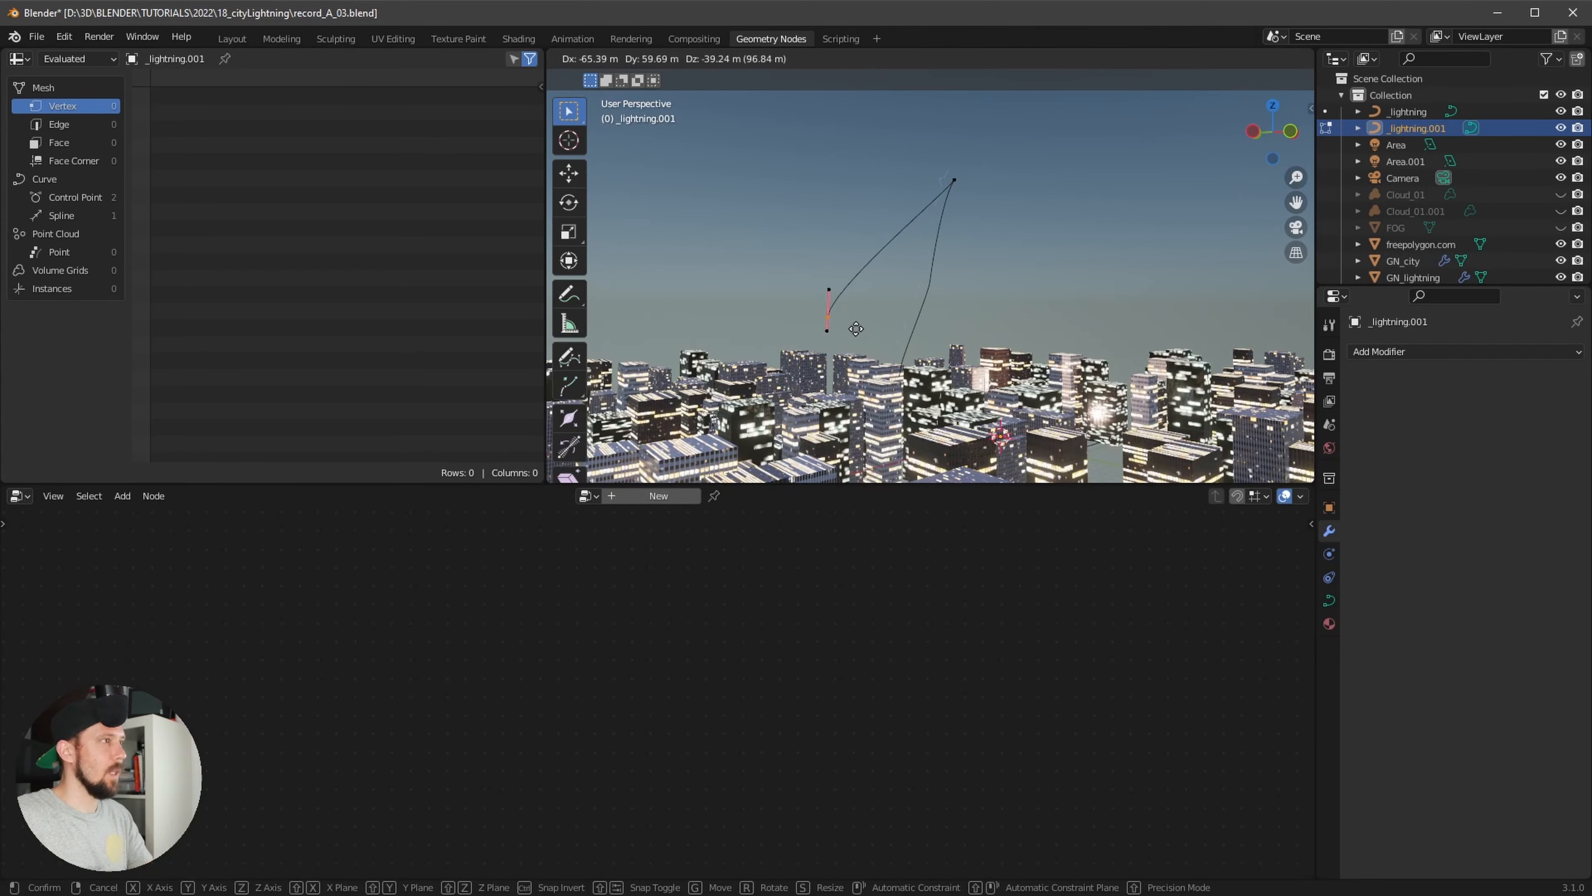
pyautogui.click(921, 294)
pyautogui.moveTo(921, 295); pyautogui.dragTo(898, 309, button='middle')
pyautogui.keyDown('alt'); pyautogui.moveTo(898, 308); pyautogui.dragTo(999, 302); pyautogui.keyUp('alt')
pyautogui.press('KP_0')
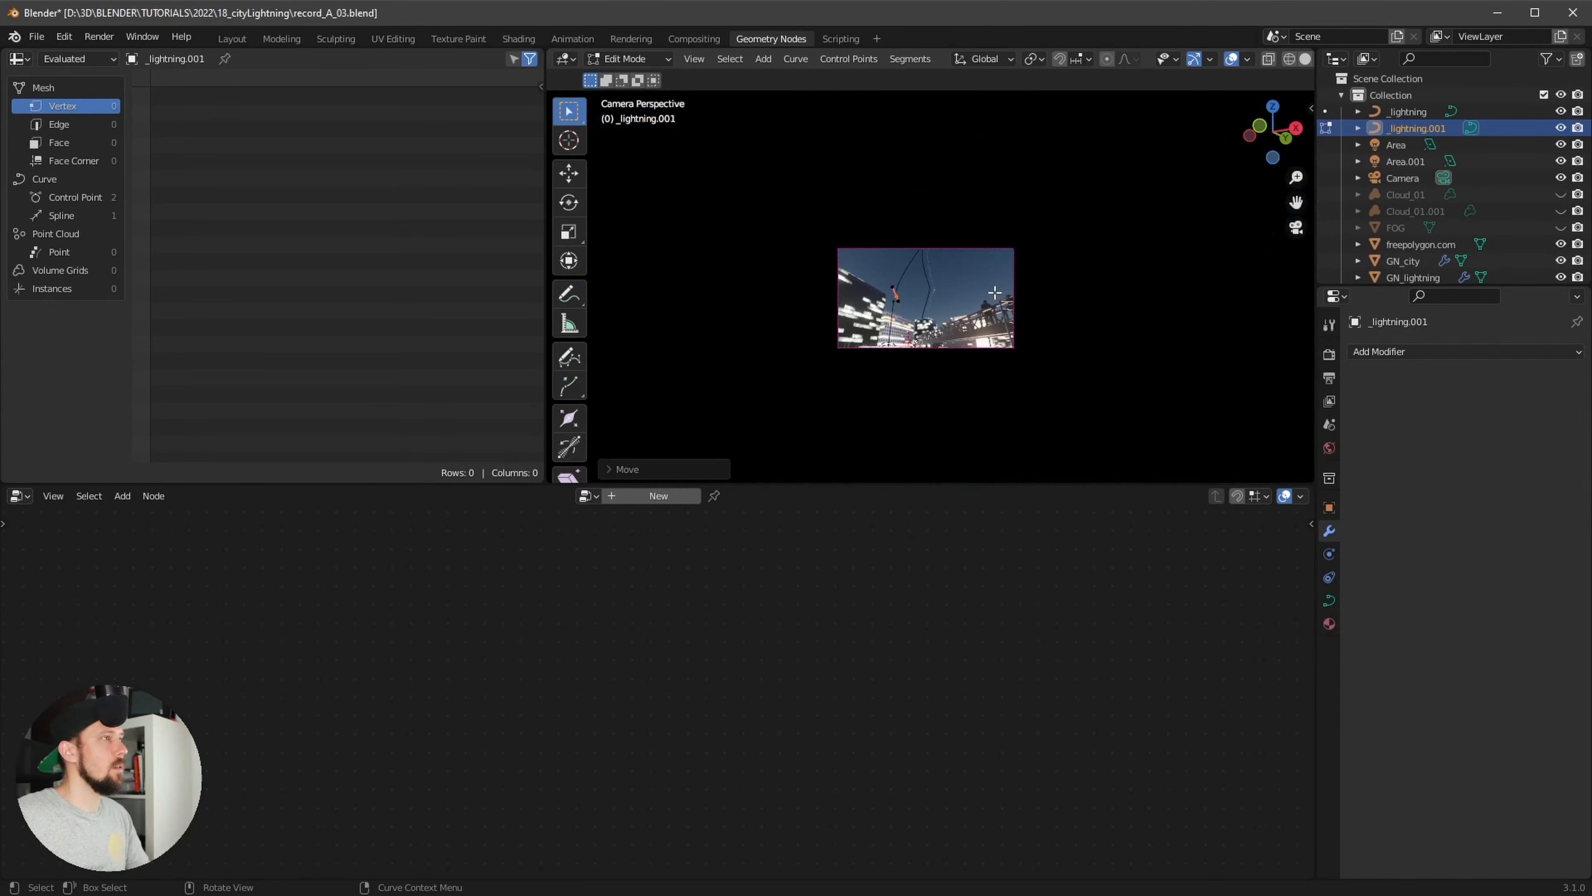
pyautogui.keyDown('ctrl'); pyautogui.keyDown('alt'); pyautogui.moveTo(852, 265); pyautogui.dragTo(1011, 289); pyautogui.keyUp('alt'); pyautogui.keyUp('ctrl')
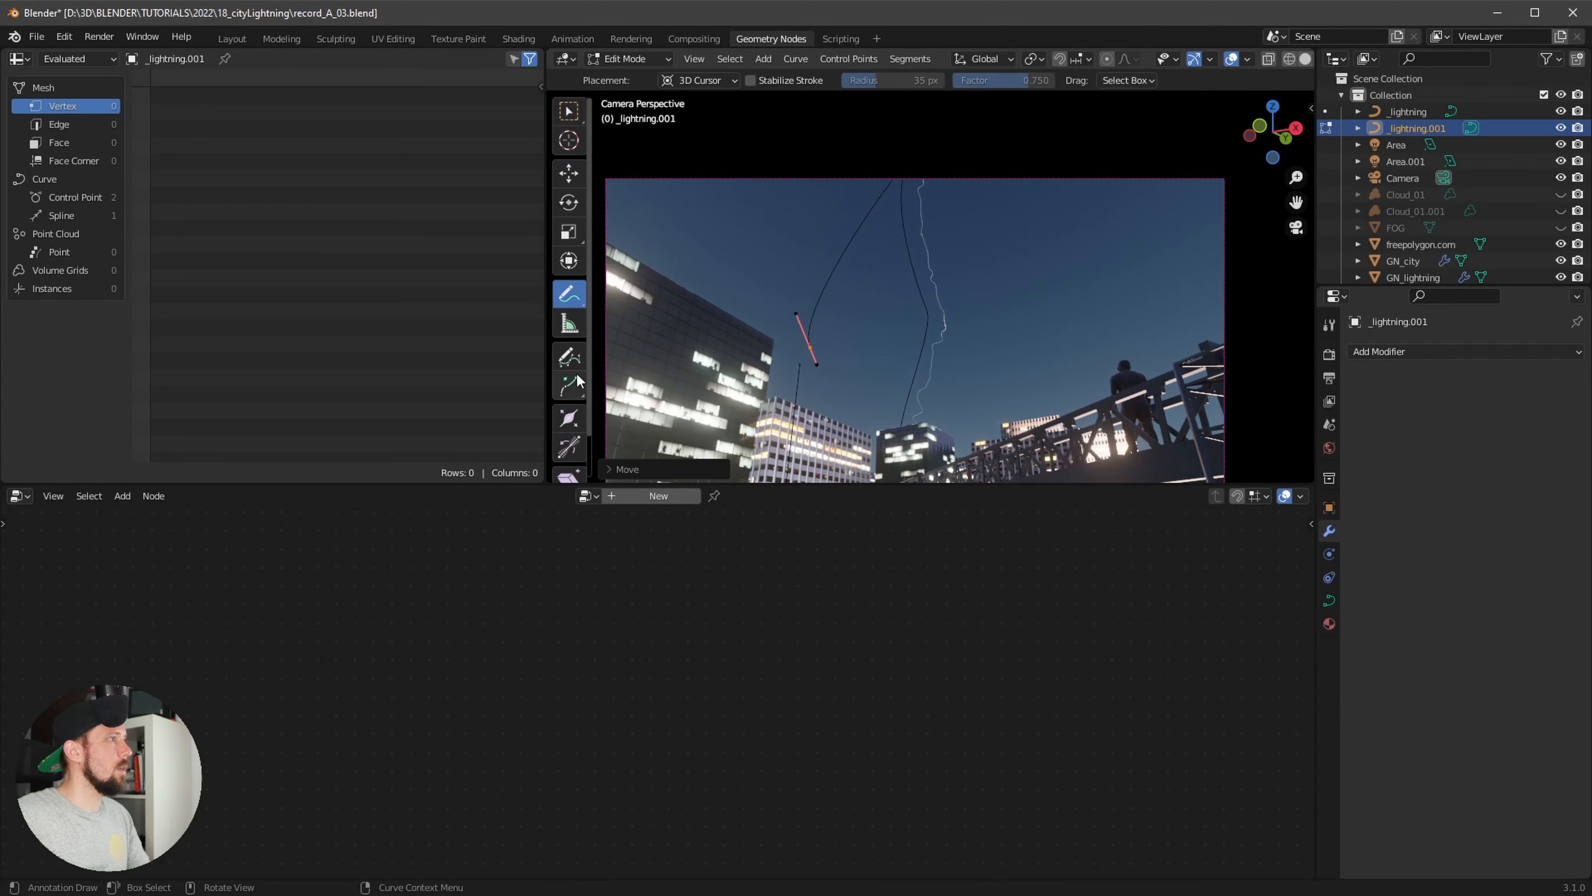
# Draw a second branch spline in the camera view with the Draw tool and move it up to the top of the bolt
pyautogui.click(569, 356)
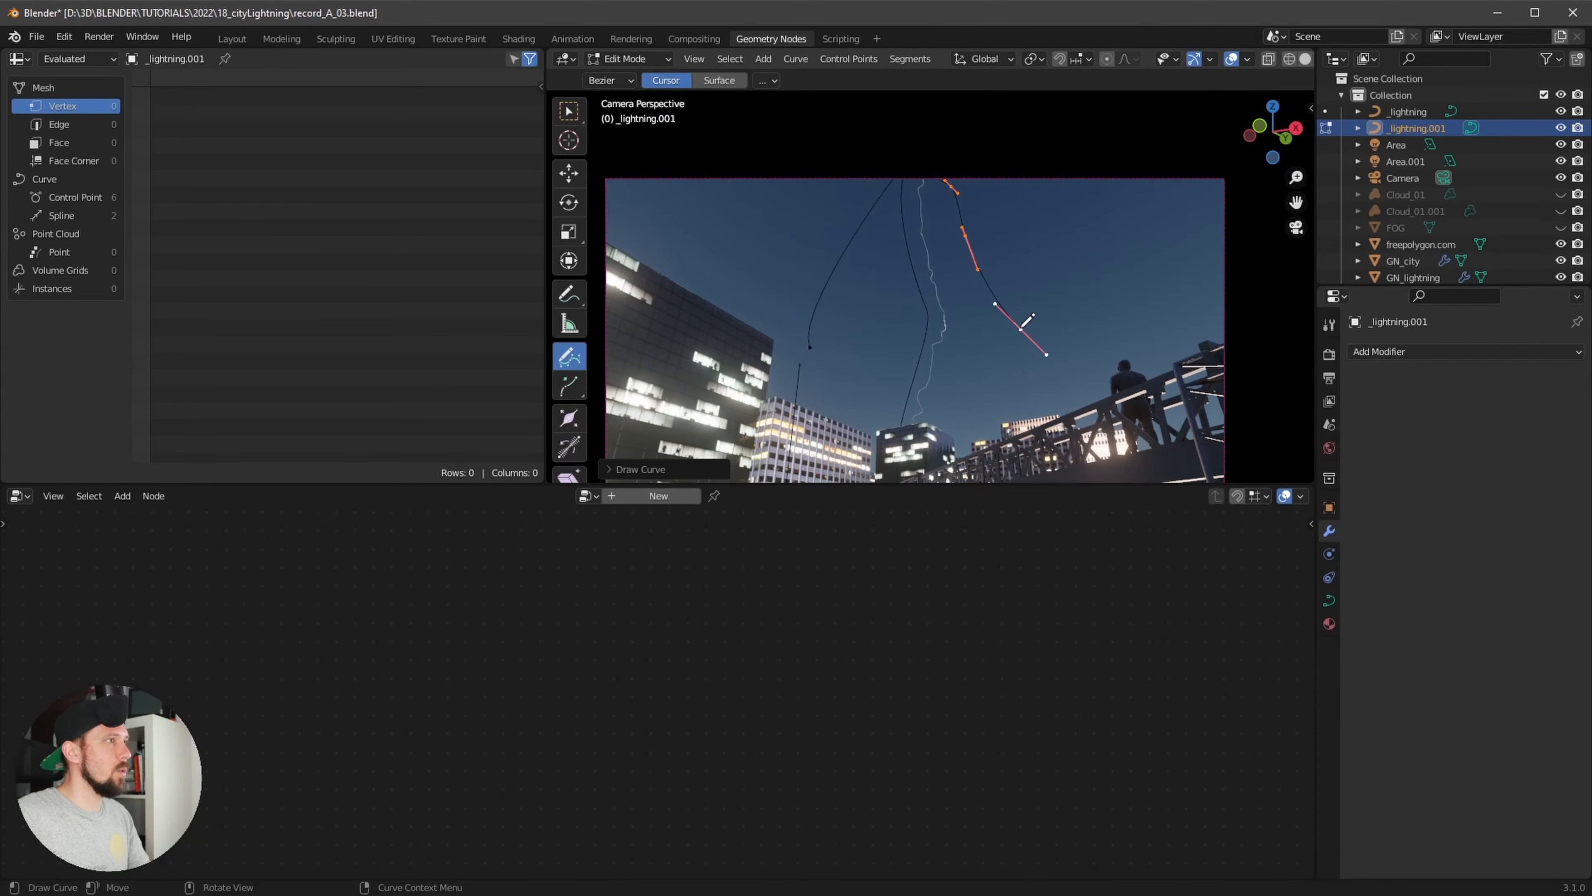
pyautogui.keyDown('alt'); pyautogui.moveTo(1022, 329); pyautogui.dragTo(964, 355); pyautogui.keyUp('alt')
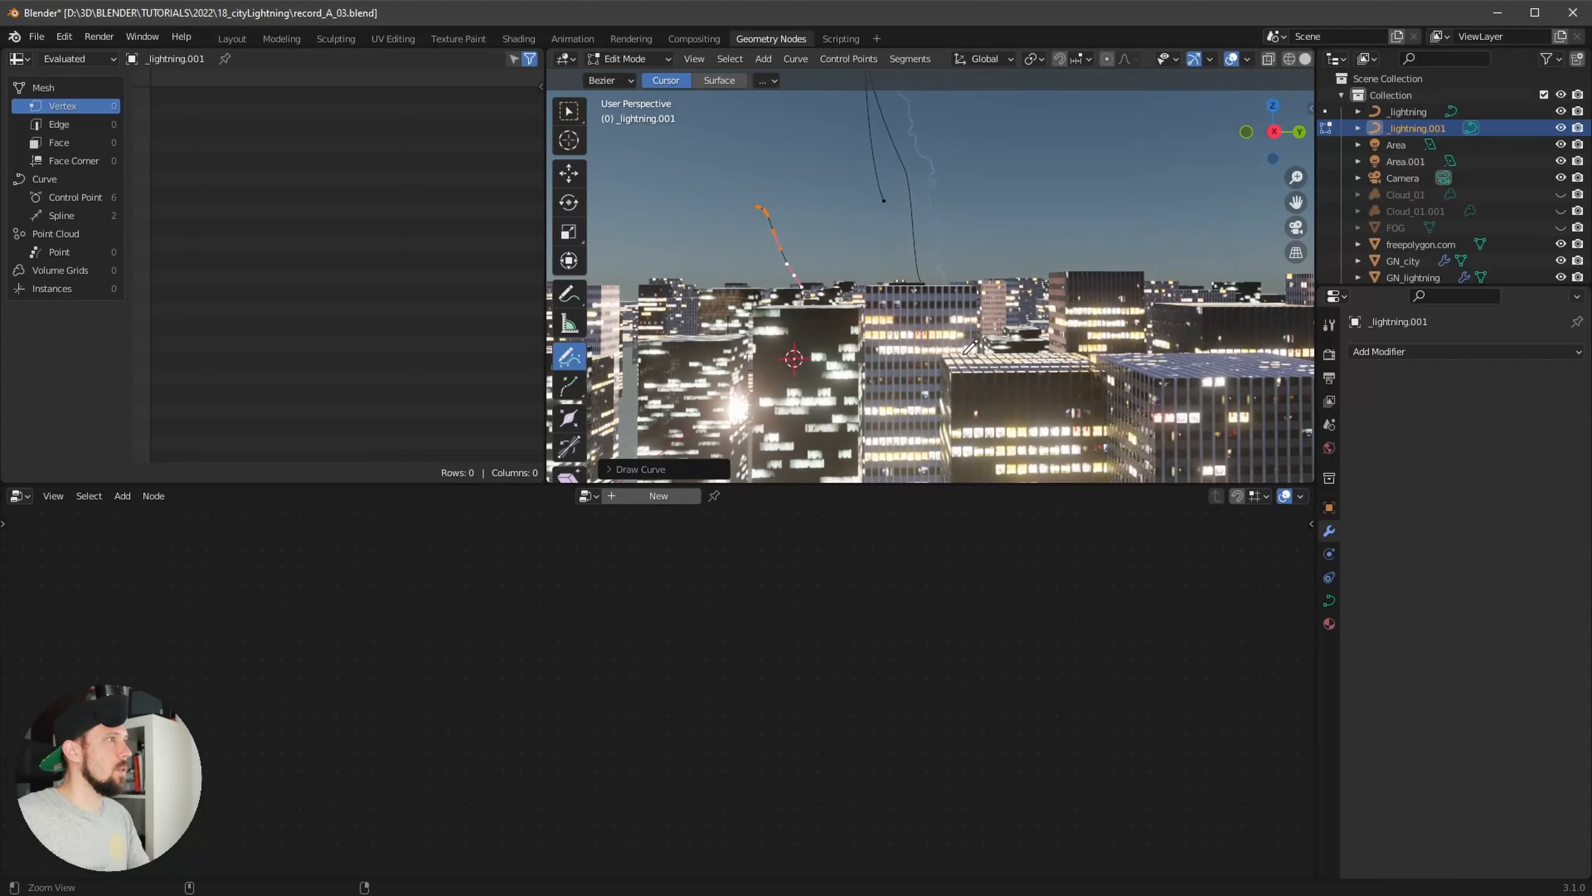
pyautogui.keyDown('alt'); pyautogui.keyDown('shift'); pyautogui.moveTo(952, 282); pyautogui.dragTo(967, 374); pyautogui.keyUp('shift'); pyautogui.keyUp('alt')
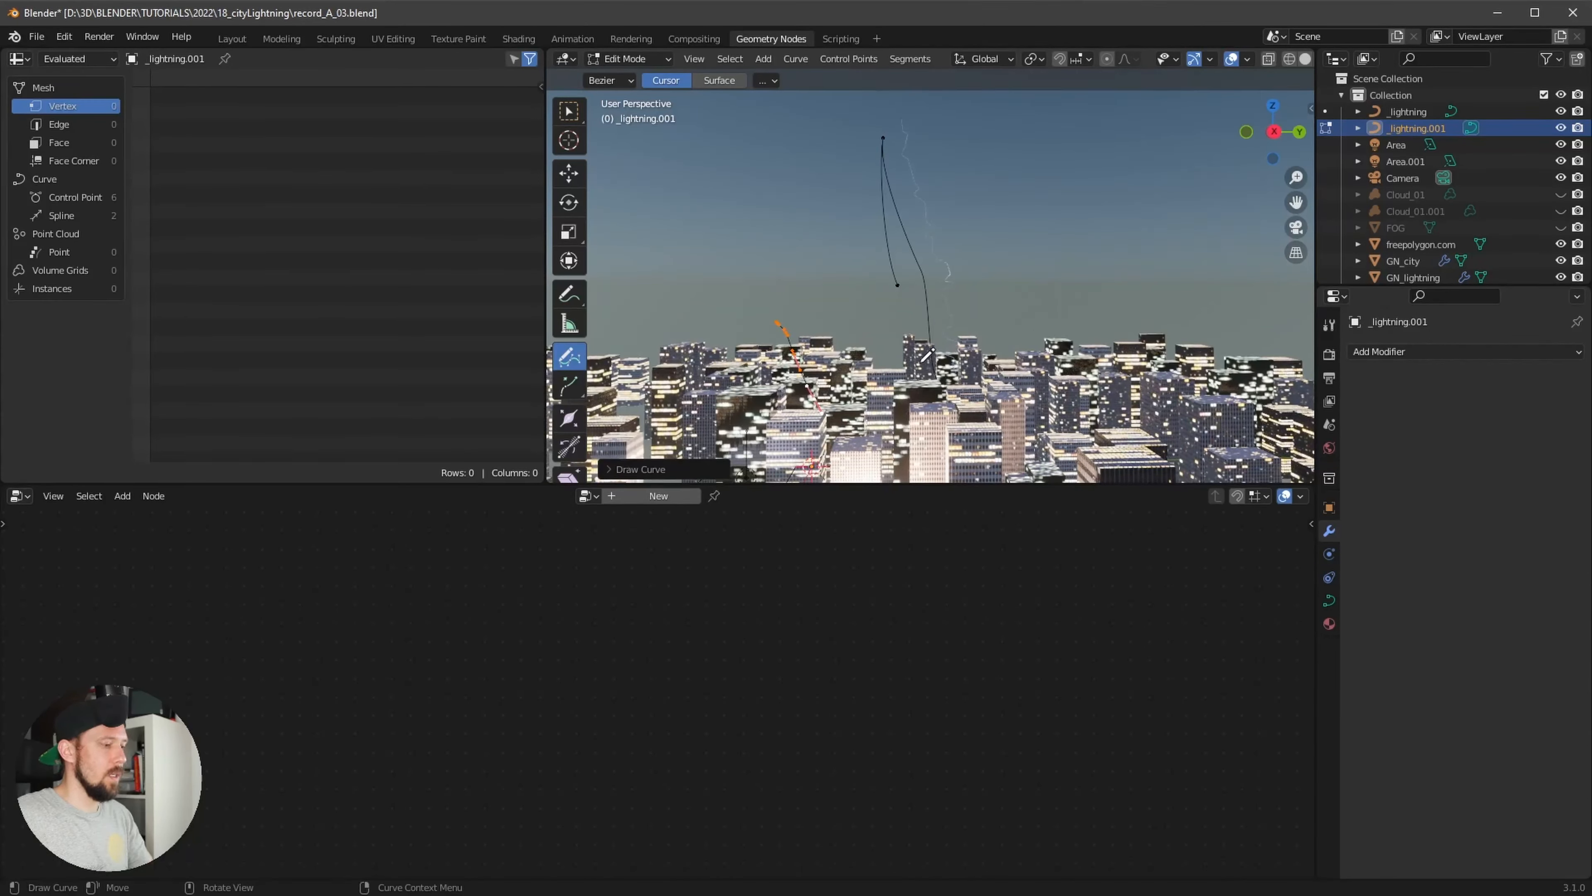
pyautogui.click(574, 116)
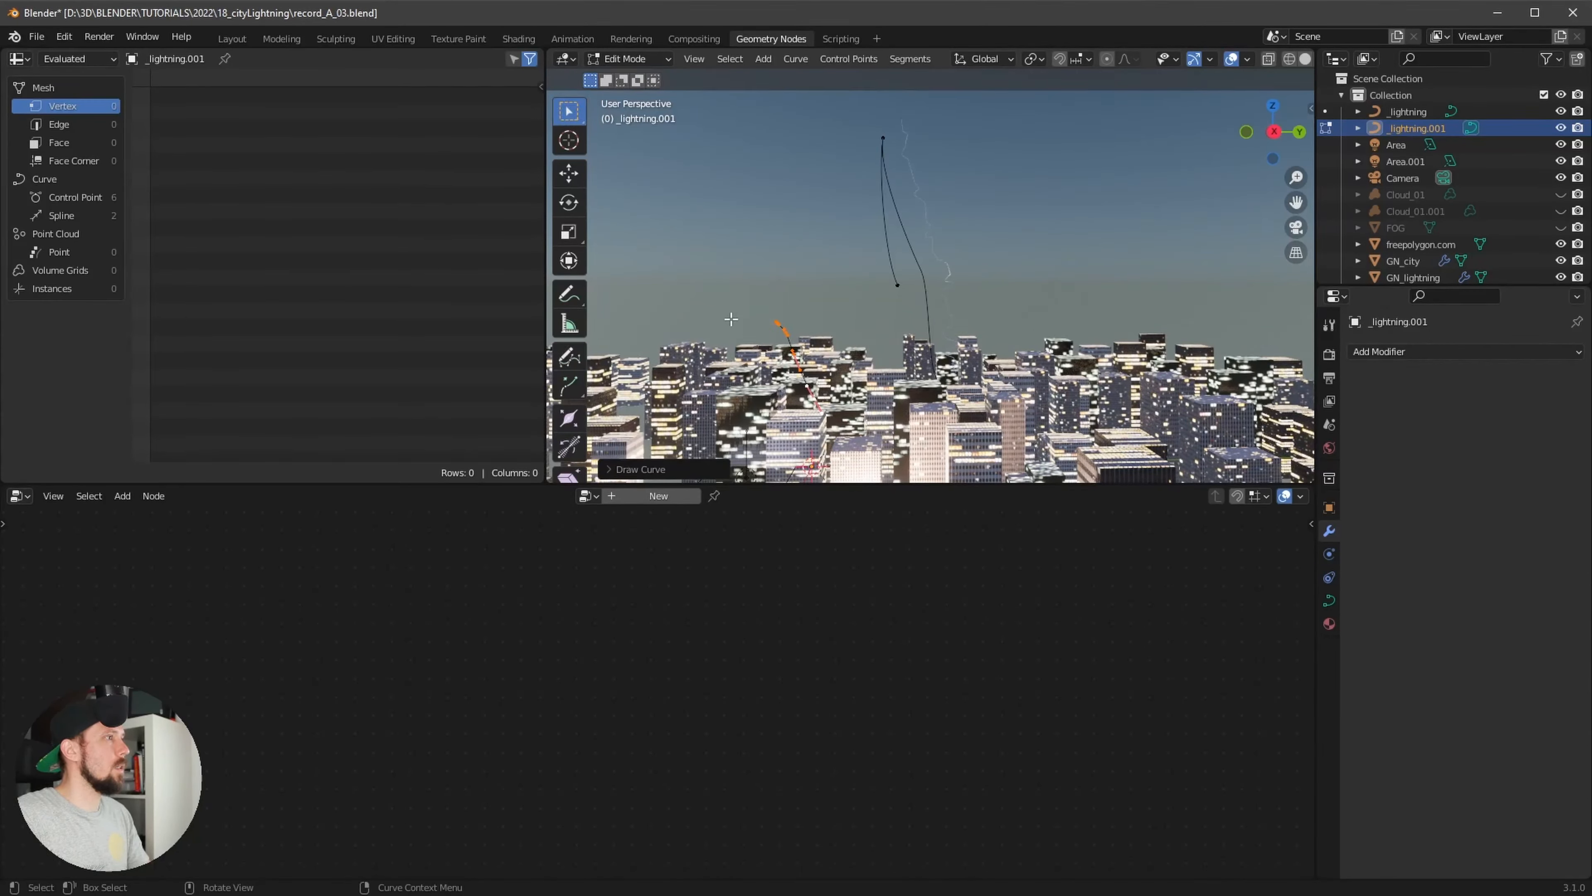
pyautogui.press('g')
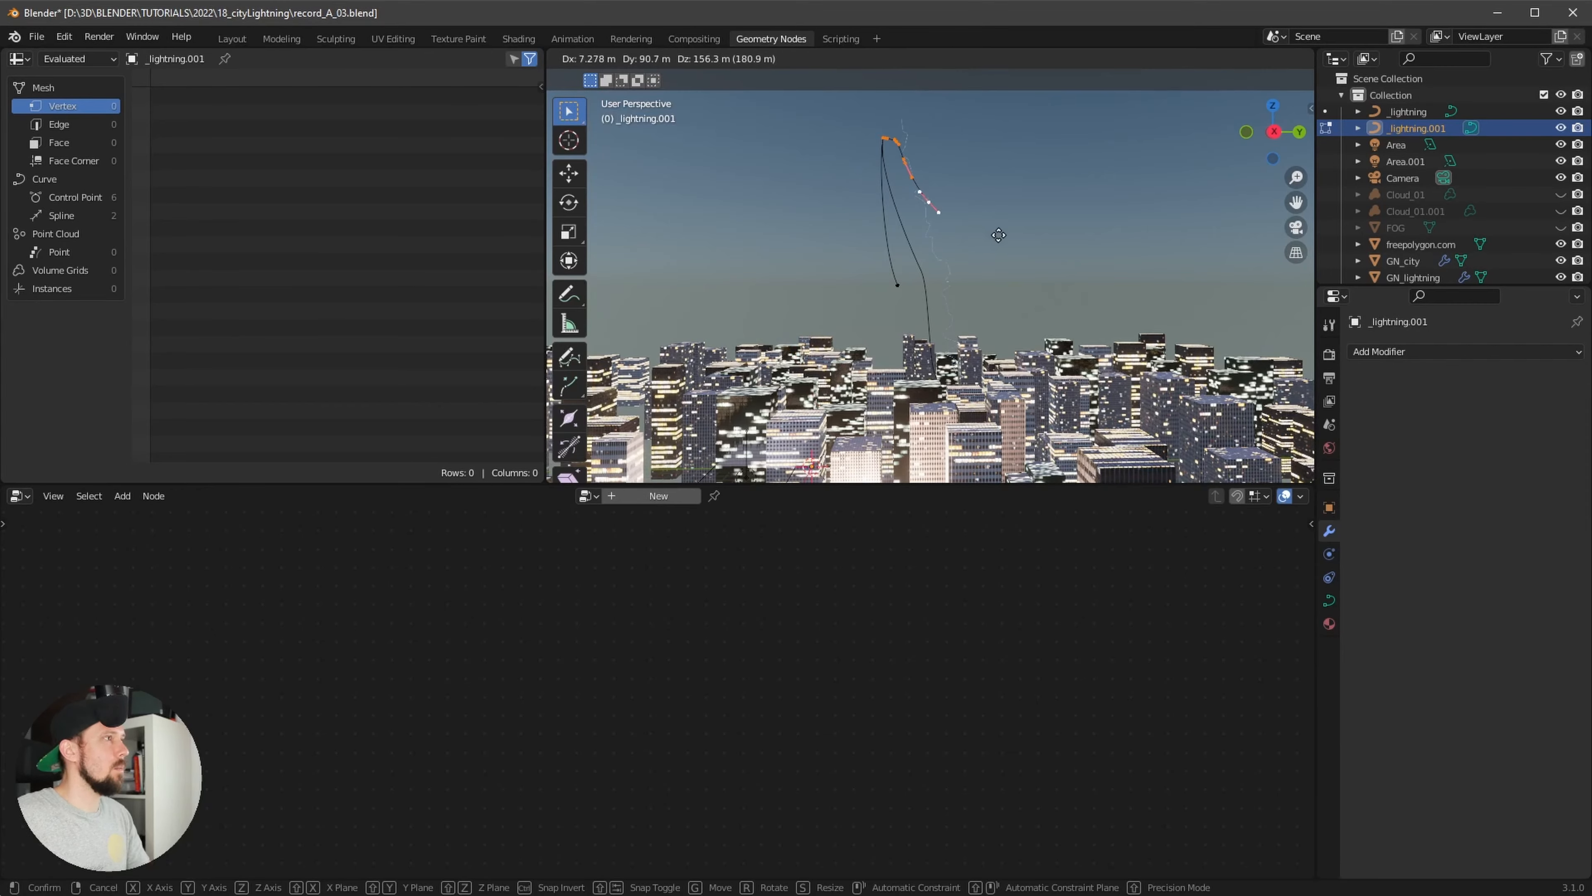
pyautogui.click(1001, 237)
pyautogui.moveTo(1001, 238); pyautogui.dragTo(971, 297, button='middle')
pyautogui.press('g')
pyautogui.click(1084, 272)
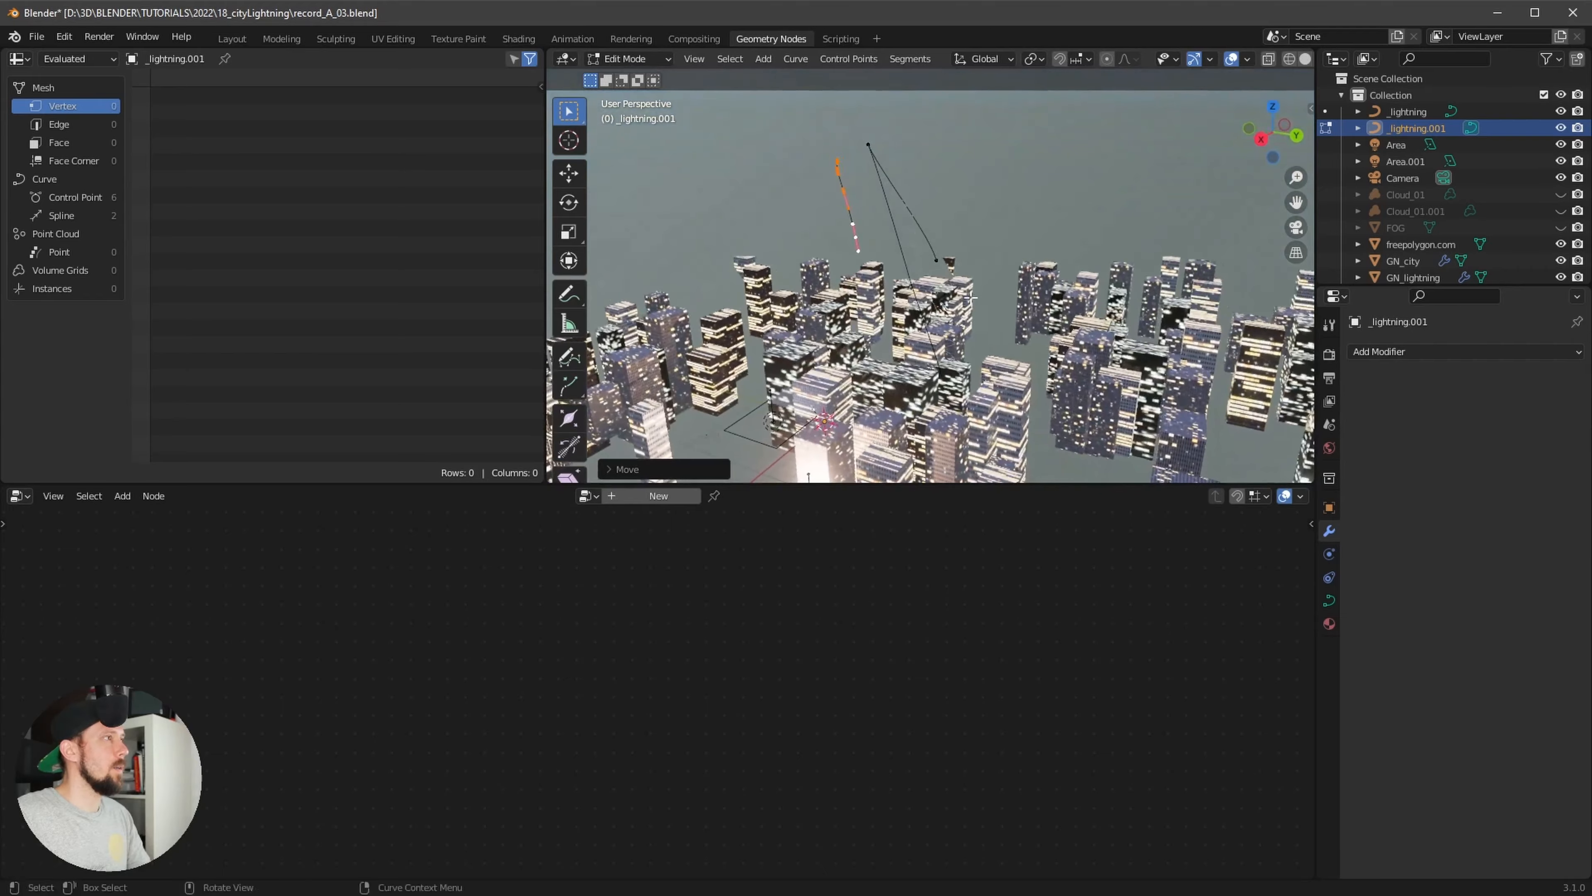
# Draw a third branch spline and move it alongside the upper part of the main lightning curve
pyautogui.click(571, 356)
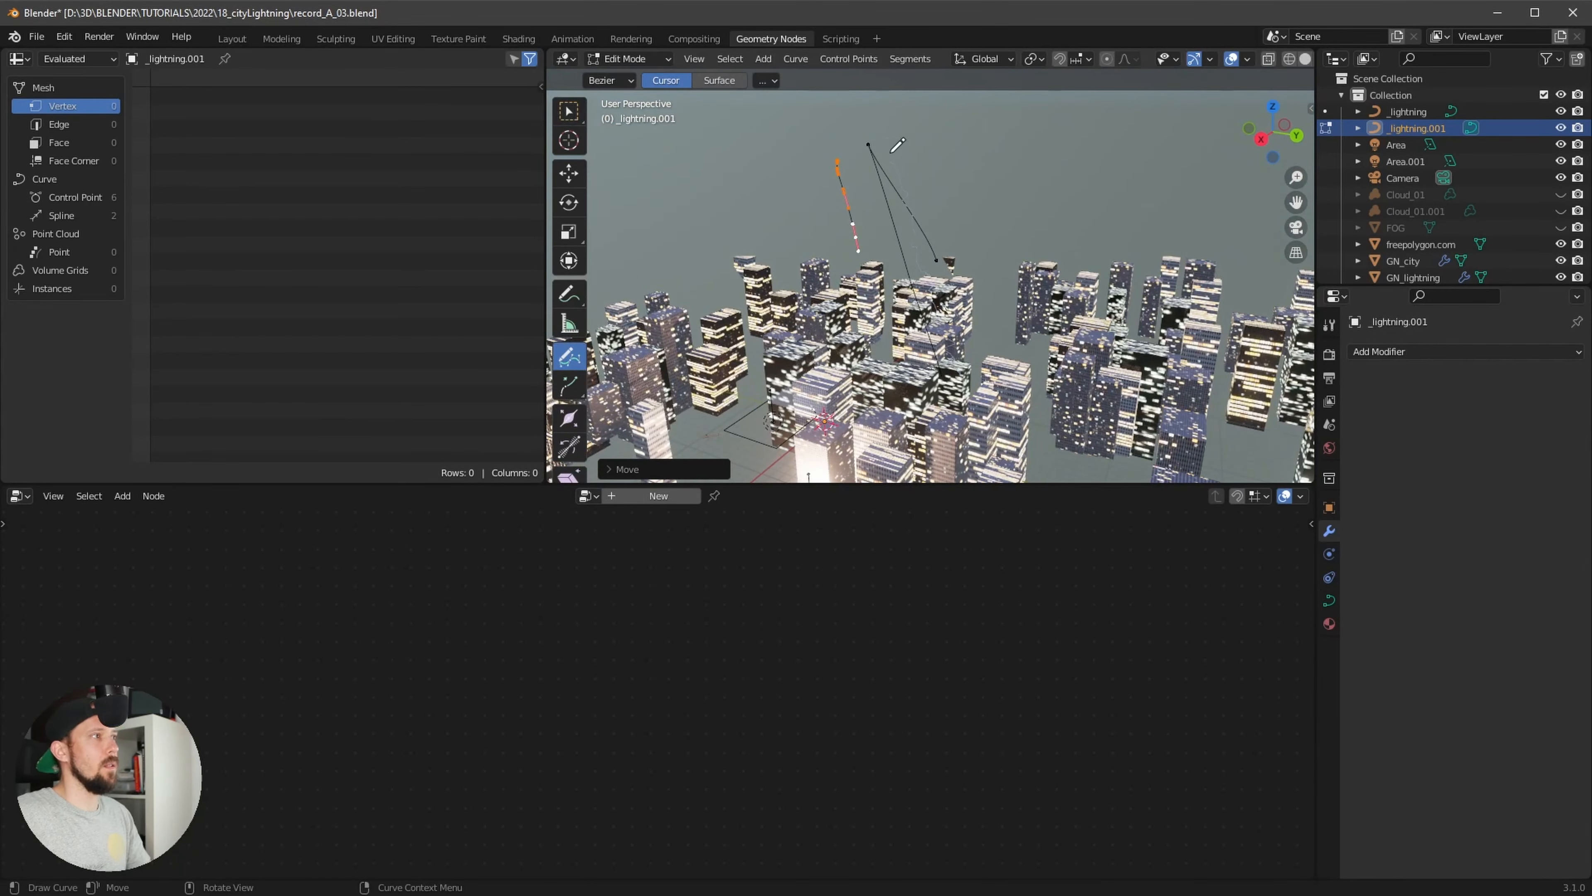
pyautogui.moveTo(1002, 262); pyautogui.dragTo(1131, 276, button='middle')
pyautogui.press('g')
pyautogui.click(859, 323)
pyautogui.press('g')
pyautogui.click(1086, 307)
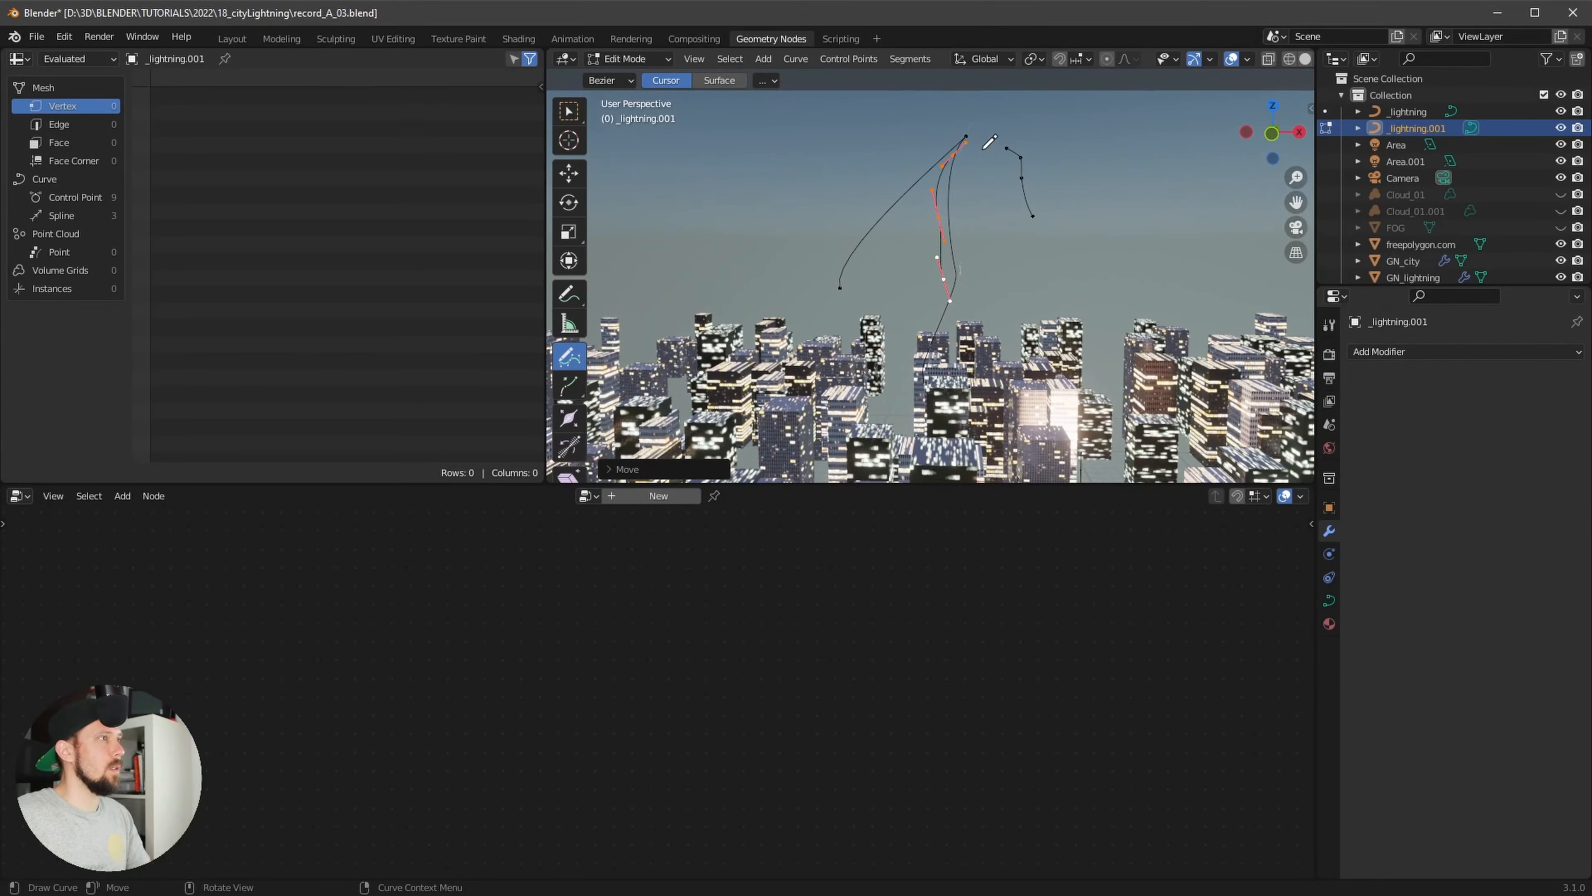
# Add a fourth branch spline and lower it in the camera view so it bends away from the bolt inside the frame
pyautogui.moveTo(1050, 306); pyautogui.dragTo(1132, 335, button='middle')
pyautogui.hotkey('shift', 'd')
pyautogui.click(1041, 325)
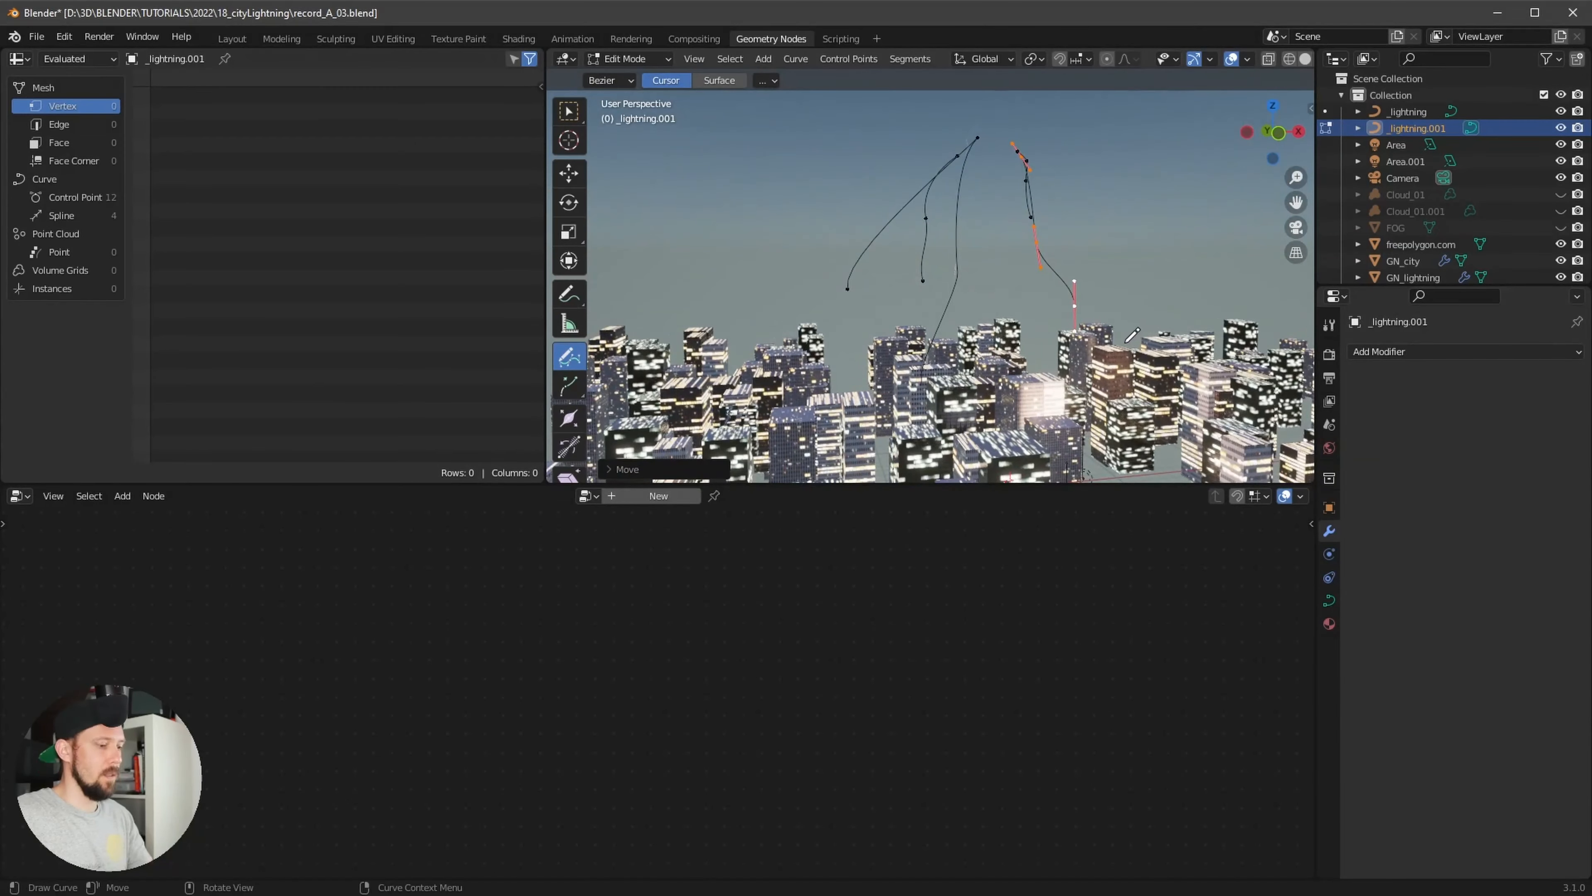
pyautogui.press('KP_0')
pyautogui.press('g')
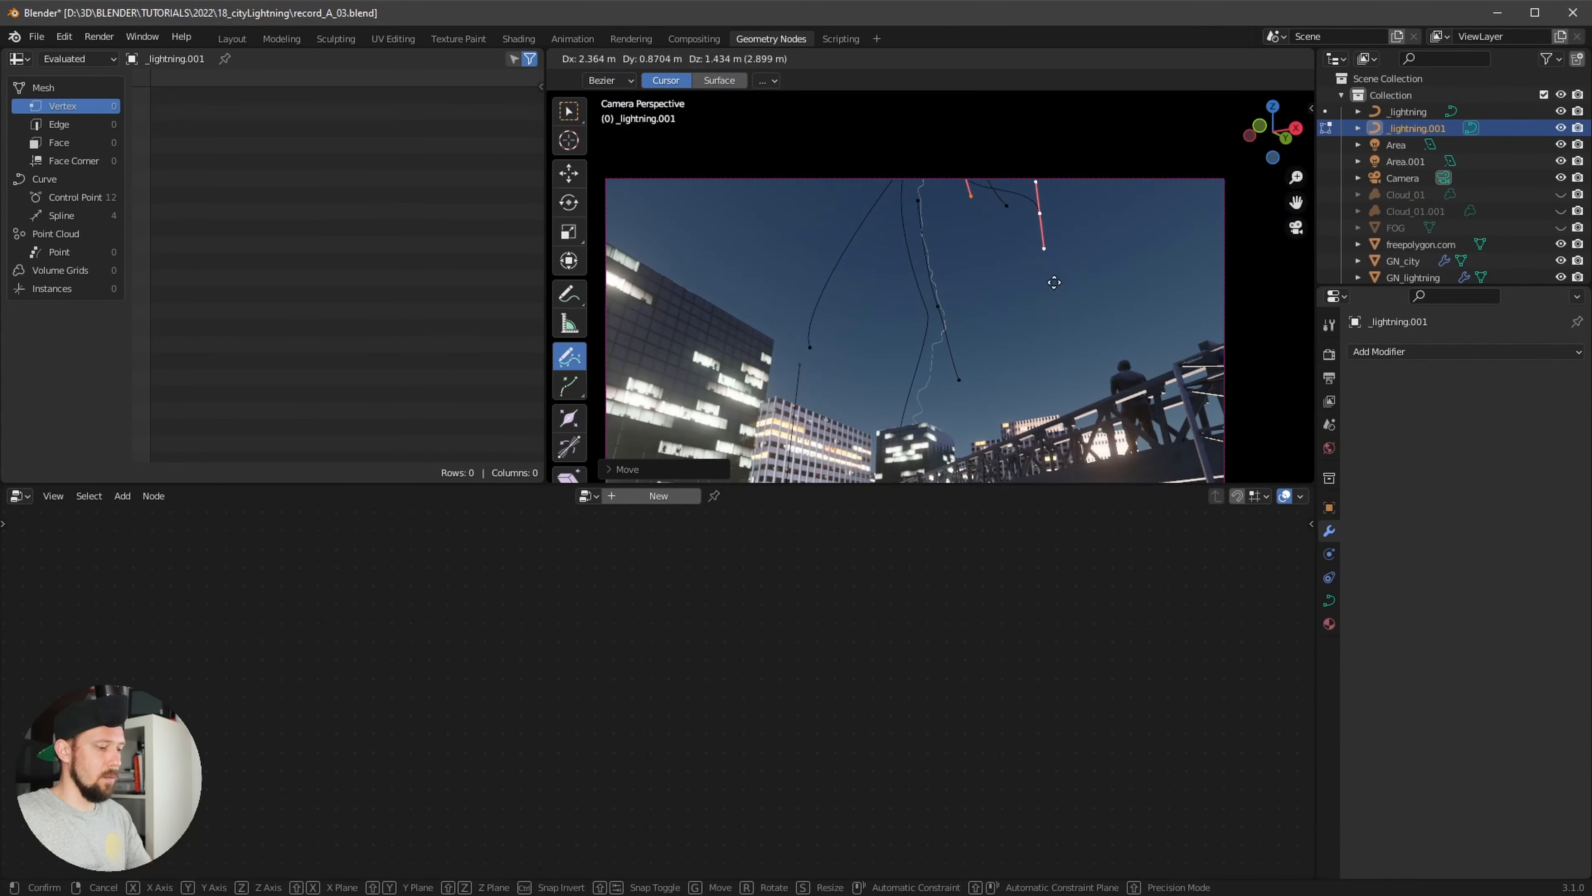
pyautogui.click(1042, 355)
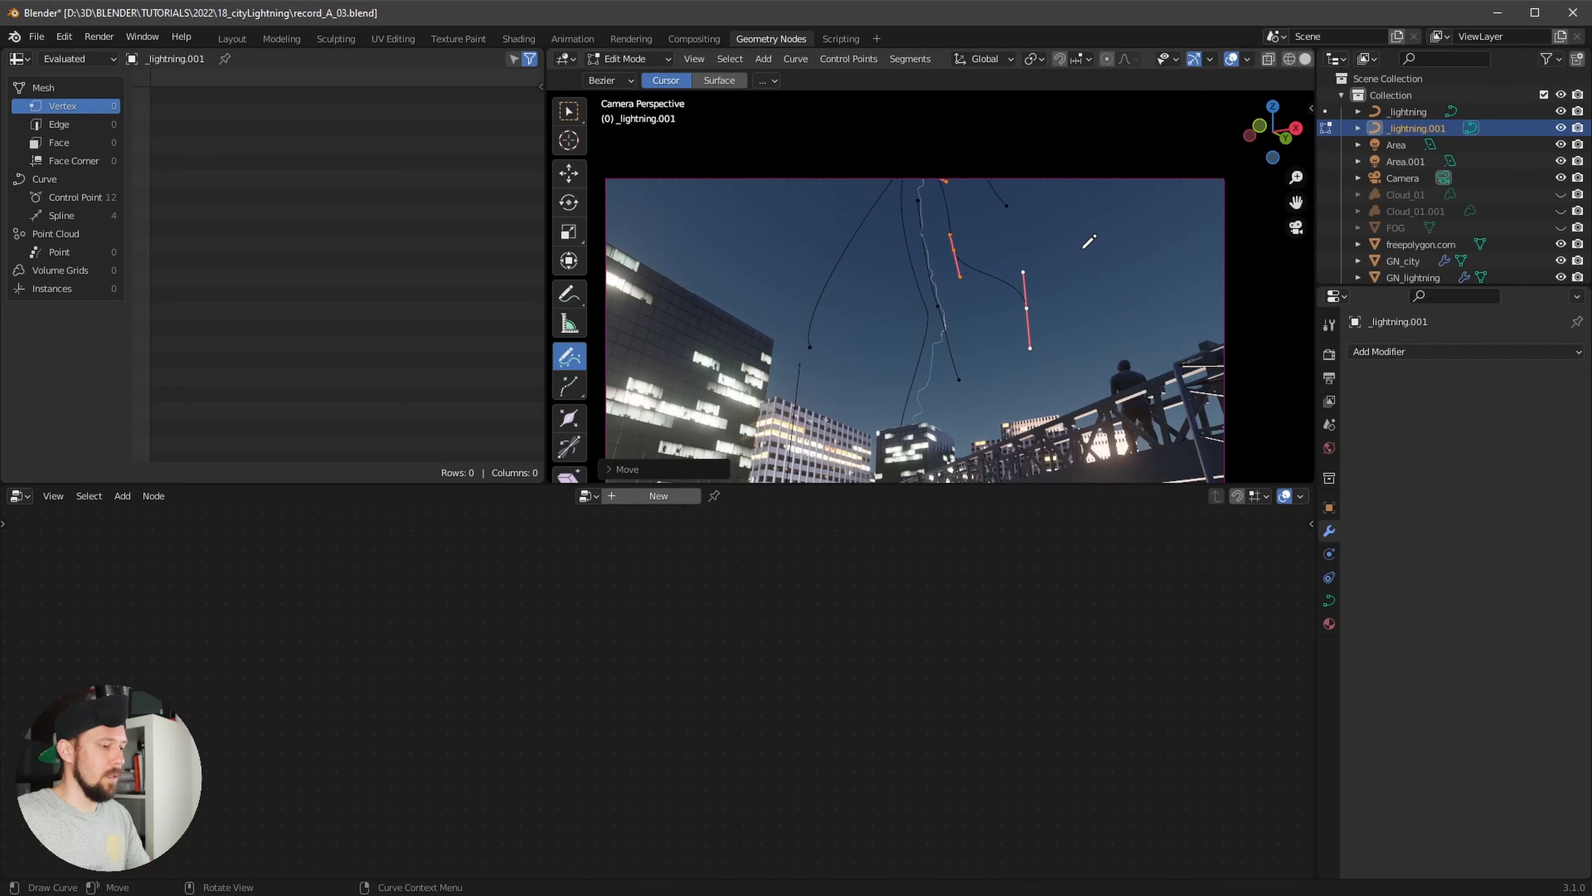
# Select the branch spline overlapping the main bolt and shift it slightly away from the bolt in the camera view
pyautogui.moveTo(1089, 241); pyautogui.dragTo(987, 320, button='middle')
pyautogui.press('space')
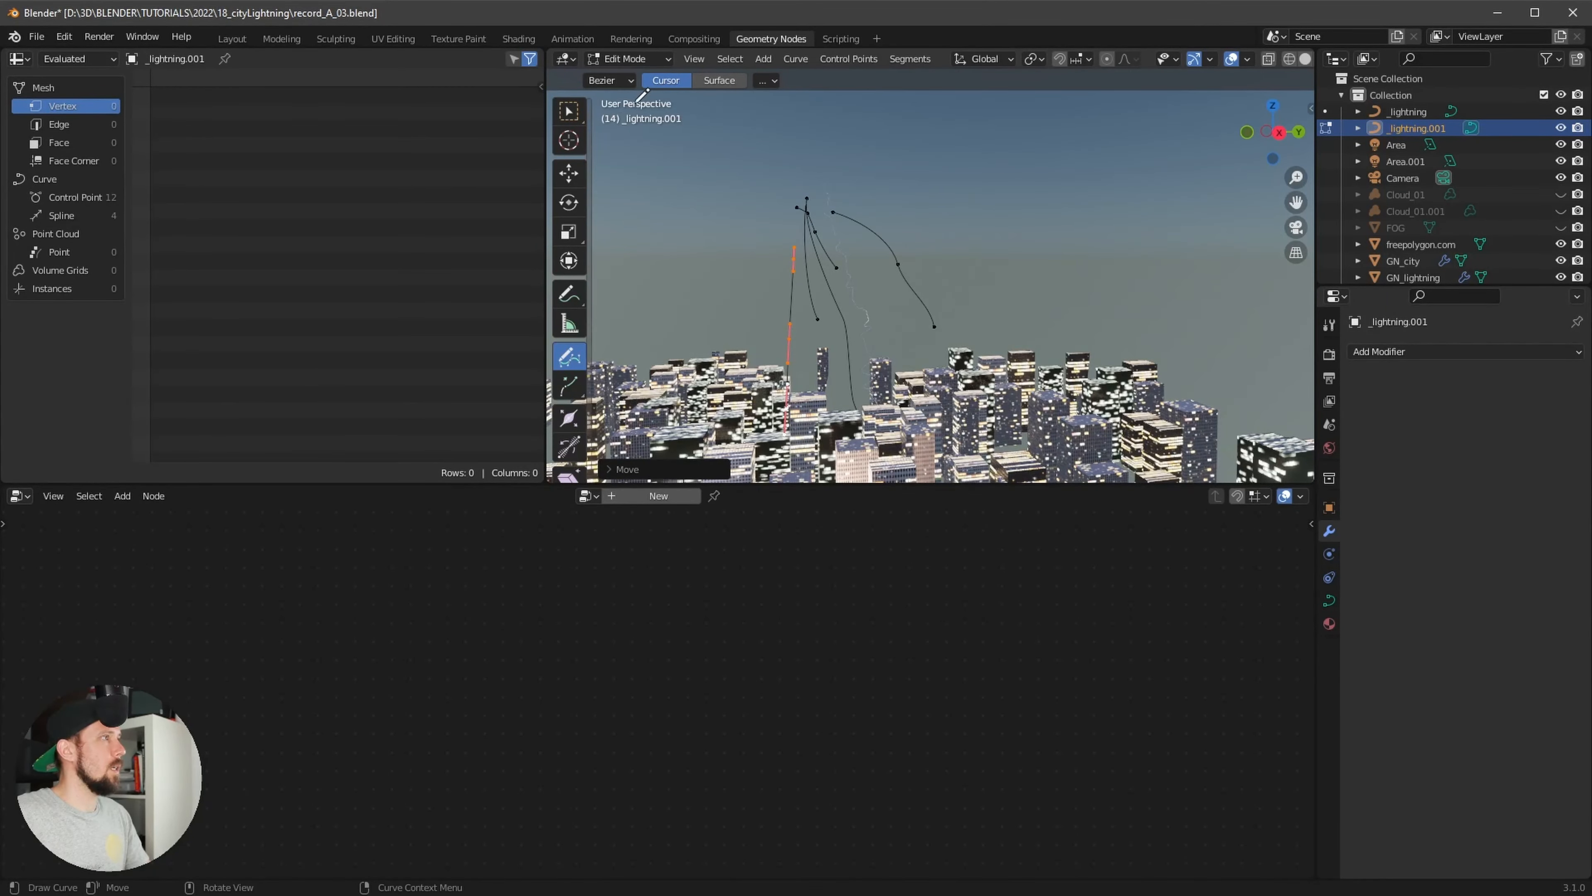
pyautogui.press('w')
pyautogui.click(915, 270)
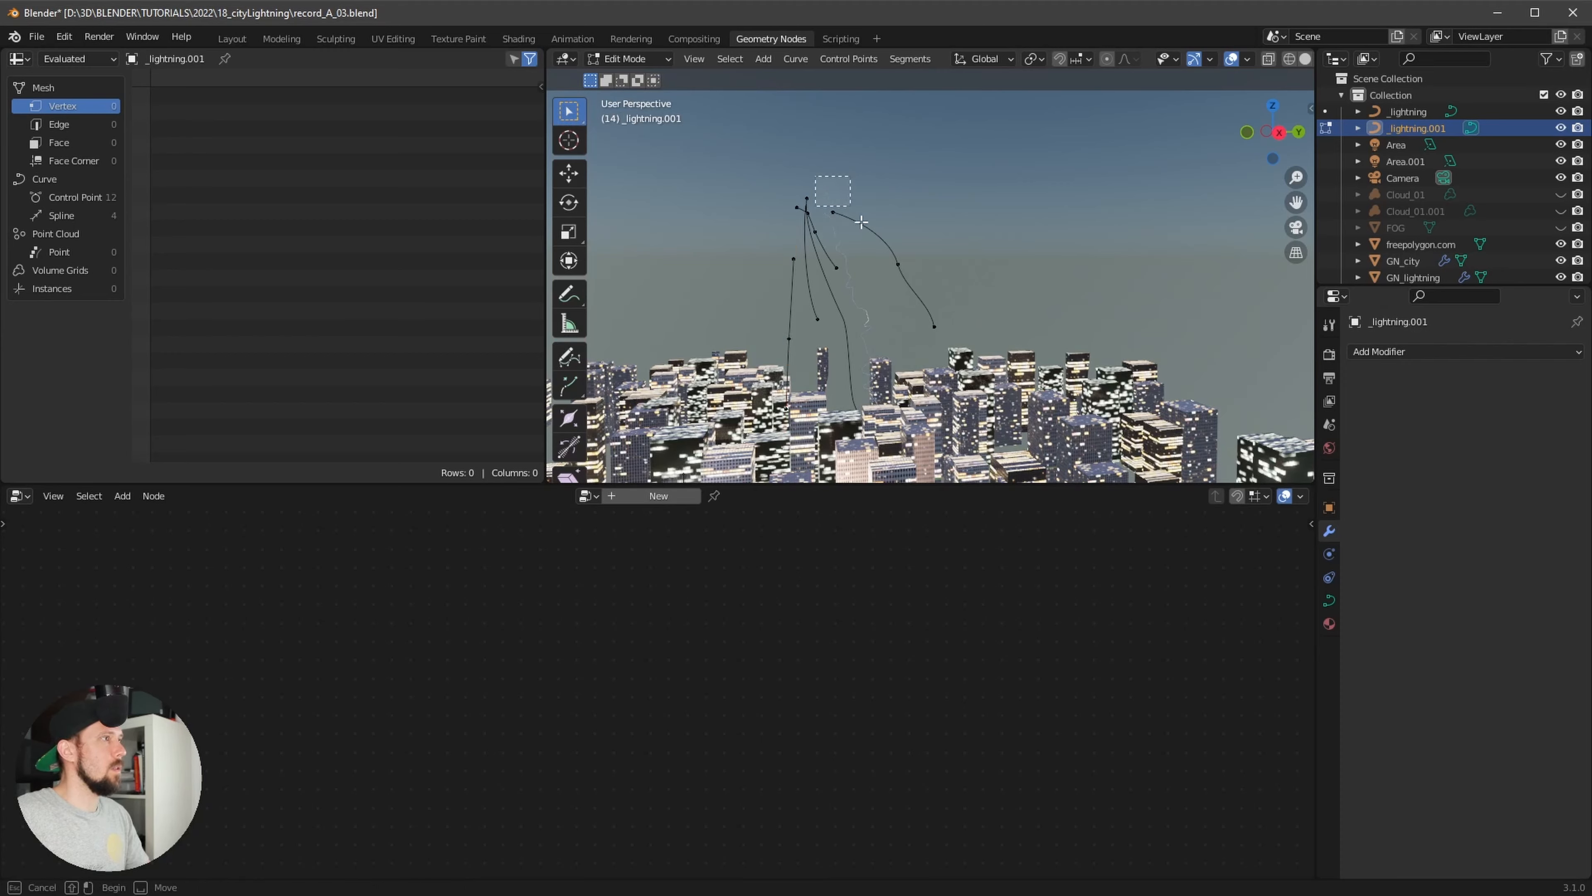
pyautogui.press('KP_0')
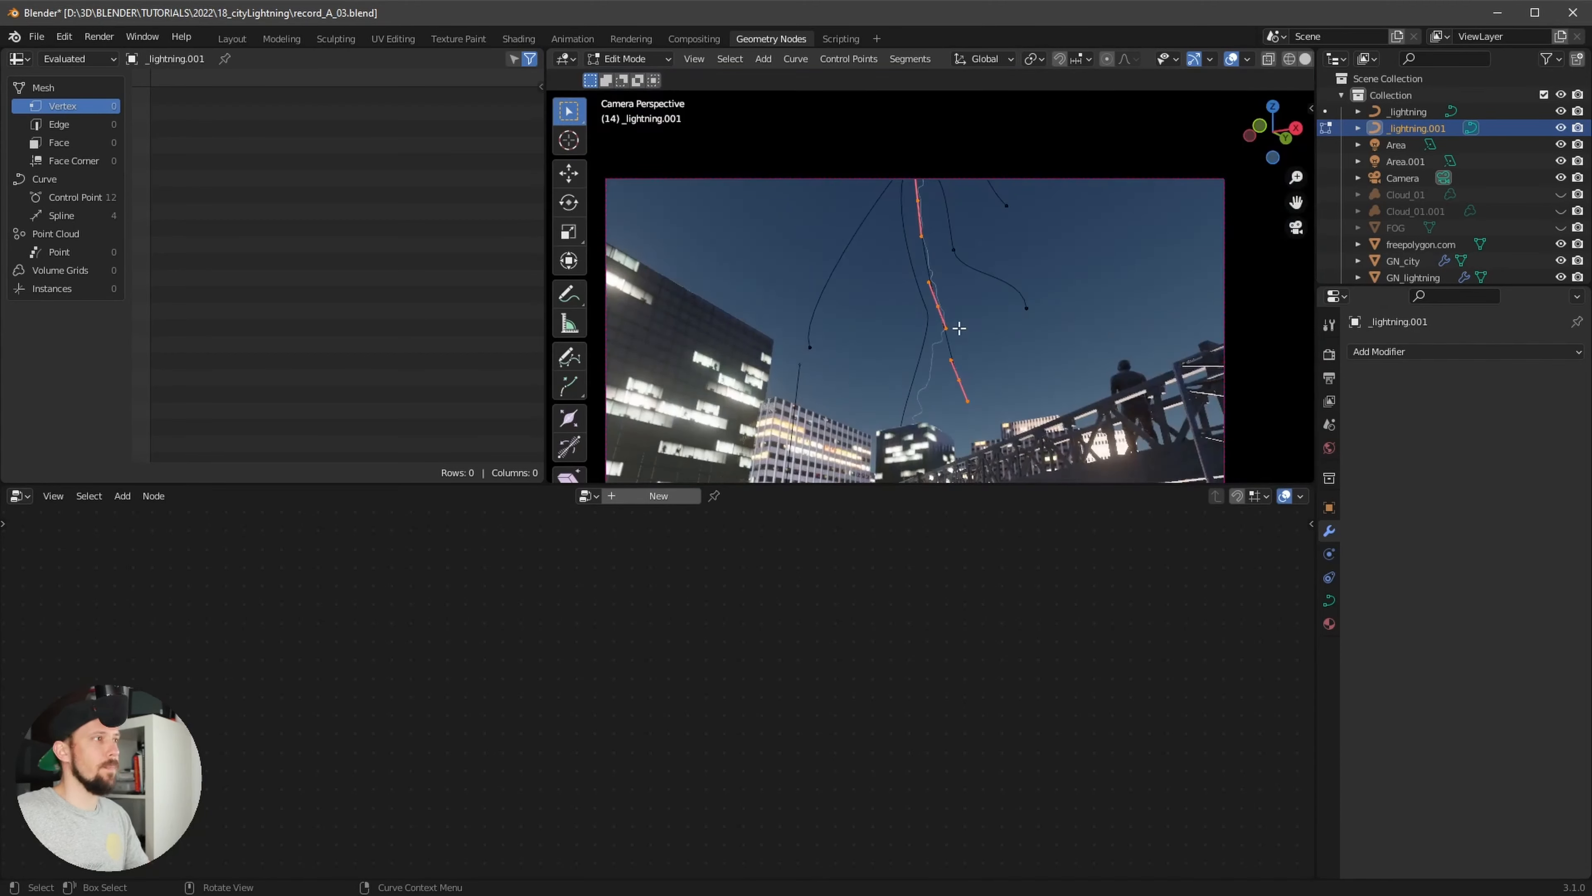
pyautogui.press('g')
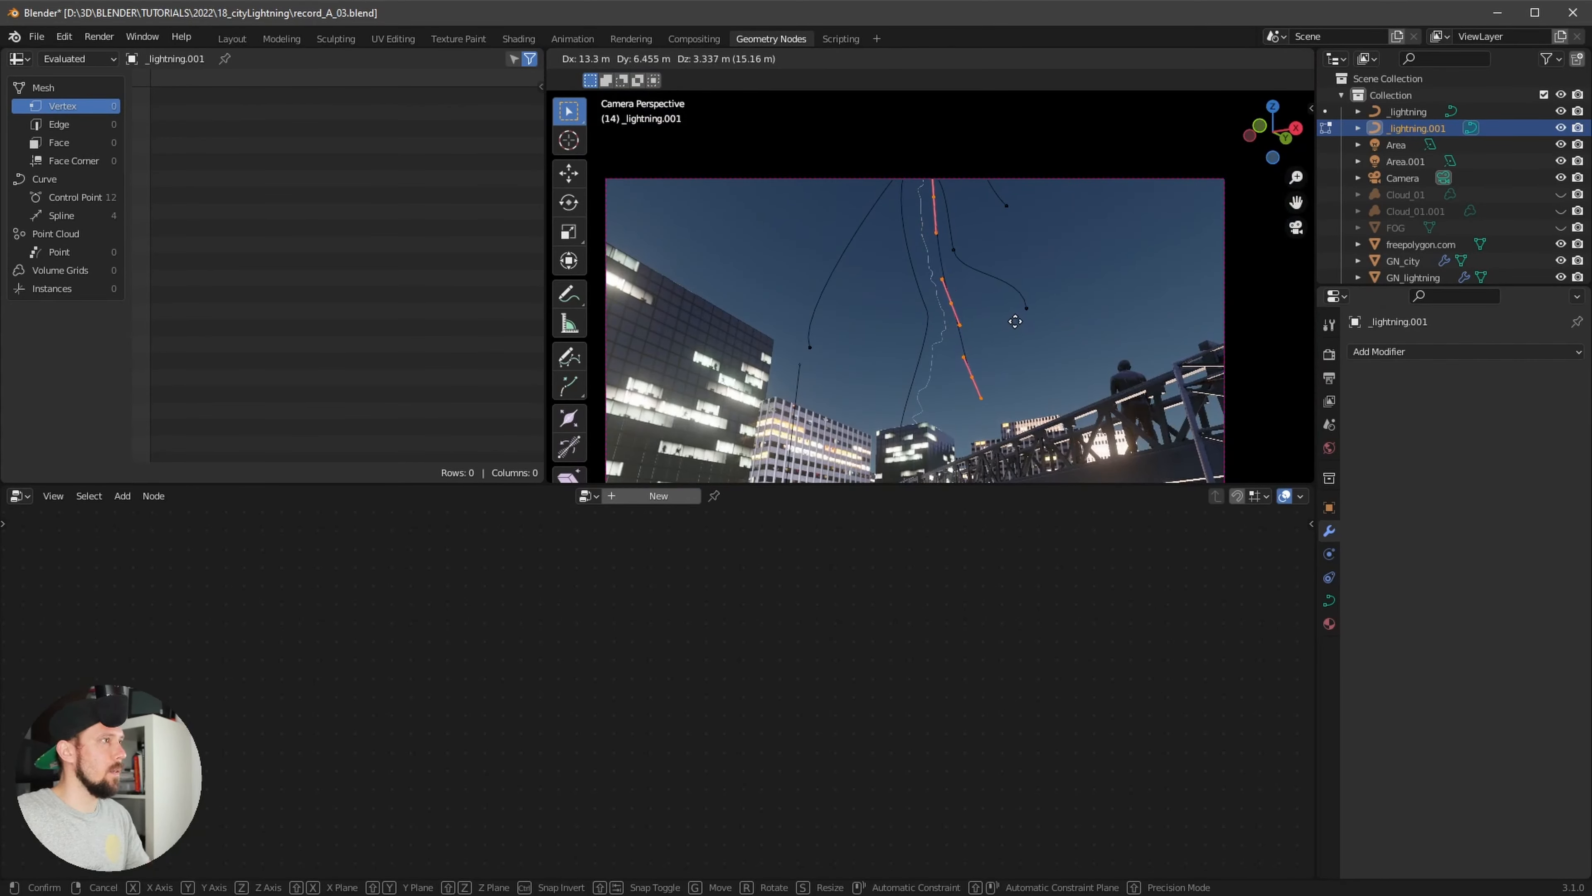
pyautogui.click(1016, 309)
# Rename the branch curve object to _lightning_small and leave Edit Mode
pyautogui.doubleClick(1417, 127)
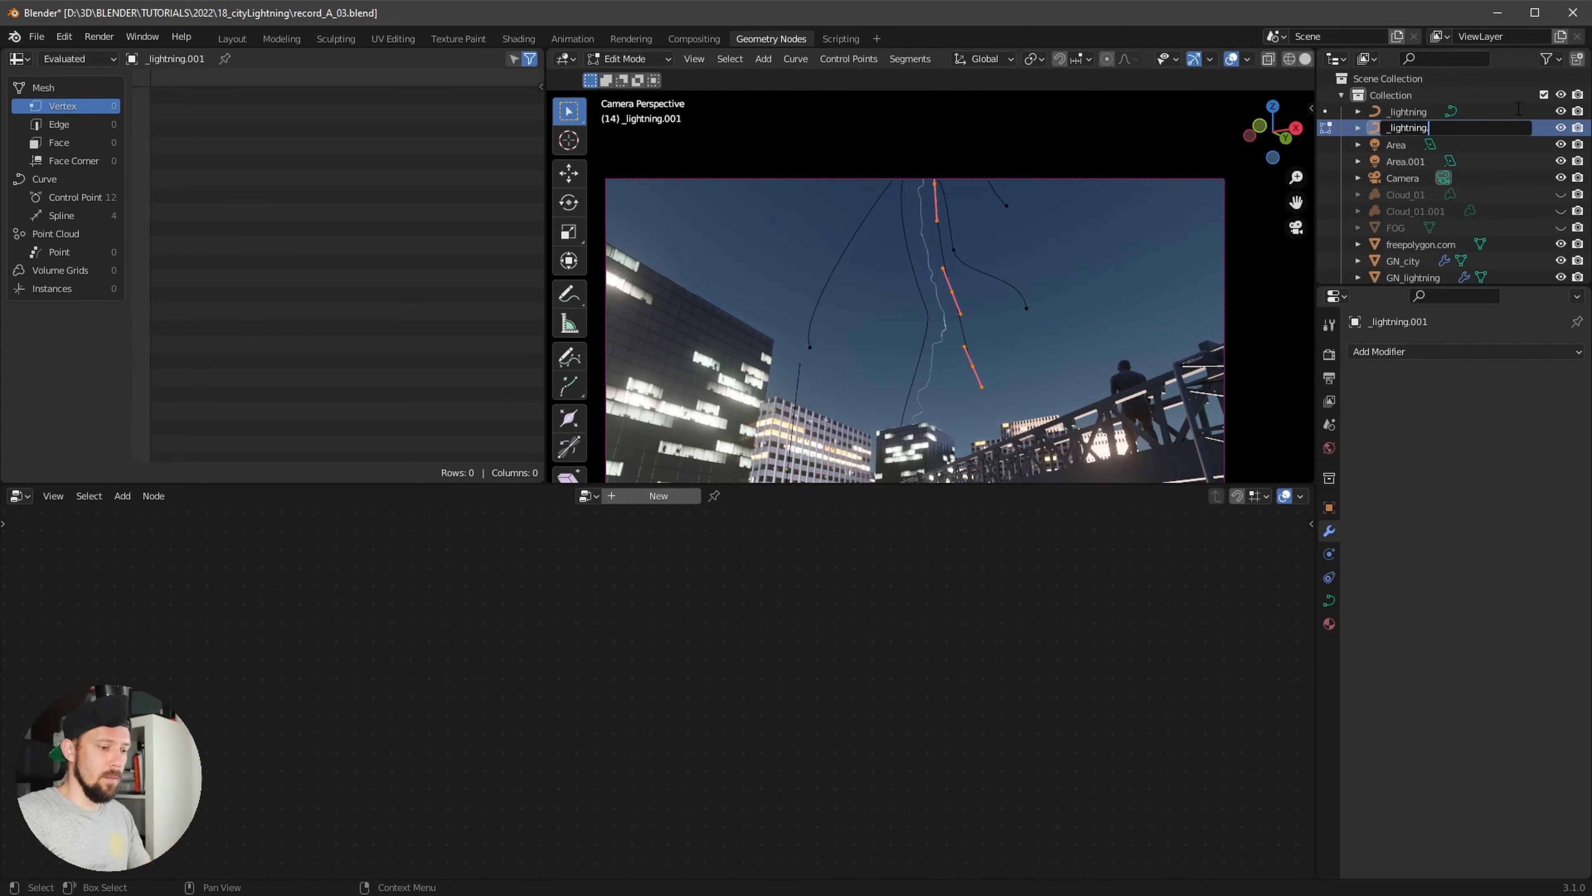
pyautogui.write('_lightning_smal')
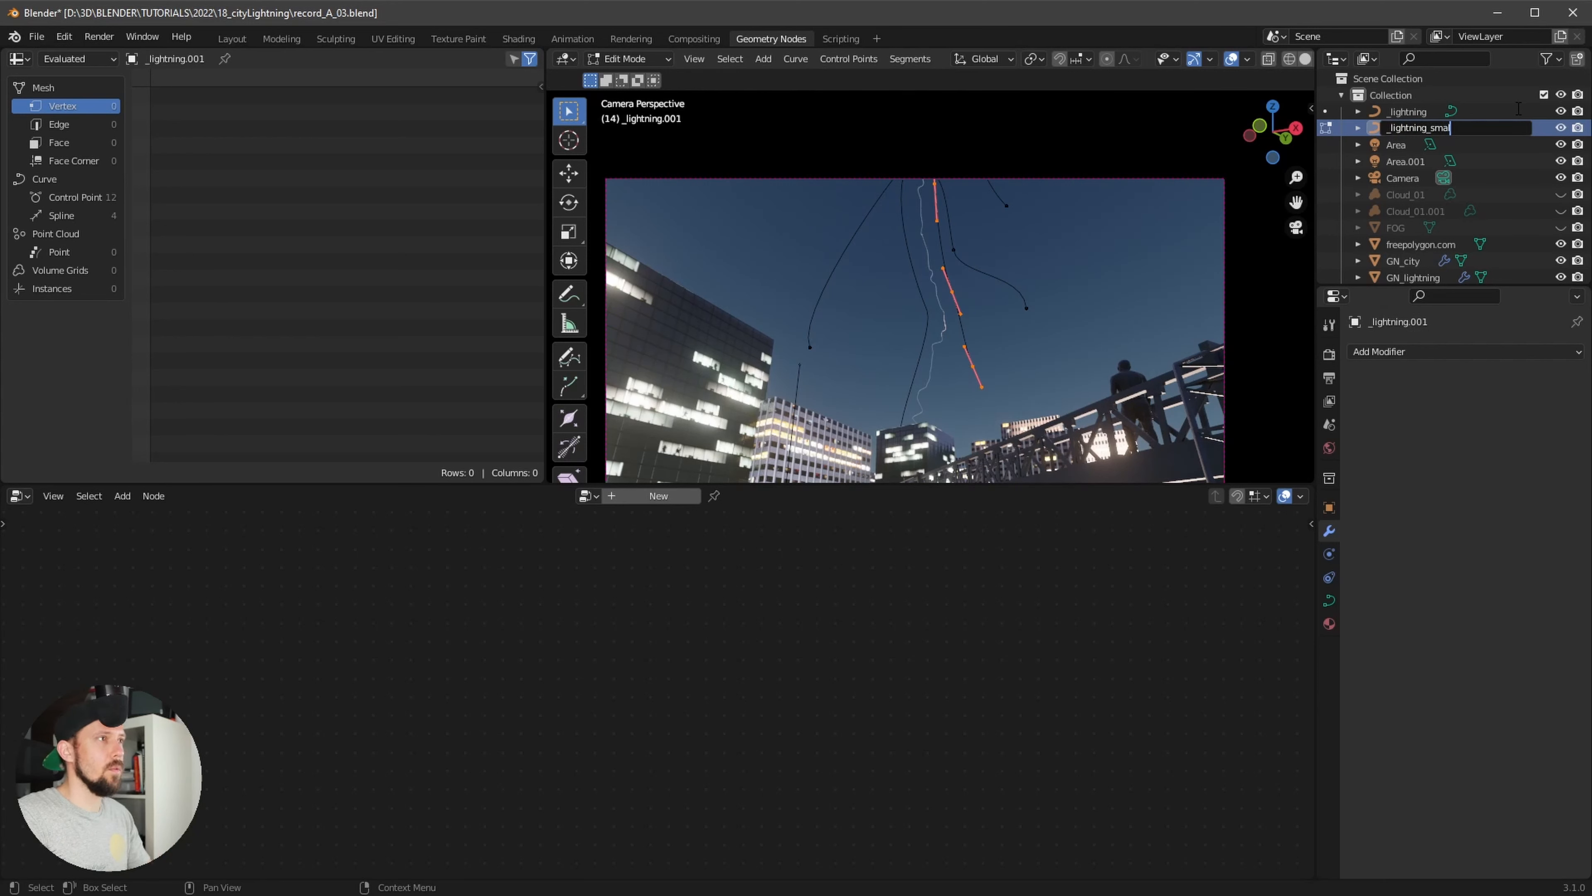
pyautogui.write('l')
pyautogui.press('Return')
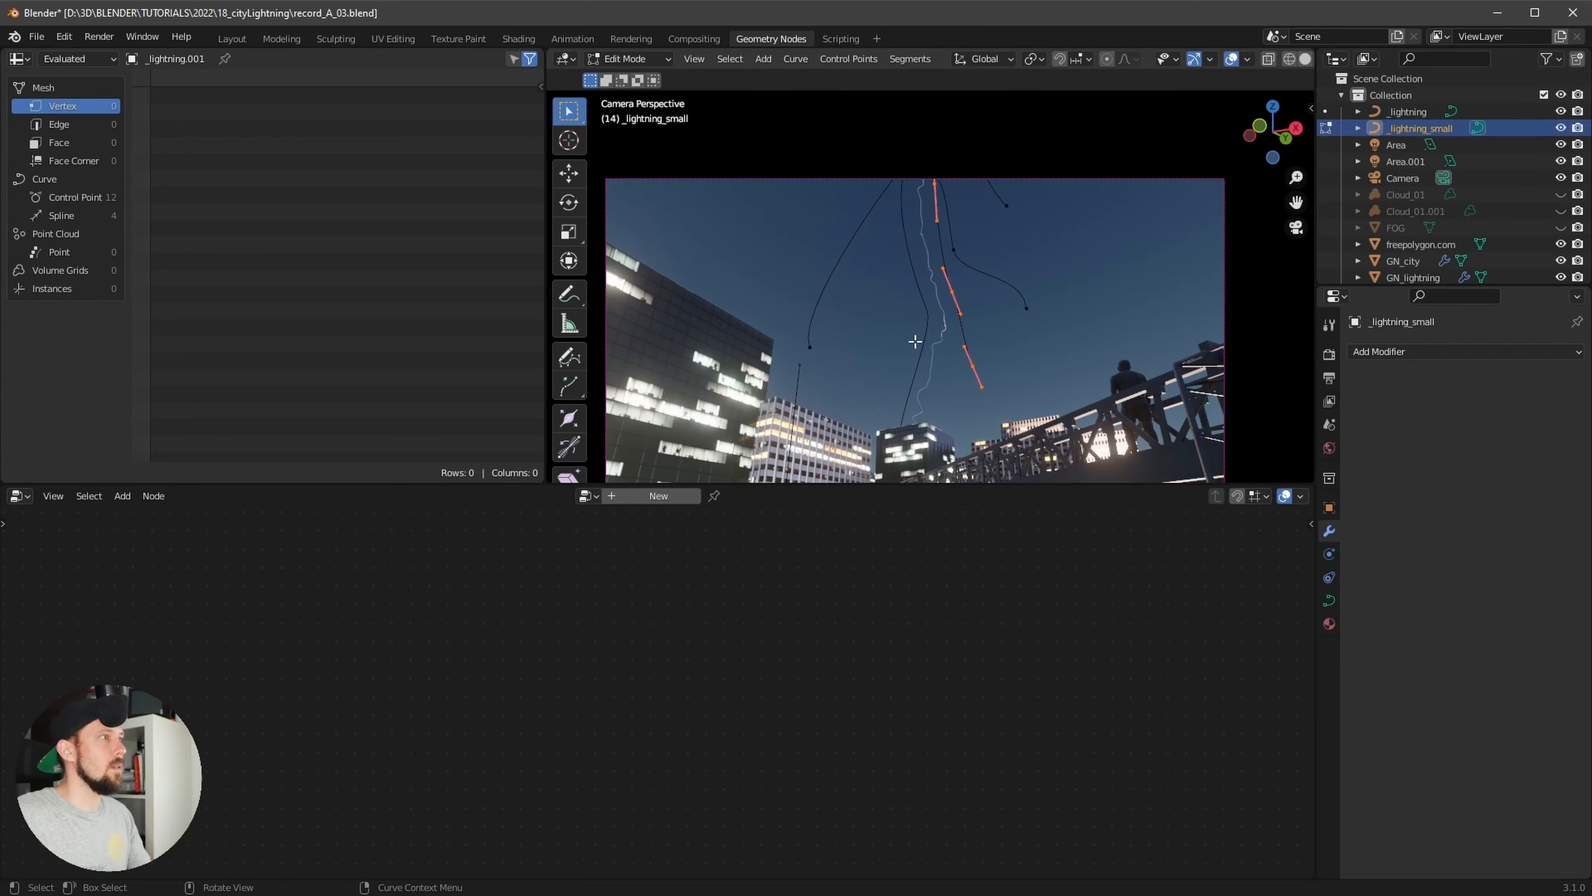
pyautogui.press('Tab')
# Select GN_lightning and move its Group Output and Group Input nodes outward to make room around the lightning nodes
pyautogui.moveTo(1447, 289); pyautogui.dragTo(1448, 413)
pyautogui.click(1413, 278)
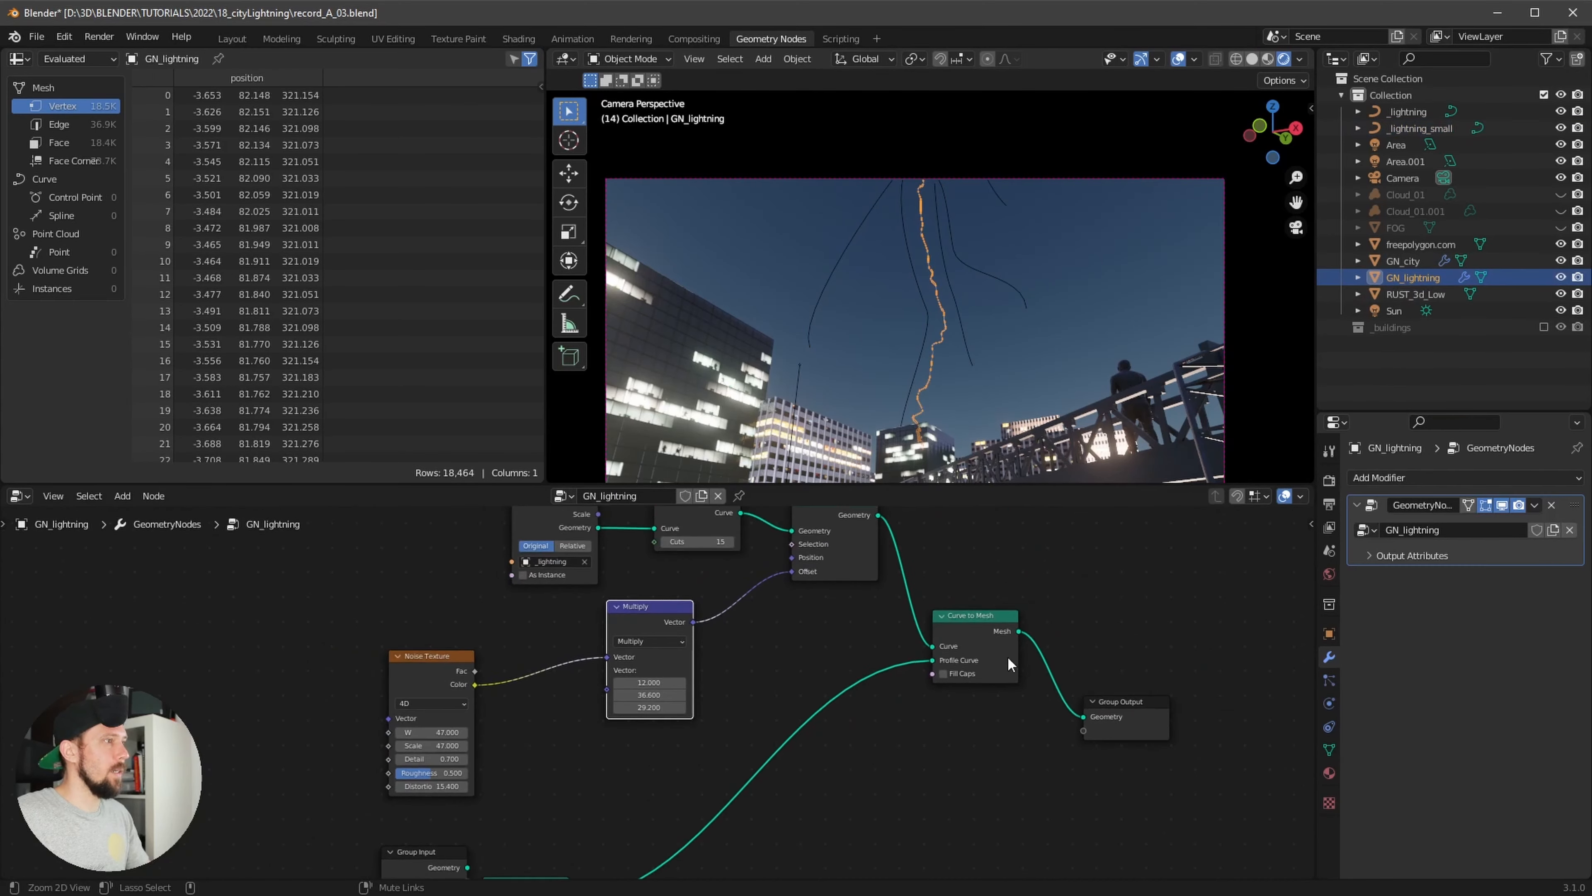
pyautogui.scroll(-2, 1007, 656)
pyautogui.keyDown('alt'); pyautogui.moveTo(957, 720); pyautogui.dragTo(1135, 648); pyautogui.keyUp('alt')
pyautogui.keyDown('ctrl'); pyautogui.keyDown('alt'); pyautogui.moveTo(1009, 735); pyautogui.dragTo(1052, 710); pyautogui.keyUp('alt'); pyautogui.keyUp('ctrl')
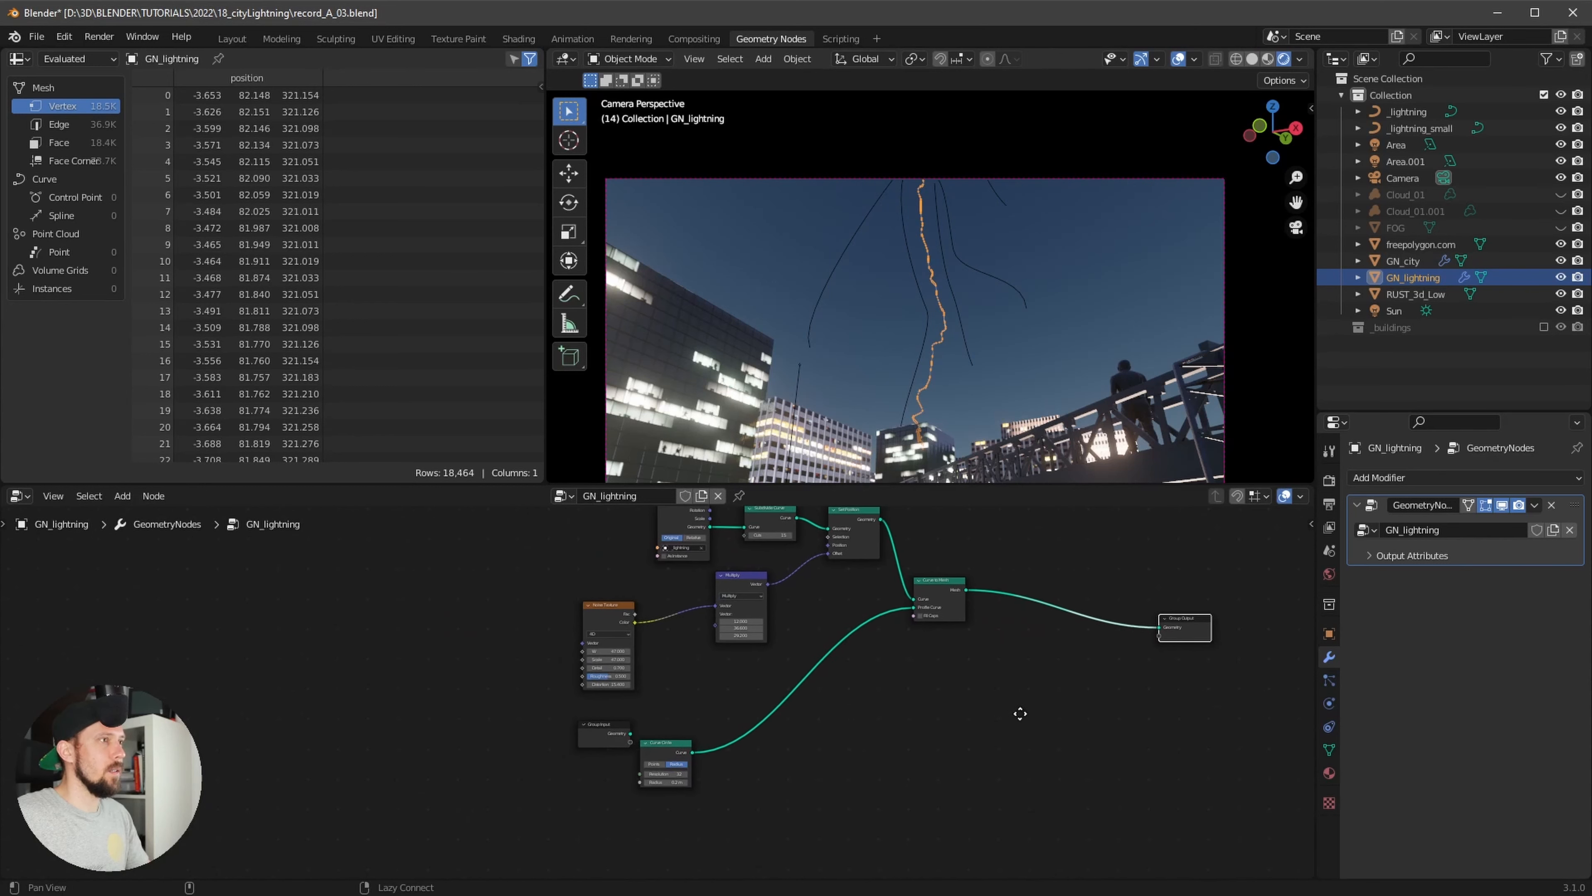
pyautogui.moveTo(612, 747); pyautogui.dragTo(392, 717)
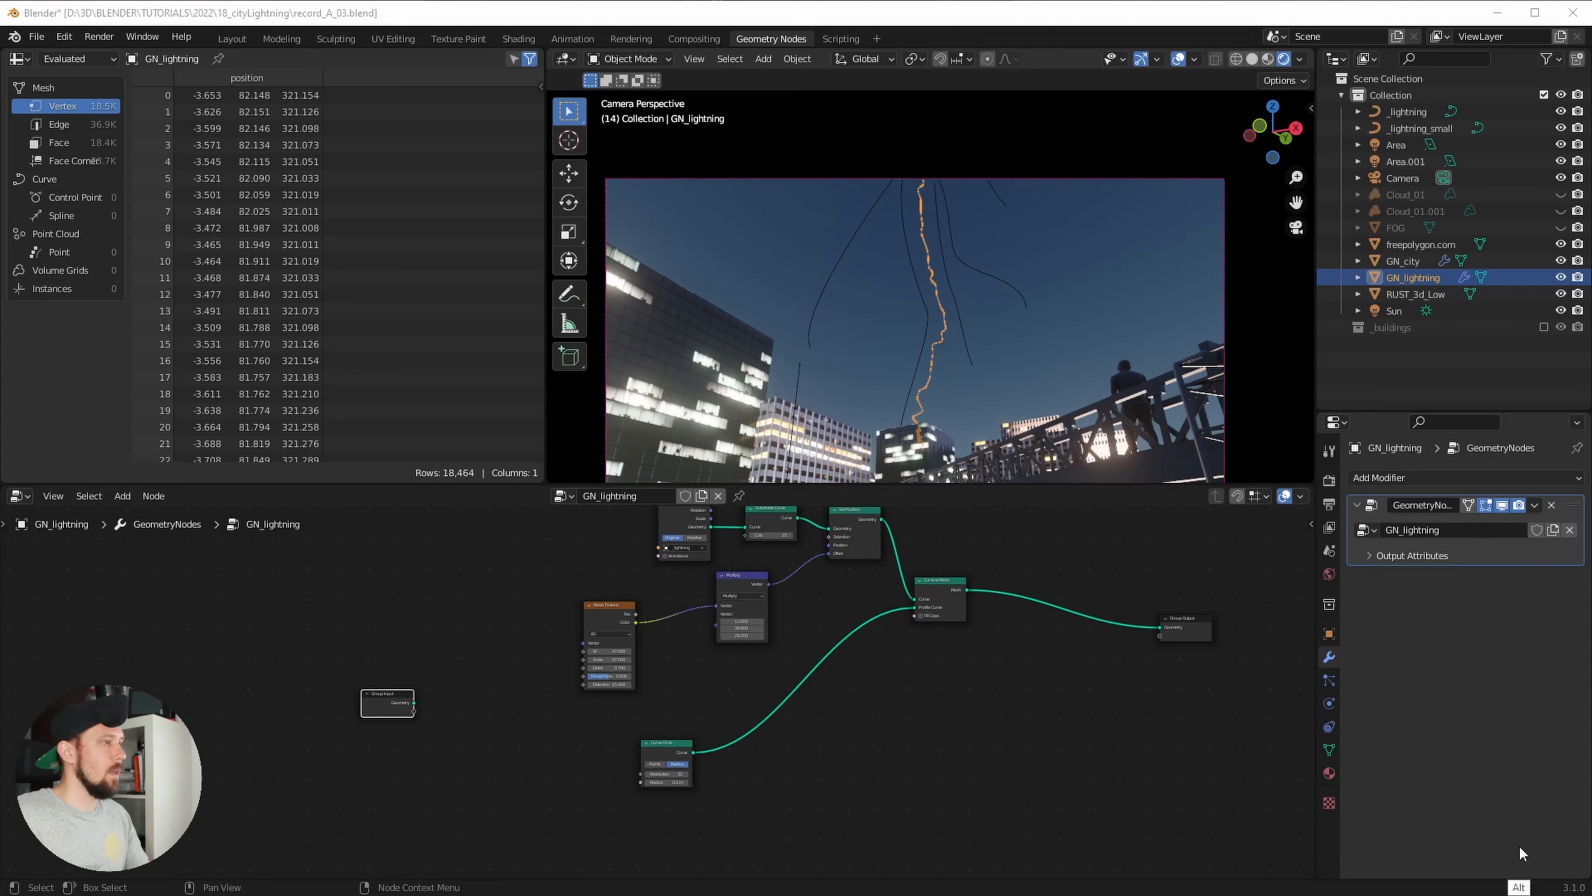
pyautogui.click(976, 737)
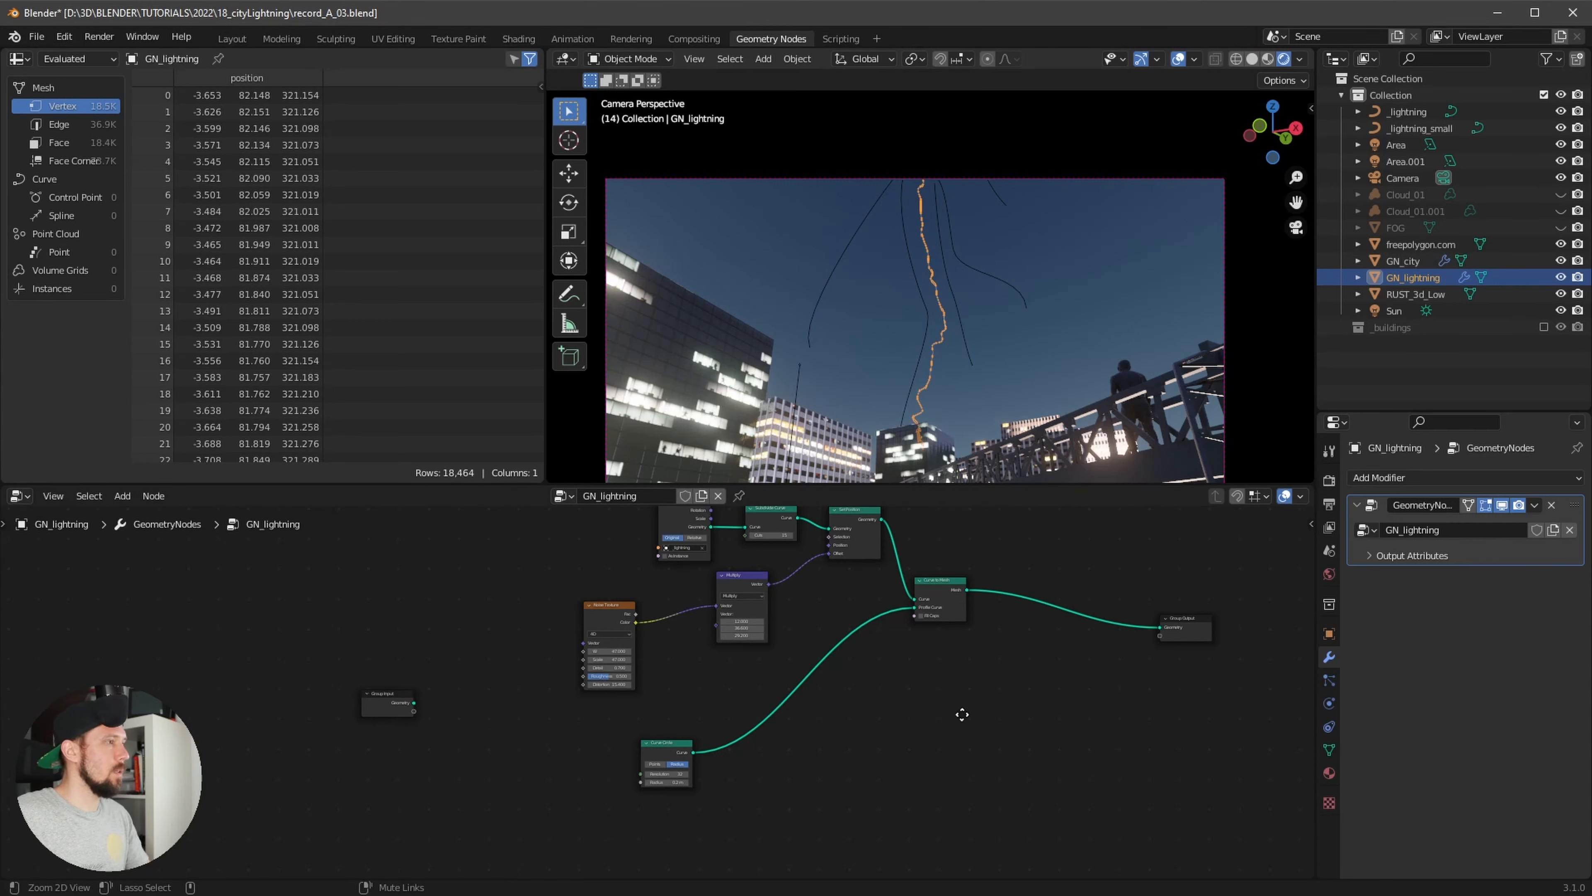
# Duplicate the whole lightning node chain from Object Info to Curve to Mesh and place the copy below the original
pyautogui.scroll(-1, 959, 715)
pyautogui.moveTo(954, 786); pyautogui.dragTo(612, 558)
pyautogui.hotkey('shift', 'd')
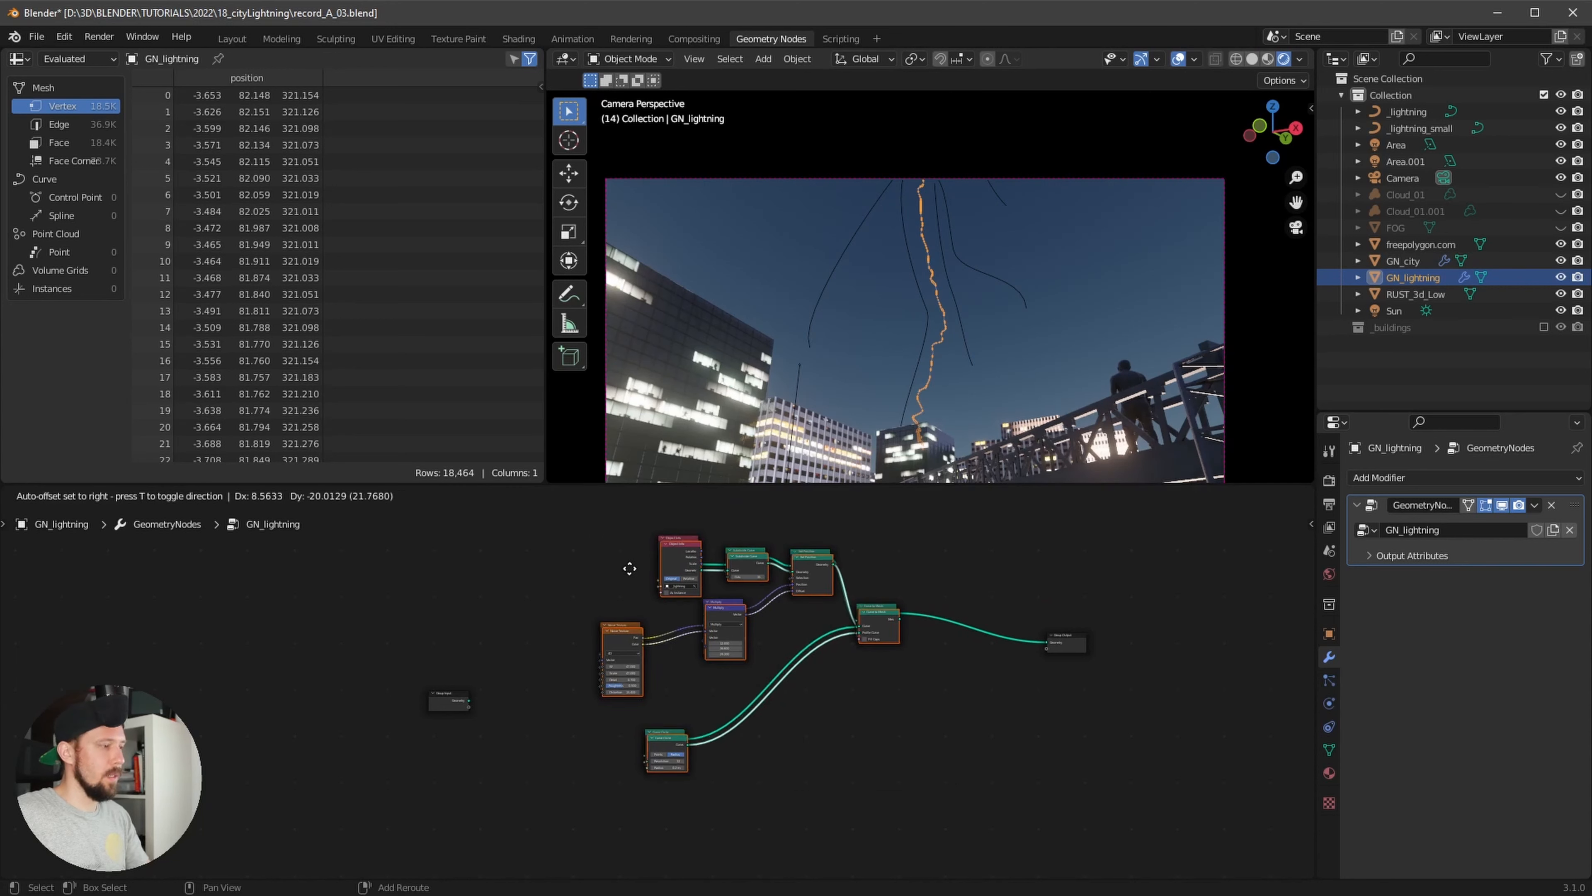
pyautogui.keyDown('alt'); pyautogui.moveTo(891, 705); pyautogui.dragTo(952, 561); pyautogui.keyUp('alt')
pyautogui.moveTo(883, 639); pyautogui.dragTo(761, 676)
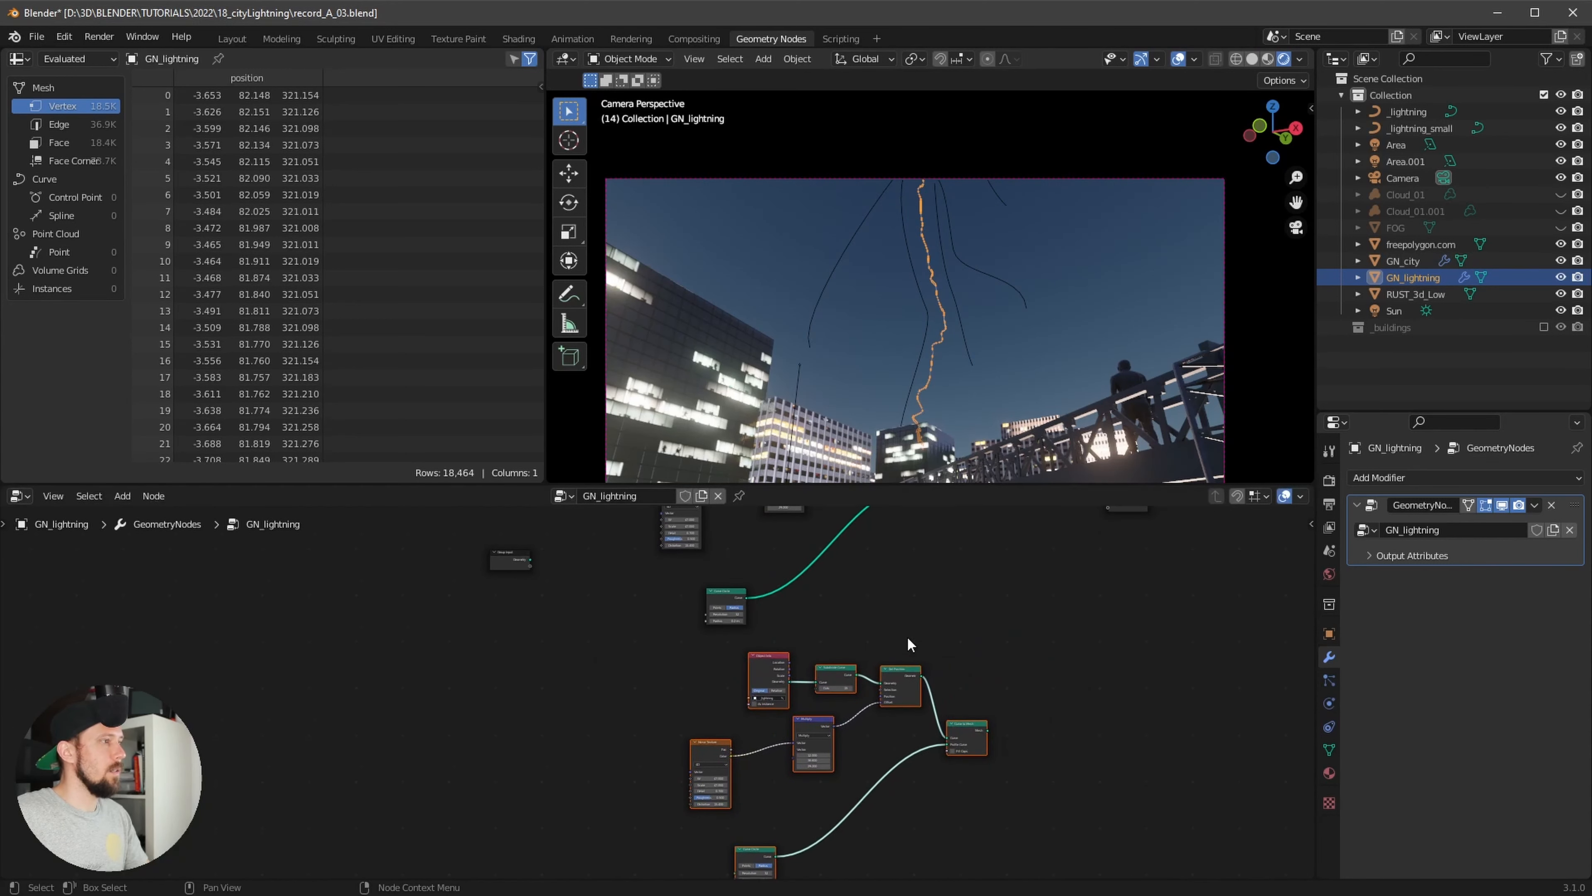
# Move the Group Output node further out and insert a Join Geometry node on the link leading into it
pyautogui.click(1003, 618)
pyautogui.keyDown('alt'); pyautogui.moveTo(1015, 612); pyautogui.dragTo(878, 663); pyautogui.keyUp('alt')
pyautogui.click(987, 543)
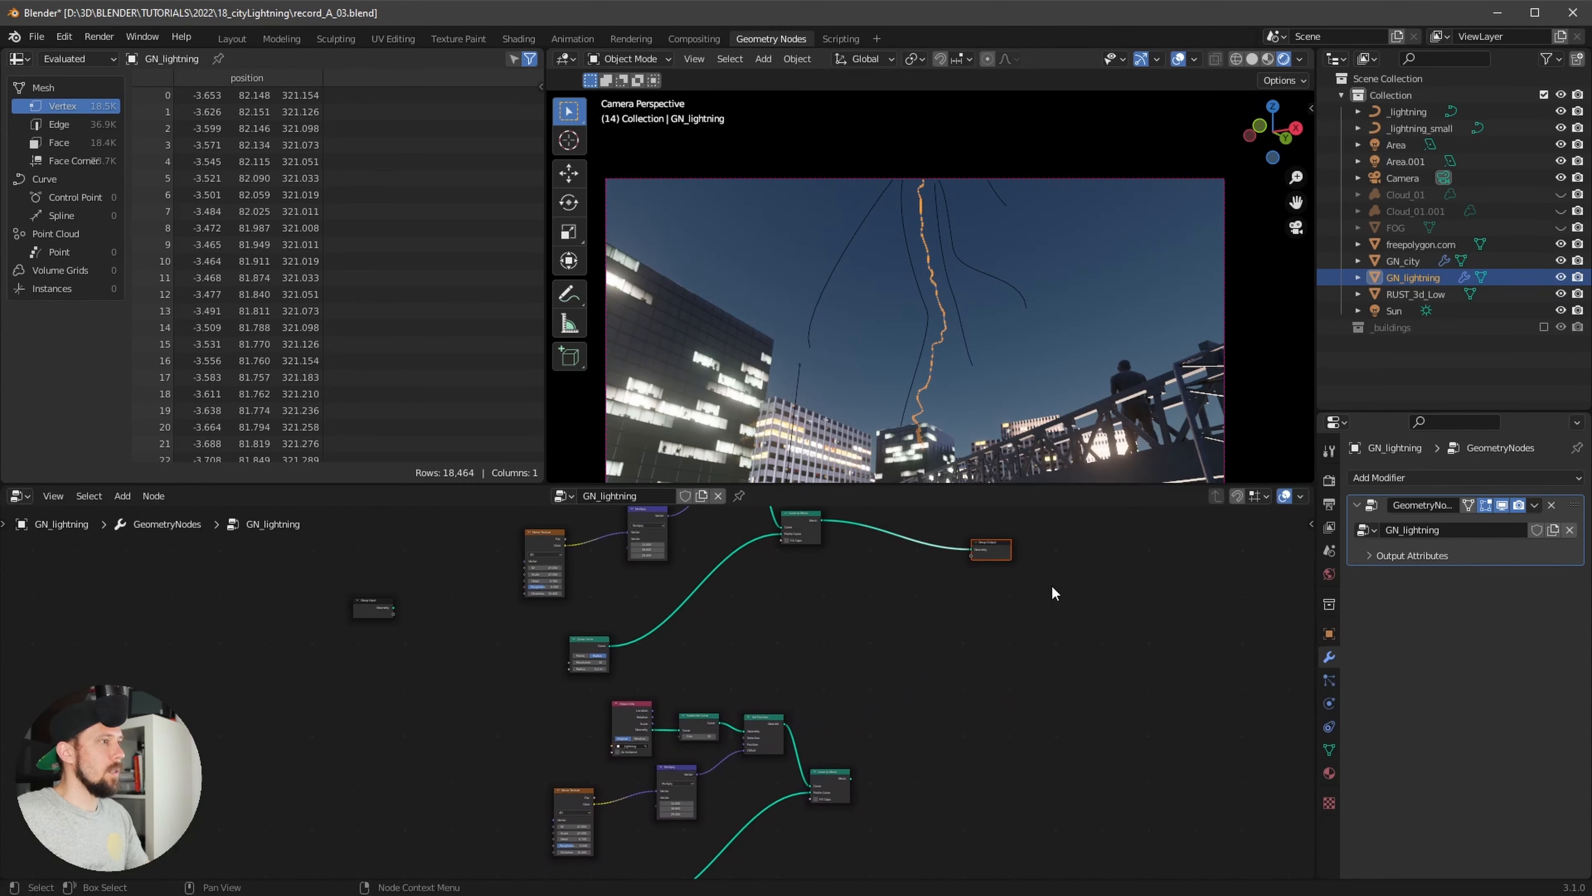
pyautogui.click(1020, 552)
pyautogui.moveTo(997, 549); pyautogui.dragTo(1112, 568)
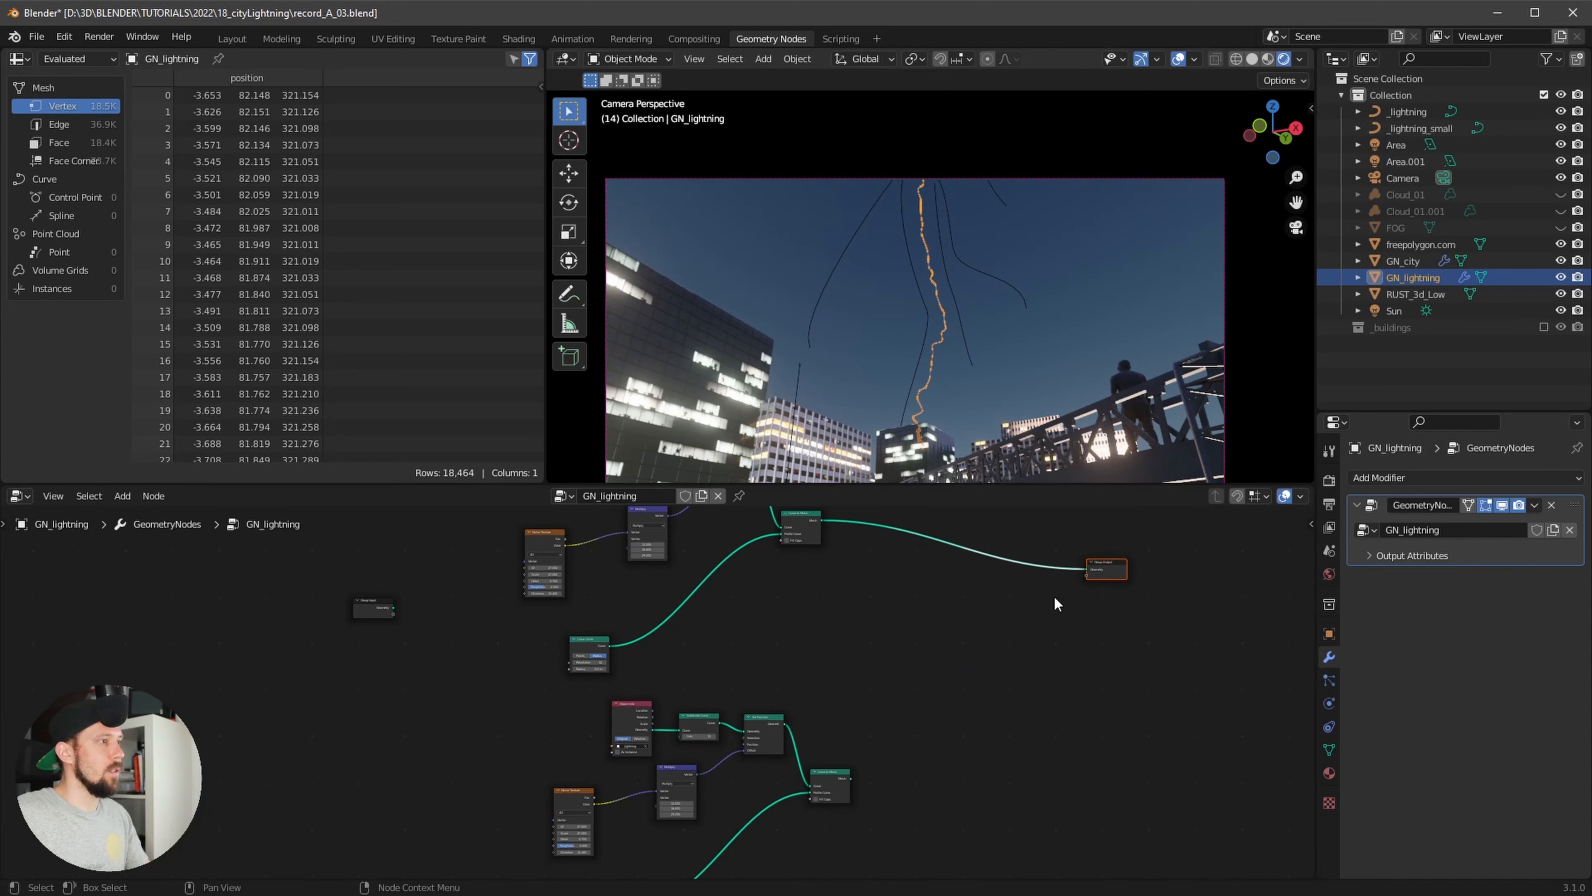
pyautogui.hotkey('shift', 'a')
pyautogui.click(996, 553)
pyautogui.write('join')
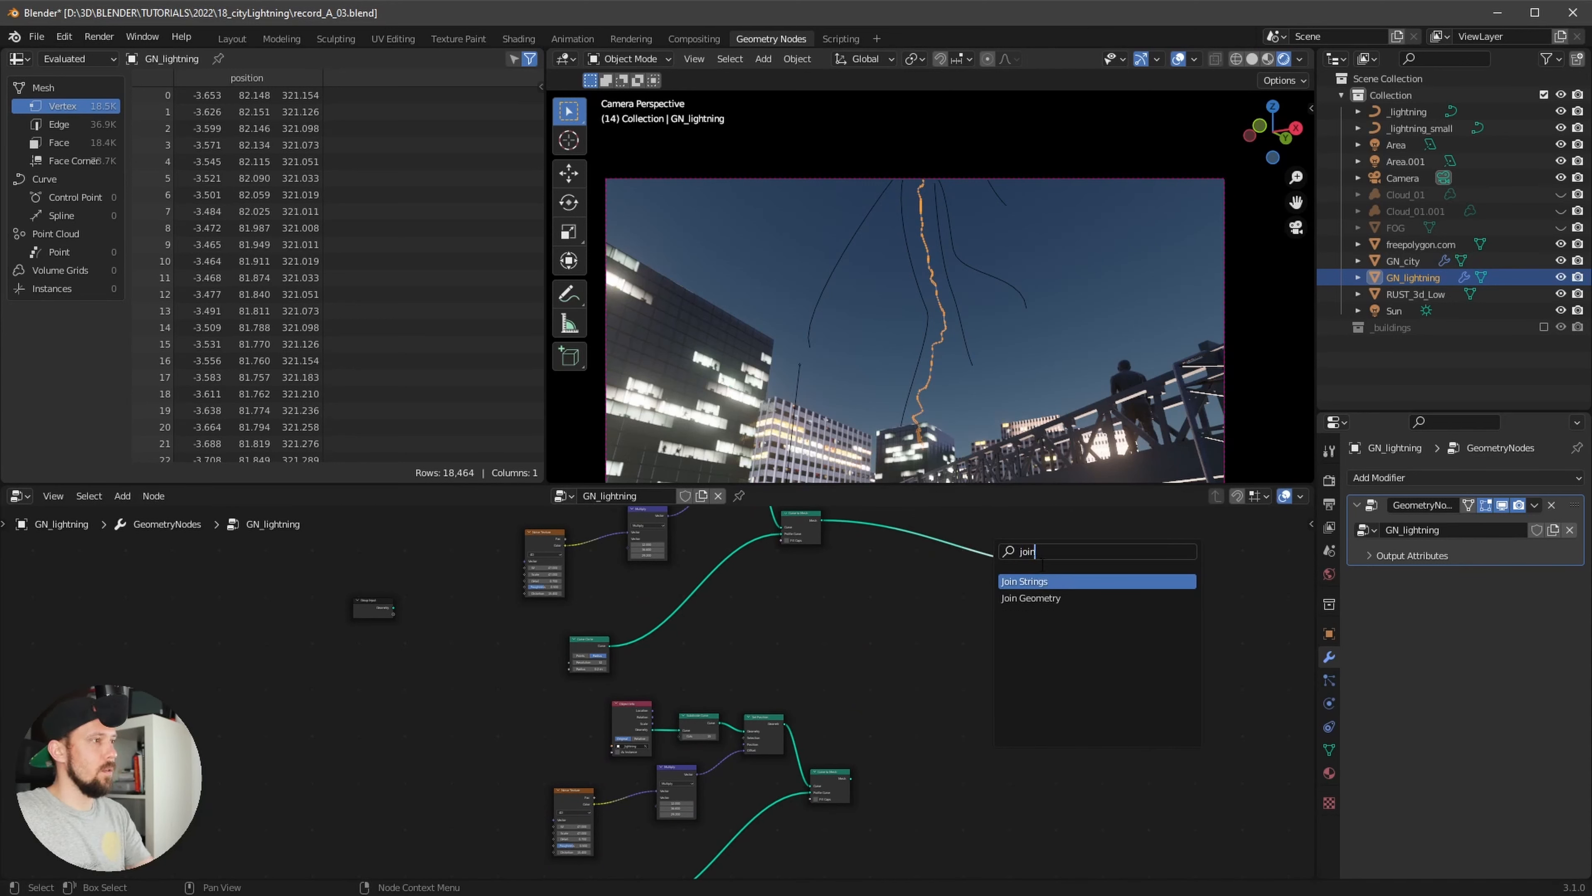
pyautogui.click(1057, 599)
pyautogui.click(1073, 598)
# Connect the duplicated chain's Curve to Mesh output to Join Geometry and set its Object Info object to _lightning_small
pyautogui.scroll(3, 990, 747)
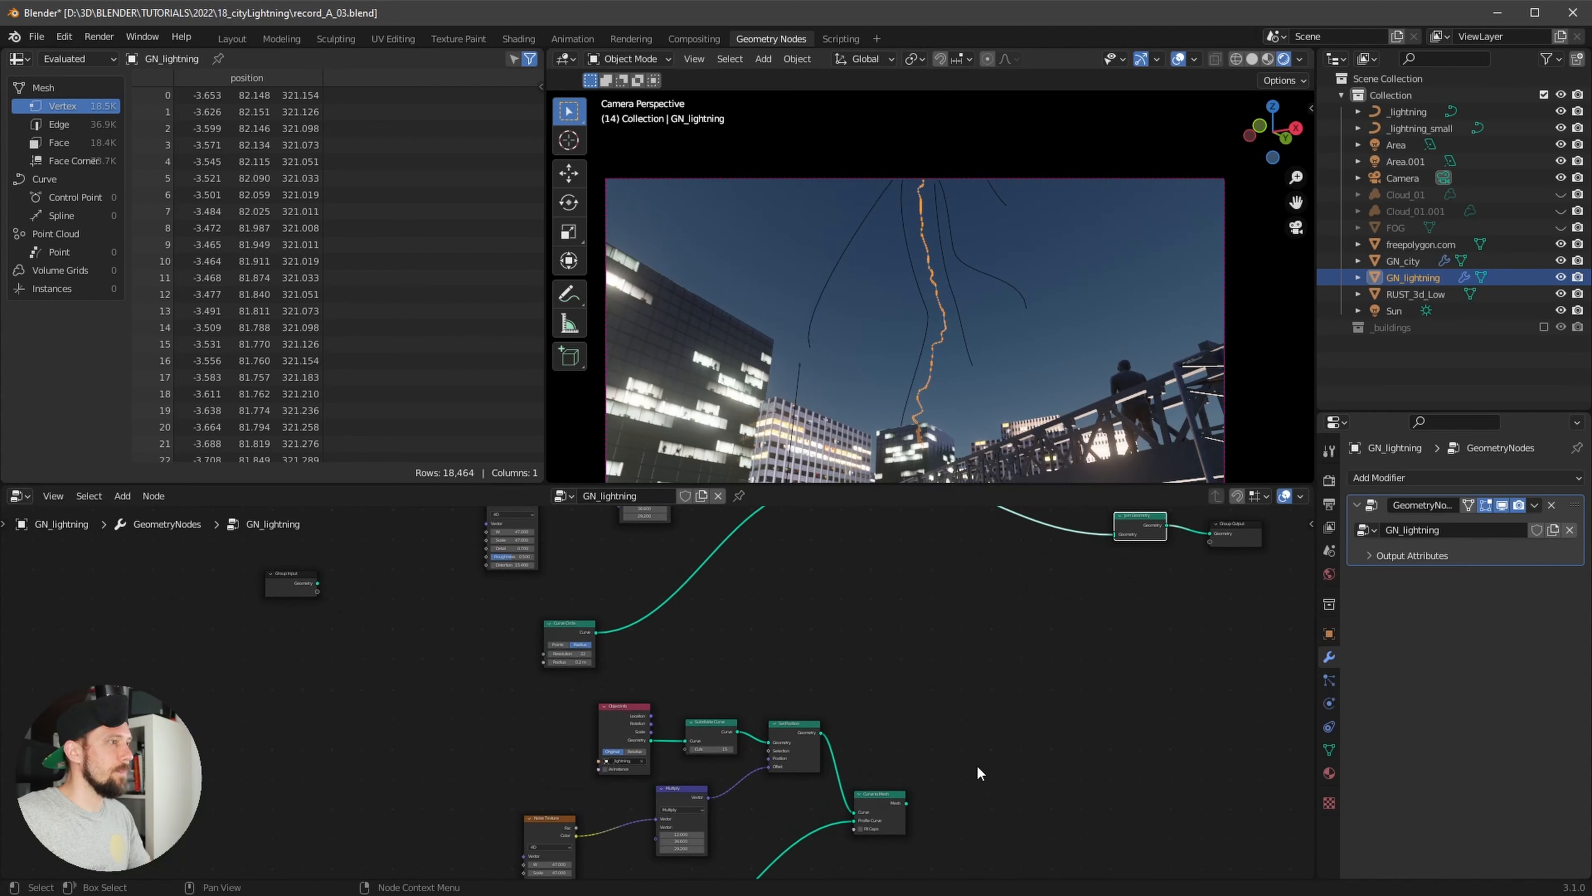
pyautogui.moveTo(997, 731); pyautogui.dragTo(1113, 541)
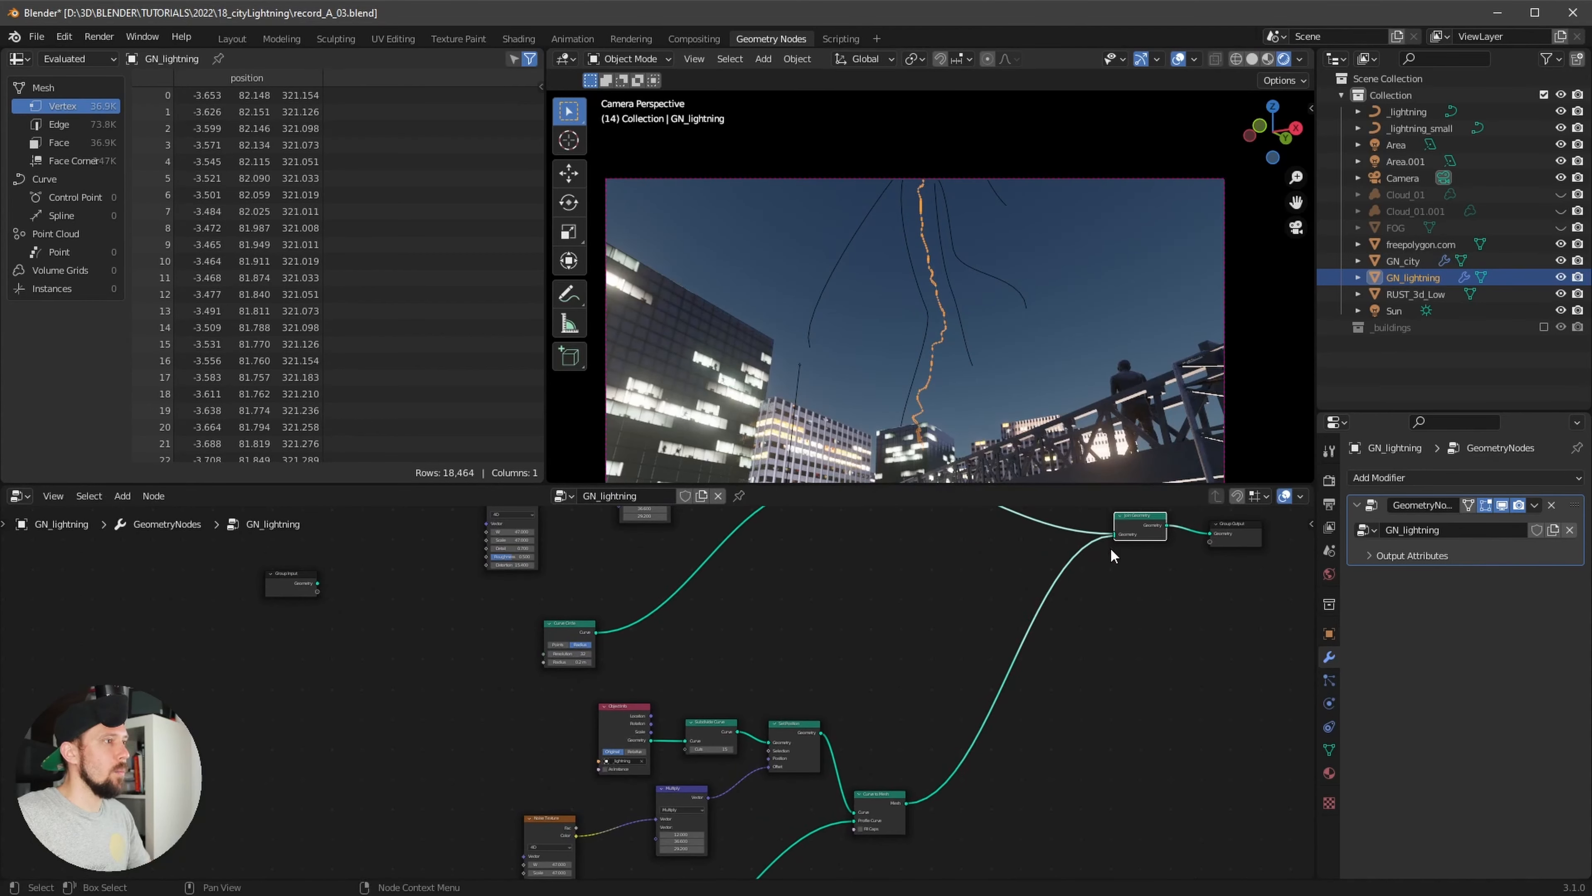
pyautogui.scroll(2, 1114, 540)
pyautogui.moveTo(806, 712); pyautogui.dragTo(909, 620, button='middle')
pyautogui.click(683, 710)
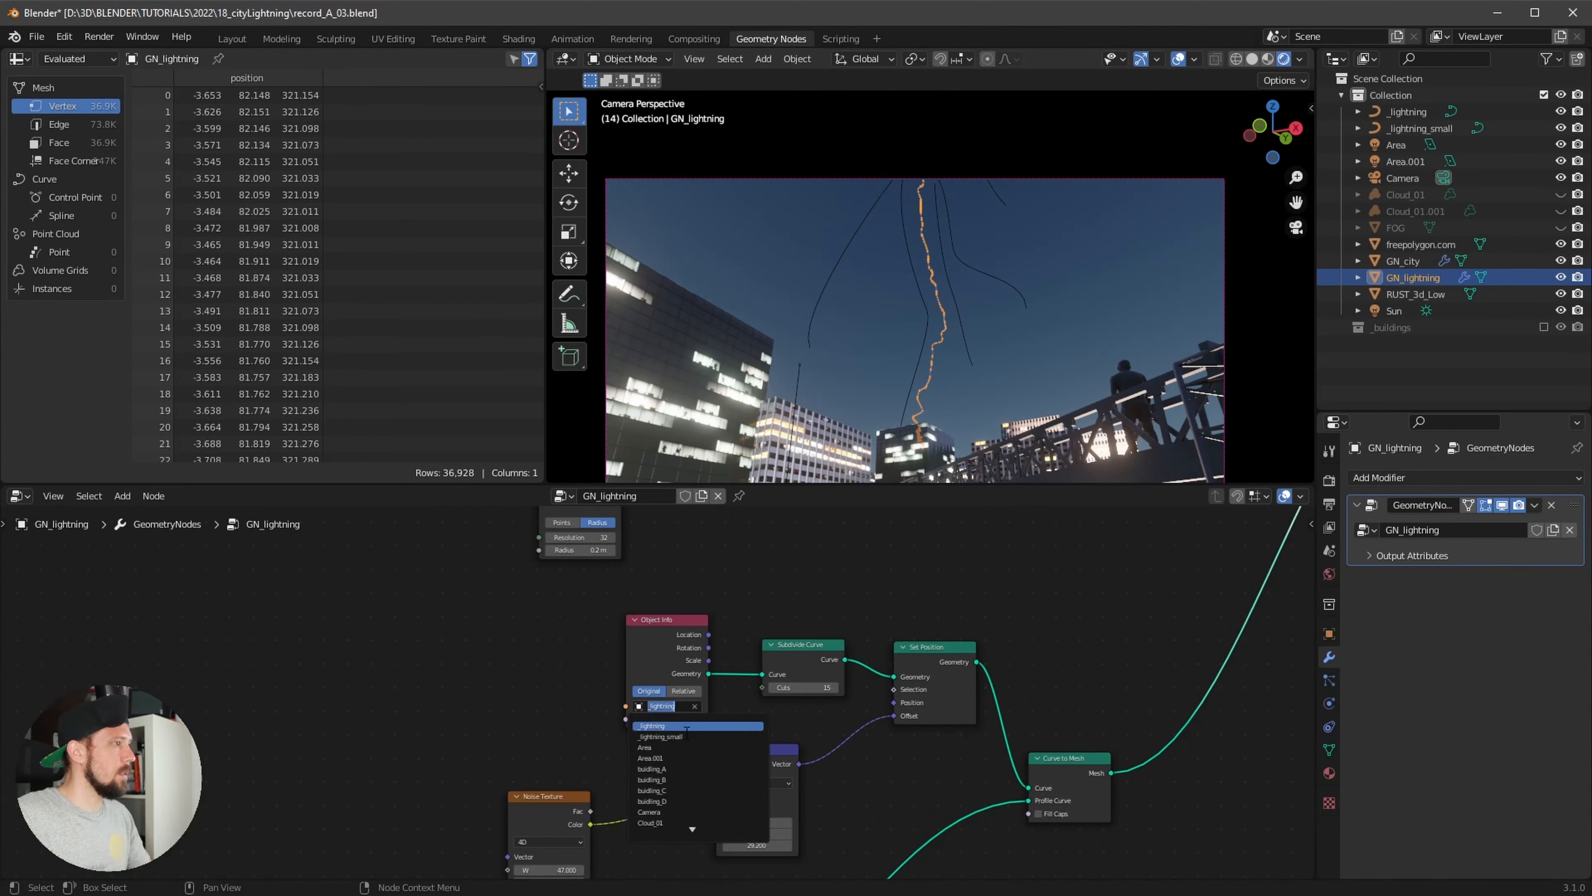
pyautogui.click(699, 737)
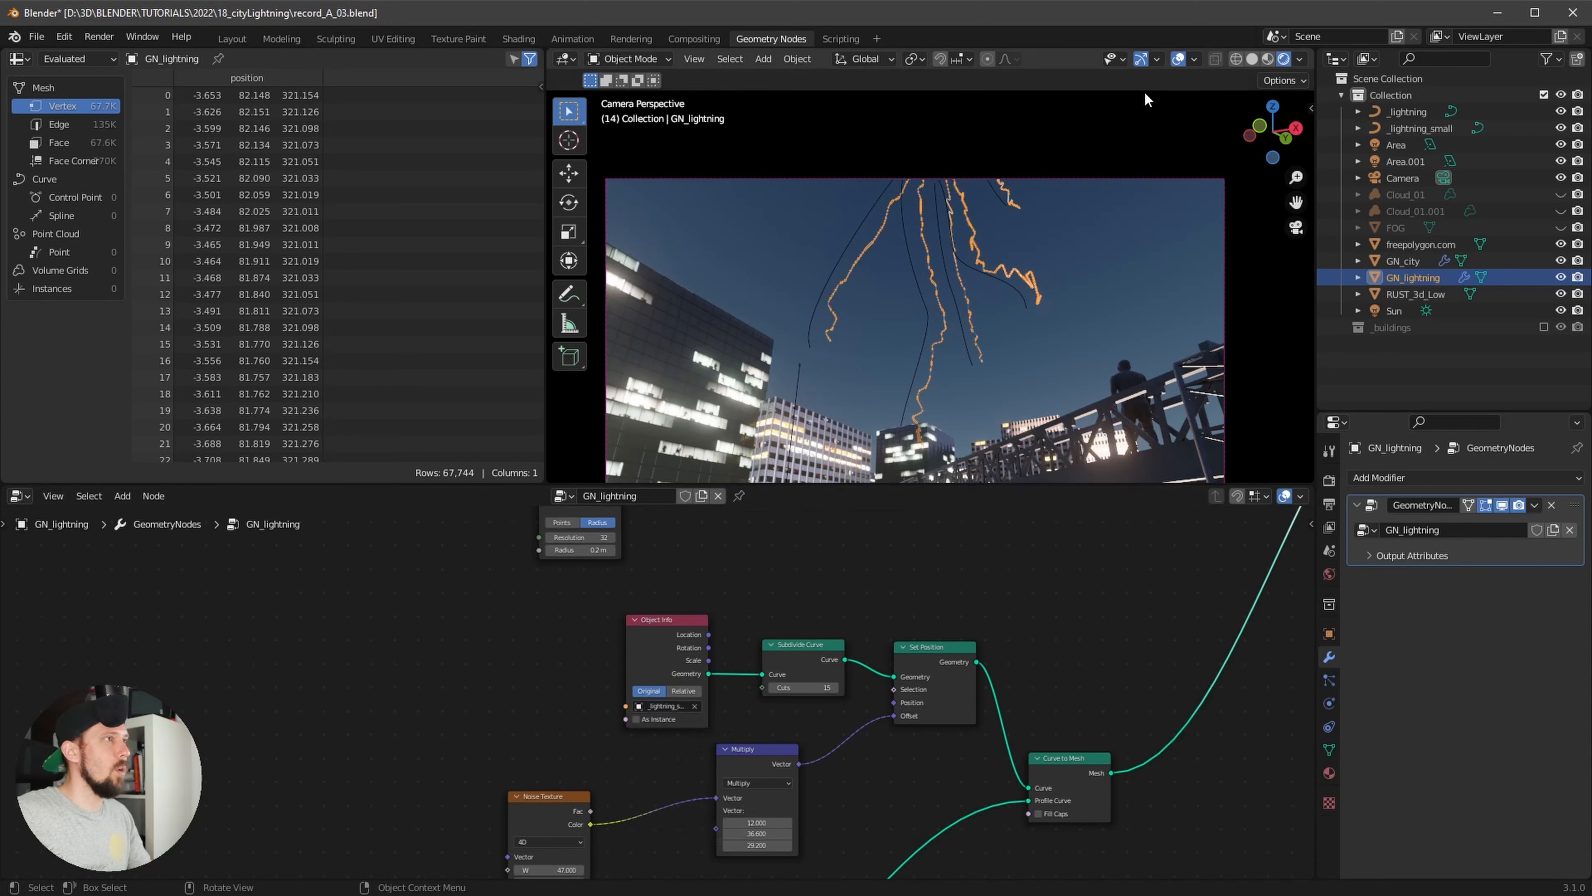
# Hide the viewport overlays and set the Curve Circle radius in the duplicated node chain to 0.1 m
pyautogui.click(1178, 58)
pyautogui.scroll(3, 1013, 328)
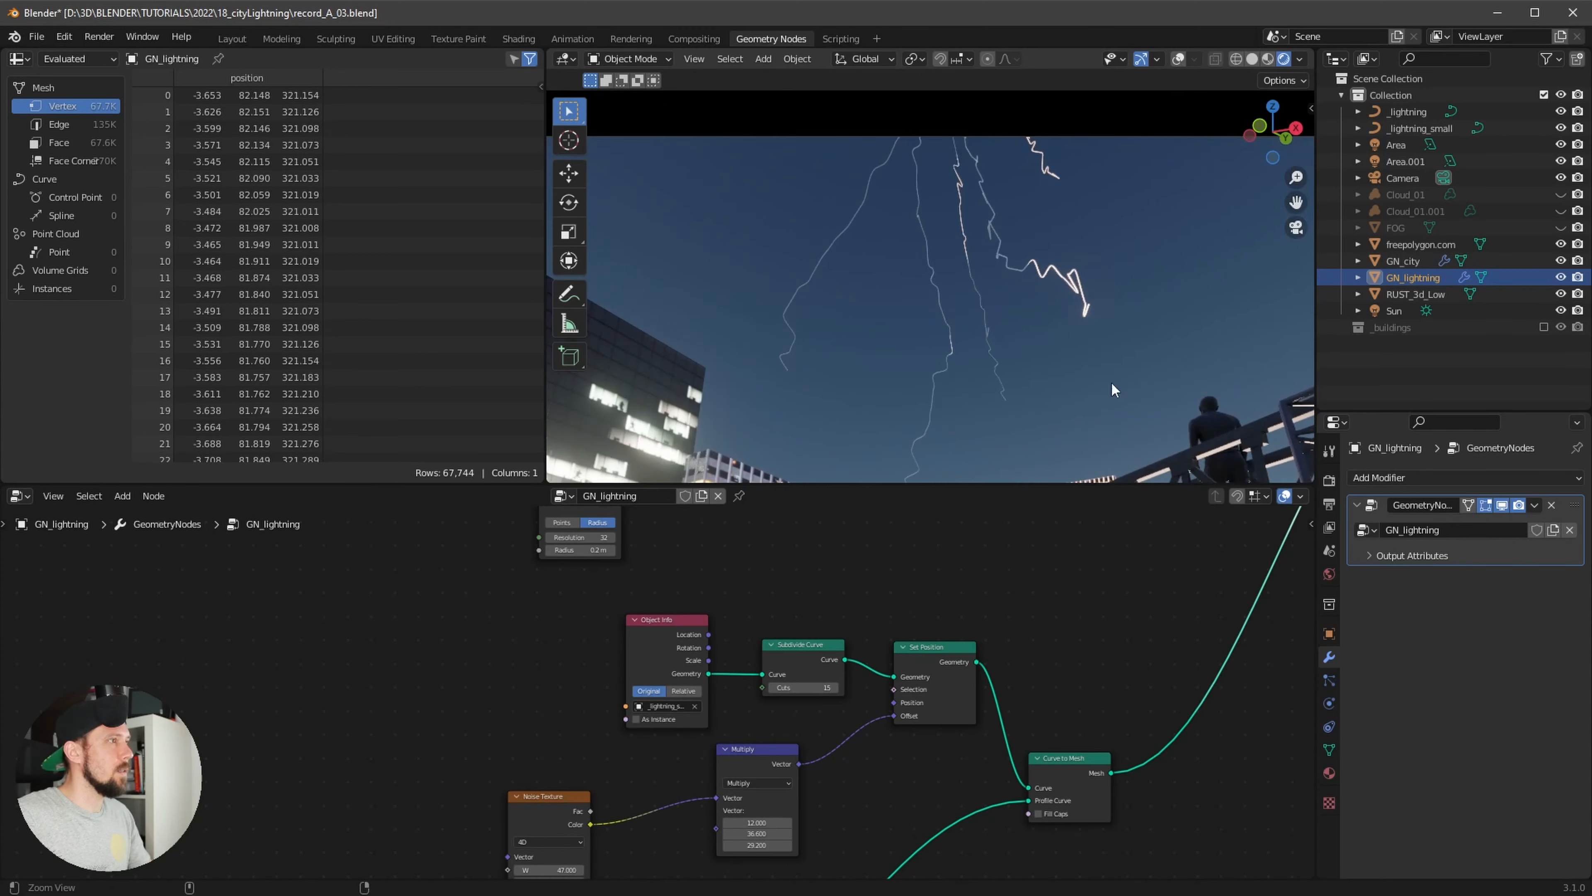
pyautogui.scroll(5, 700, 778)
pyautogui.moveTo(699, 803); pyautogui.dragTo(828, 636, button='middle')
pyautogui.moveTo(701, 808); pyautogui.dragTo(797, 611, button='middle')
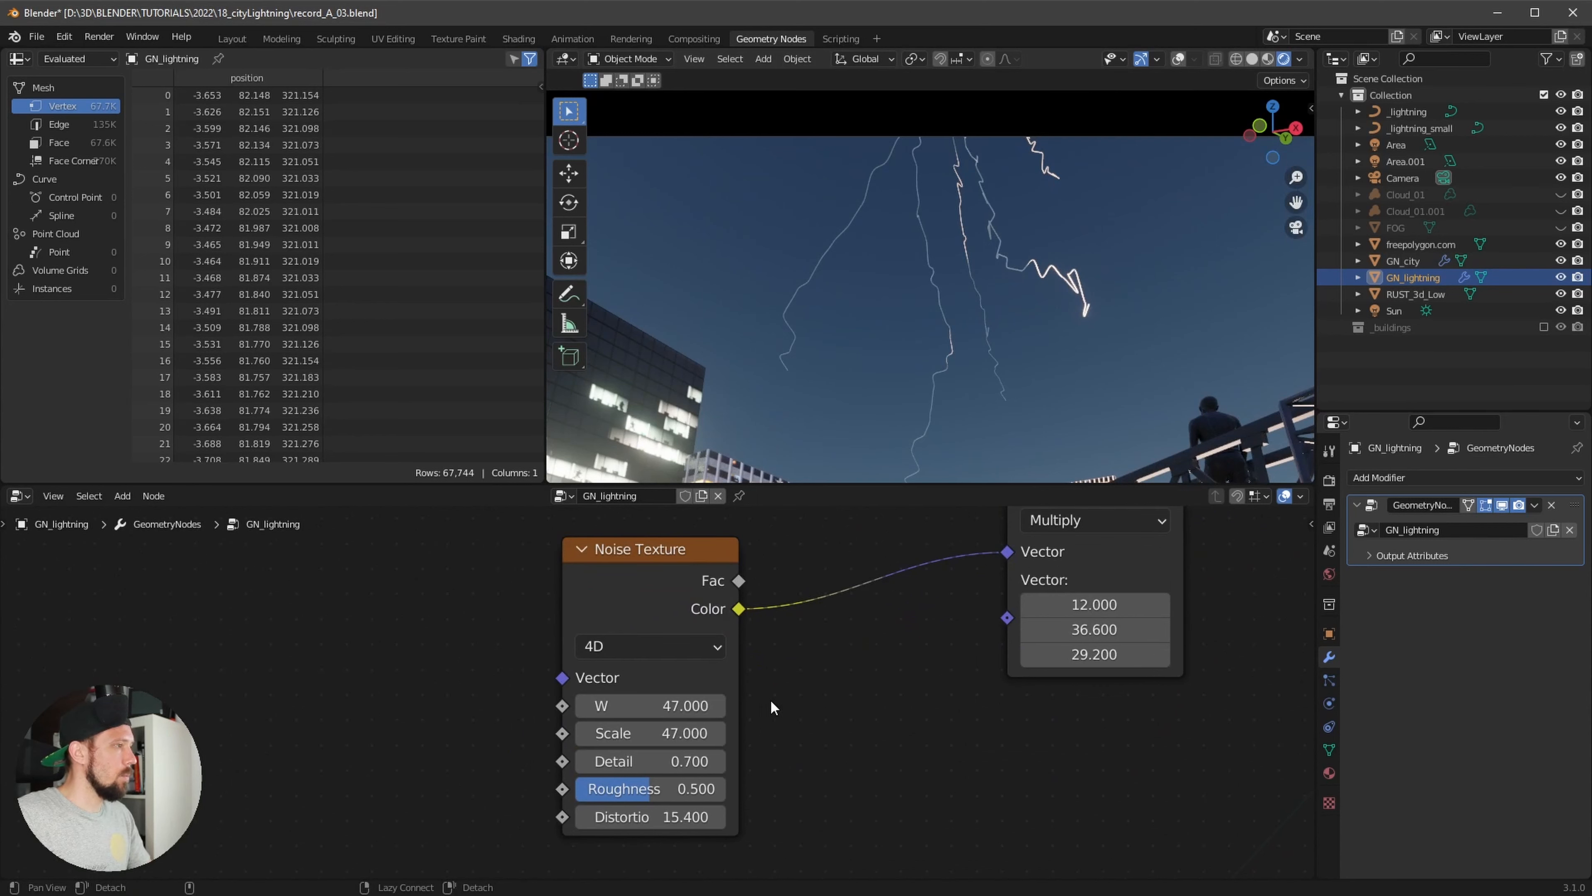
pyautogui.moveTo(939, 604); pyautogui.dragTo(752, 815, button='middle')
pyautogui.moveTo(848, 626); pyautogui.dragTo(751, 776, button='middle')
pyautogui.keyDown('alt'); pyautogui.moveTo(864, 646); pyautogui.dragTo(805, 711); pyautogui.keyUp('alt')
pyautogui.keyDown('alt'); pyautogui.moveTo(991, 714); pyautogui.dragTo(910, 632); pyautogui.keyUp('alt')
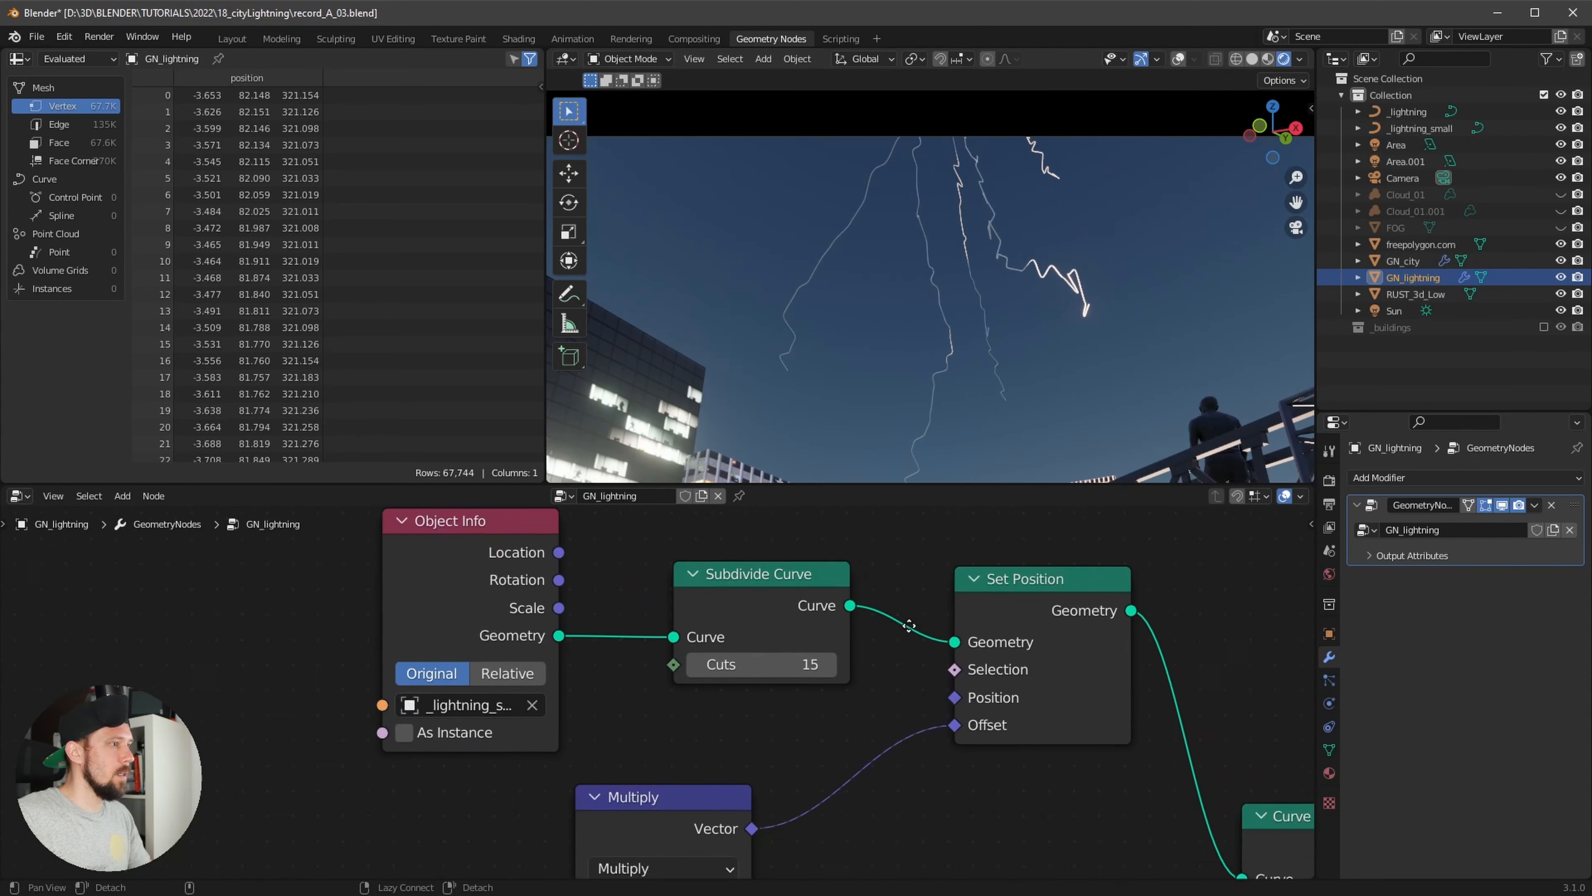
pyautogui.keyDown('alt'); pyautogui.moveTo(1078, 791); pyautogui.dragTo(841, 720); pyautogui.keyUp('alt')
pyautogui.keyDown('alt'); pyautogui.moveTo(821, 745); pyautogui.dragTo(907, 534); pyautogui.keyUp('alt')
pyautogui.keyDown('alt'); pyautogui.moveTo(804, 725); pyautogui.dragTo(1011, 559); pyautogui.keyUp('alt')
pyautogui.click(669, 811)
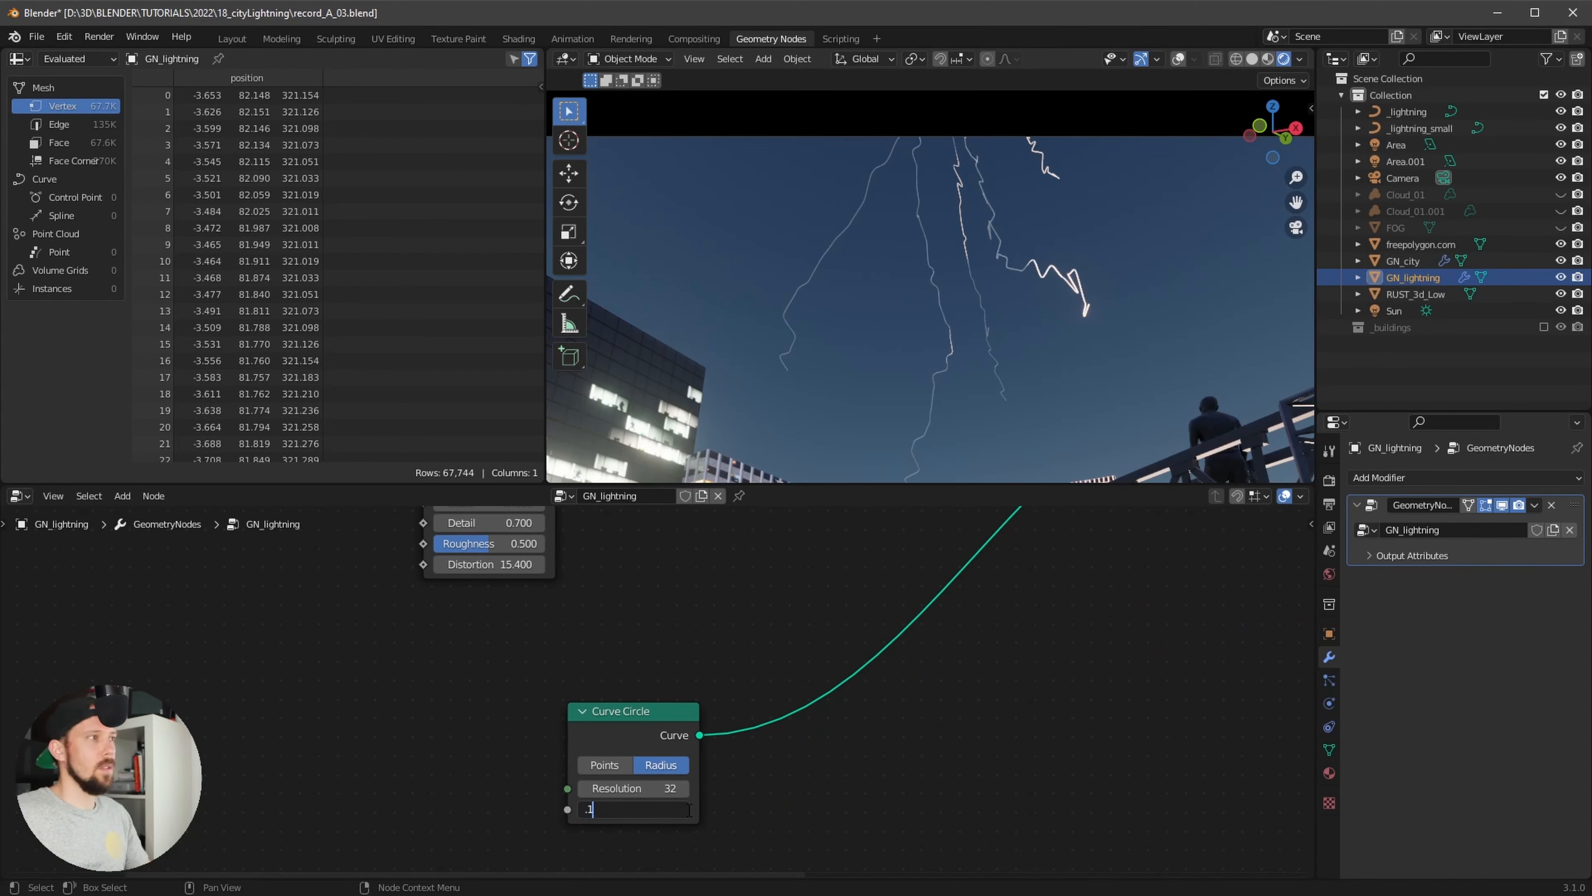
pyautogui.press('Return')
# Set the duplicated chain's Multiply vector to 17.8, 14.9 and -3.4 and return to the full camera view
pyautogui.keyDown('alt'); pyautogui.moveTo(710, 561); pyautogui.dragTo(785, 770); pyautogui.keyUp('alt')
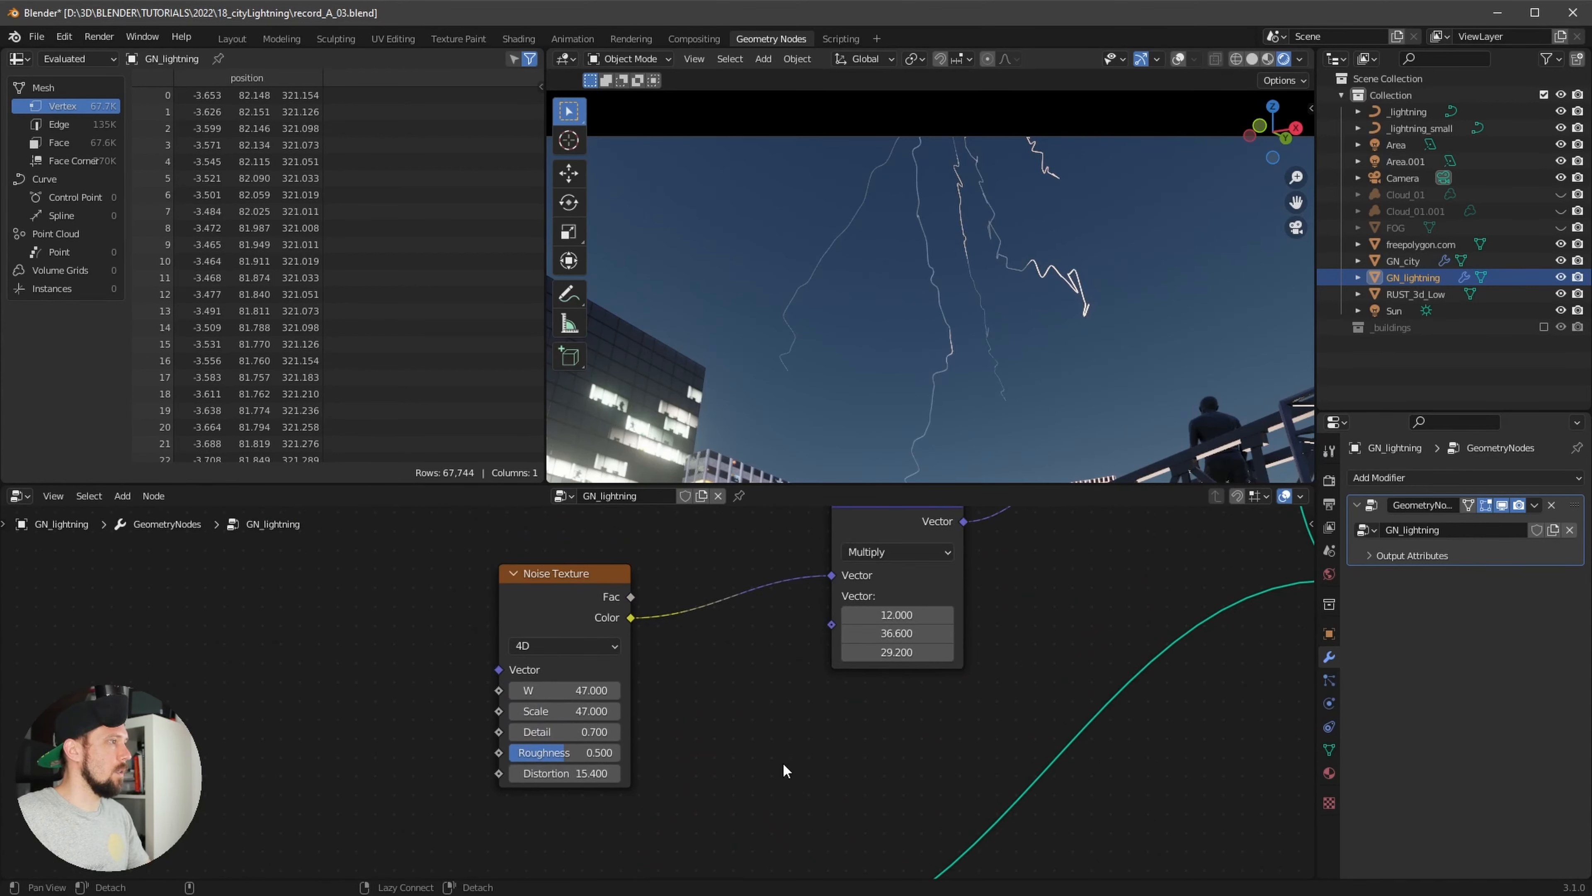
pyautogui.keyDown('alt'); pyautogui.moveTo(896, 632); pyautogui.dragTo(858, 675); pyautogui.keyUp('alt')
pyautogui.moveTo(856, 658); pyautogui.dragTo(359, 767)
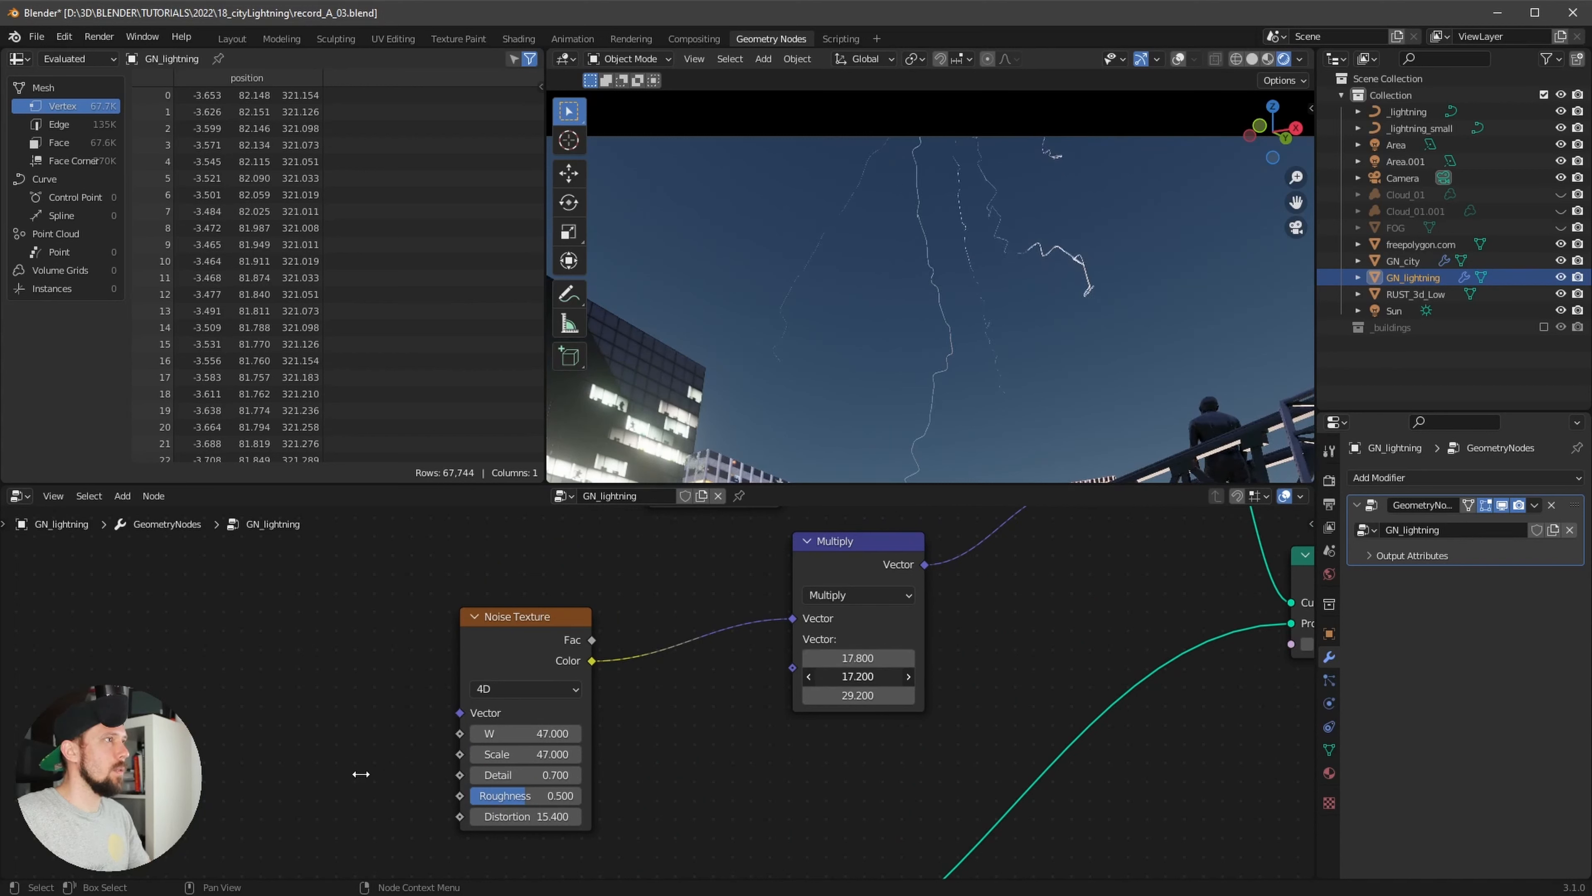
pyautogui.moveTo(857, 695); pyautogui.dragTo(565, 794)
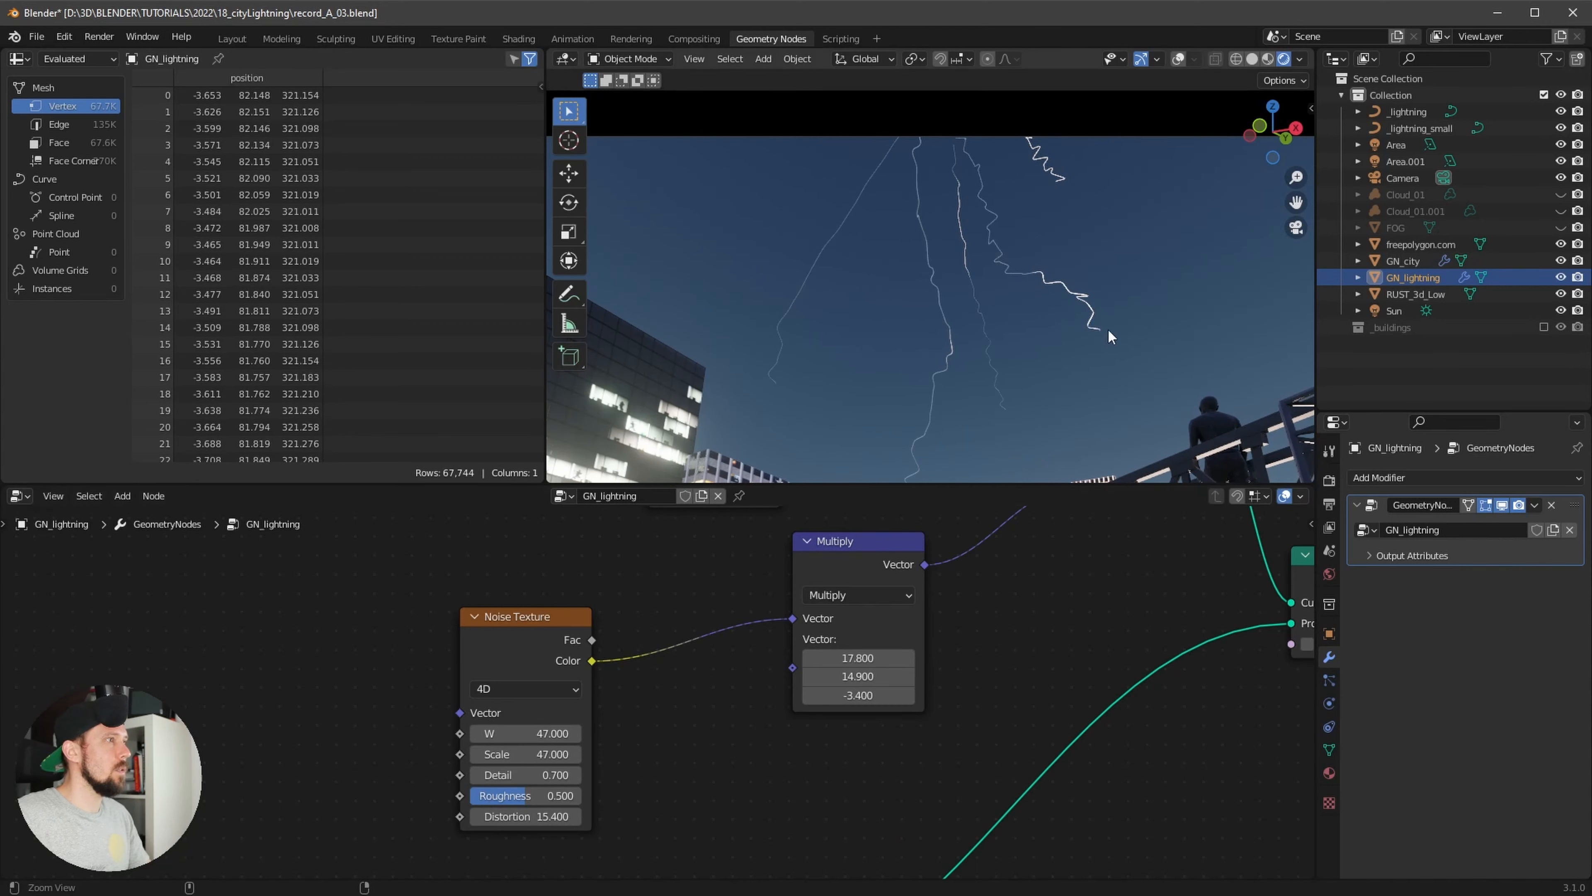
pyautogui.press('KP_0')
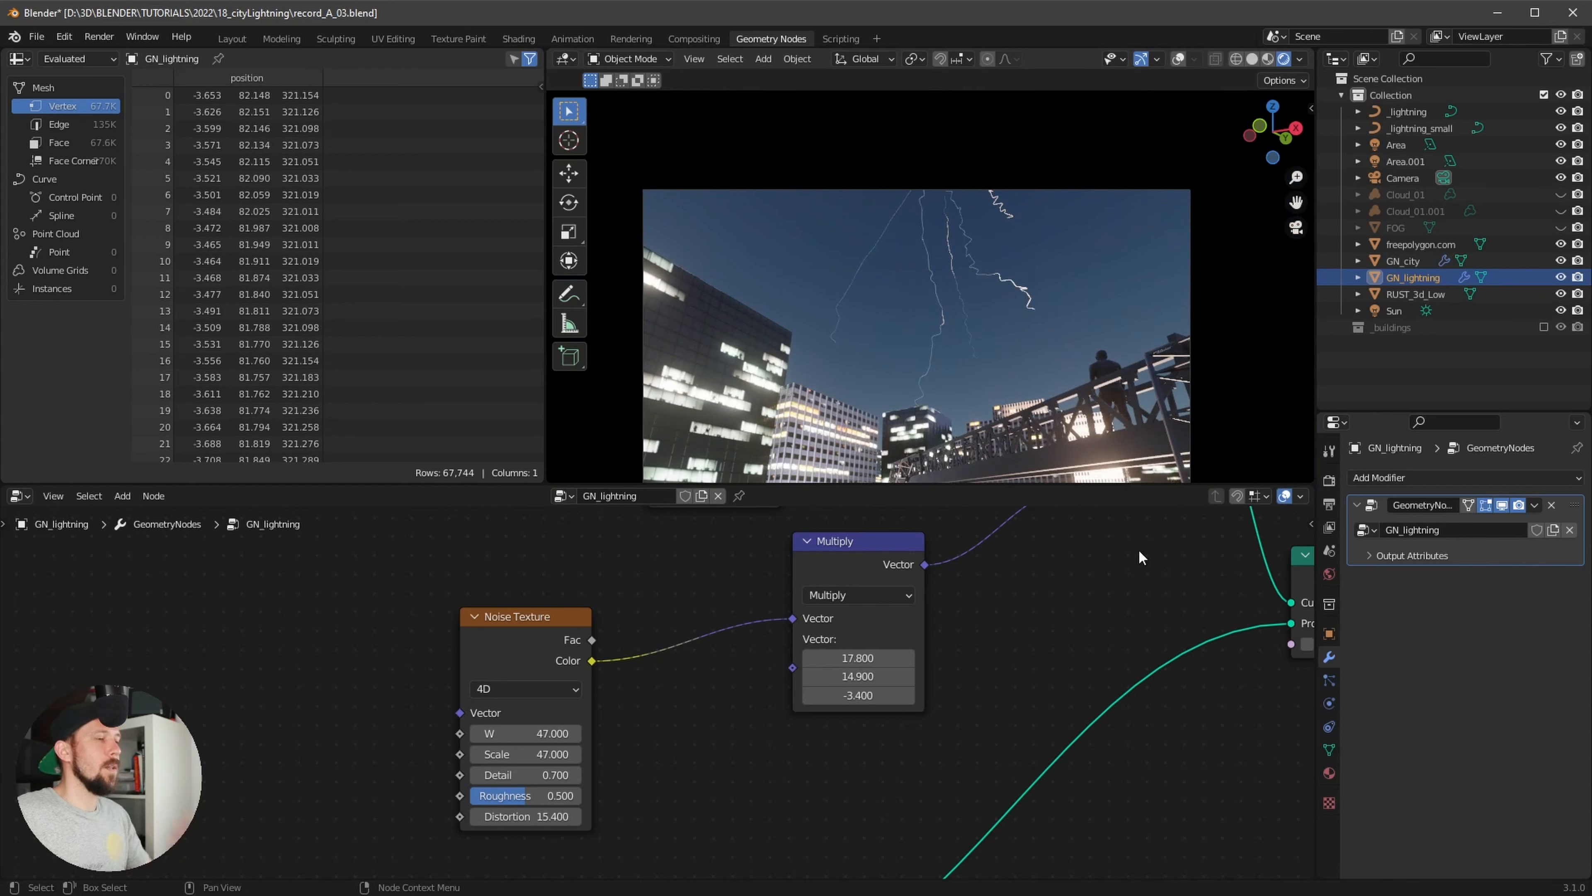
# Insert a Set Material node between Join Geometry and Group Output
pyautogui.keyDown('alt'); pyautogui.moveTo(1307, 567); pyautogui.dragTo(1008, 618); pyautogui.keyUp('alt')
pyautogui.scroll(-5, 1041, 614)
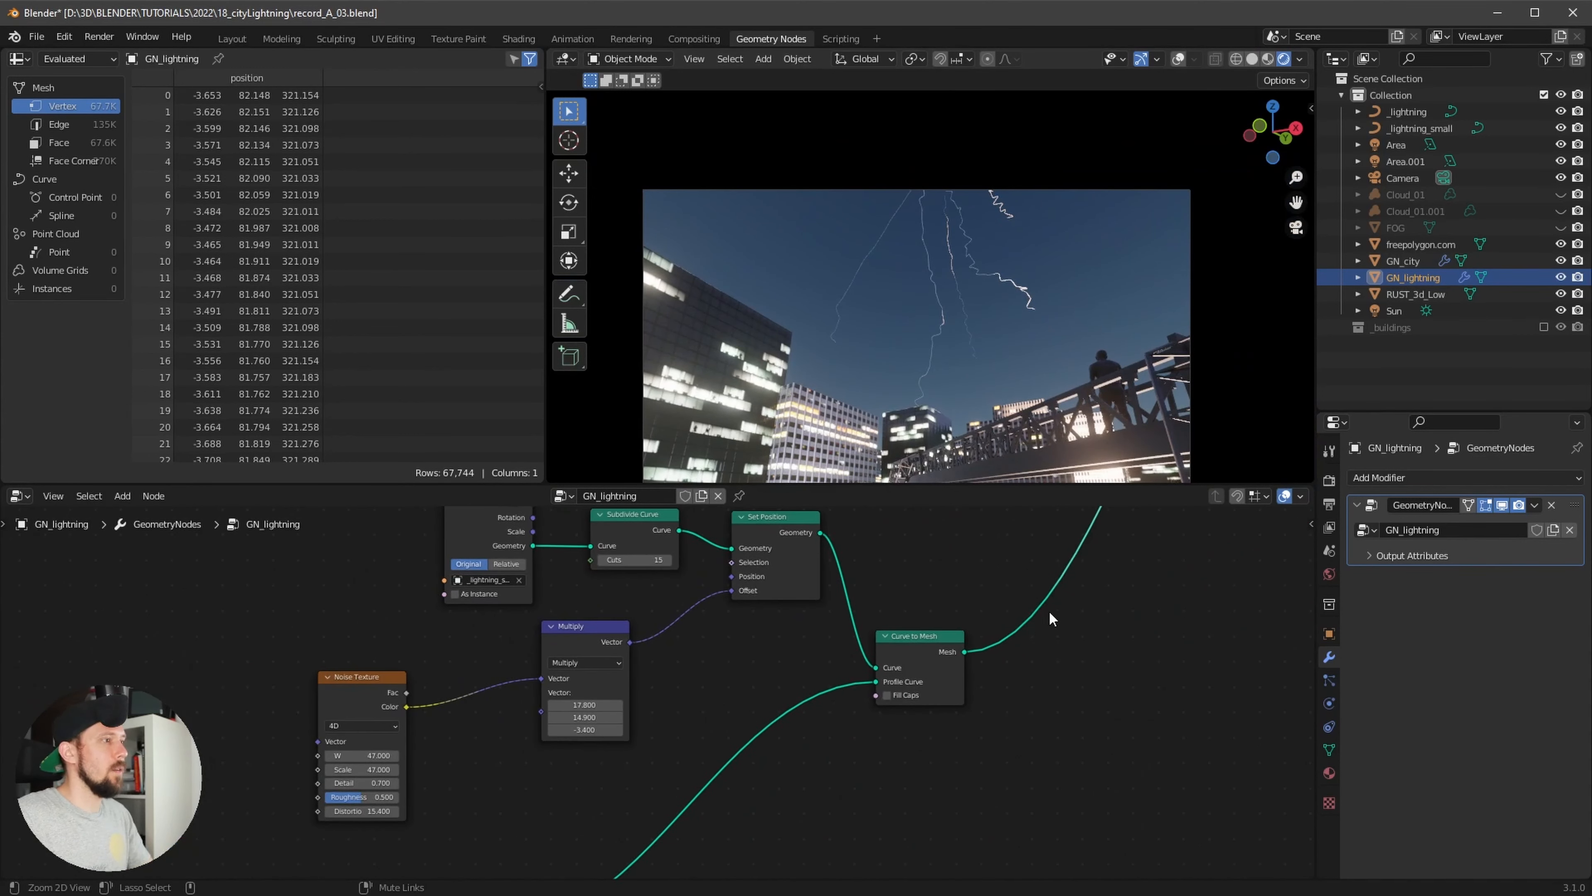
pyautogui.keyDown('alt'); pyautogui.moveTo(1285, 517); pyautogui.dragTo(1059, 626); pyautogui.keyUp('alt')
pyautogui.keyDown('alt'); pyautogui.moveTo(1166, 525); pyautogui.dragTo(920, 789); pyautogui.keyUp('alt')
pyautogui.keyDown('alt'); pyautogui.moveTo(1052, 572); pyautogui.dragTo(1213, 622); pyautogui.keyUp('alt')
pyautogui.hotkey('shift', 'a')
pyautogui.click(1030, 552)
pyautogui.write('mater')
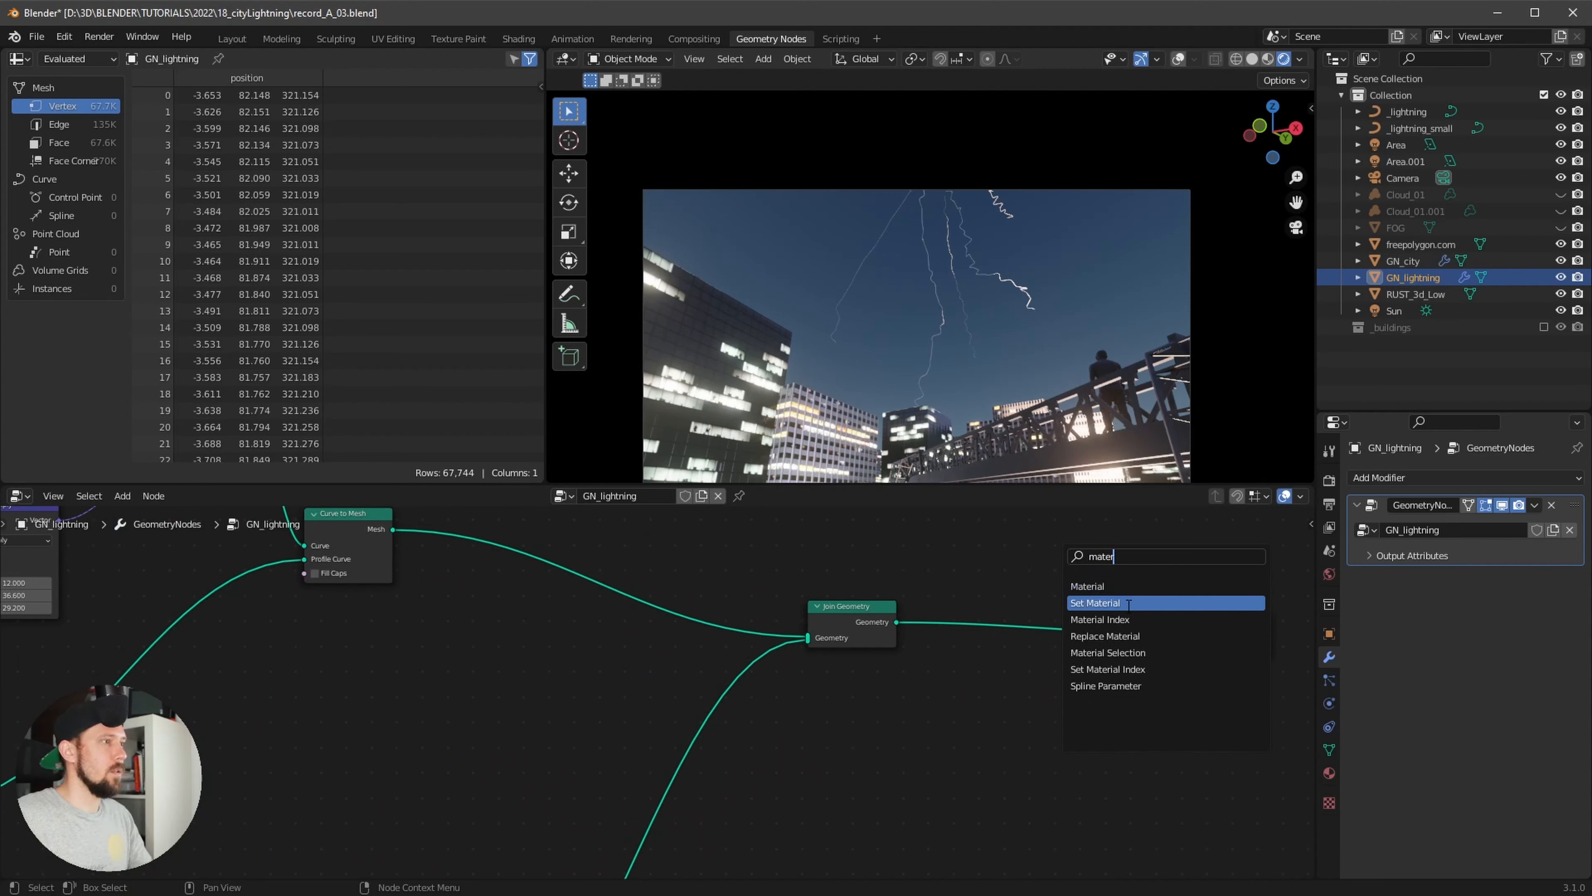
pyautogui.click(1104, 602)
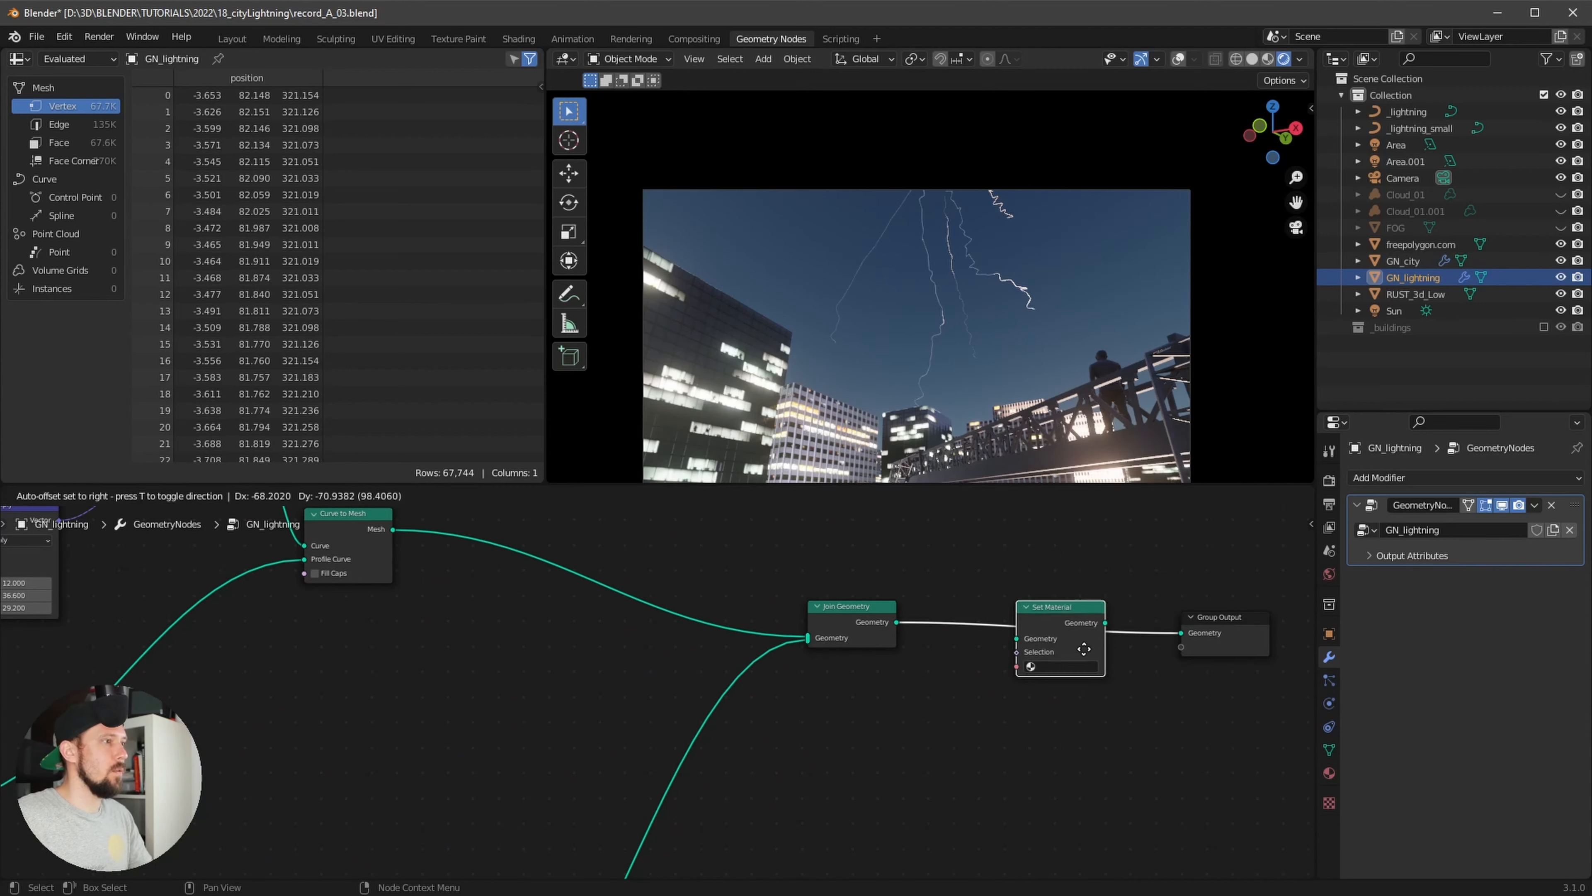
pyautogui.click(1125, 648)
# Create a new material on GN_lightning and name it M_lightning
pyautogui.click(1329, 773)
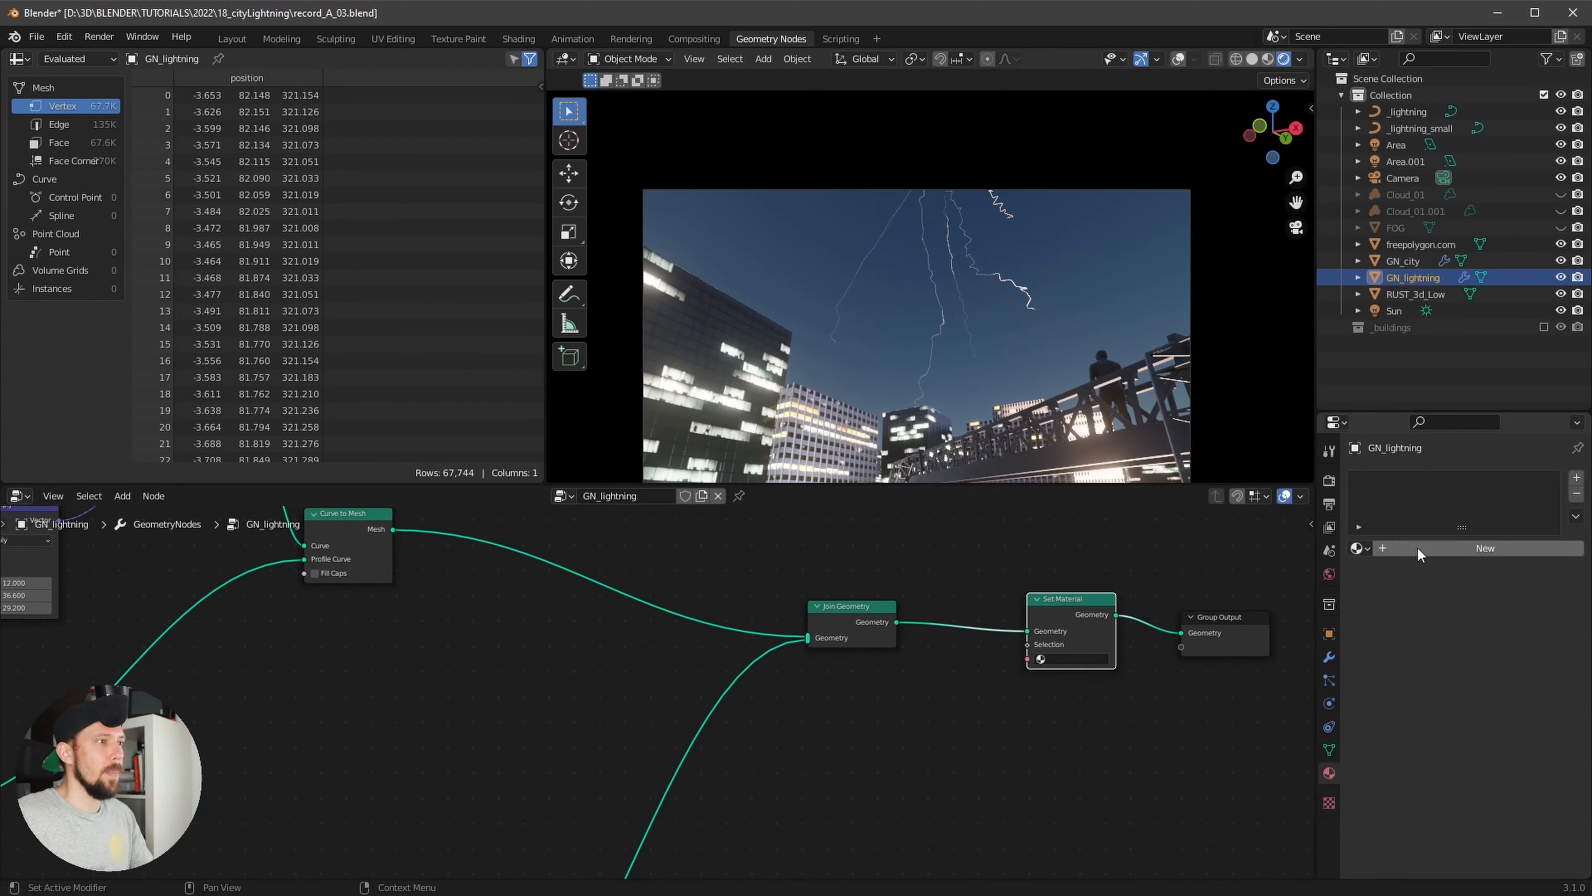
pyautogui.click(1450, 552)
pyautogui.doubleClick(1431, 548)
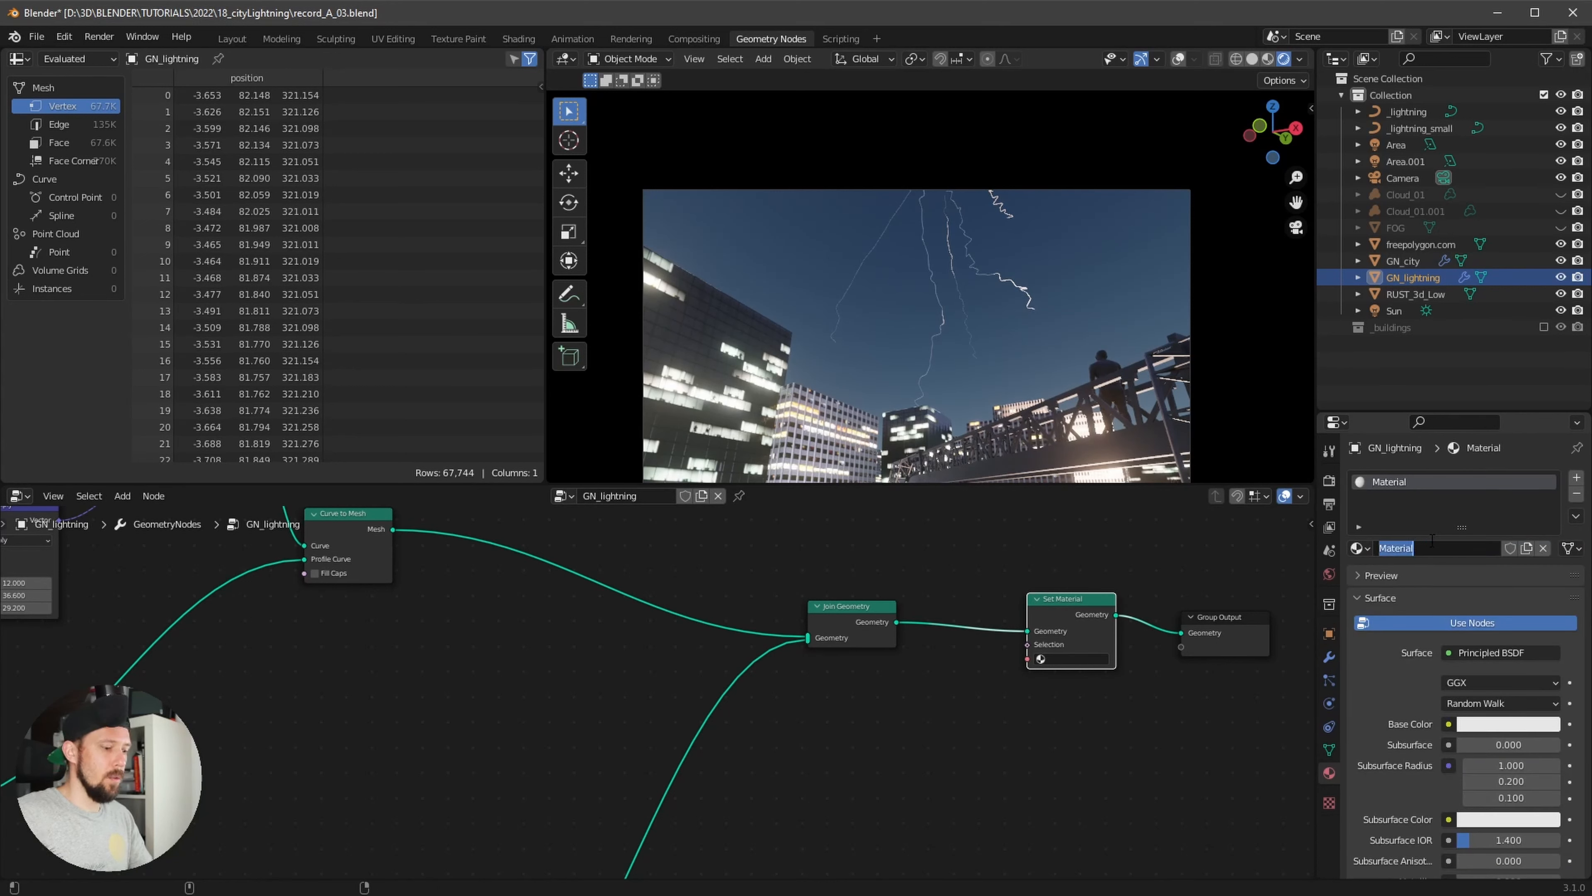
pyautogui.write('M')
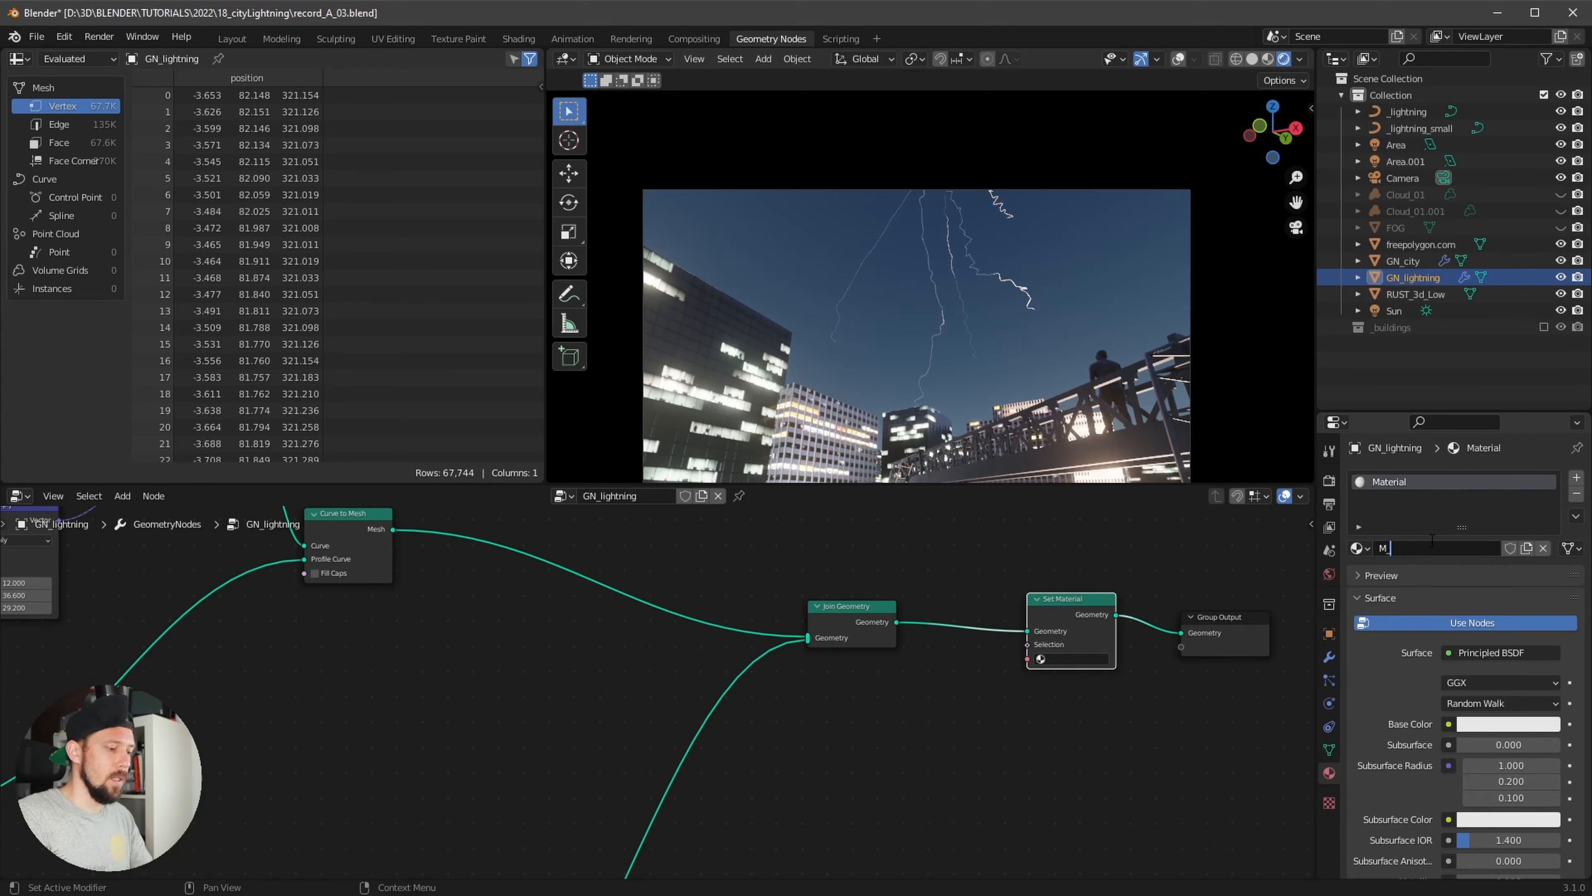
pyautogui.write('_lightning')
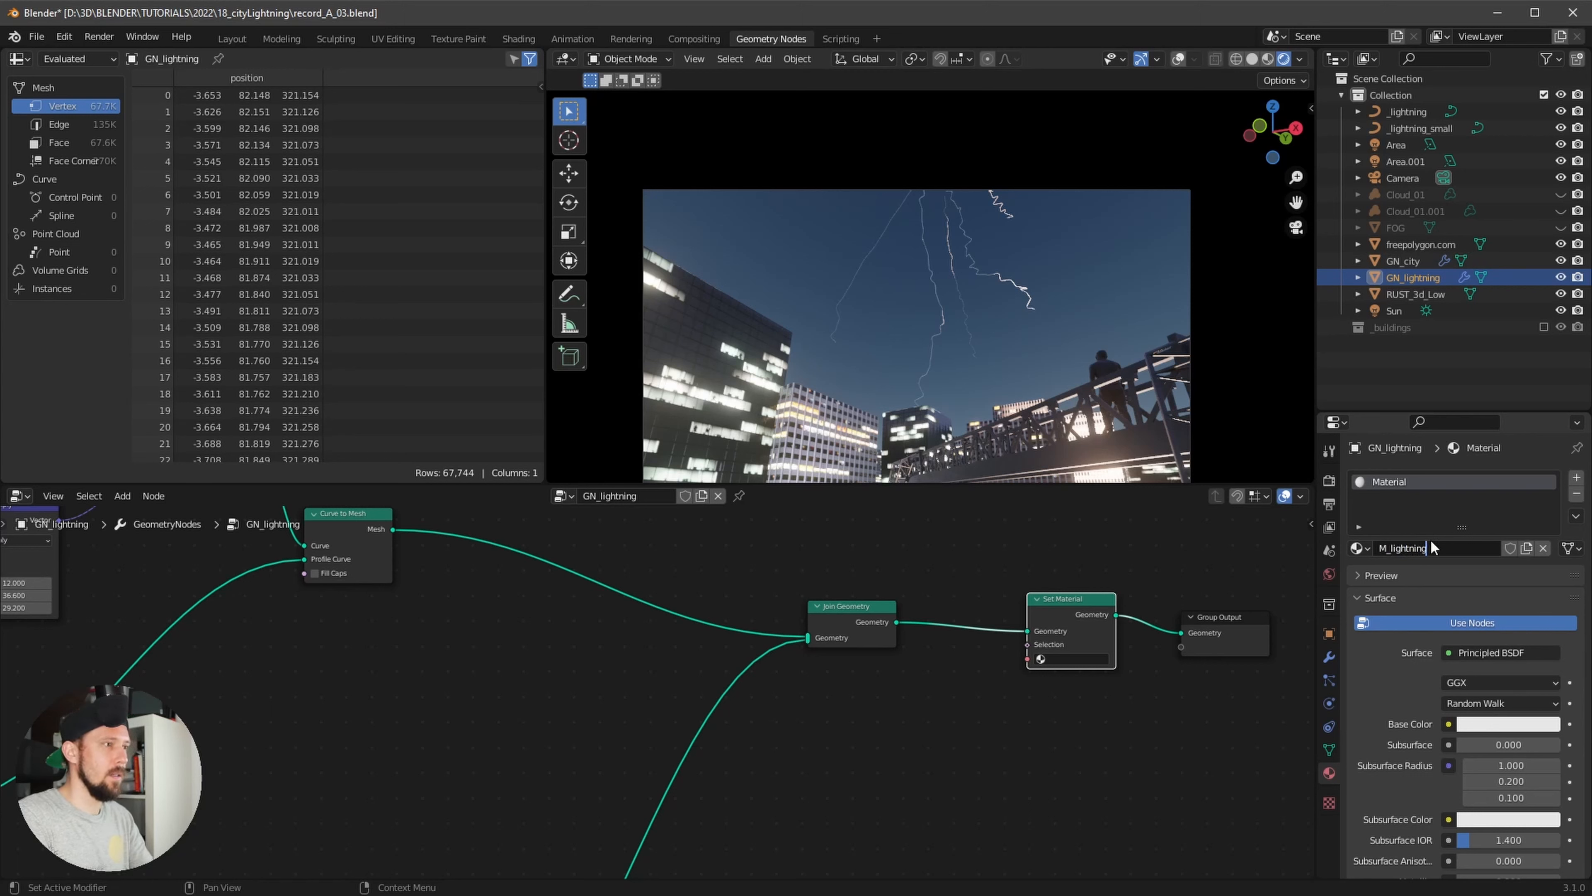
pyautogui.press('Return')
# Assign M_lightning as the material in the Set Material node
pyautogui.click(1076, 659)
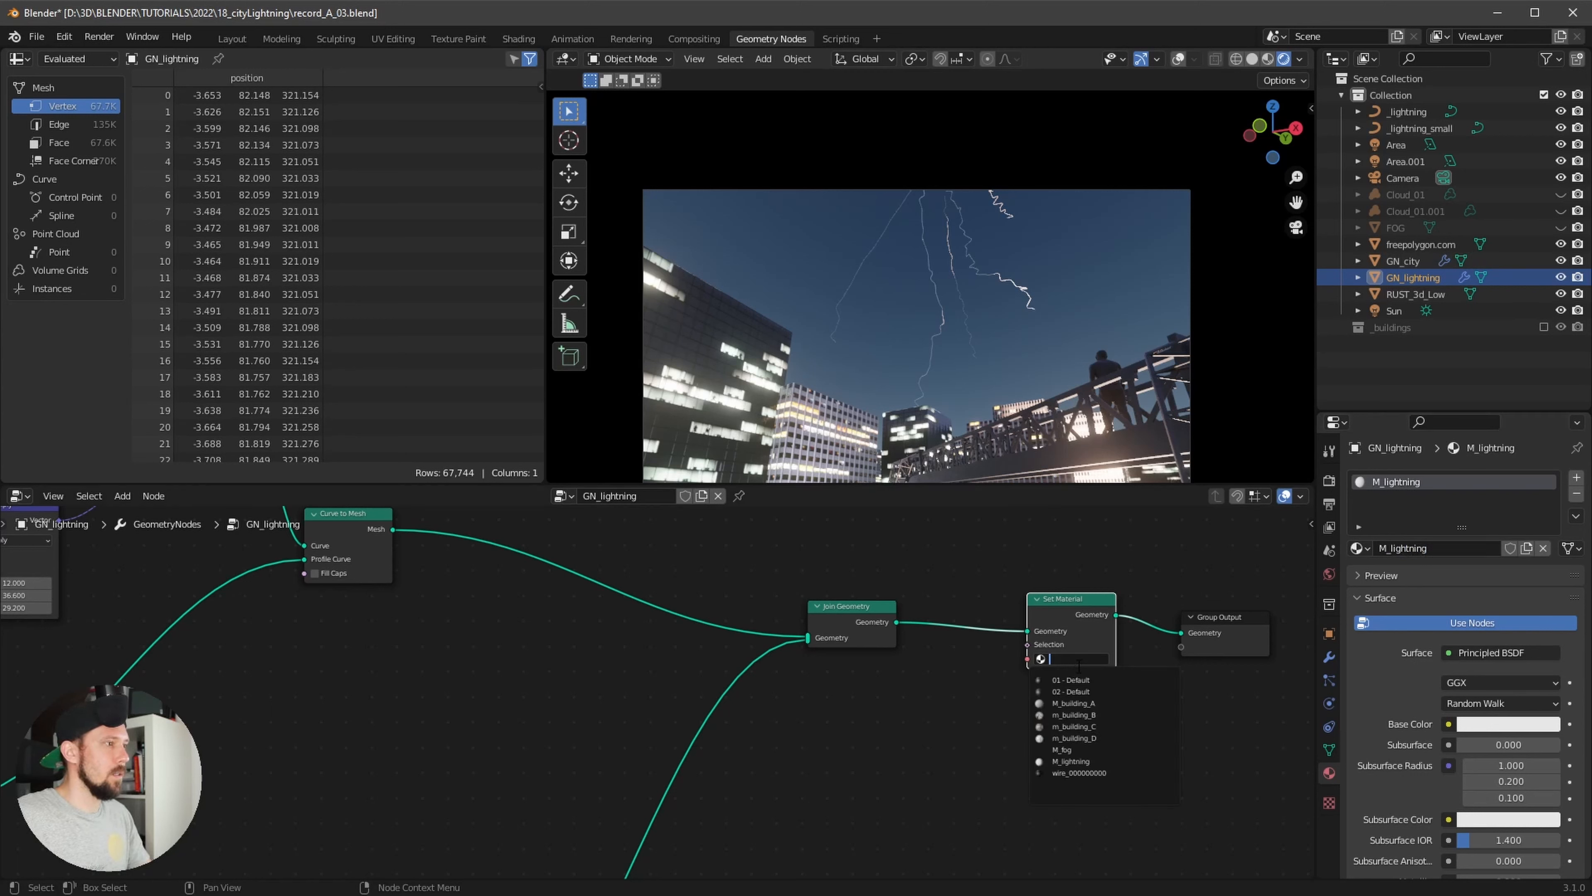
pyautogui.write('ligh')
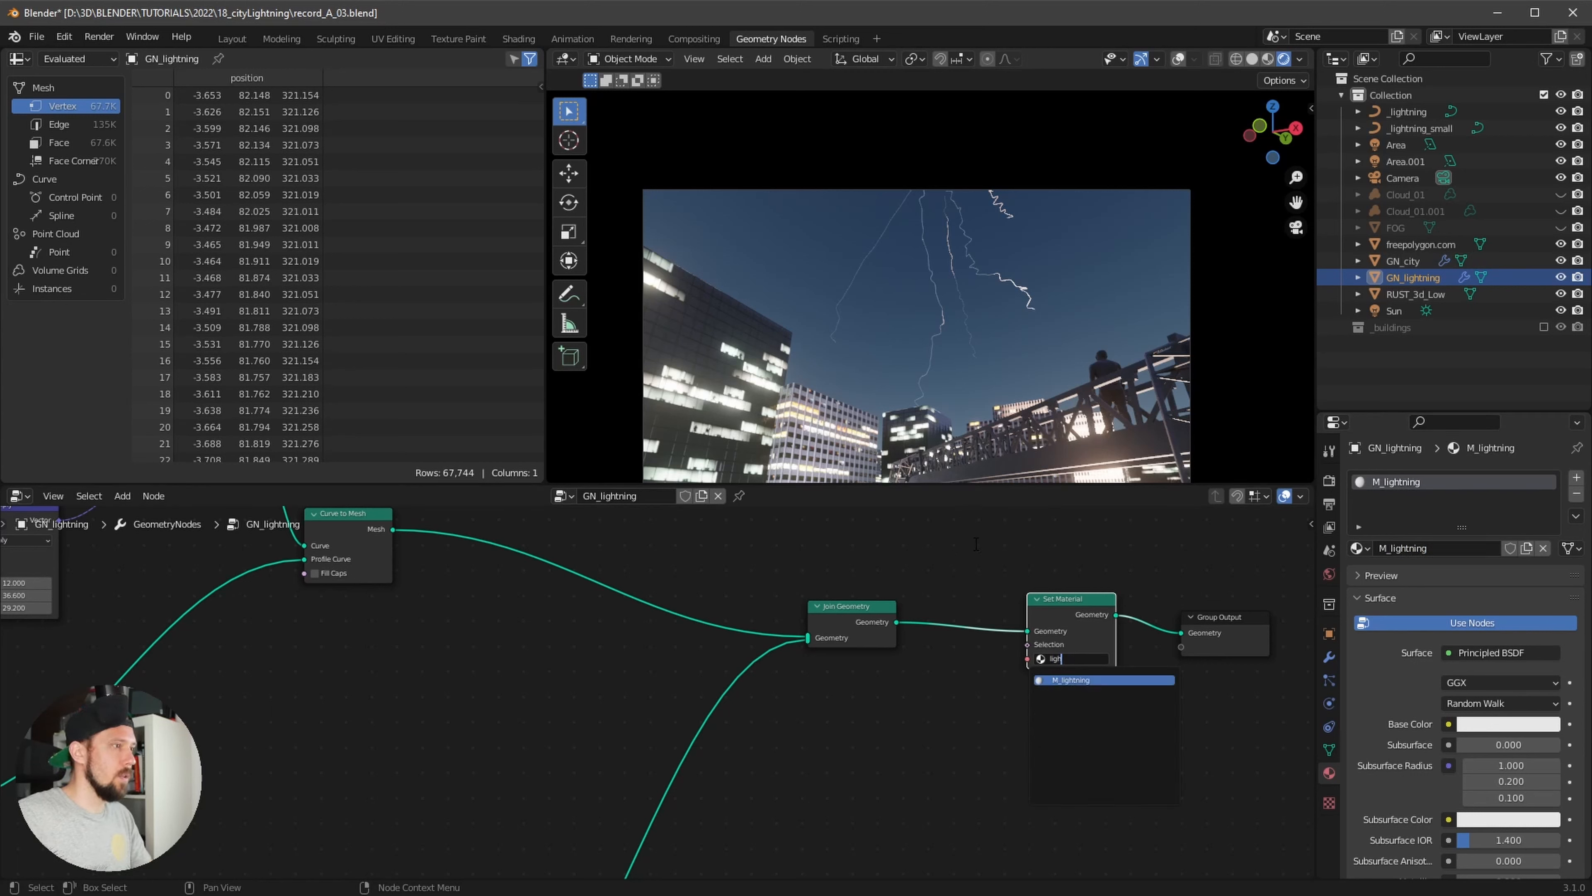
pyautogui.click(1091, 681)
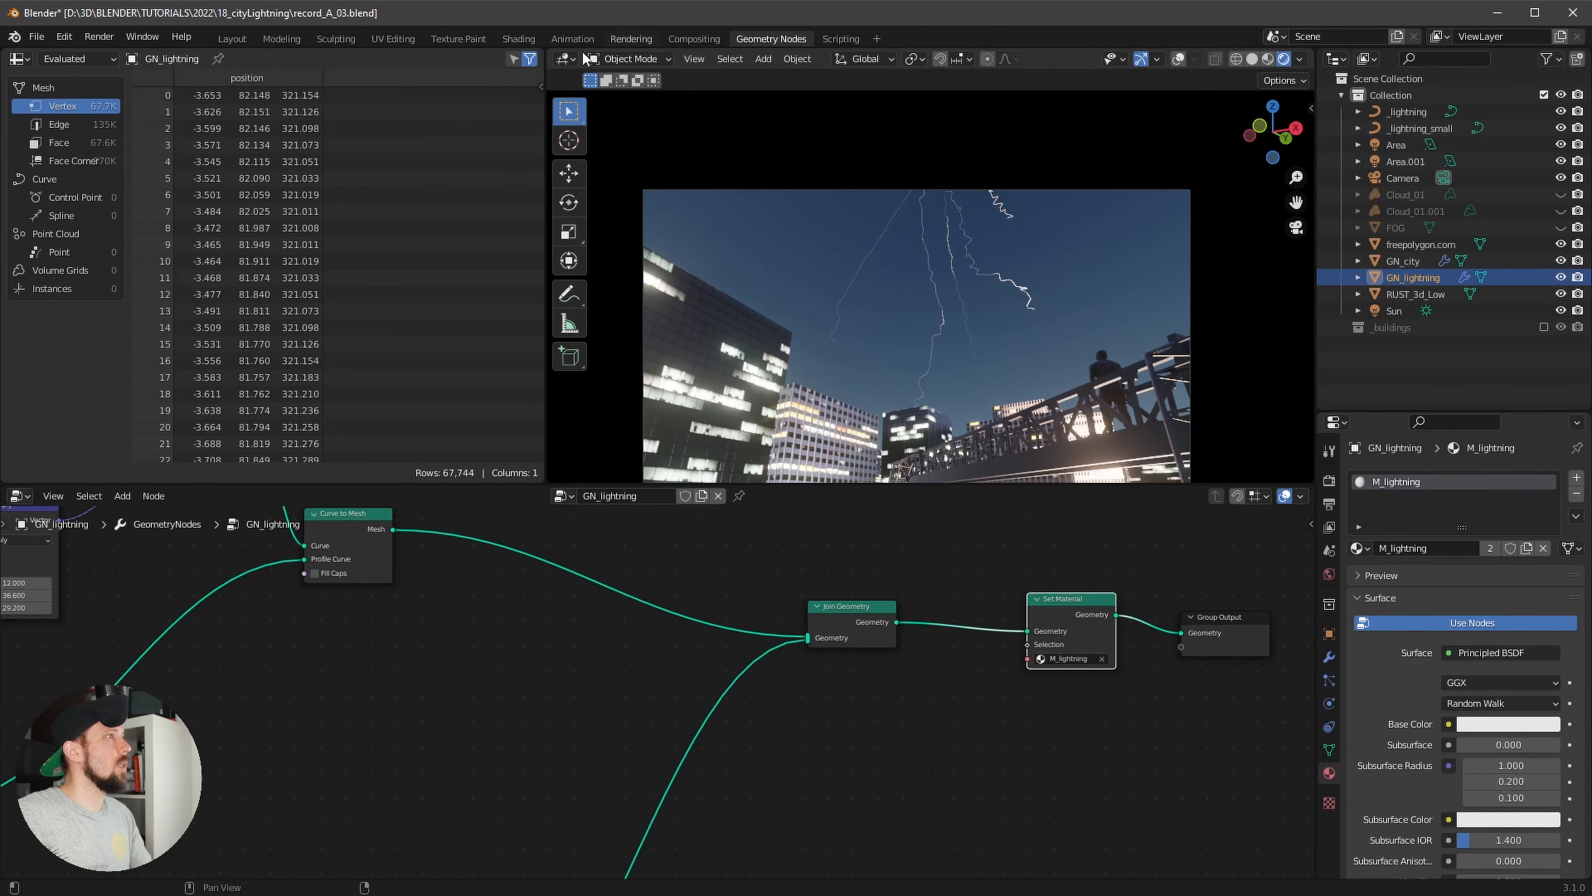
# Switch to the Shading workspace with a rendered viewport and set M_lightning's emission color to white
pyautogui.click(518, 38)
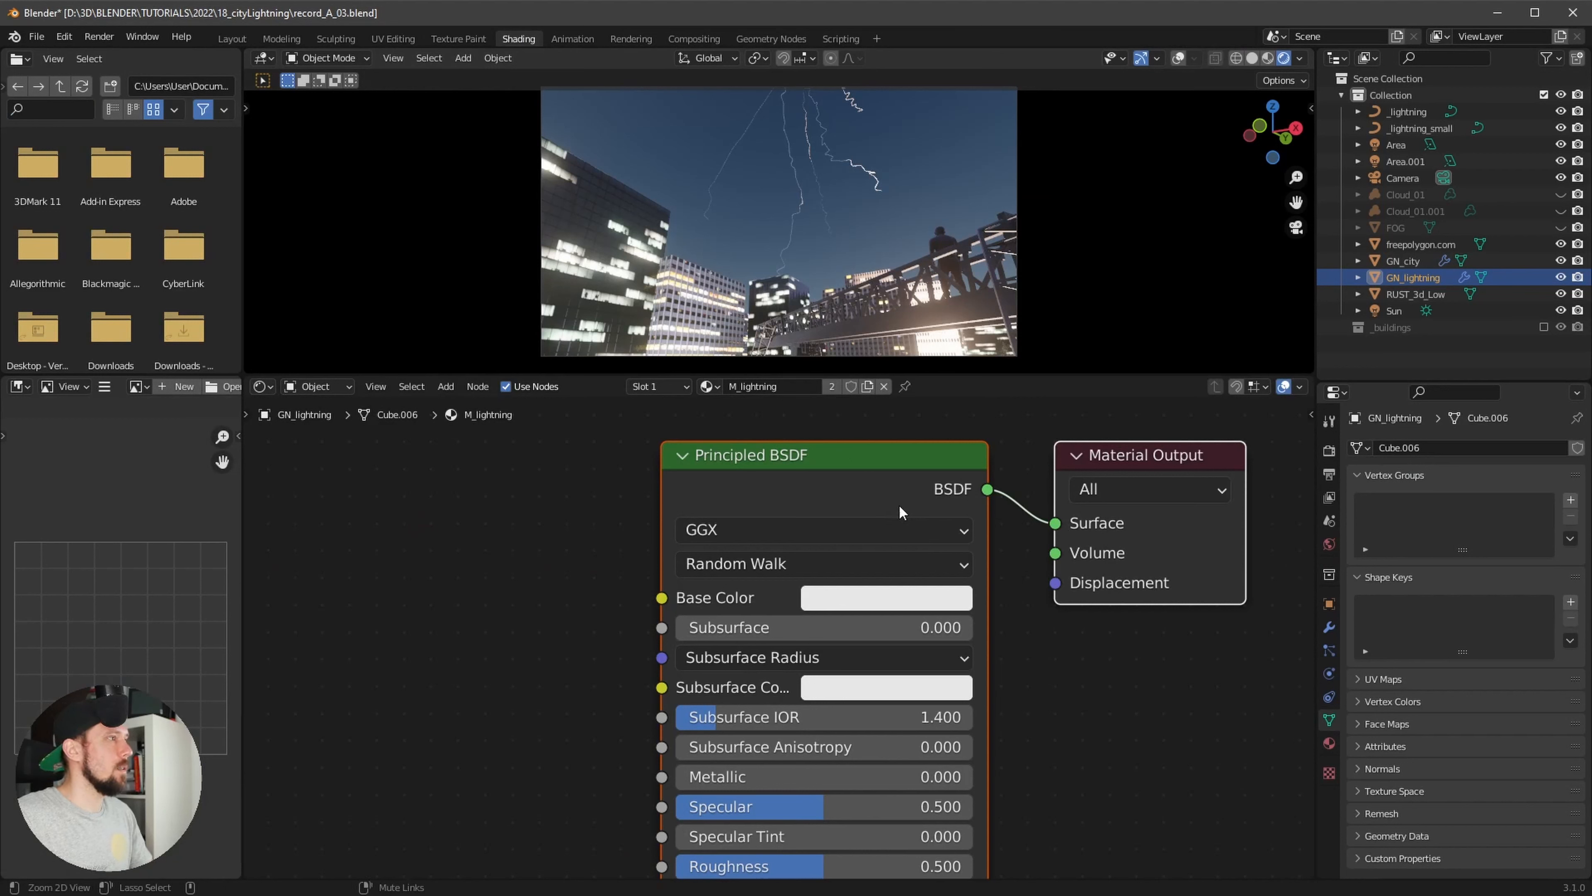
pyautogui.scroll(-2, 899, 512)
pyautogui.press('z')
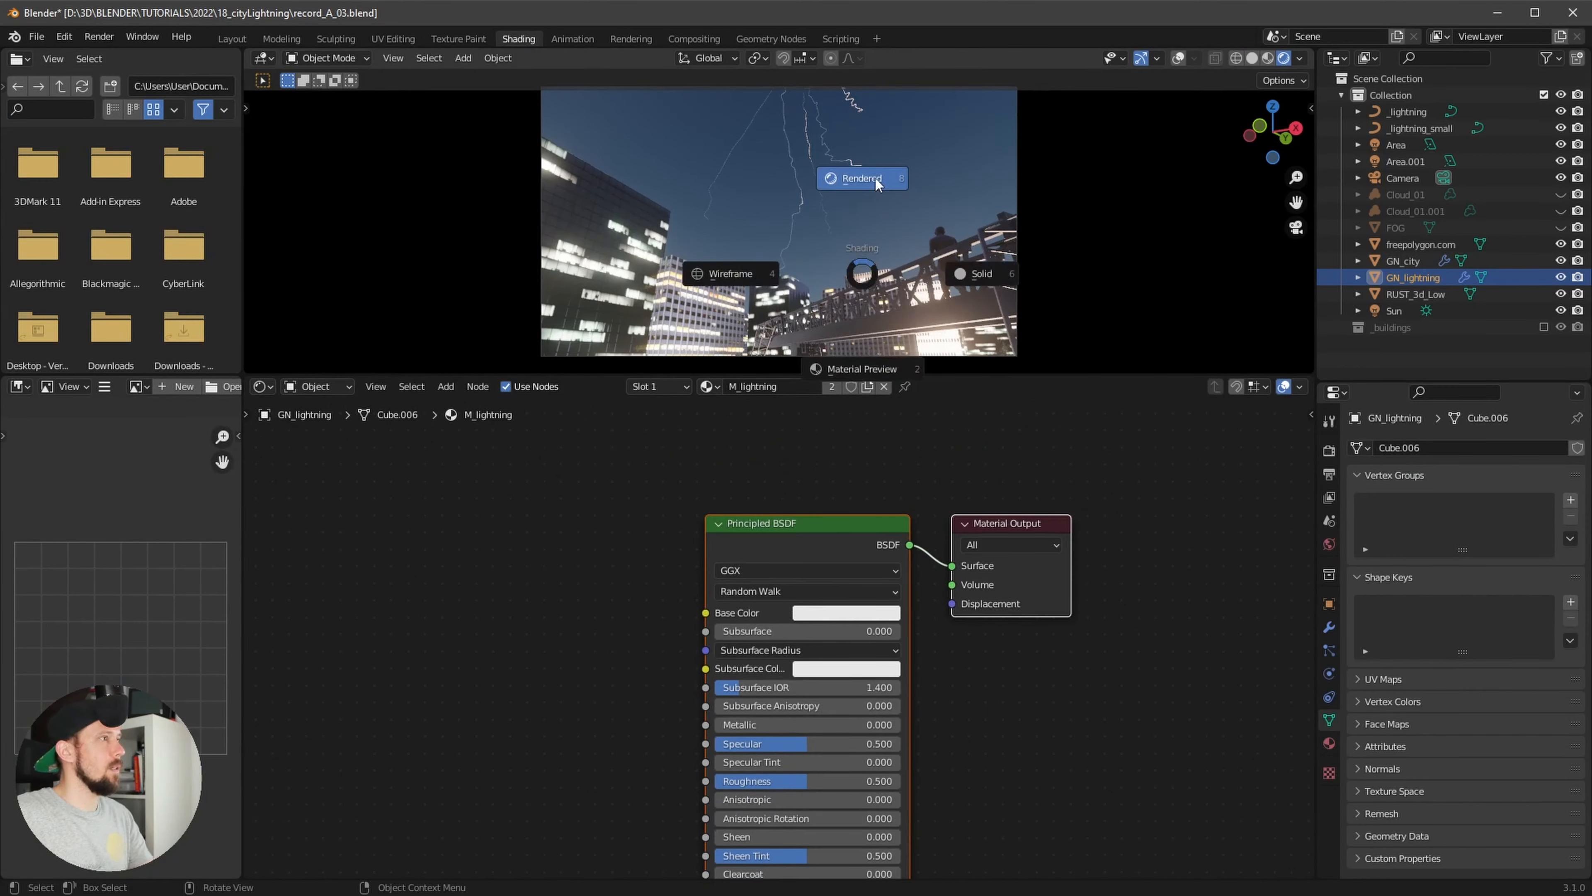
pyautogui.click(875, 178)
pyautogui.moveTo(992, 753); pyautogui.dragTo(1001, 585, button='middle')
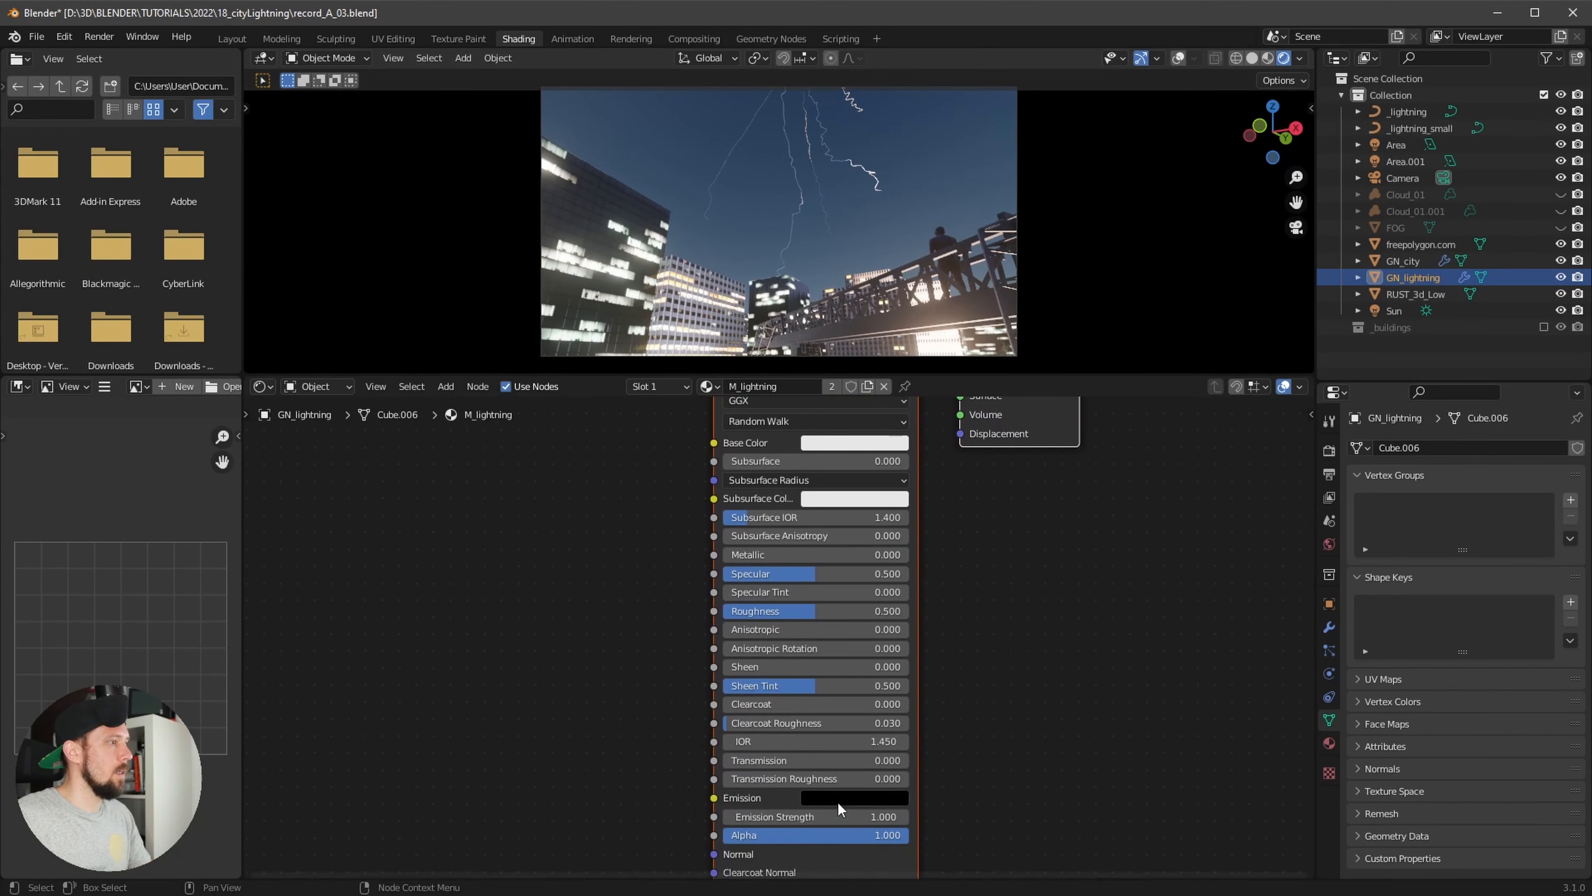
pyautogui.click(840, 804)
pyautogui.moveTo(951, 650); pyautogui.dragTo(948, 555)
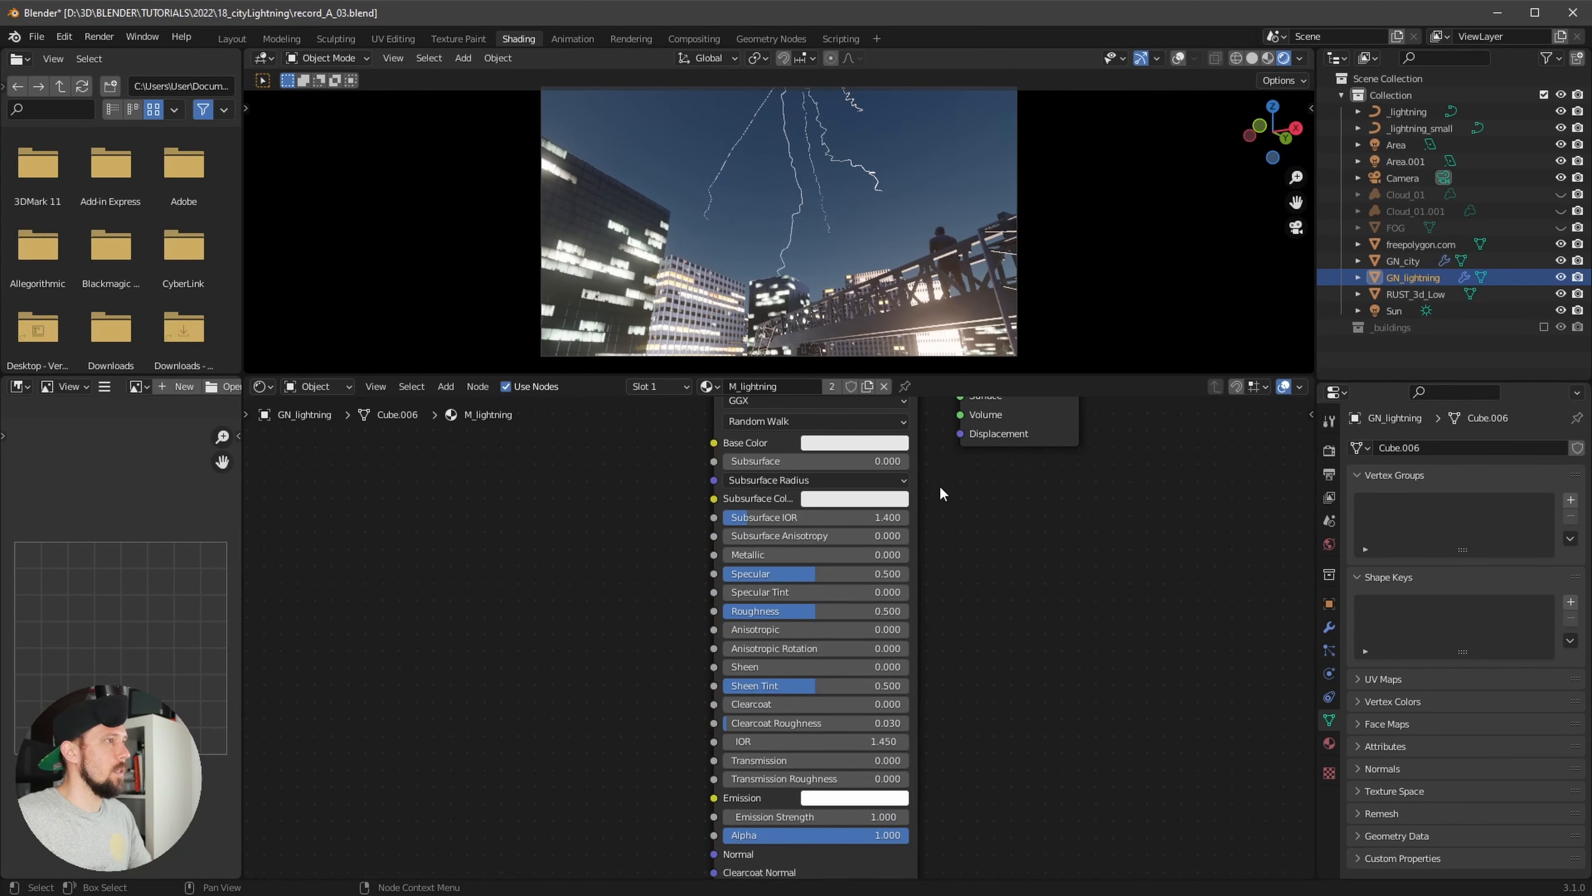
# Tint M_lightning's emission color to a light violet-blue and set the emission strength to 50
pyautogui.click(891, 795)
pyautogui.moveTo(876, 613); pyautogui.dragTo(891, 604)
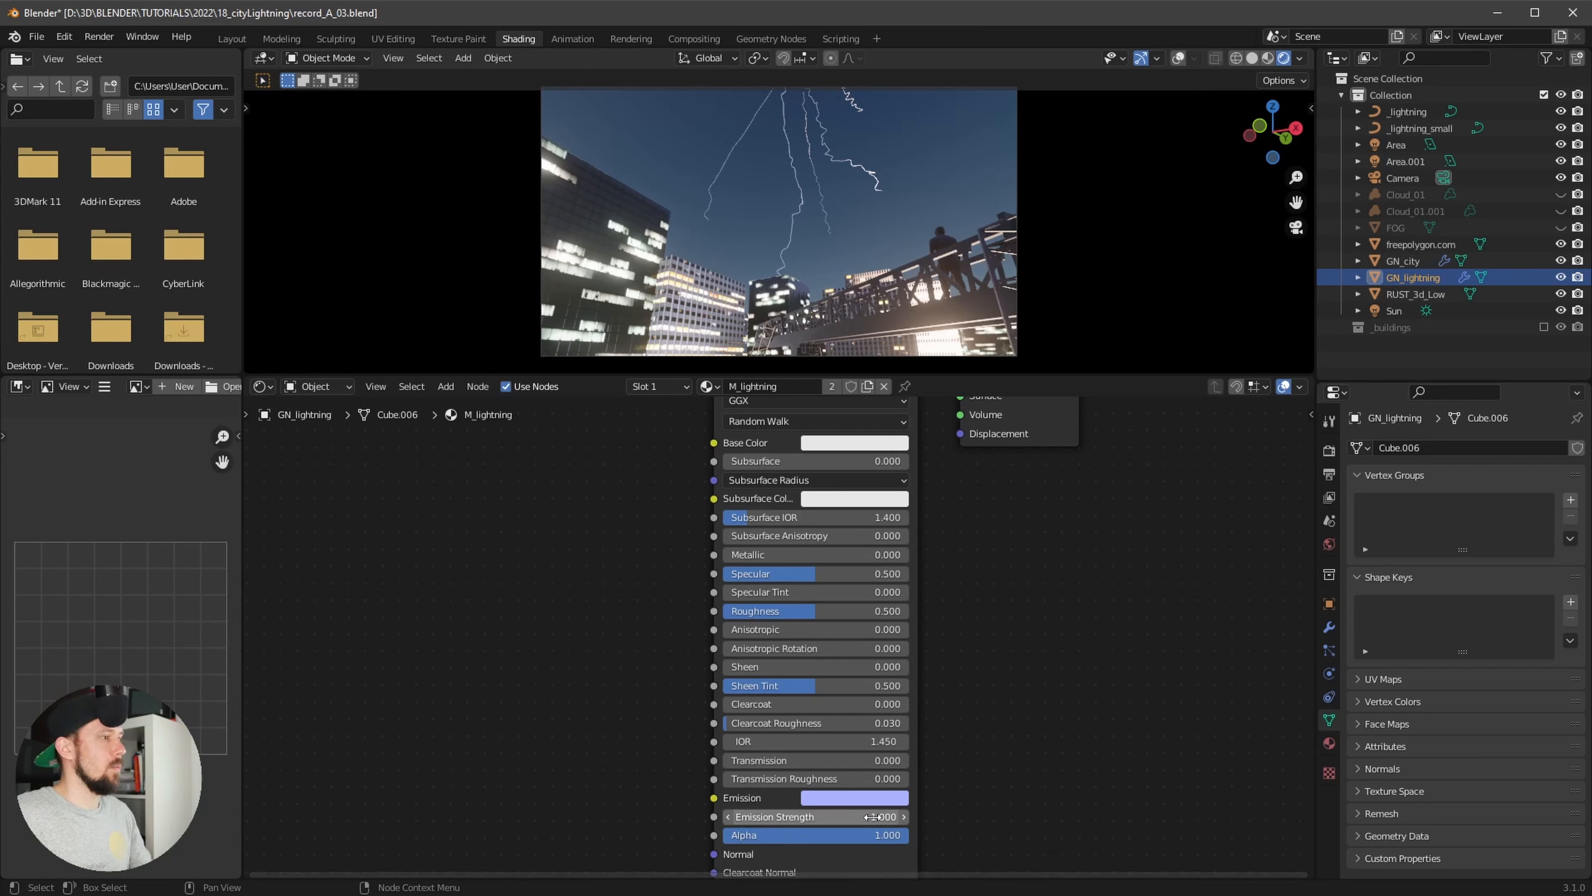
pyautogui.click(886, 815)
pyautogui.write('50')
pyautogui.press('Return')
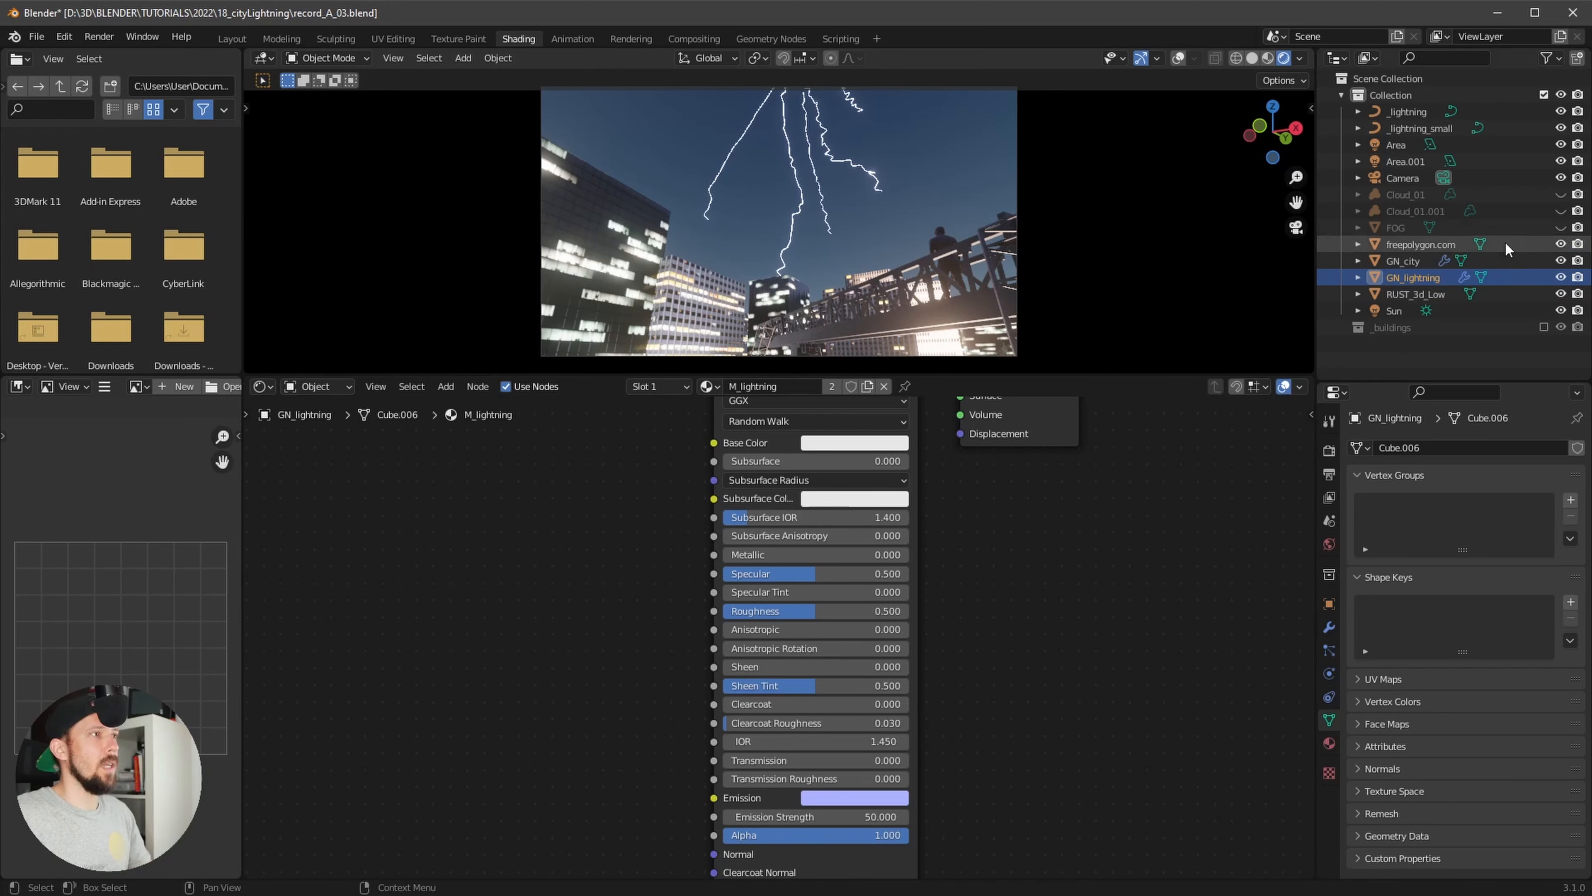
# Show FOG, Cloud_01 and Cloud_01.001 in the viewport and inspect the glowing lightning without overlays
pyautogui.moveTo(1560, 228); pyautogui.dragTo(1561, 194)
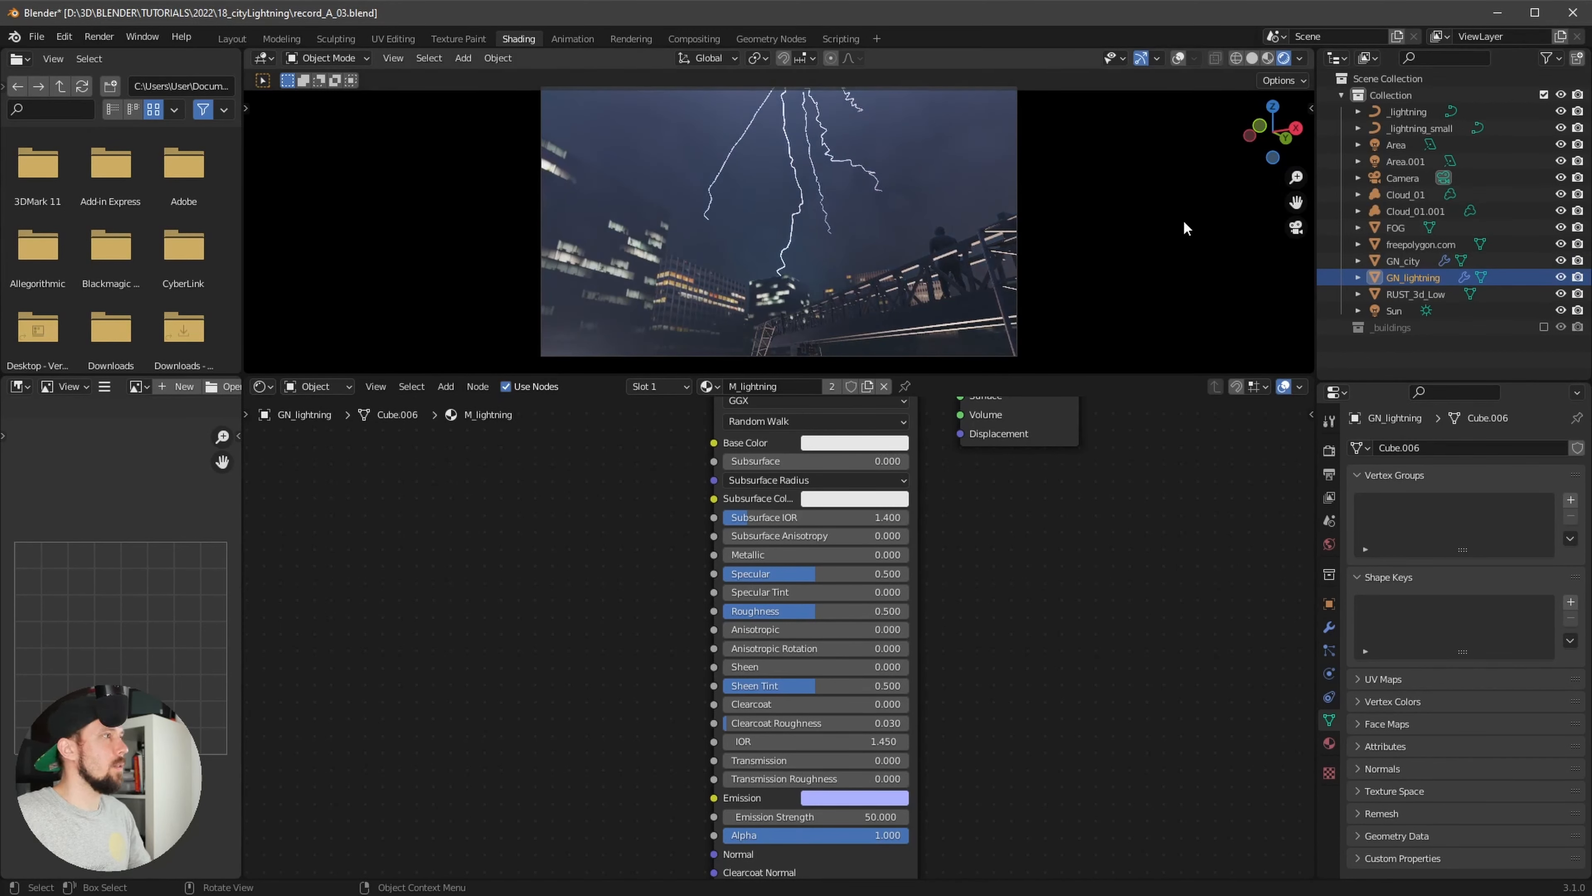
pyautogui.click(1178, 58)
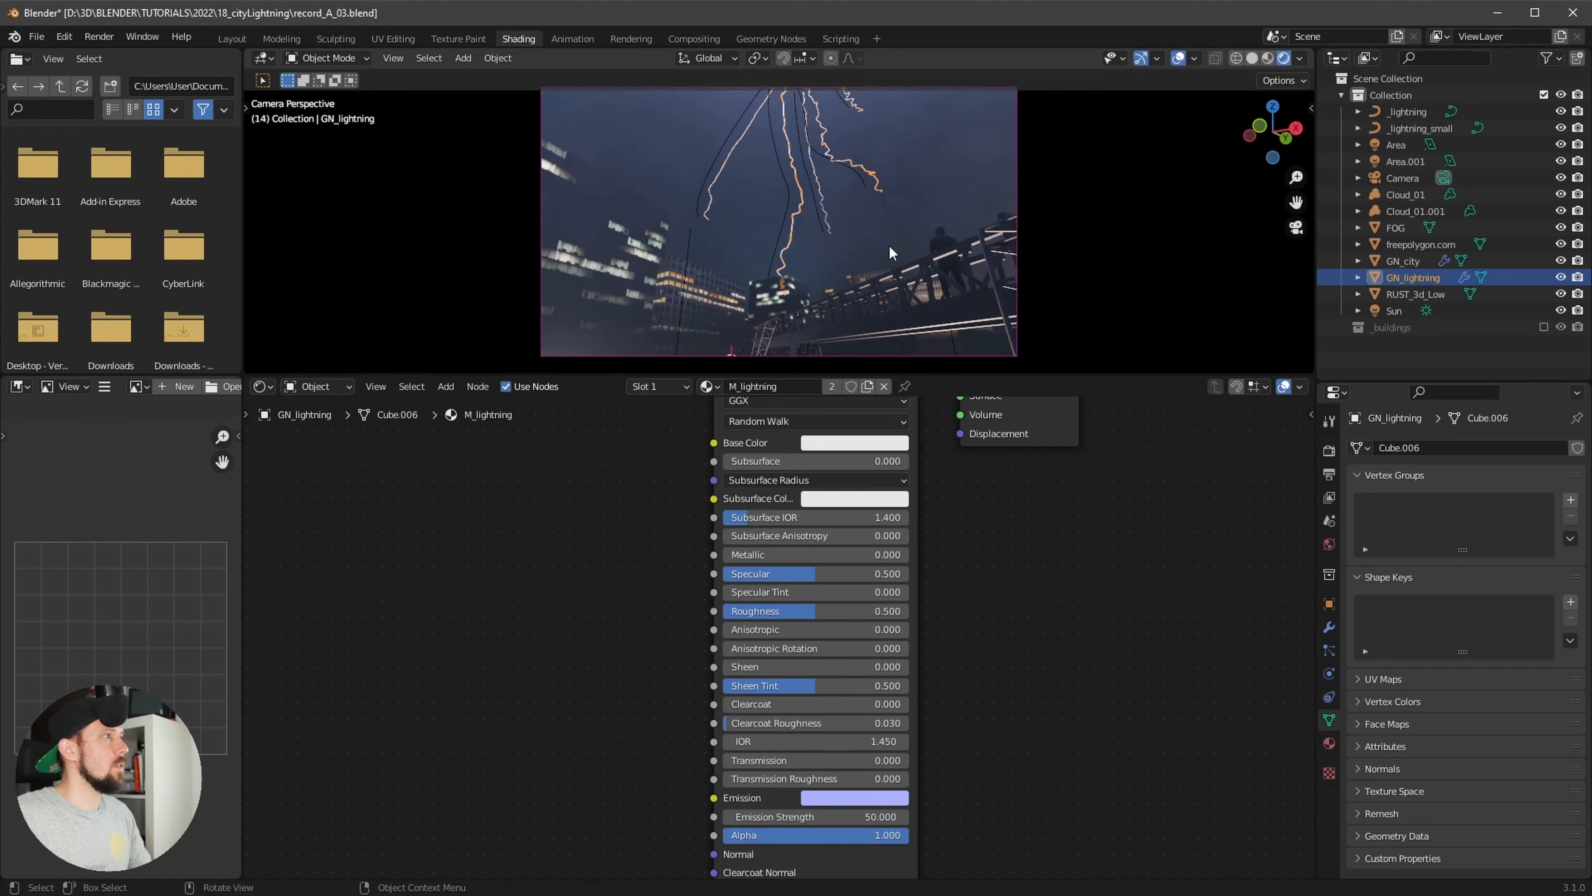
pyautogui.click(1178, 58)
pyautogui.scroll(4, 890, 238)
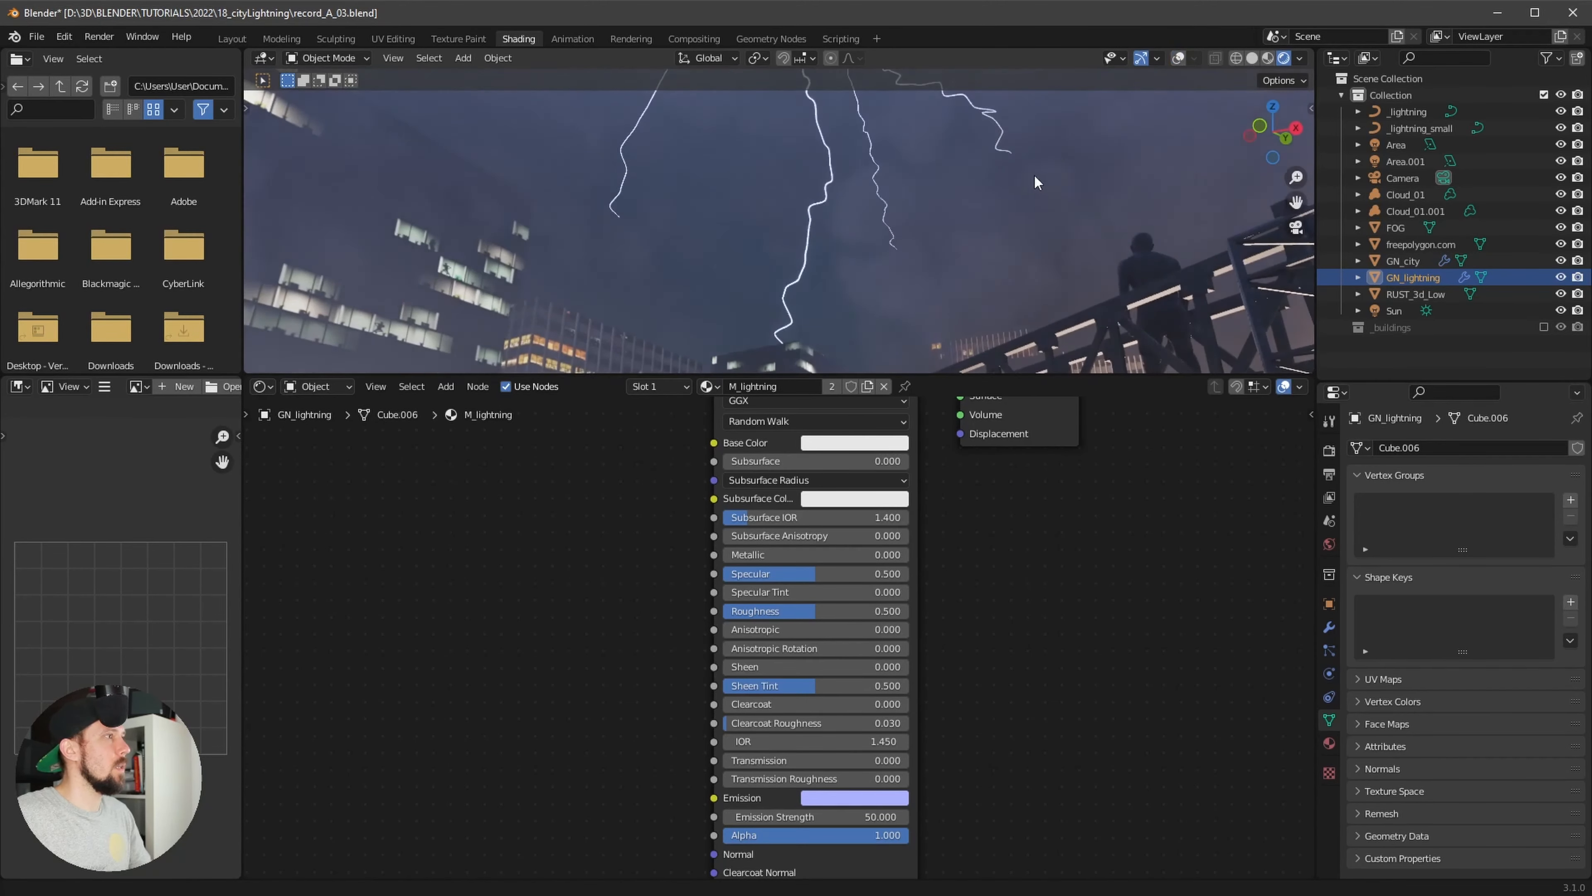
pyautogui.scroll(-5, 990, 210)
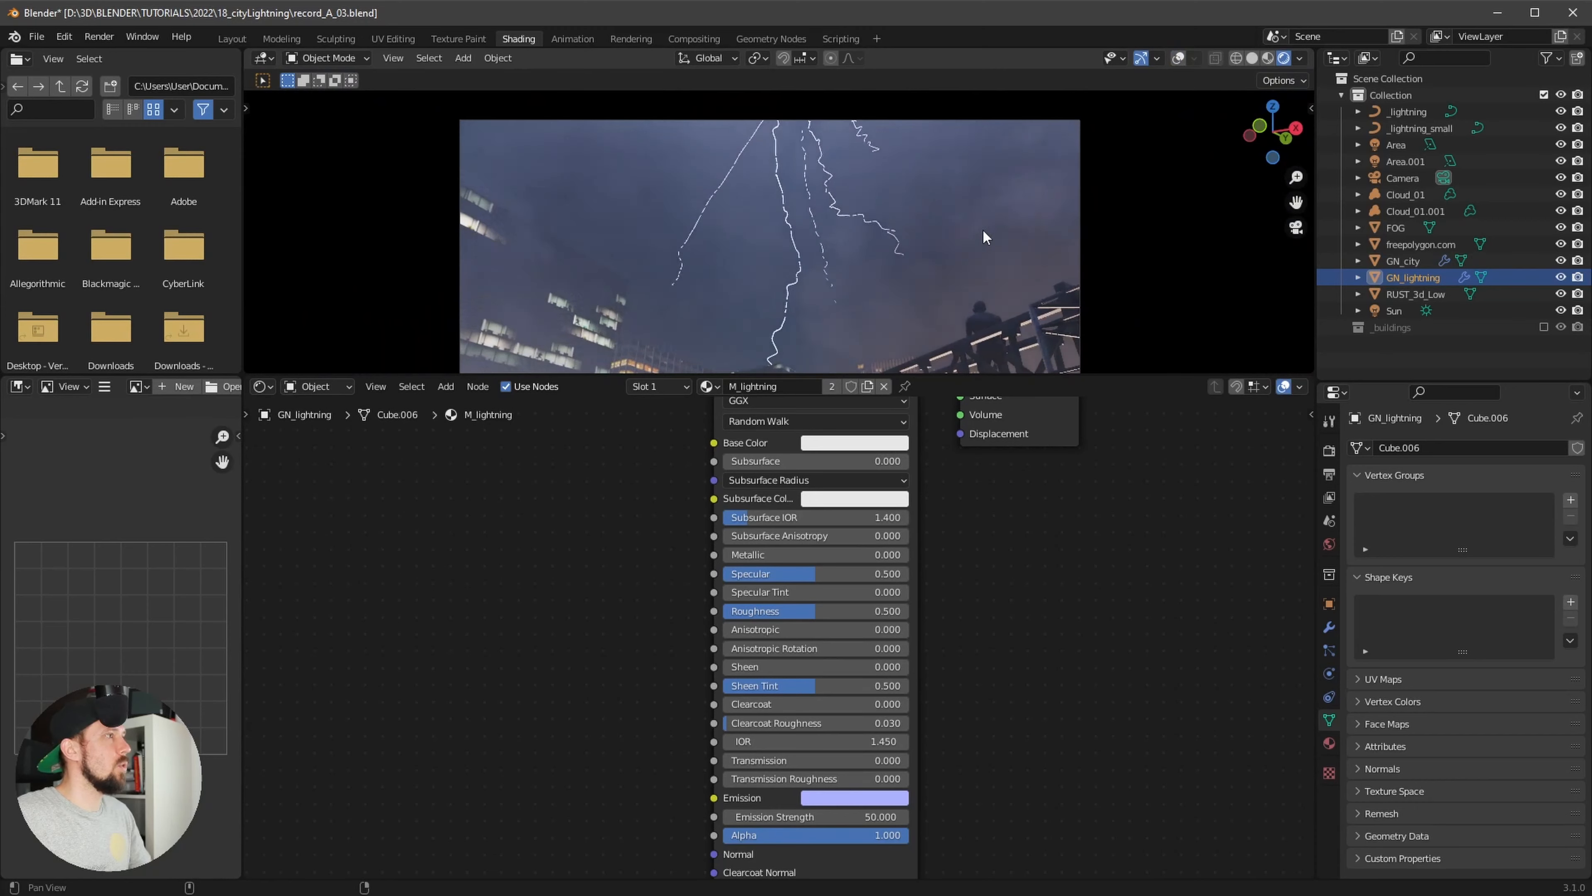
# Switch to the Geometry Nodes workspace and set the radius of the smaller branches' Curve Circle node to 0.04 m
pyautogui.scroll(2, 971, 257)
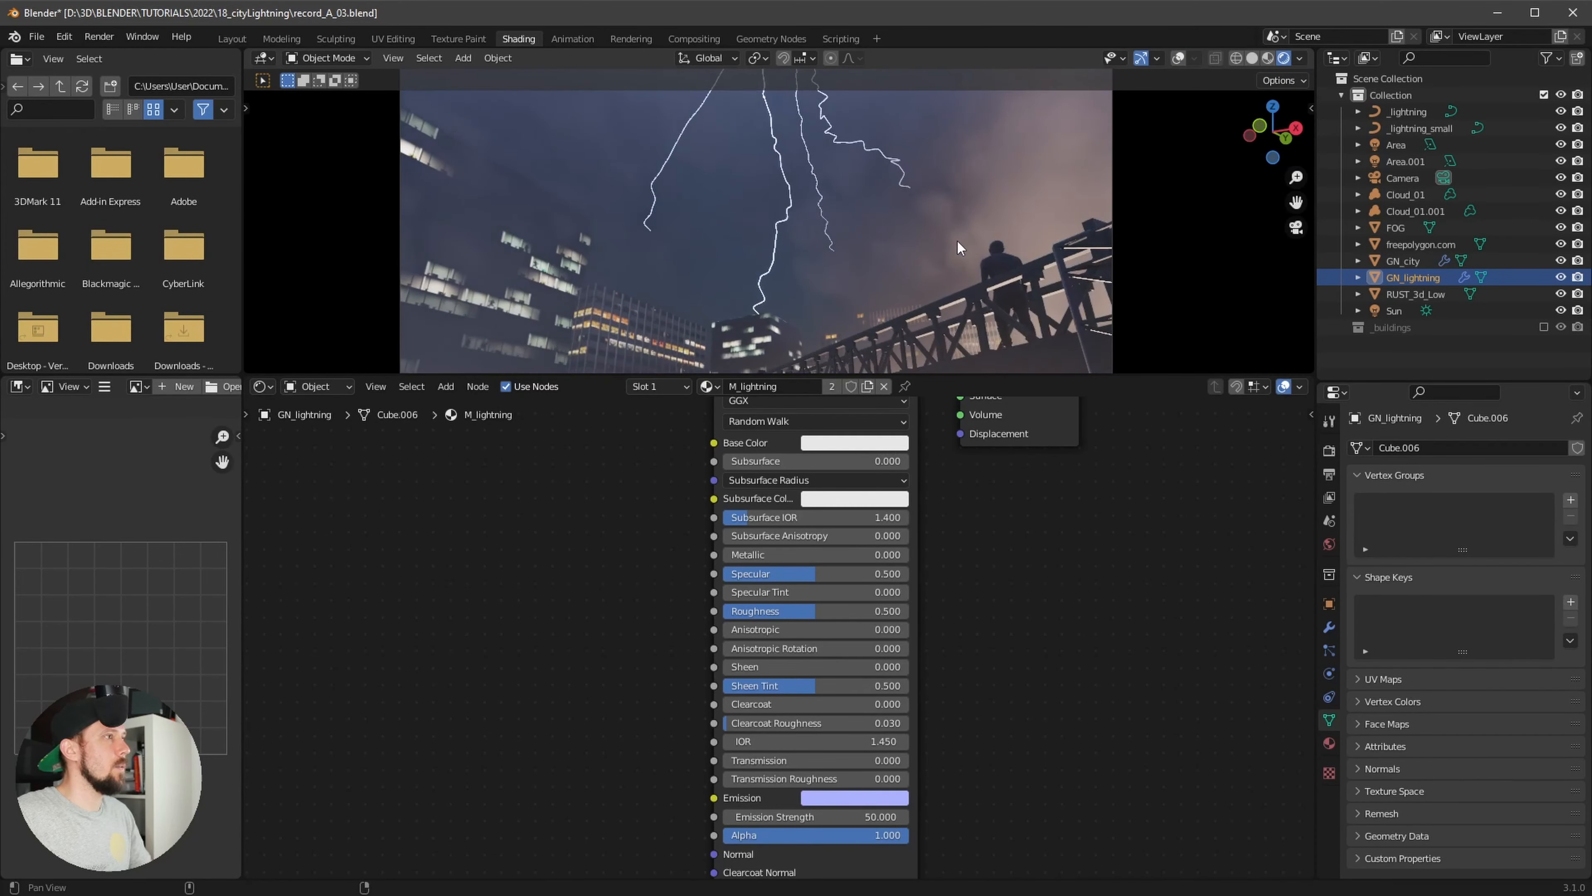
pyautogui.moveTo(956, 185)
pyautogui.keyDown('ctrl'); pyautogui.mouseDown(button='middle')
pyautogui.moveTo(961, 224)
pyautogui.moveTo(1038, 170)
pyautogui.moveTo(966, 201)
pyautogui.moveTo(977, 239)
pyautogui.moveTo(978, 195)
pyautogui.mouseUp(button='middle'); pyautogui.keyUp('ctrl')
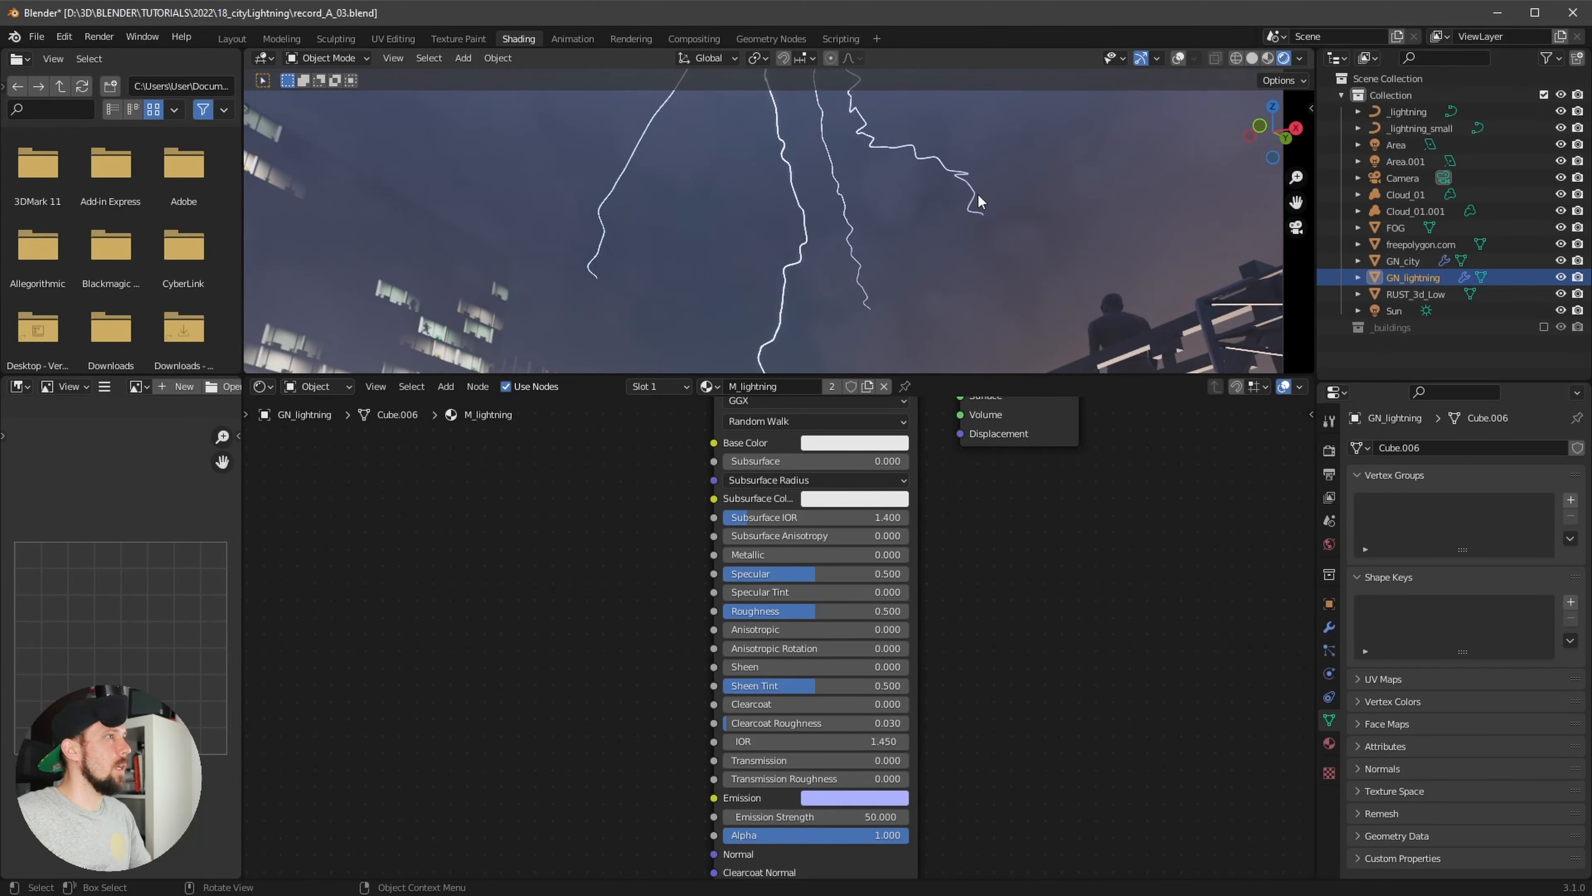
pyautogui.click(771, 38)
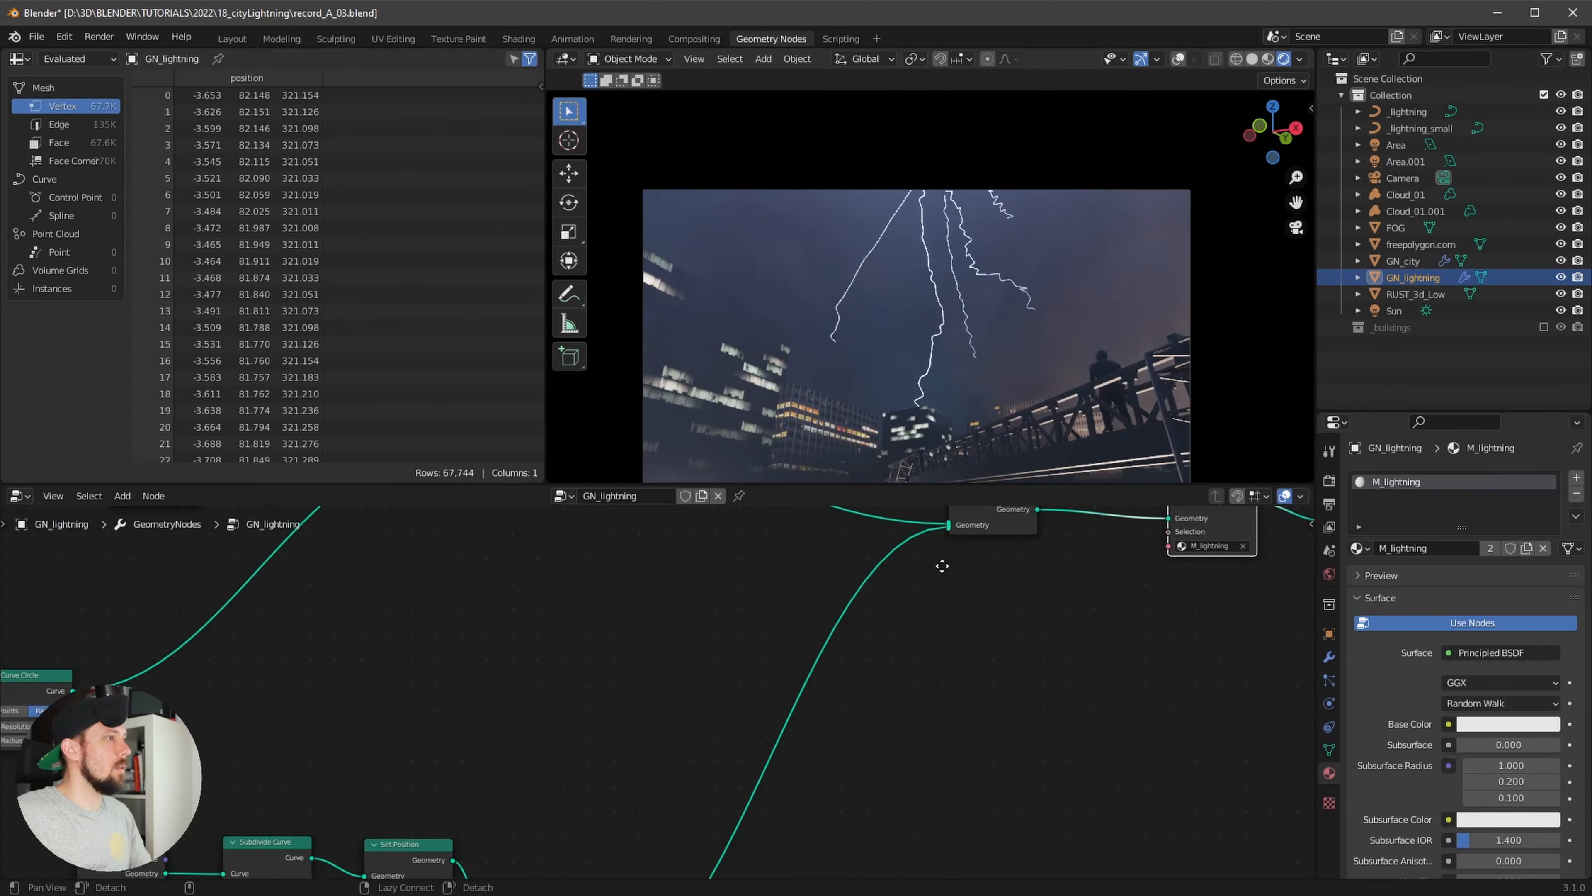
pyautogui.moveTo(941, 526); pyautogui.dragTo(745, 644, button='middle')
pyautogui.scroll(3, 745, 644)
pyautogui.moveTo(789, 870); pyautogui.dragTo(754, 529, button='middle')
pyautogui.doubleClick(732, 762)
pyautogui.click(664, 756)
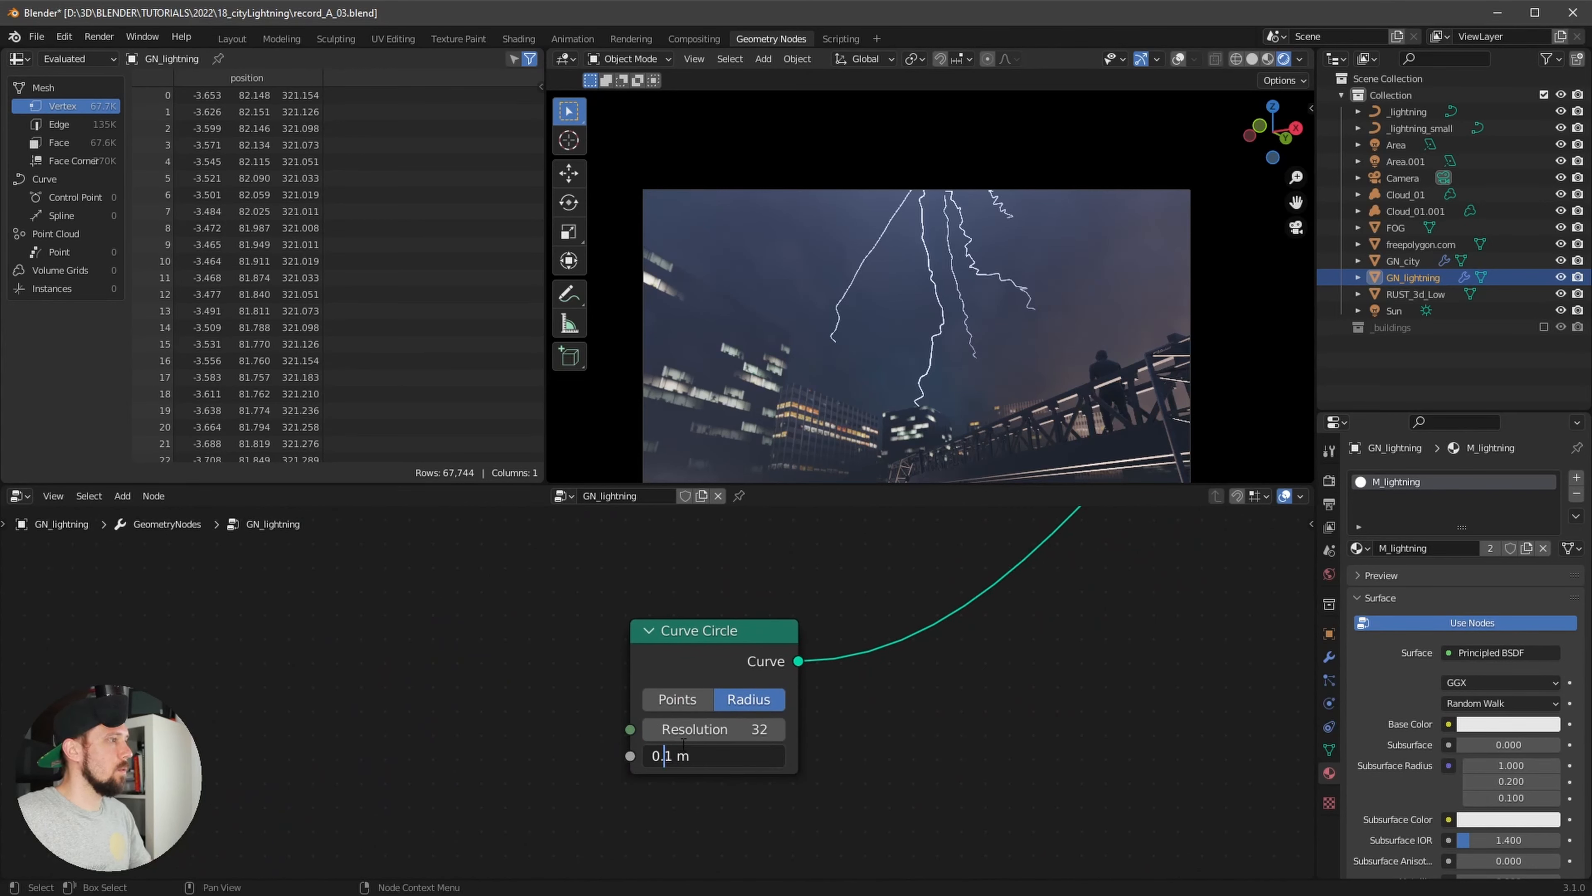
pyautogui.press('Delete')
pyautogui.write('04')
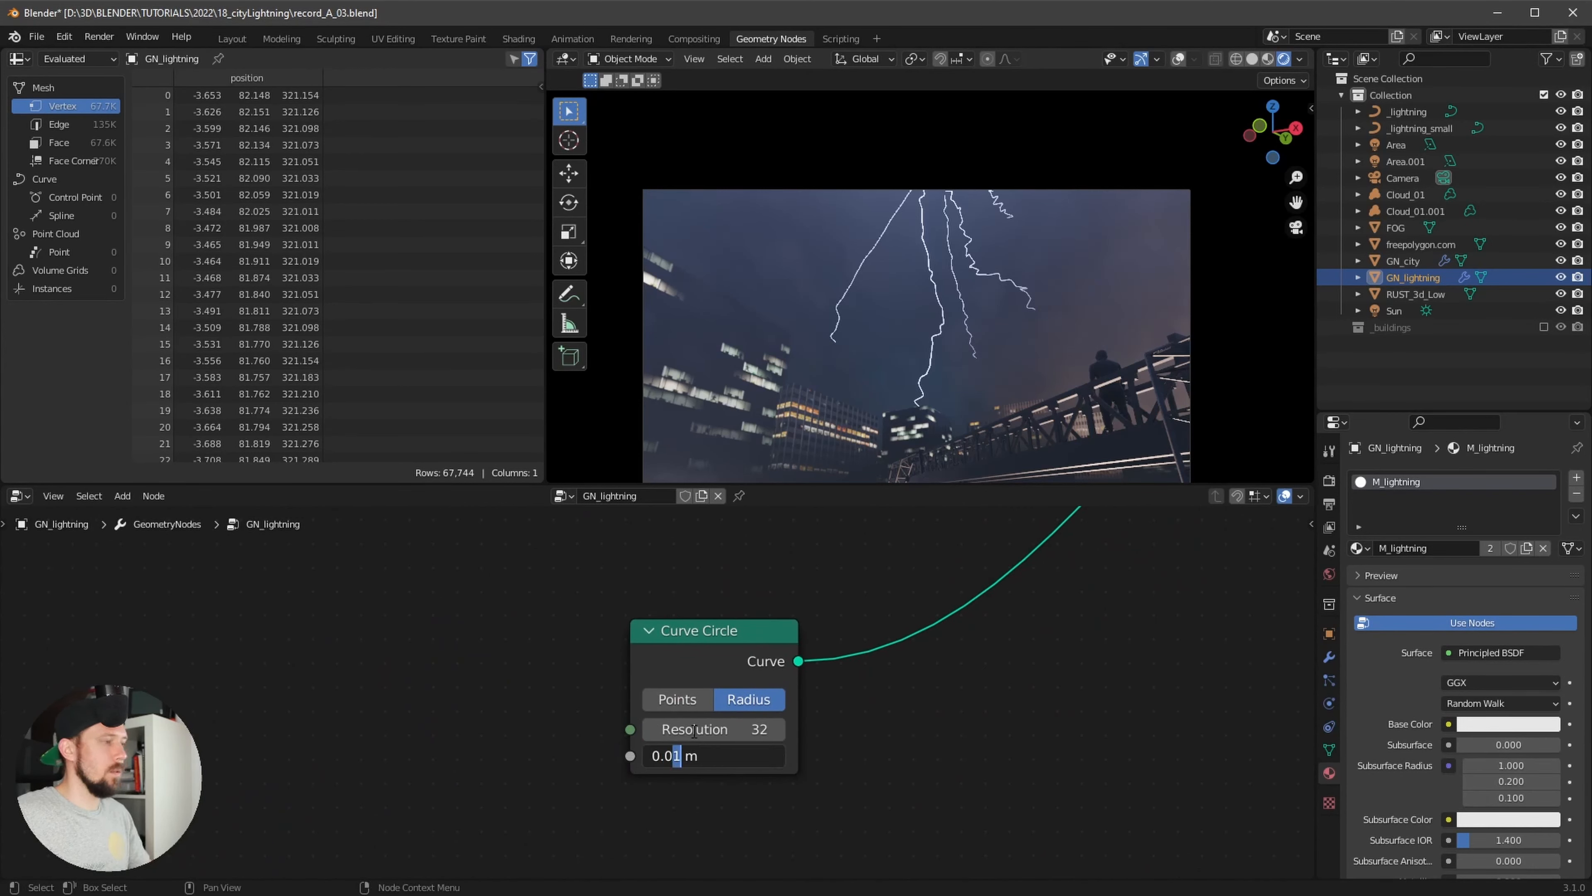
pyautogui.press('Return')
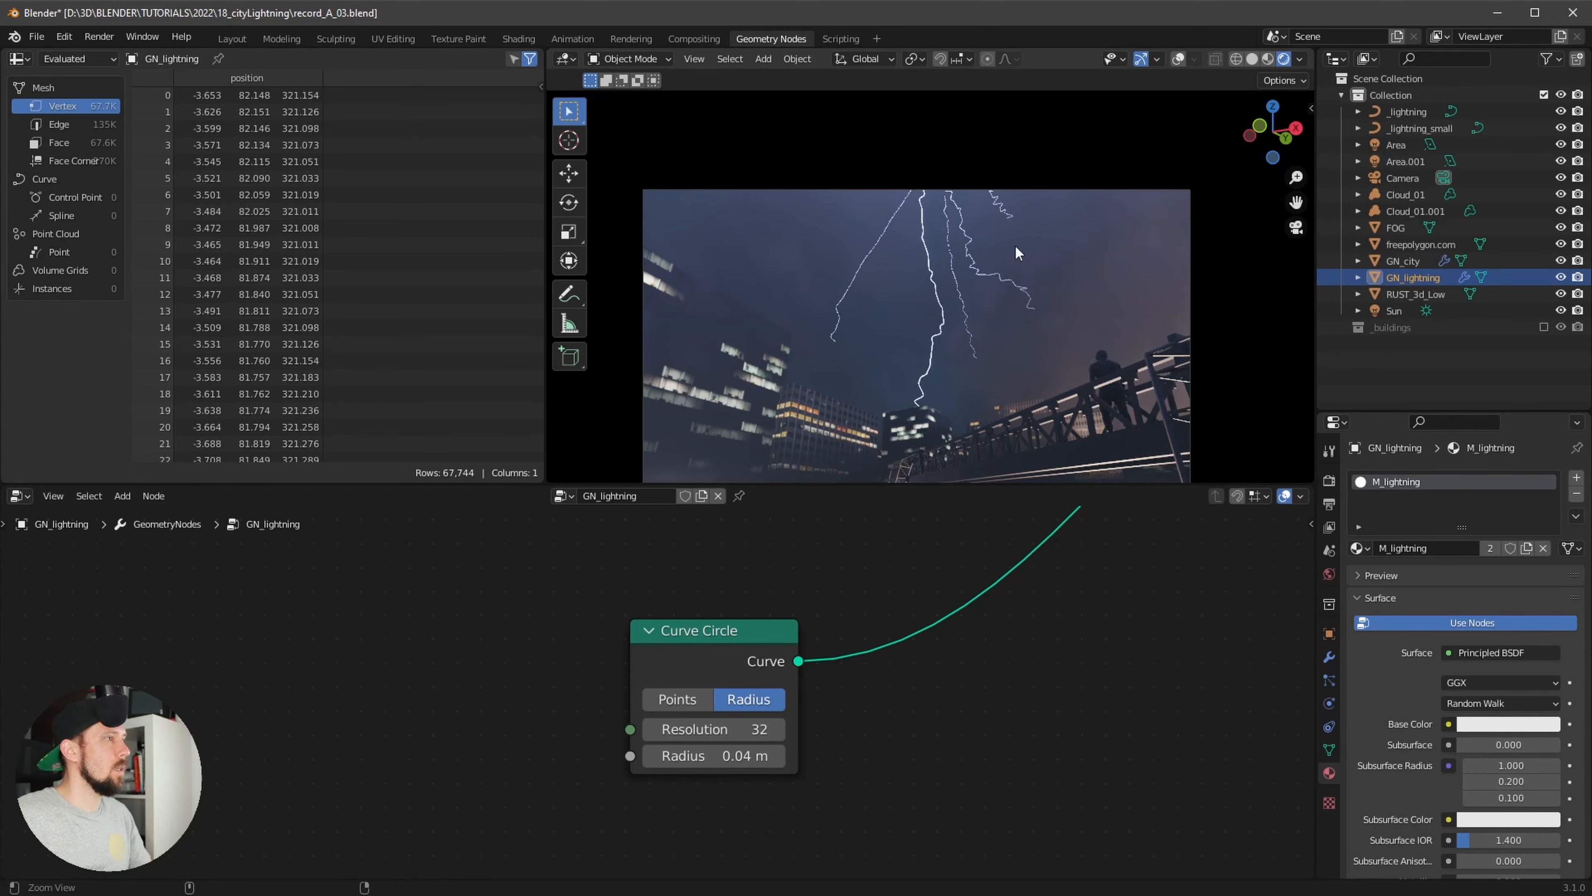
# Thin the smaller lightning branches further by setting the Curve Circle radius to 0.02 m, check them up close, and save the file
pyautogui.scroll(7, 987, 285)
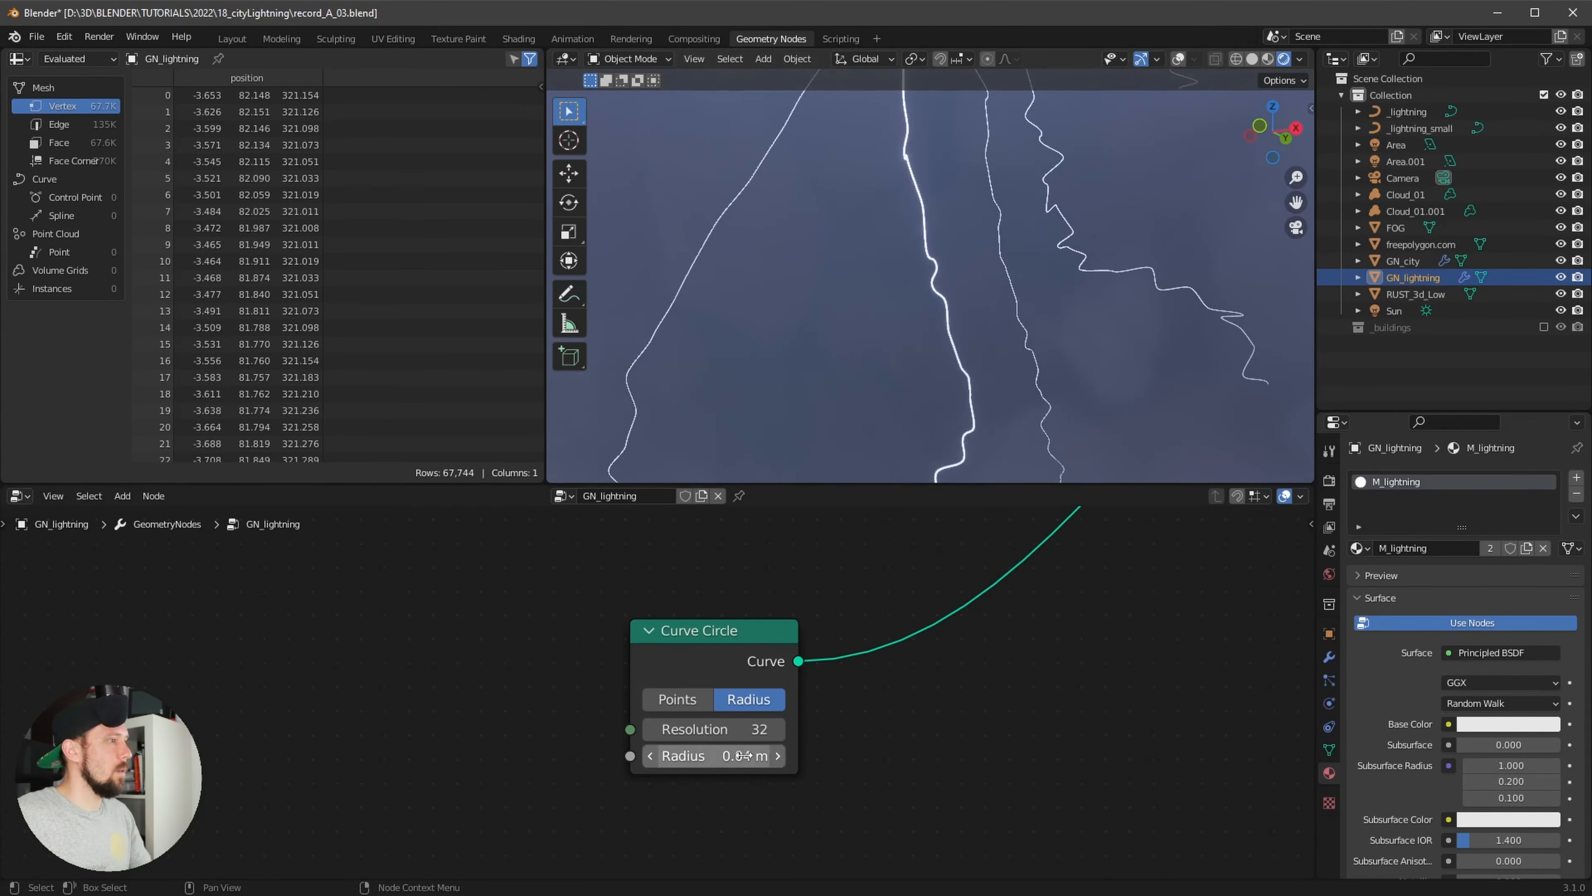
pyautogui.click(684, 754)
pyautogui.click(682, 753)
pyautogui.hotkey('shift', 'Left')
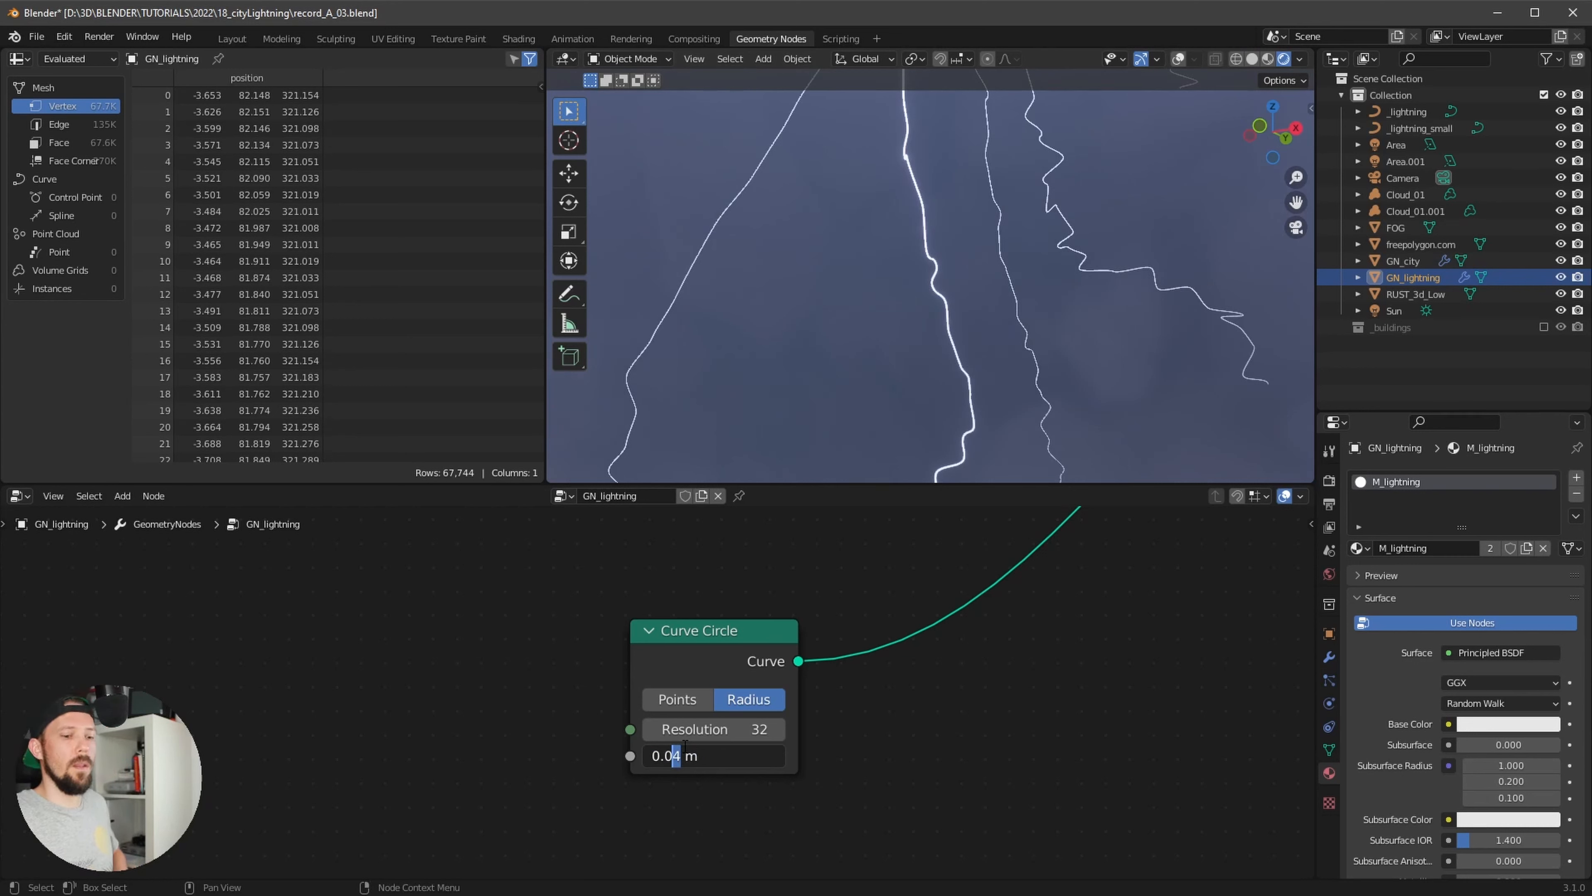
pyautogui.write('2')
pyautogui.press('Return')
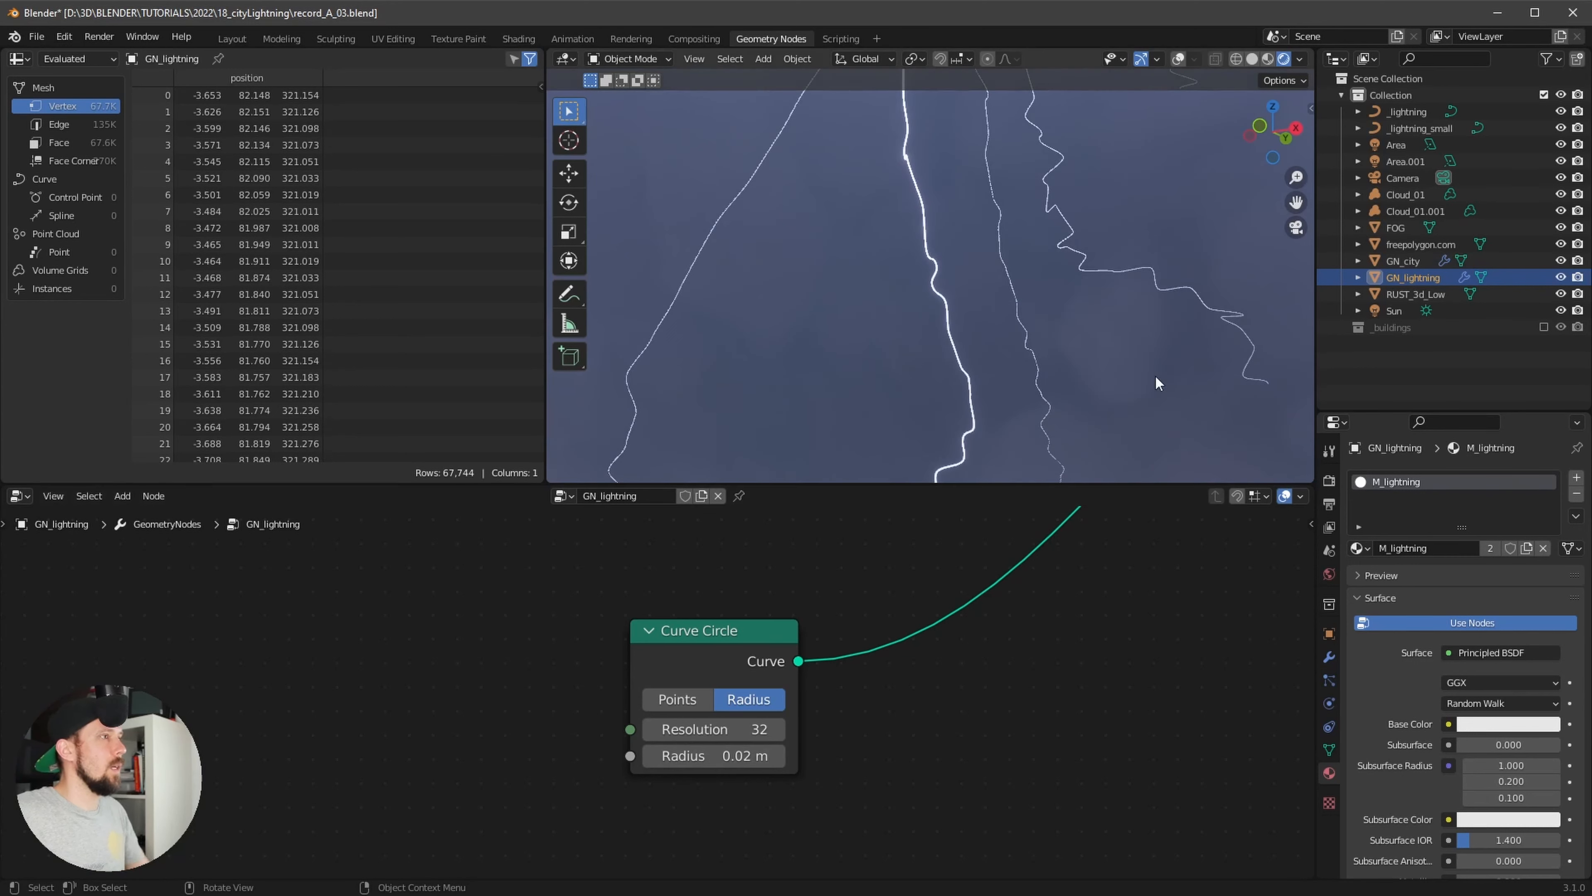
pyautogui.scroll(4, 1125, 299)
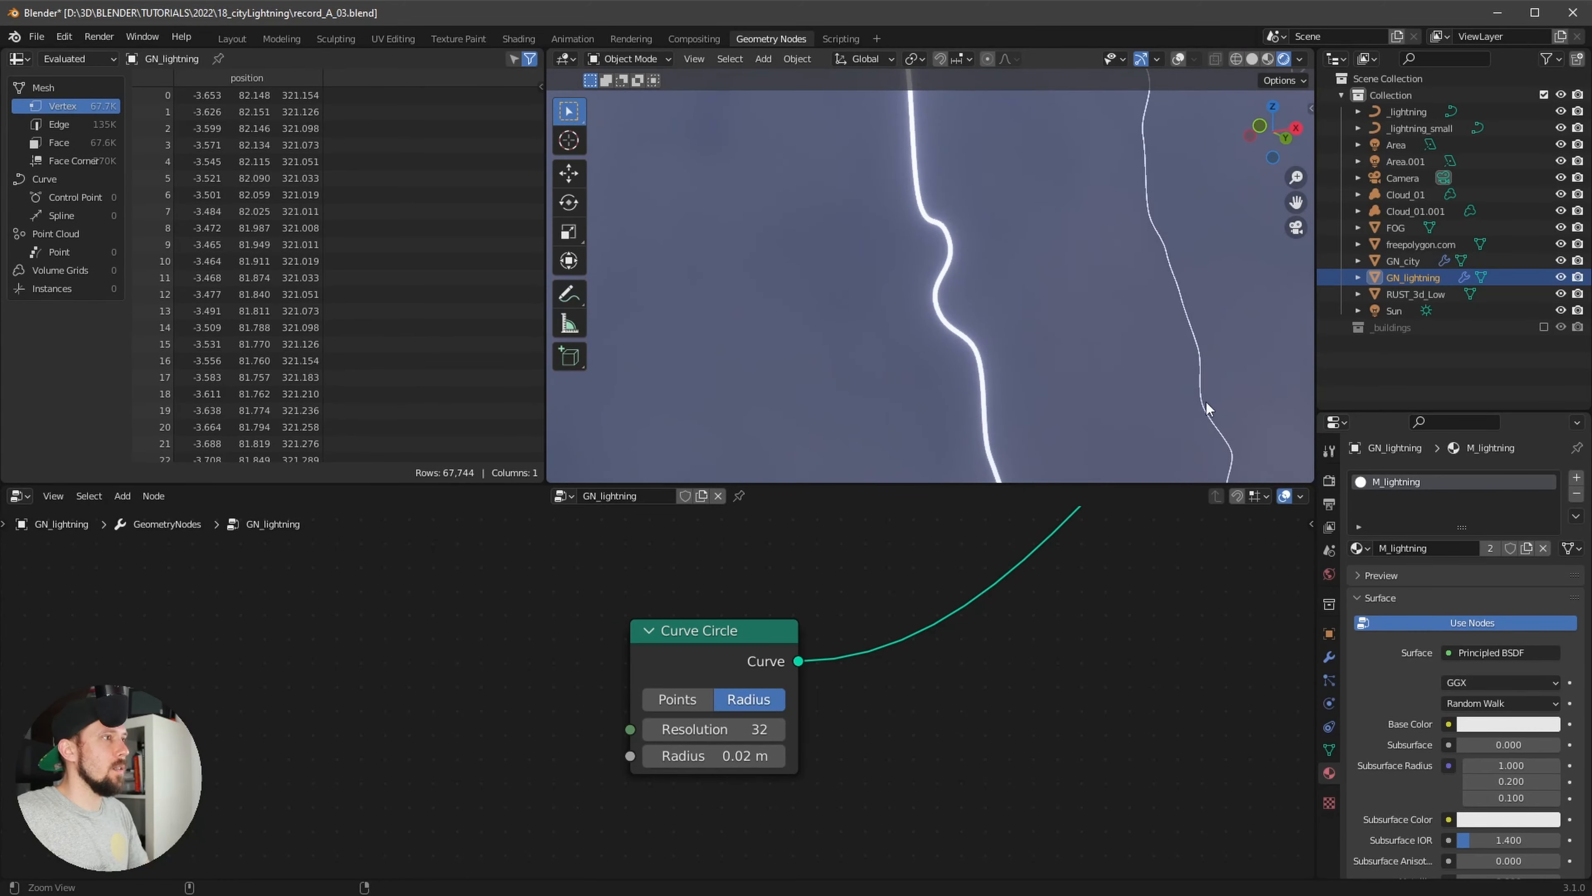
pyautogui.scroll(-8, 1195, 384)
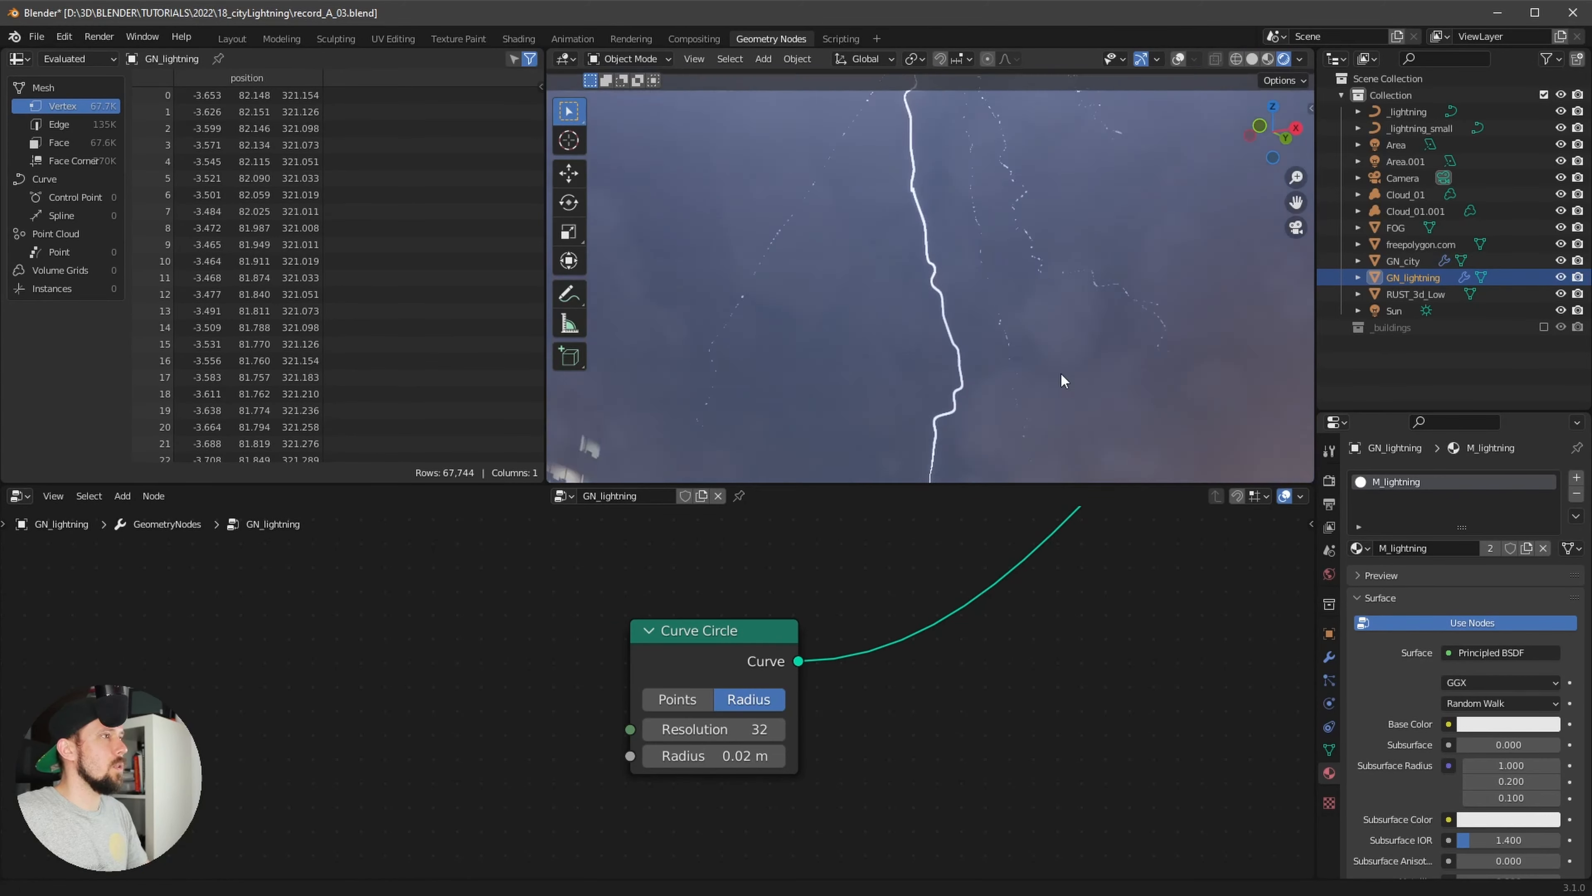
pyautogui.scroll(-4, 1063, 362)
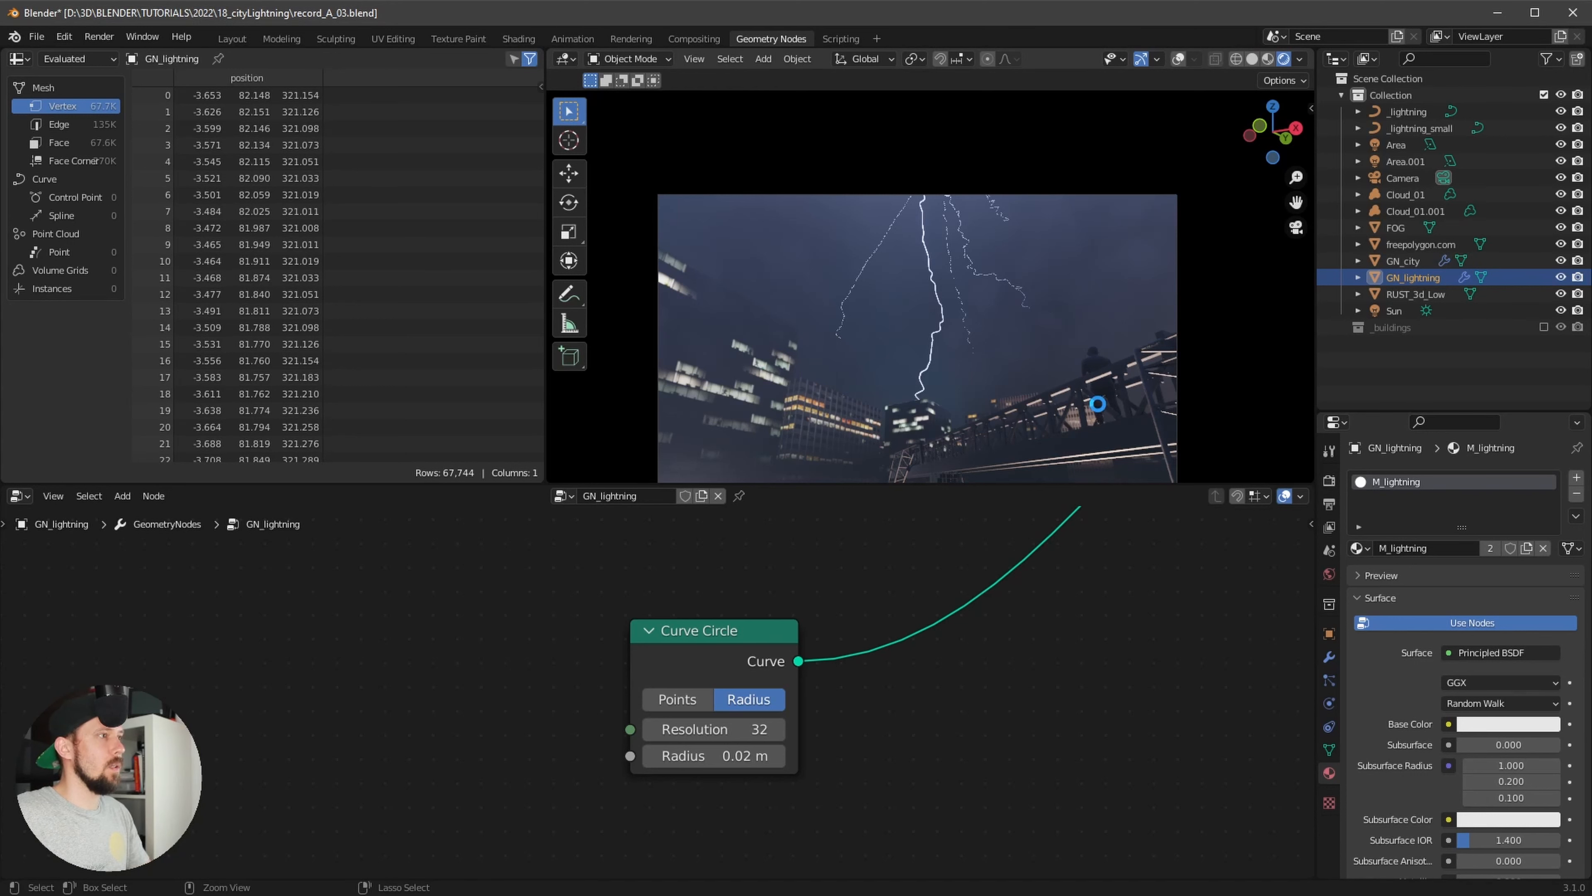
pyautogui.hotkey('ctrl', 's')
# Enlarge the viewport and set the scene's color management look to Very High Contrast
pyautogui.moveTo(1088, 484); pyautogui.dragTo(1093, 595)
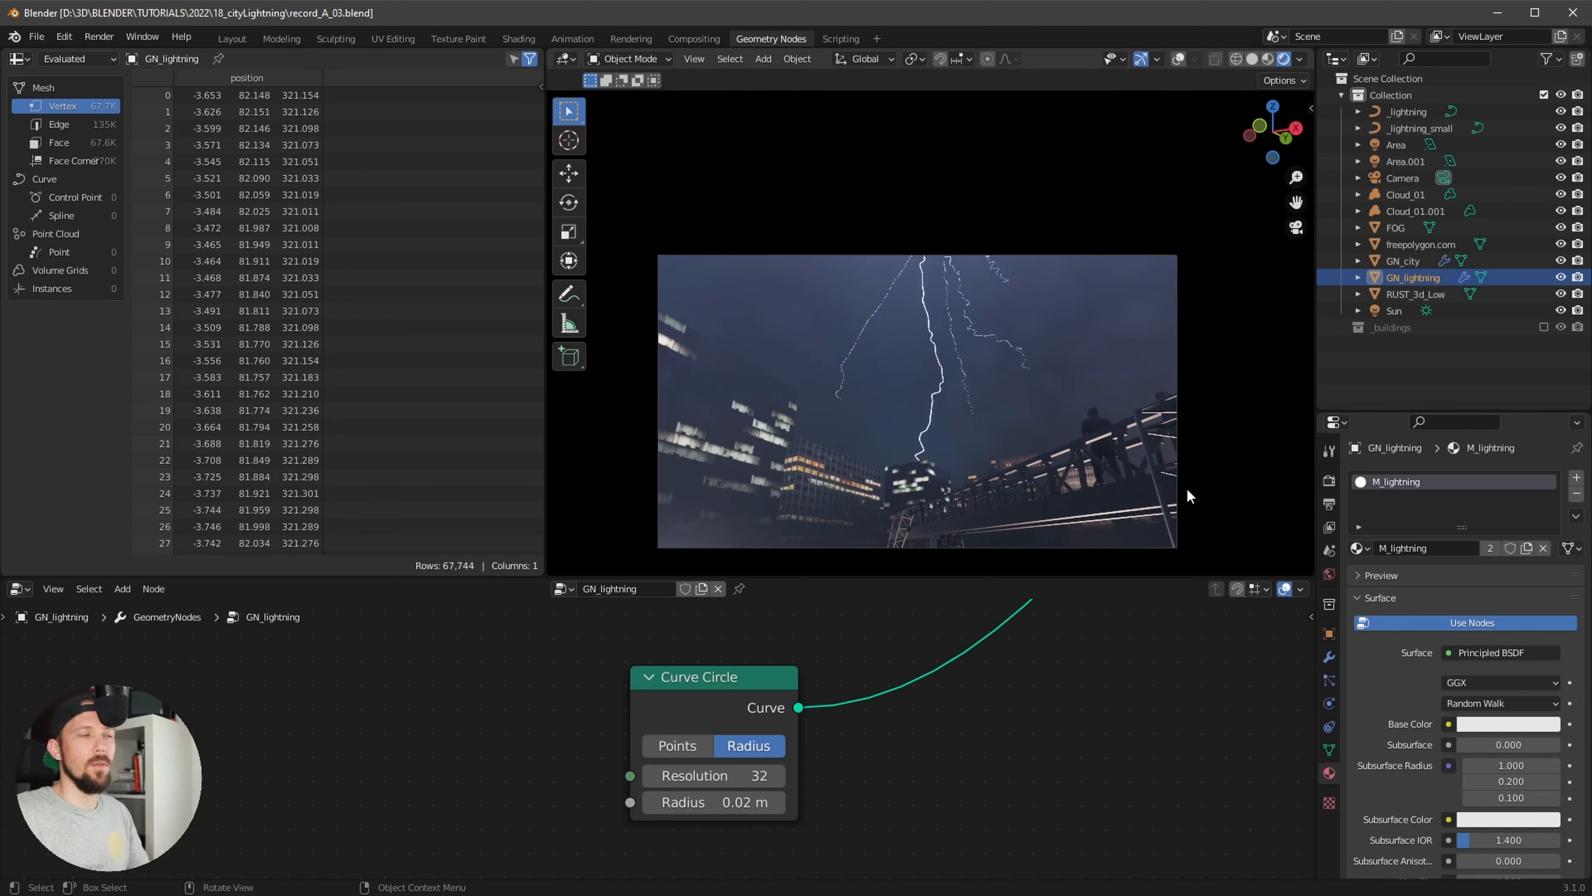
pyautogui.click(1328, 482)
pyautogui.scroll(-2, 1445, 665)
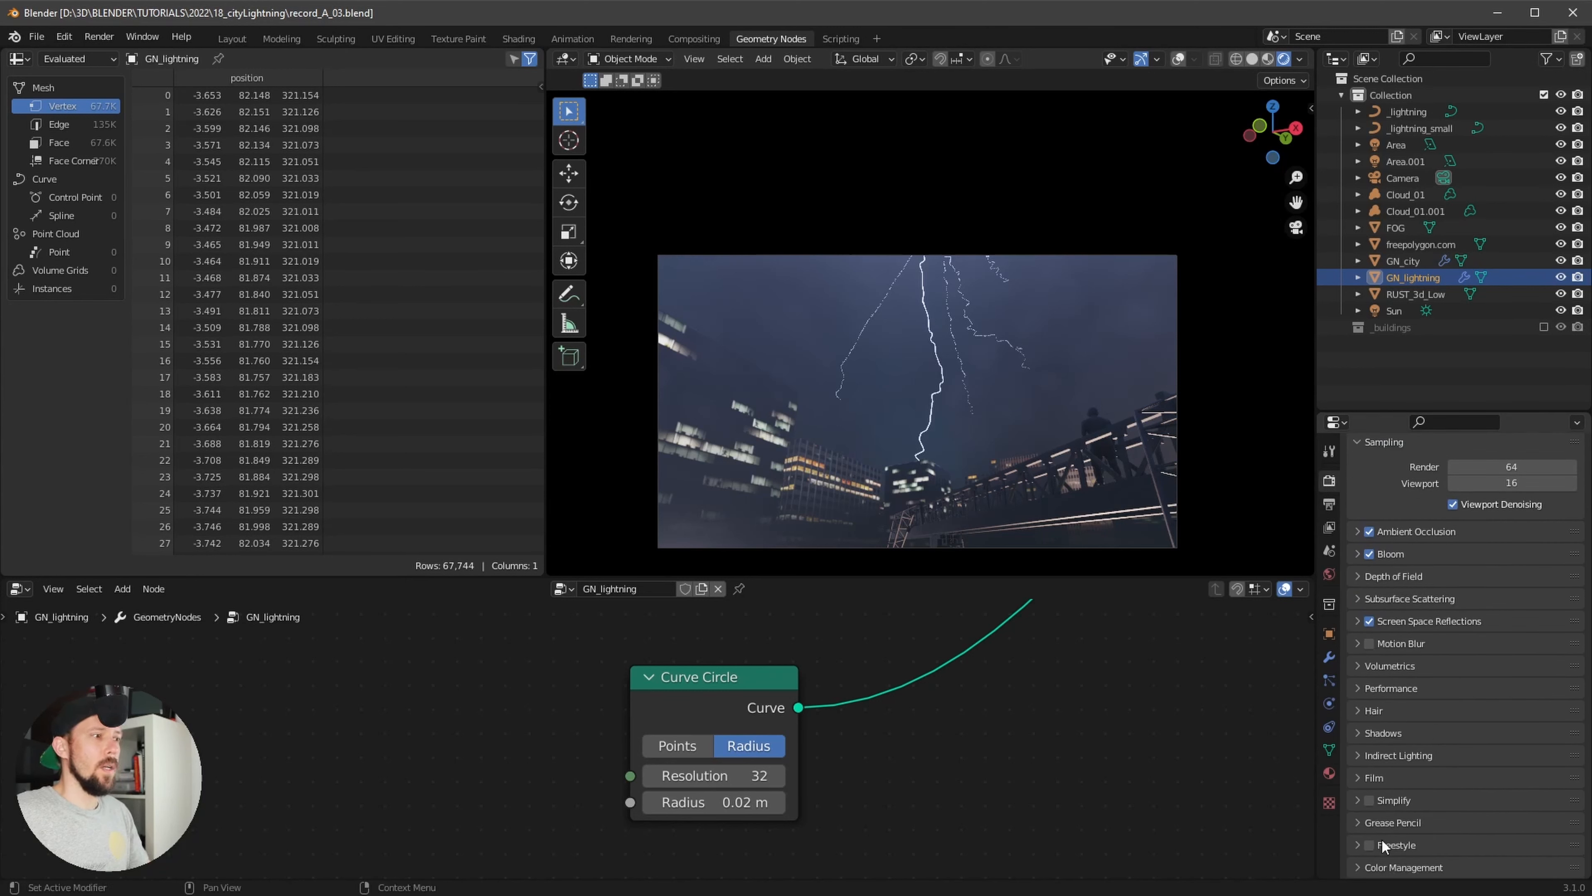
pyautogui.click(1480, 797)
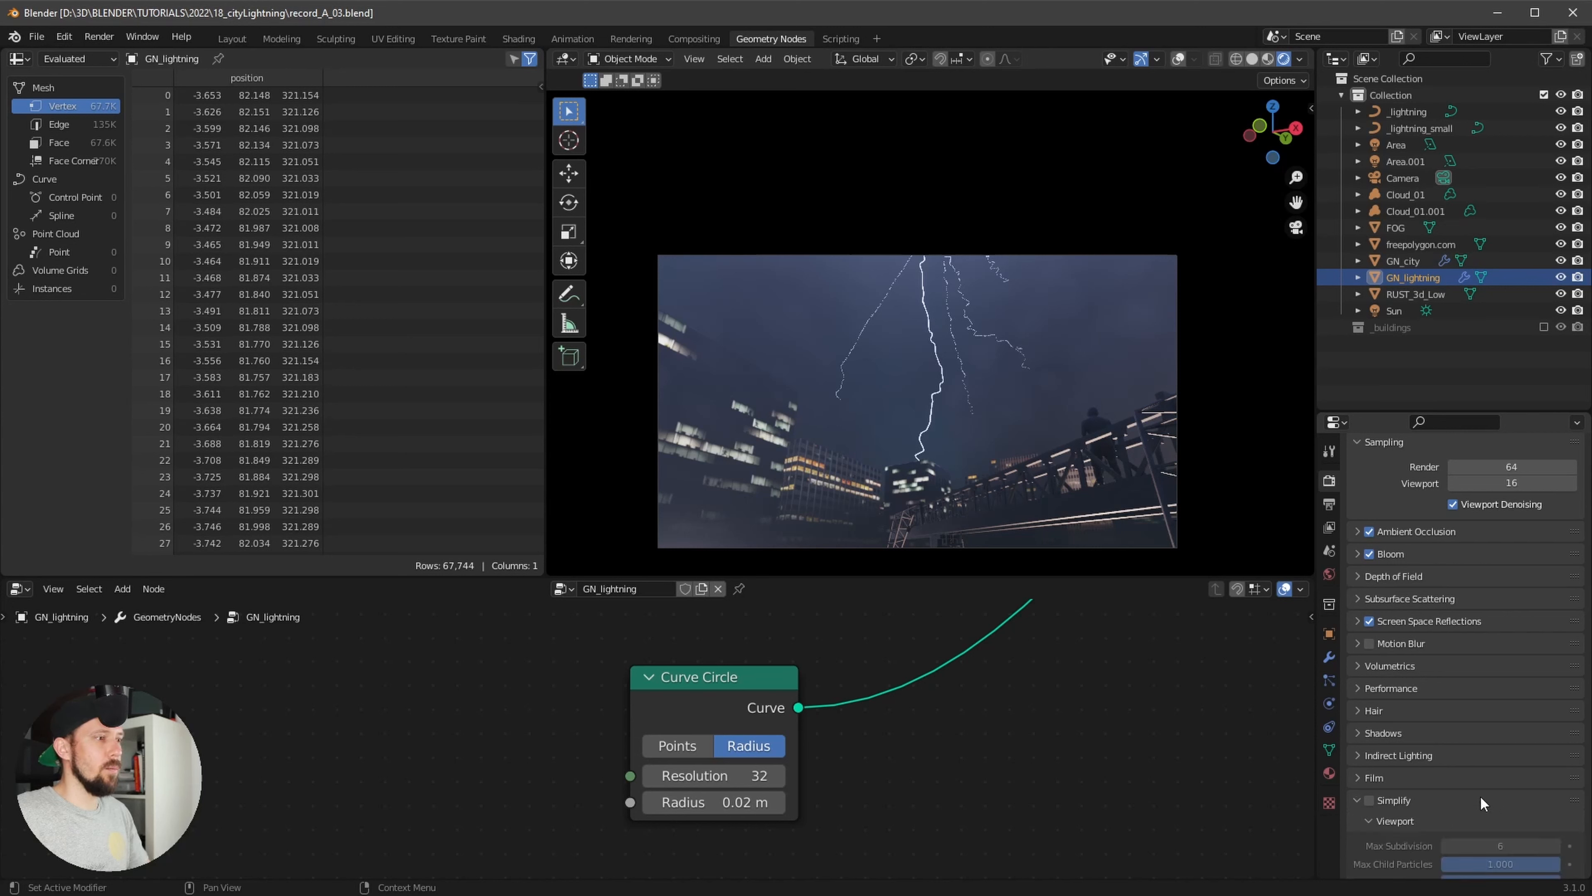
pyautogui.click(1482, 786)
pyautogui.scroll(-12, 1473, 789)
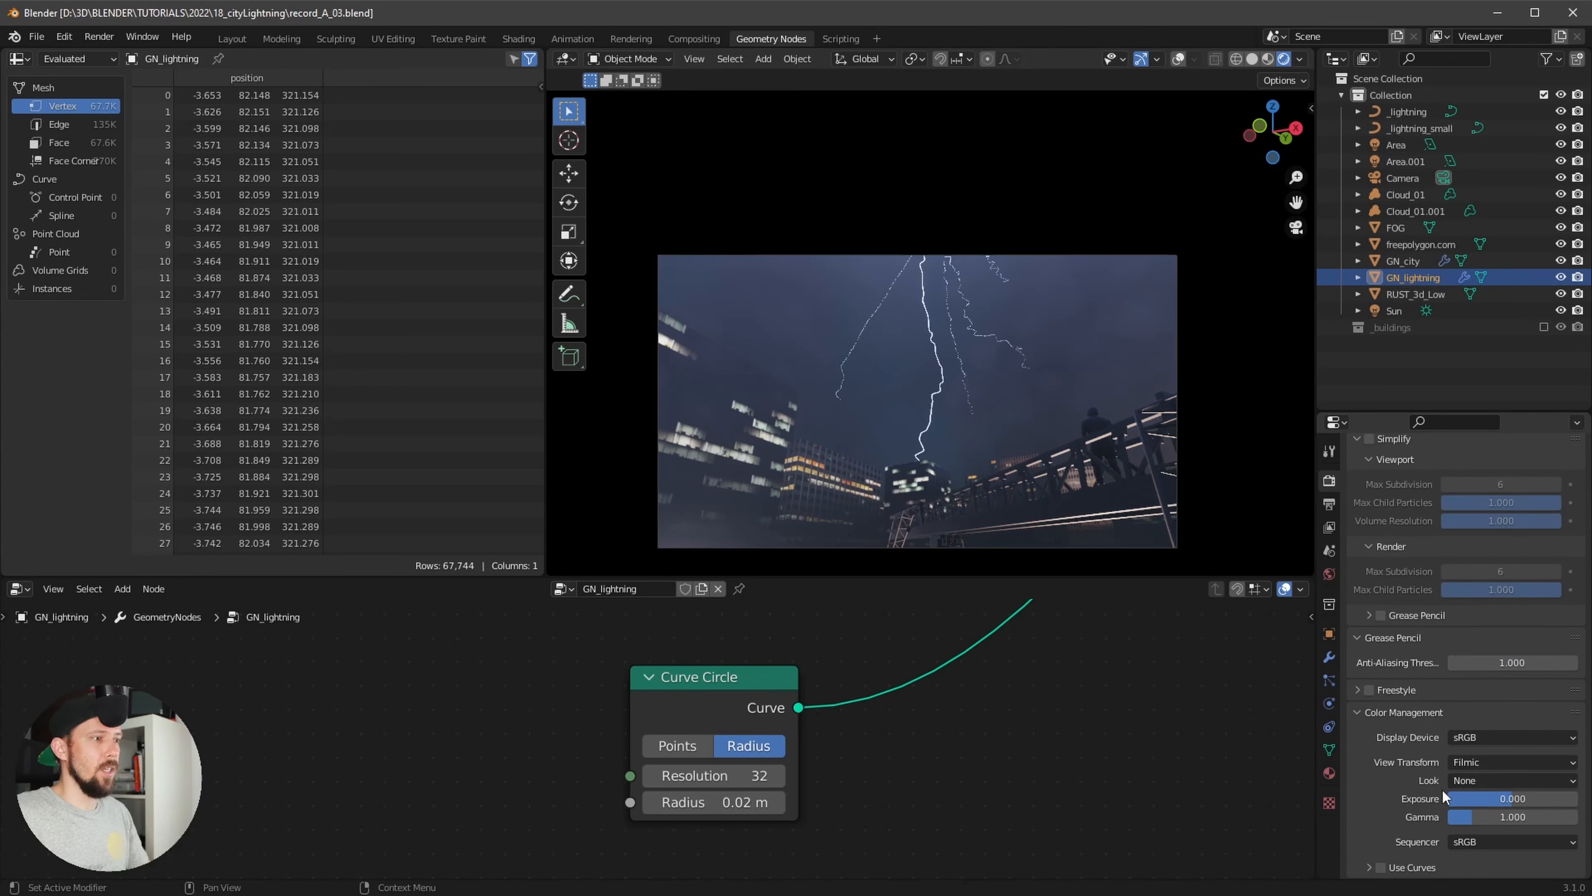
pyautogui.click(1508, 781)
pyautogui.click(1518, 742)
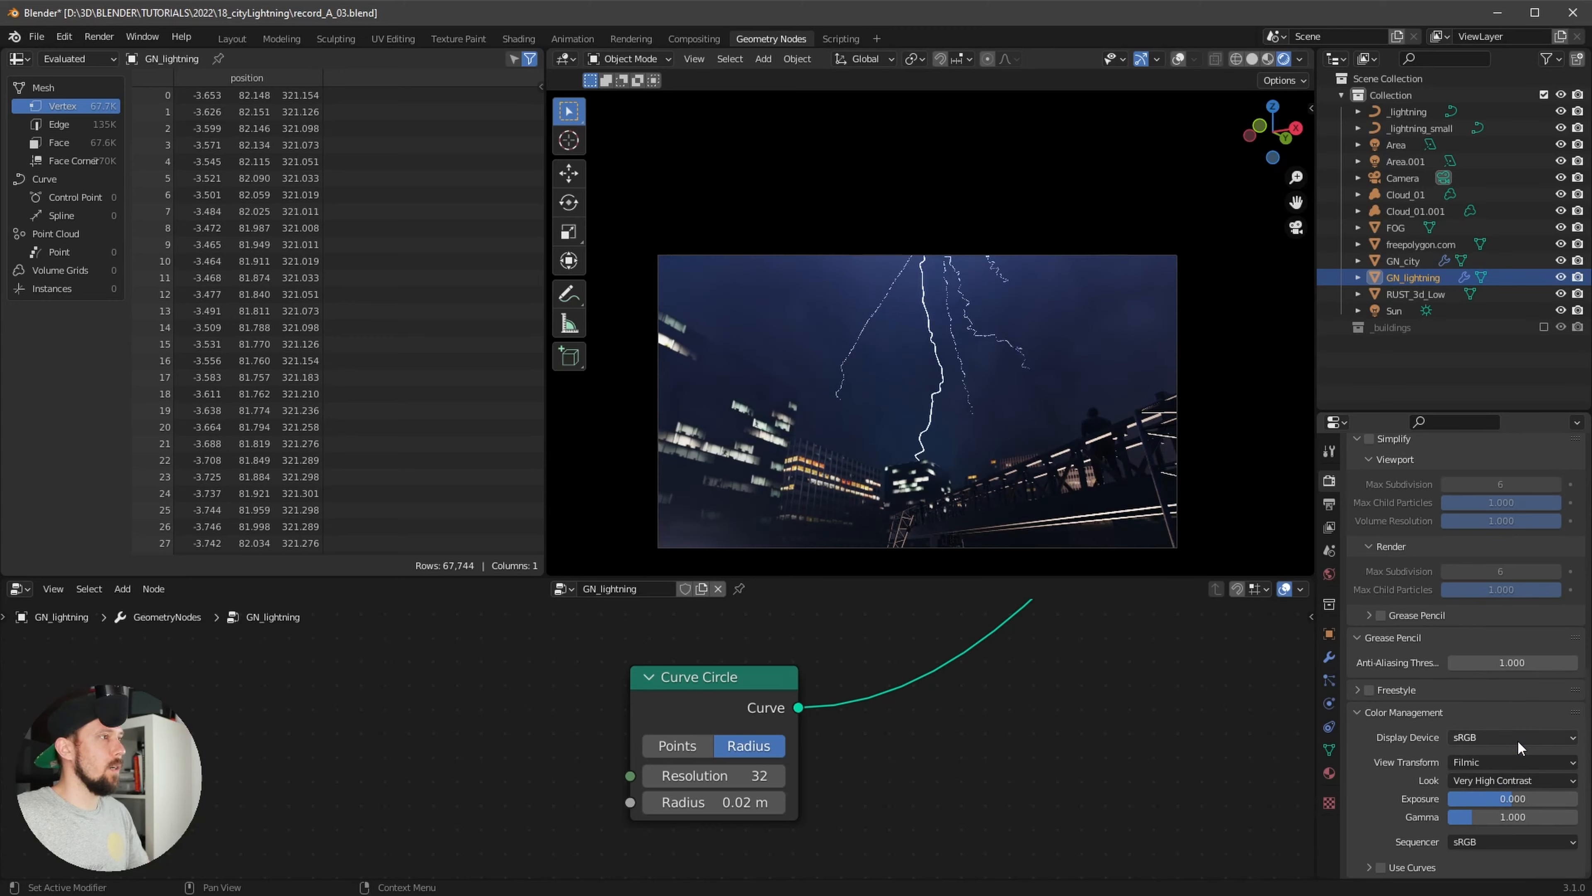
pyautogui.scroll(4, 1022, 425)
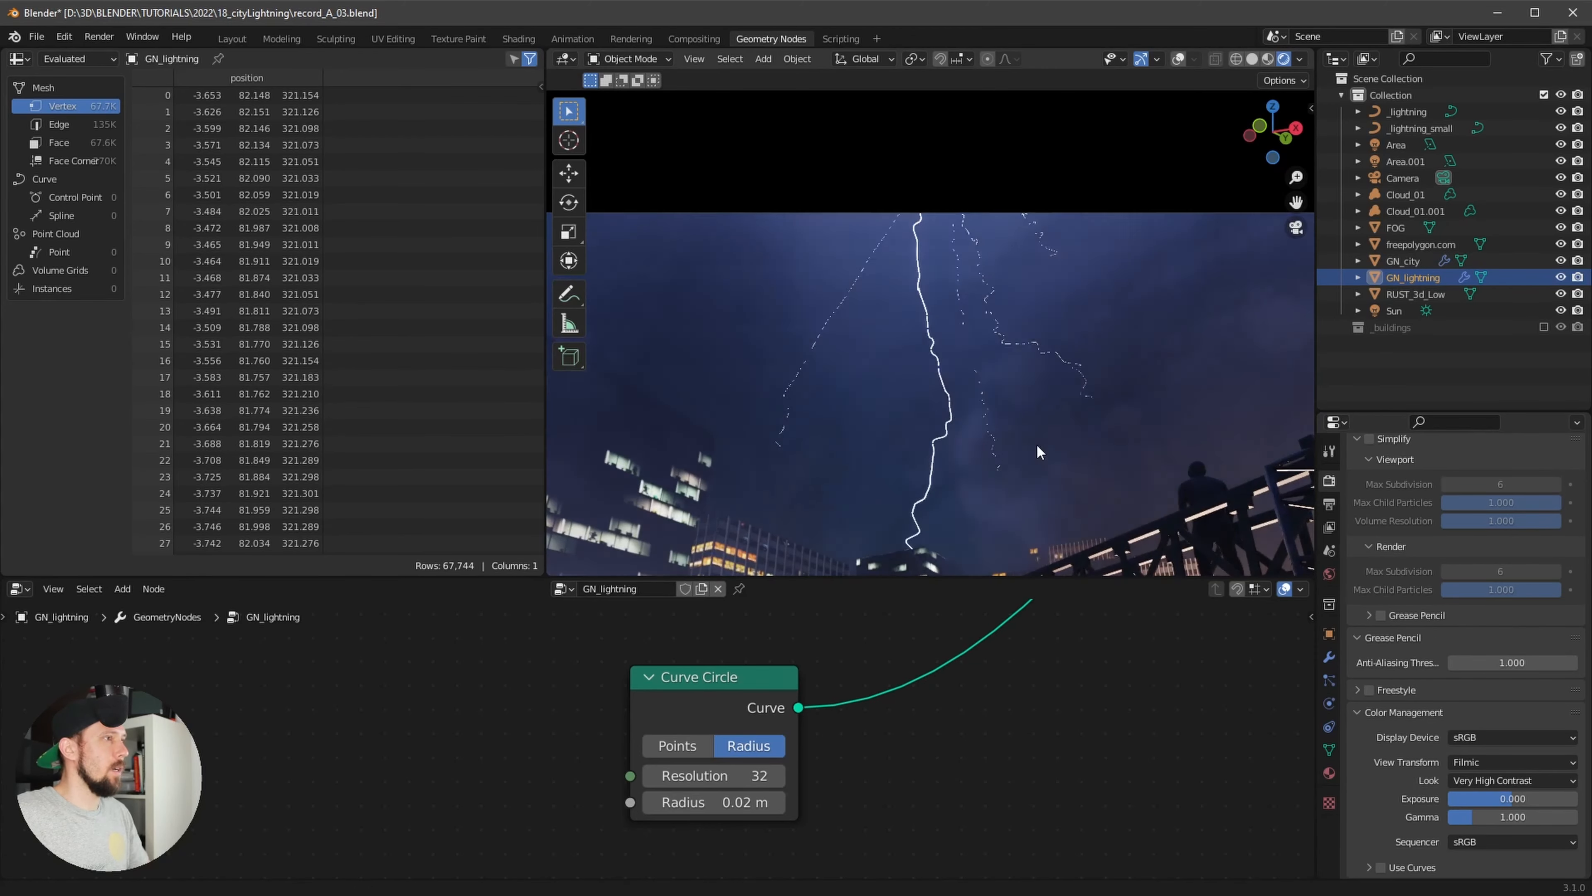
pyautogui.scroll(-4, 1028, 439)
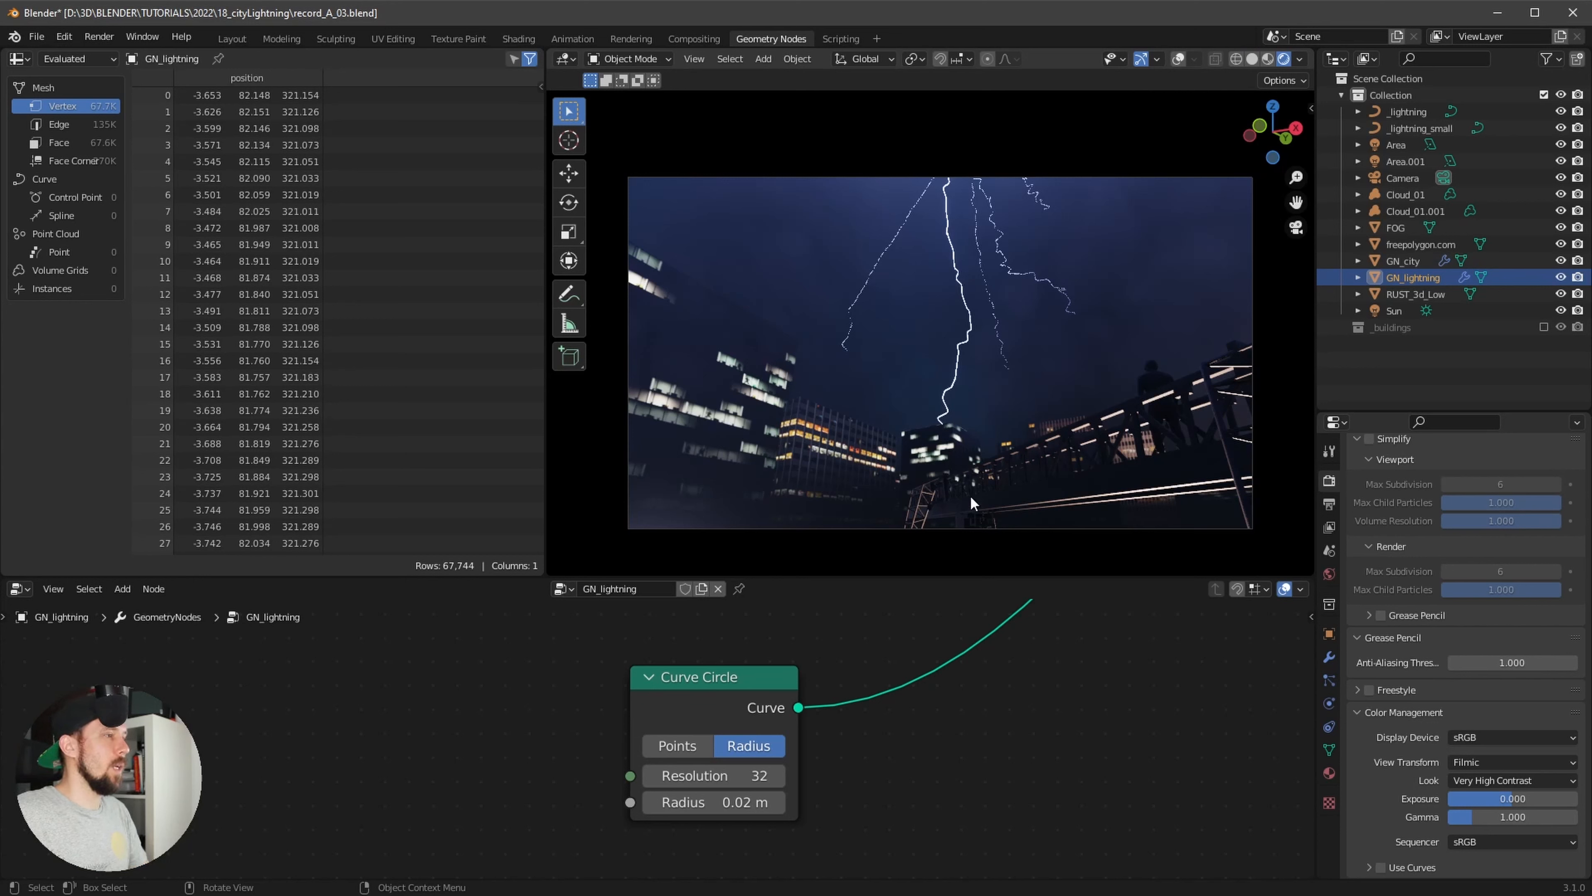
# Rotate the bridge and the figures on it together by about -7.5° around the global Z axis
pyautogui.click(1149, 465)
pyautogui.click(1160, 365)
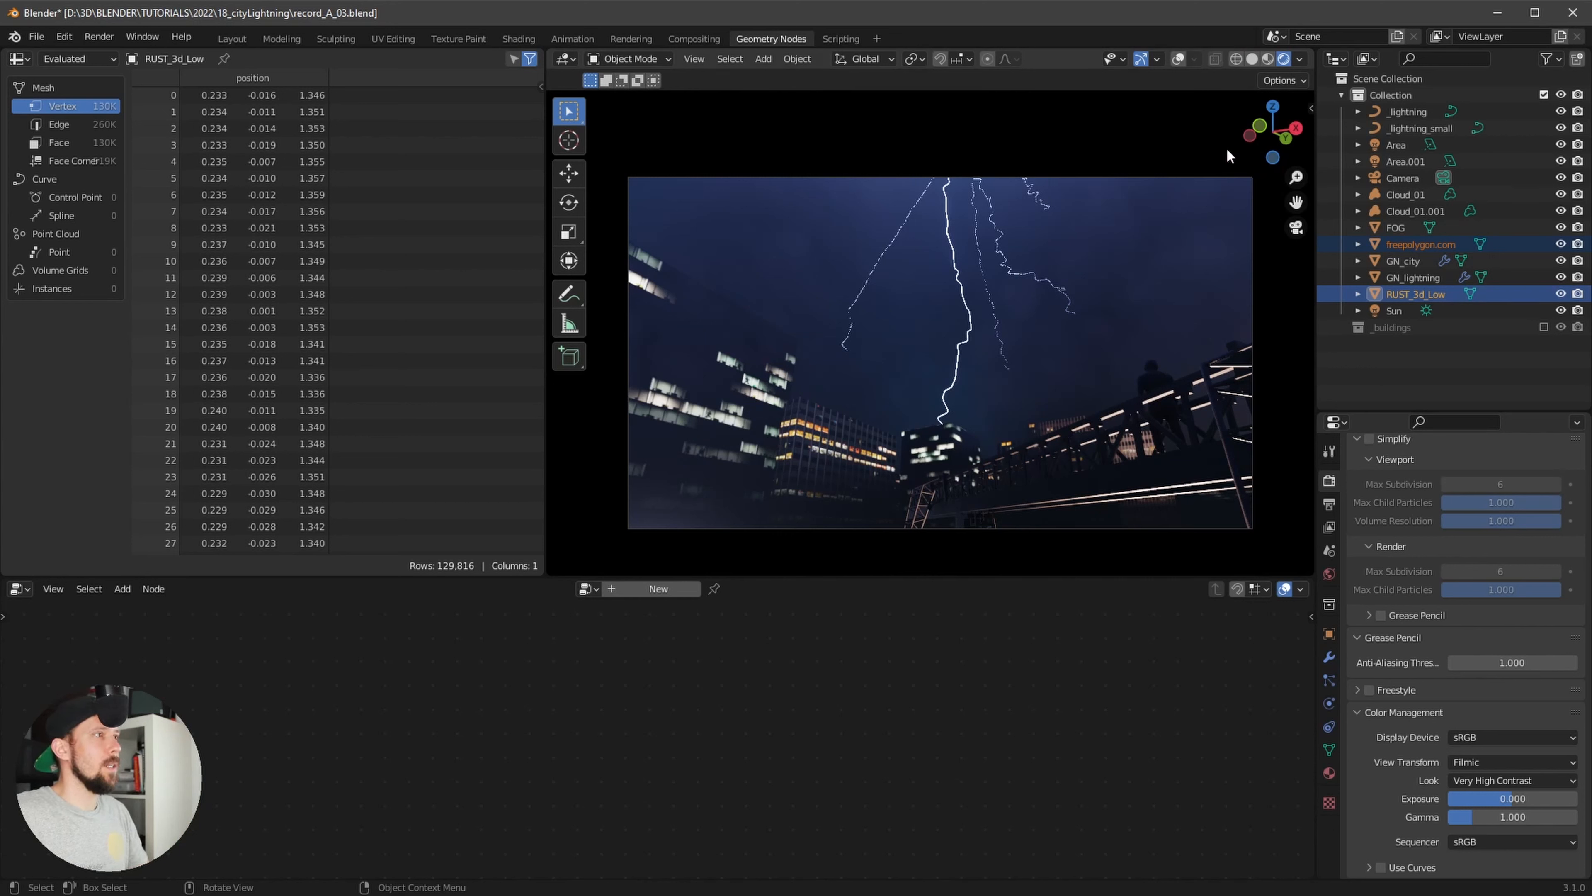
pyautogui.press('r')
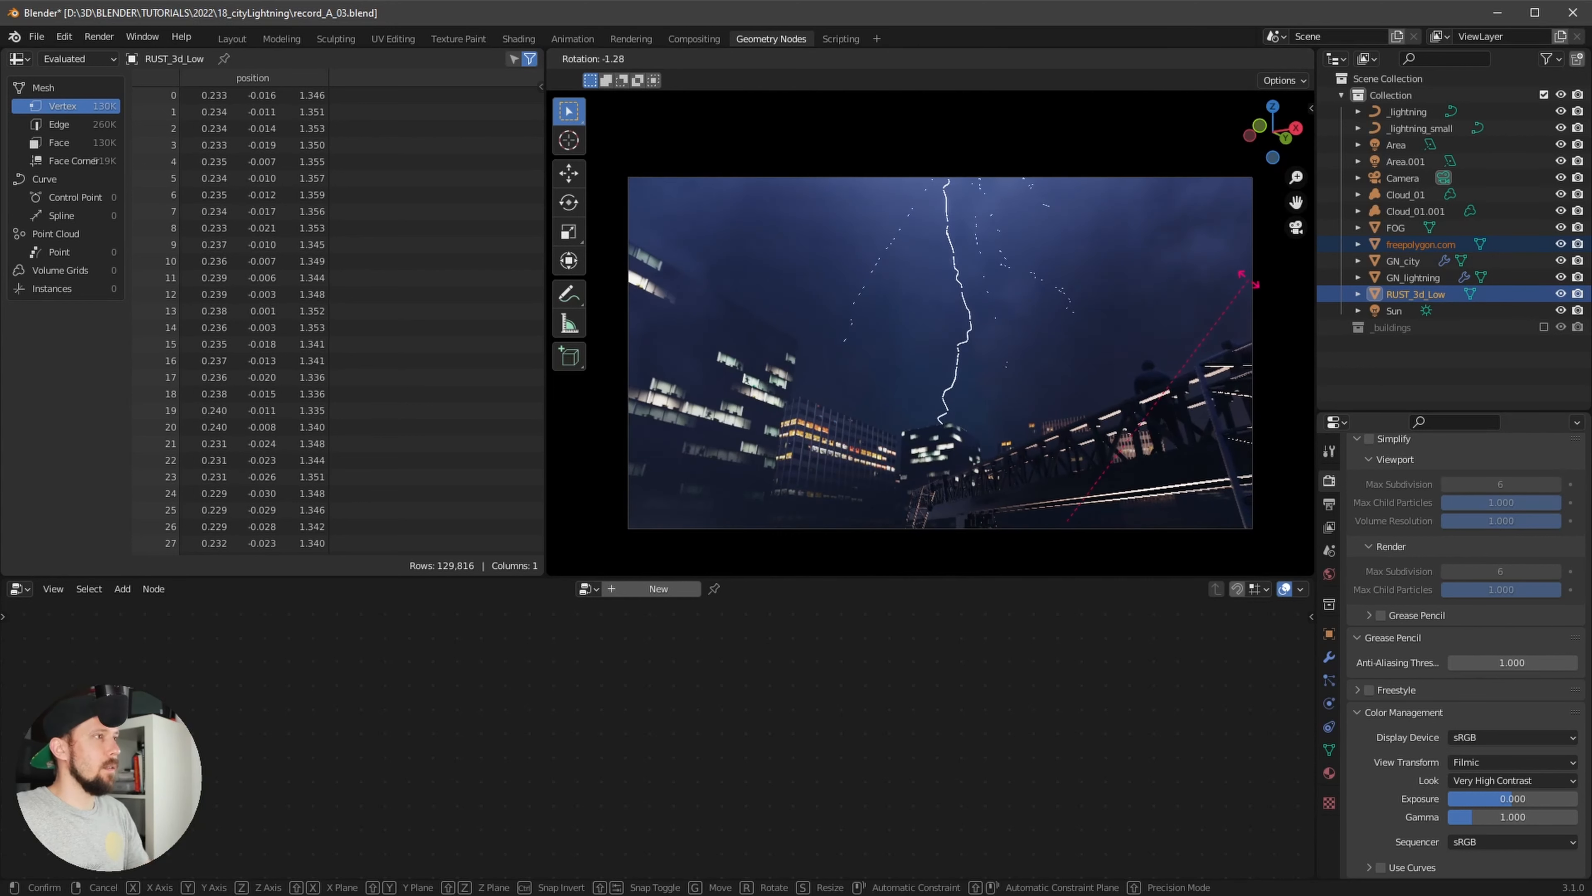
pyautogui.press('z')
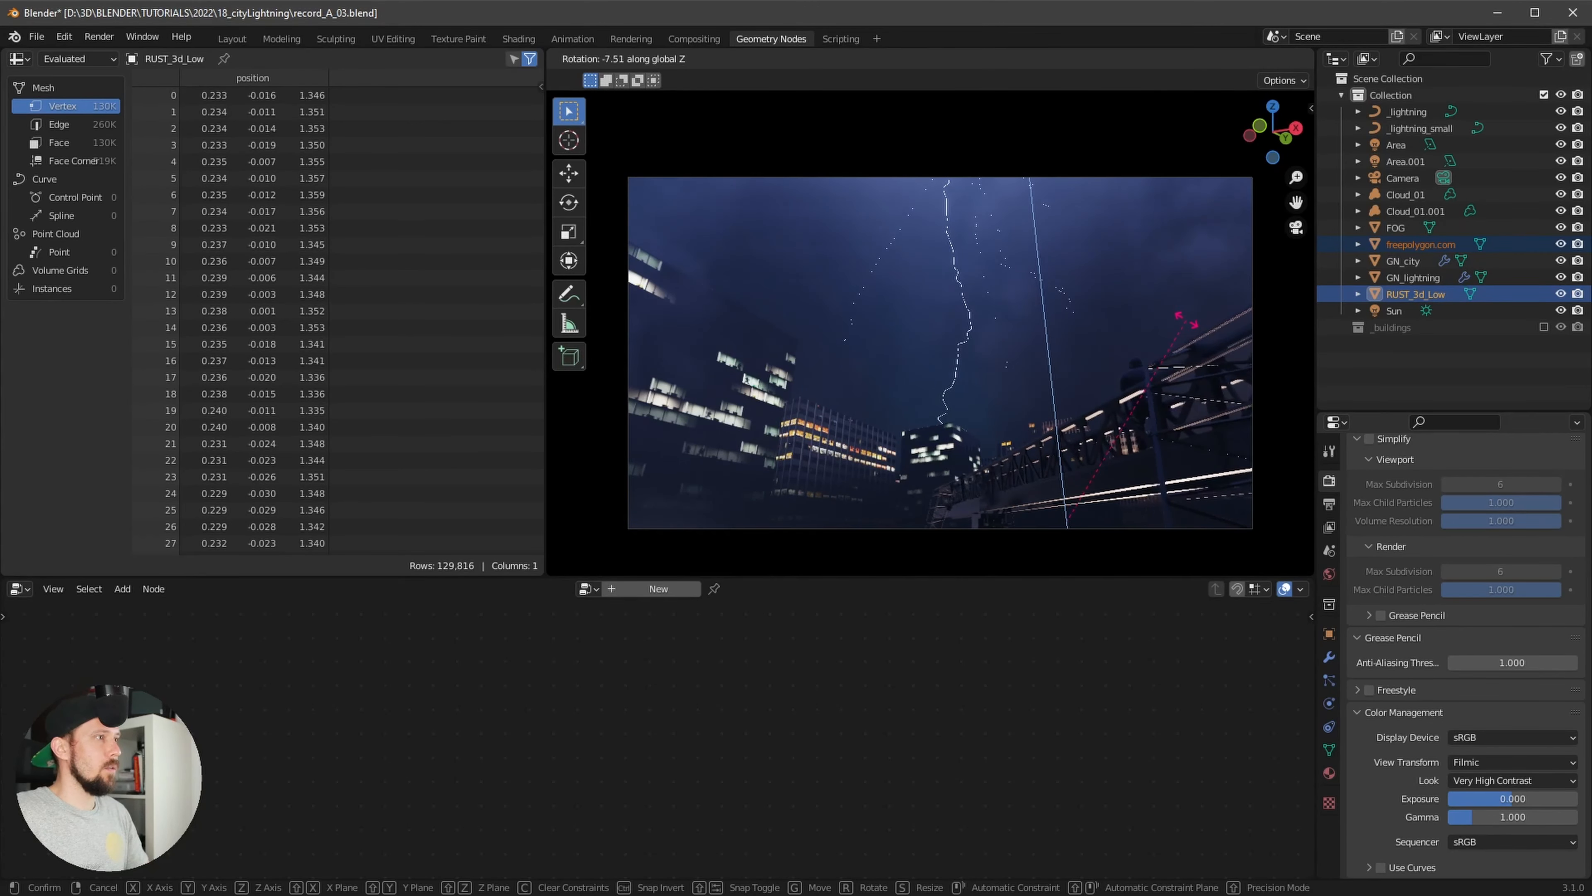
pyautogui.click(1187, 328)
# Move the bridge and figures about 0.72 m toward the edge of the camera frame and save the file
pyautogui.press('g')
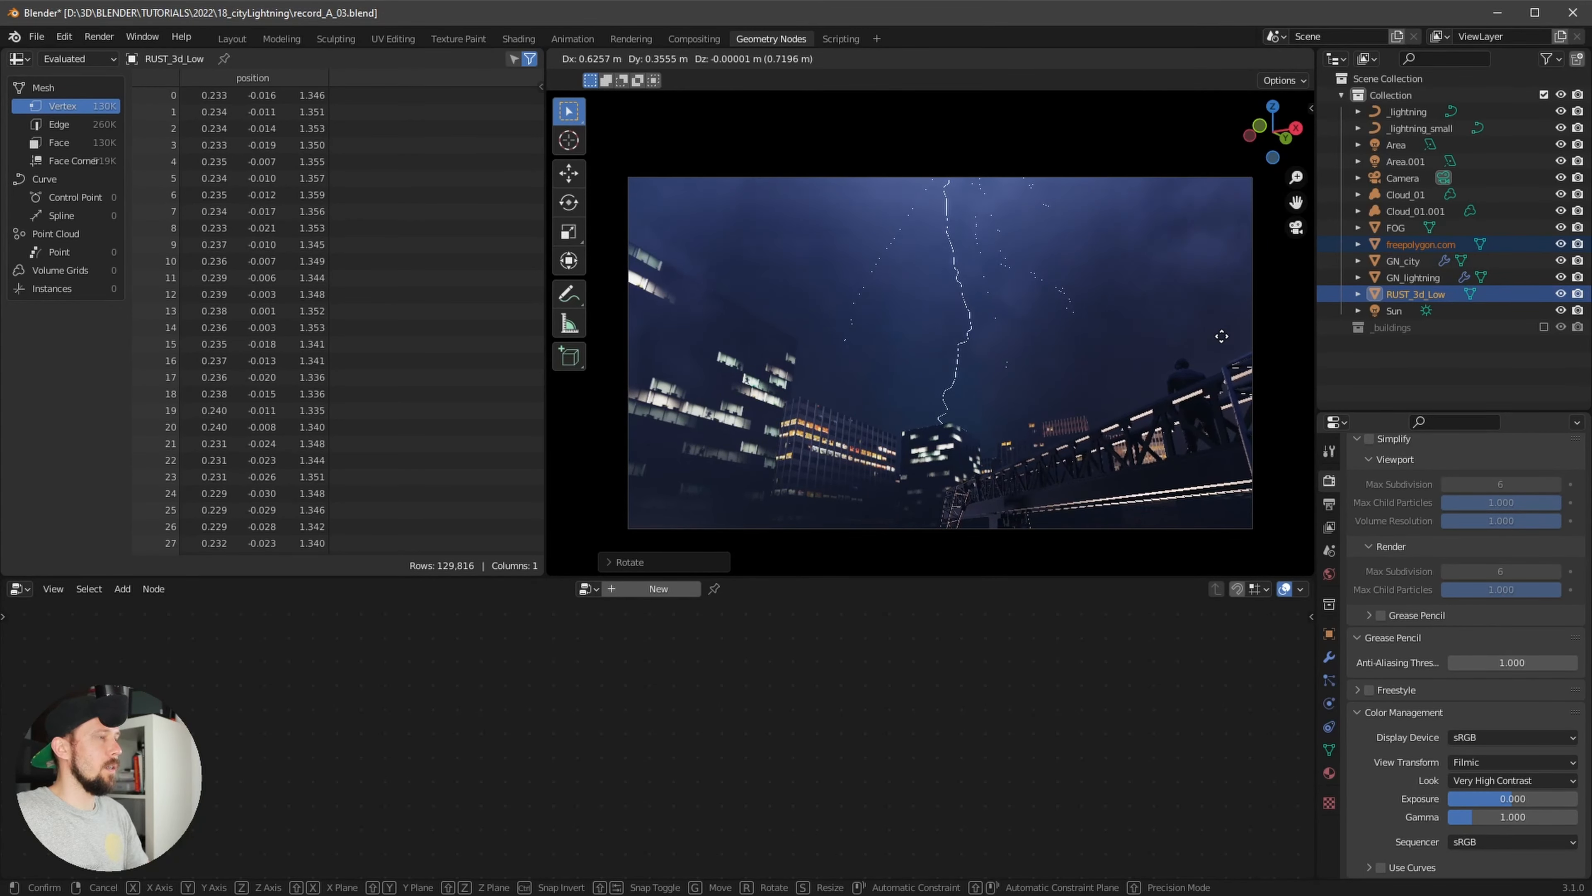
pyautogui.click(1226, 340)
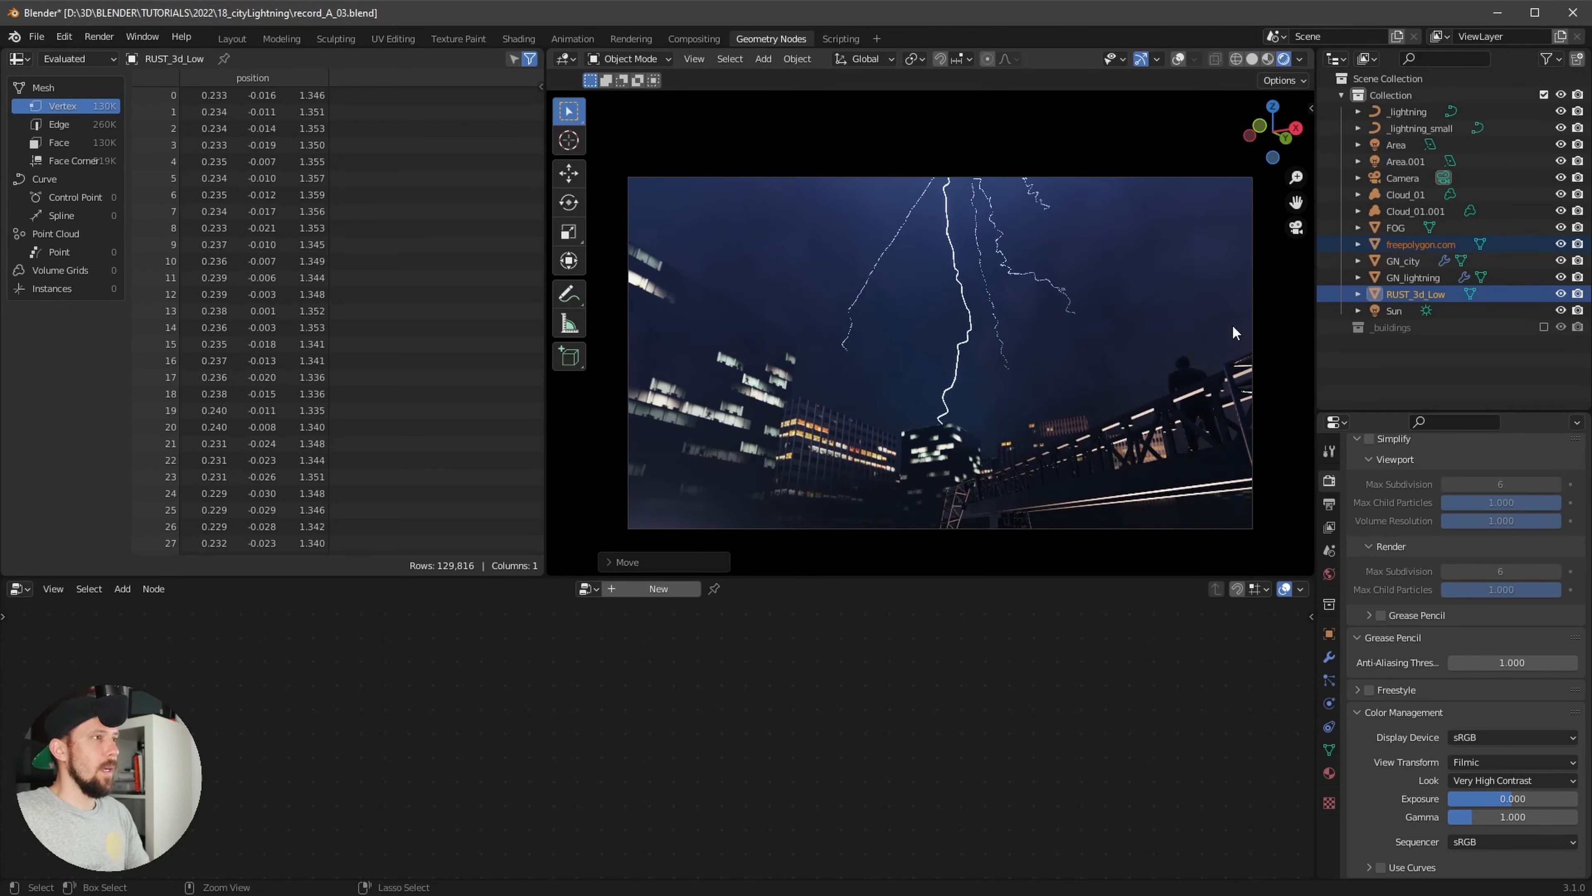
pyautogui.hotkey('ctrl', 's')
# Try the Cycles render engine with GPU Compute on the scene, and return to Eevee
pyautogui.scroll(5, 1411, 533)
pyautogui.scroll(8, 1424, 626)
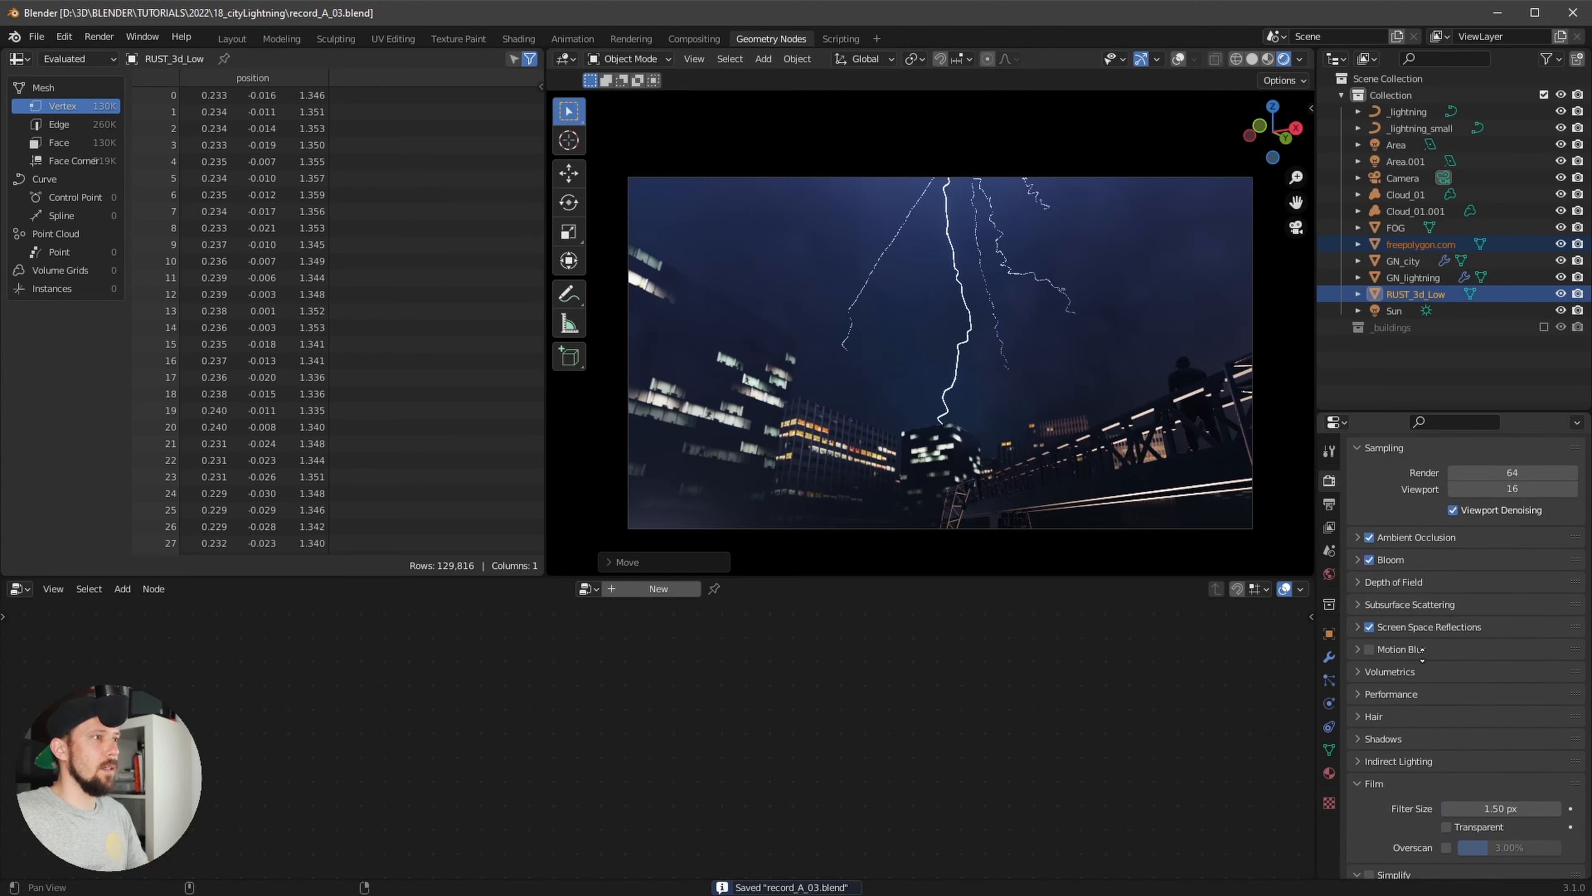
pyautogui.click(1495, 480)
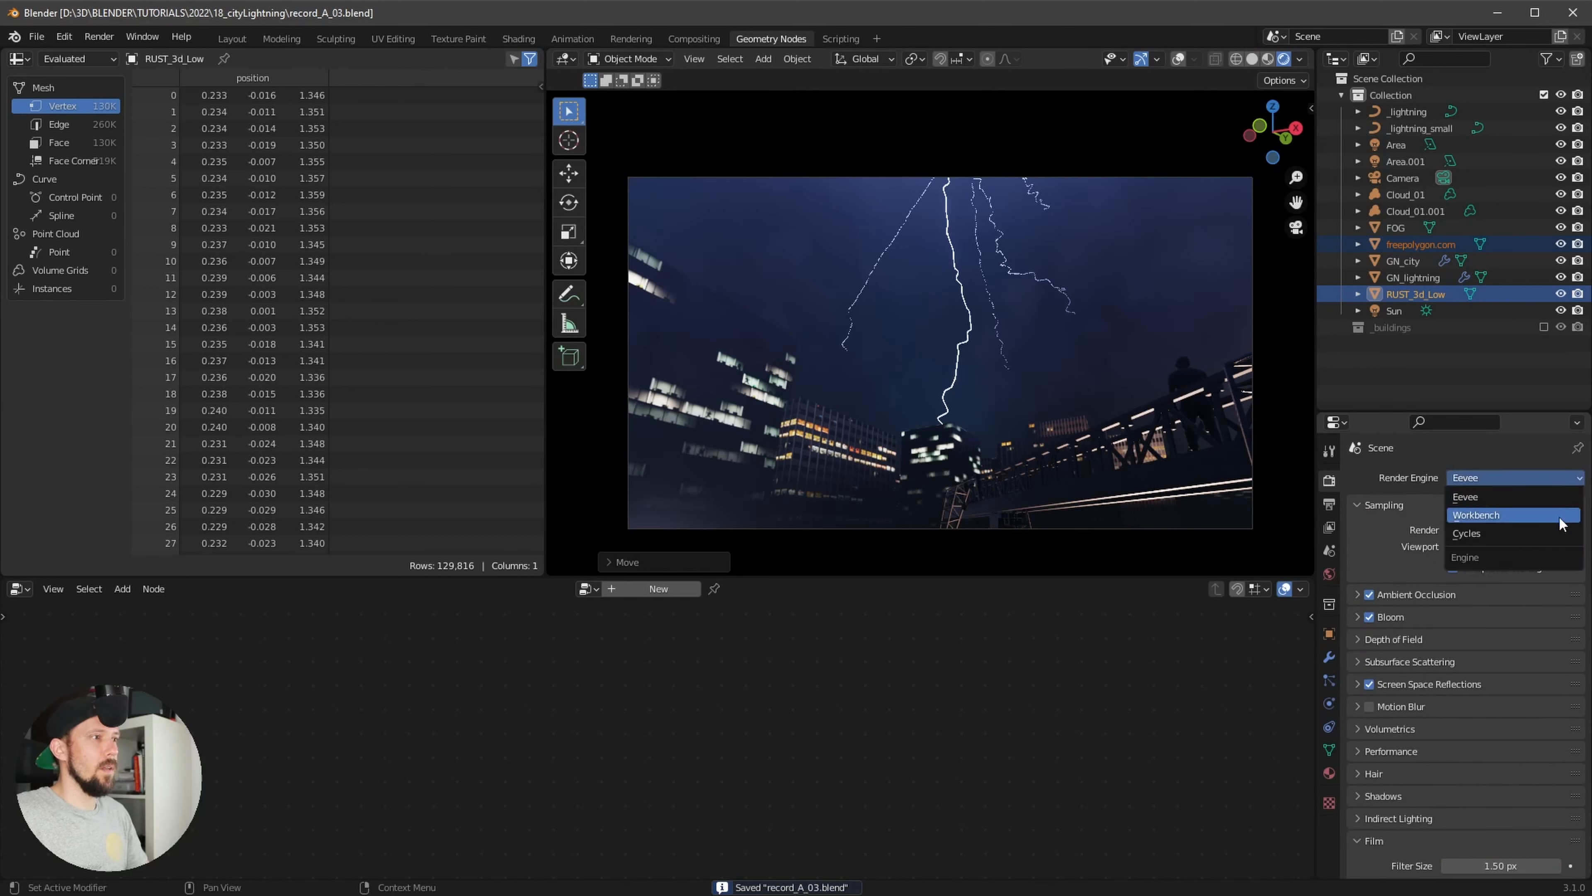
pyautogui.click(1525, 533)
pyautogui.click(1514, 520)
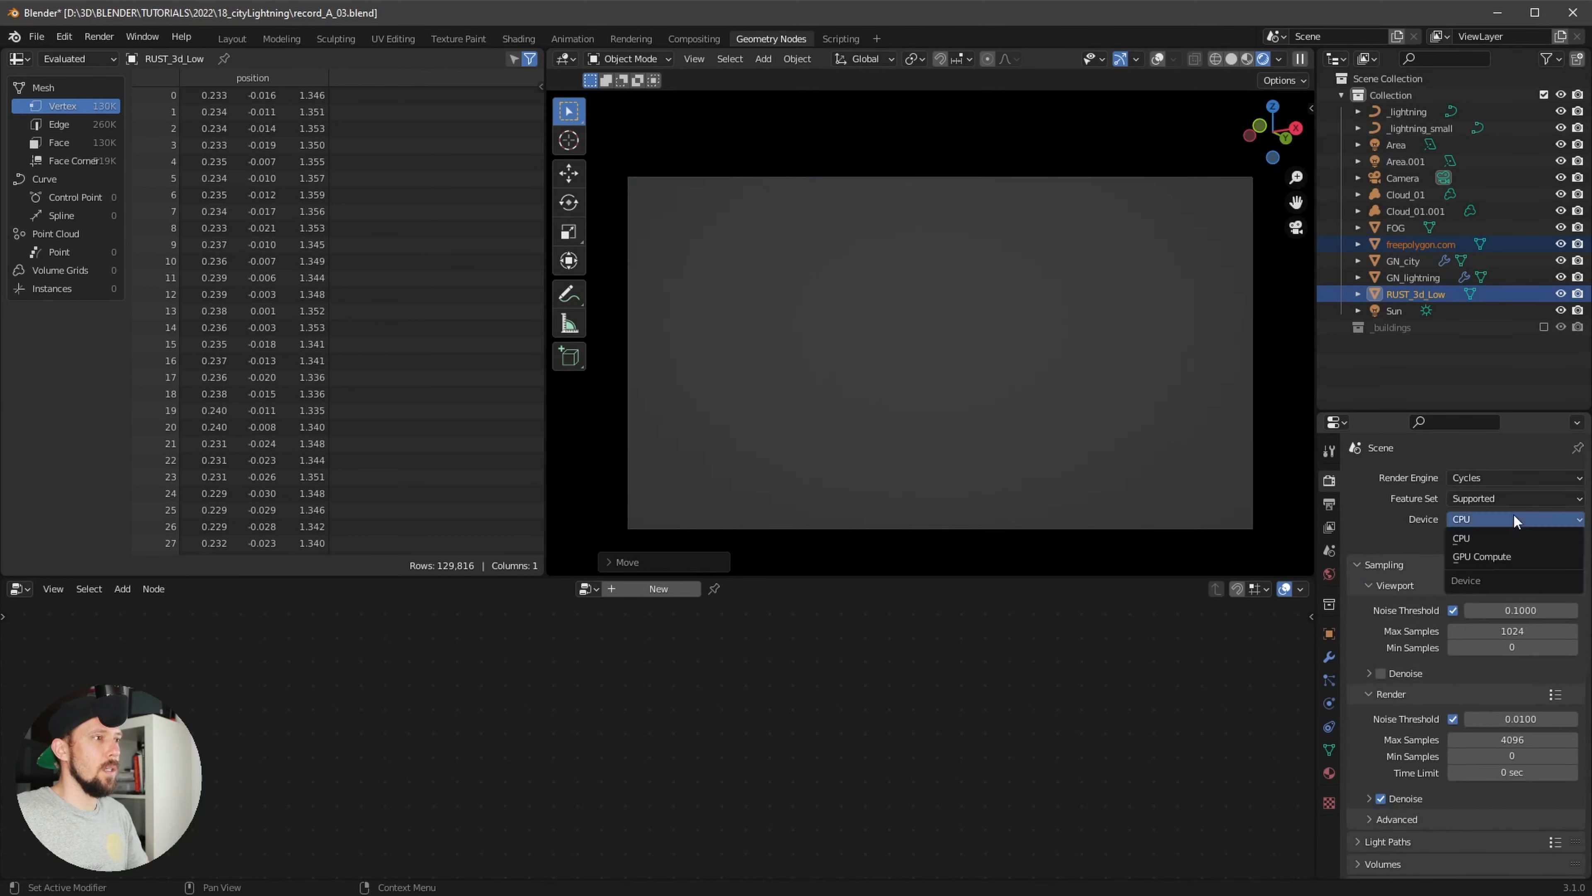
pyautogui.click(1506, 557)
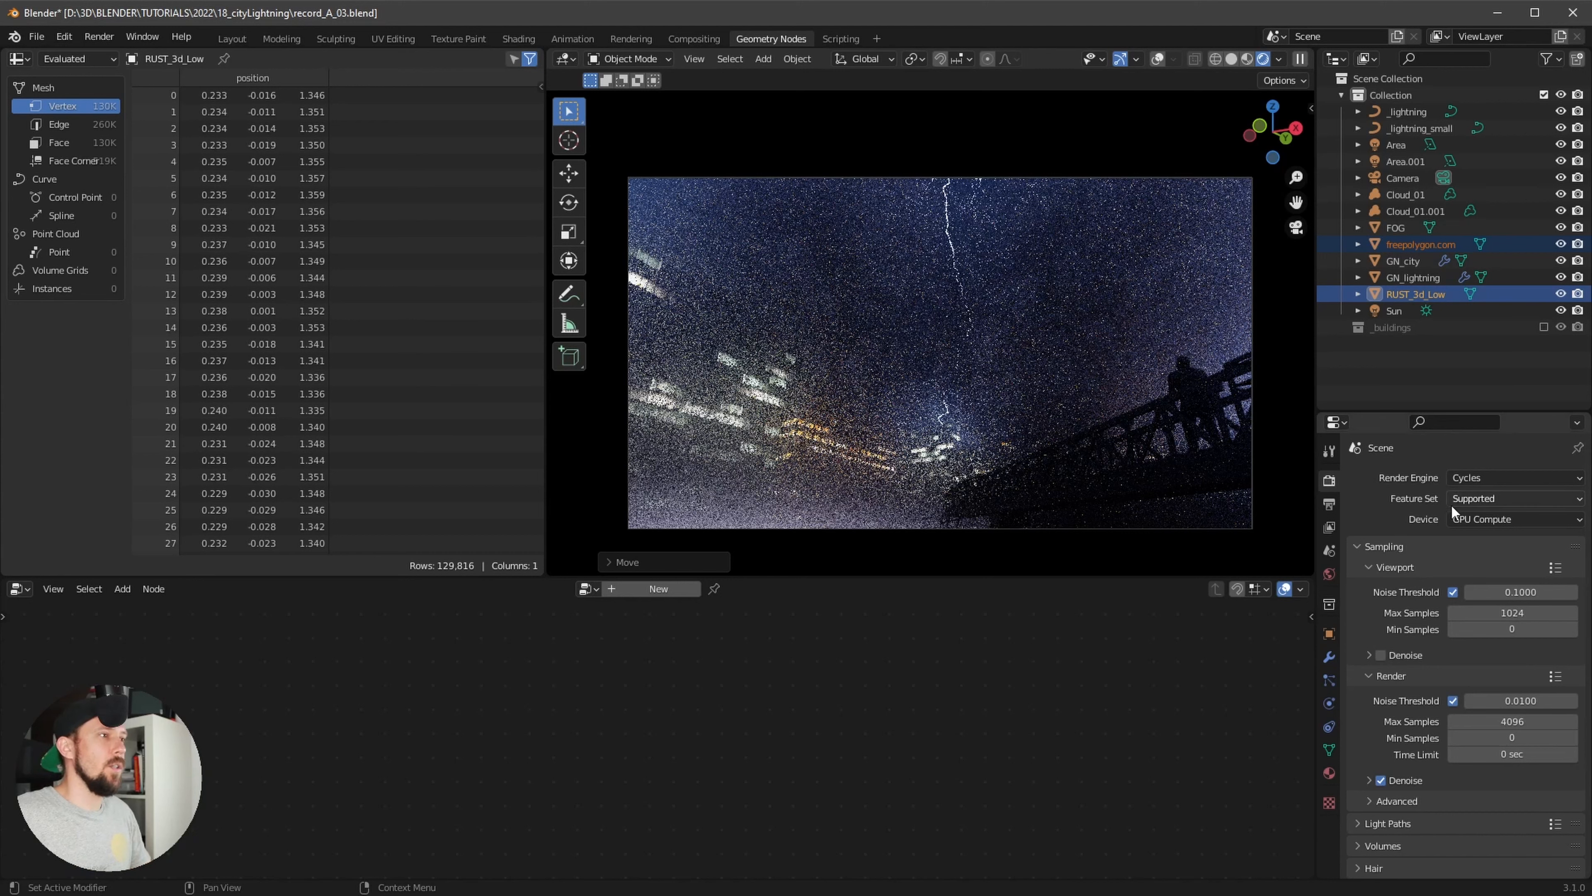
pyautogui.click(1487, 476)
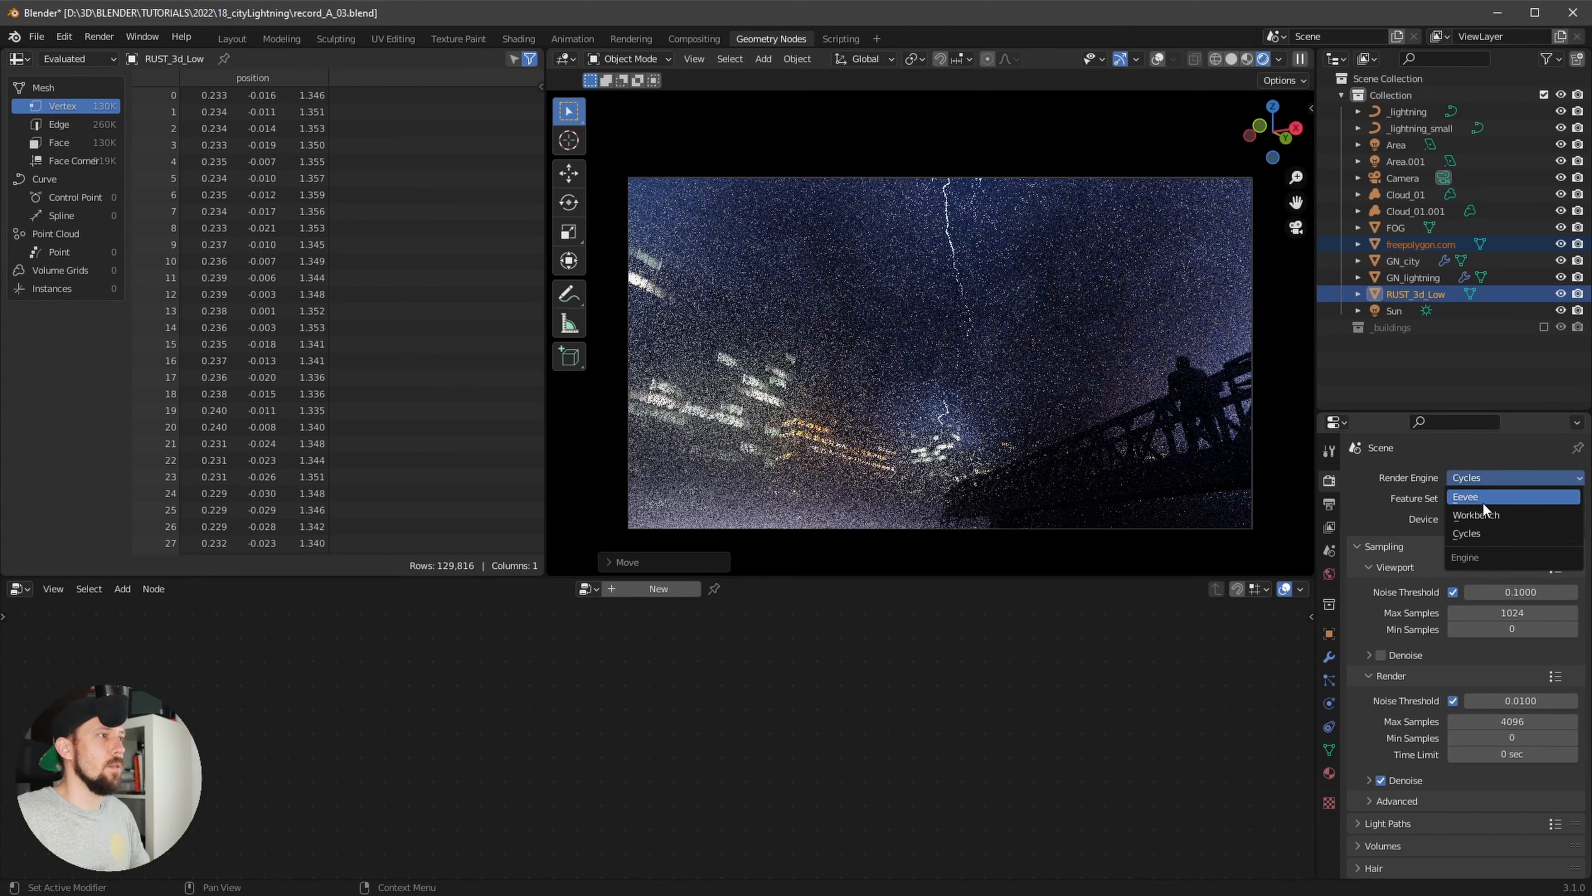
pyautogui.click(1483, 502)
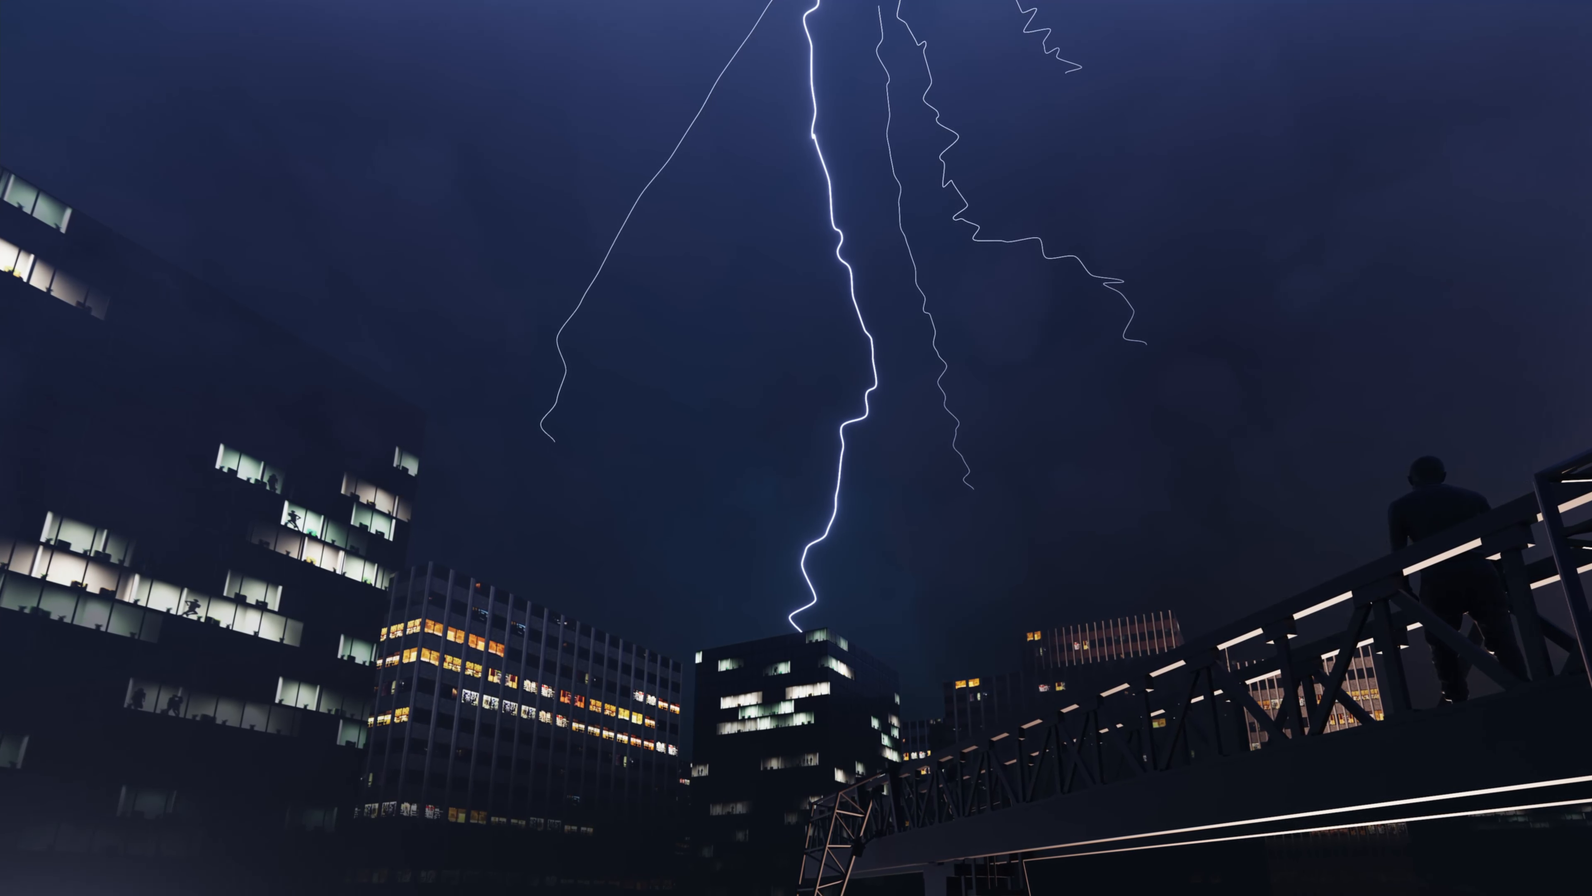